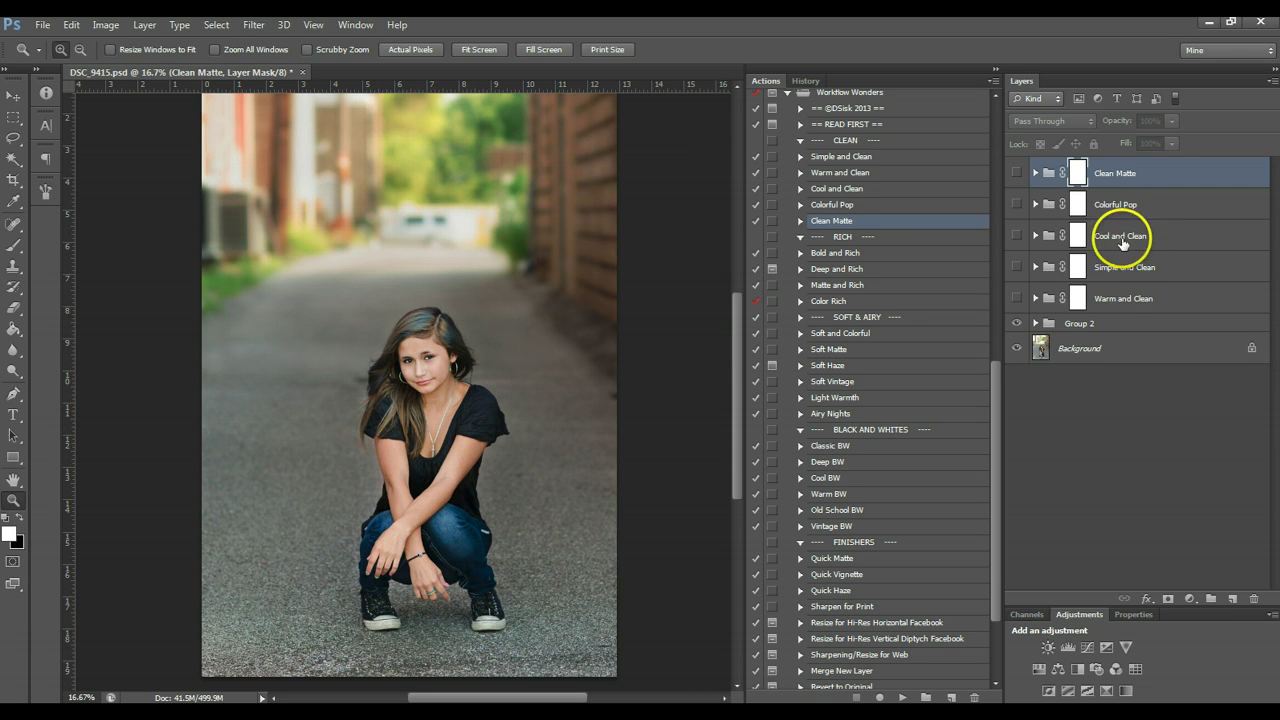
# Move the Simple and Clean layer group directly below the Warm and Clean group
pyautogui.moveTo(1109, 300); pyautogui.dragTo(1114, 257)
pyautogui.click(1129, 296)
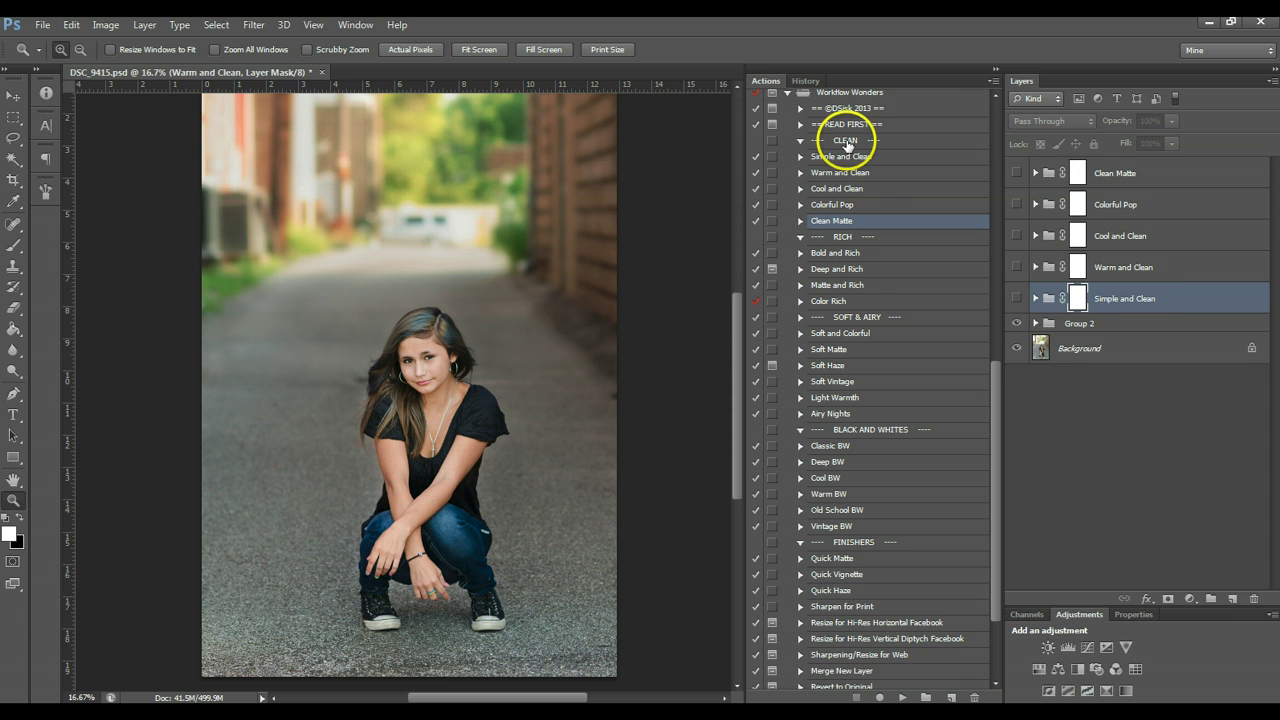
# Look through the Workflow Wonders action set, from its CLEAN section to the FINISHERS section
pyautogui.scroll(3, 848, 140)
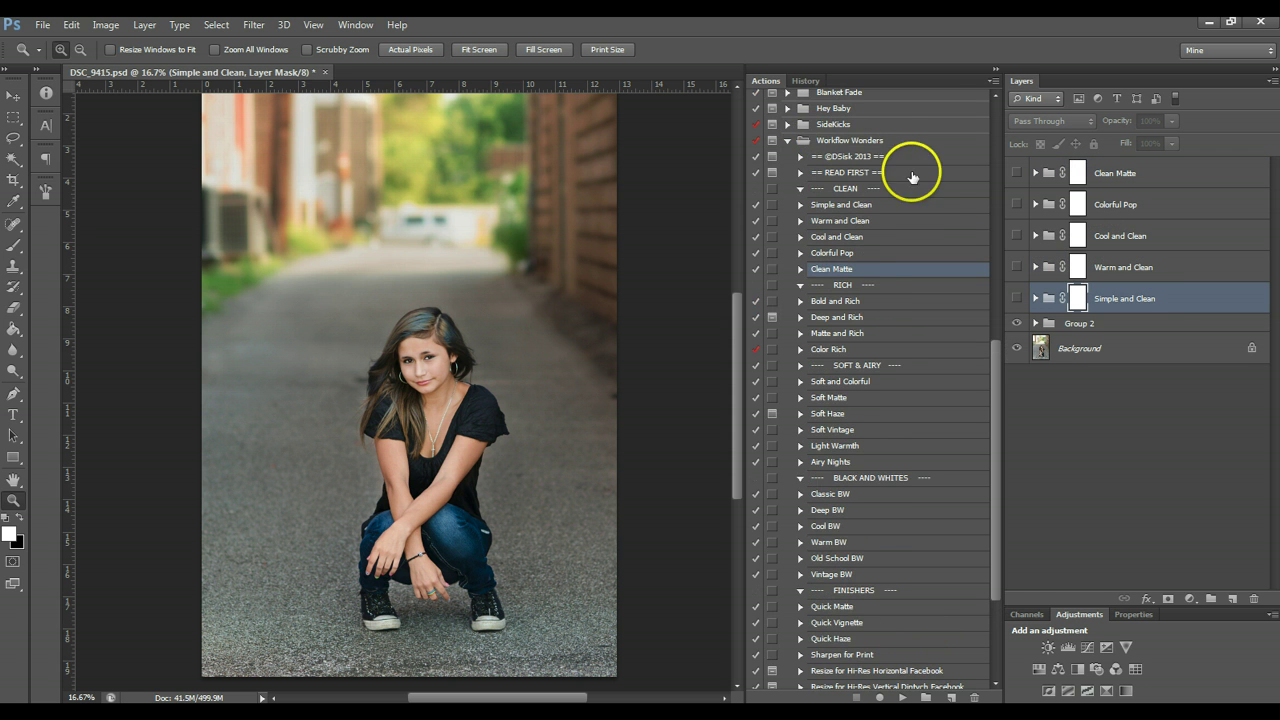
pyautogui.click(829, 191)
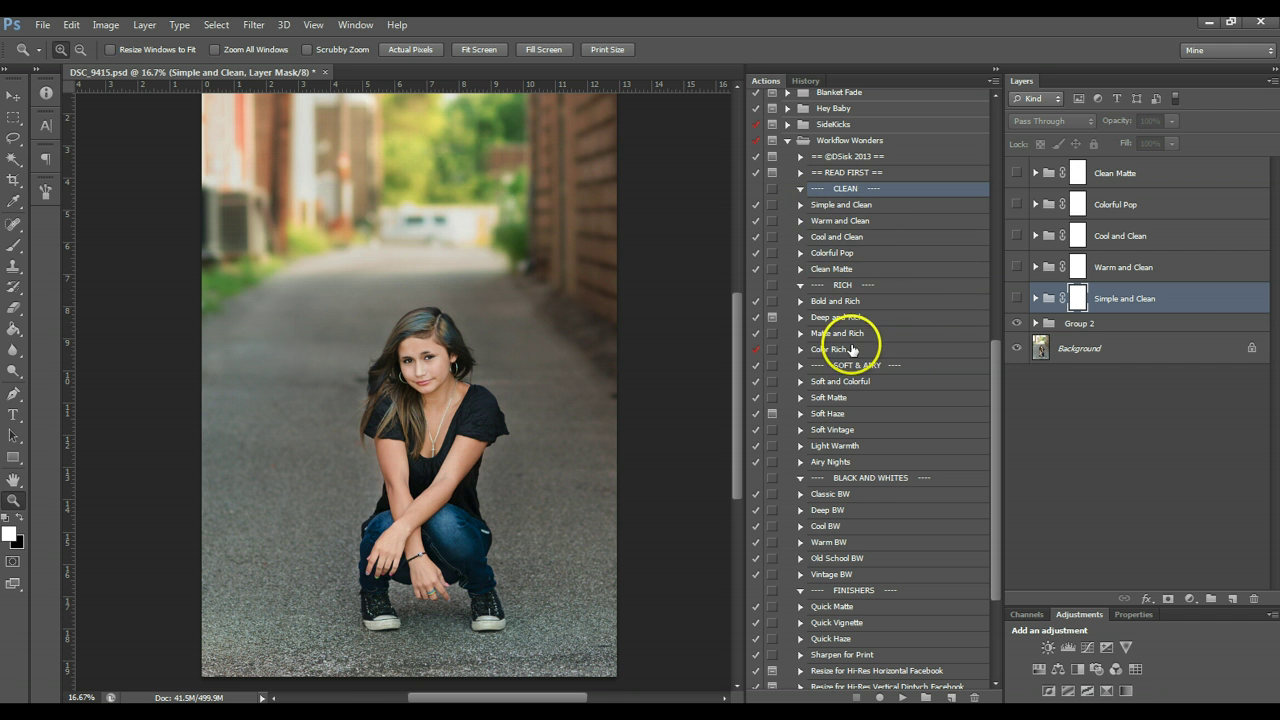
pyautogui.scroll(-1, 855, 596)
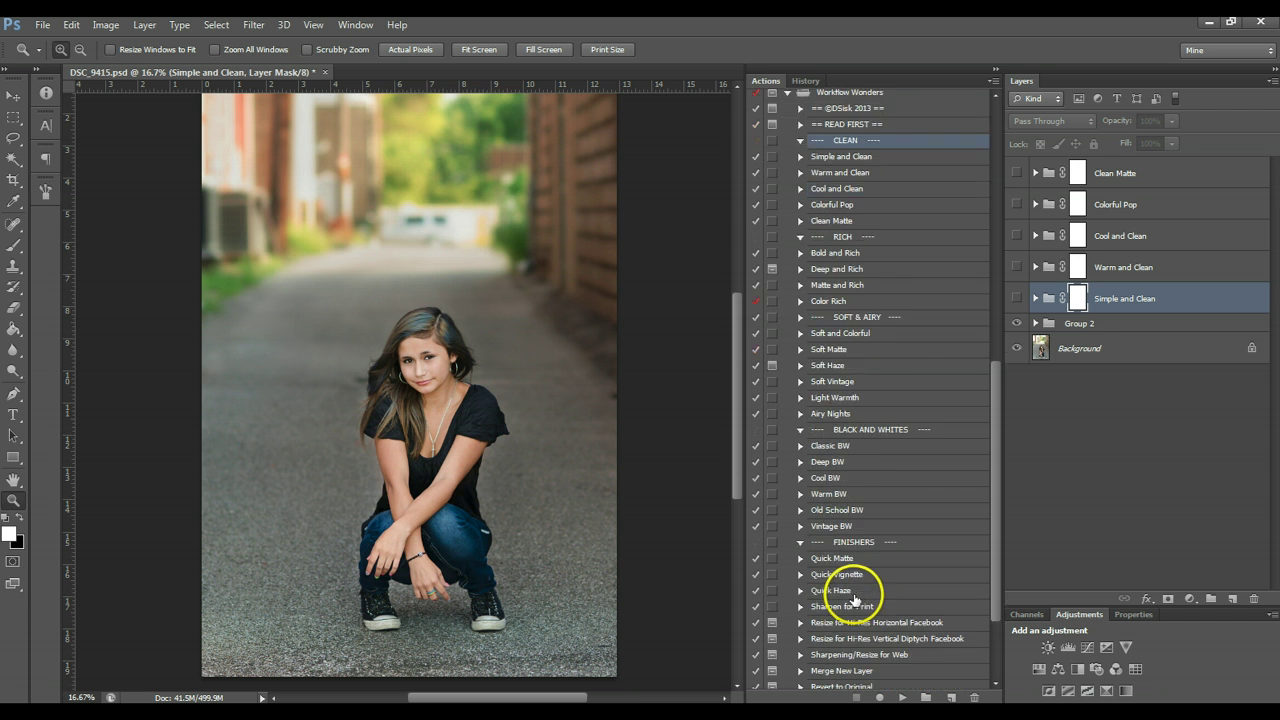
pyautogui.scroll(-2, 855, 598)
pyautogui.scroll(4, 855, 598)
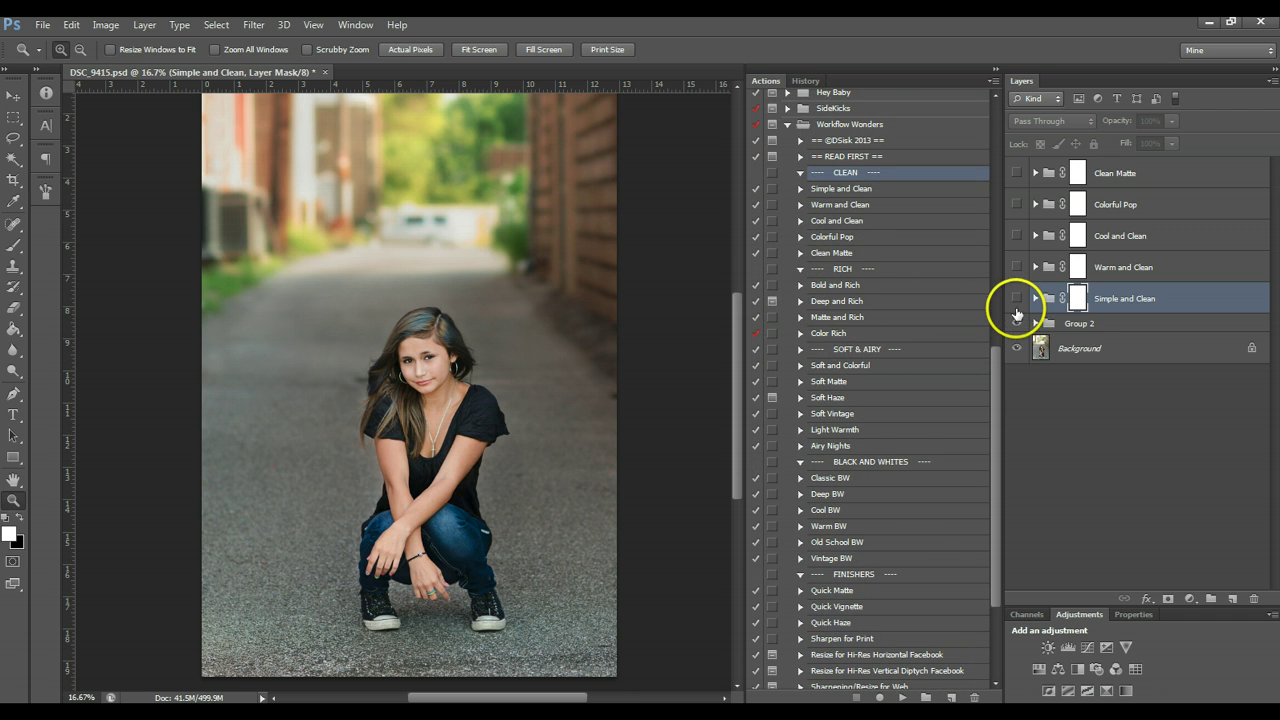
# Hide and show Group 2 repeatedly to compare the photo with and without its edits, leaving the group visible
pyautogui.click(1016, 323)
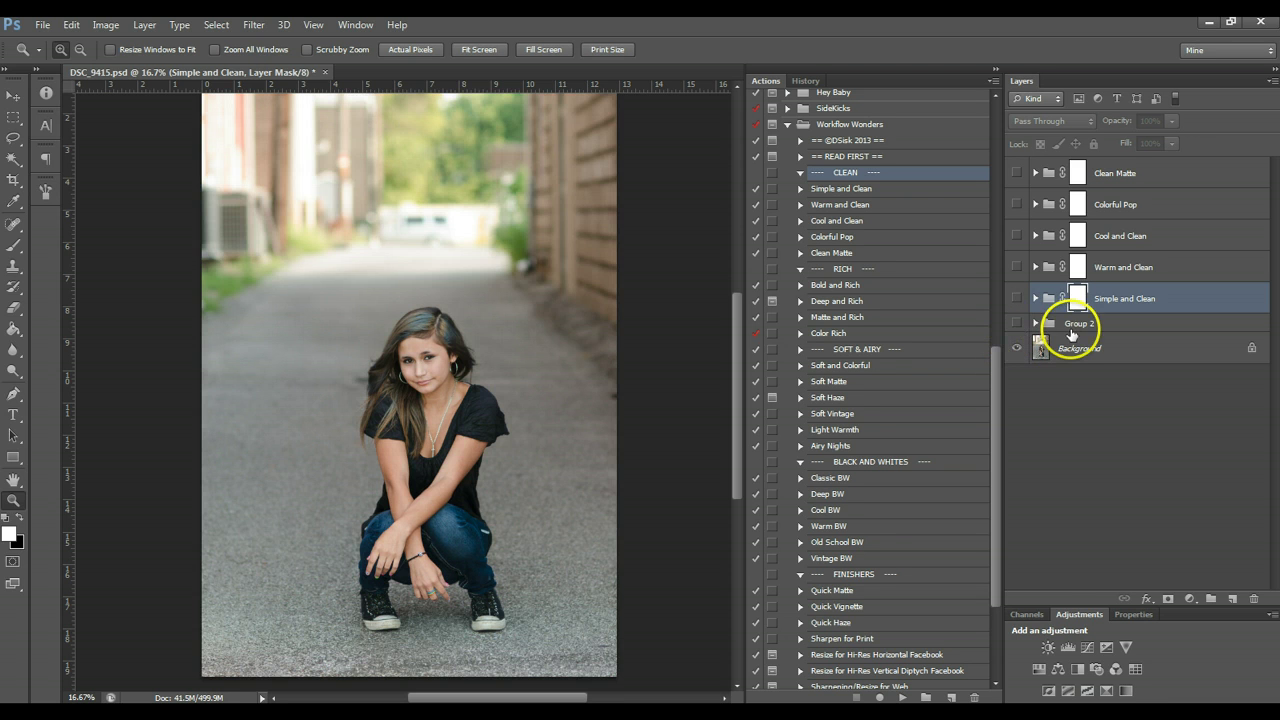
pyautogui.click(1071, 330)
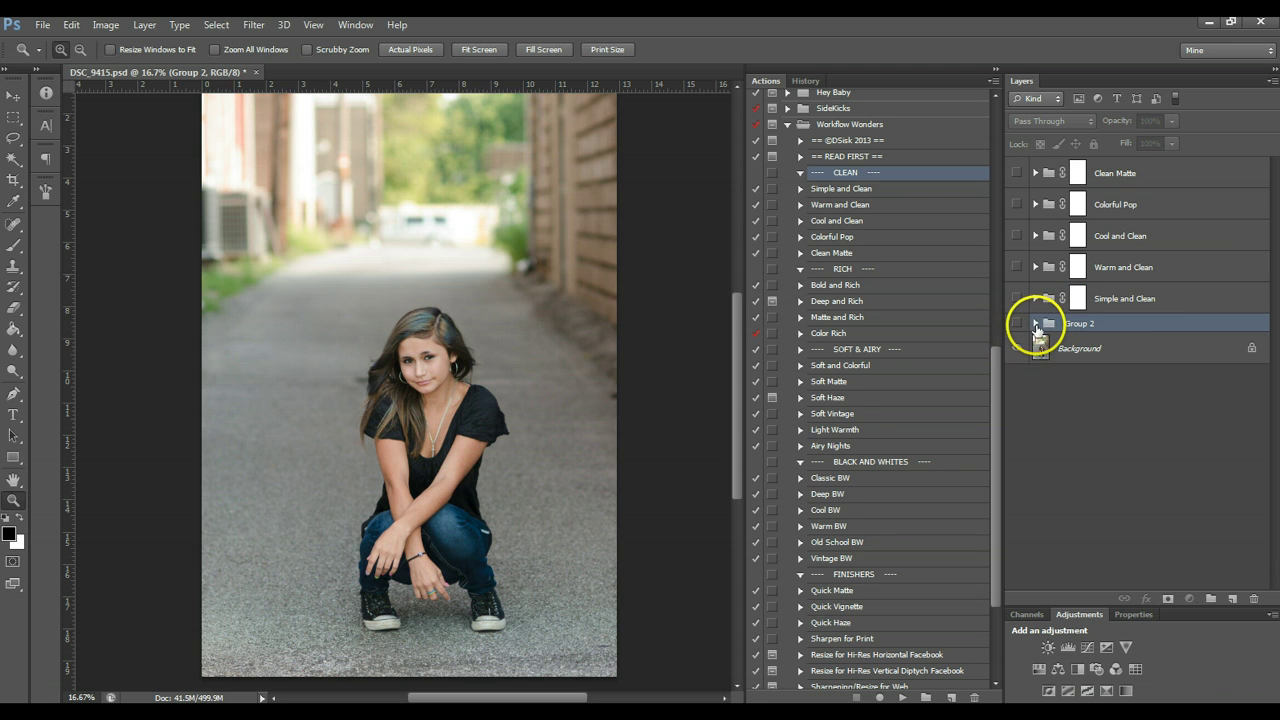
pyautogui.click(1035, 323)
pyautogui.click(1035, 323)
pyautogui.click(1016, 323)
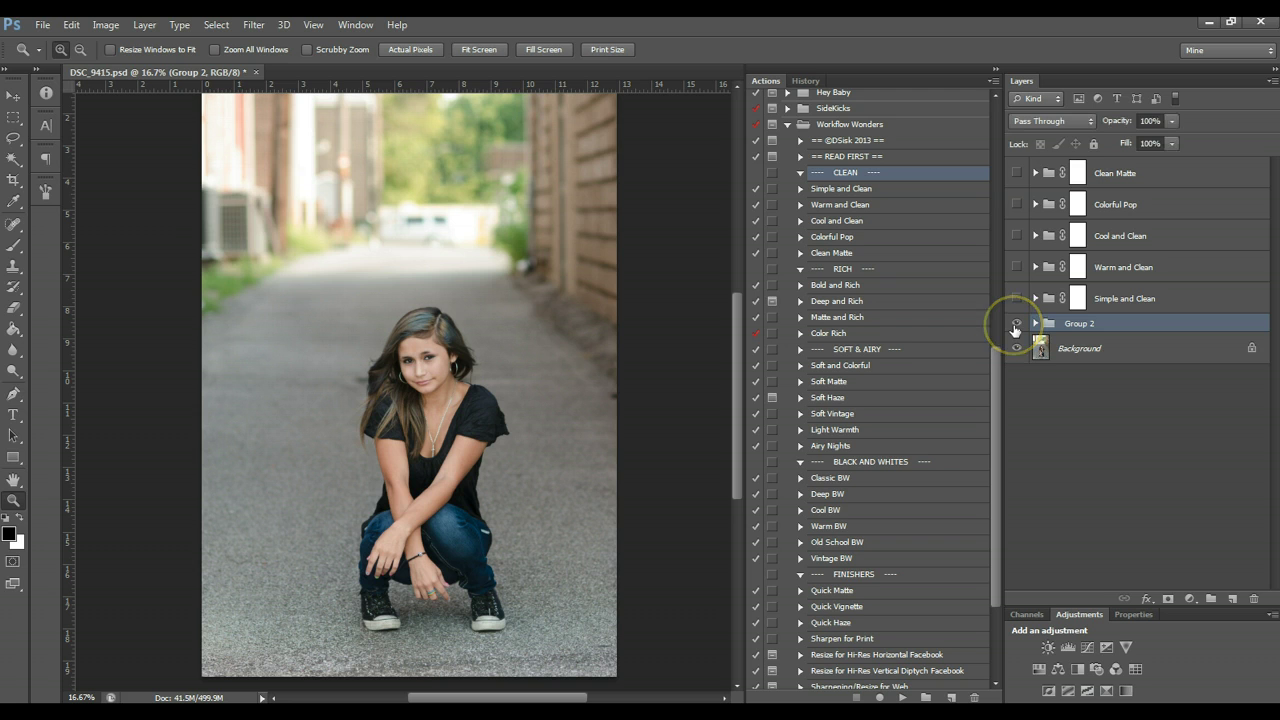
pyautogui.click(1016, 326)
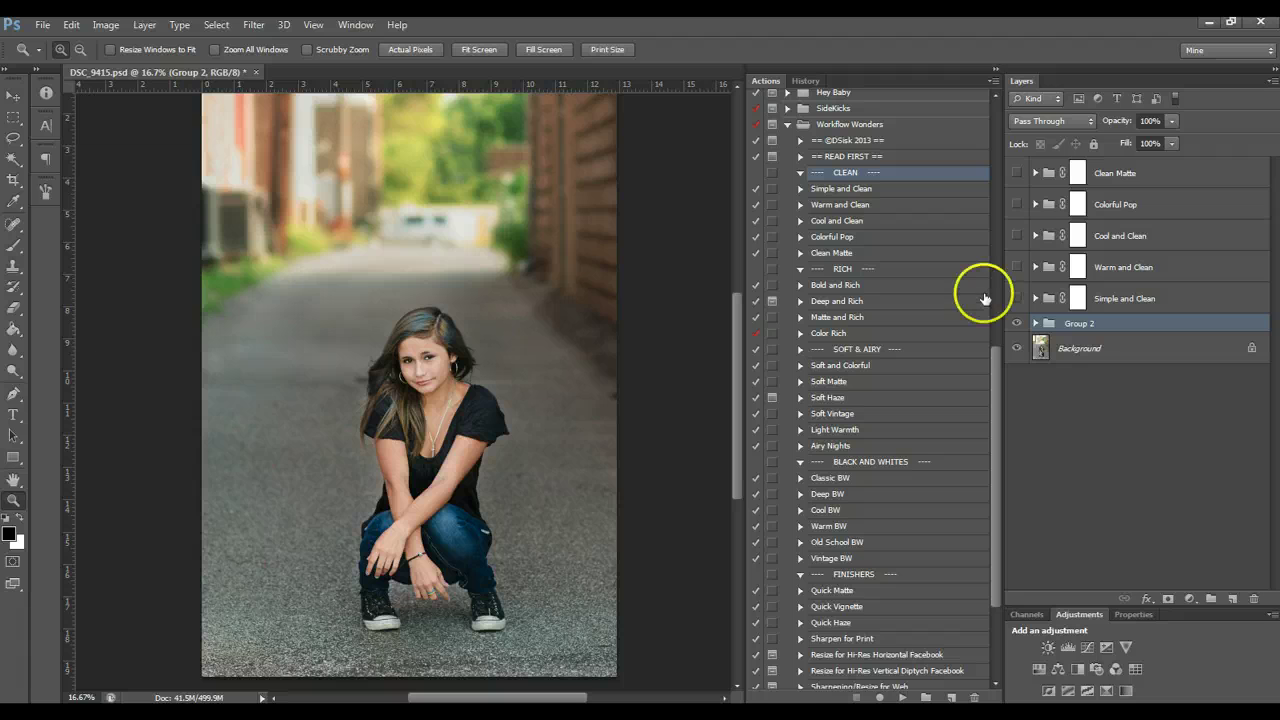
pyautogui.click(1016, 323)
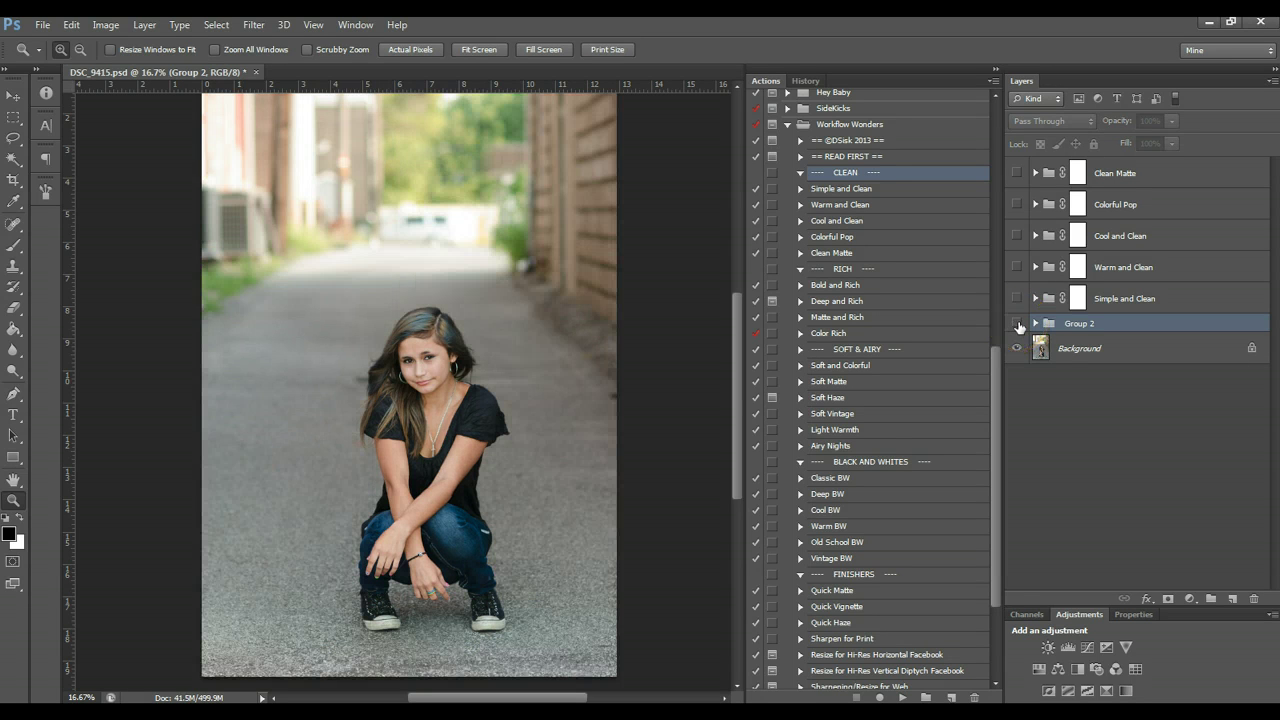
pyautogui.click(1017, 324)
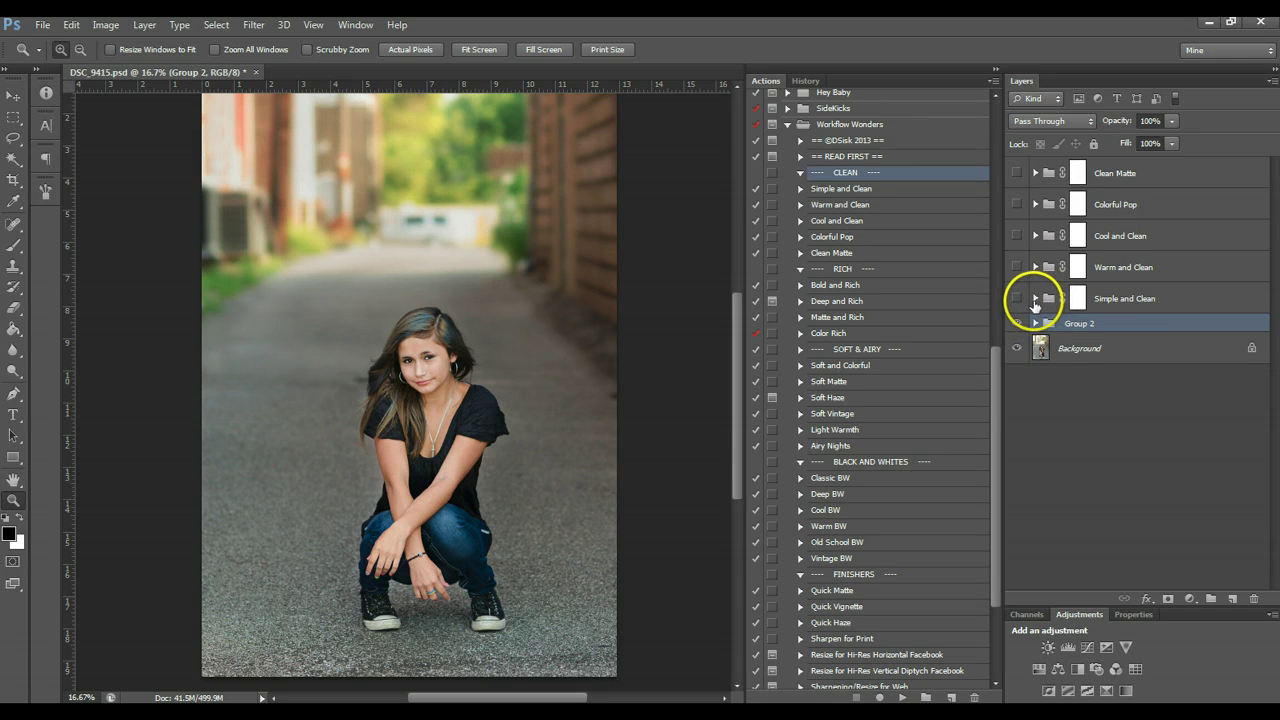
# Preview Simple and Clean over the Background with Group 2 hidden, then hide Simple and Clean and show Group 2 again
pyautogui.click(1016, 323)
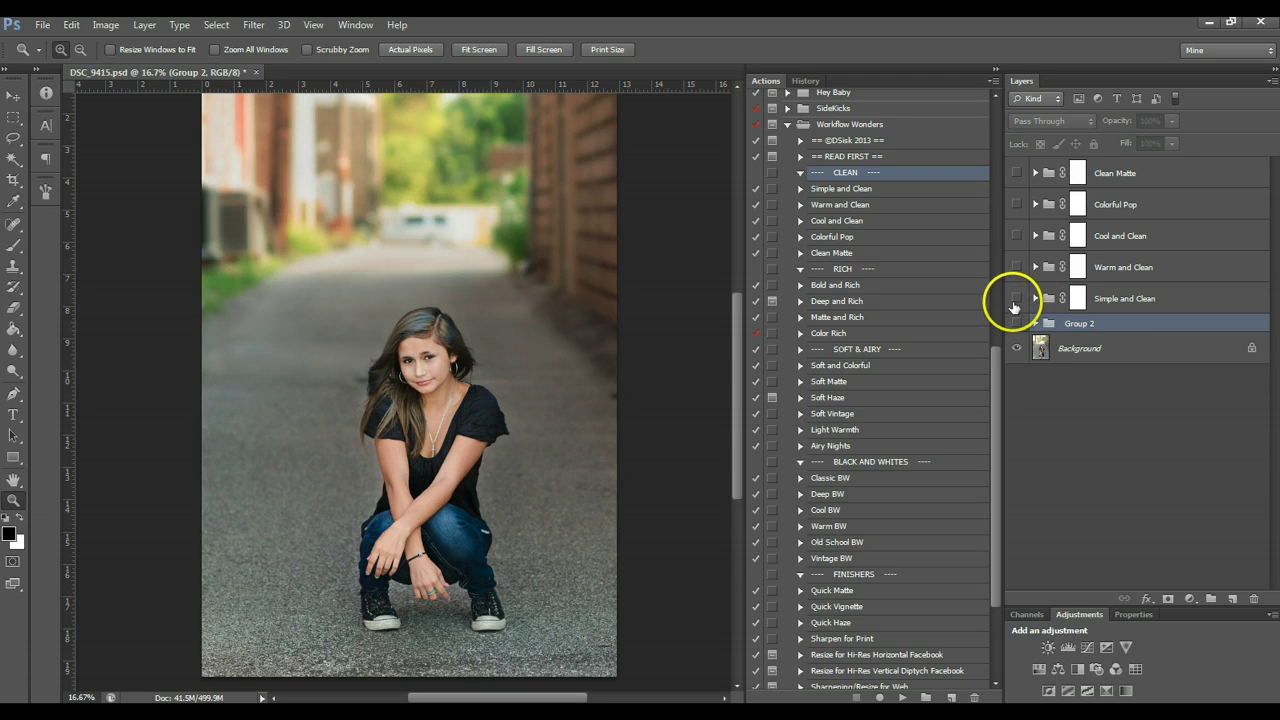
pyautogui.click(1015, 297)
pyautogui.click(1012, 299)
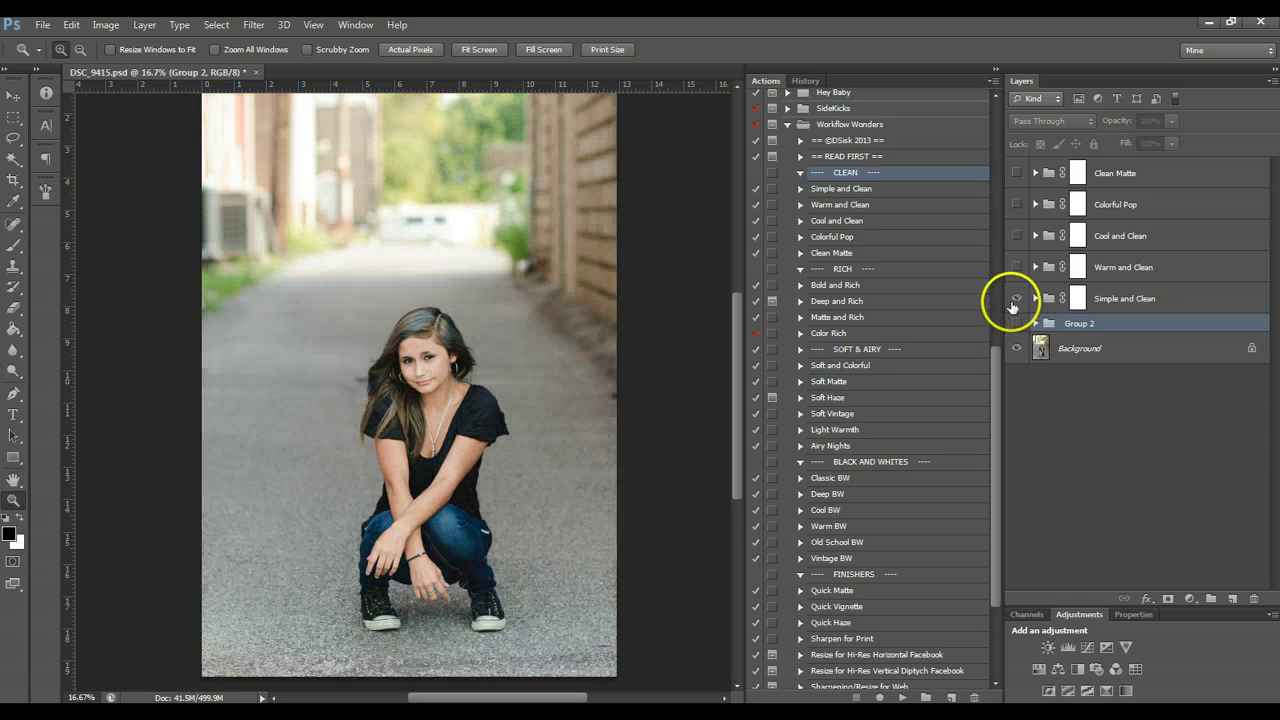
pyautogui.click(1017, 297)
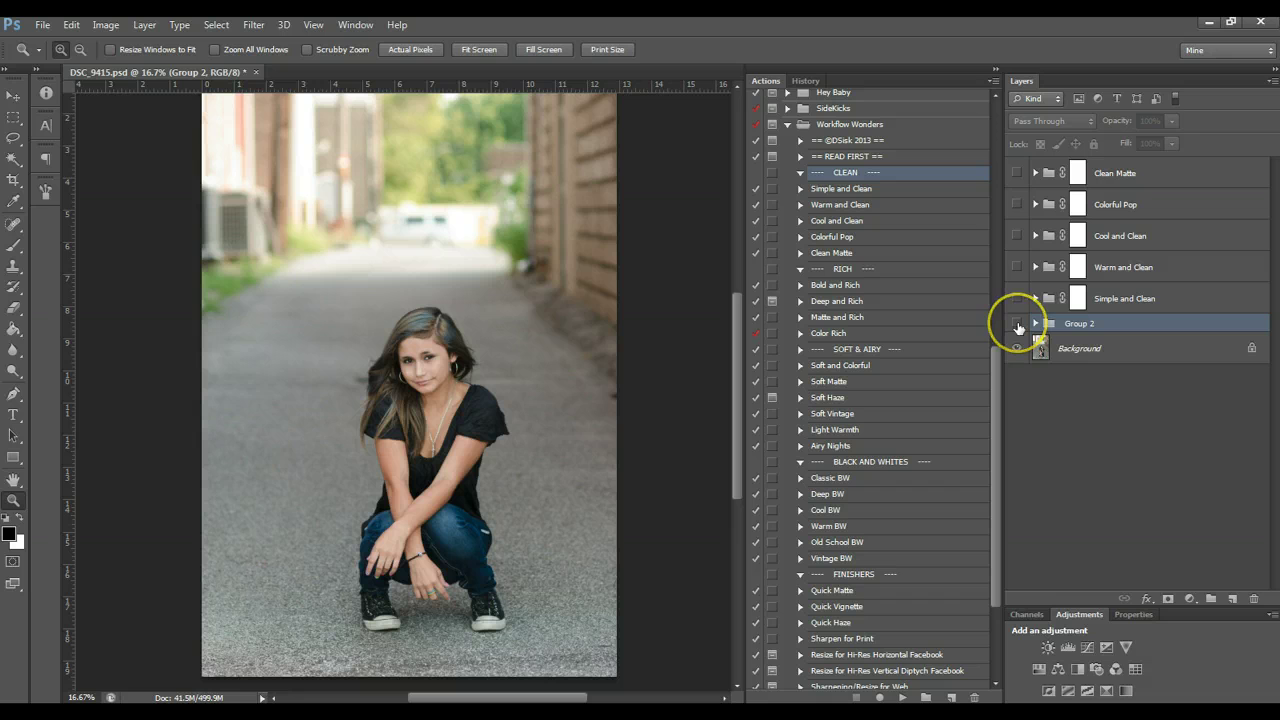
pyautogui.click(1016, 323)
pyautogui.click(1016, 324)
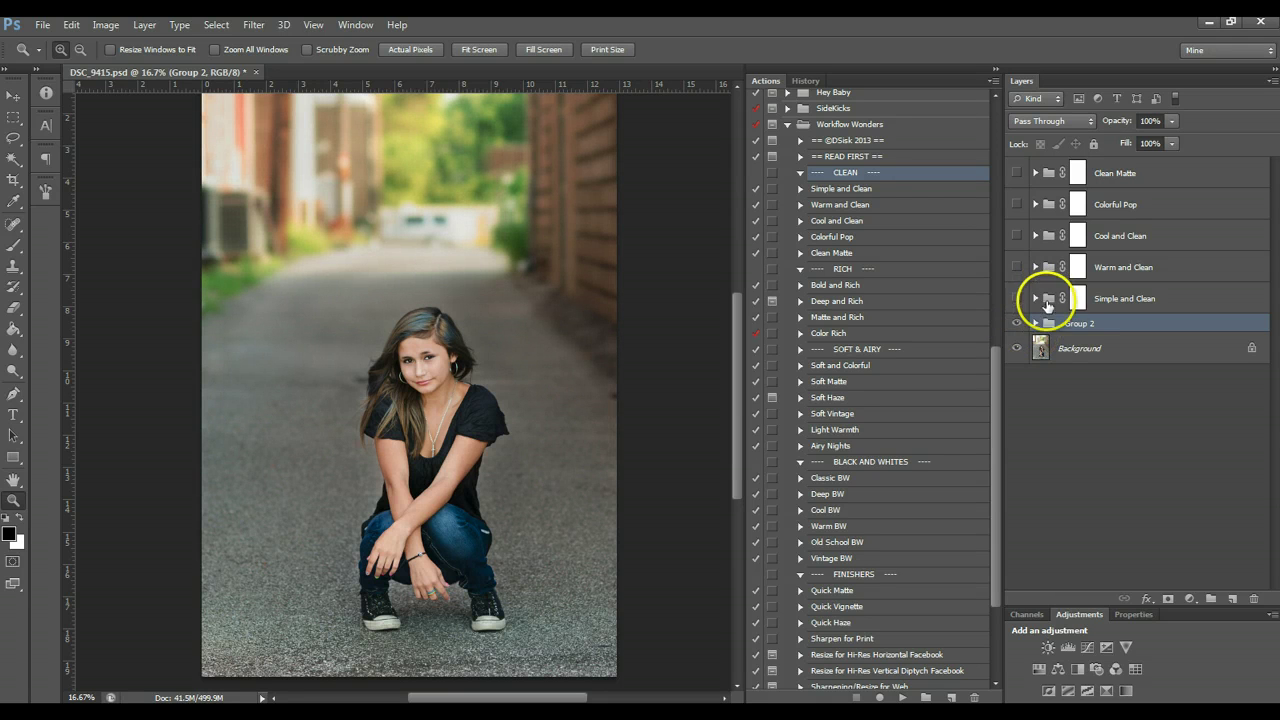
# Make the Simple and Clean group visible and expand it to show its individual layers
pyautogui.click(1017, 298)
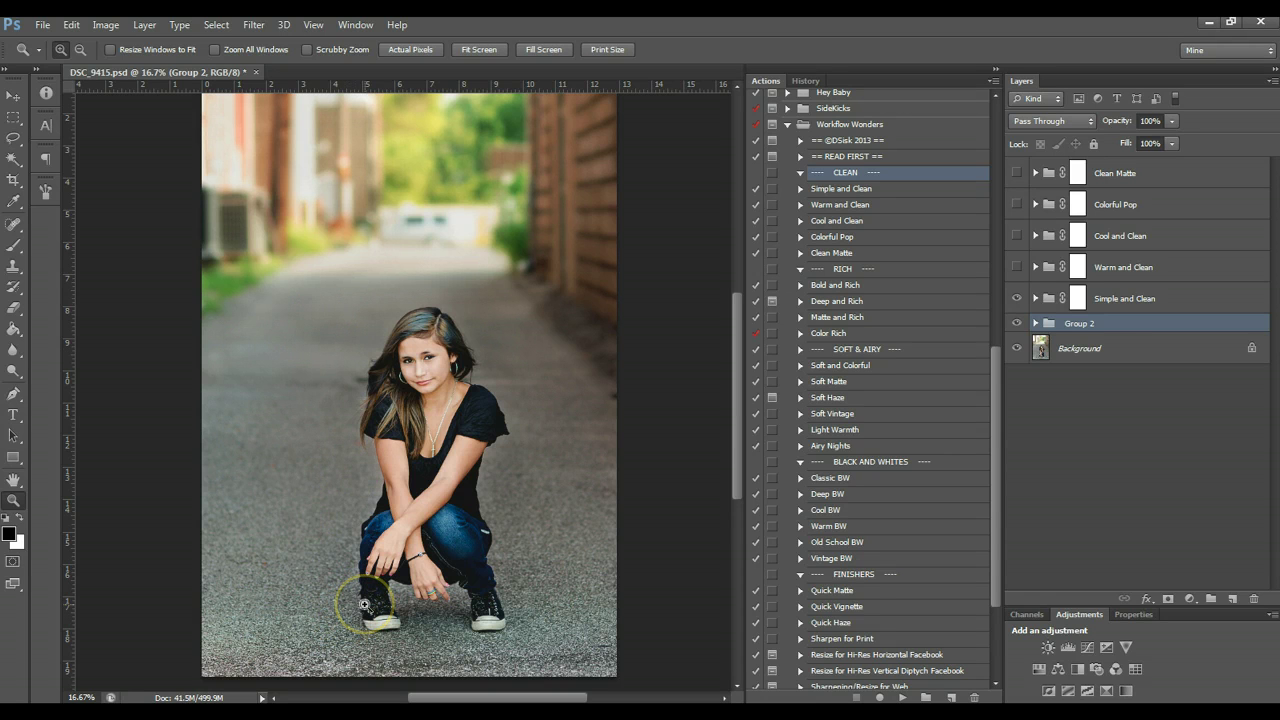
pyautogui.click(1037, 300)
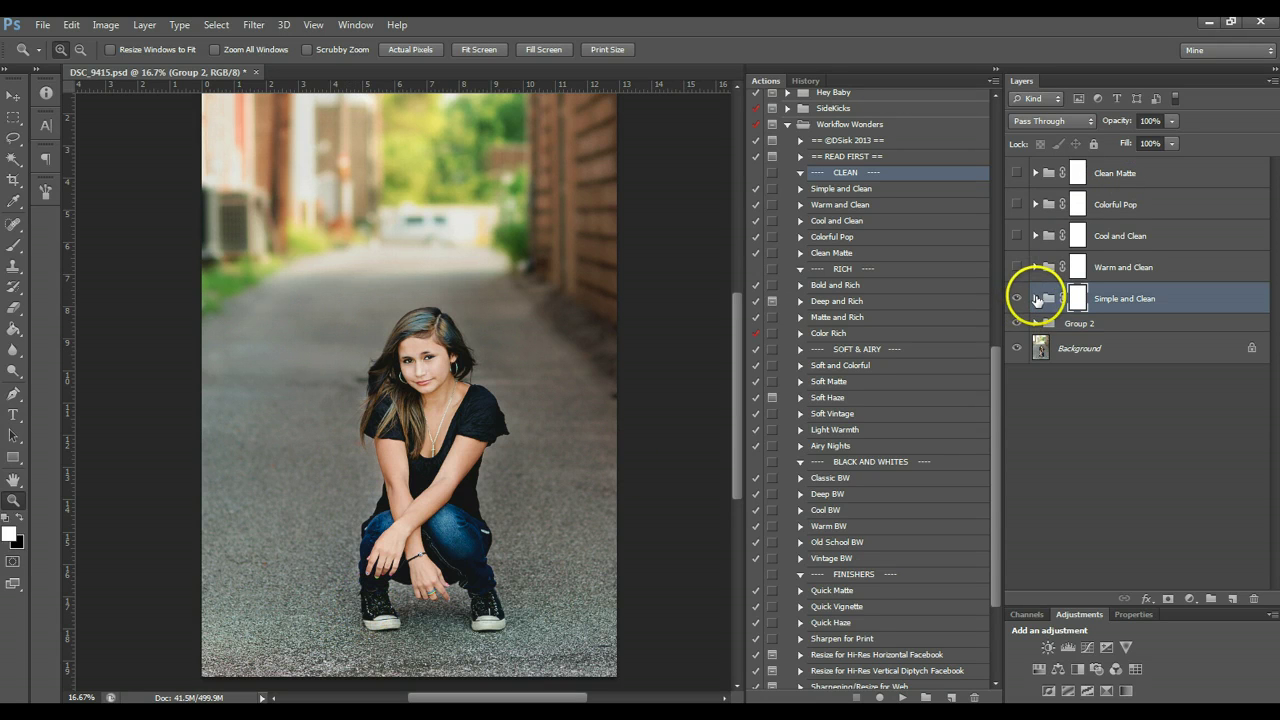
pyautogui.click(1036, 298)
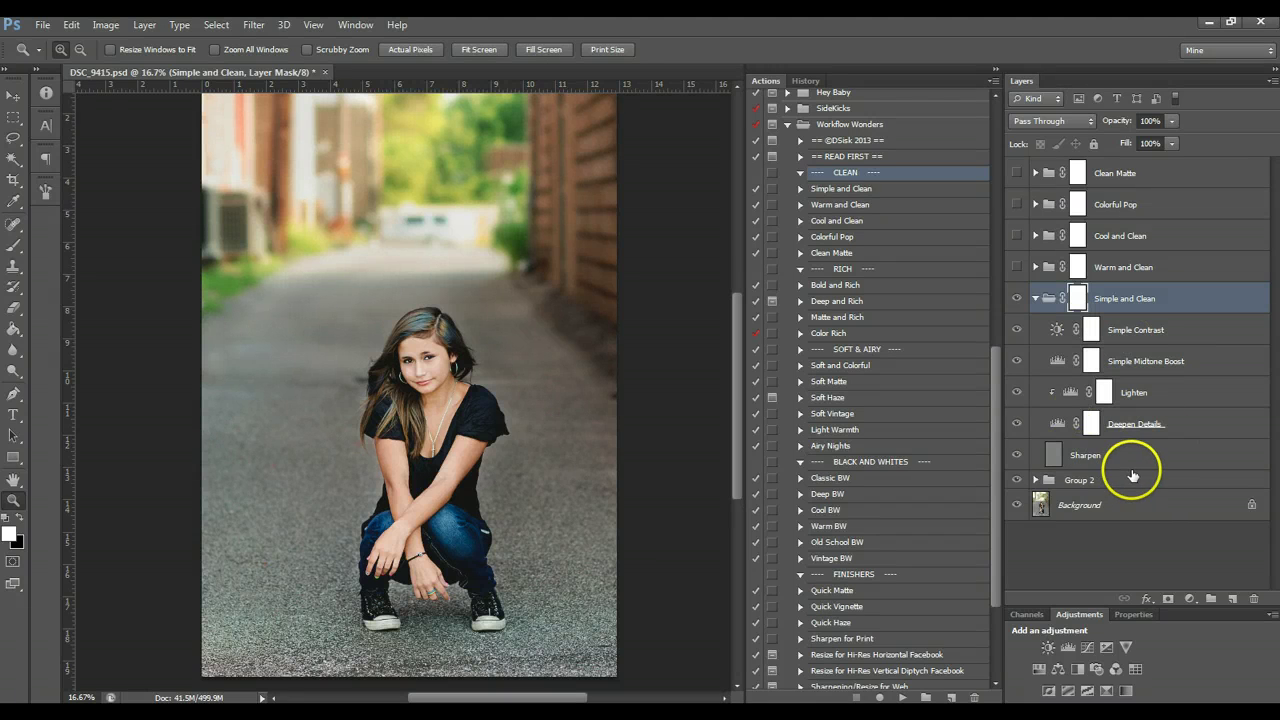
# Hide and show the Sharpen layer in the Simple and Clean group to compare its effect
pyautogui.click(1101, 458)
pyautogui.click(1098, 456)
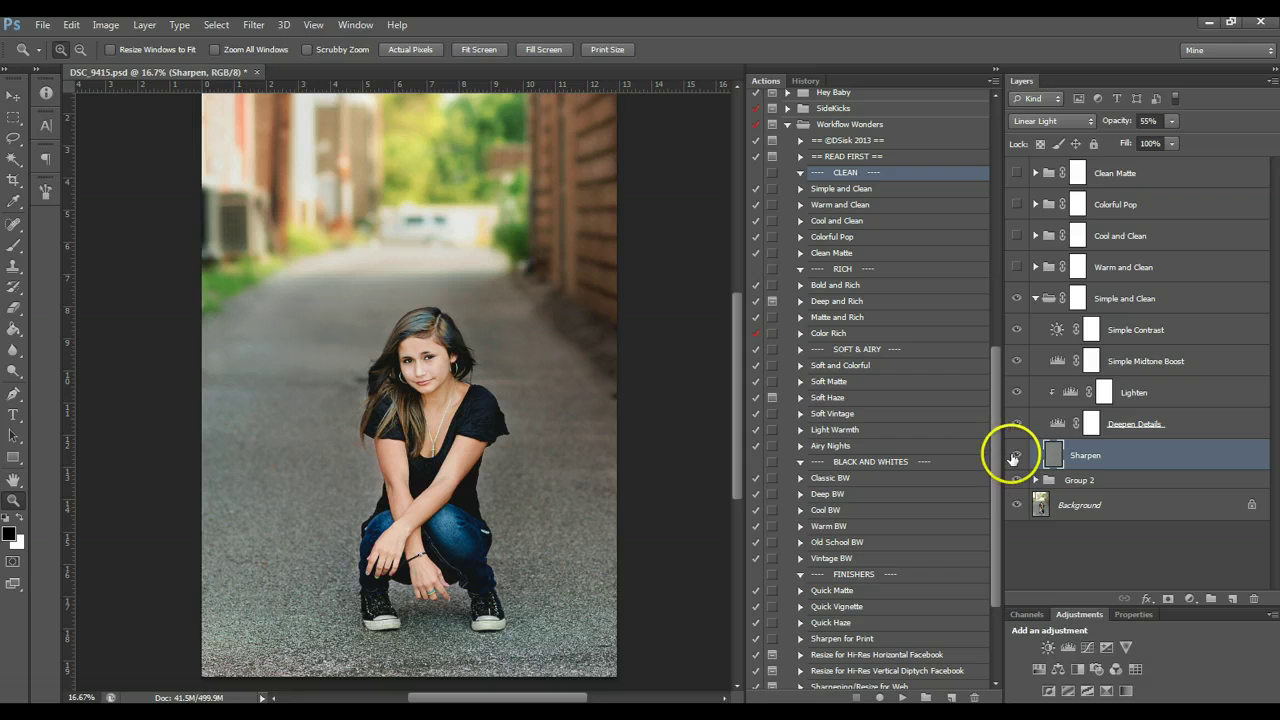
pyautogui.click(1017, 455)
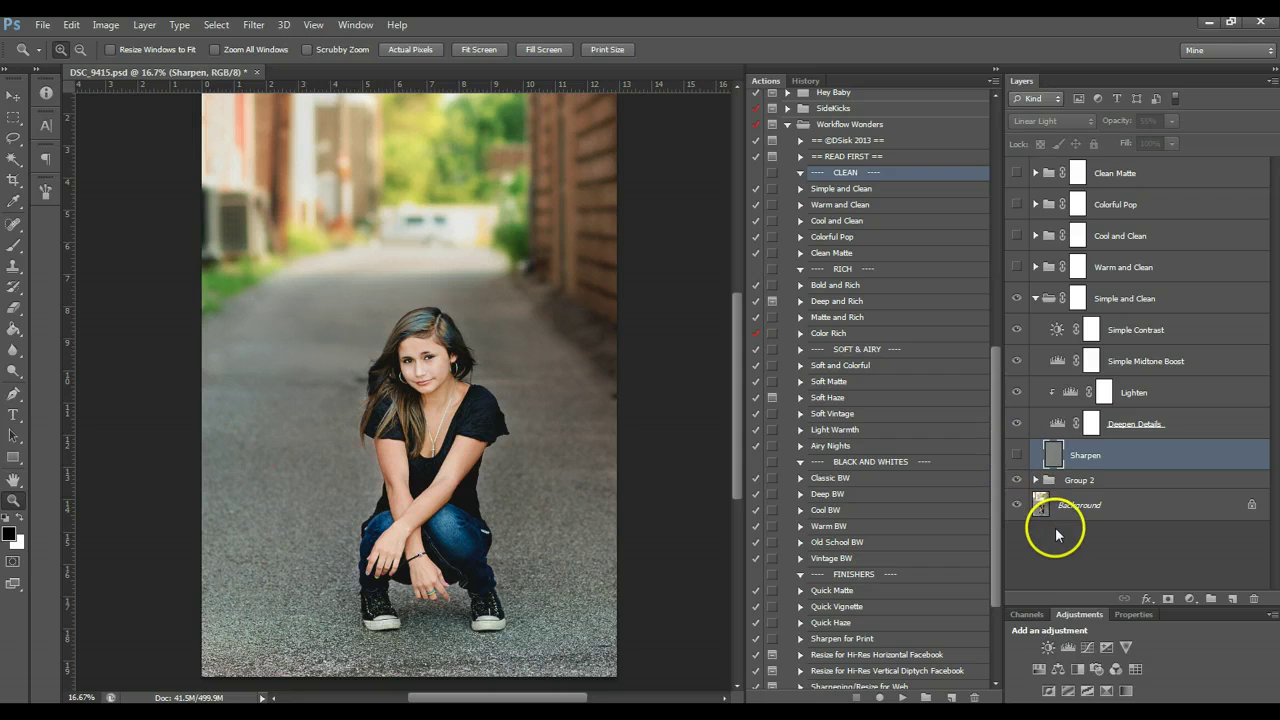
pyautogui.click(1016, 458)
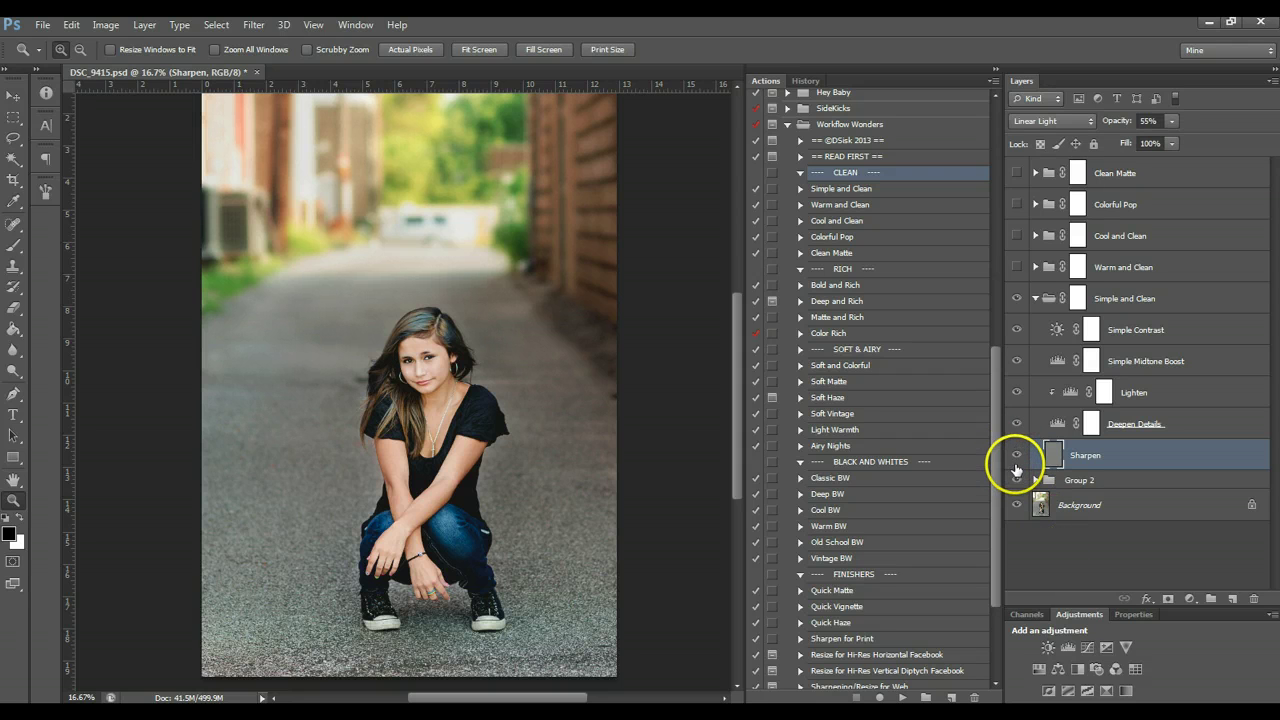
# Try the Deepen Details layer at 11% and 100% opacity, and settle on 72%
pyautogui.click(1133, 430)
pyautogui.click(1172, 121)
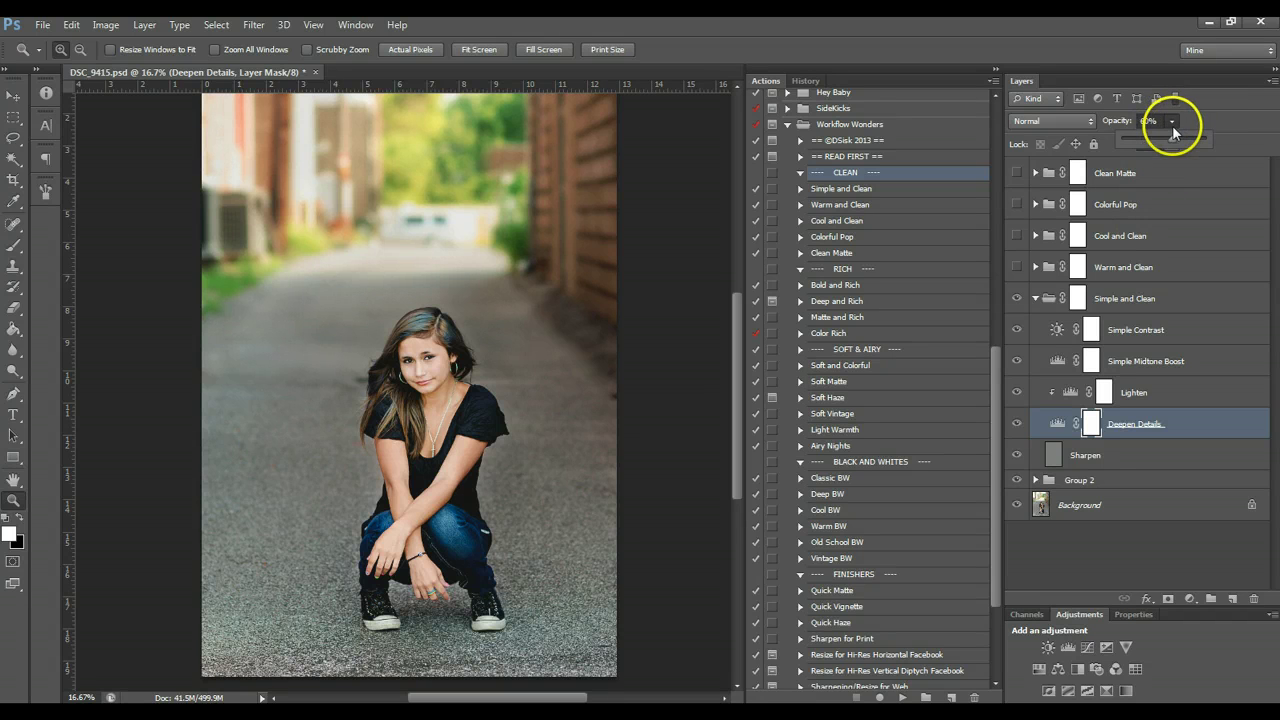
pyautogui.moveTo(1135, 144); pyautogui.dragTo(1132, 143)
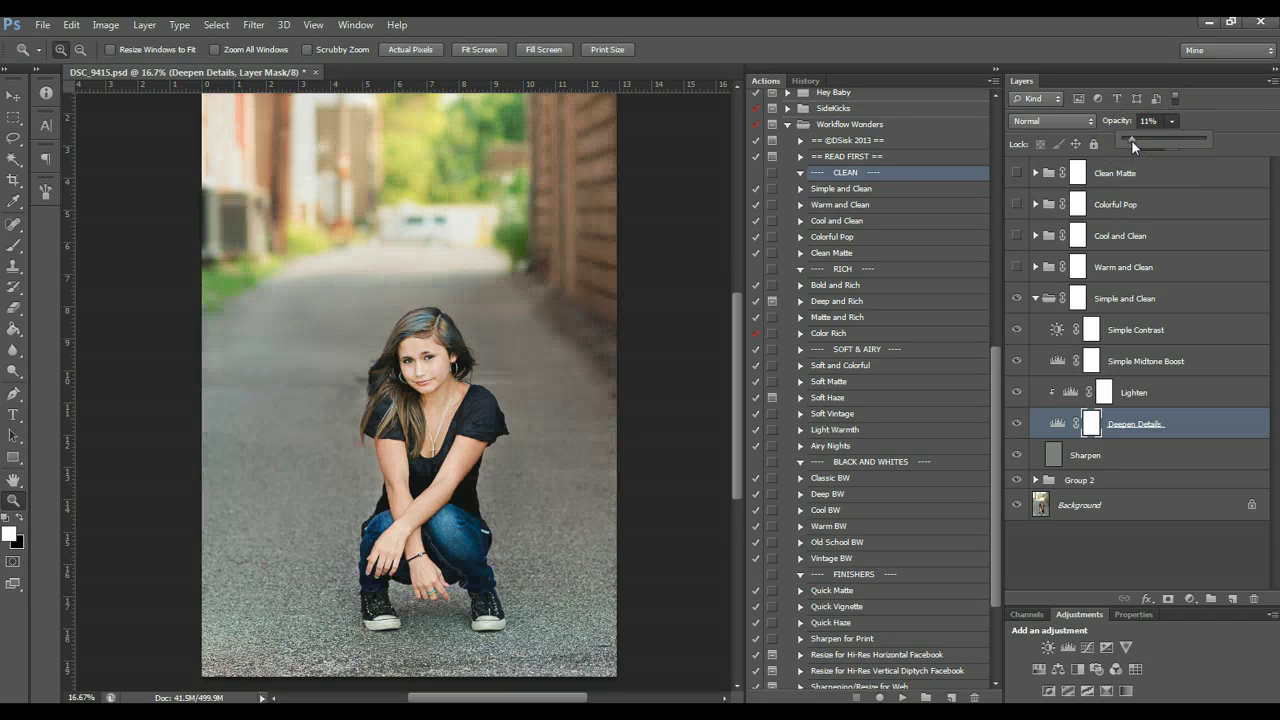
pyautogui.press('0')
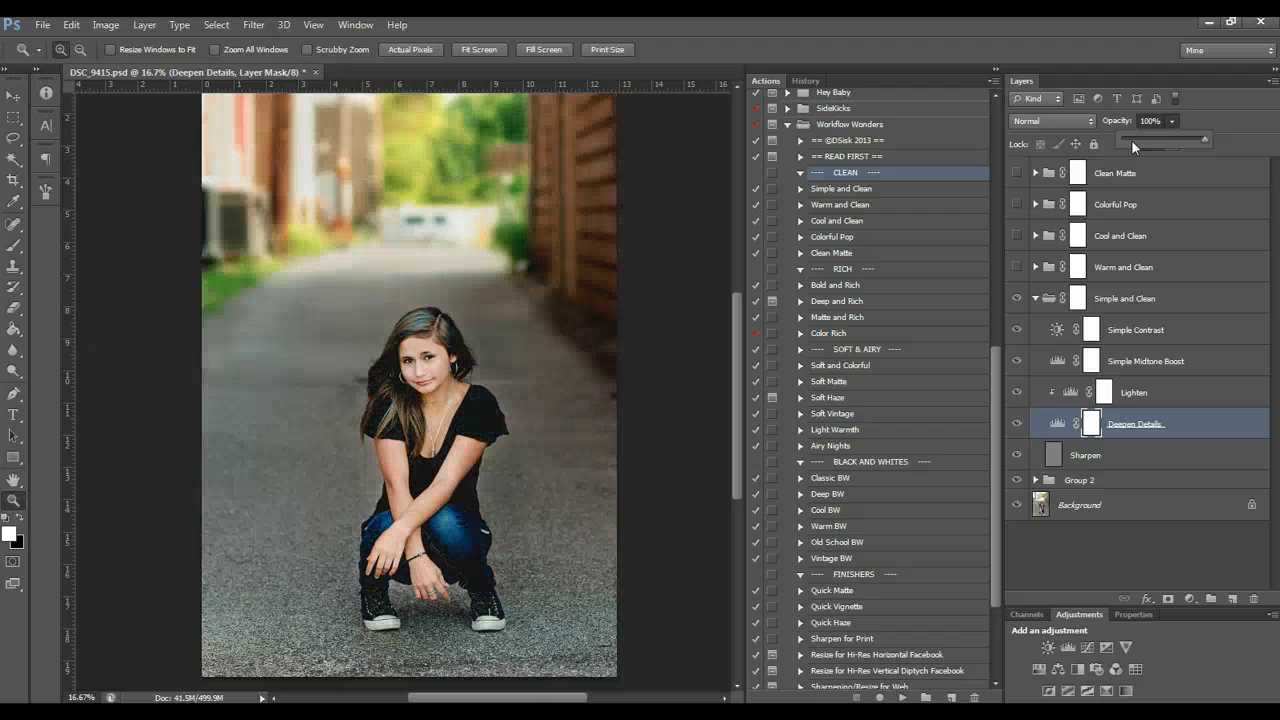
pyautogui.click(1177, 150)
pyautogui.moveTo(1177, 157); pyautogui.dragTo(1181, 149)
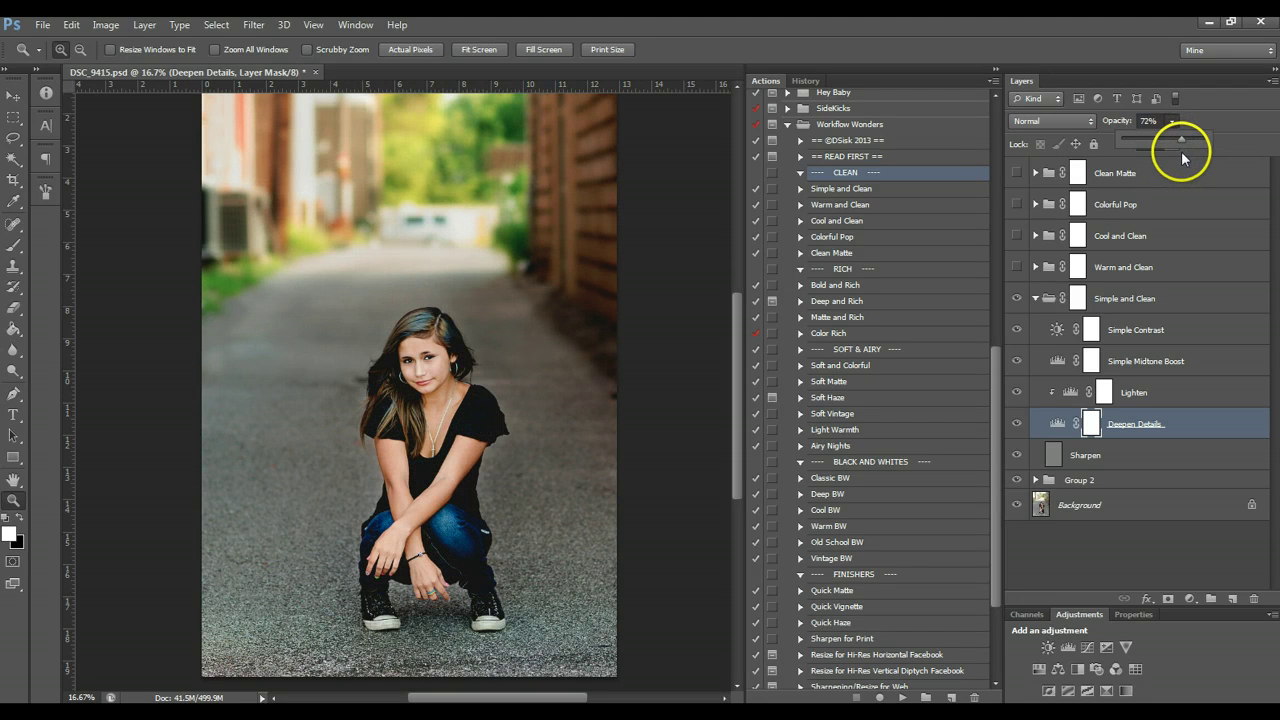
# Try several opacities on the Lighten layer, including 14%, 49% and 79%, and settle on 43%
pyautogui.click(1134, 392)
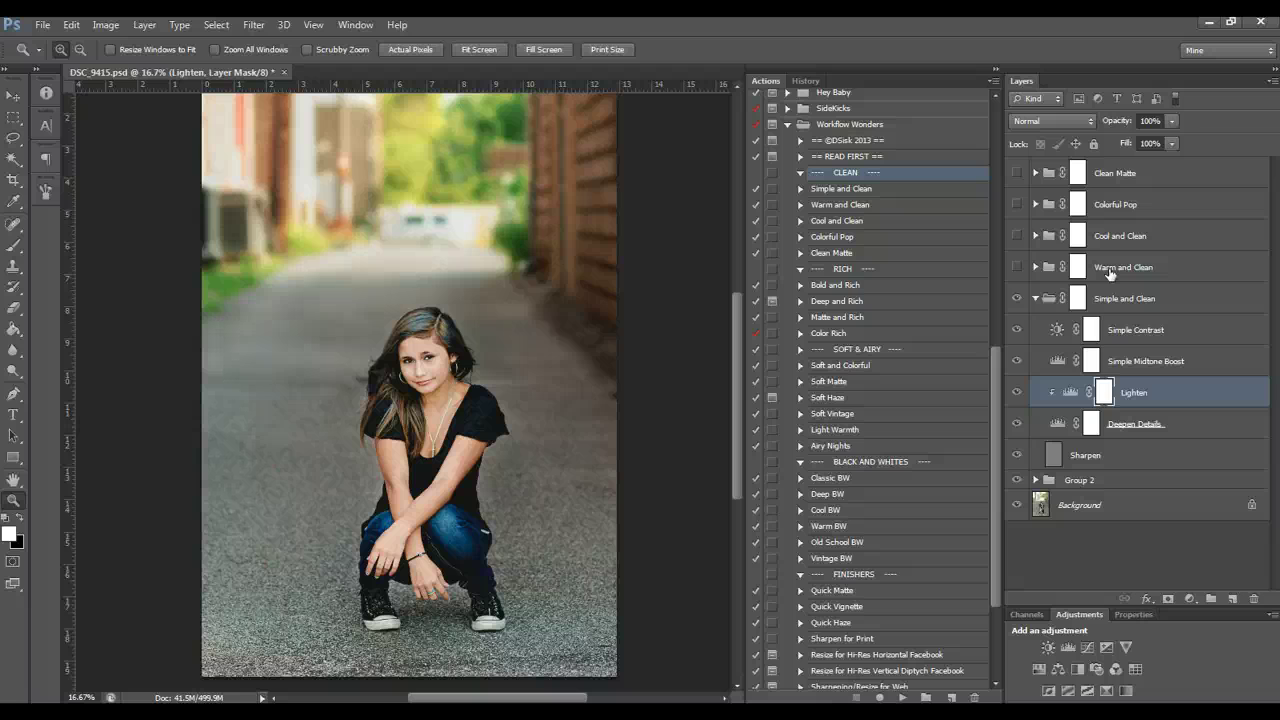
pyautogui.click(1127, 298)
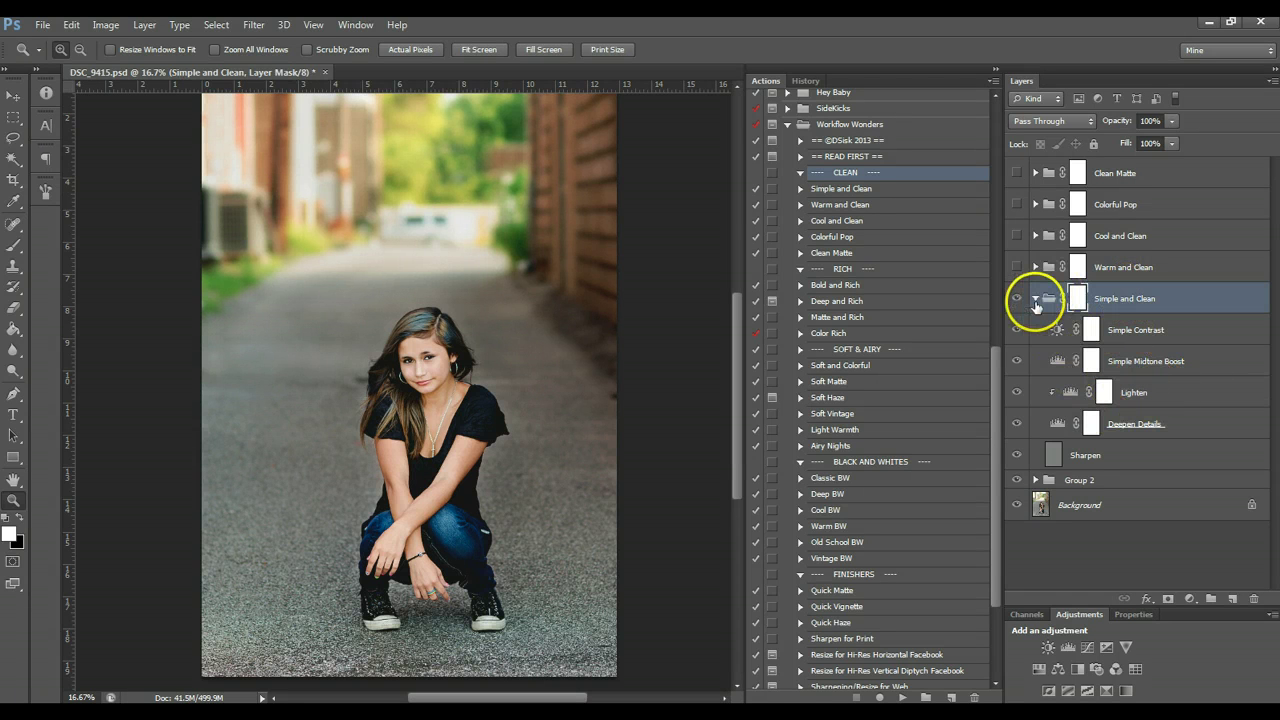
pyautogui.click(1153, 395)
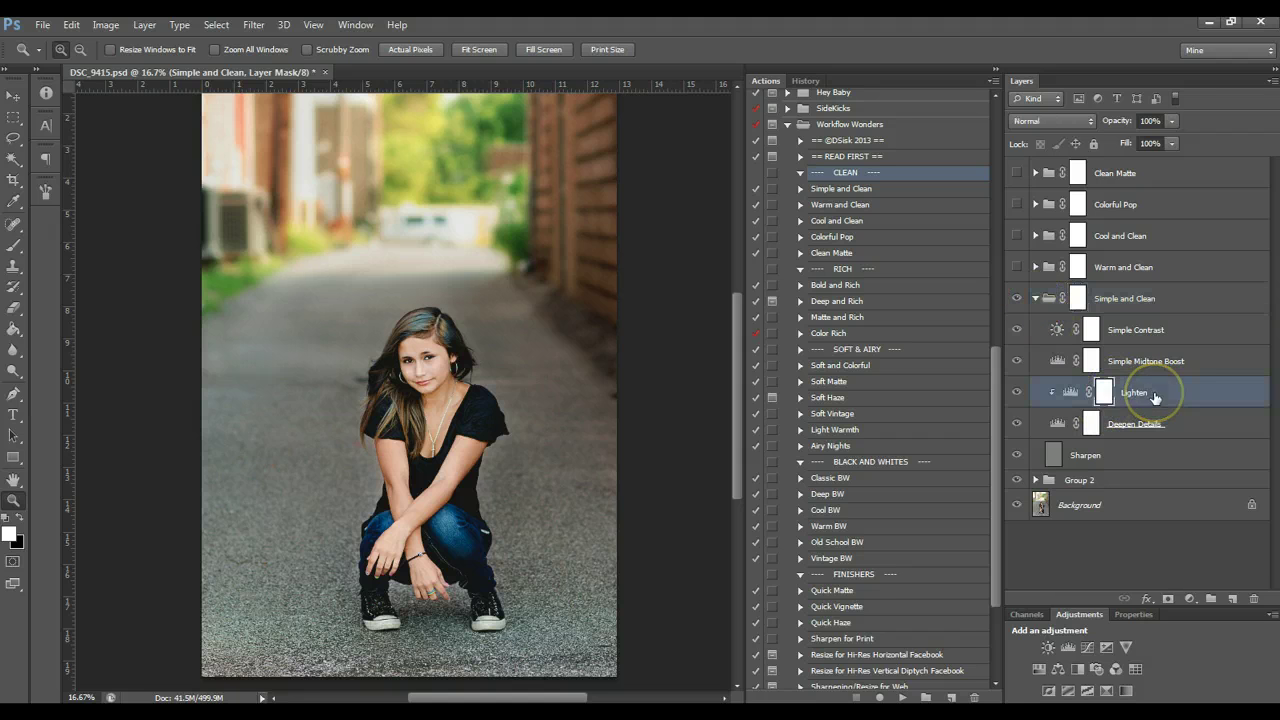
pyautogui.click(1171, 121)
pyautogui.moveTo(1151, 144); pyautogui.dragTo(1103, 140)
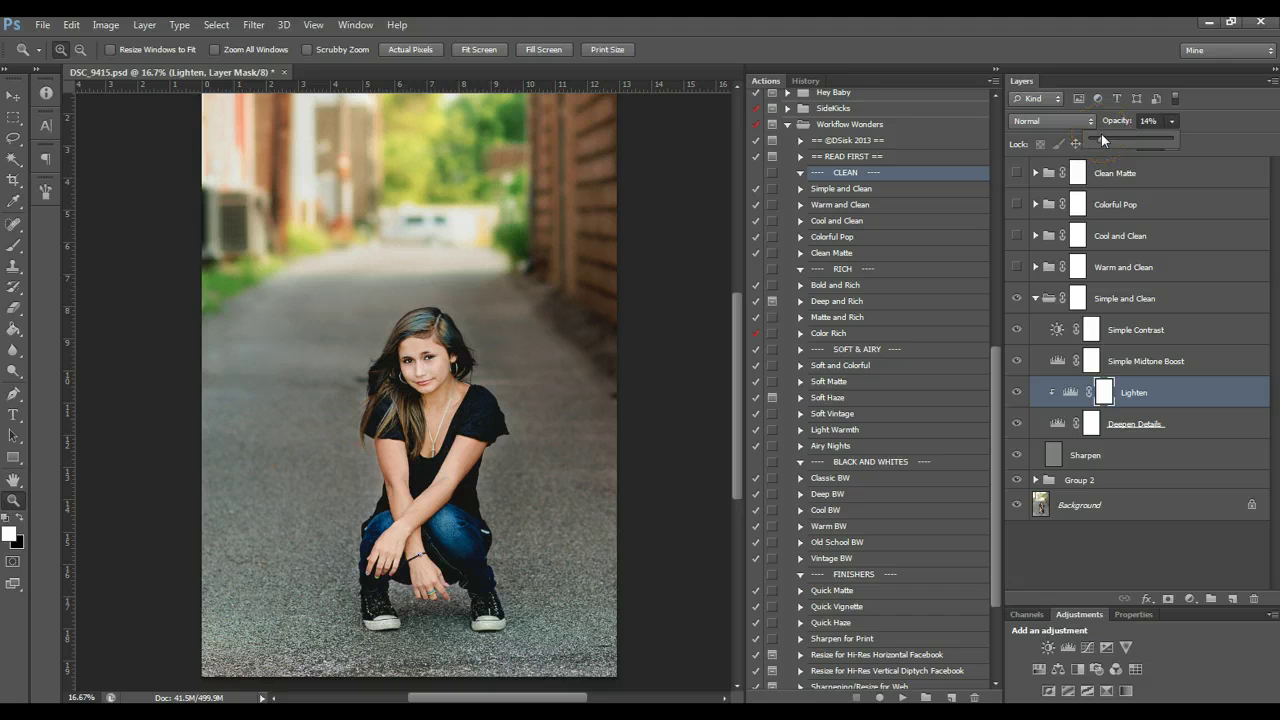
pyautogui.press('4')
pyautogui.press('4')
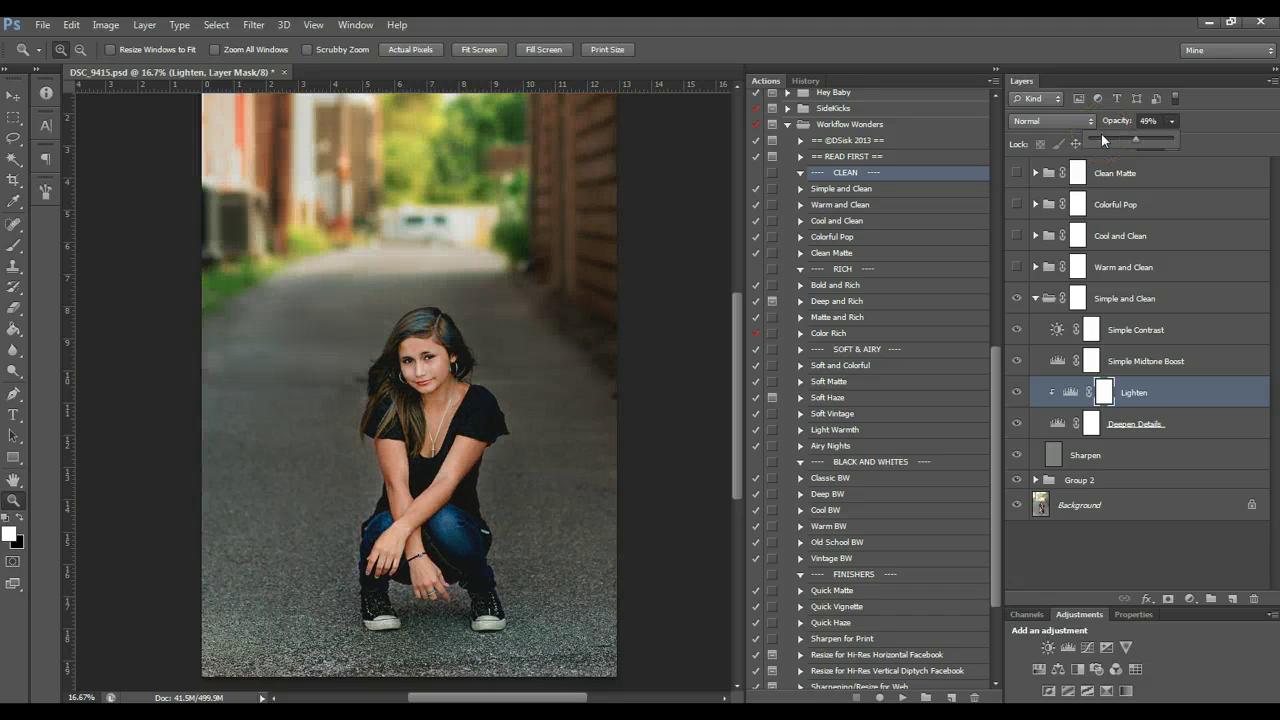
pyautogui.moveTo(1101, 133); pyautogui.dragTo(1156, 172)
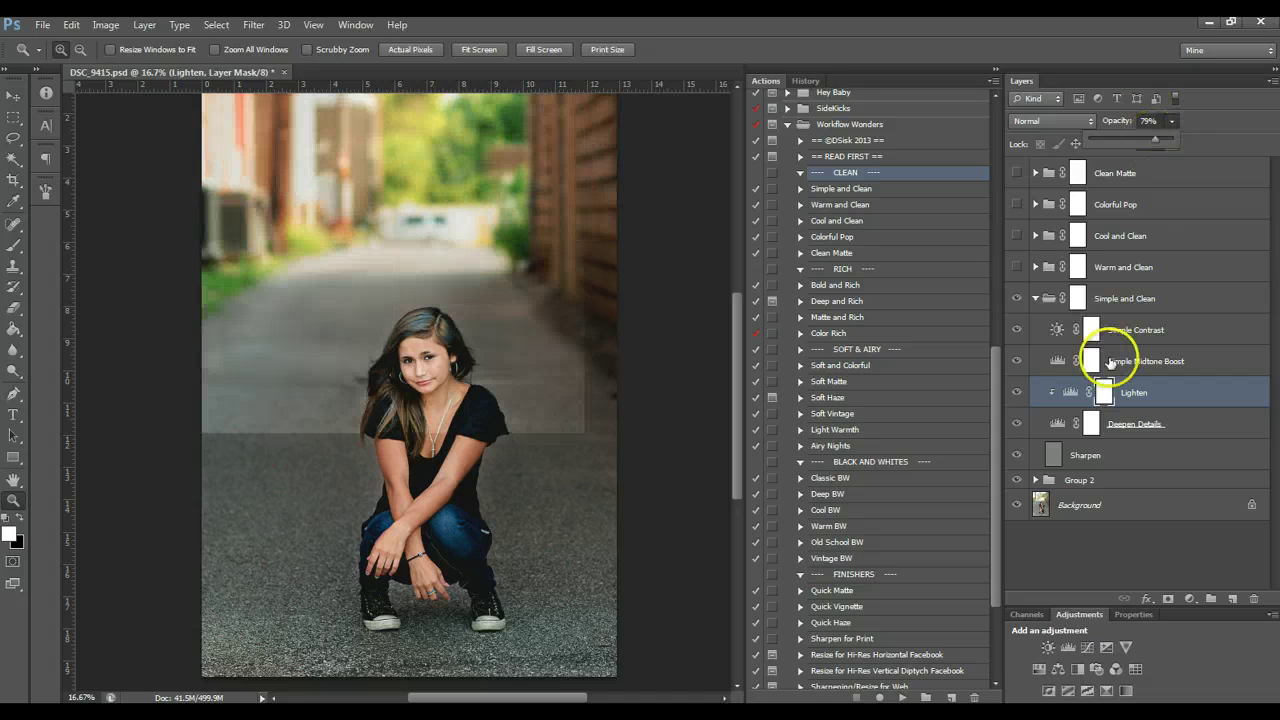
pyautogui.moveTo(1132, 138); pyautogui.dragTo(1120, 145)
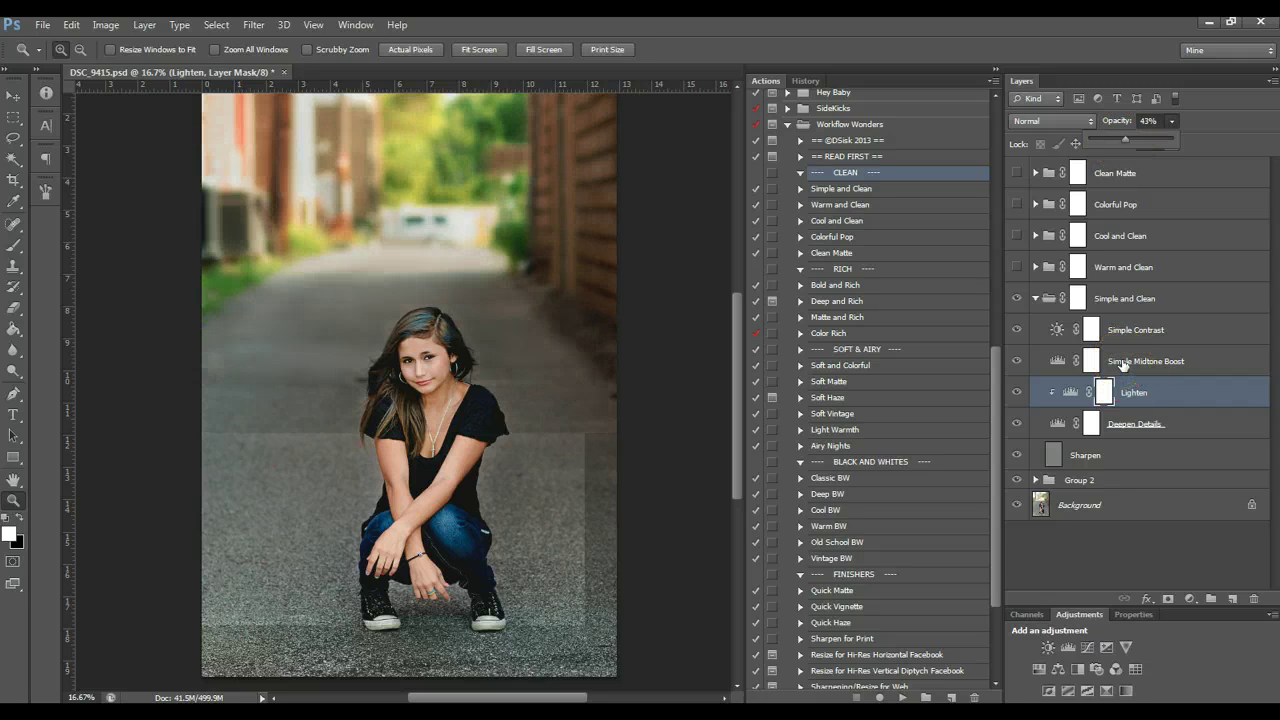
# Preview the Simple Midtone Boost layer at 14% opacity and bring it back to 100%
pyautogui.click(1122, 365)
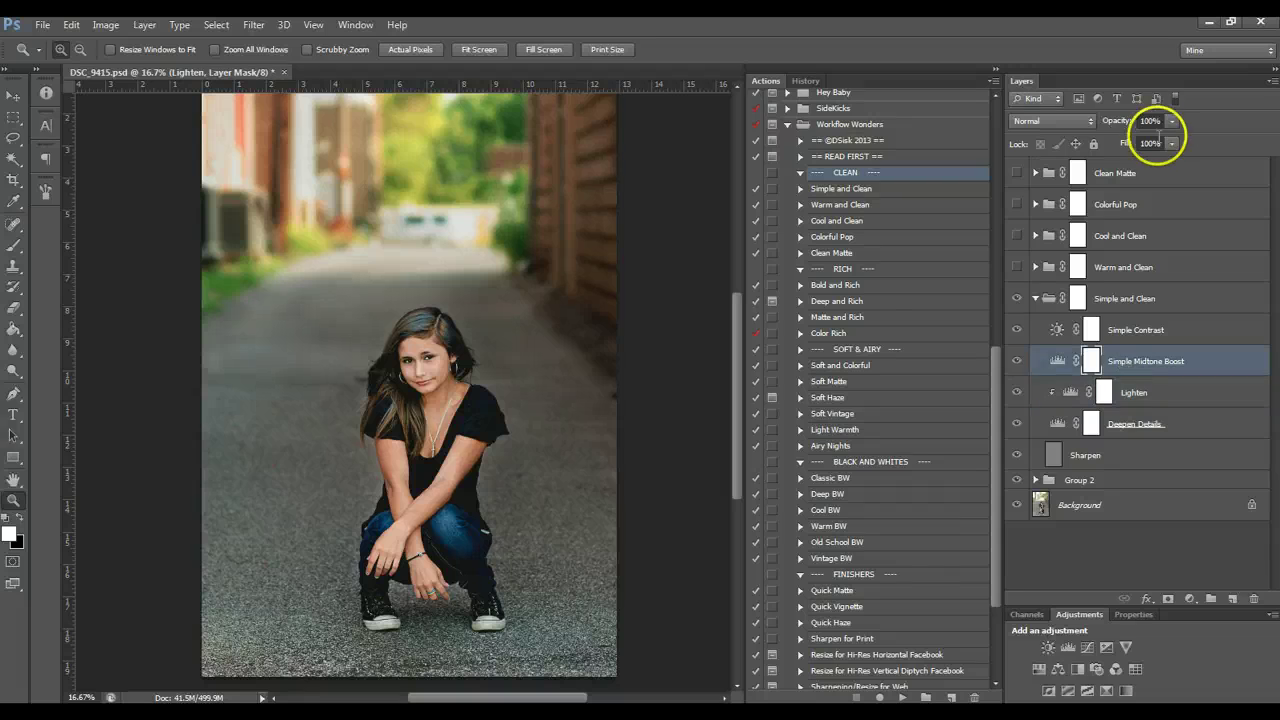
pyautogui.click(1171, 121)
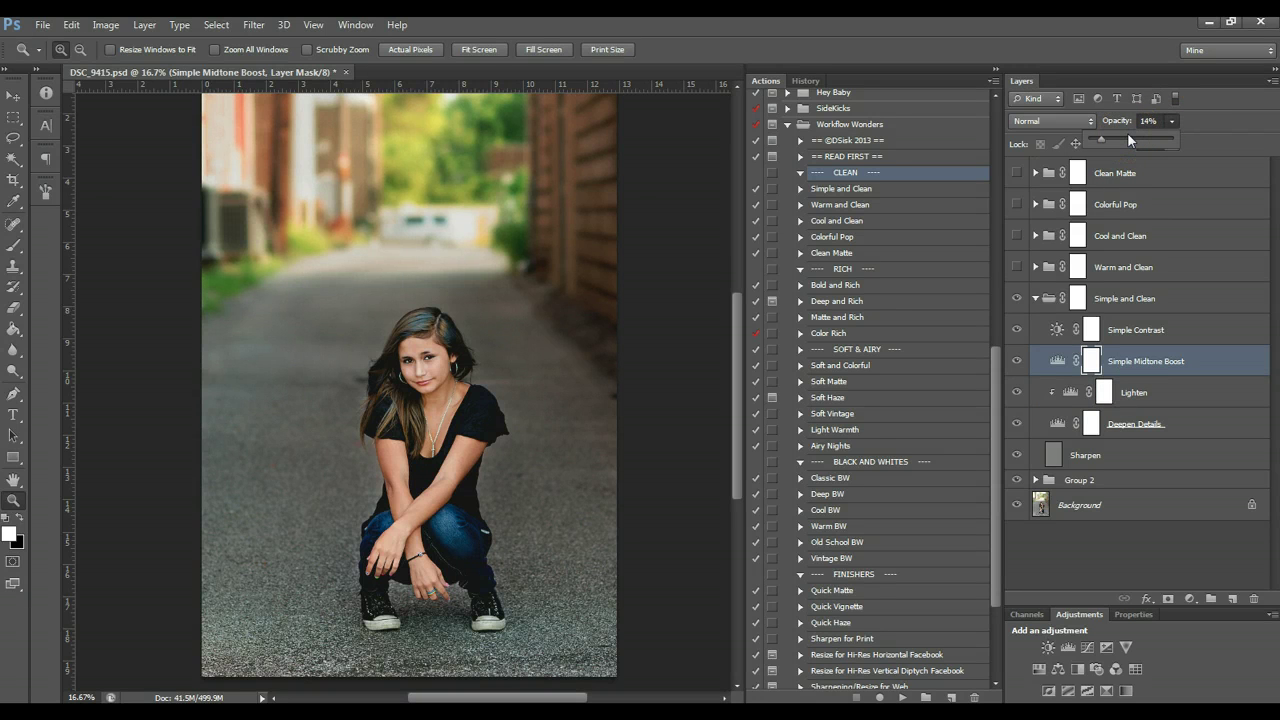
pyautogui.moveTo(1127, 132); pyautogui.dragTo(1200, 146)
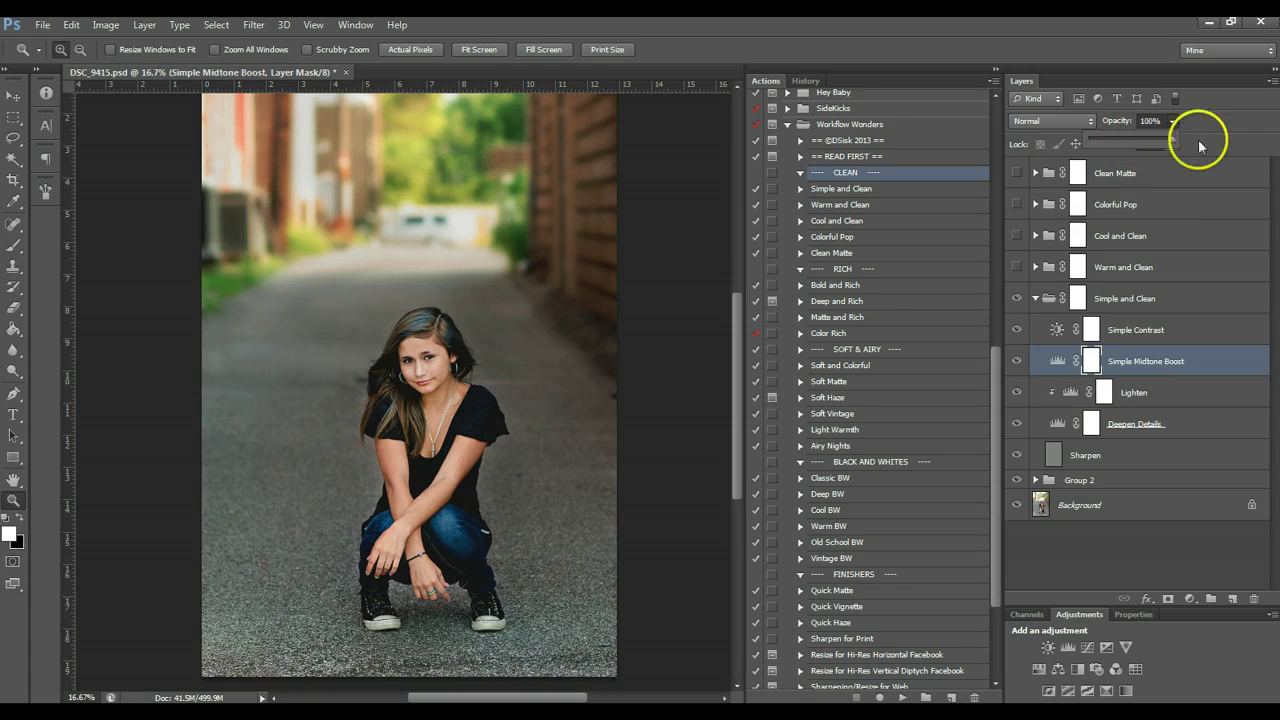
# Preview the Simple Contrast layer at 97% opacity and settle on 57%
pyautogui.moveTo(1137, 333)
pyautogui.mouseDown()
pyautogui.moveTo(1113, 400)
pyautogui.moveTo(1137, 330)
pyautogui.mouseUp()
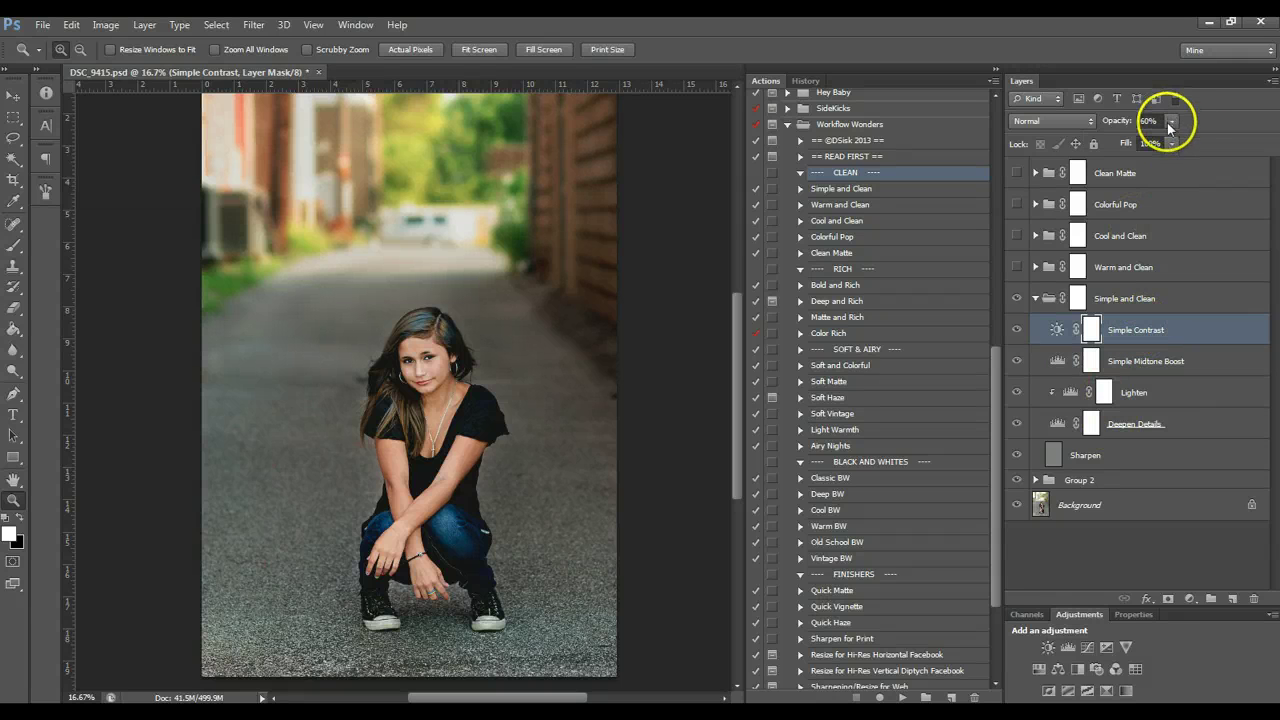
pyautogui.click(1171, 121)
pyautogui.moveTo(1149, 141); pyautogui.dragTo(1201, 149)
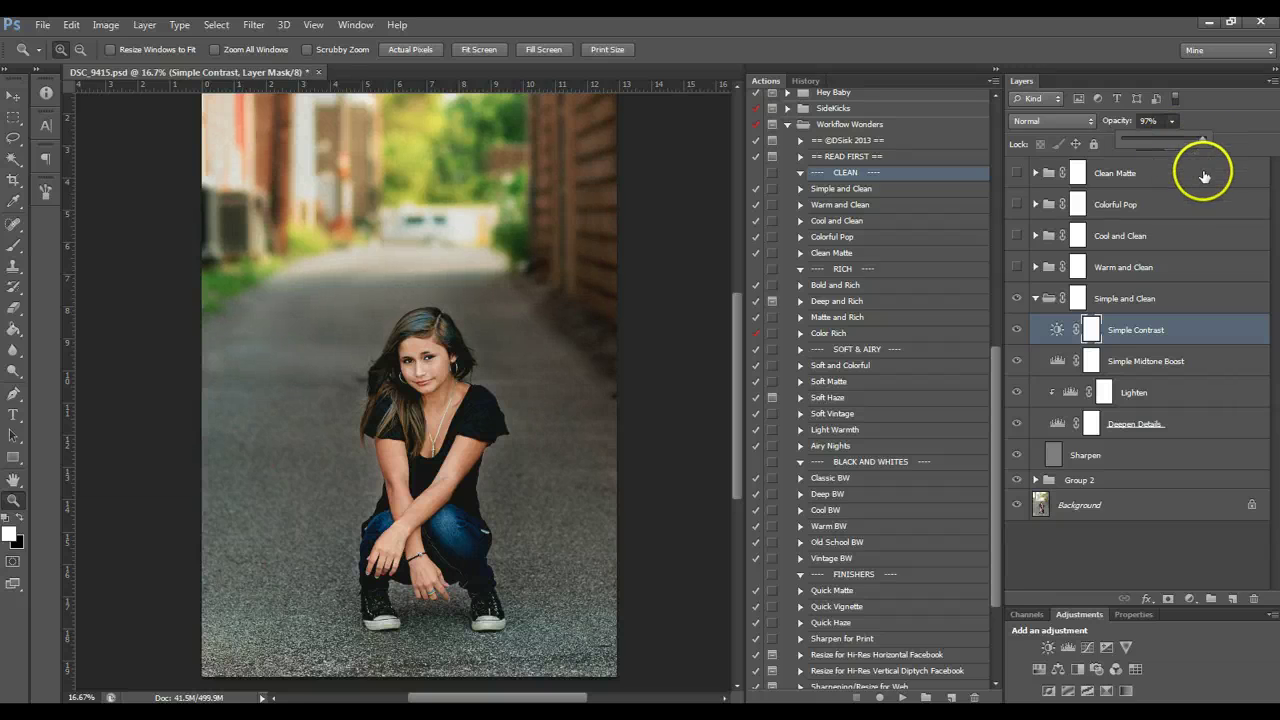
pyautogui.click(1132, 310)
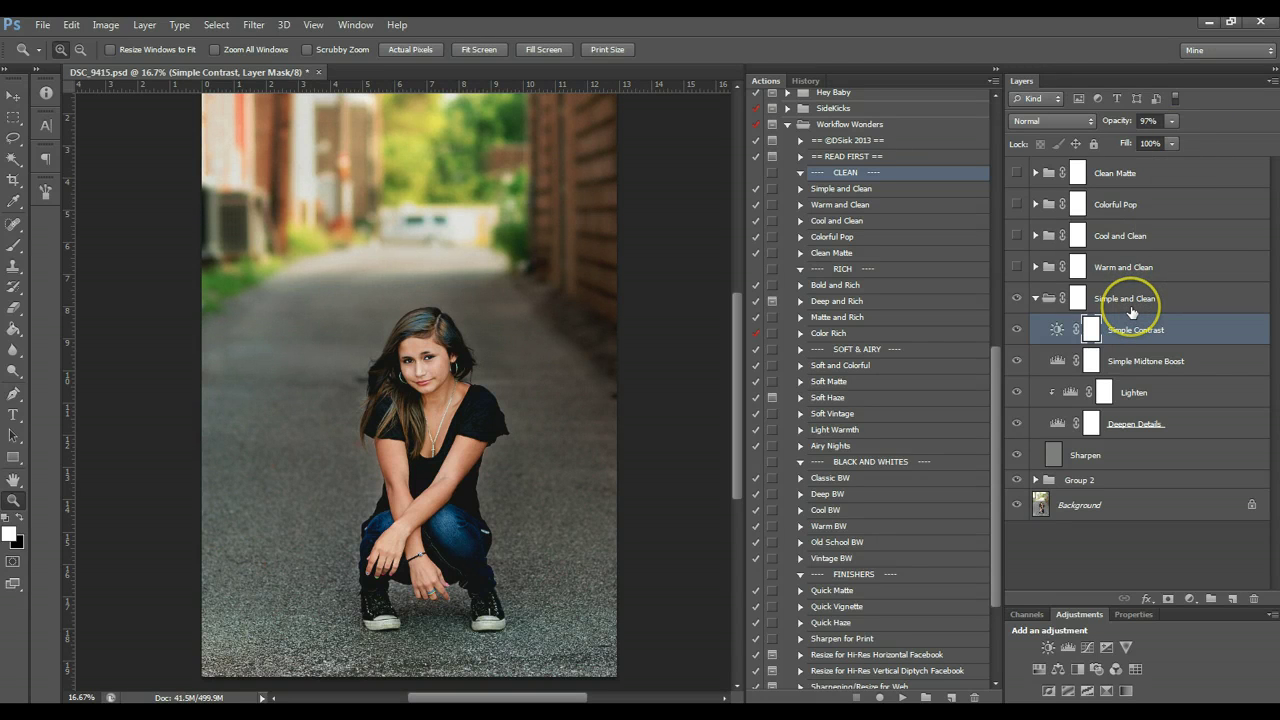
pyautogui.click(1130, 314)
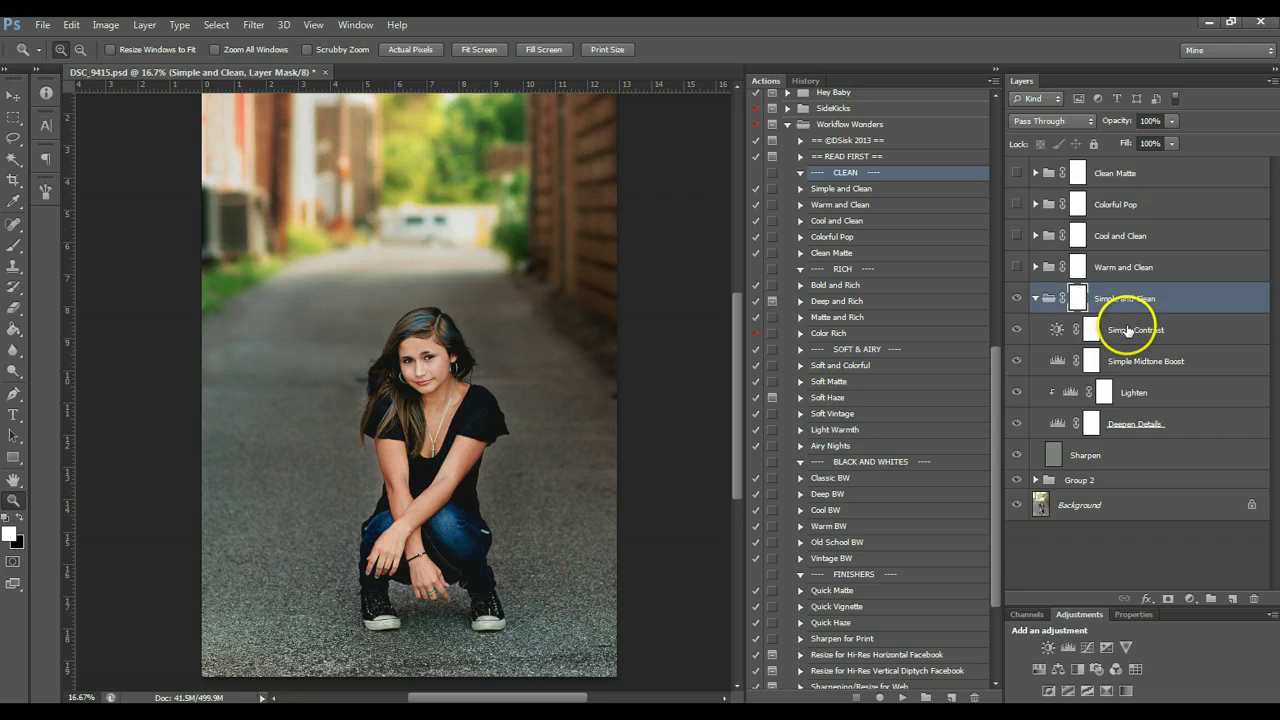
pyautogui.click(1165, 121)
pyautogui.moveTo(1167, 137); pyautogui.dragTo(1138, 142)
pyautogui.click(1107, 306)
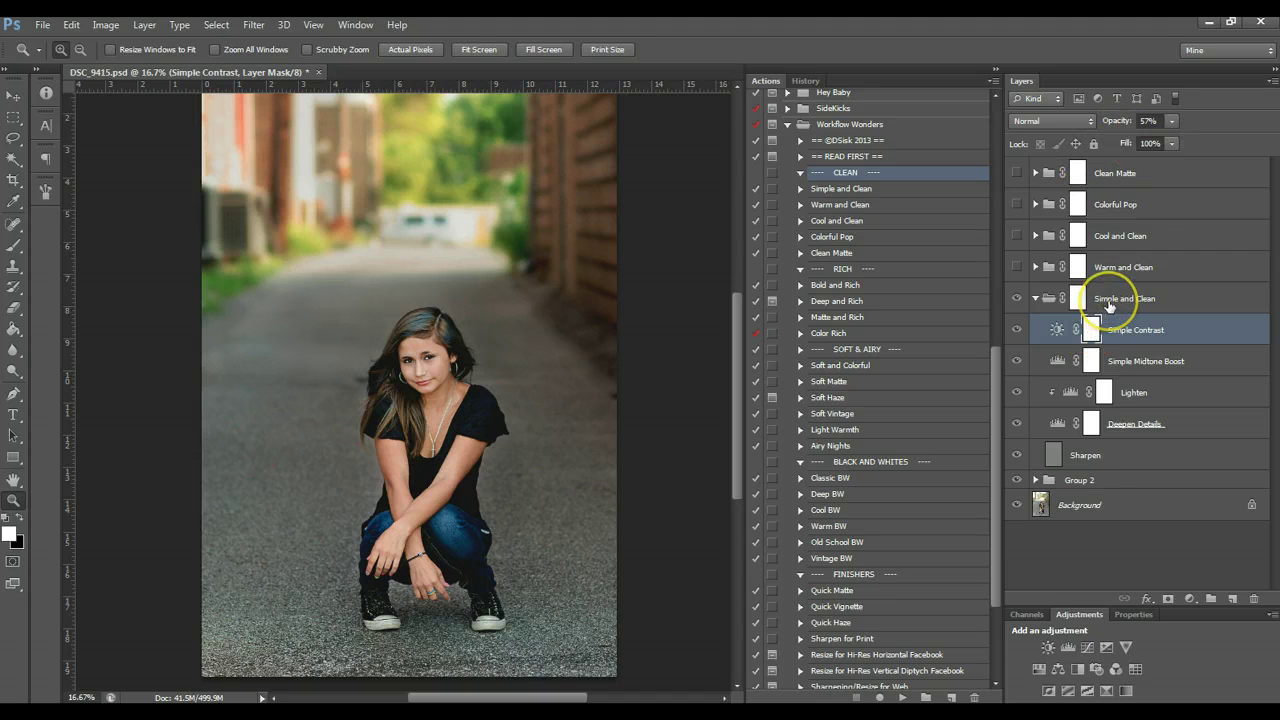
# Collapse the Simple and Clean group and lower the whole group's opacity to 54%
pyautogui.click(1108, 303)
pyautogui.click(1035, 298)
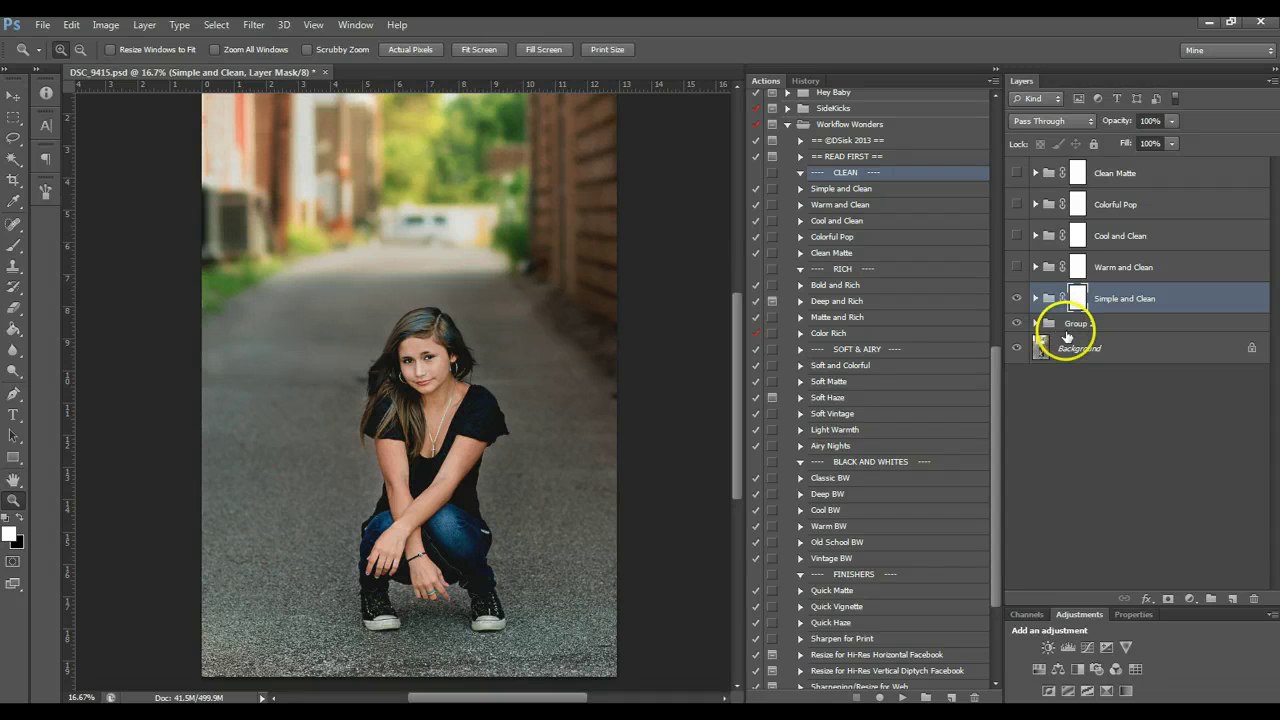
pyautogui.moveTo(1174, 125); pyautogui.dragTo(1127, 145)
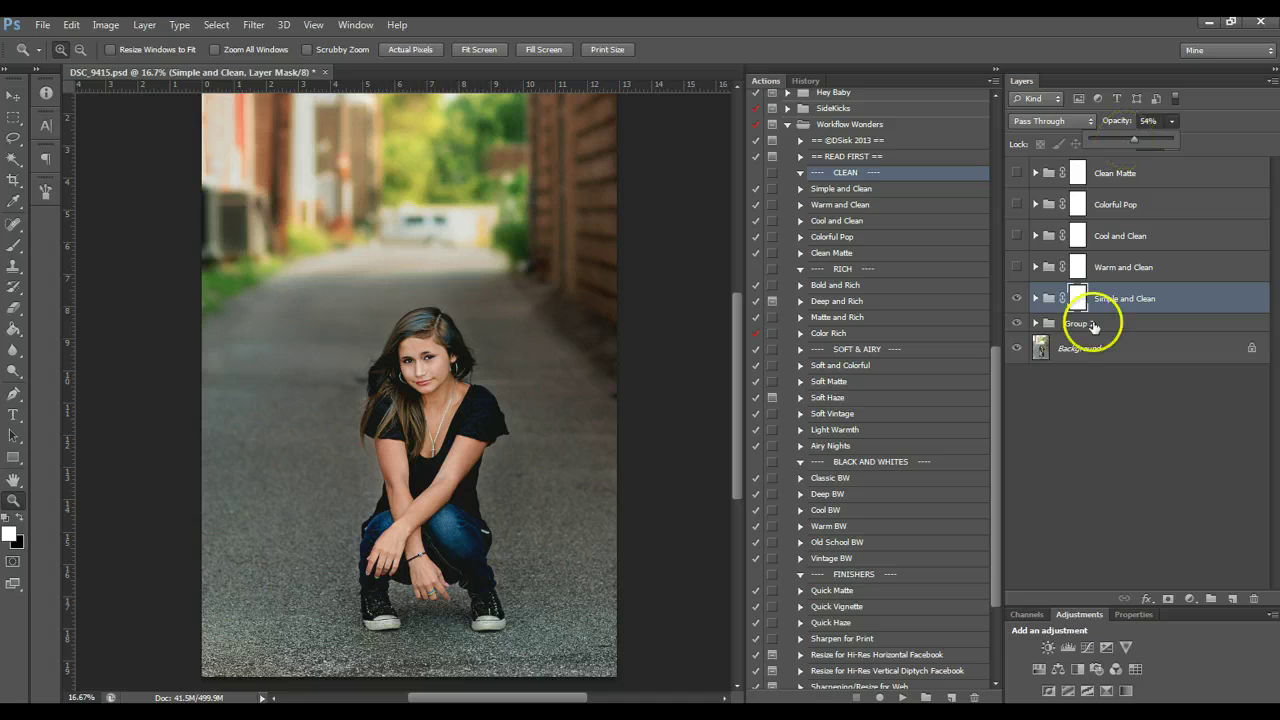
# Compare the portrait with and without the Simple and Clean group, and leave the group hidden
pyautogui.click(1020, 299)
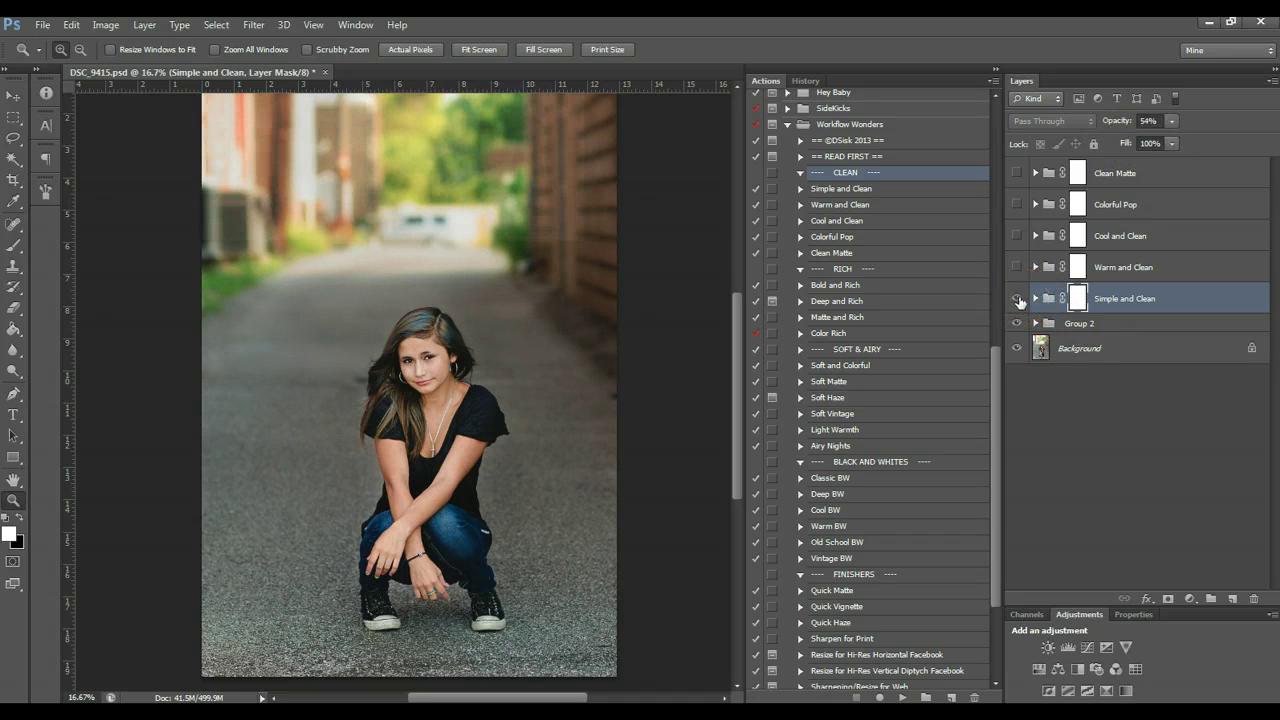
pyautogui.click(1020, 299)
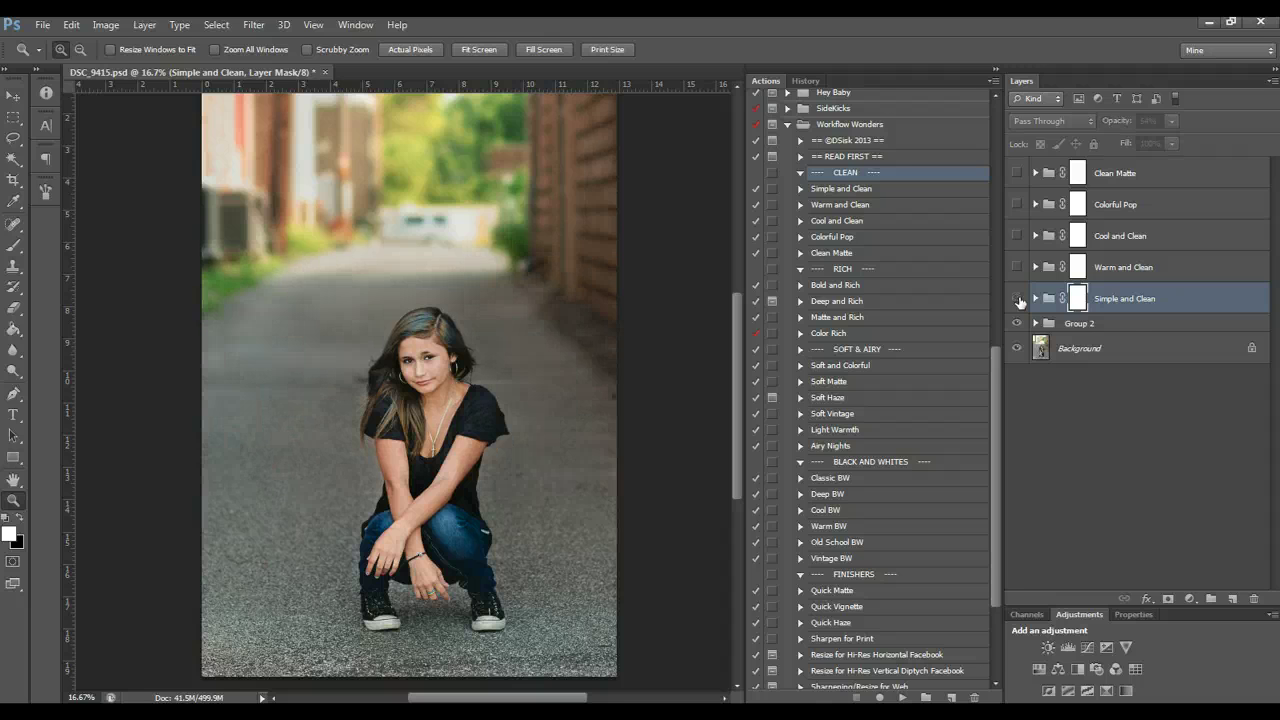
pyautogui.click(1020, 299)
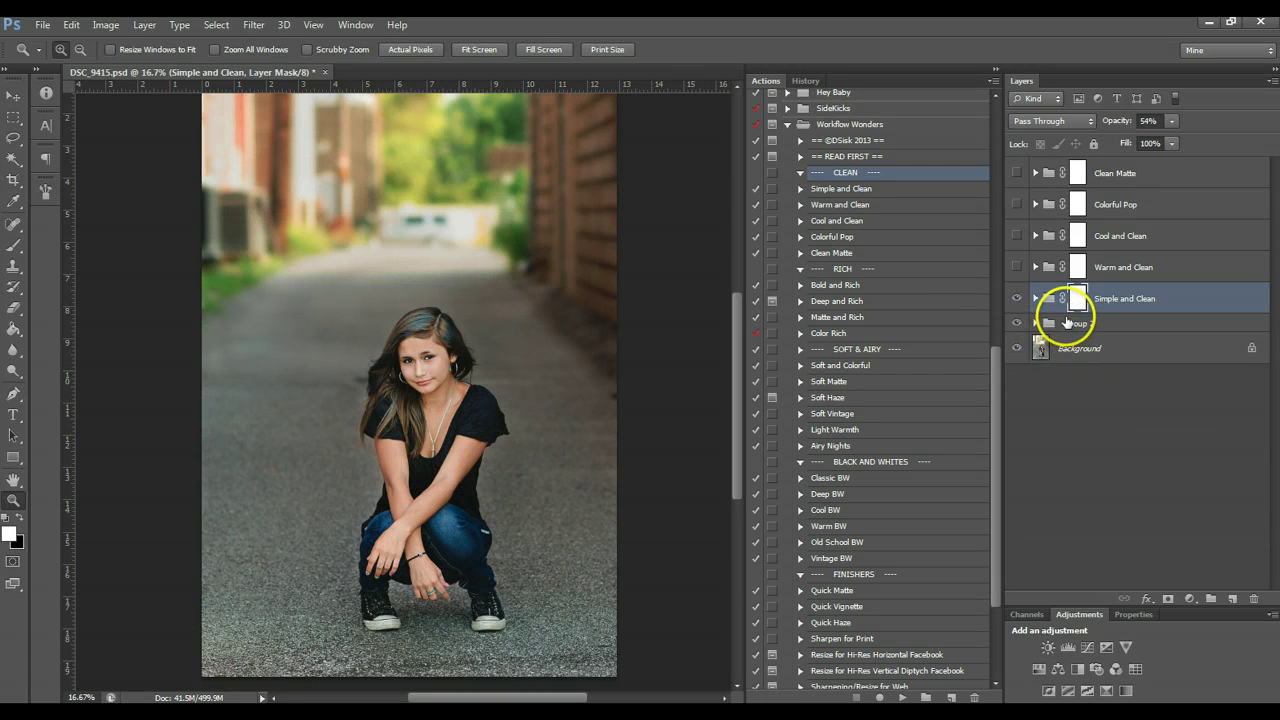
pyautogui.click(1016, 298)
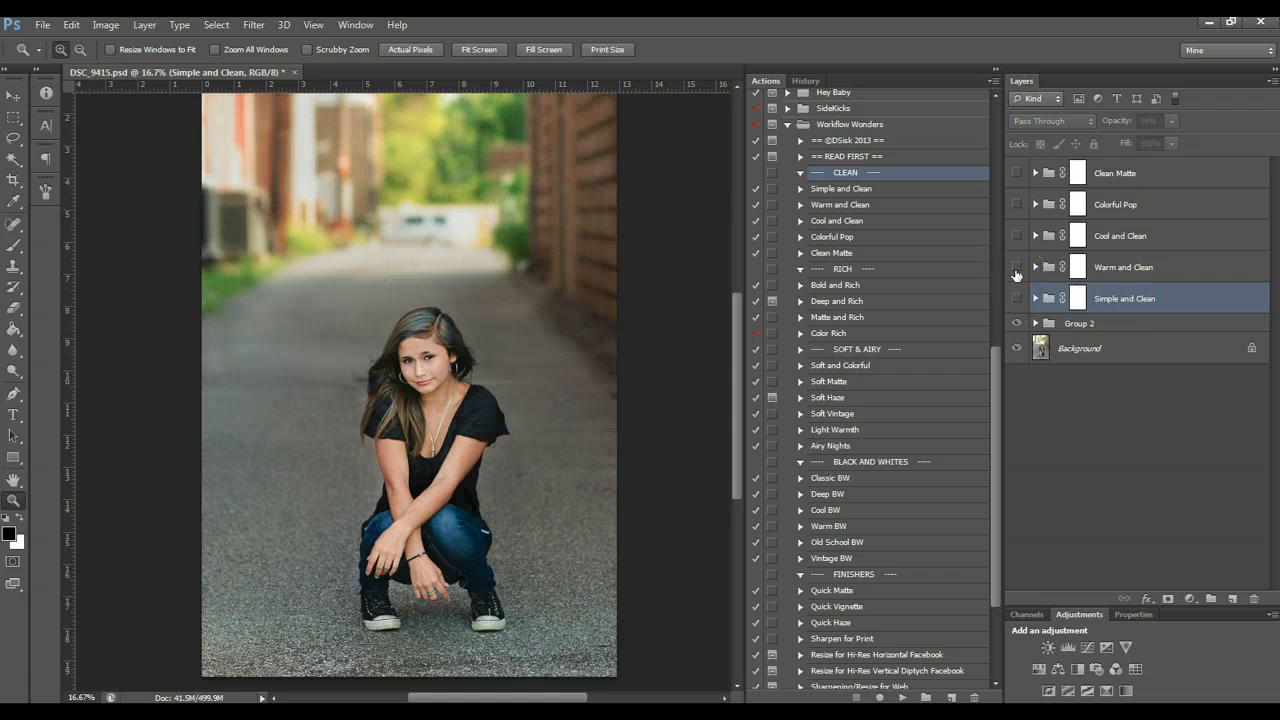
# Examine the retouching layers inside Group 2 and its nested Group 1, and collapse both groups again
pyautogui.click(1038, 322)
pyautogui.click(1036, 323)
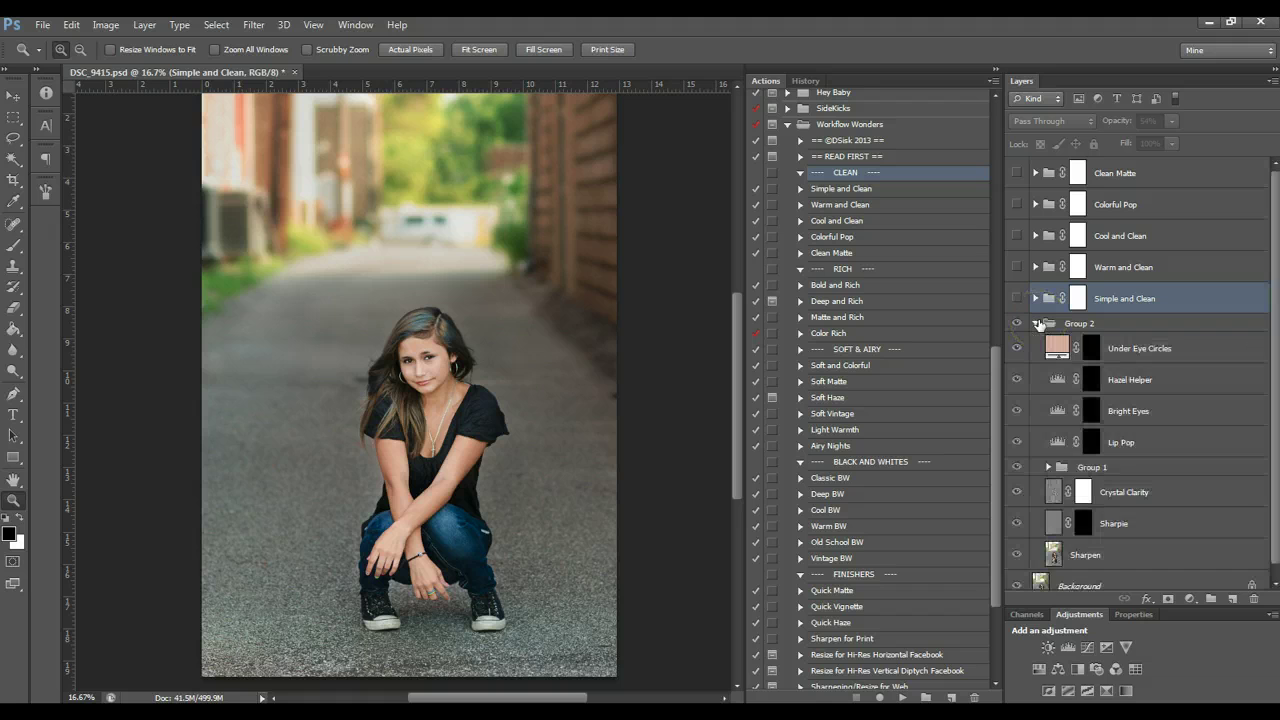
pyautogui.click(1048, 467)
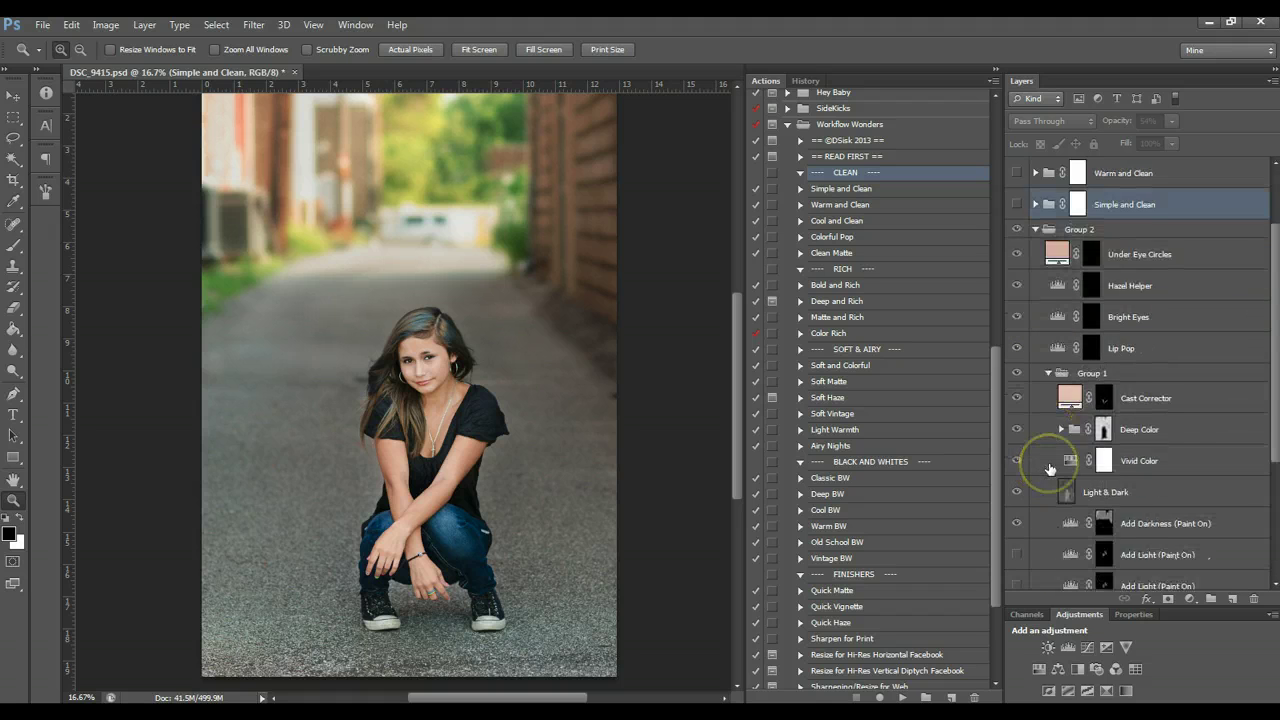
pyautogui.scroll(-5, 1049, 469)
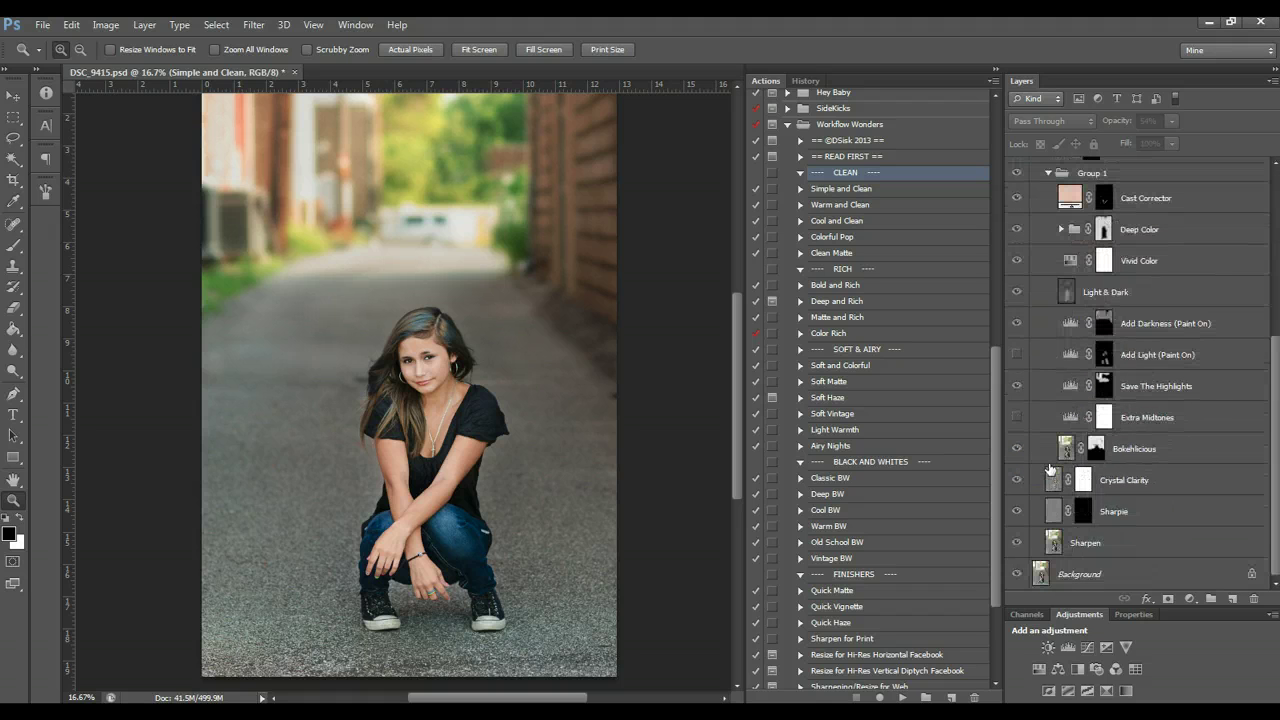
pyautogui.scroll(3, 1049, 469)
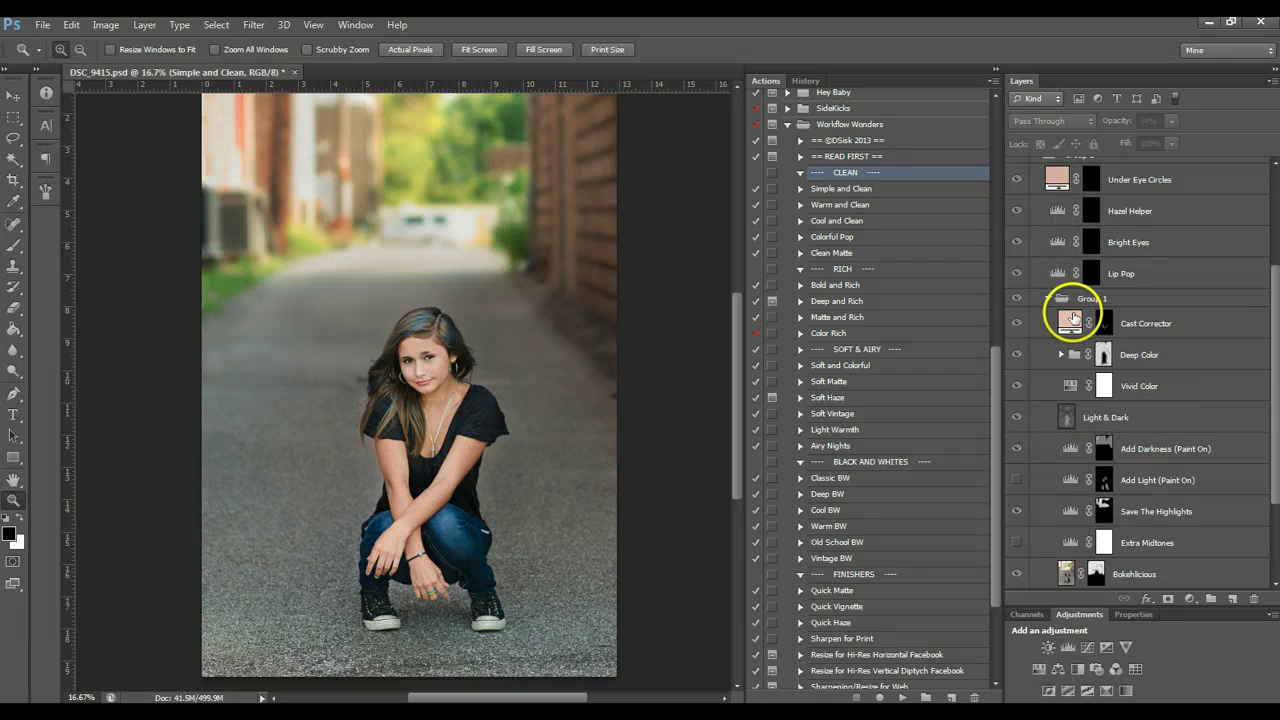
pyautogui.click(1048, 297)
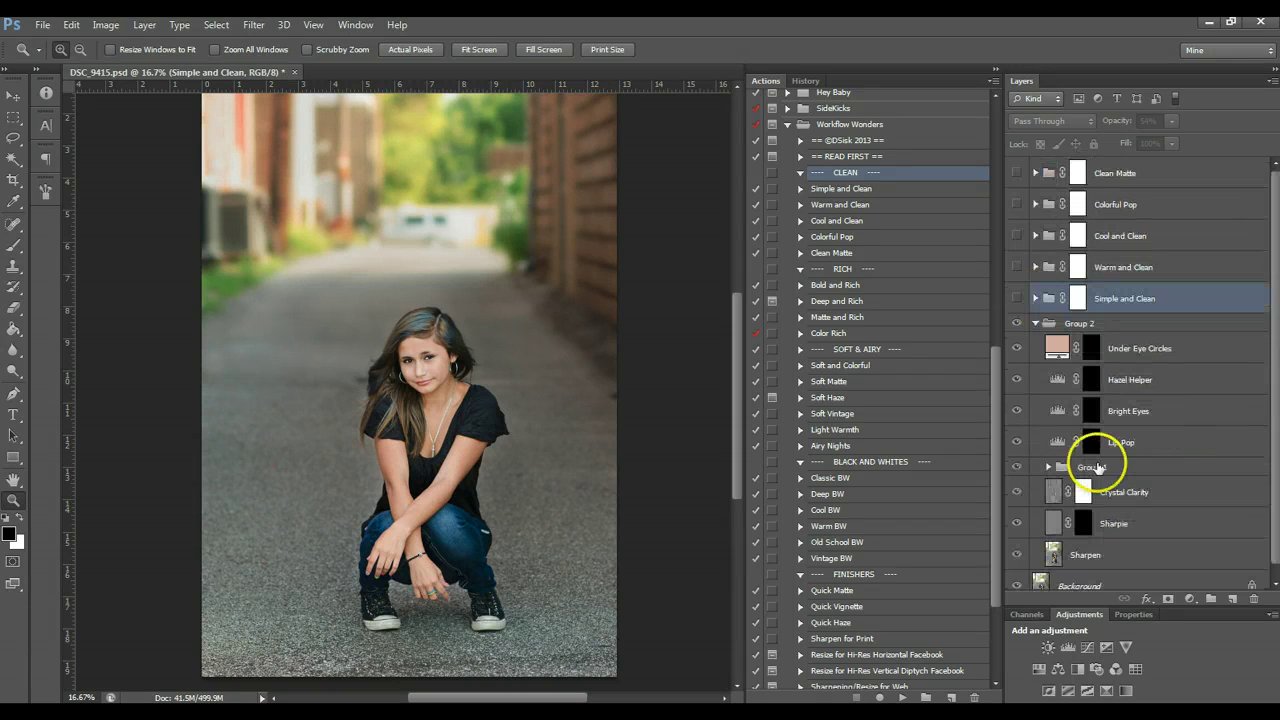
pyautogui.click(1036, 324)
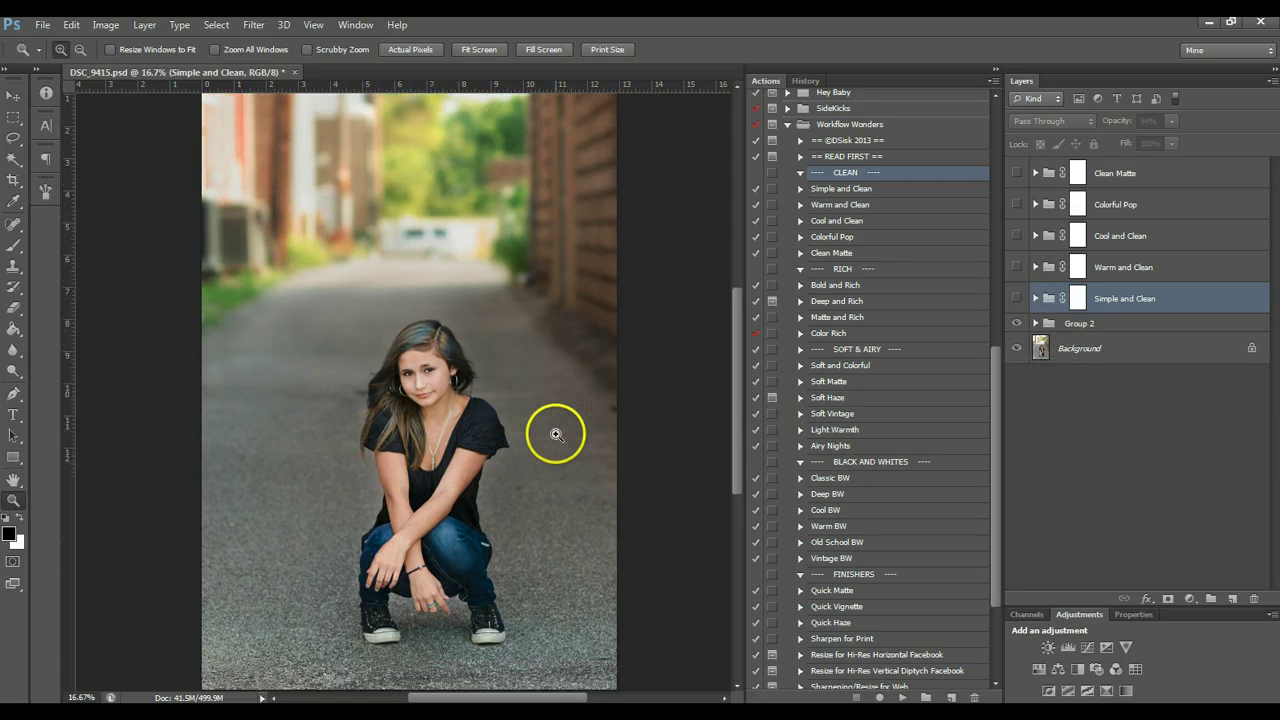
# Show and expand the Warm and Clean group, and turn on its Warm Haze layer
pyautogui.click(1018, 266)
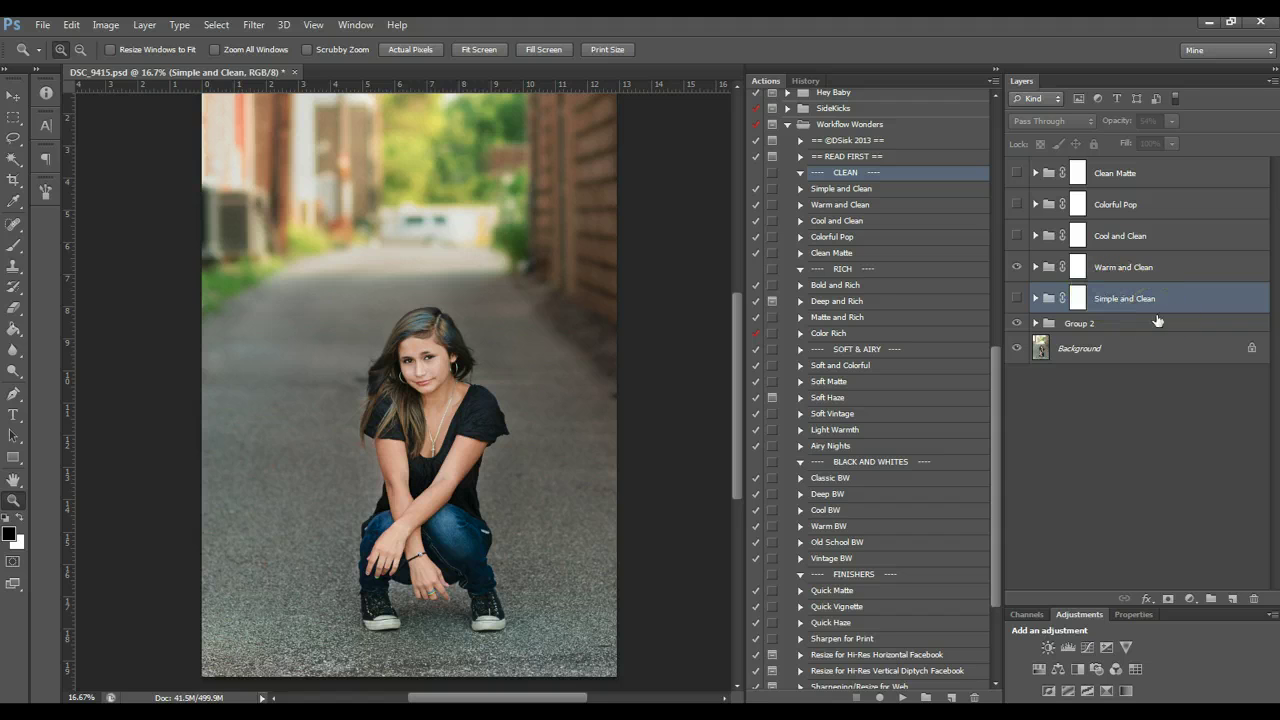
pyautogui.click(1036, 267)
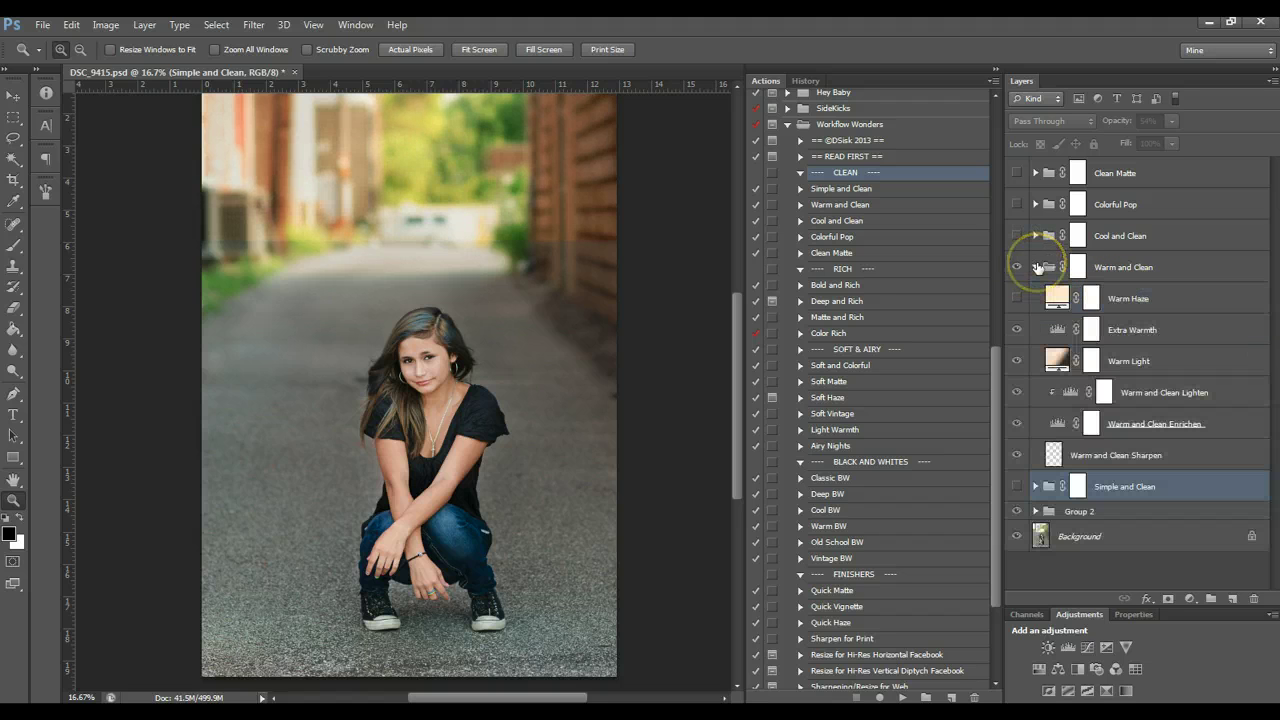
pyautogui.click(1108, 362)
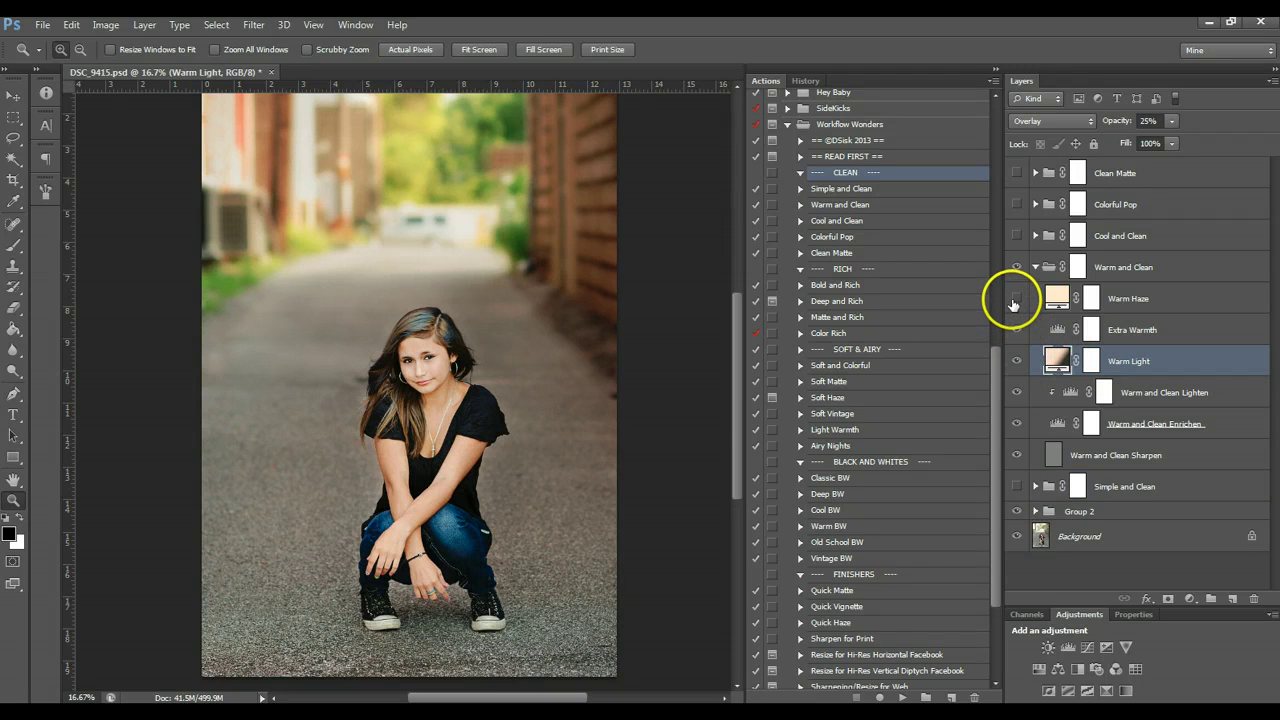
pyautogui.click(1014, 301)
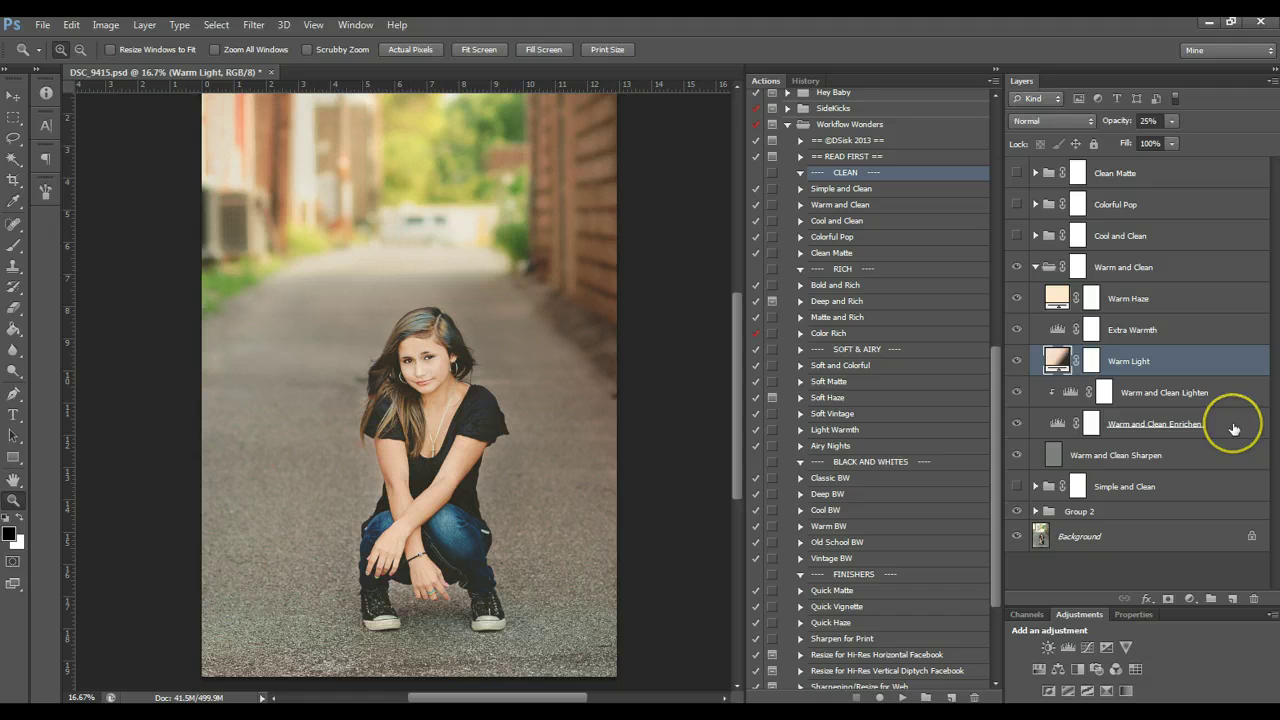
# Turn off the Warm Haze layer, and hide and show the Warm Light layer to compare its effect
pyautogui.click(1231, 427)
pyautogui.click(1148, 360)
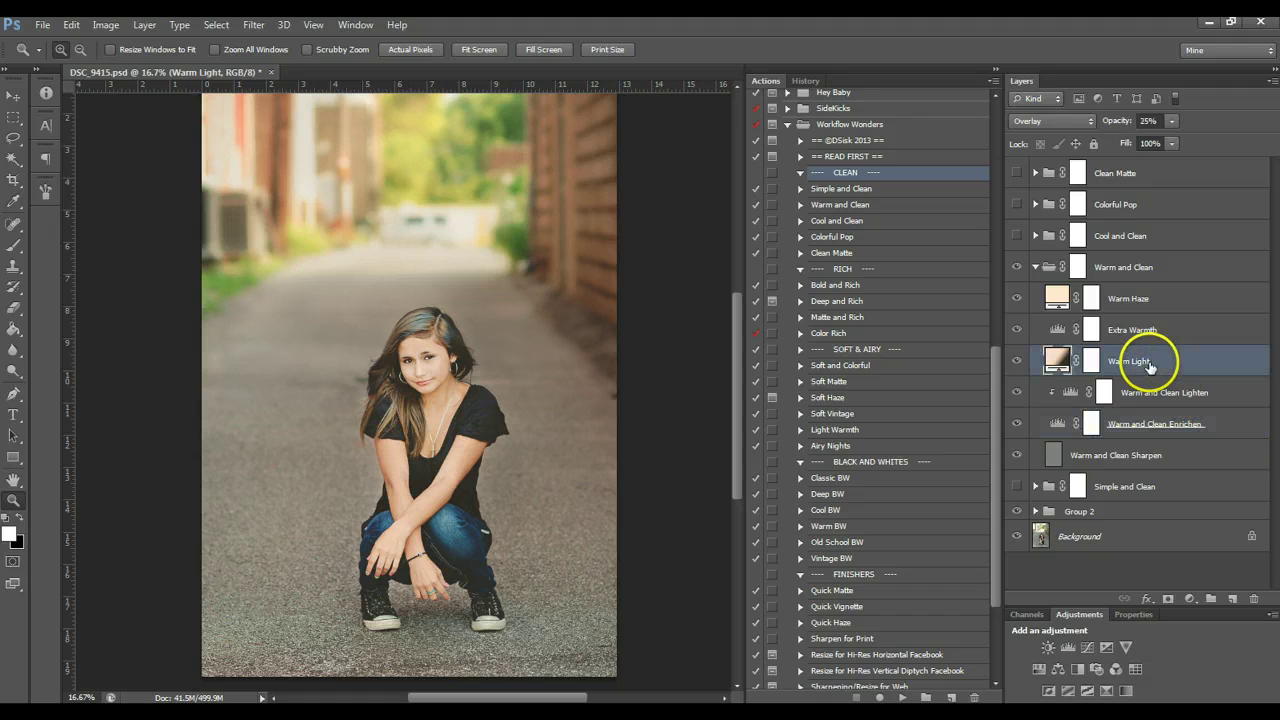
pyautogui.click(1018, 361)
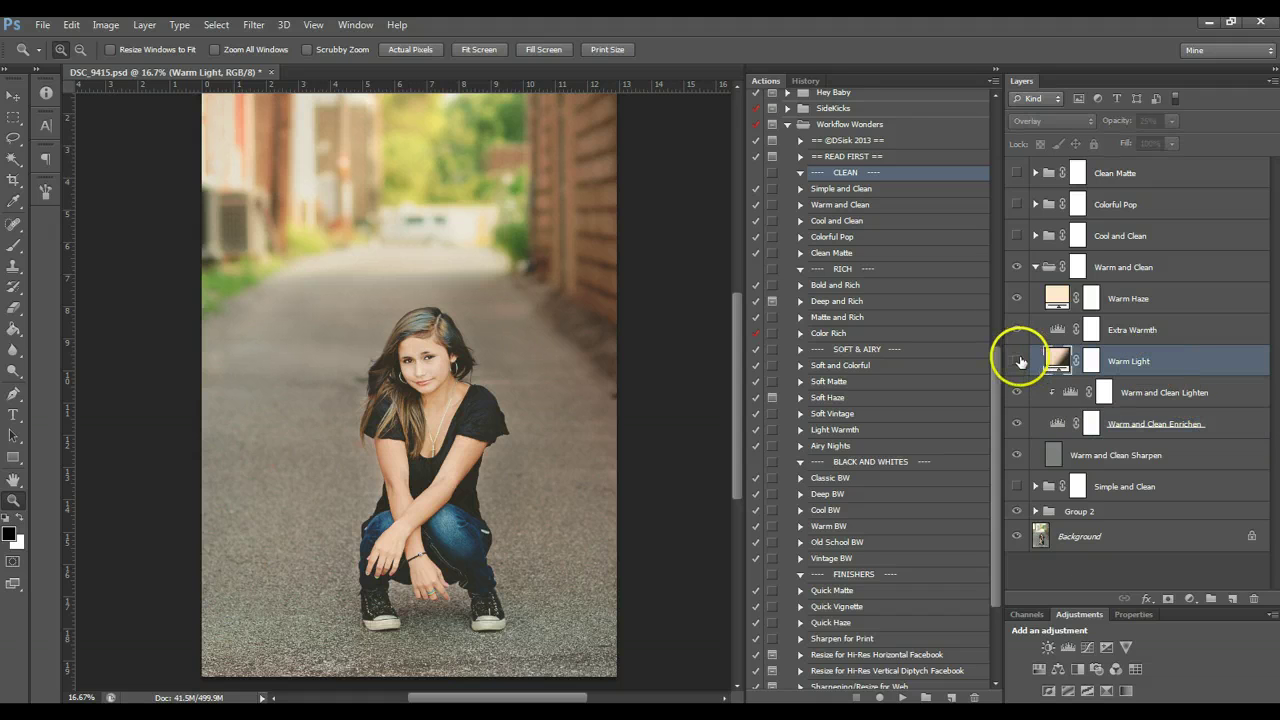
pyautogui.click(1016, 298)
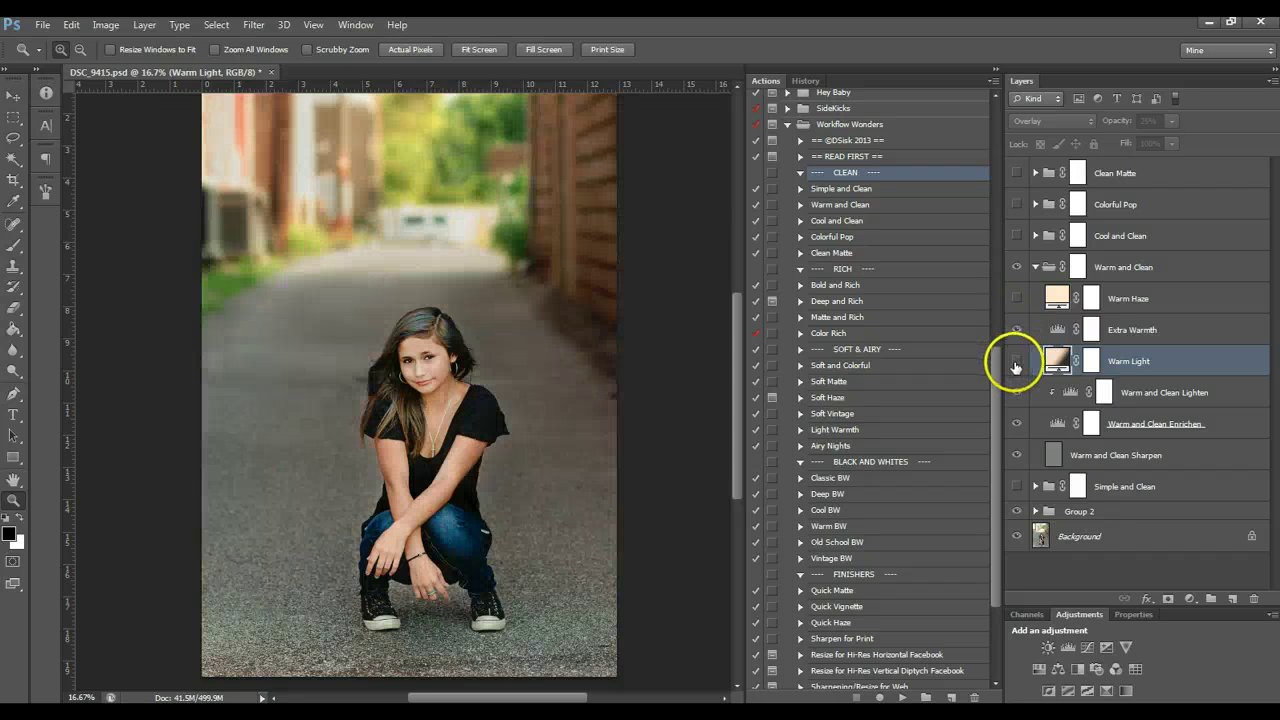
pyautogui.click(1016, 364)
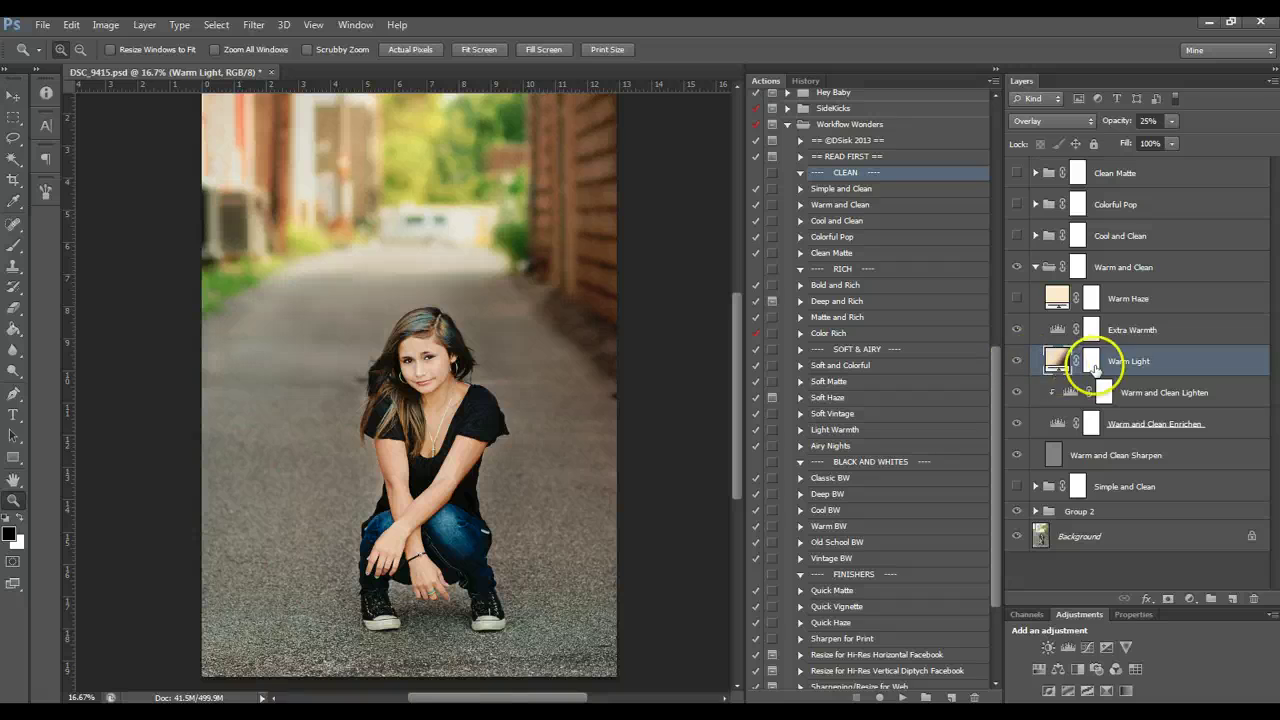
# Toggle the Extra Warmth layer to compare it, and turn on the Warm Haze layer at 5% opacity
pyautogui.moveTo(1086, 358); pyautogui.dragTo(1126, 350)
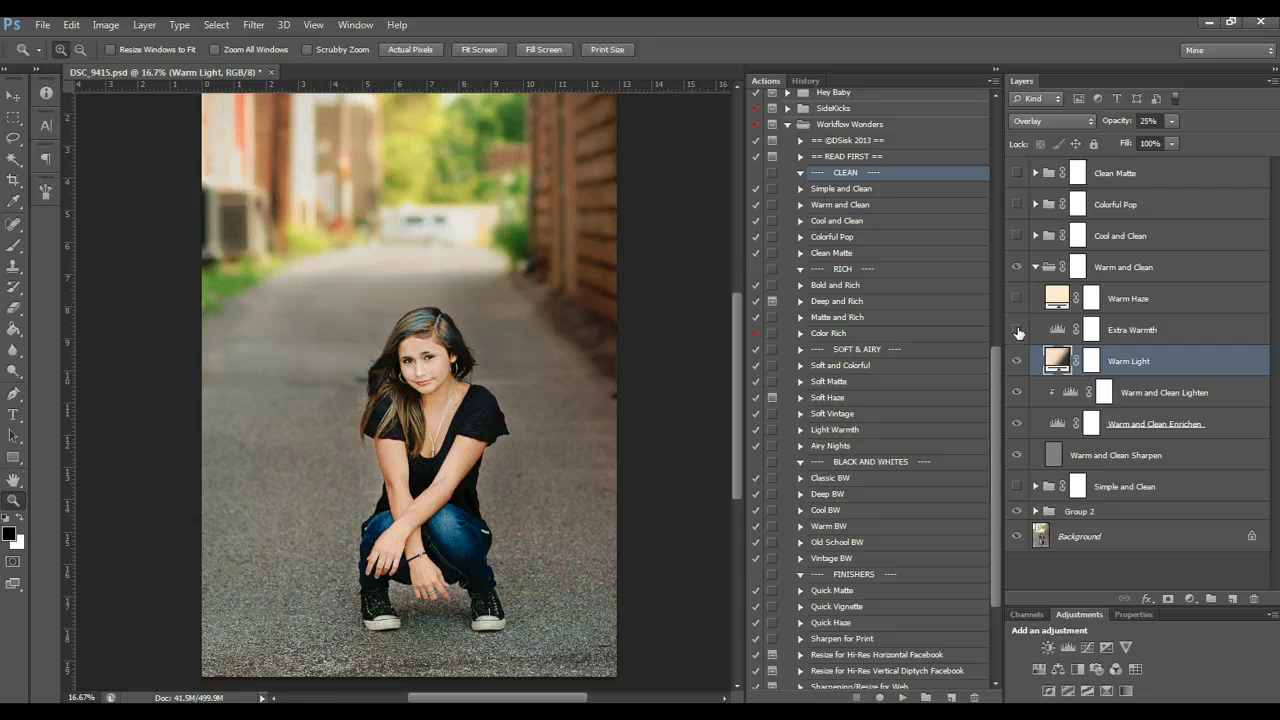
pyautogui.moveTo(1018, 331); pyautogui.dragTo(1018, 298)
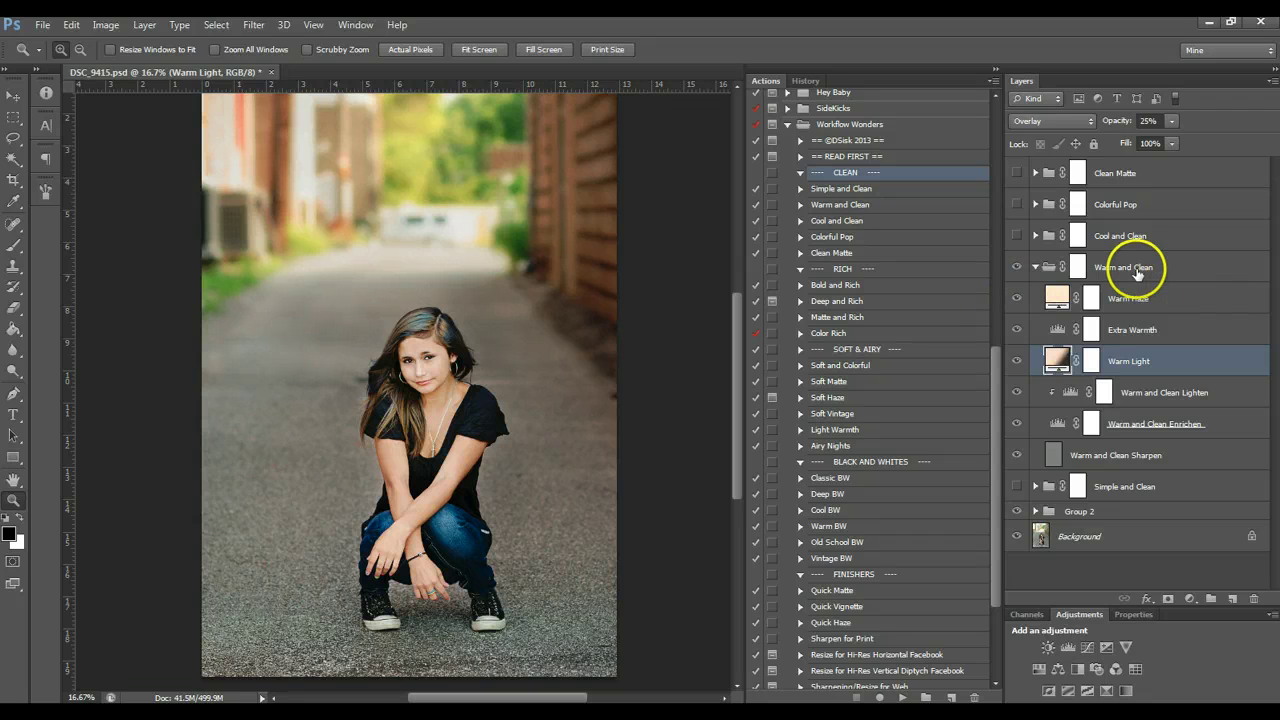
pyautogui.click(1124, 300)
pyautogui.moveTo(1171, 120); pyautogui.dragTo(1165, 147)
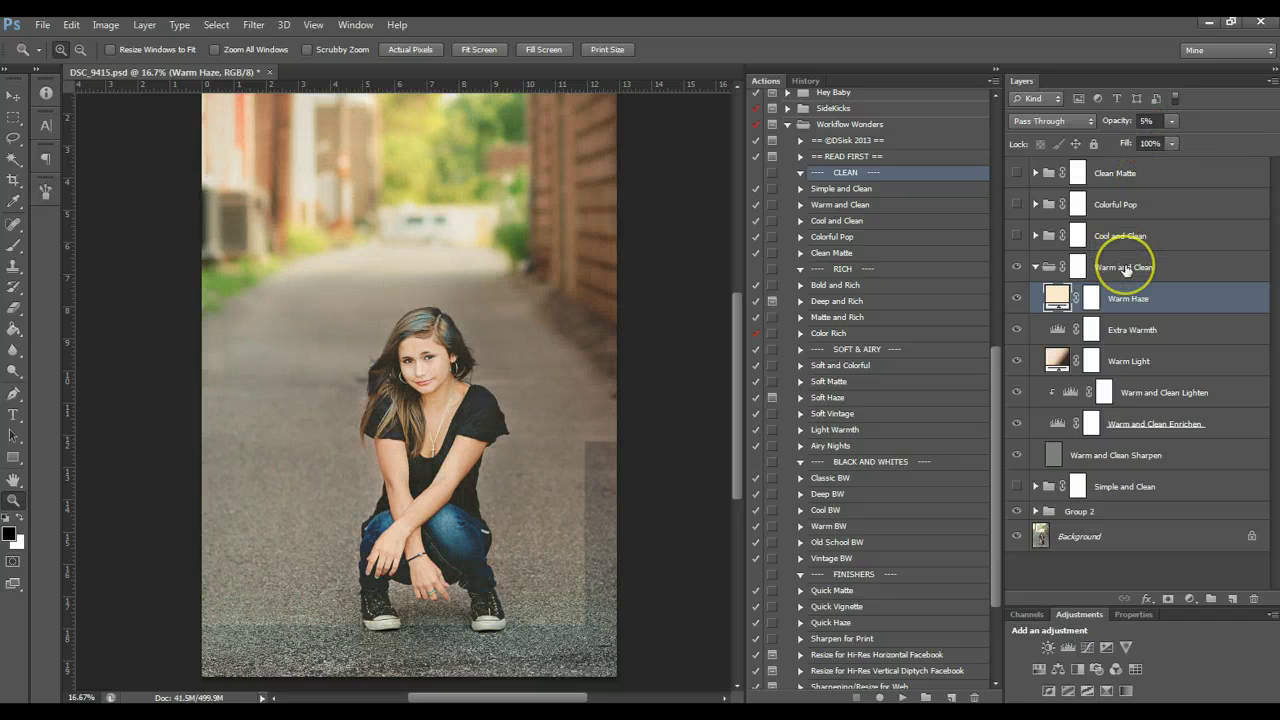
# Collapse the Warm and Clean group and reduce the whole group's opacity to 52%
pyautogui.click(1125, 268)
pyautogui.click(1035, 267)
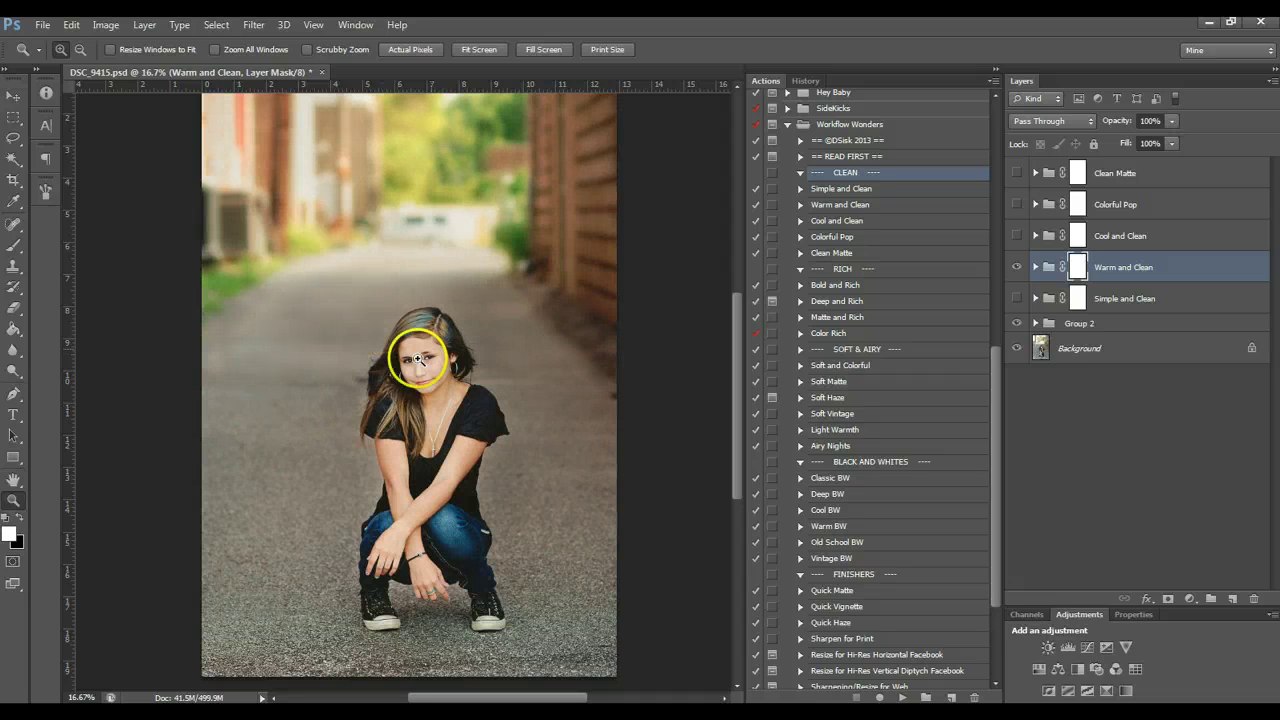
pyautogui.moveTo(1168, 125); pyautogui.dragTo(1128, 208)
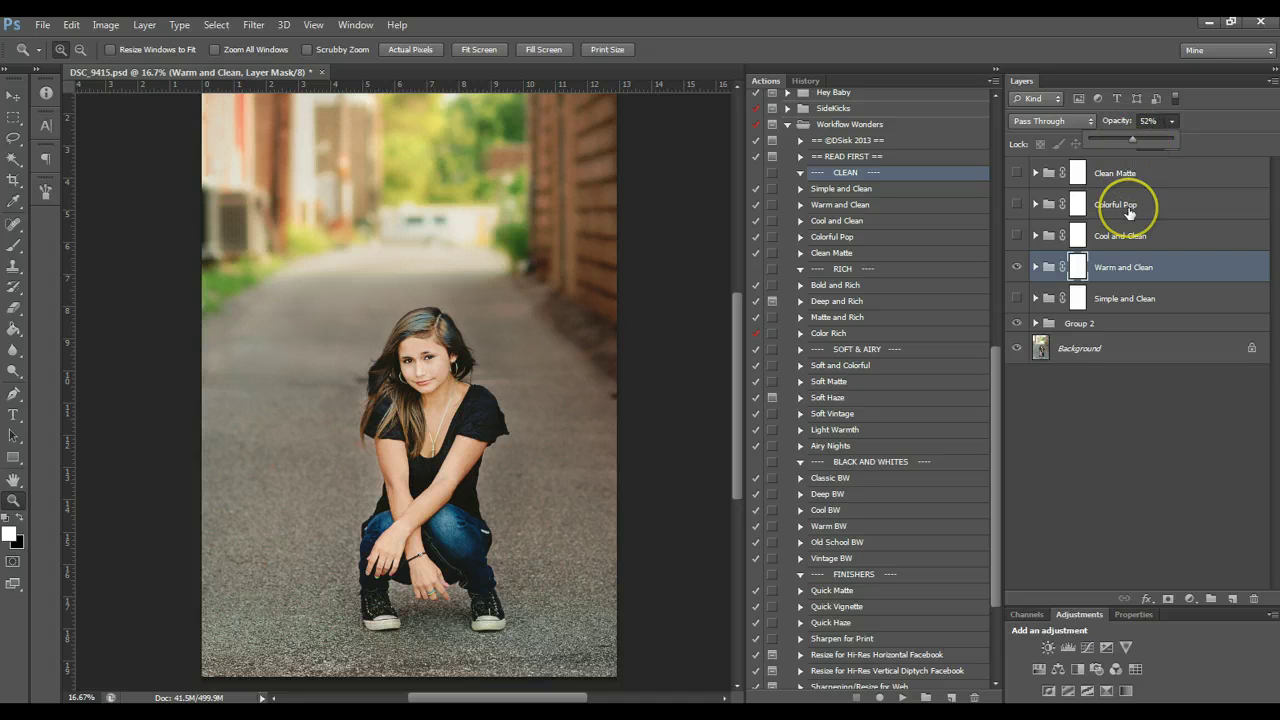
pyautogui.moveTo(1132, 139); pyautogui.dragTo(1103, 146)
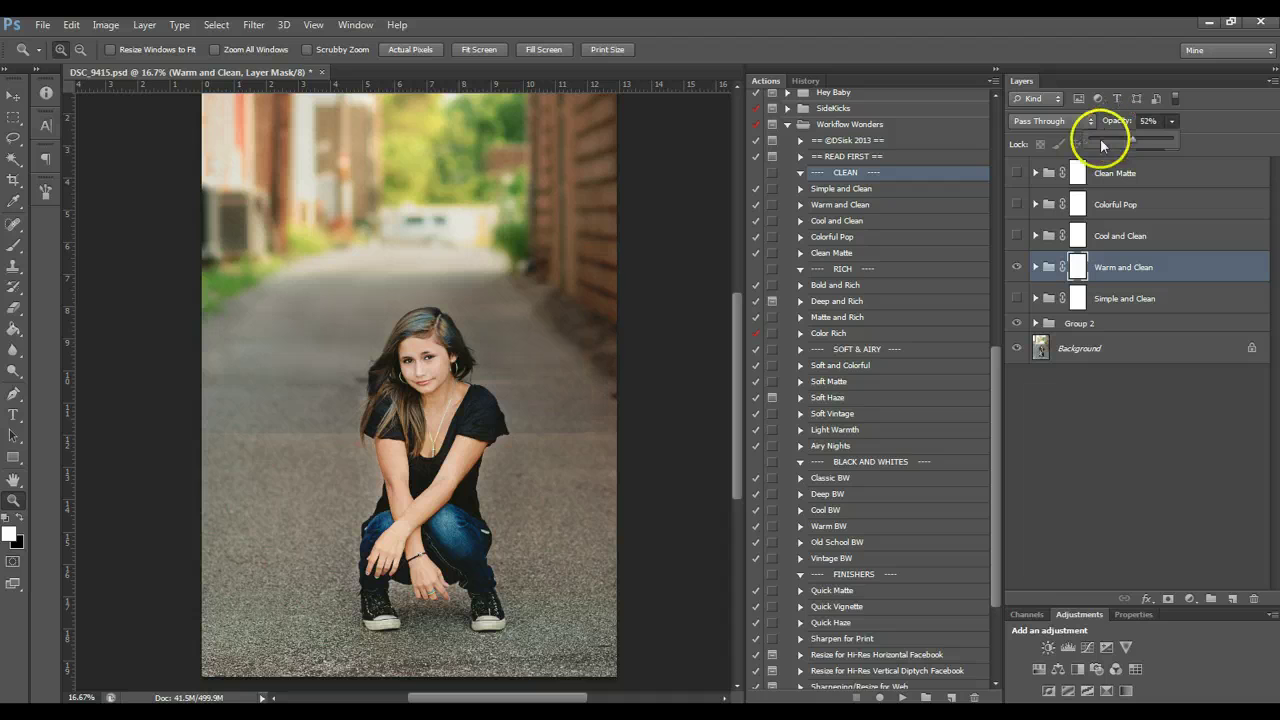
# Toggle the Warm and Clean group to compare its effect, leave it hidden, and show the Cool and Clean group
pyautogui.click(1020, 265)
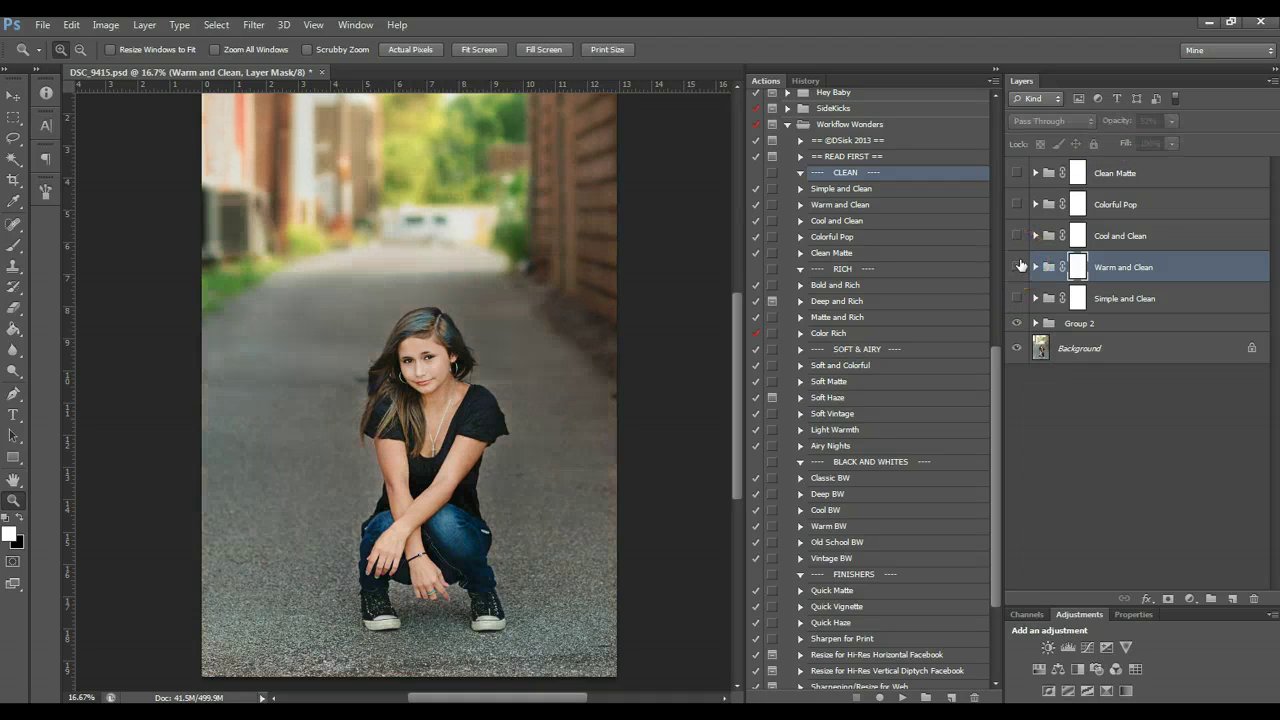
pyautogui.click(1018, 267)
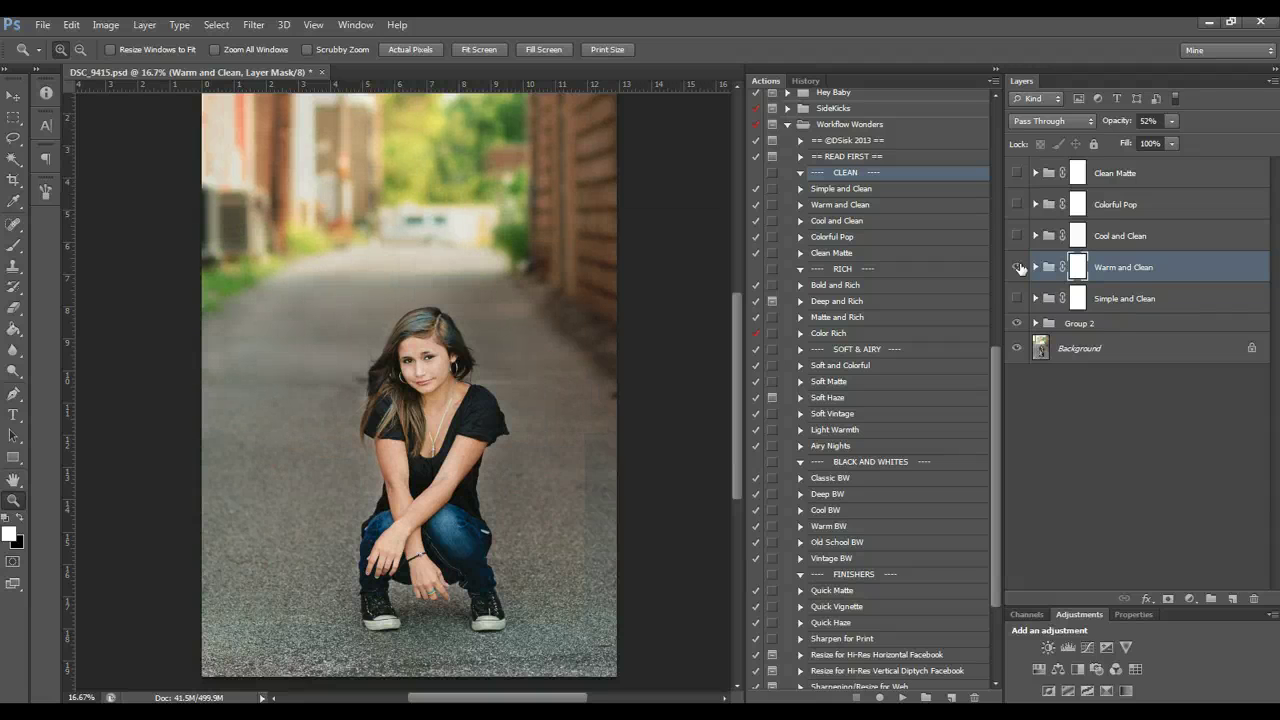
pyautogui.click(1018, 268)
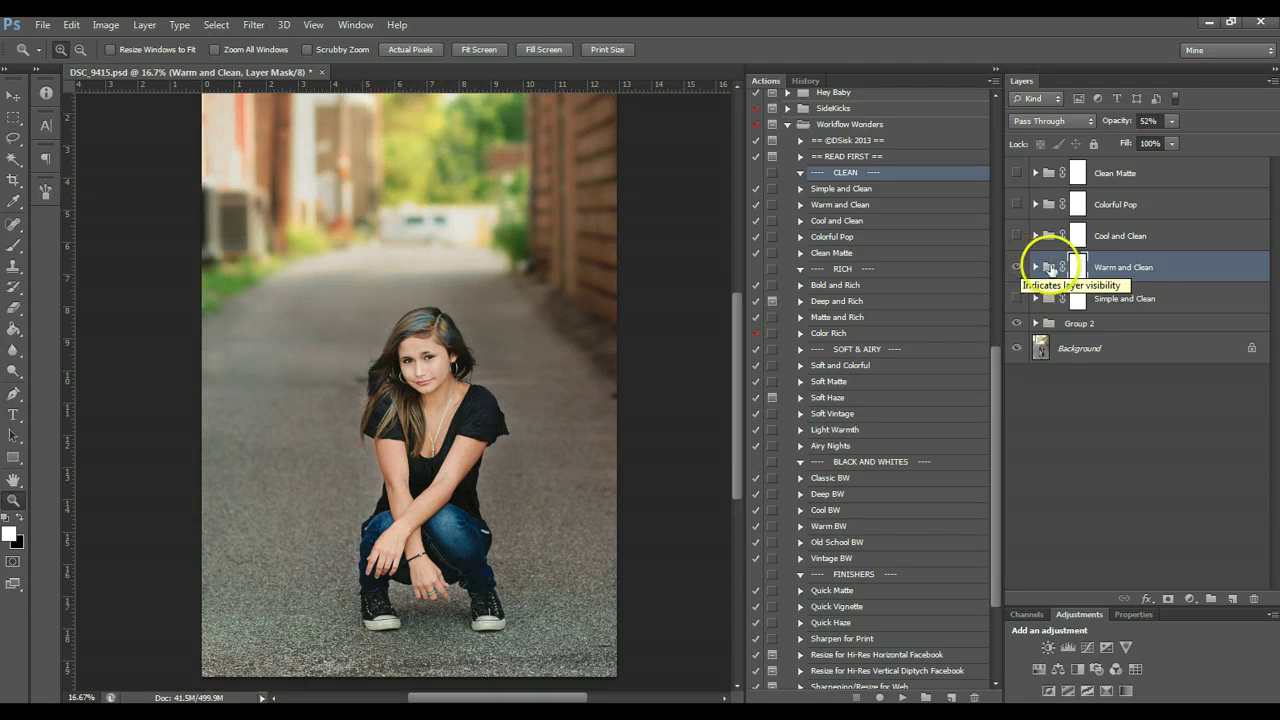
pyautogui.click(1016, 268)
pyautogui.click(1016, 269)
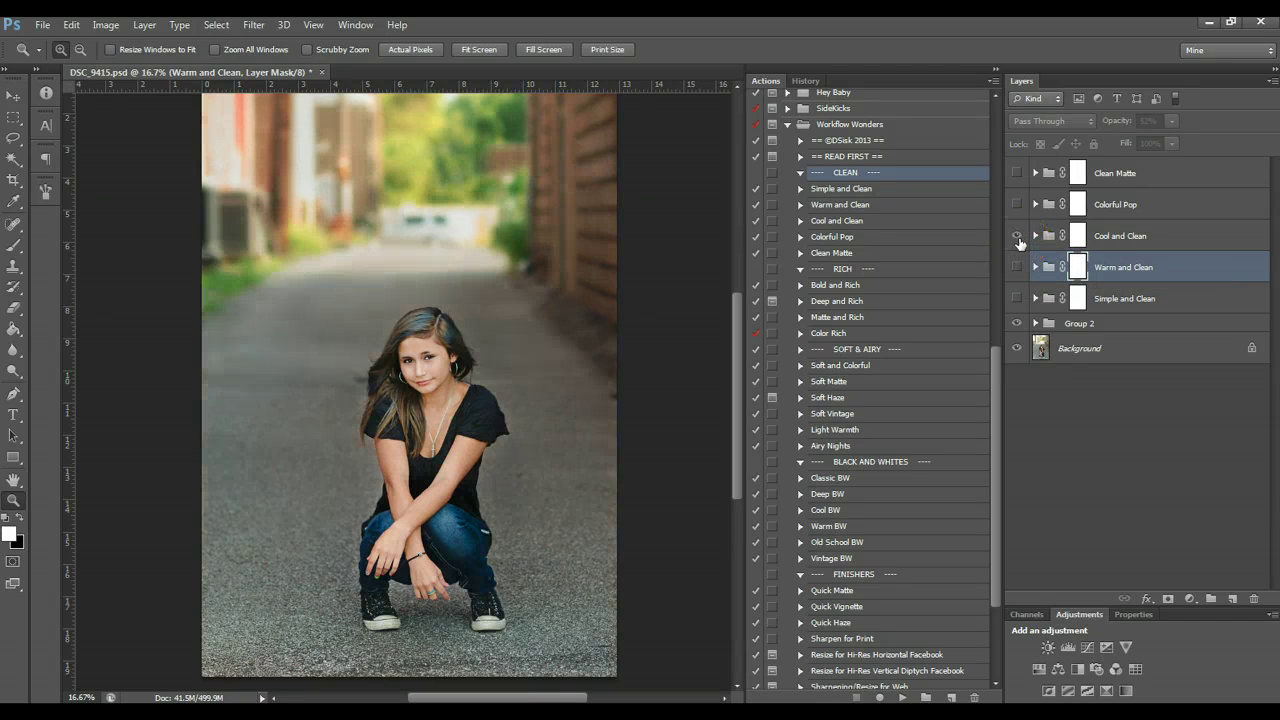
# Expand the Cool and Clean group and select its Sharpen, Enrichen, Lighten and Cooler layers in turn to review them
pyautogui.click(1017, 236)
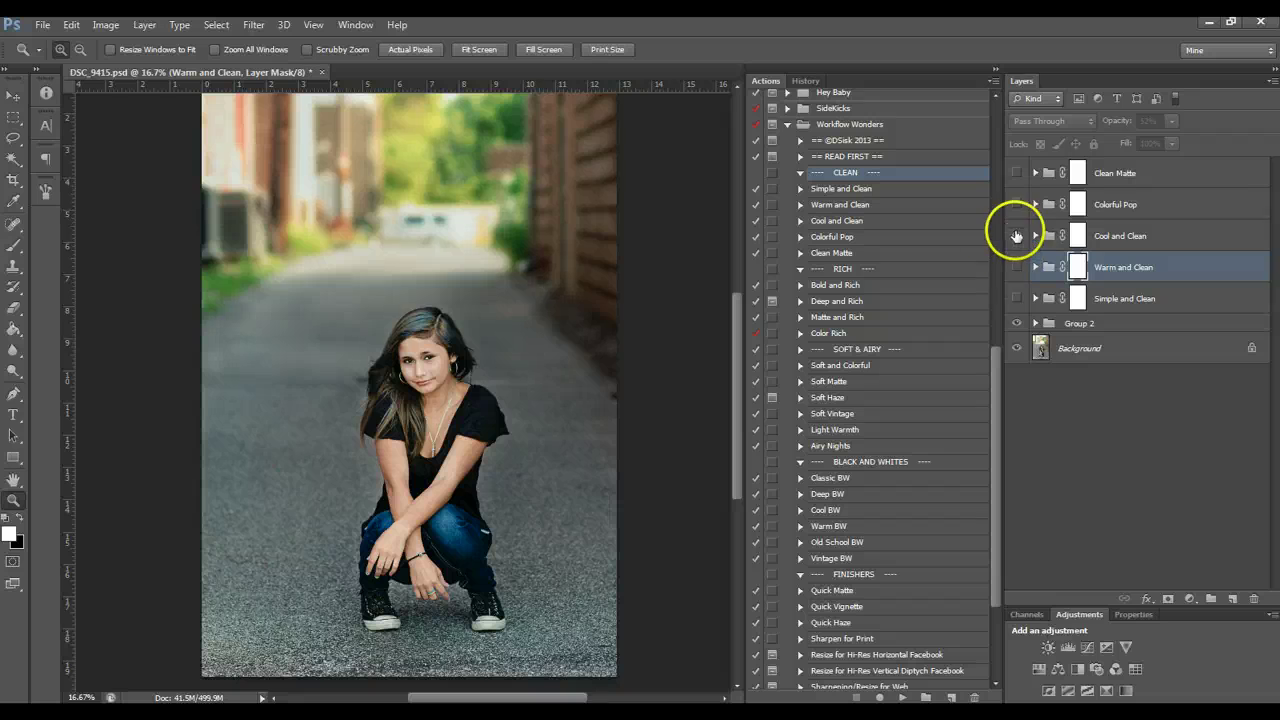
pyautogui.click(1036, 237)
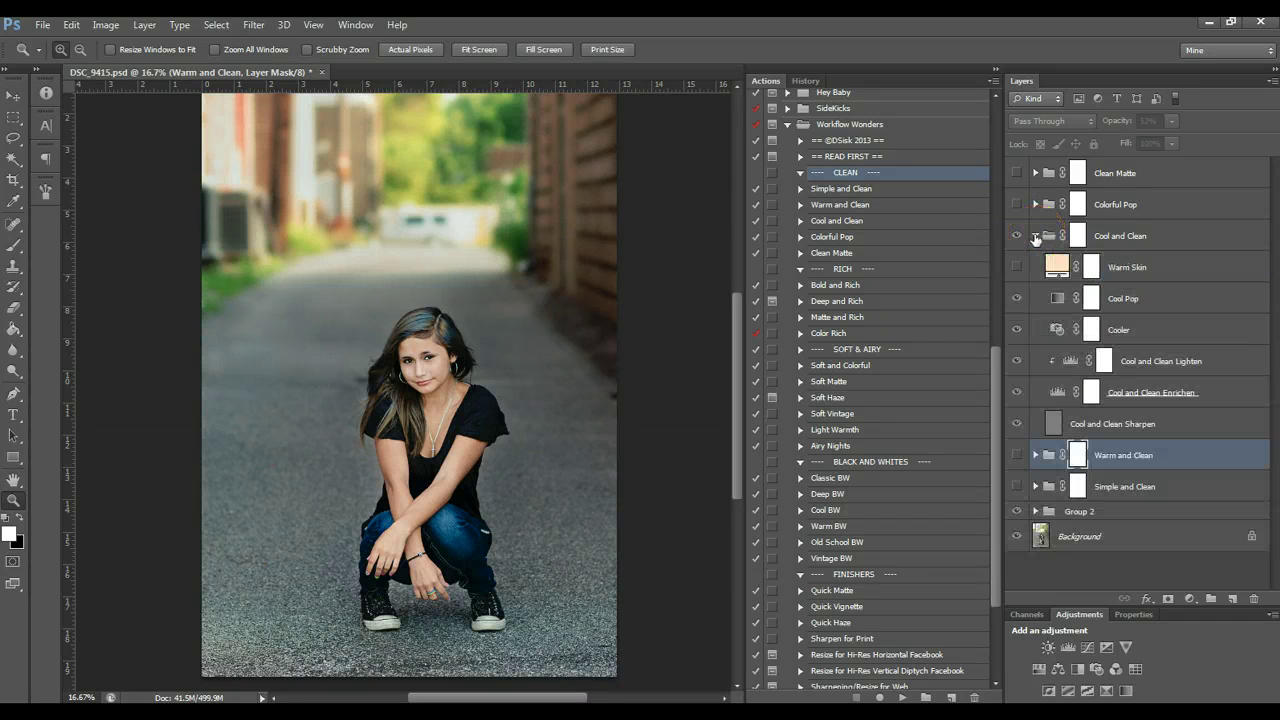
pyautogui.click(1157, 423)
pyautogui.click(1150, 388)
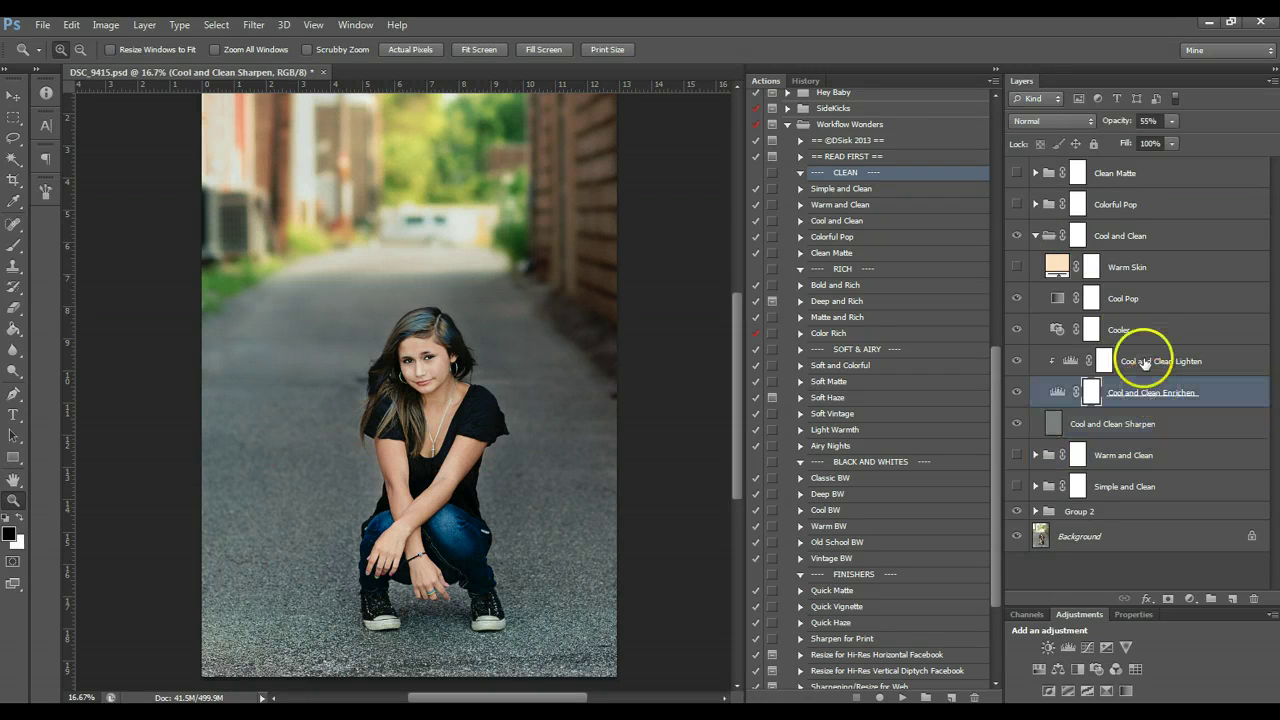
pyautogui.click(1145, 362)
pyautogui.click(1135, 325)
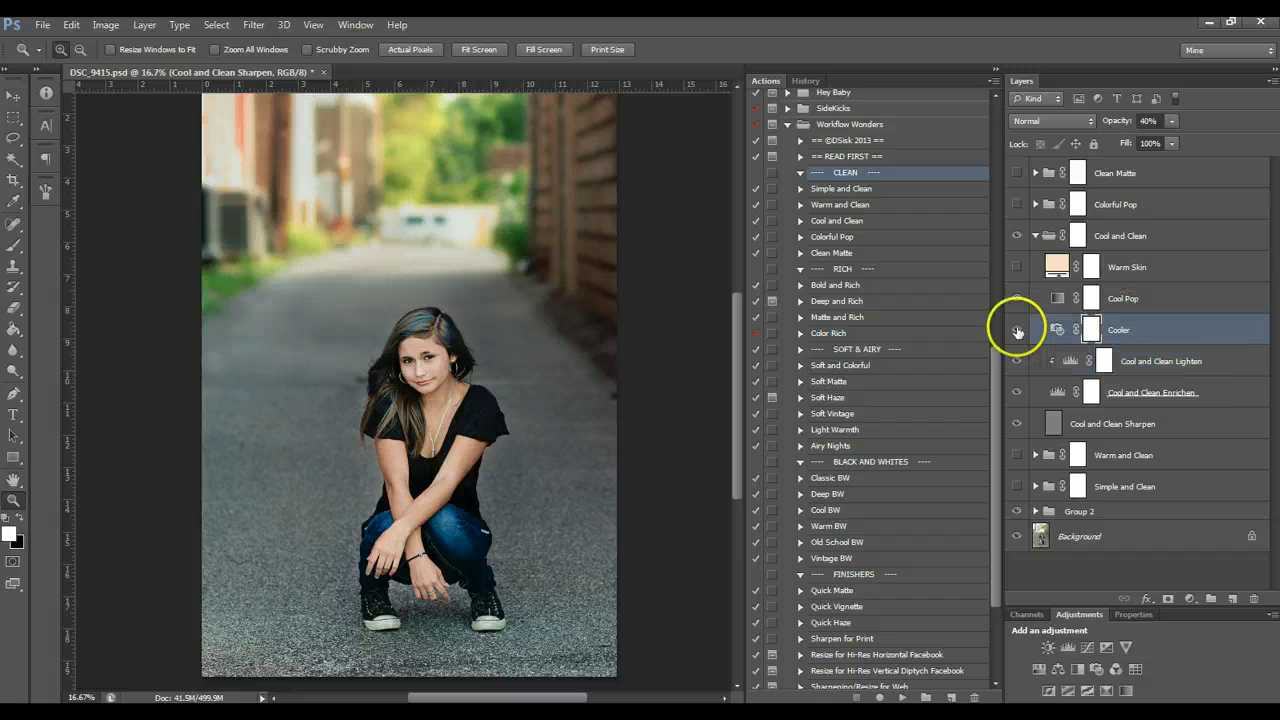
# Hide and show the Cooler layer and the Cool Pop layer to compare the effect of each
pyautogui.click(1018, 331)
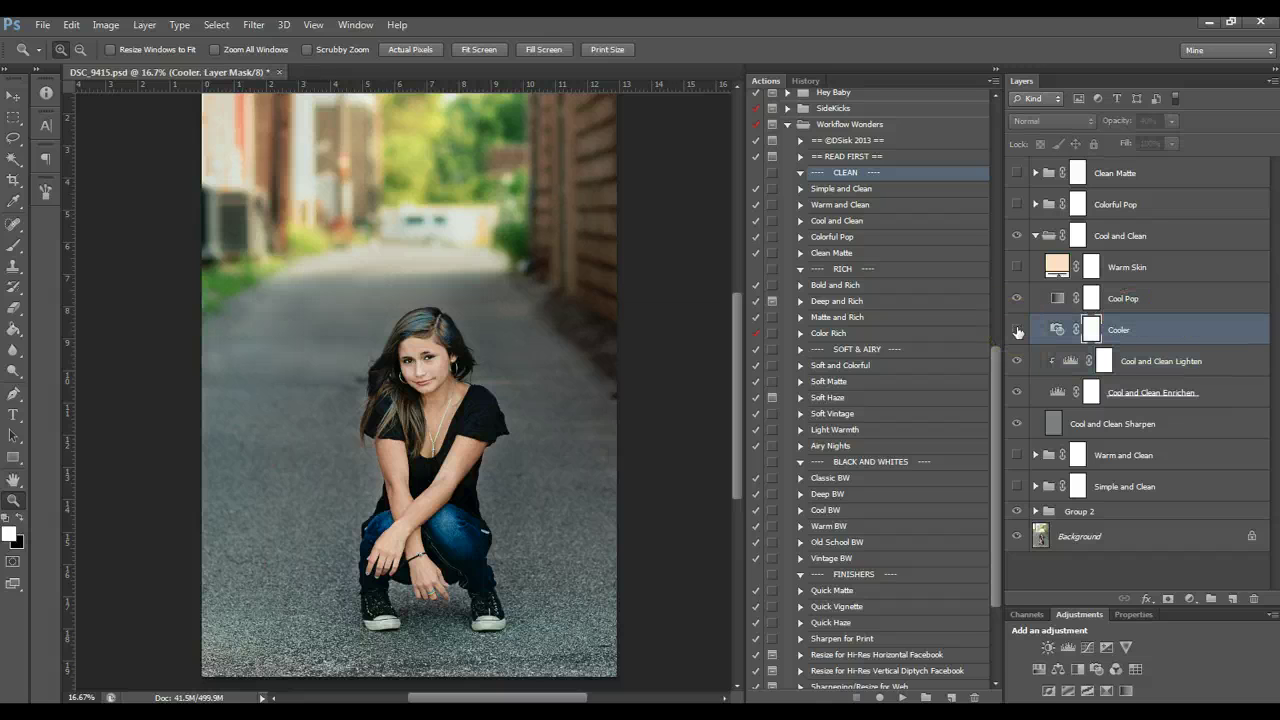
pyautogui.click(1018, 331)
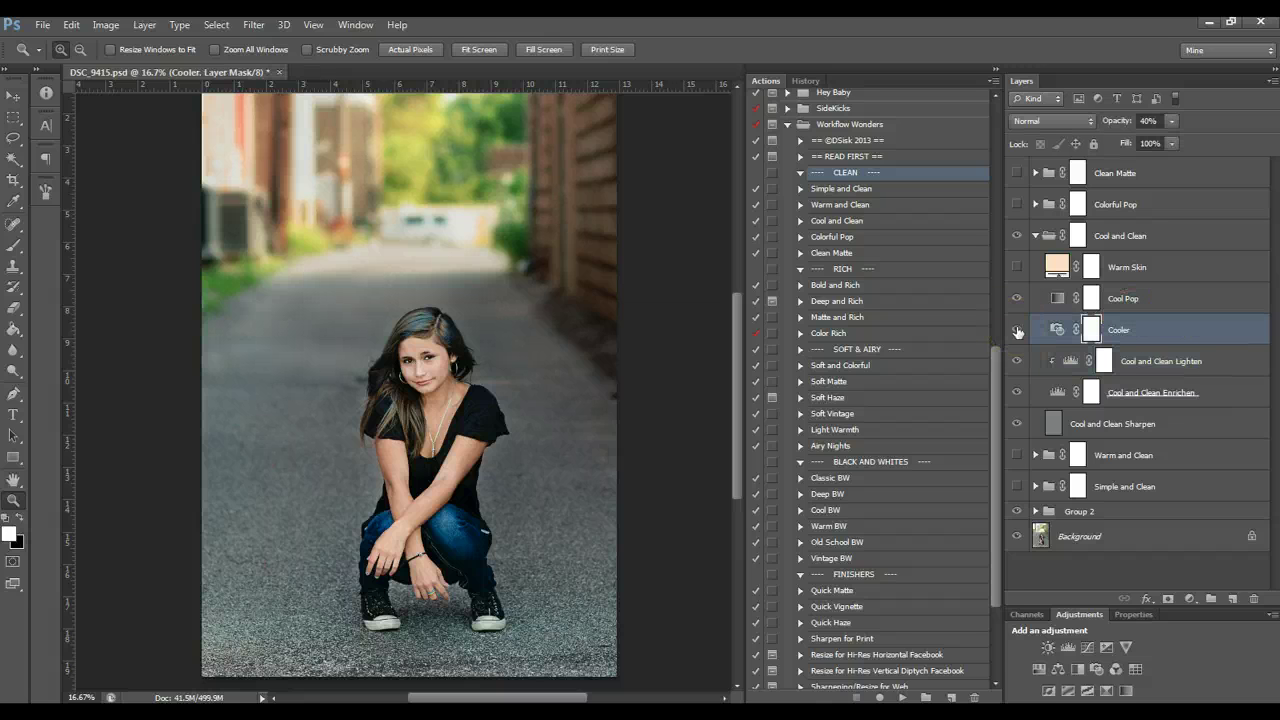
pyautogui.click(1154, 304)
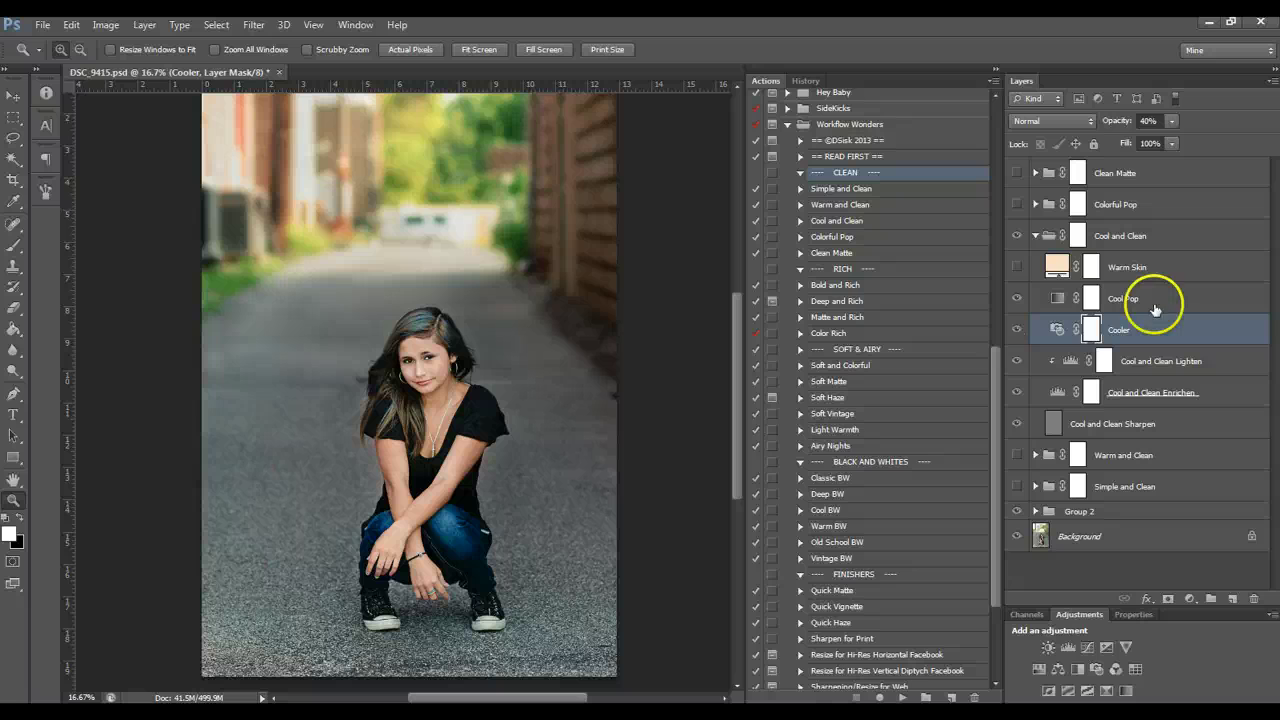
pyautogui.click(1019, 298)
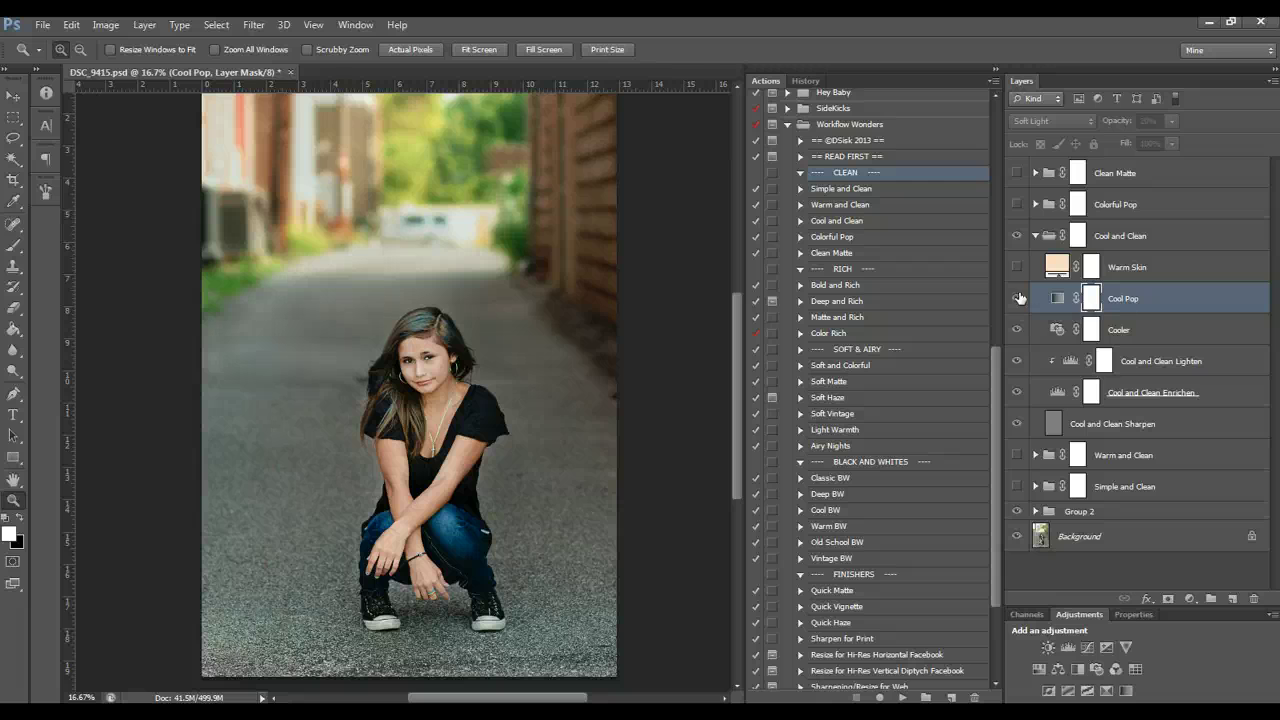
pyautogui.click(1019, 298)
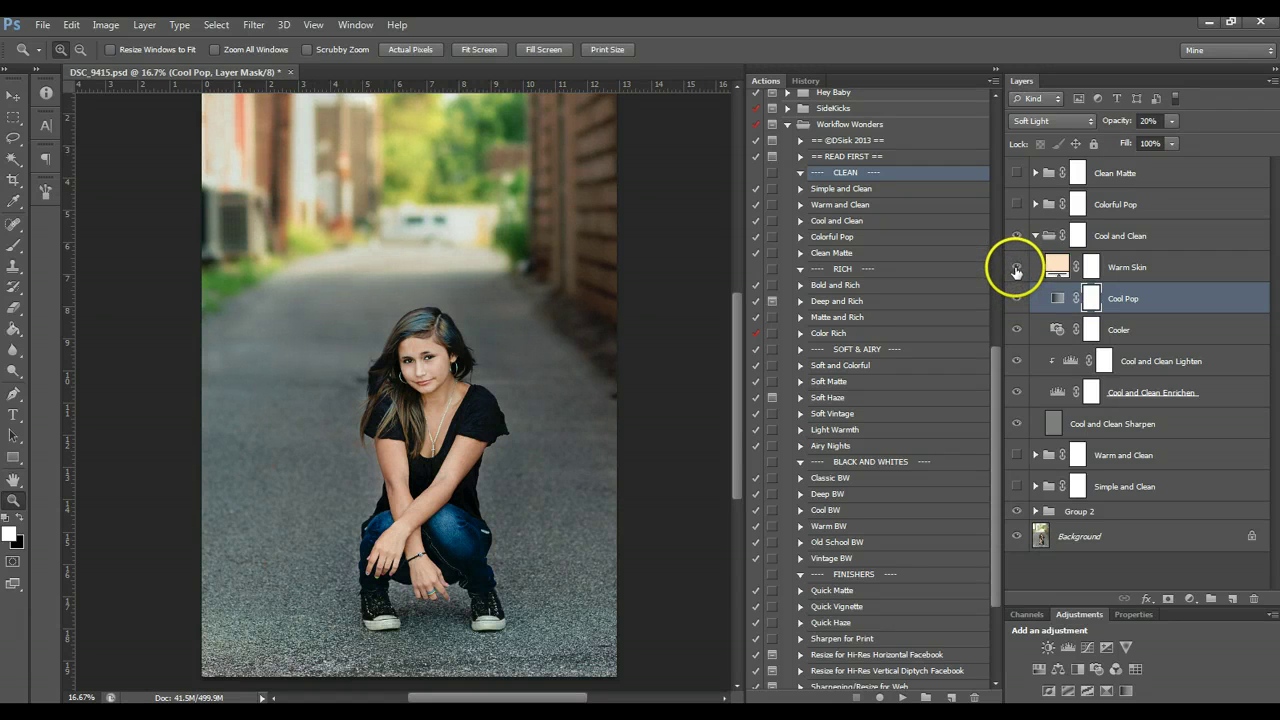
# Toggle the Warm Skin layer in the Cool and Clean group to compare it, and leave it turned on
pyautogui.click(1017, 270)
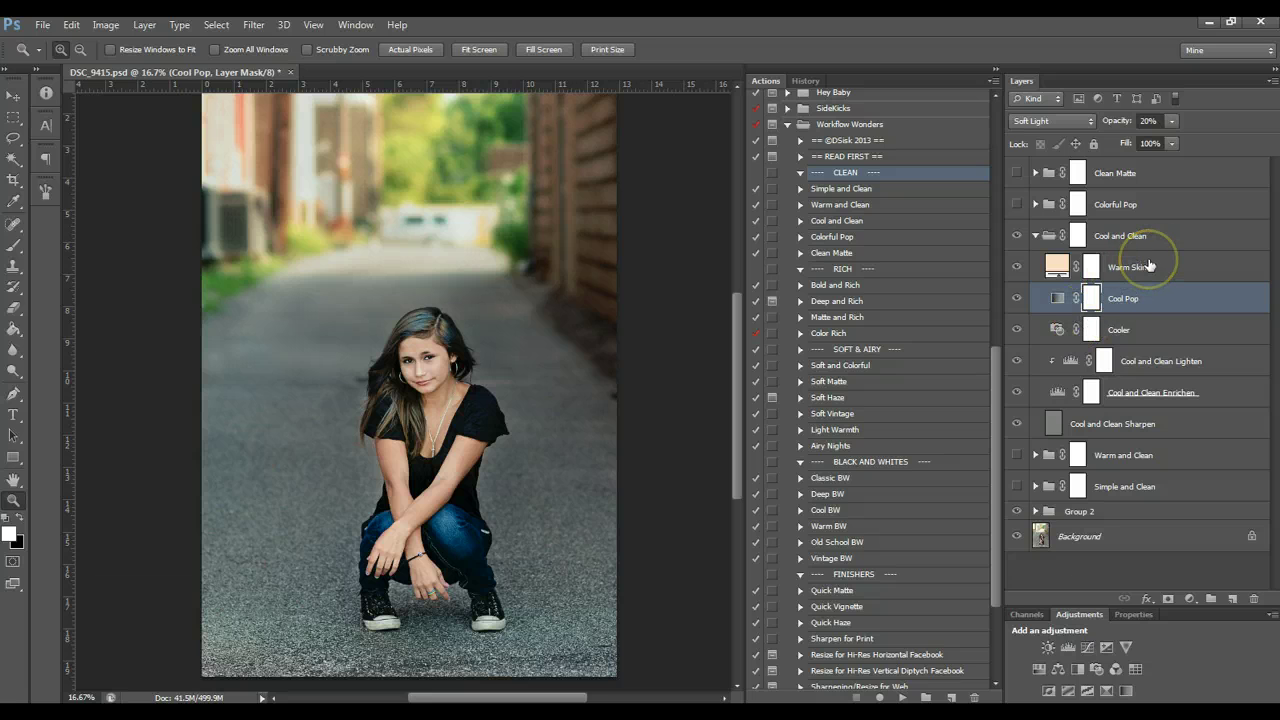
pyautogui.click(1019, 267)
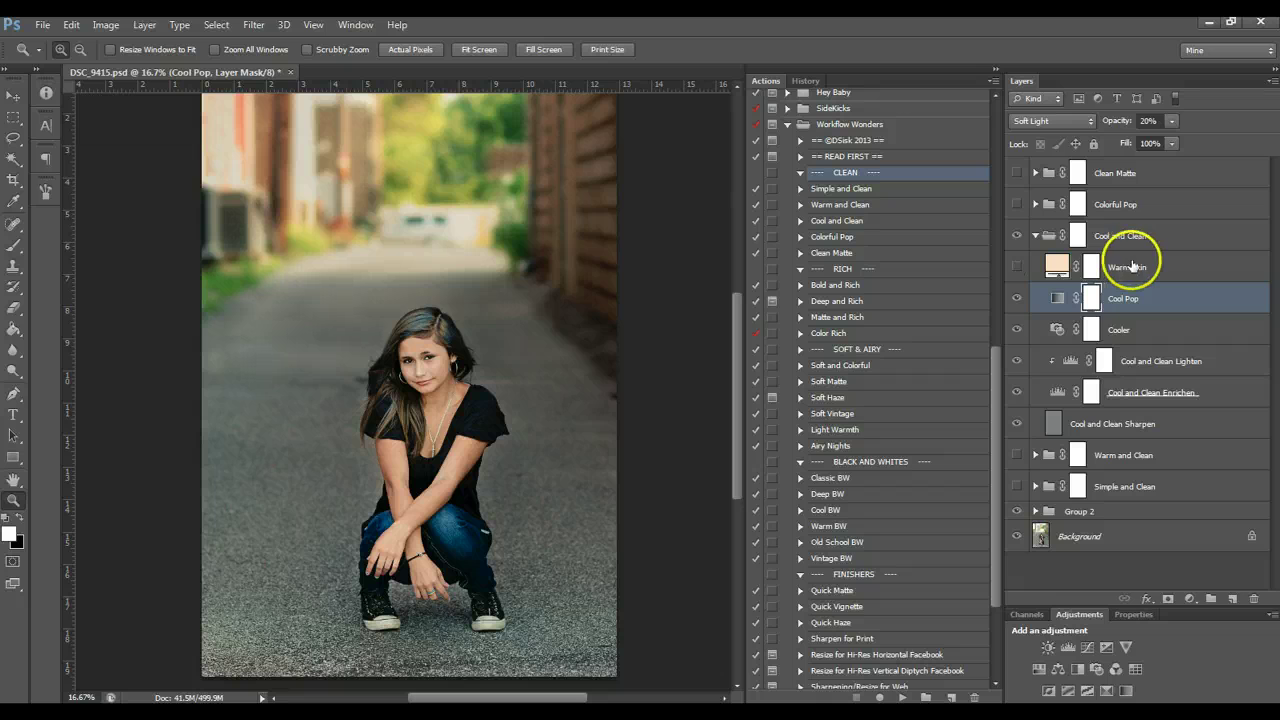
pyautogui.click(1128, 264)
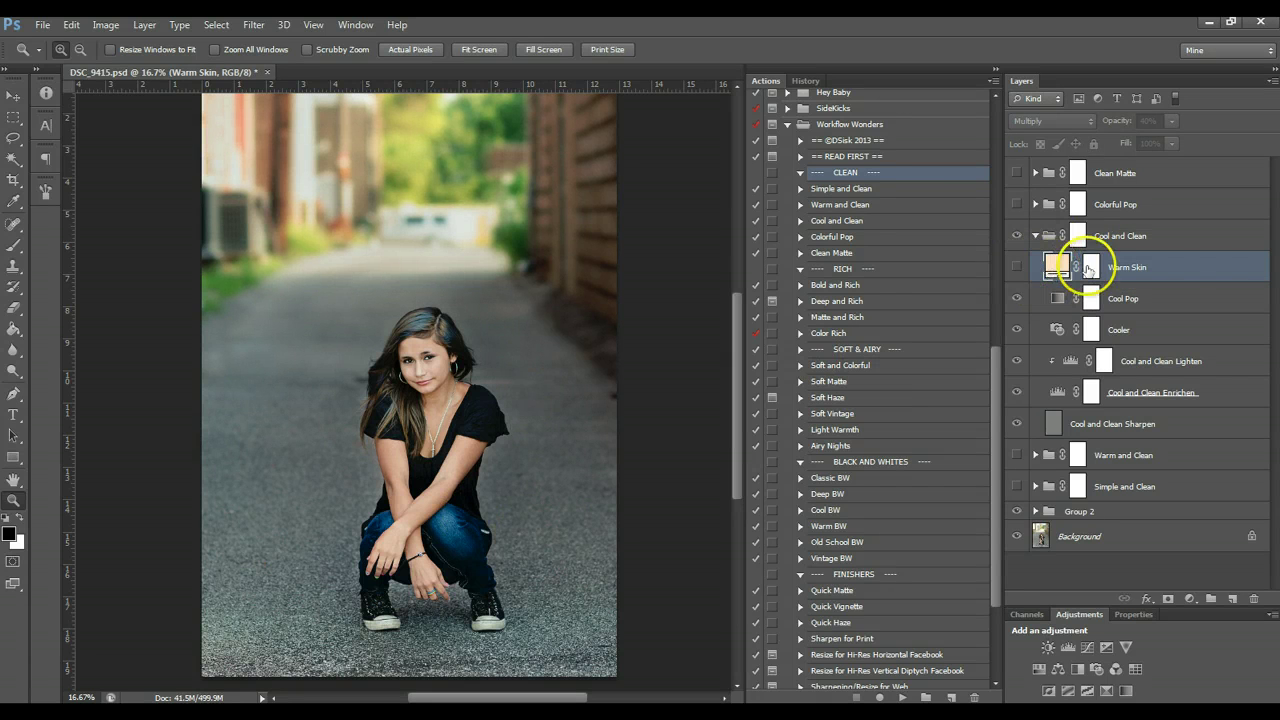
pyautogui.click(1017, 267)
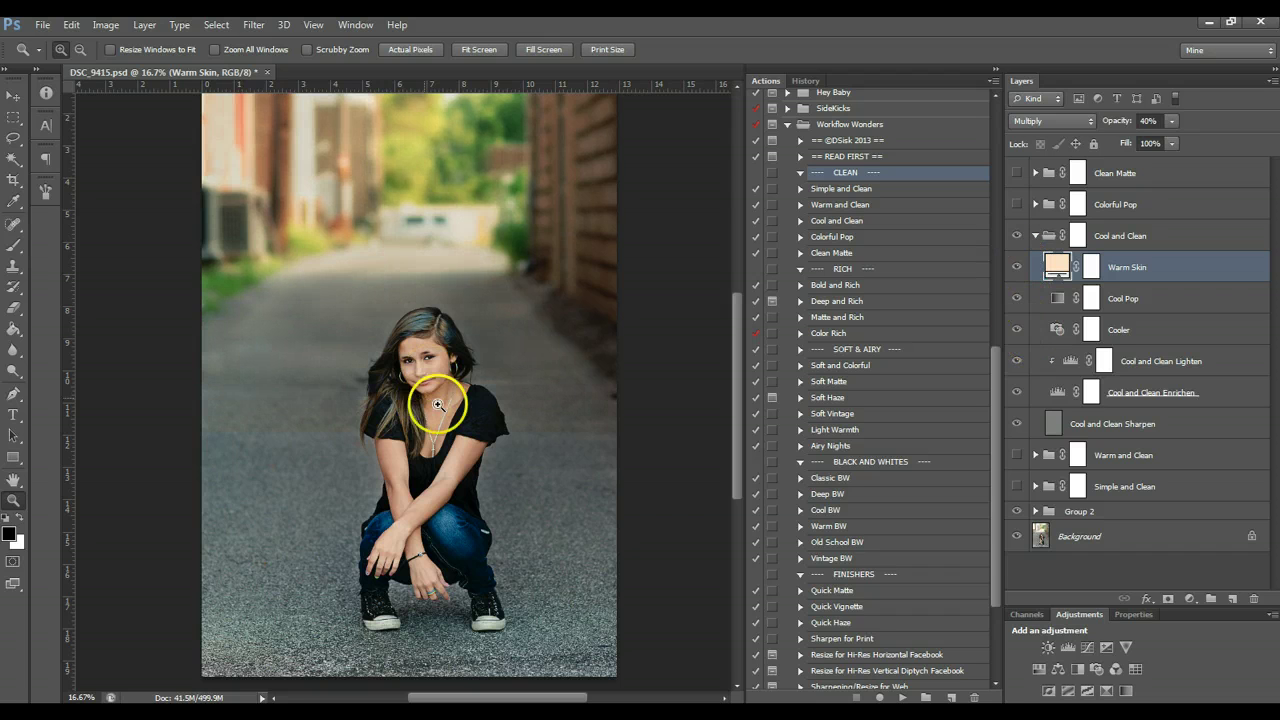
# Reduce the whole Cool and Clean group's opacity to 60%
pyautogui.click(1099, 243)
pyautogui.click(1035, 235)
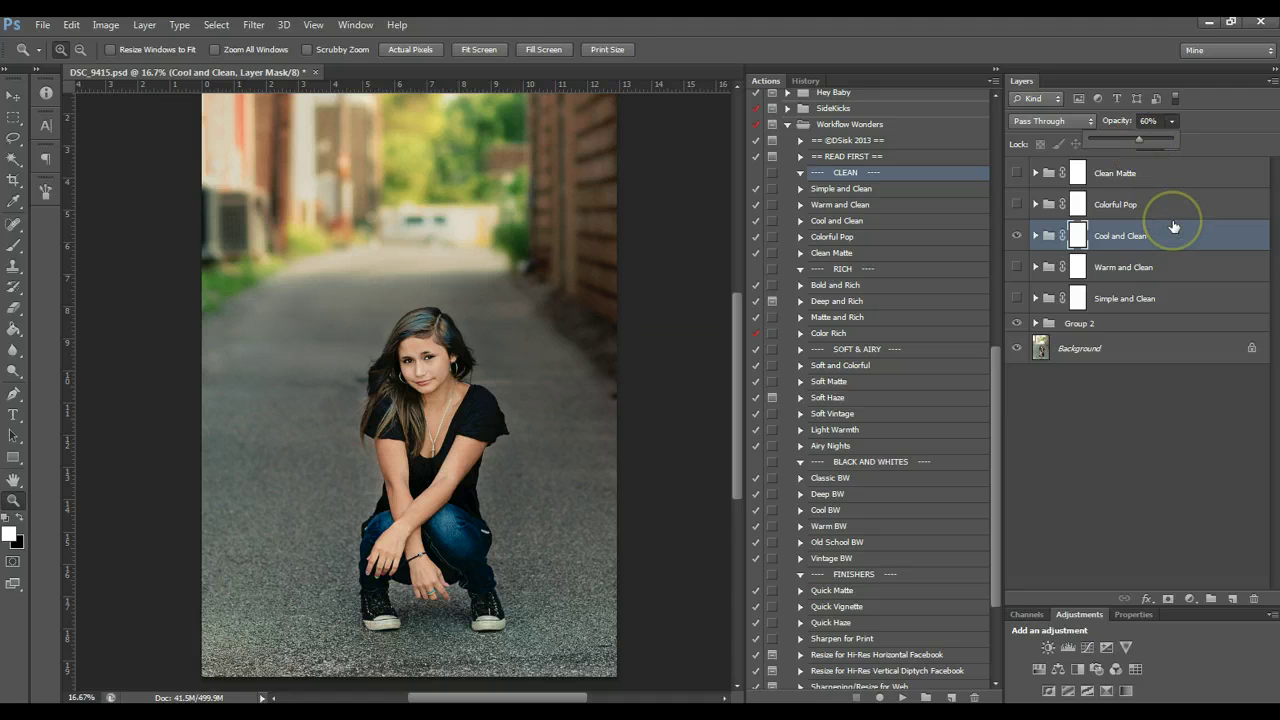
pyautogui.click(1034, 235)
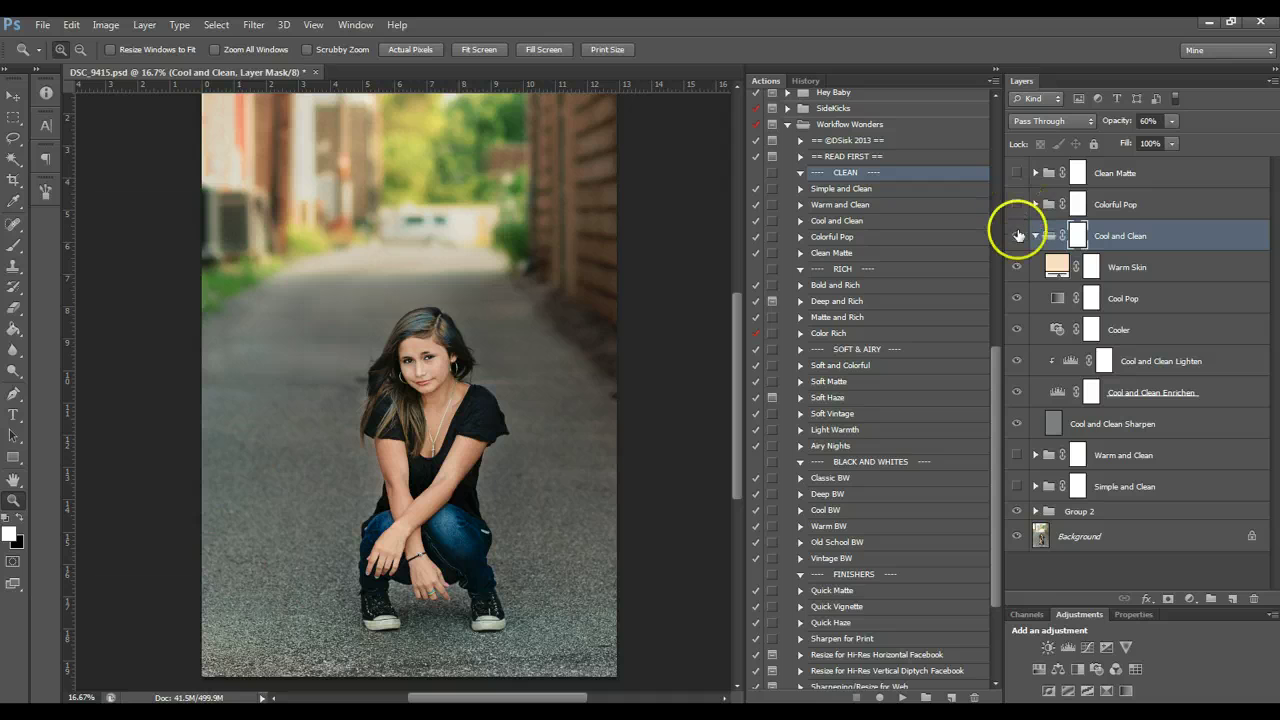
# Toggle the Cool and Clean group to compare its effect, leave it collapsed and hidden, and show the Colorful Pop group
pyautogui.click(1017, 235)
pyautogui.click(1034, 235)
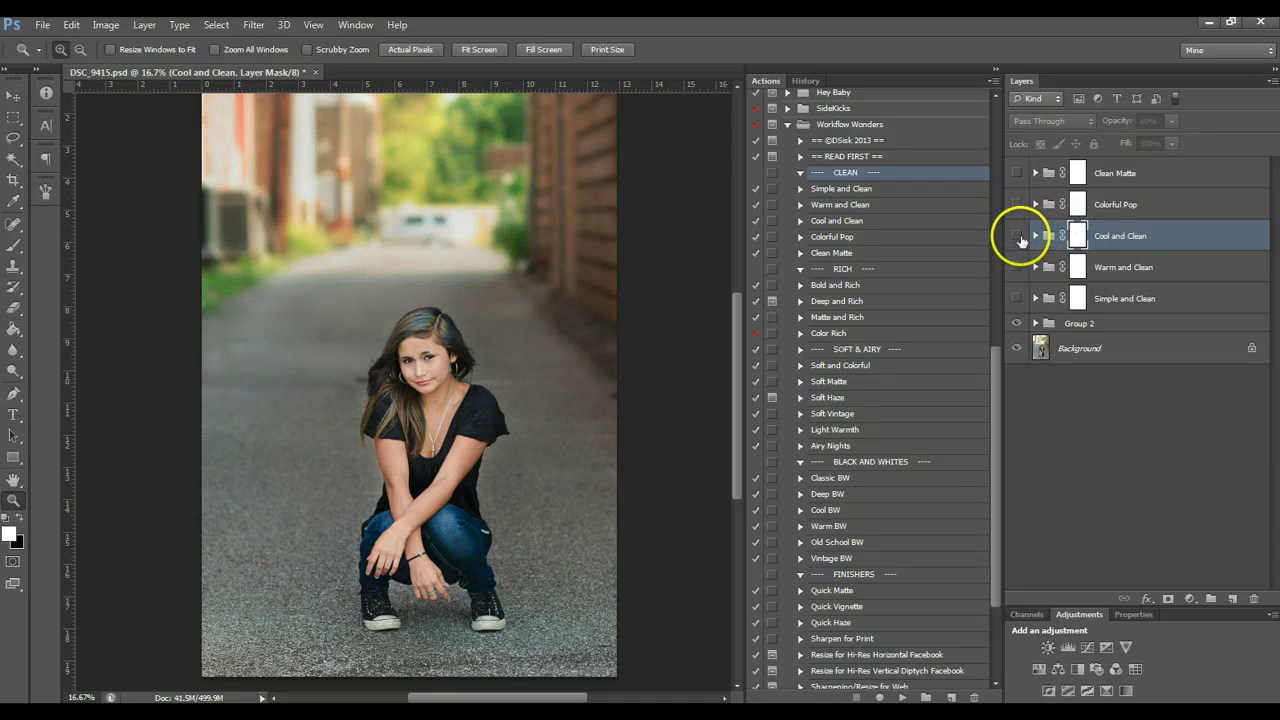
pyautogui.click(1015, 236)
pyautogui.click(1015, 236)
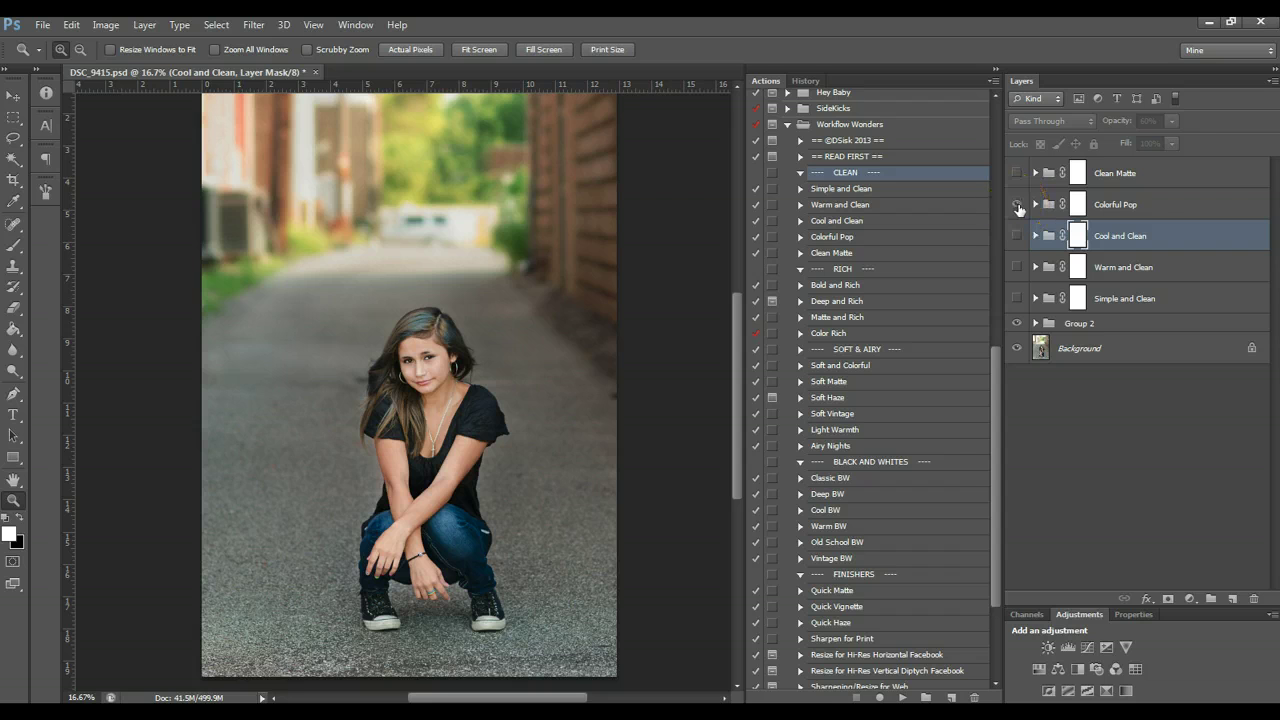
pyautogui.click(1017, 206)
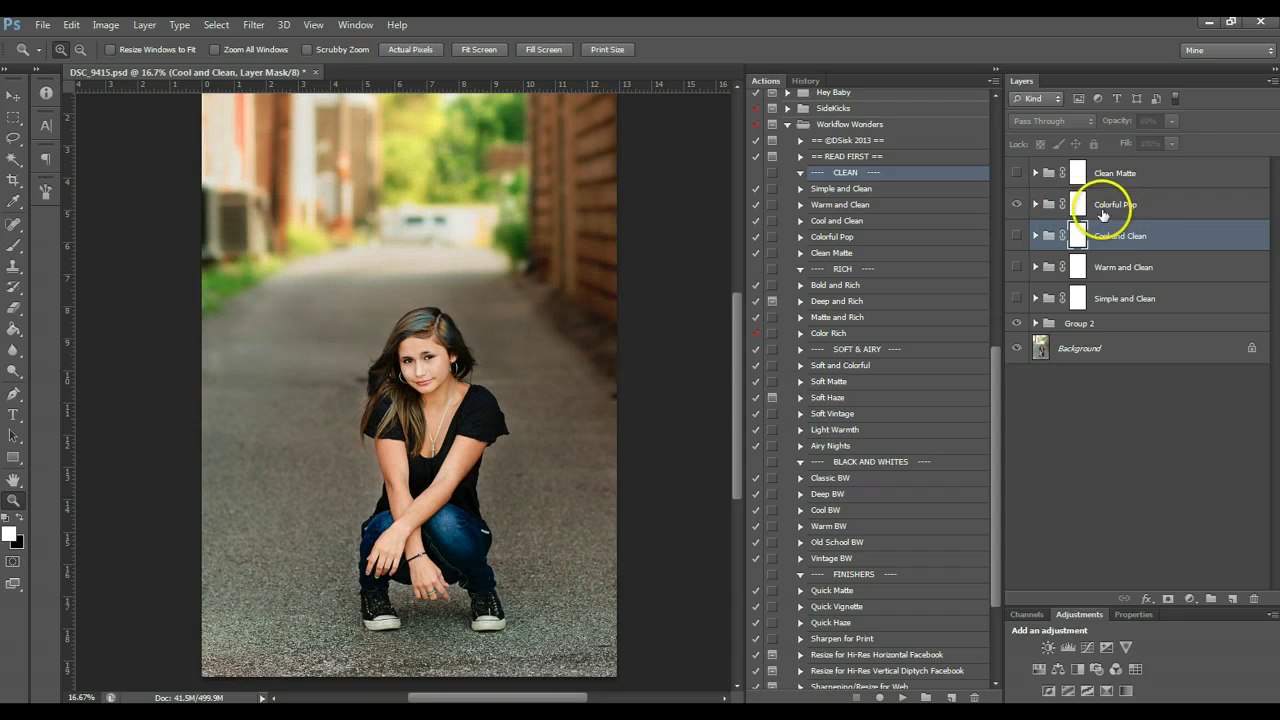
# Expand the Colorful Pop group, and hide and show its Colorful Pop Sharpen layer to compare the sharpening
pyautogui.click(1103, 212)
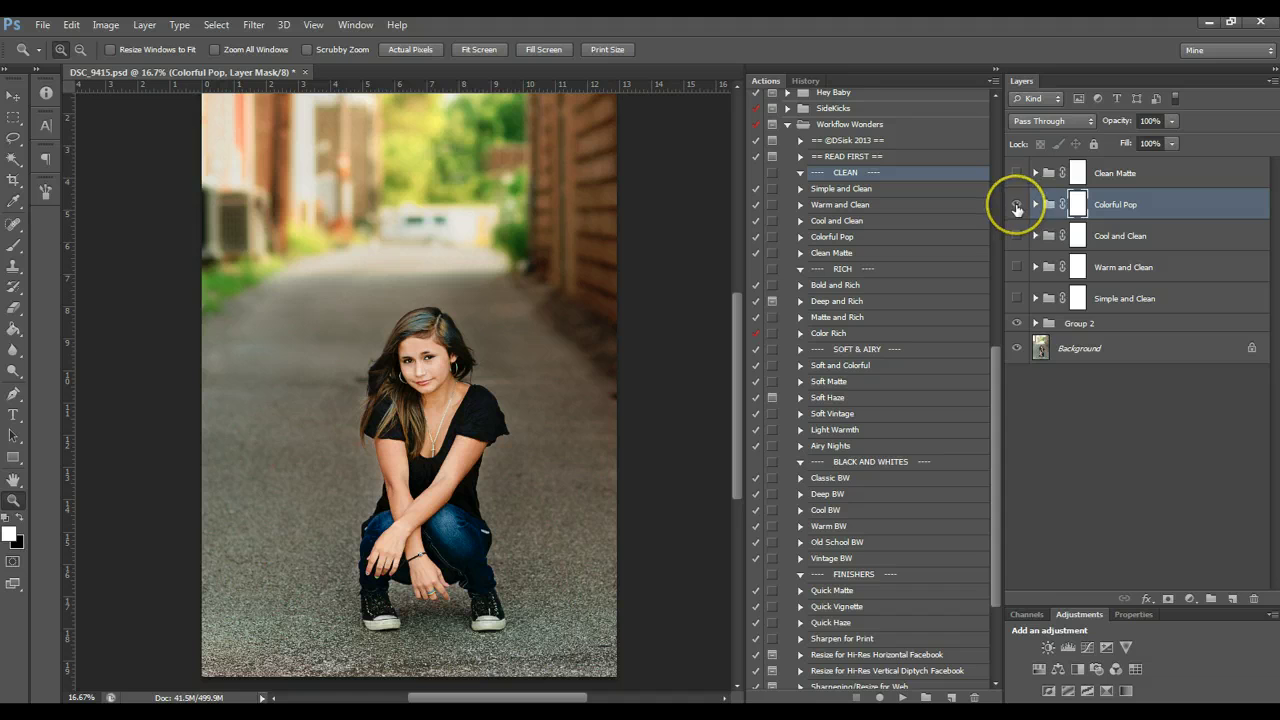
pyautogui.click(1040, 204)
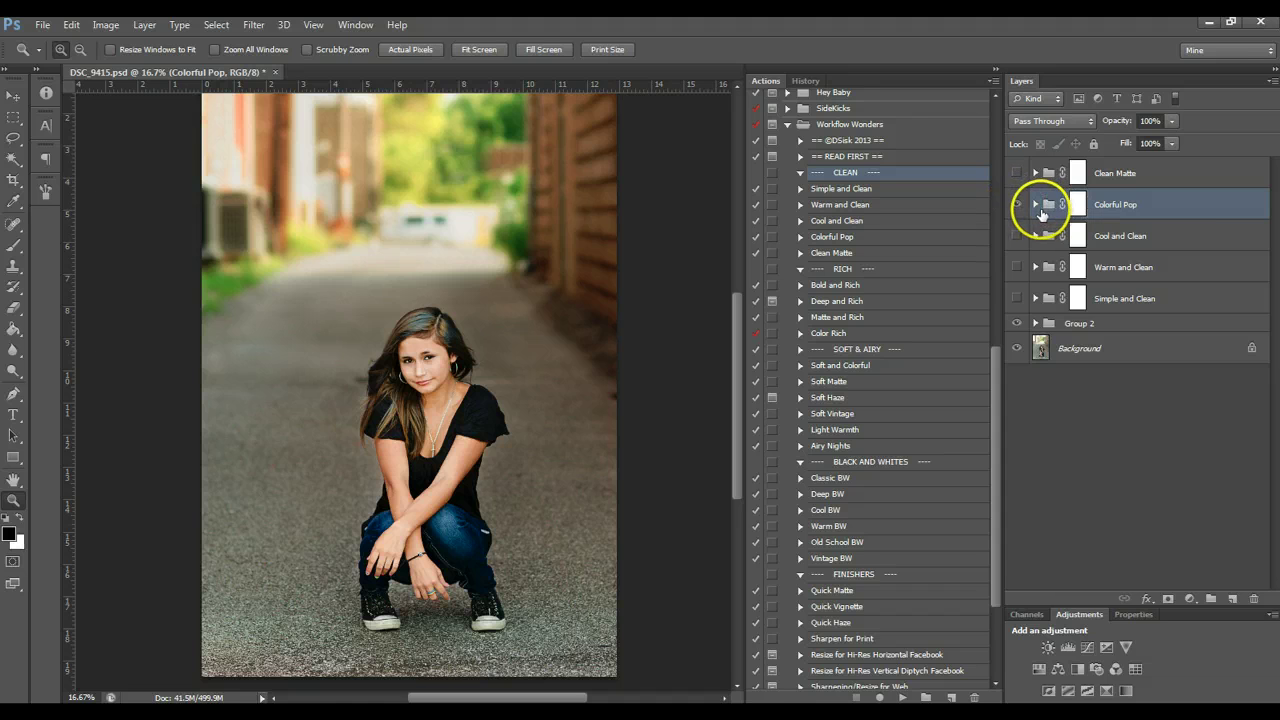
pyautogui.click(1036, 204)
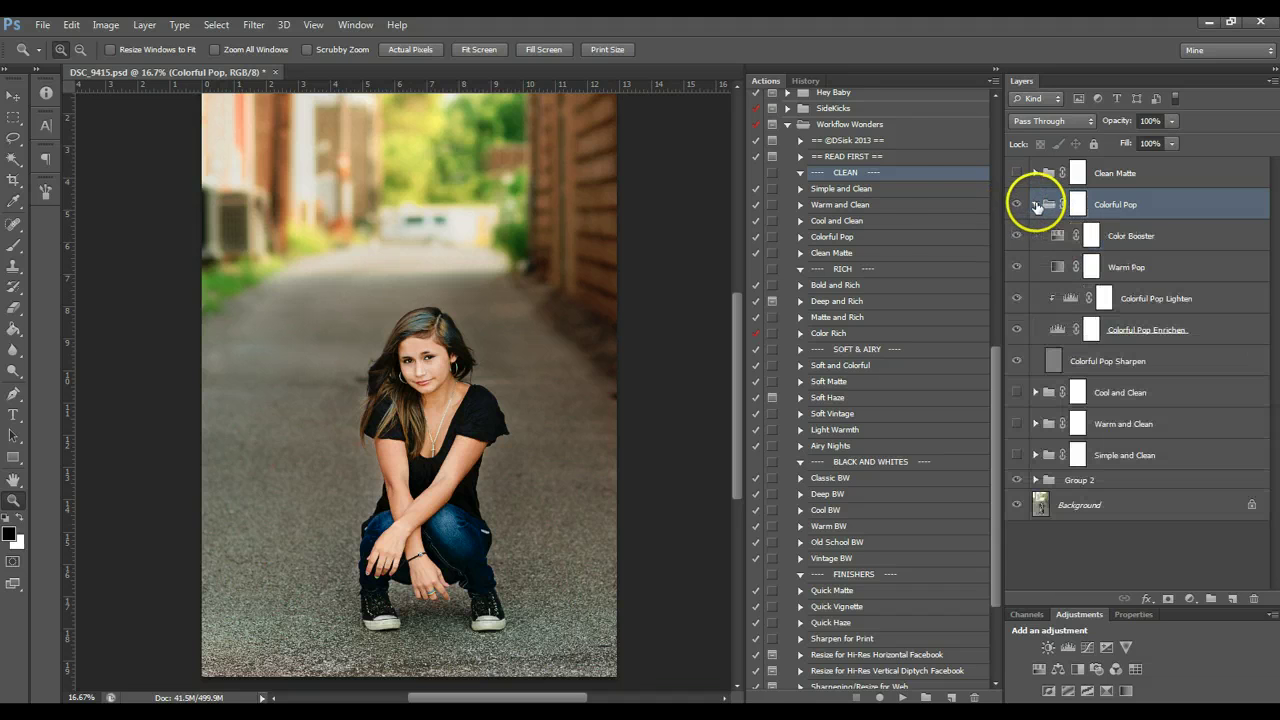
pyautogui.click(1115, 361)
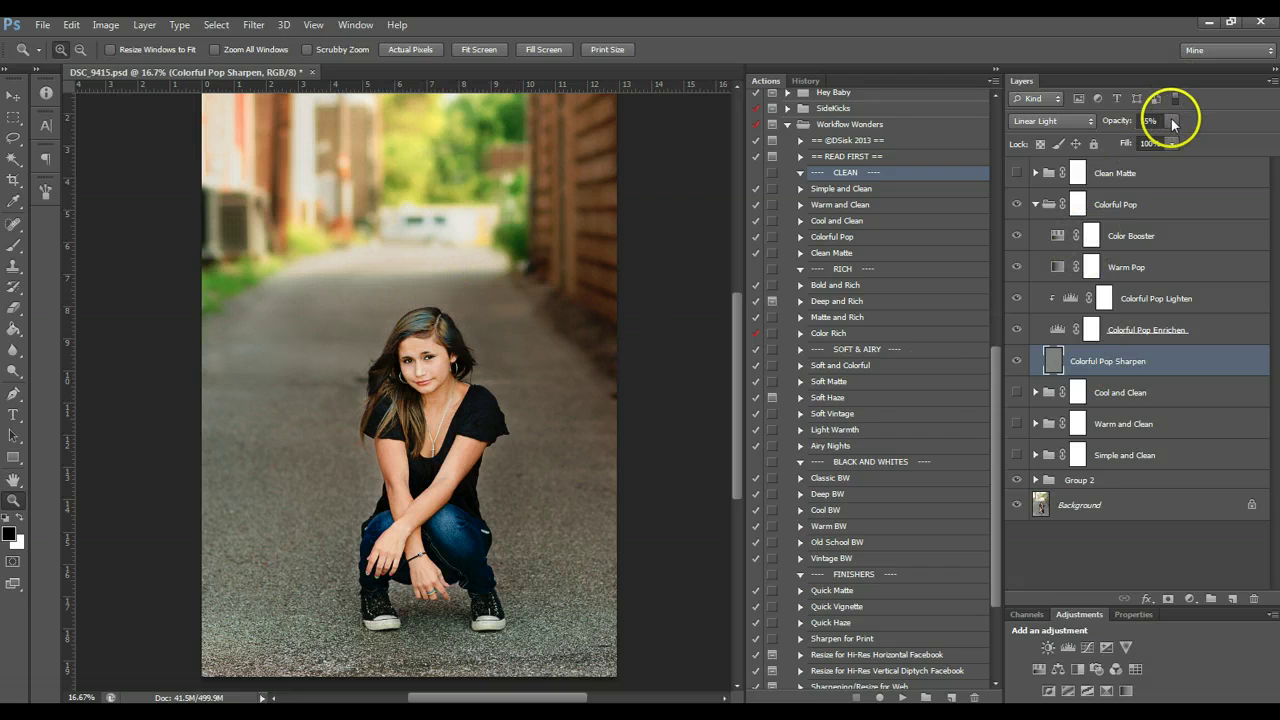
pyautogui.click(1014, 364)
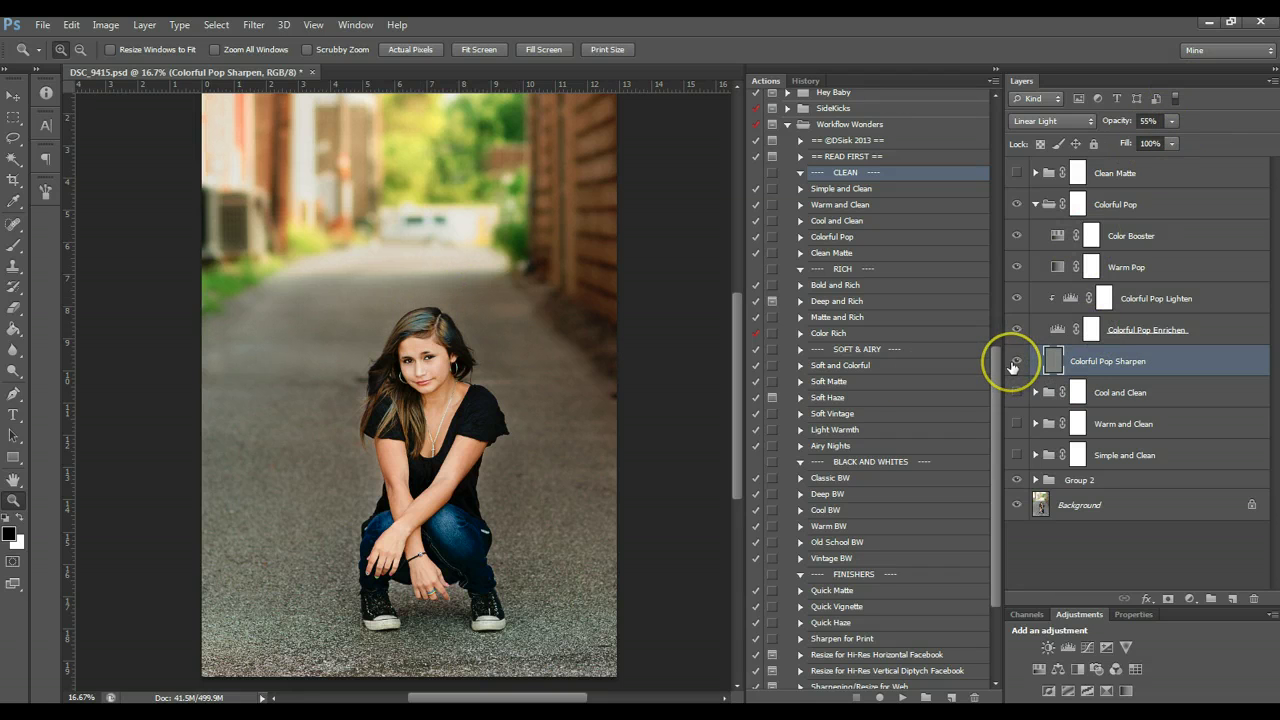
pyautogui.click(1016, 362)
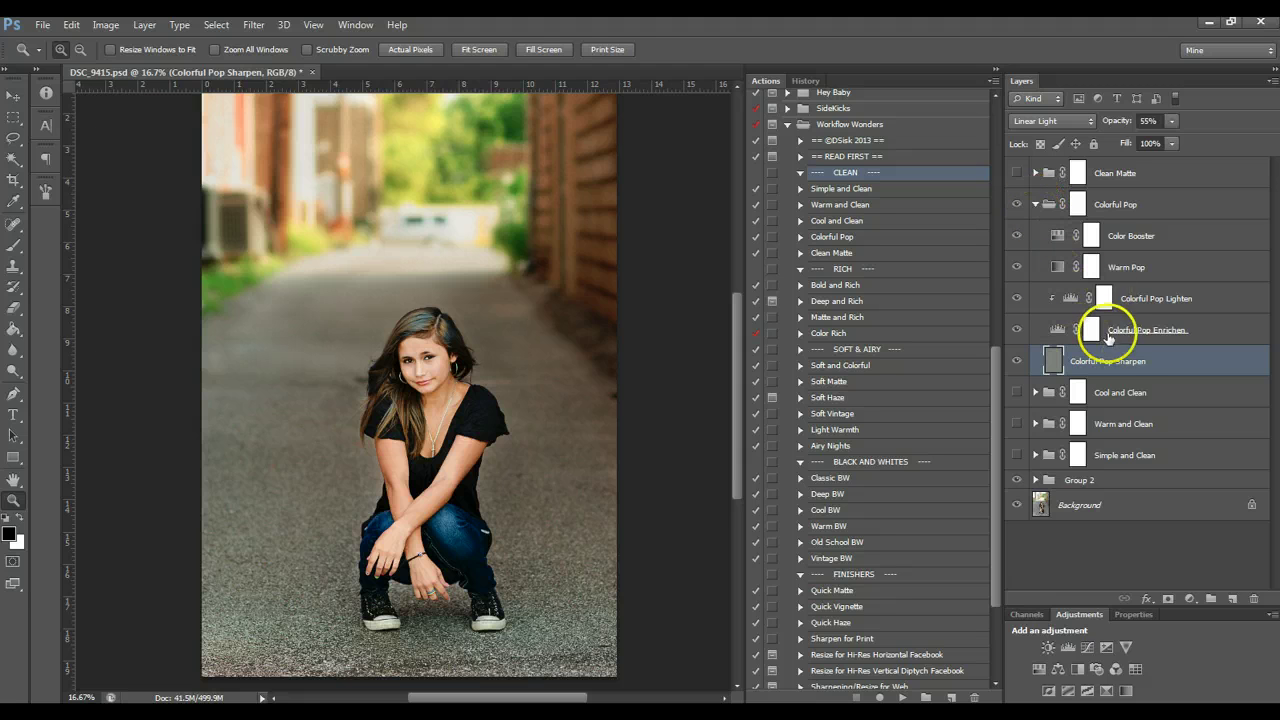
# Toggle the Warm Pop and Color Booster layers to compare their effect on the background and skin colors
pyautogui.click(1230, 337)
pyautogui.click(1095, 267)
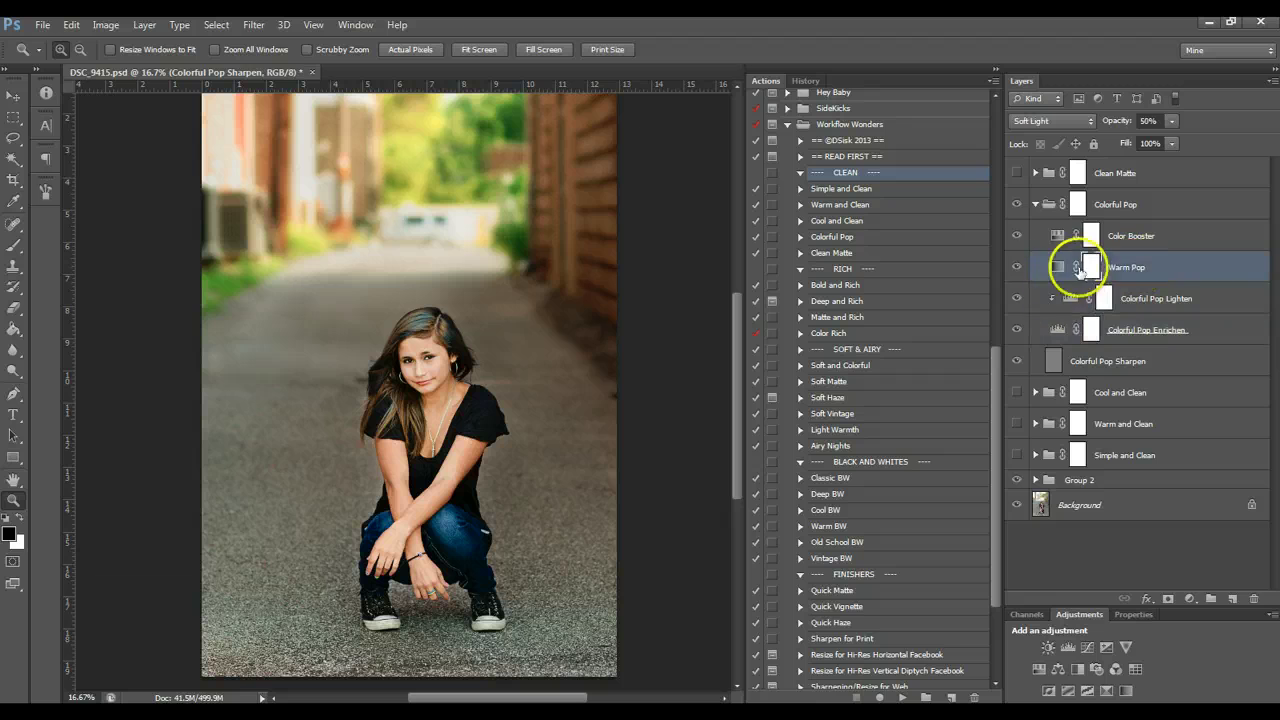
pyautogui.click(1018, 267)
pyautogui.click(1136, 247)
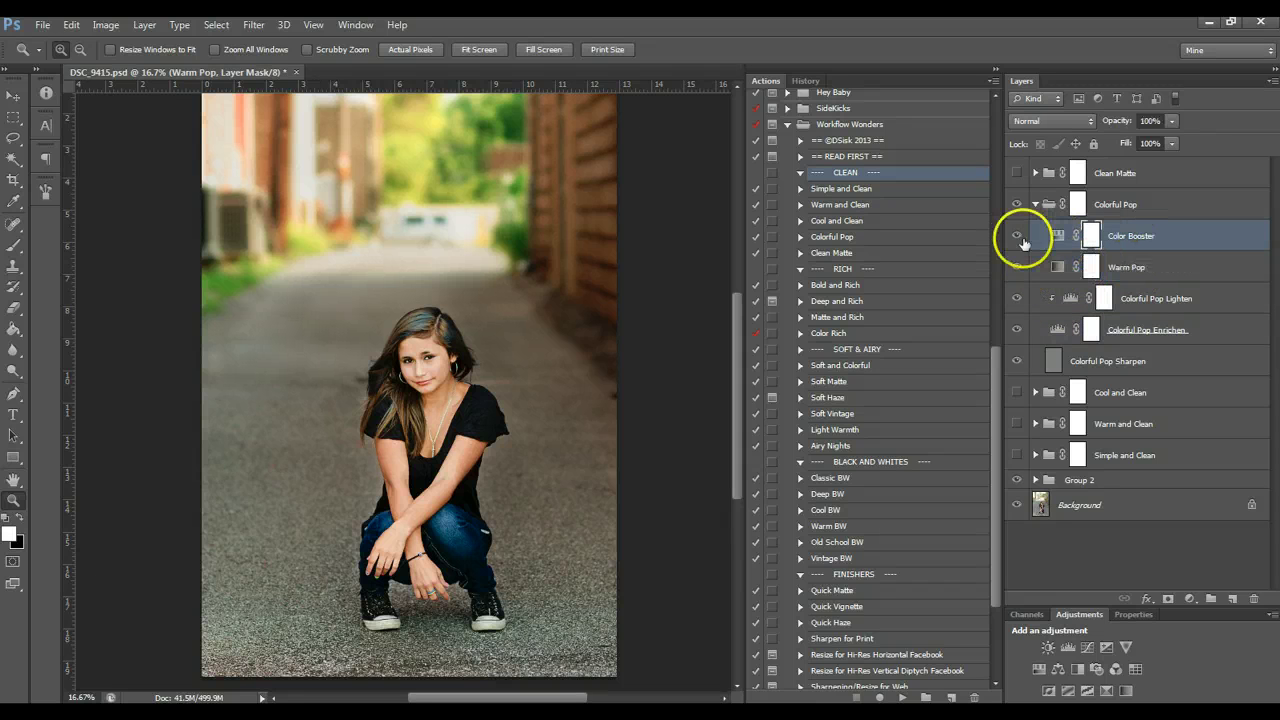
pyautogui.click(1018, 236)
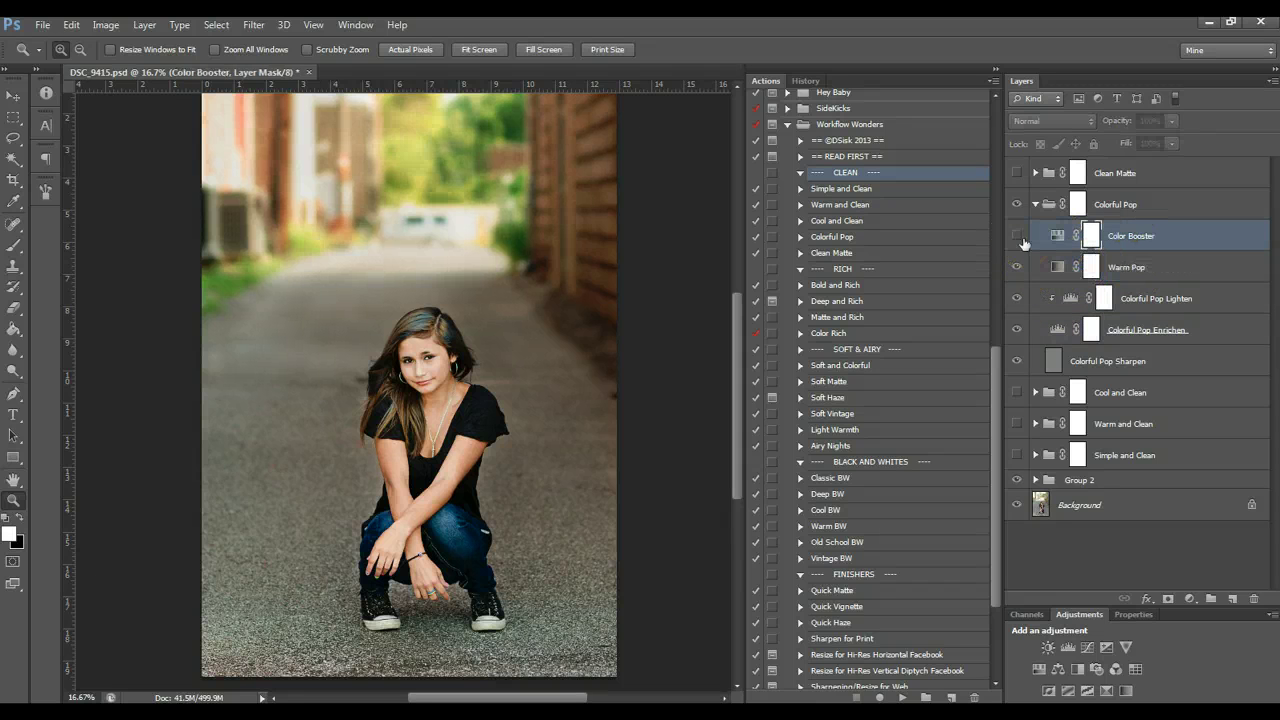
pyautogui.click(1020, 241)
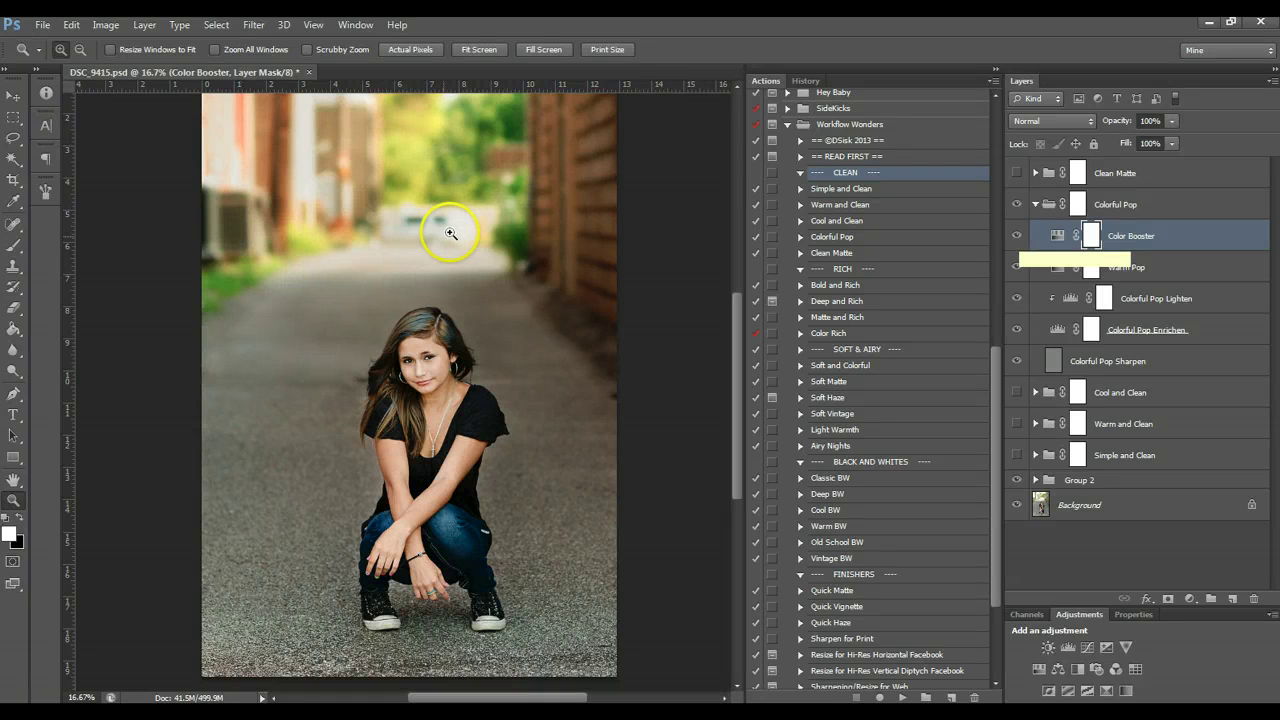
pyautogui.click(342, 277)
pyautogui.click(477, 382)
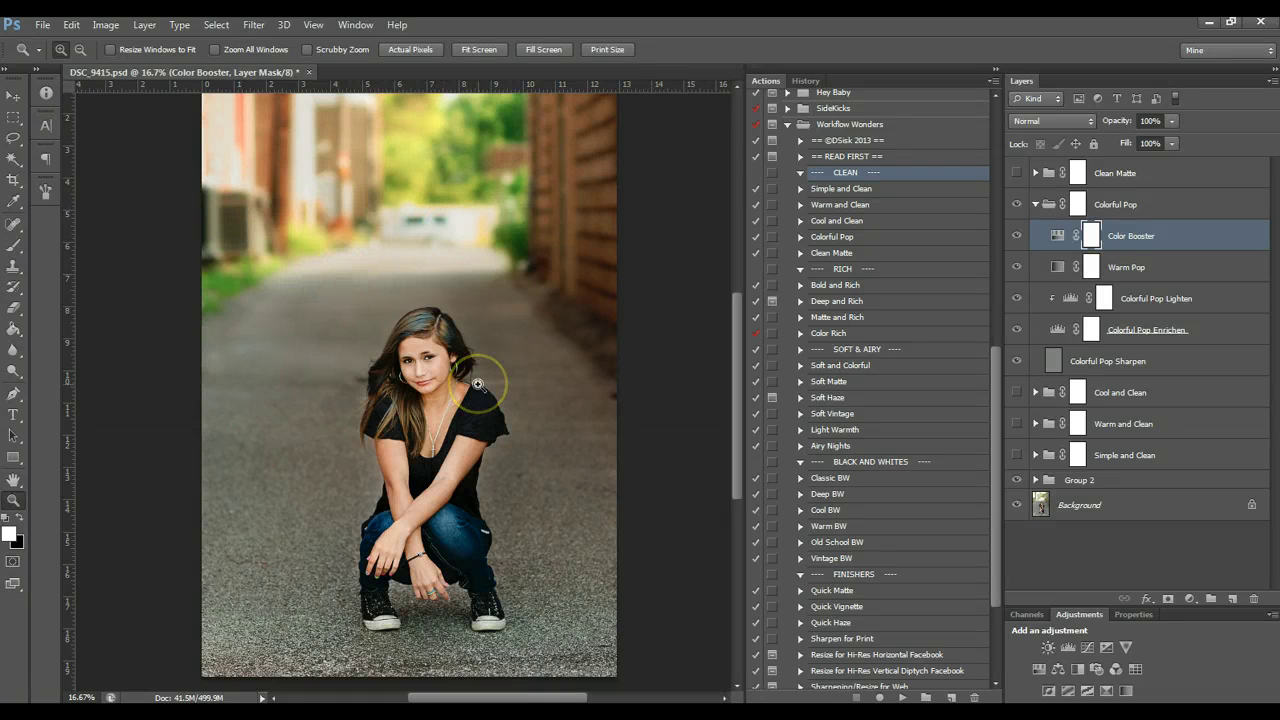
# Collapse the Colorful Pop group and hide it
pyautogui.click(1036, 204)
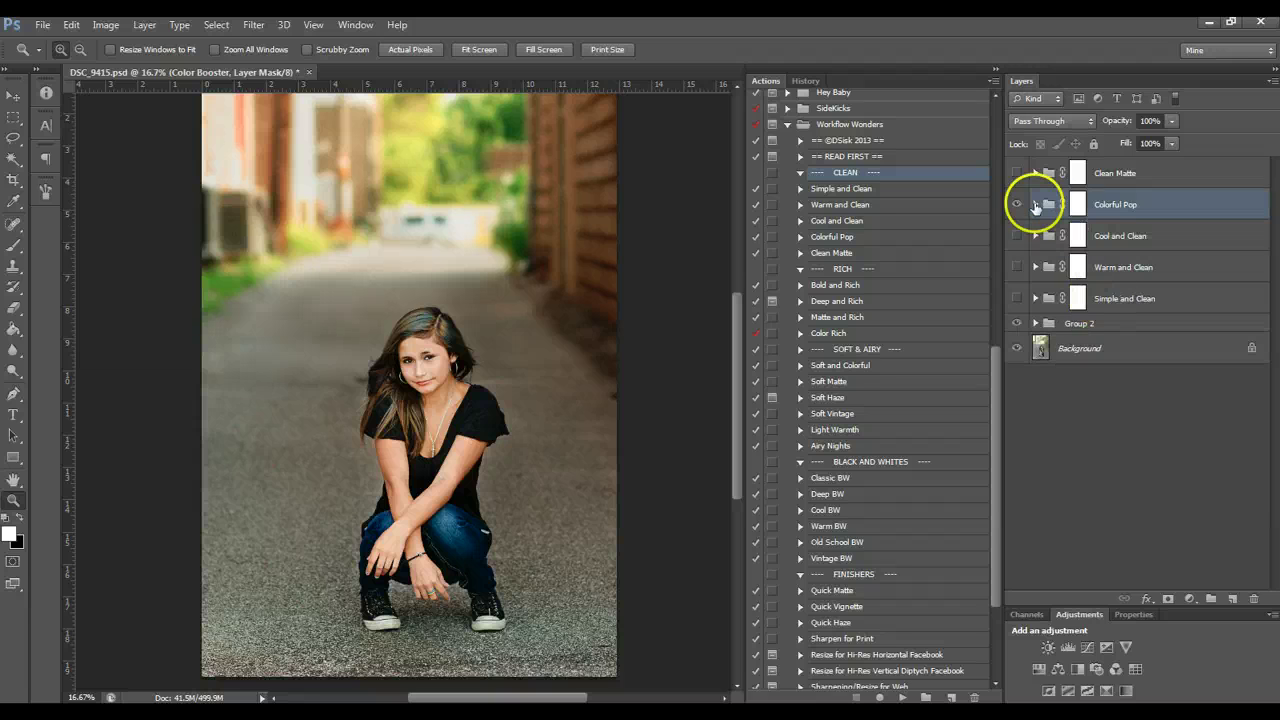
pyautogui.click(1036, 204)
pyautogui.click(1036, 204)
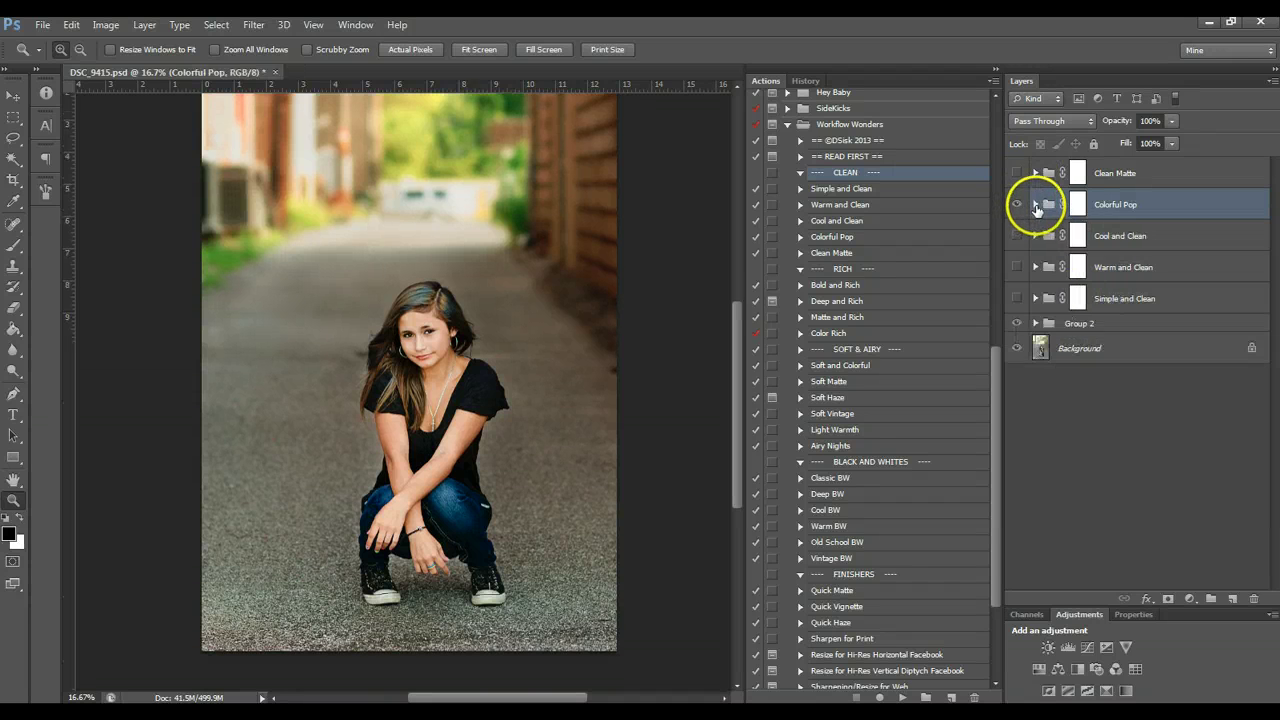
pyautogui.scroll(2, 700, 351)
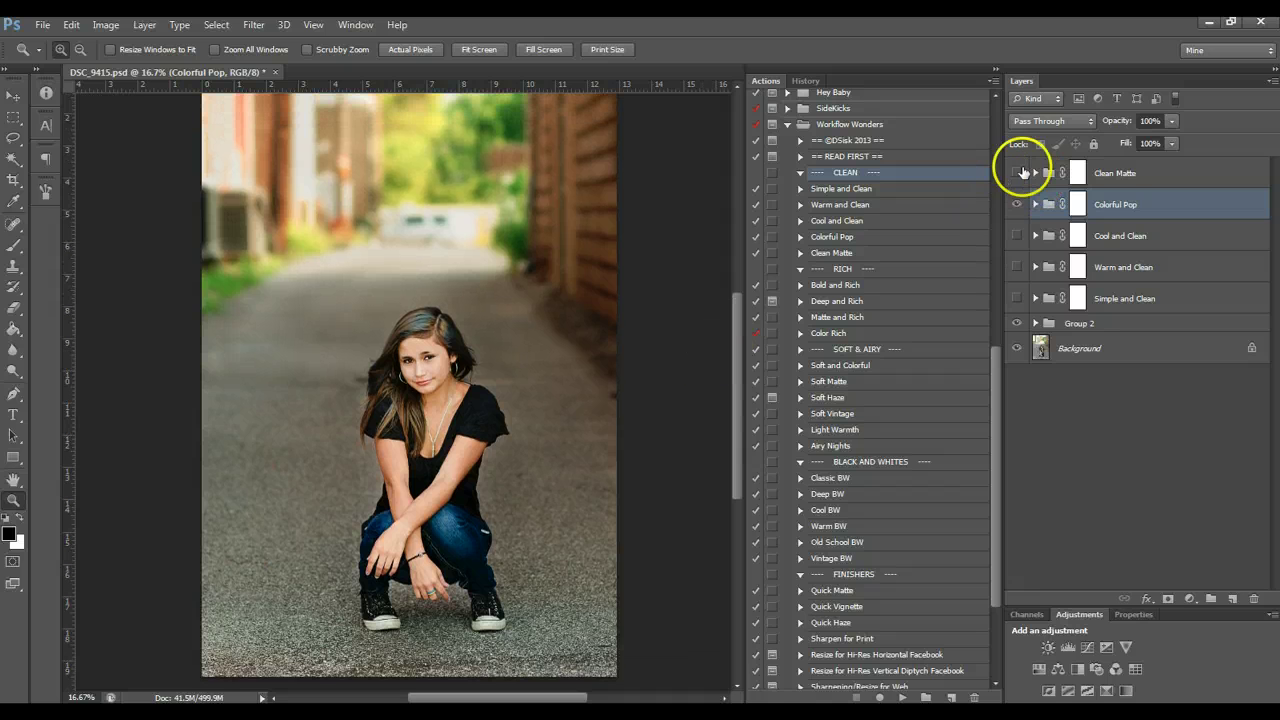
pyautogui.click(1018, 203)
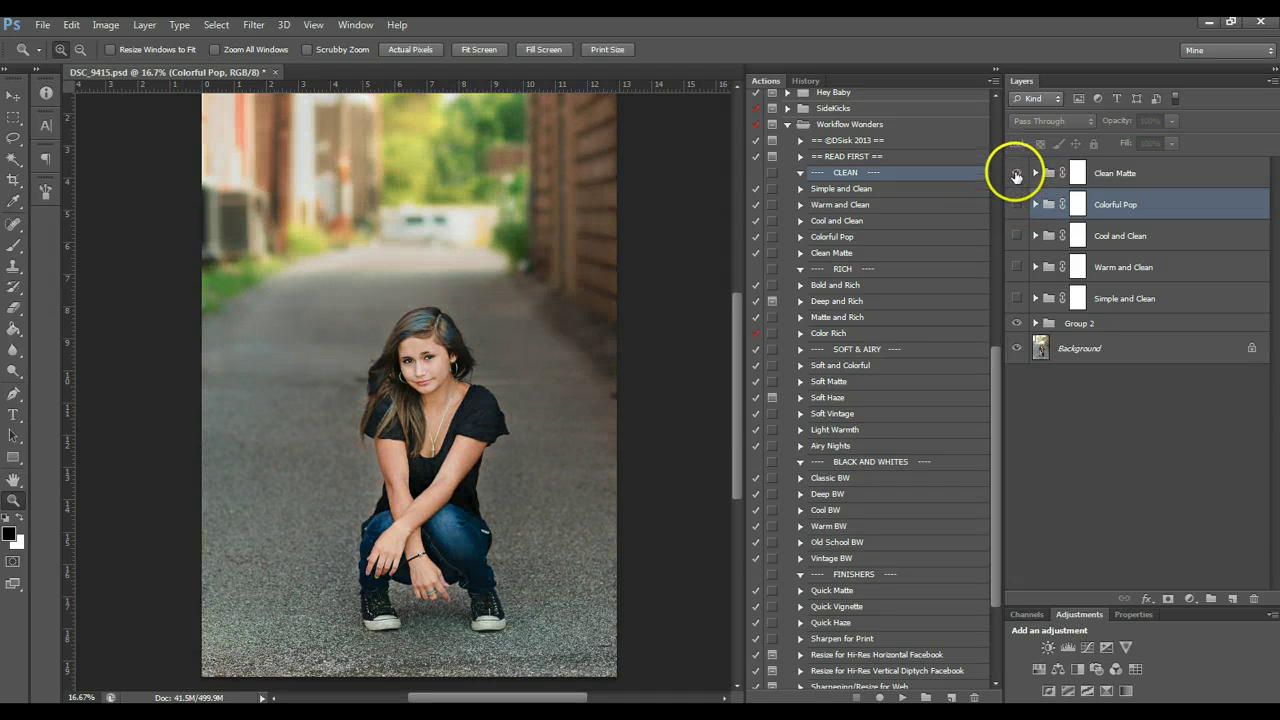
# Show and expand the Clean Matte group, and select its Clean Matte Pop layer
pyautogui.click(1016, 174)
pyautogui.click(1035, 174)
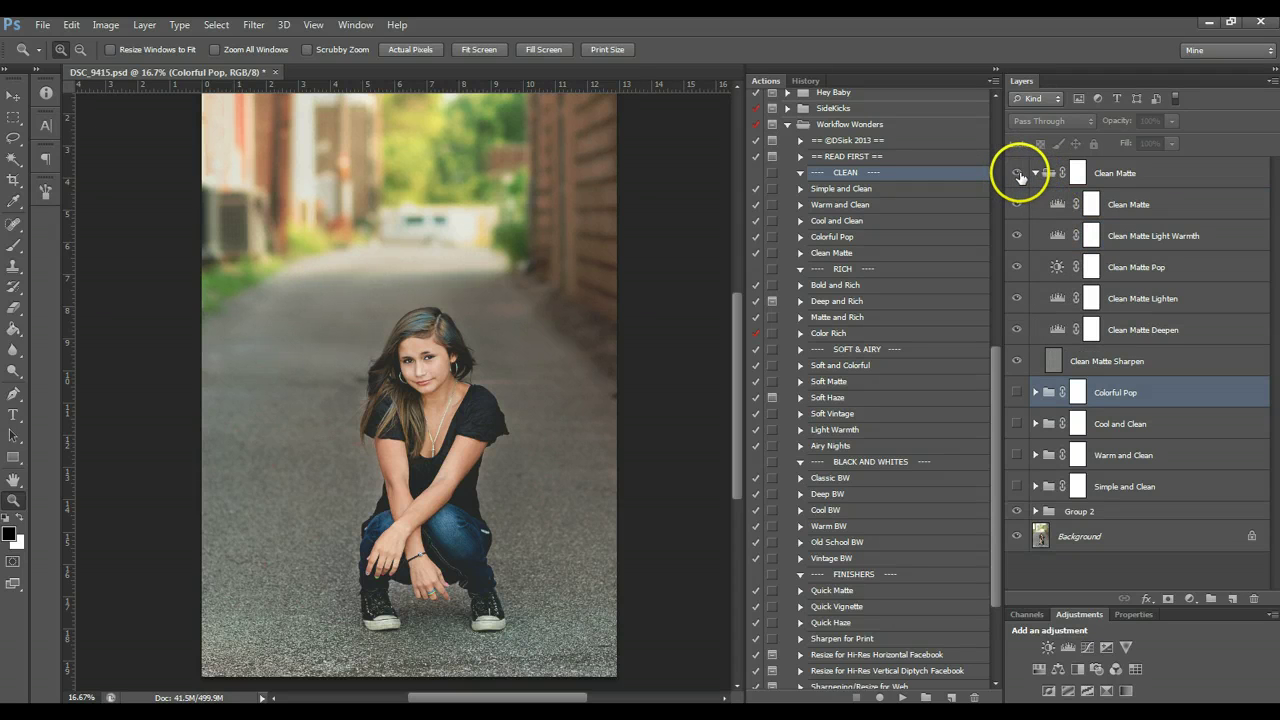
pyautogui.click(1128, 266)
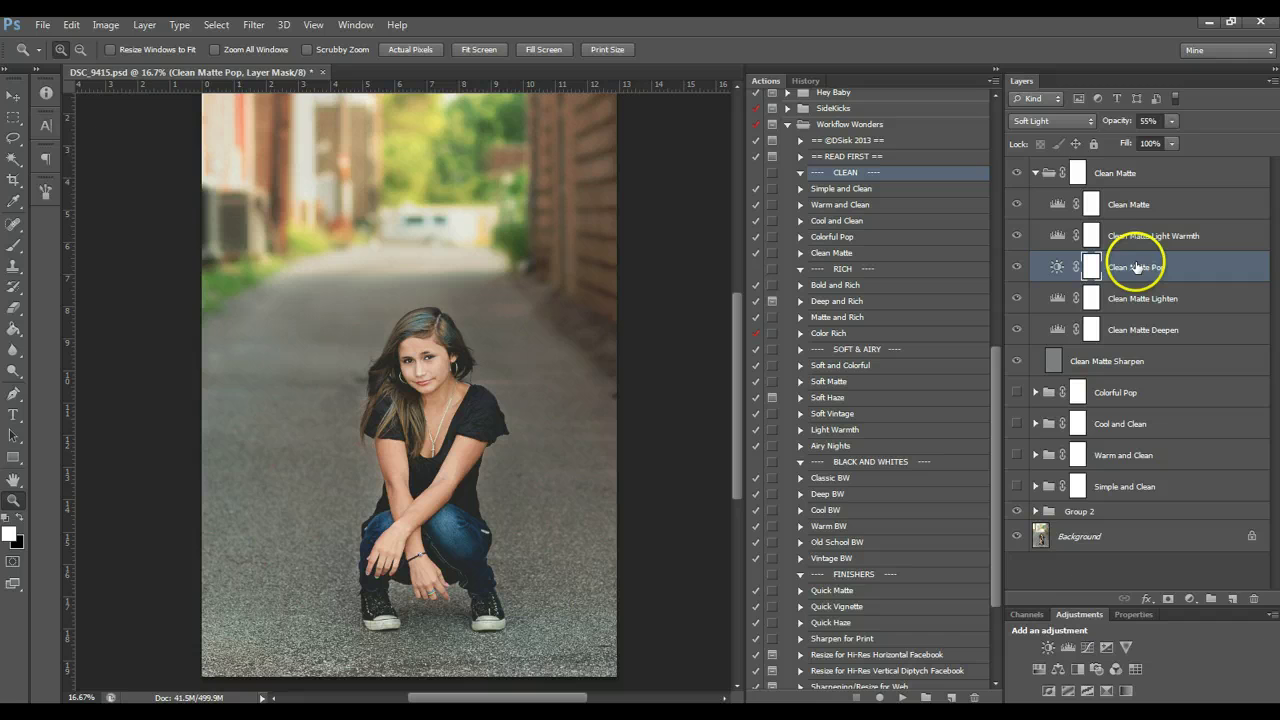
# Select the Clean Matte layer inside the Clean Matte group, and hide and show it to compare the matte effect
pyautogui.click(1084, 206)
pyautogui.click(1019, 204)
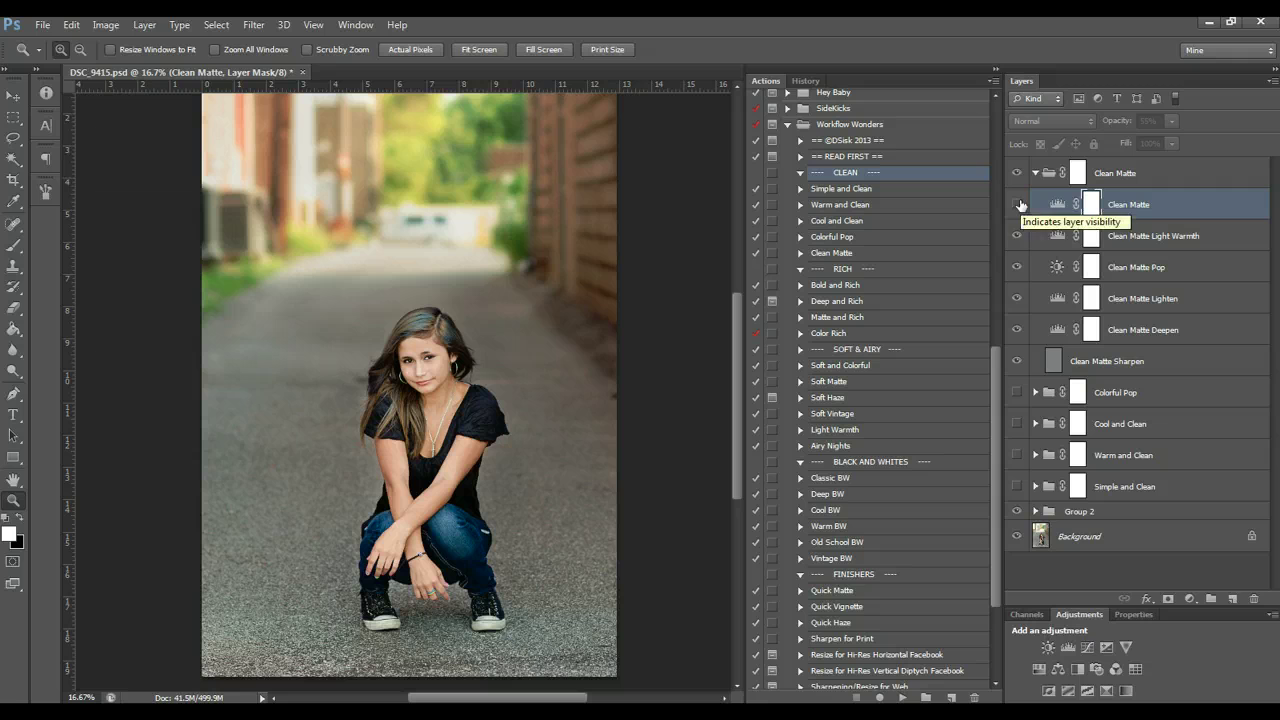
pyautogui.click(1019, 204)
# Try the Clean Matte layer at 100% opacity, and settle it at 76%
pyautogui.click(1170, 122)
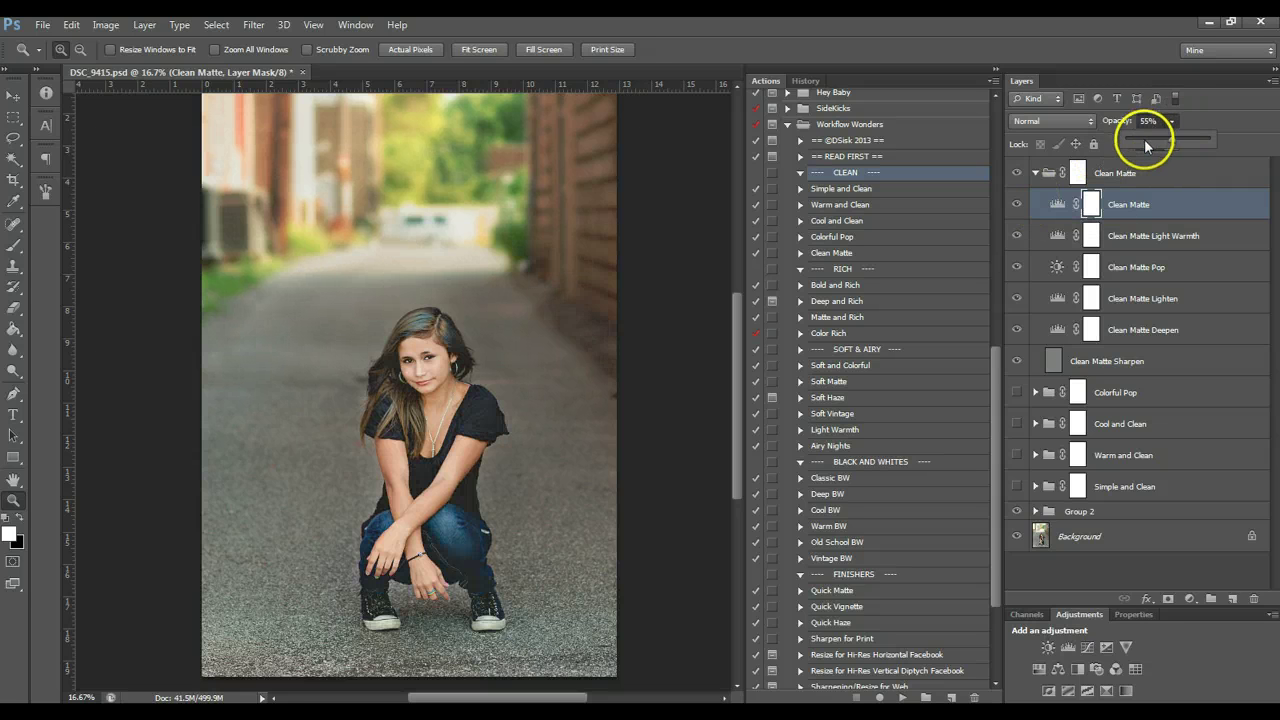
pyautogui.press('1')
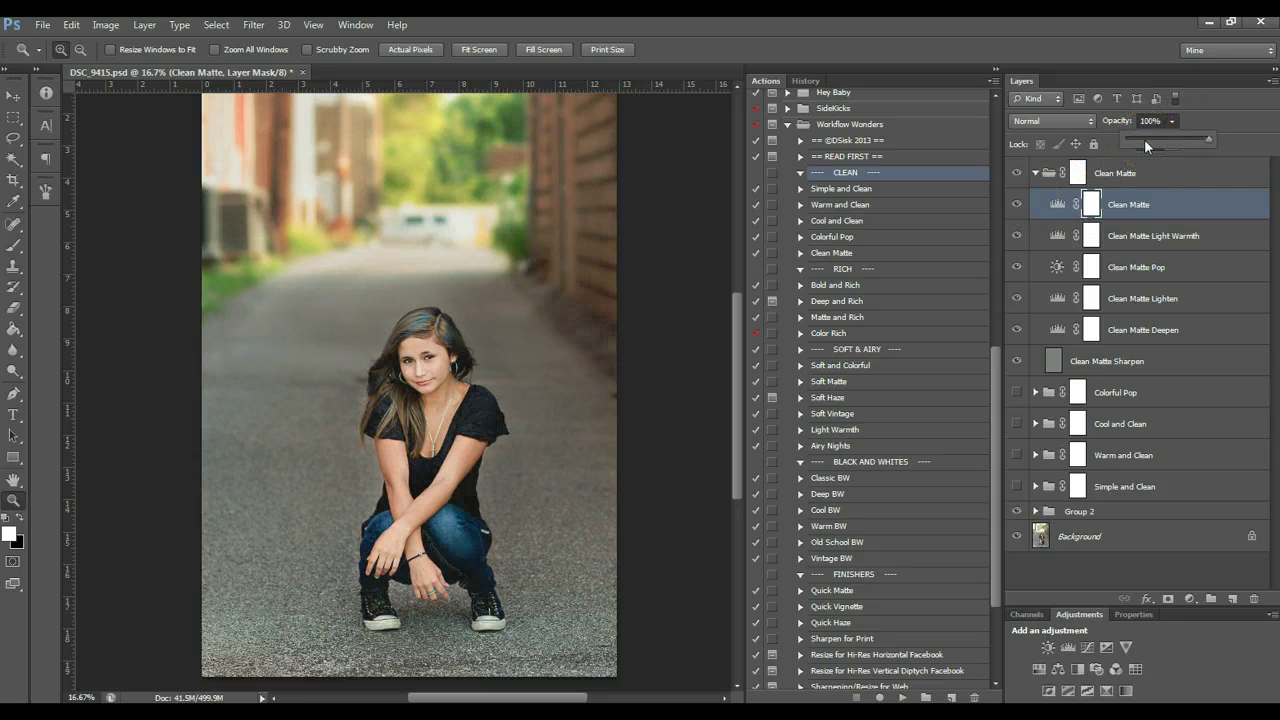
pyautogui.press('0')
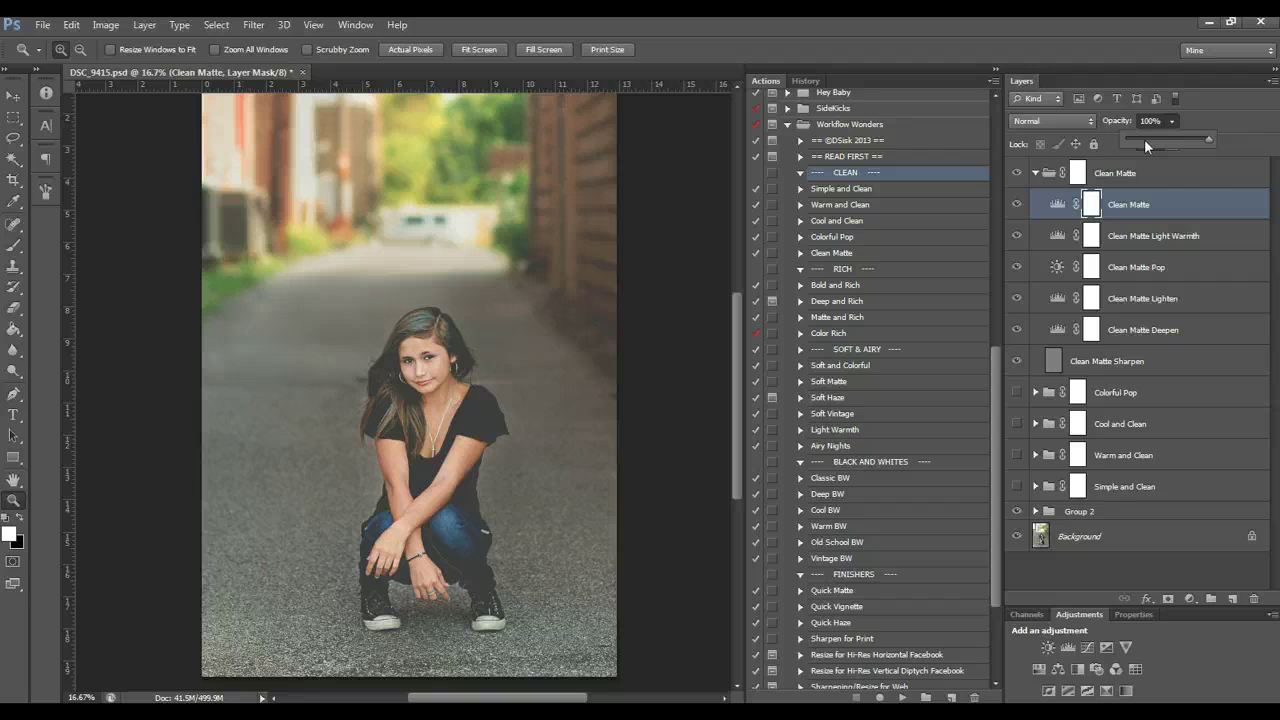
pyautogui.press('7')
pyautogui.press('5')
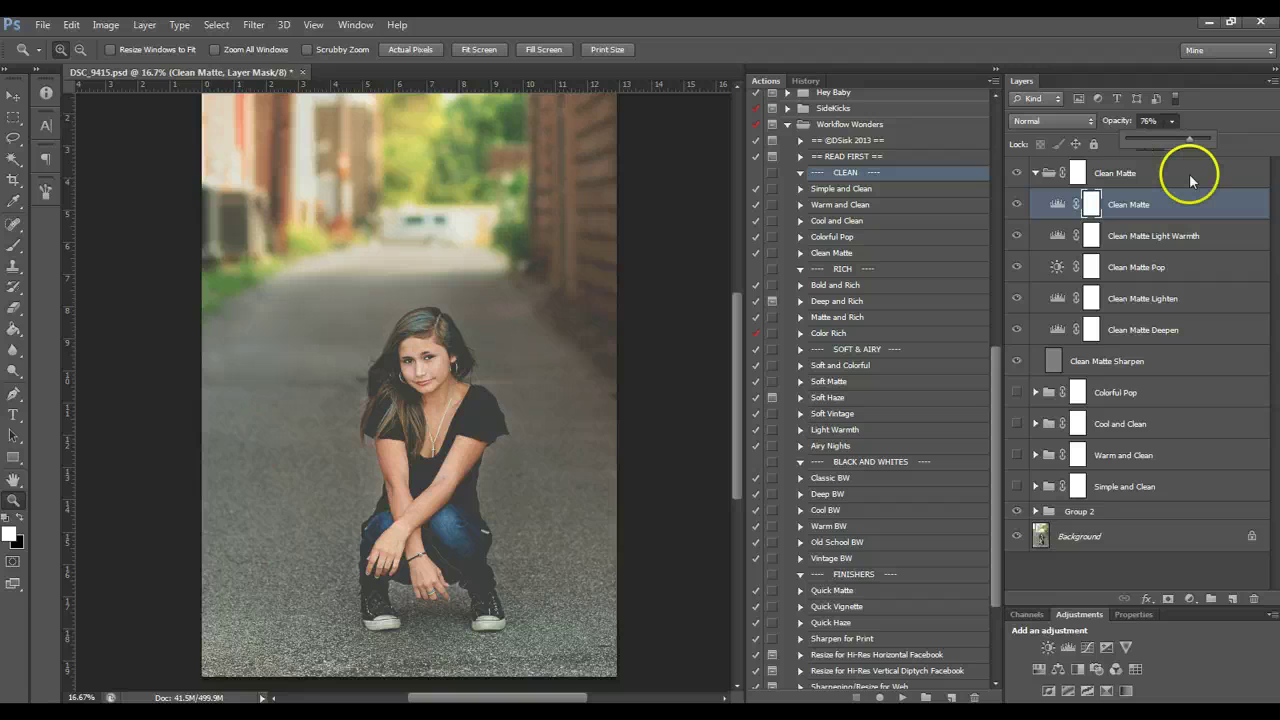
# Collapse the Clean Matte group and set the whole group's opacity to 43%
pyautogui.click(1035, 173)
pyautogui.click(1171, 121)
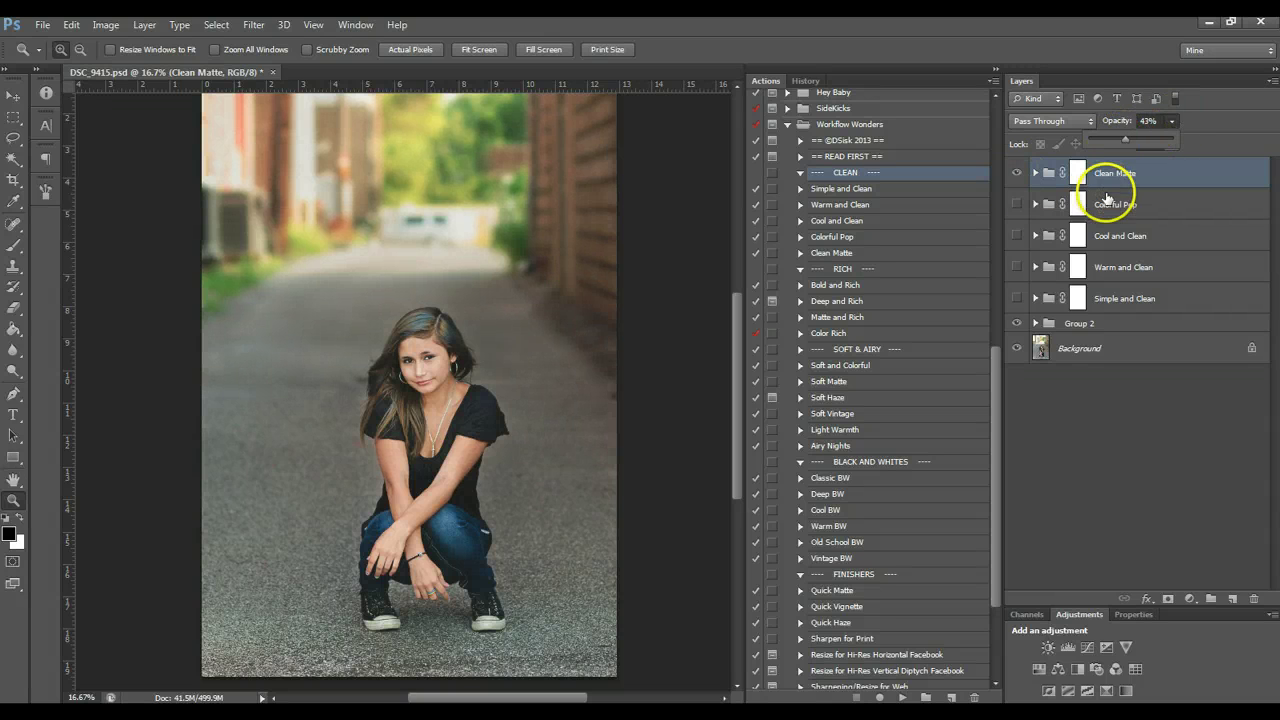
# Show the Colorful Pop group beneath Clean Matte and set its opacity to 52%
pyautogui.click(1016, 204)
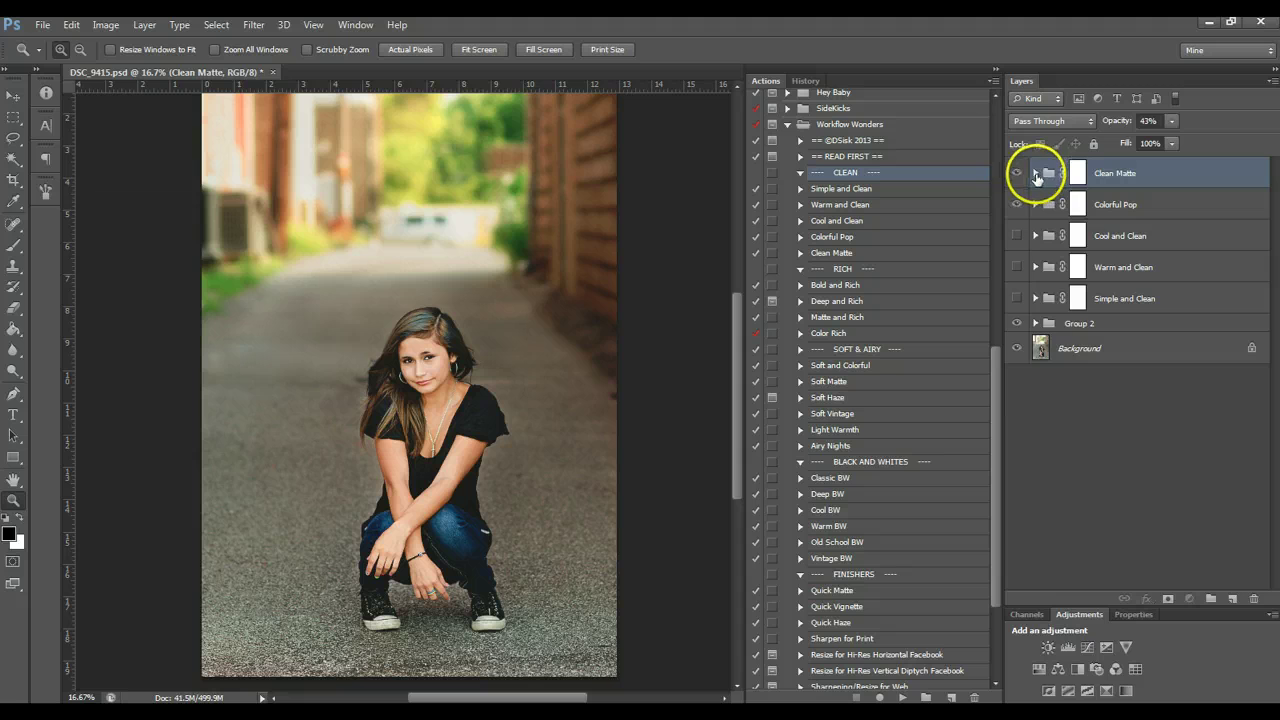
pyautogui.click(1036, 174)
pyautogui.click(1036, 174)
pyautogui.click(1140, 205)
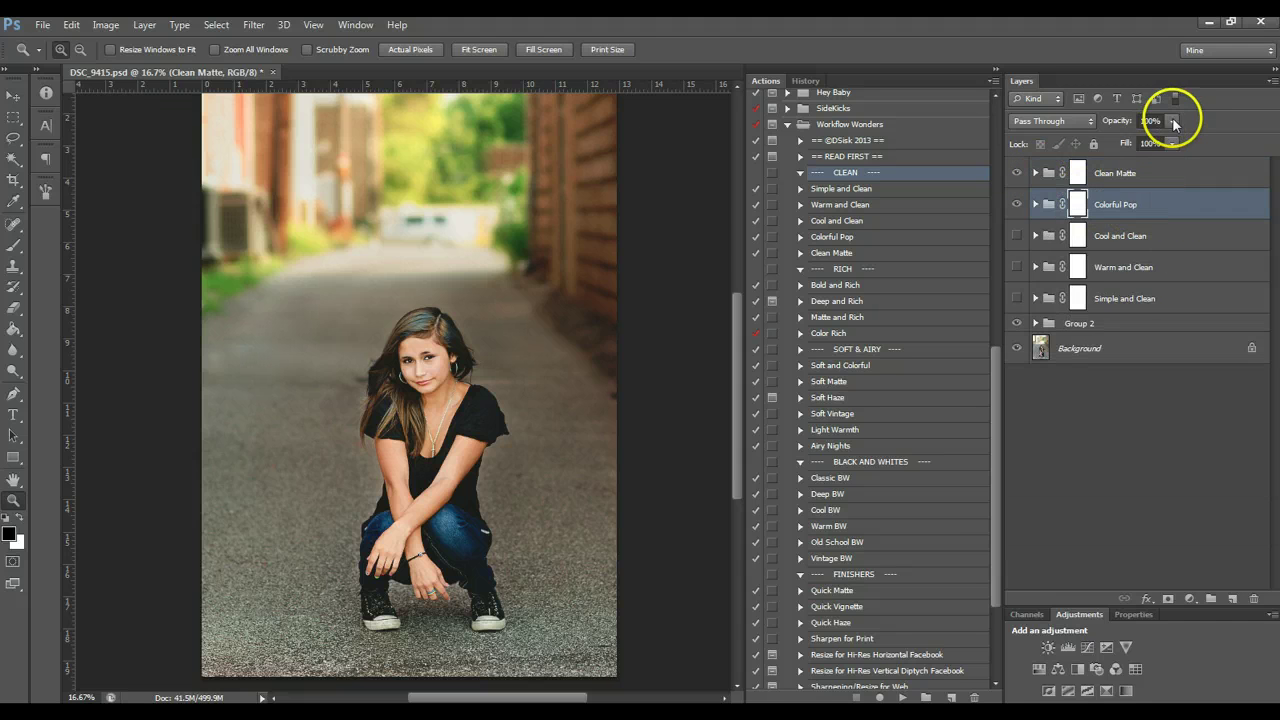
pyautogui.click(1171, 121)
pyautogui.moveTo(1137, 143); pyautogui.dragTo(1134, 144)
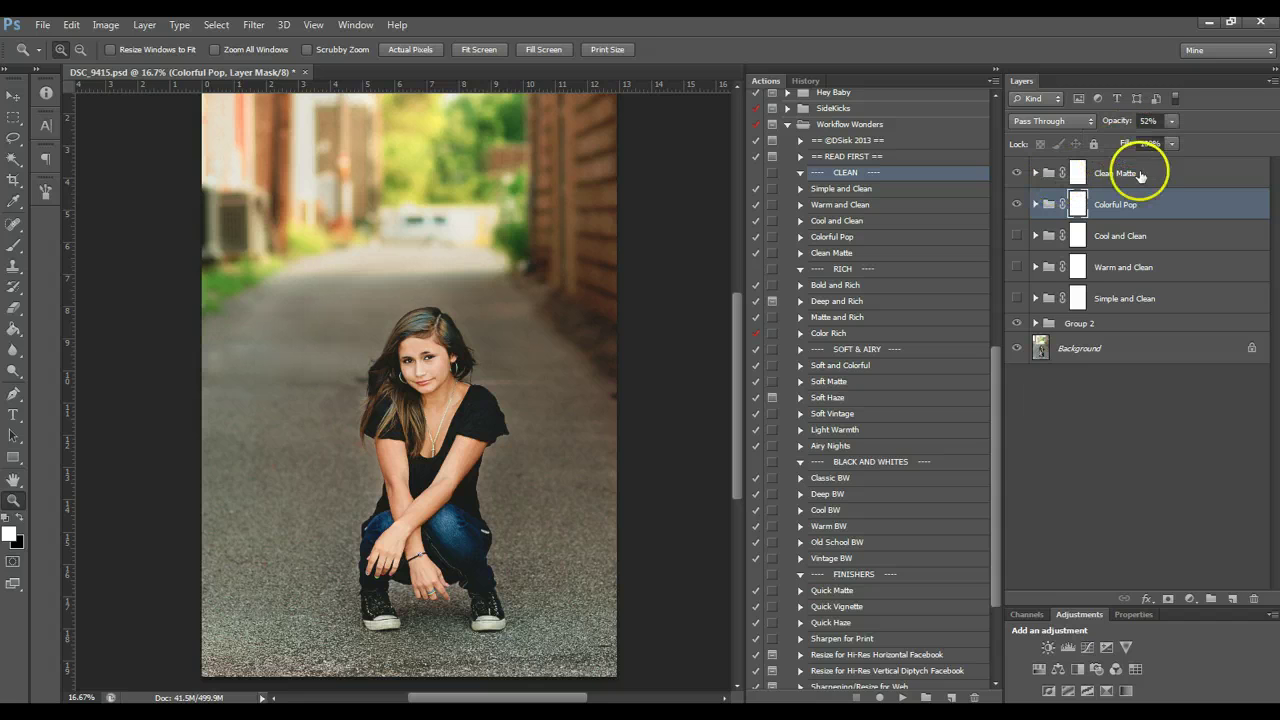
# Set the Clean Matte group's opacity to 70%
pyautogui.click(1141, 175)
pyautogui.click(1171, 121)
pyautogui.moveTo(1171, 143); pyautogui.dragTo(1194, 145)
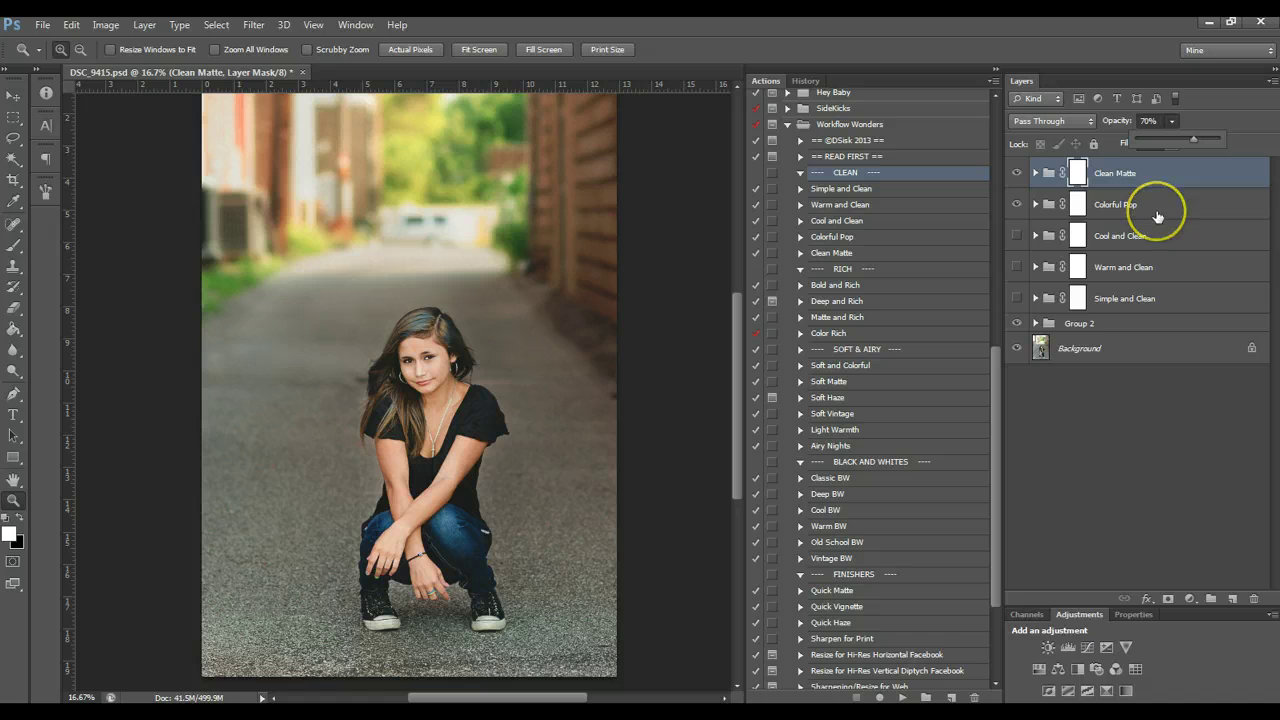
# Show the Cool and Clean group and set its opacity to 79%
pyautogui.click(1110, 236)
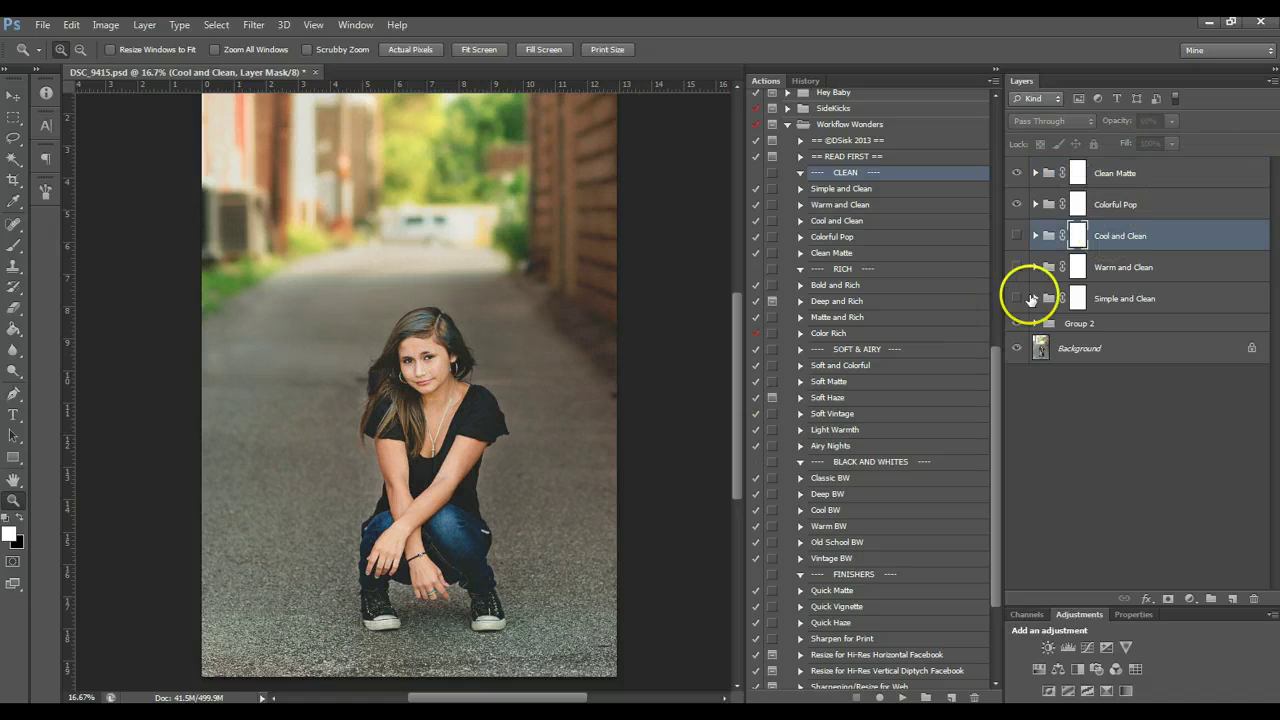
pyautogui.click(1018, 236)
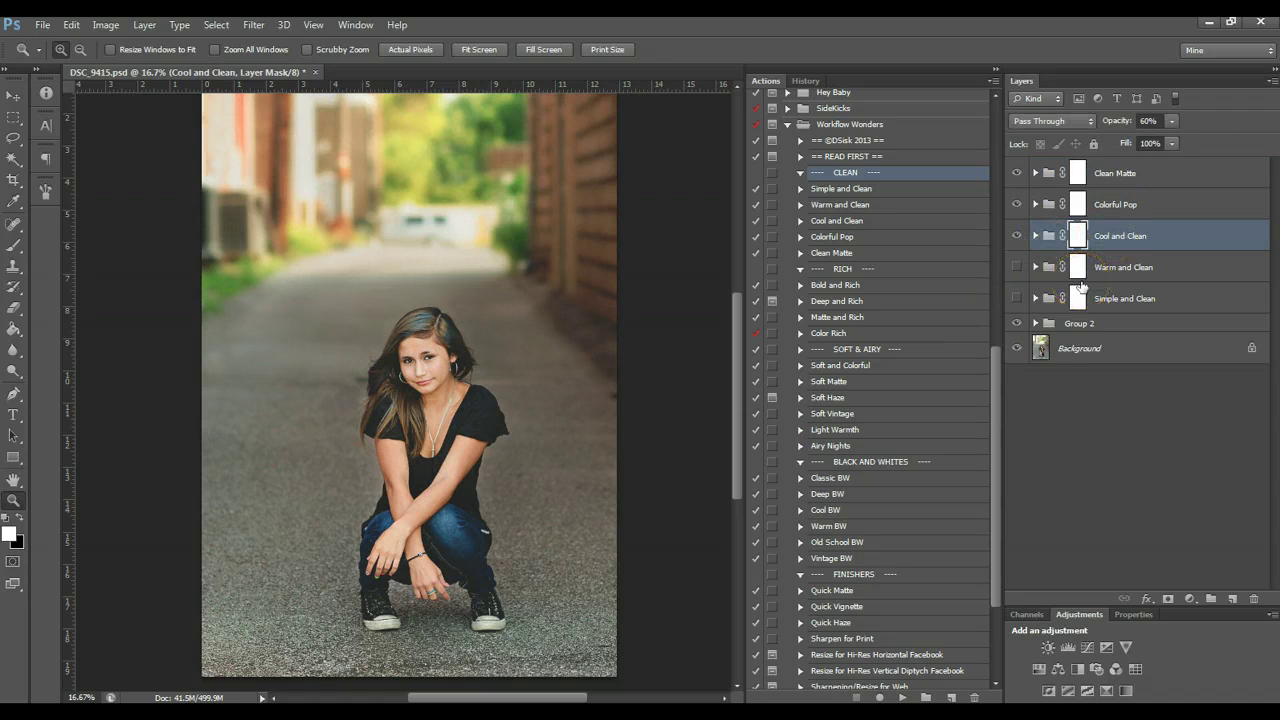
pyautogui.click(1171, 122)
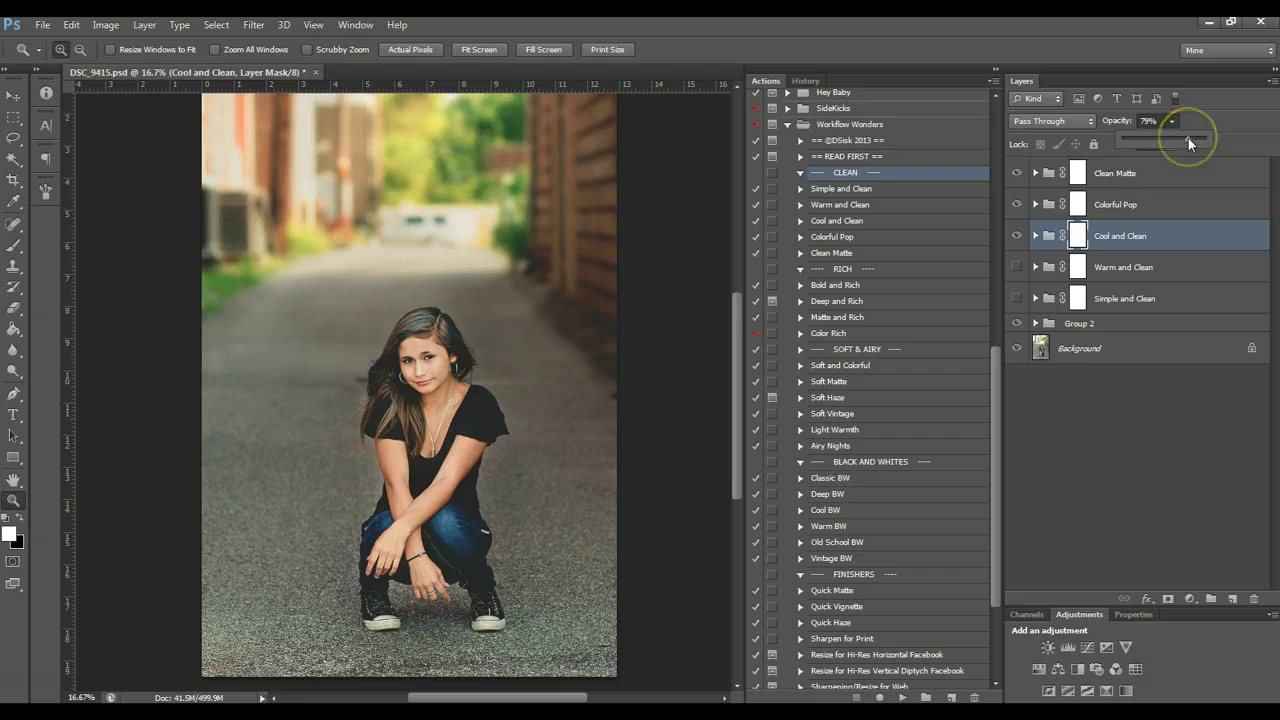
pyautogui.click(1006, 314)
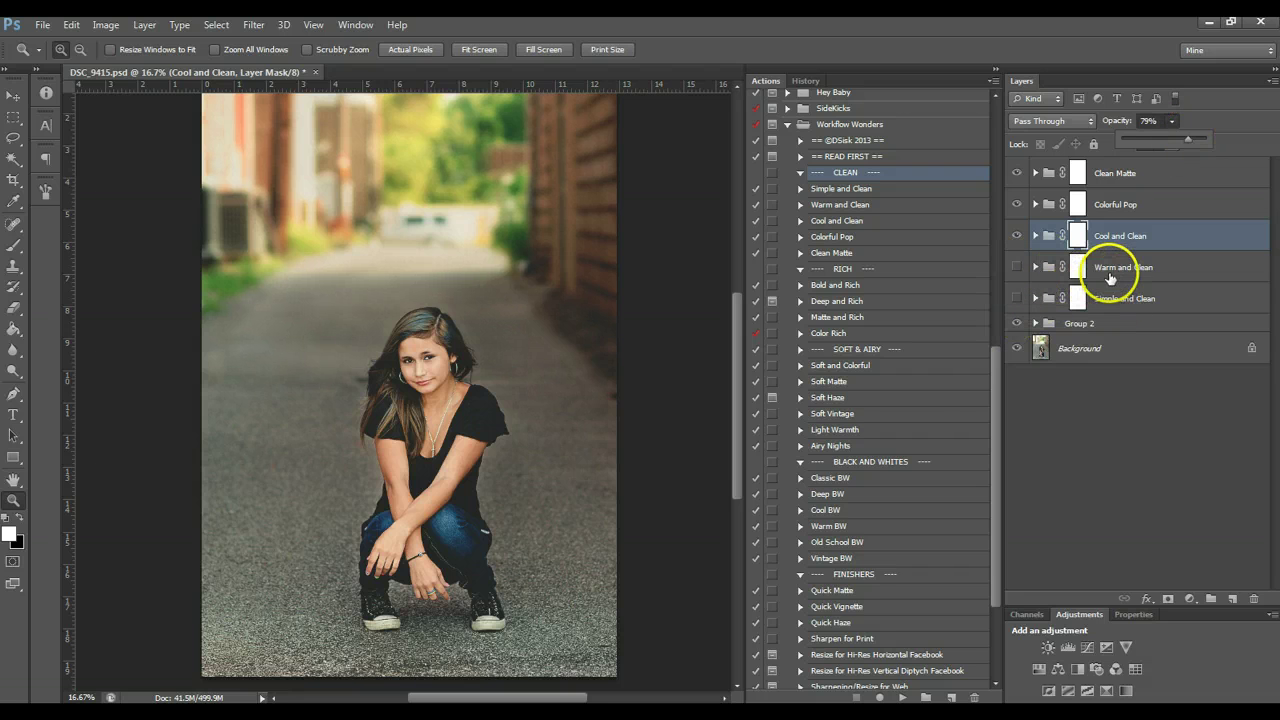
# Combine the Clean Matte, Colorful Pop and Cool and Clean groups into one new group
pyautogui.keyDown('shift'); pyautogui.click(1112, 174); pyautogui.keyUp('shift')
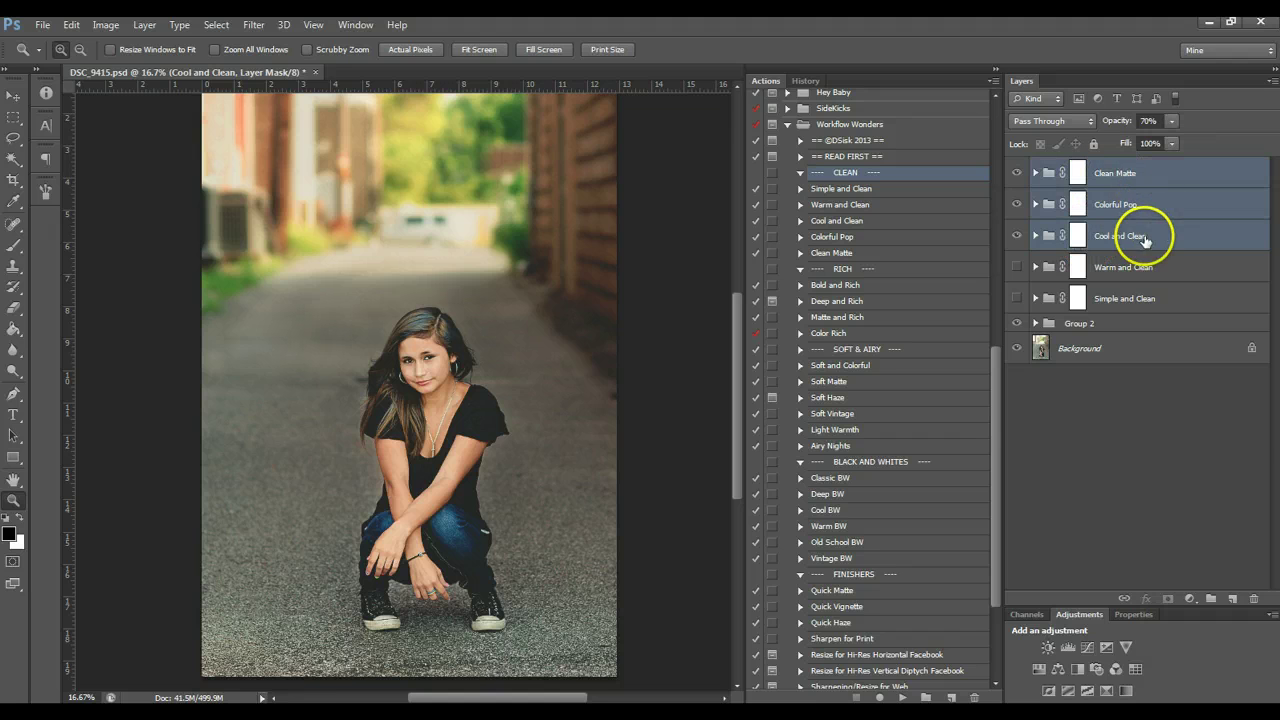
pyautogui.moveTo(1148, 240); pyautogui.dragTo(1143, 234)
pyautogui.hotkey('ctrl', 'g')
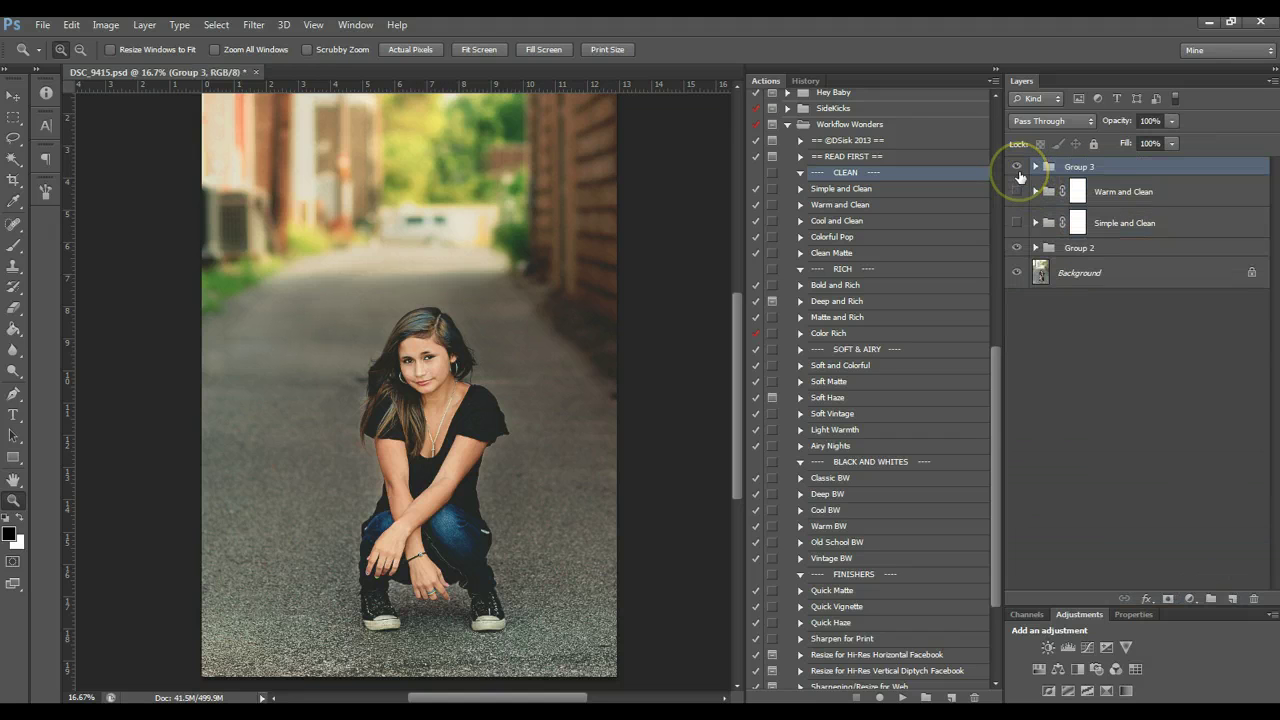
# Hide and show Group 3 and Group 2 to compare the finished edit with the original portrait
pyautogui.click(1017, 167)
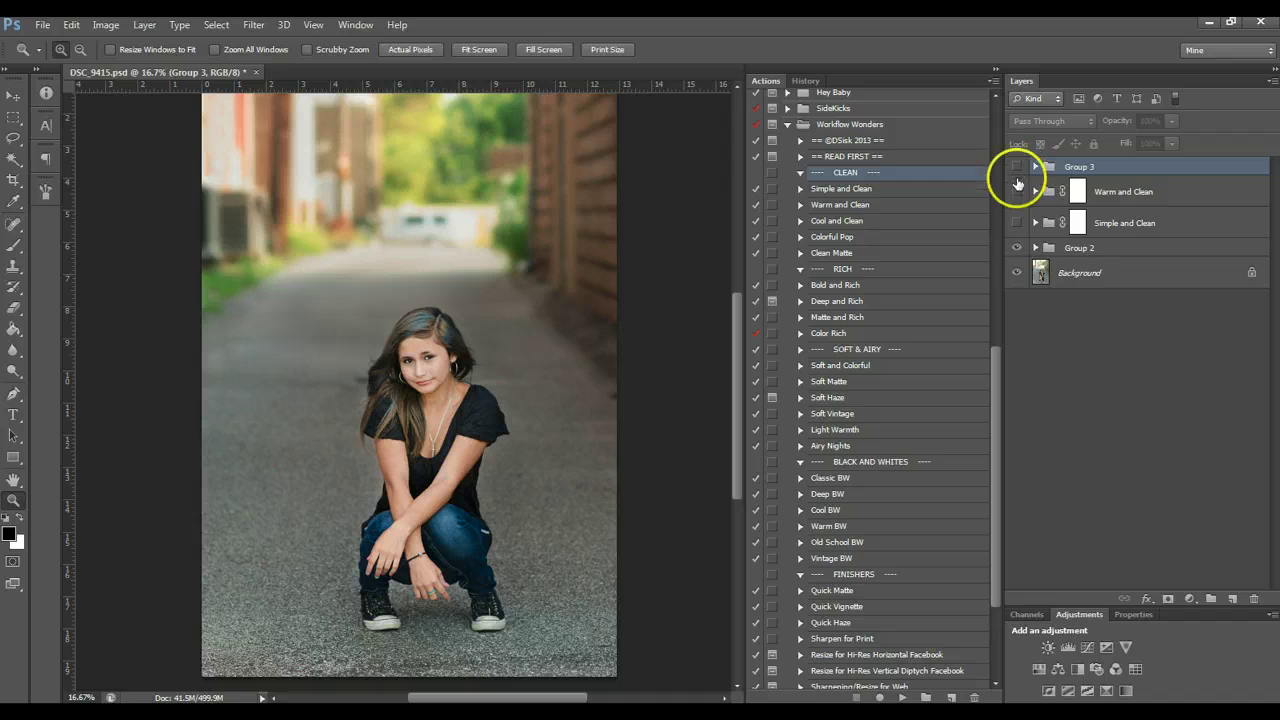
pyautogui.click(1017, 248)
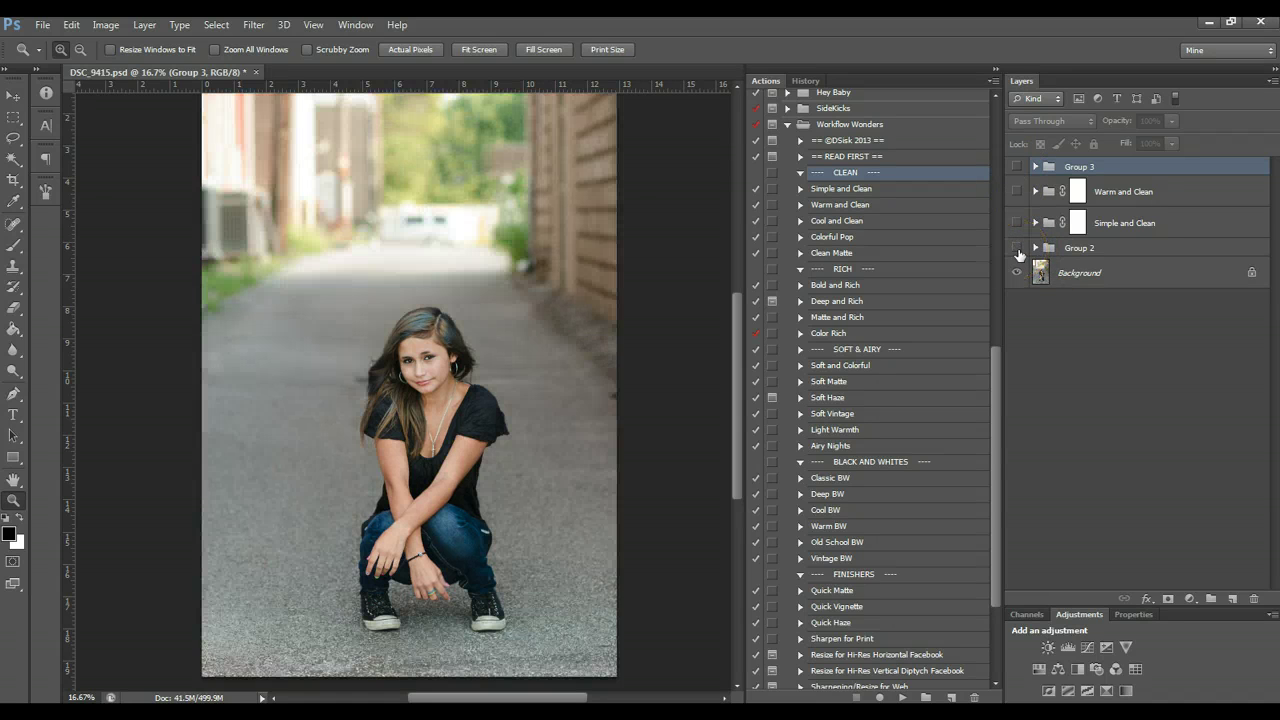
pyautogui.click(1017, 248)
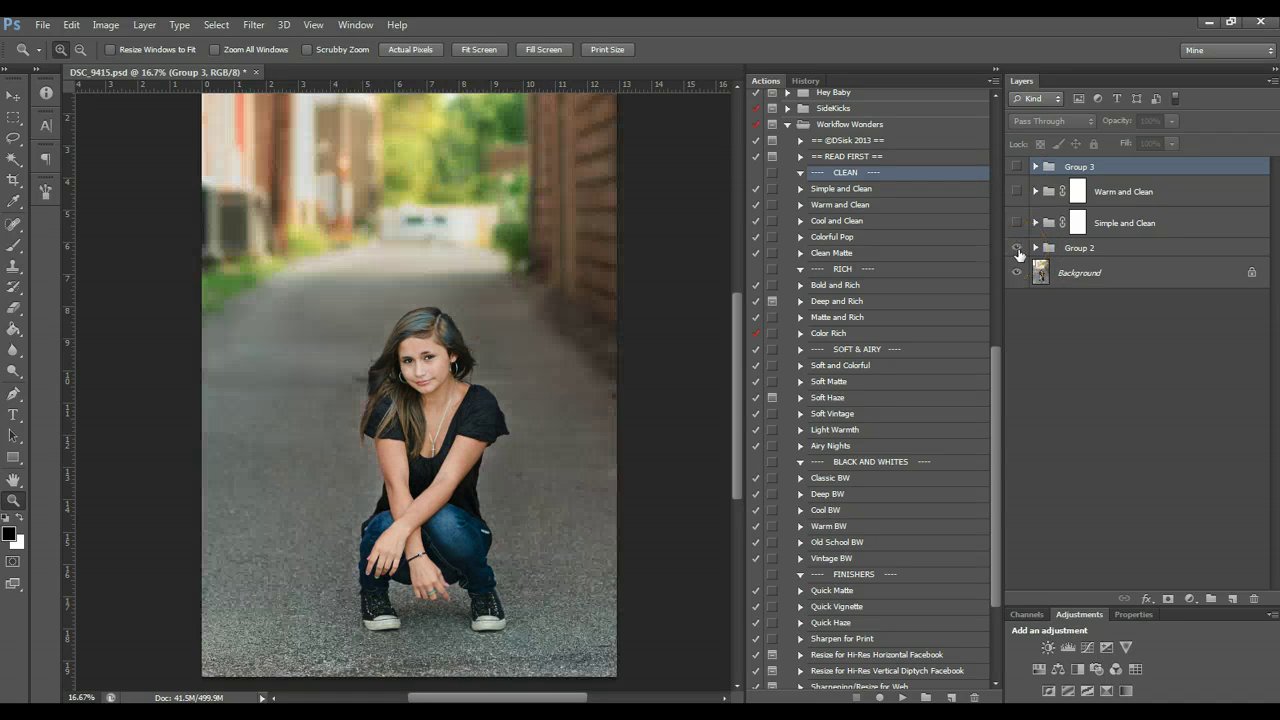
pyautogui.click(1017, 167)
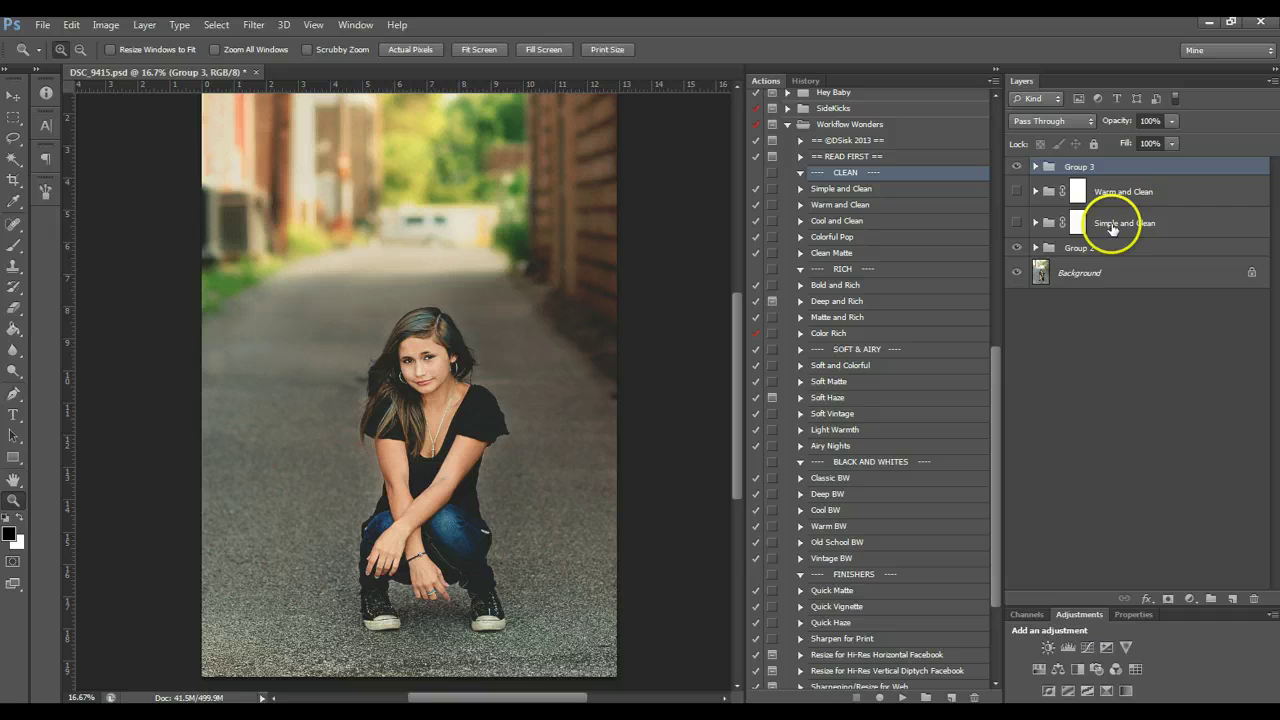
# Delete the unused Simple and Clean group
pyautogui.moveTo(1112, 228); pyautogui.dragTo(1254, 600)
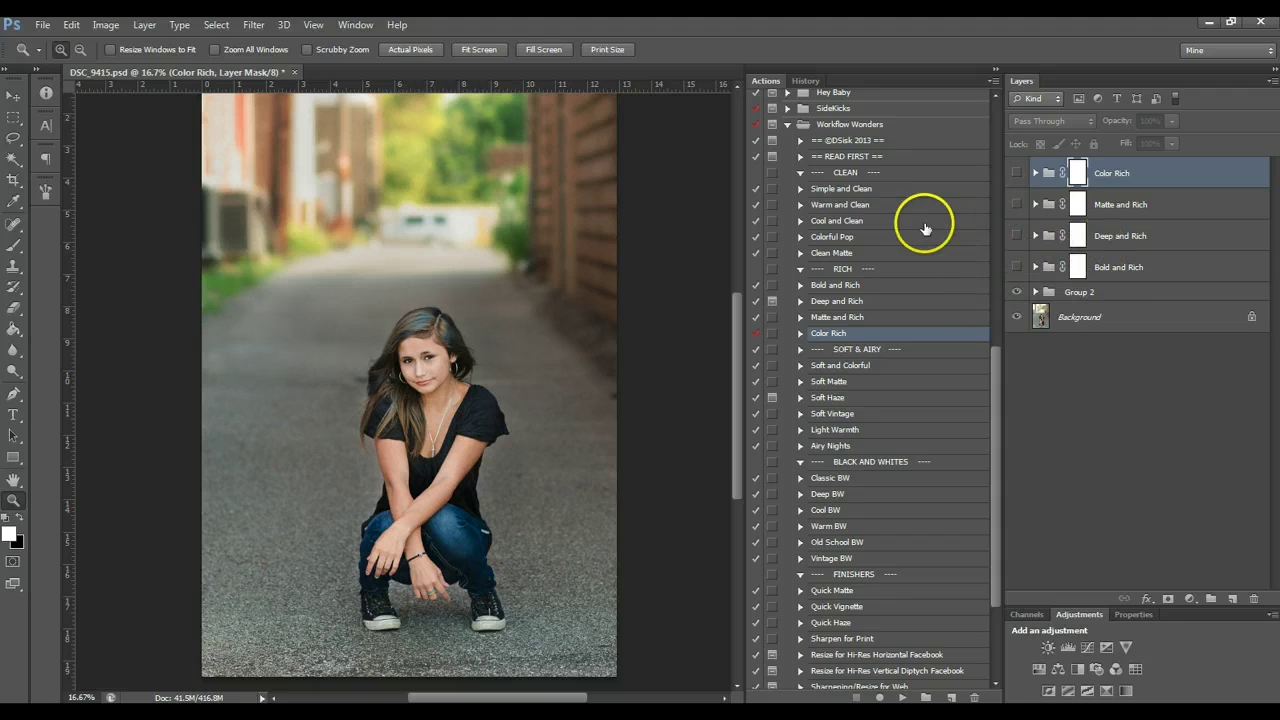
# Show and expand the Bold and Rich group, and select its Bold and Rich Deepen layer
pyautogui.click(1018, 292)
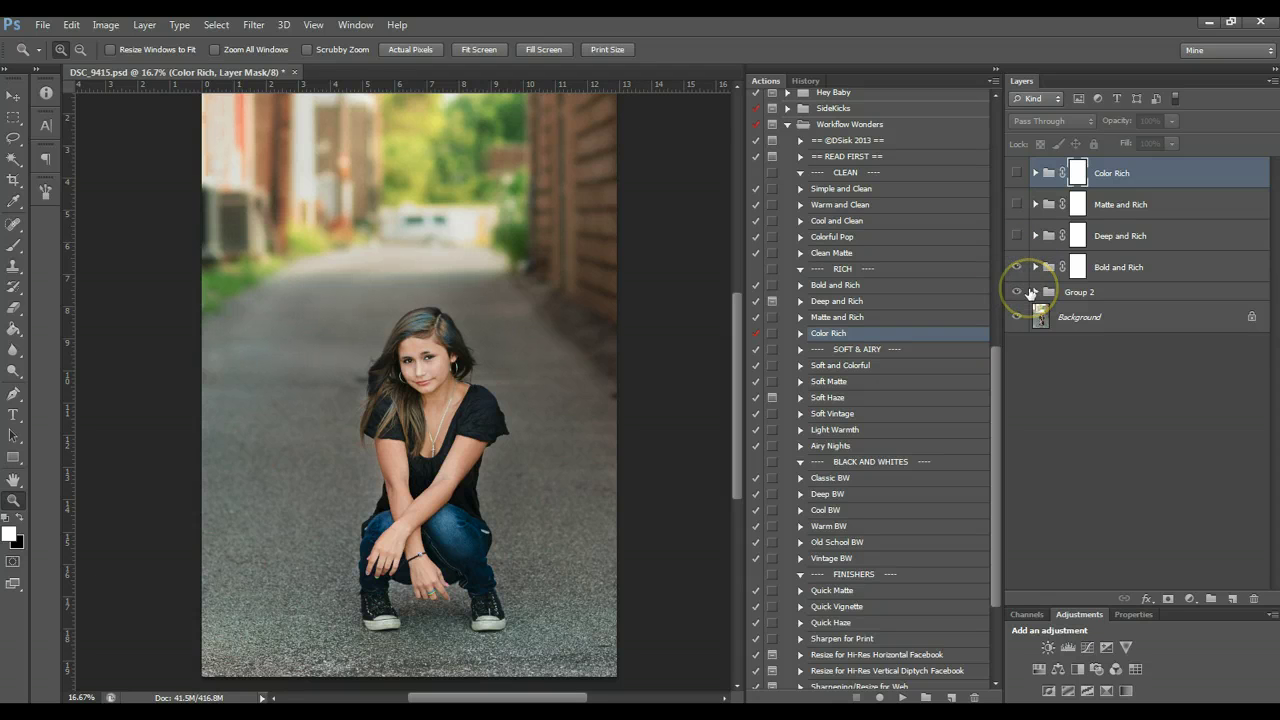
pyautogui.click(1035, 267)
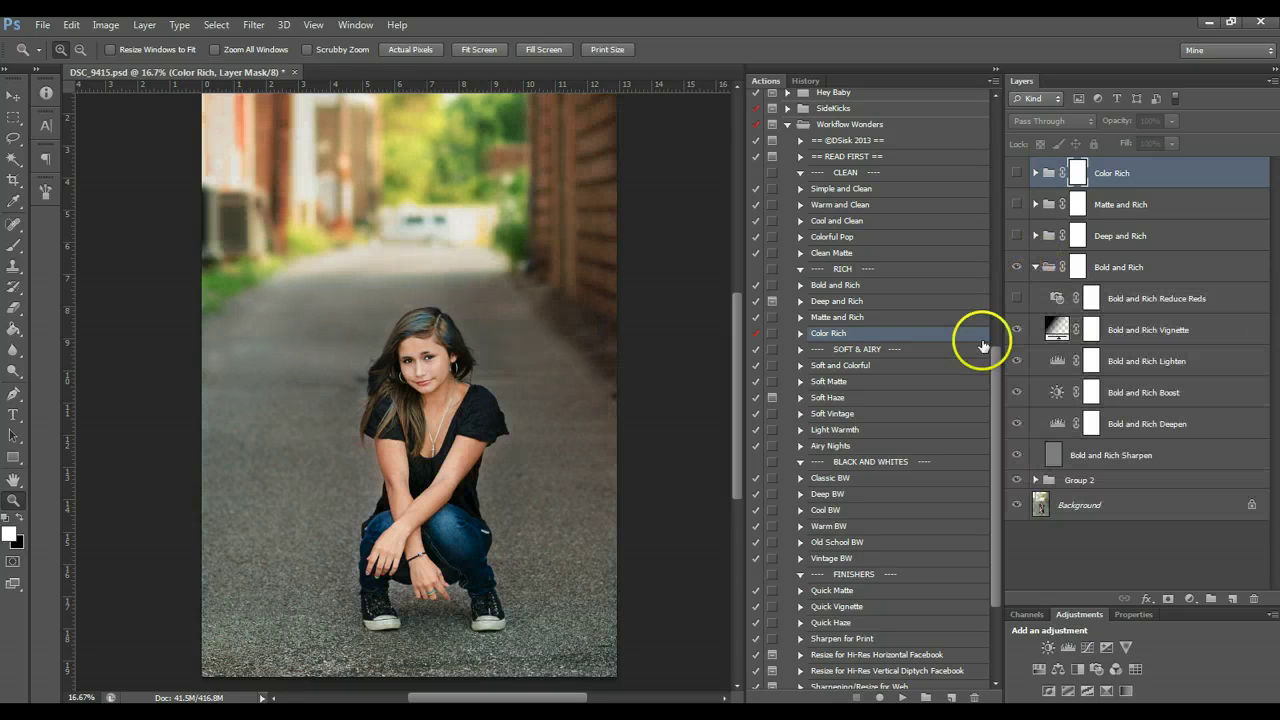
pyautogui.click(1155, 268)
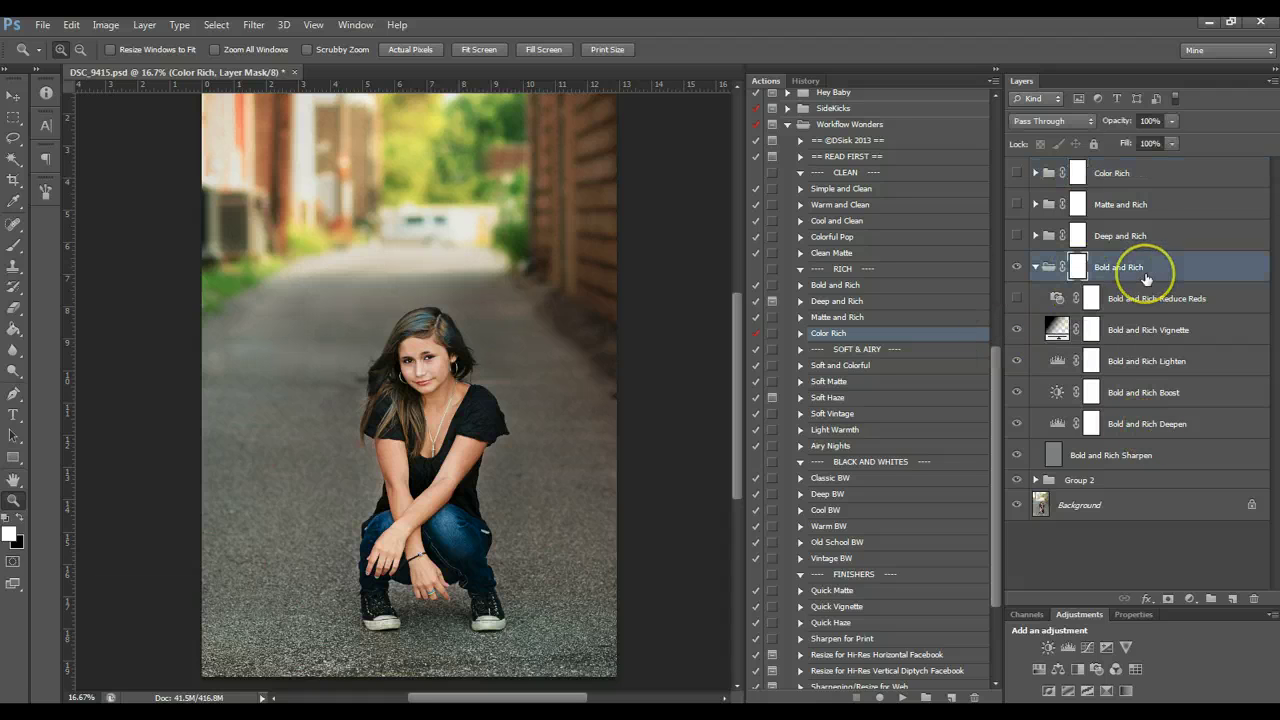
pyautogui.click(1155, 424)
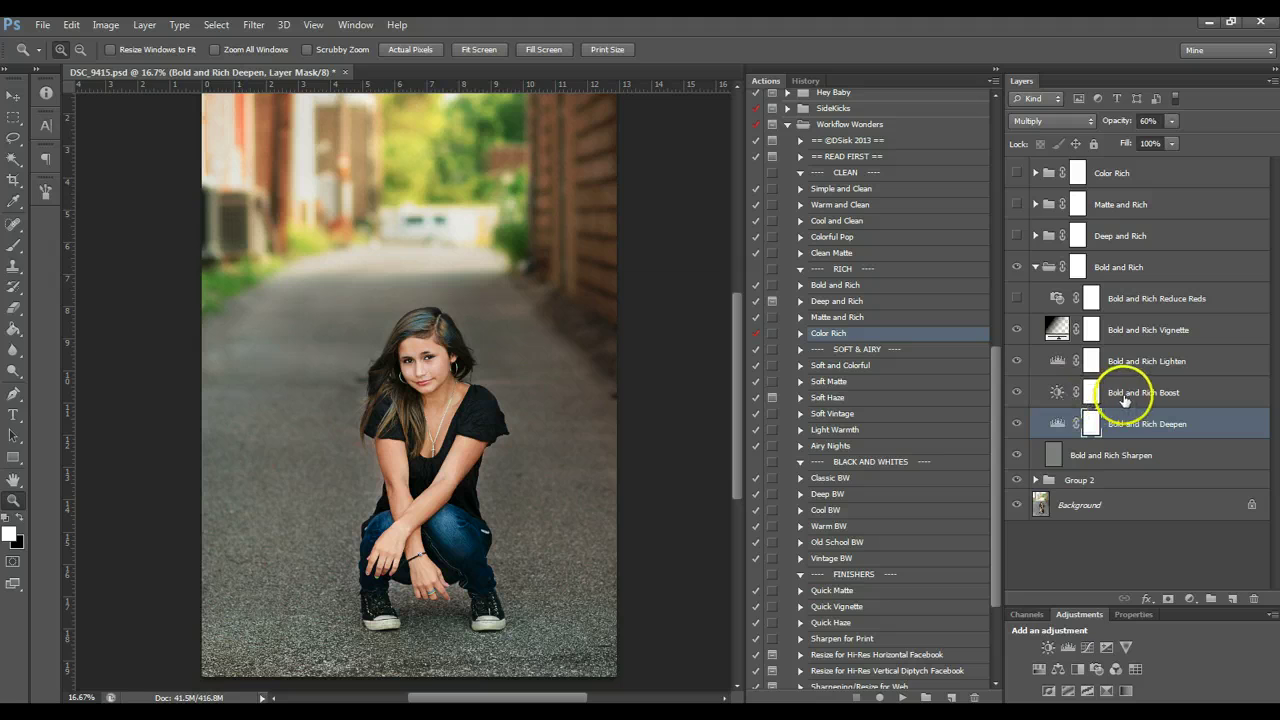
# Select the Bold and Rich Boost layer, and hide and show it to compare its effect
pyautogui.click(1120, 394)
pyautogui.click(1015, 394)
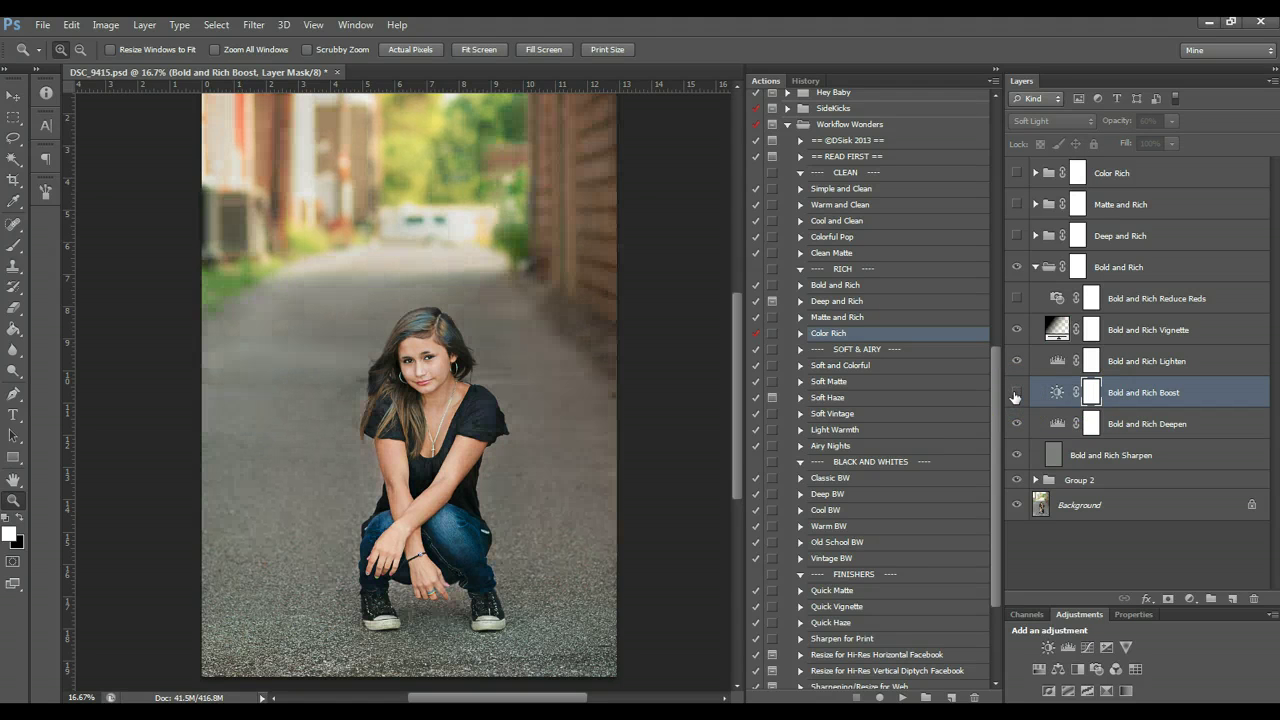
pyautogui.click(1015, 394)
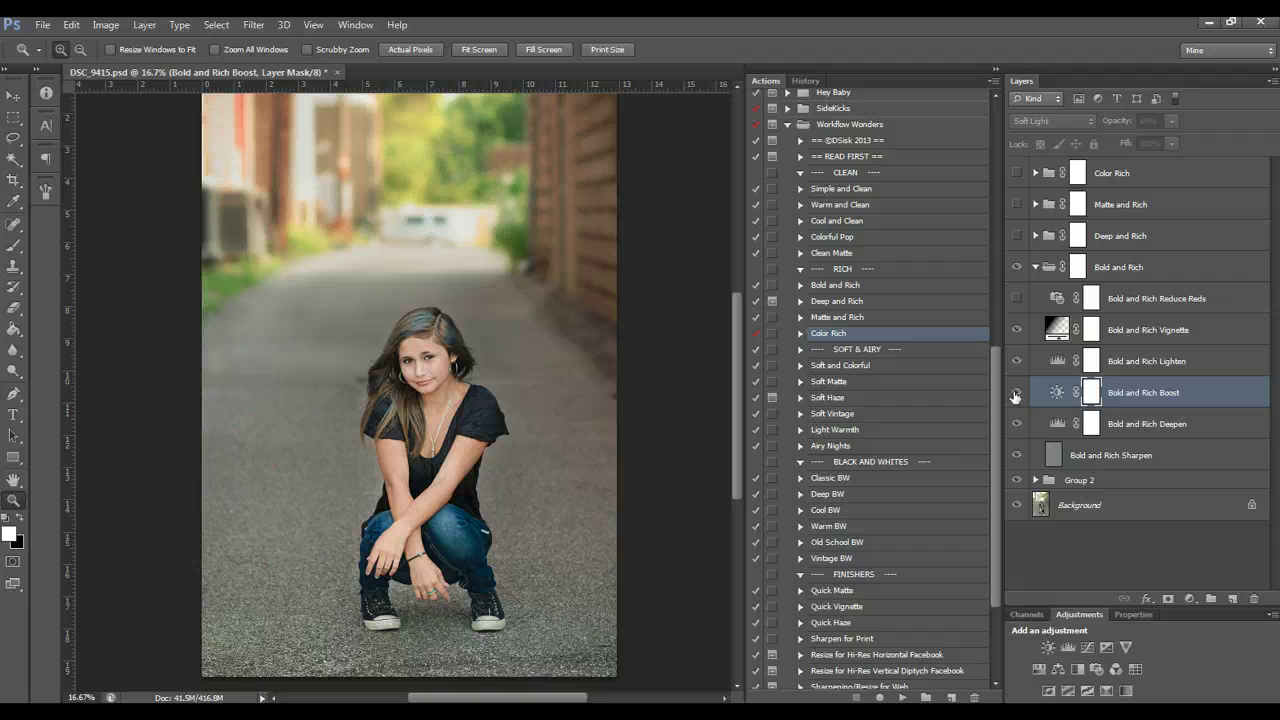
# Hide and show the Bold and Rich Lighten layer, and check the opacity of the Deepen and Lighten layers
pyautogui.click(1121, 363)
pyautogui.click(1017, 361)
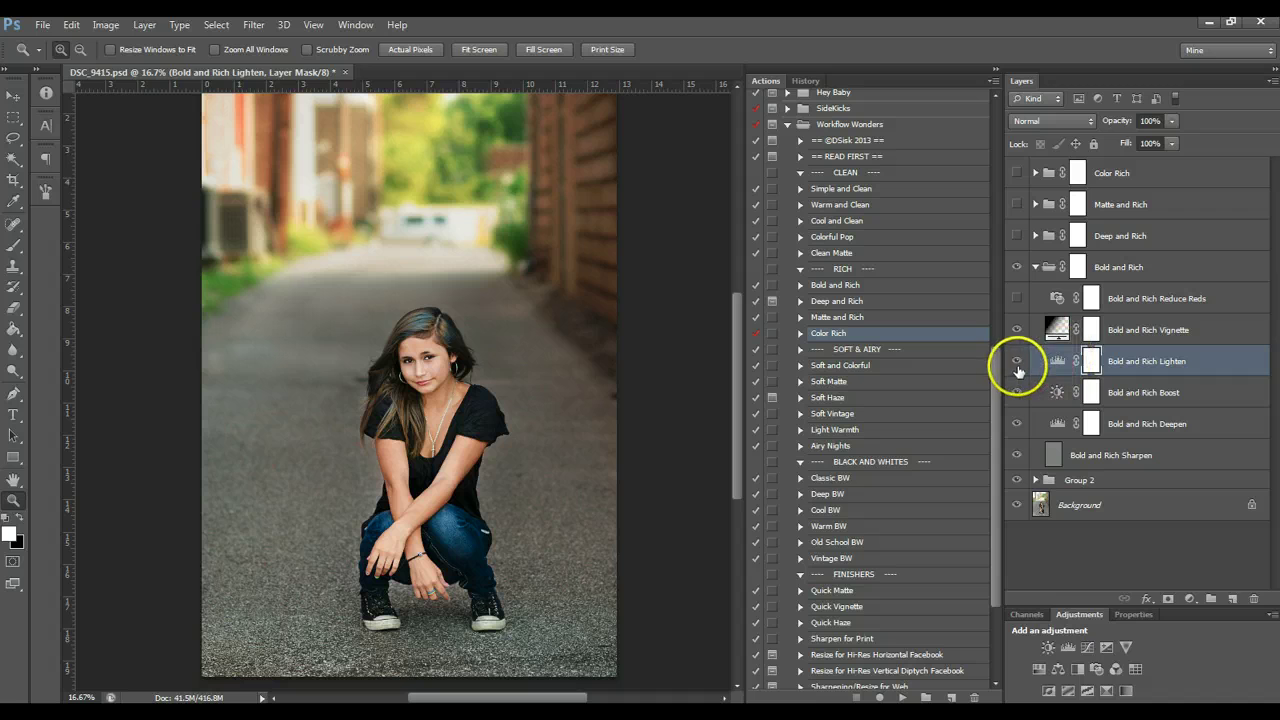
pyautogui.click(1017, 361)
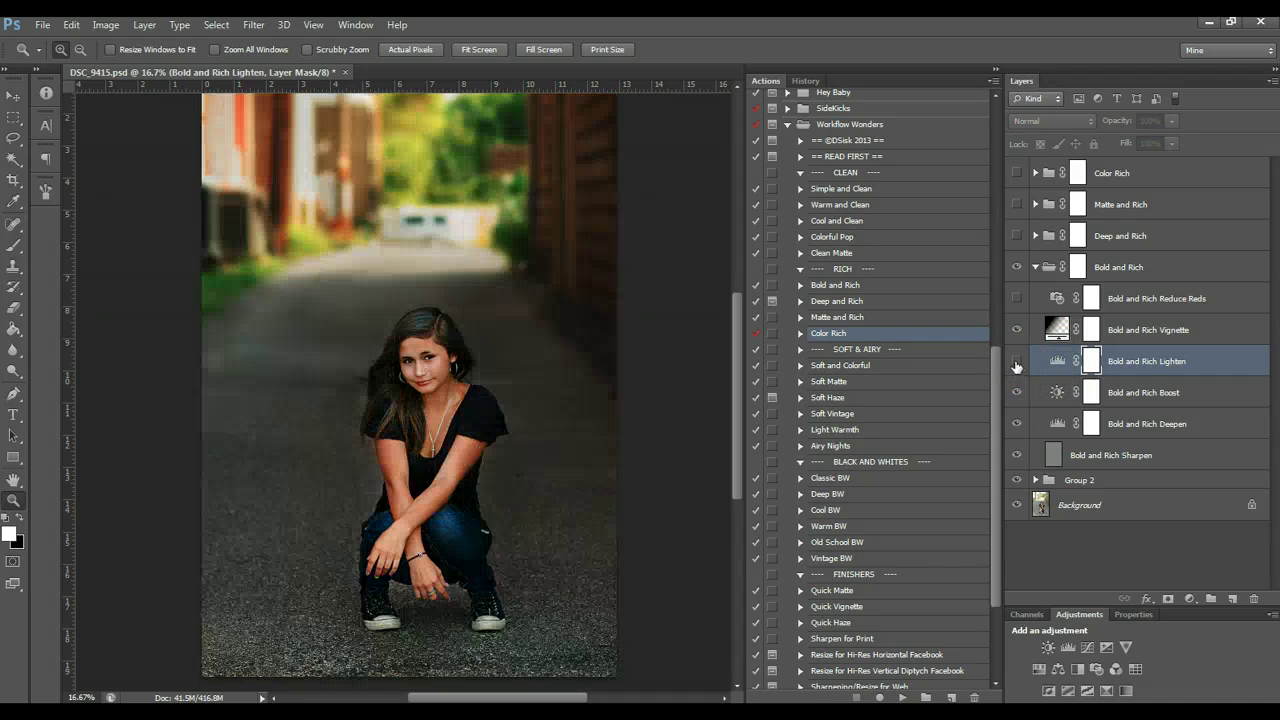
pyautogui.click(1017, 361)
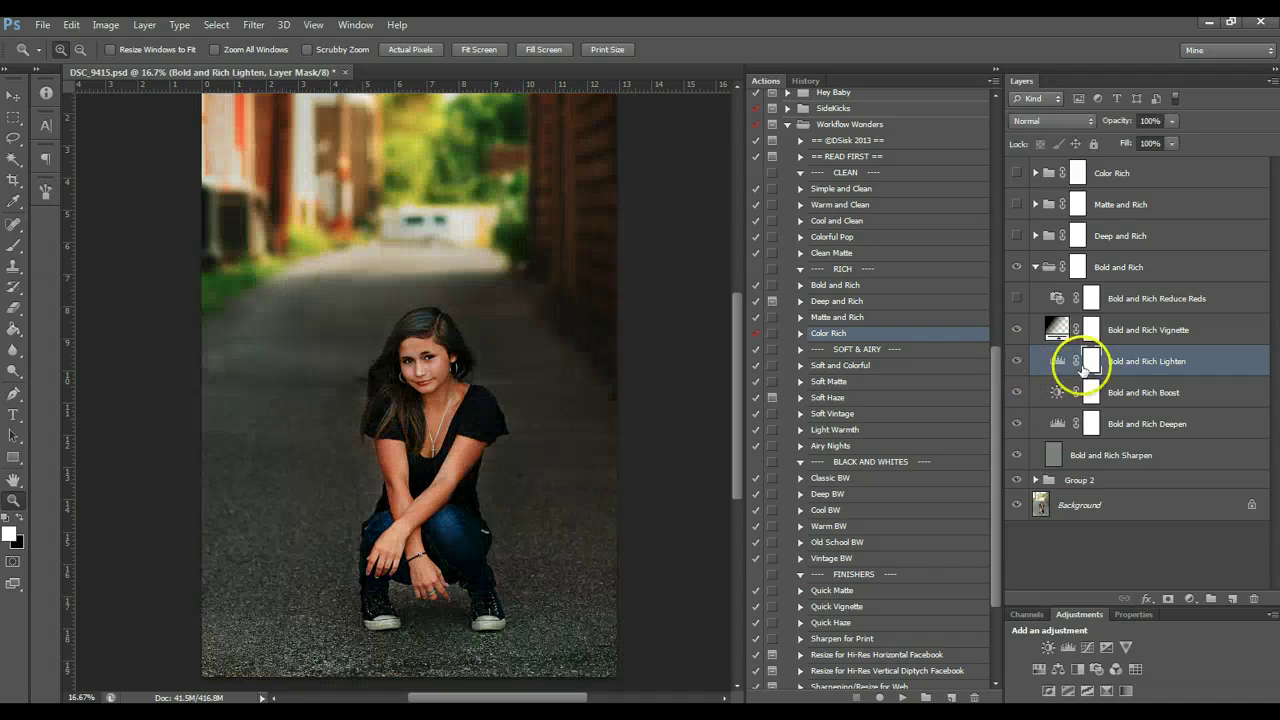
pyautogui.click(1148, 425)
pyautogui.press('6')
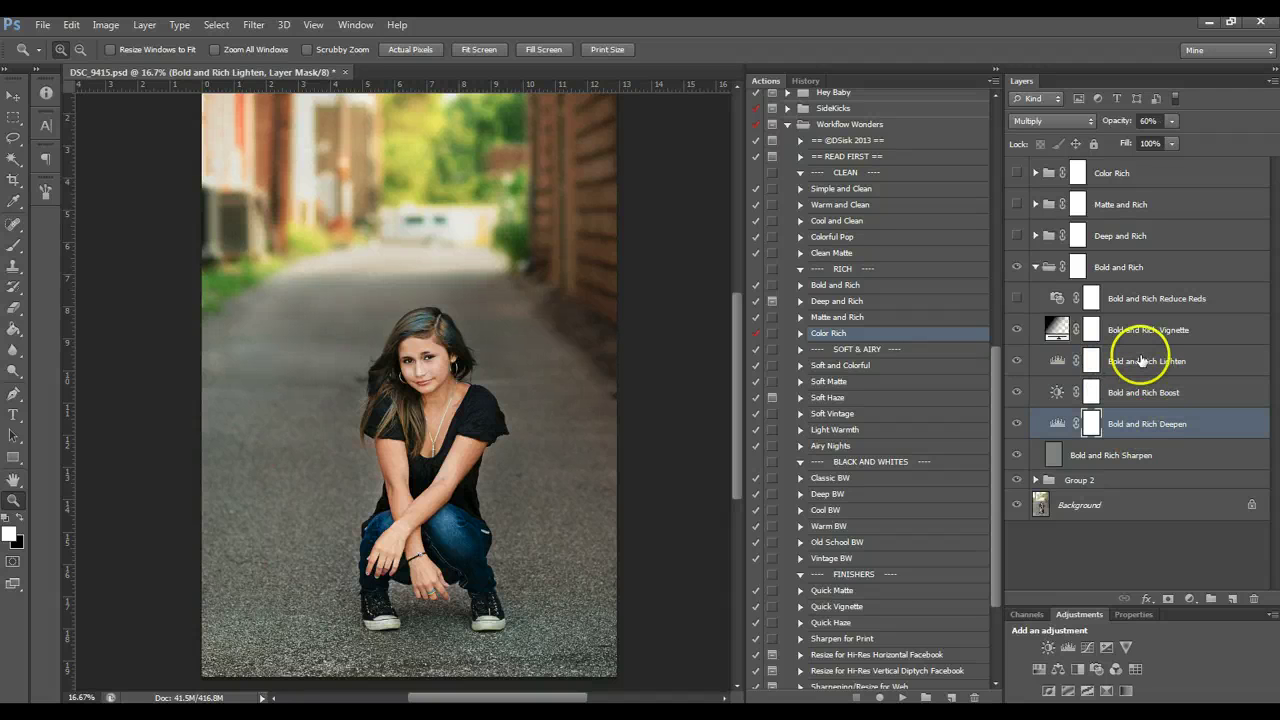
pyautogui.click(1142, 361)
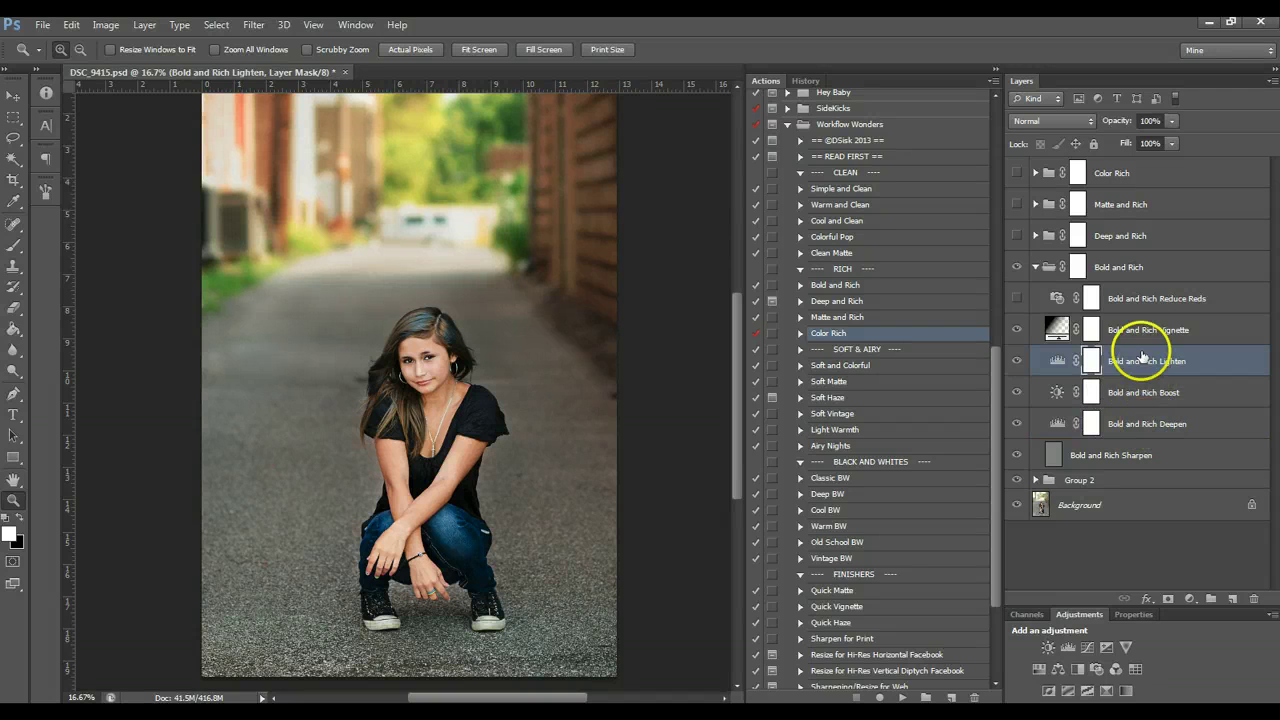
# Hide and show the Bold and Rich Vignette layer to compare it, and turn on the Bold and Rich Reduce Reds layer
pyautogui.click(1016, 331)
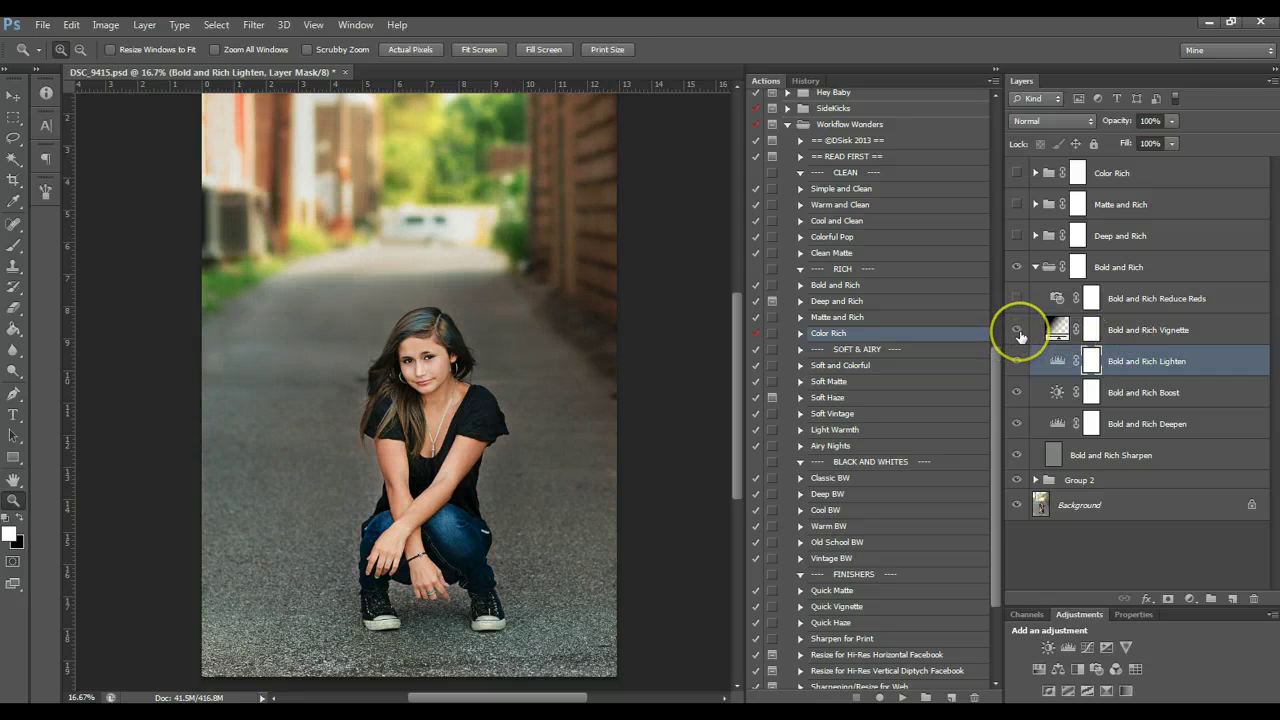
pyautogui.click(1018, 333)
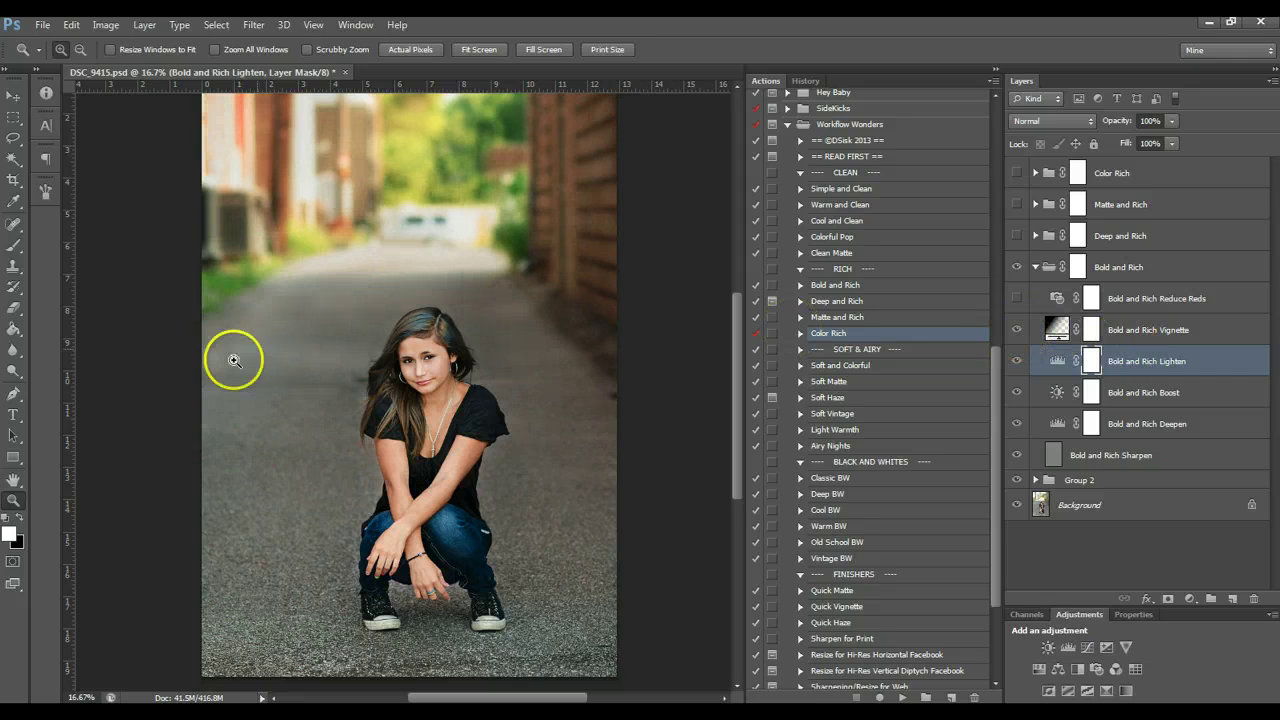
pyautogui.click(1018, 300)
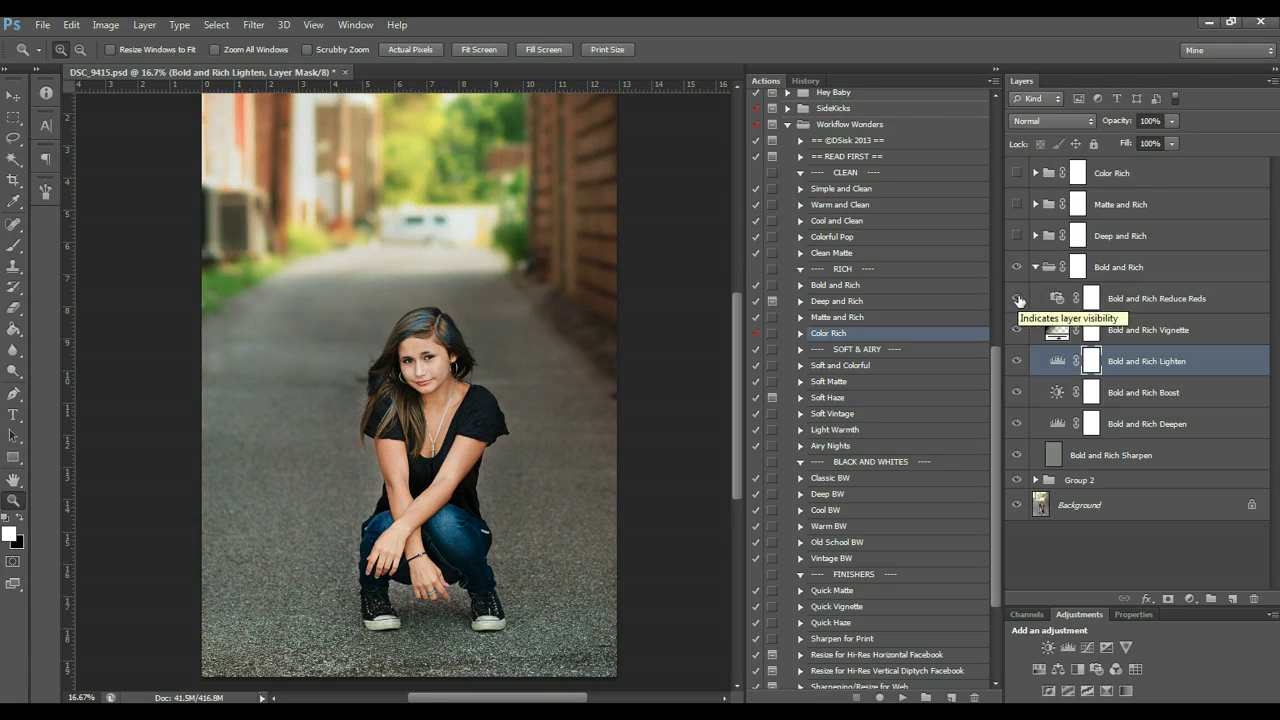
# Select the Bold and Rich Reduce Reds layer, hide and show it to compare its effect, and leave it hidden
pyautogui.click(1143, 293)
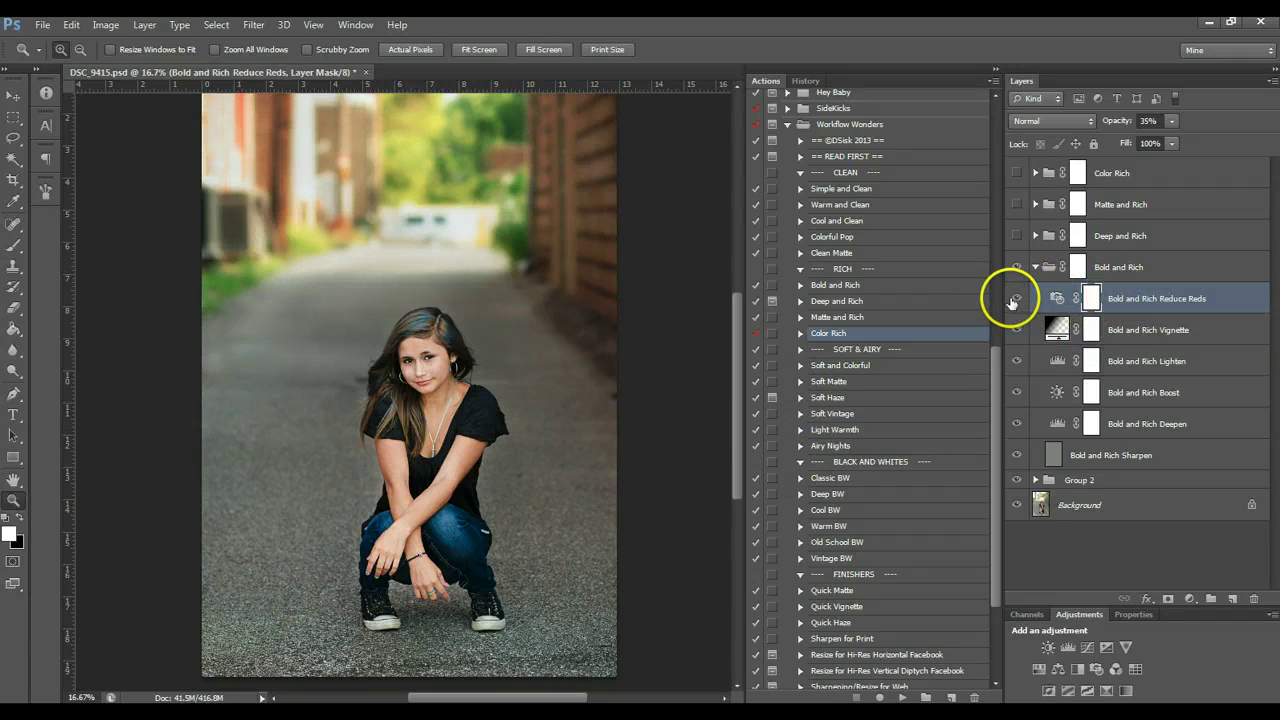
pyautogui.click(1018, 300)
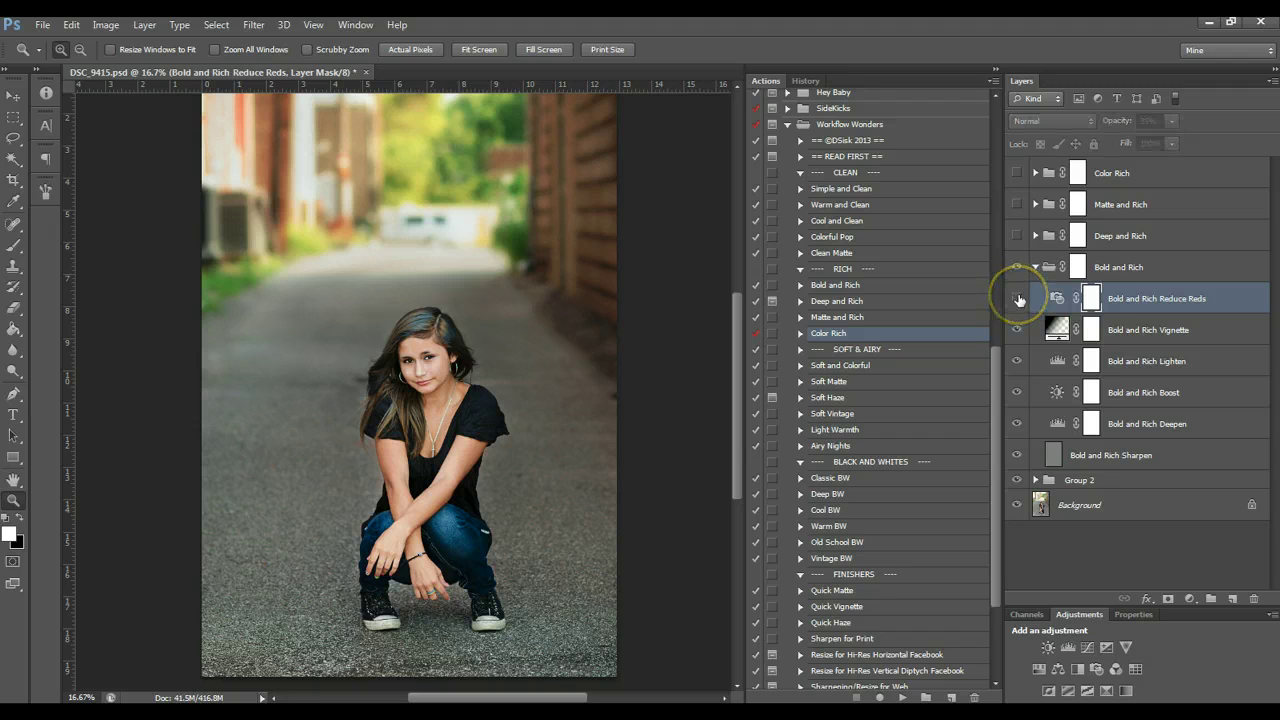
pyautogui.click(1017, 298)
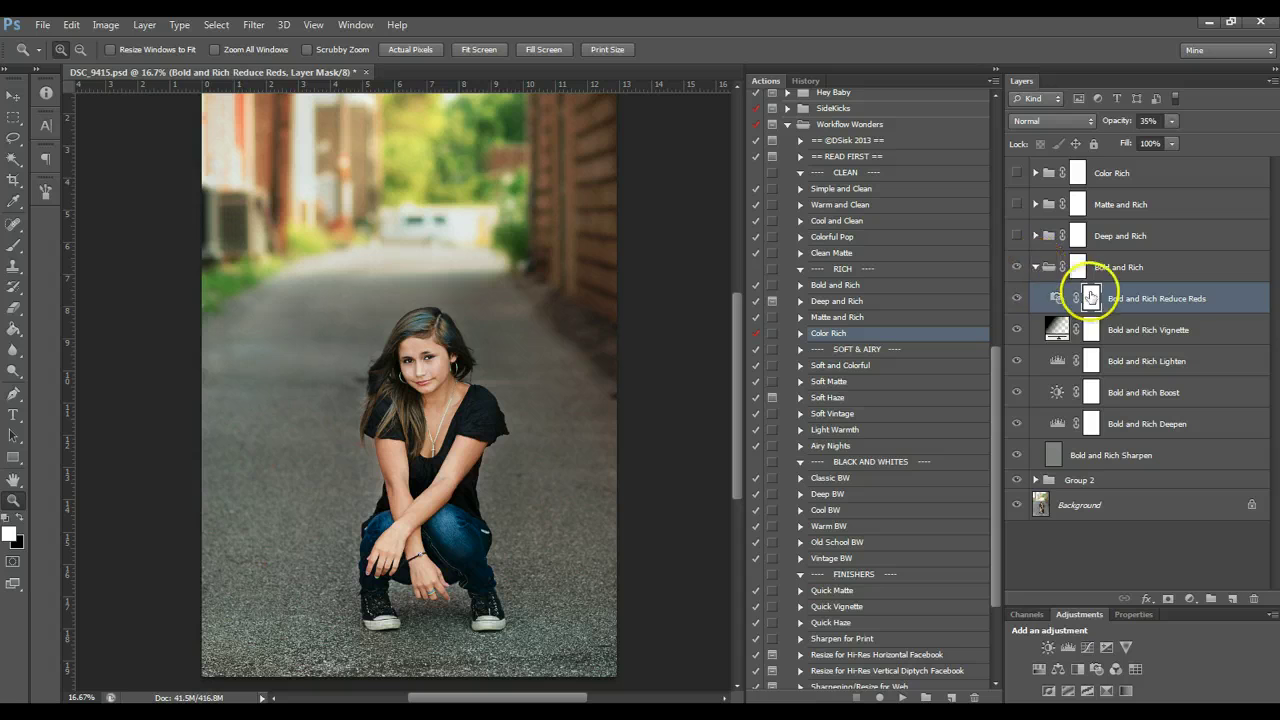
pyautogui.click(1018, 300)
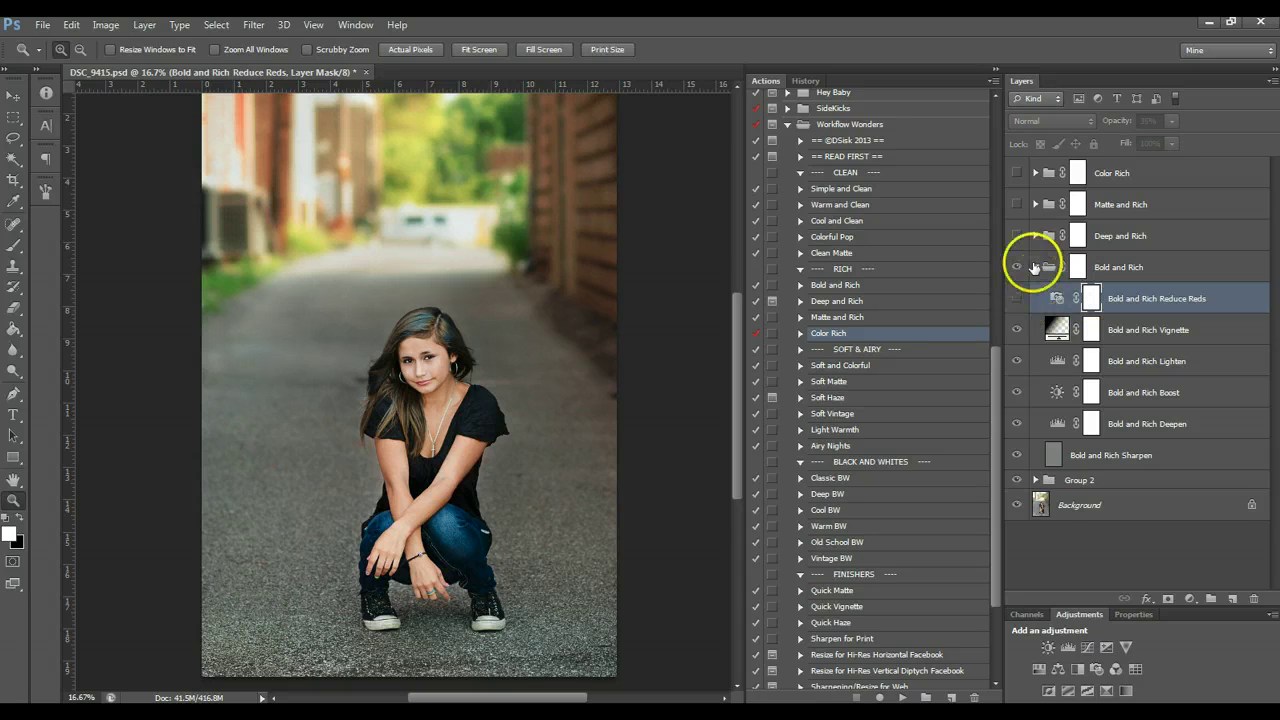
# Collapse and hide the Bold and Rich group, and show the Deep and Rich group instead
pyautogui.click(1035, 267)
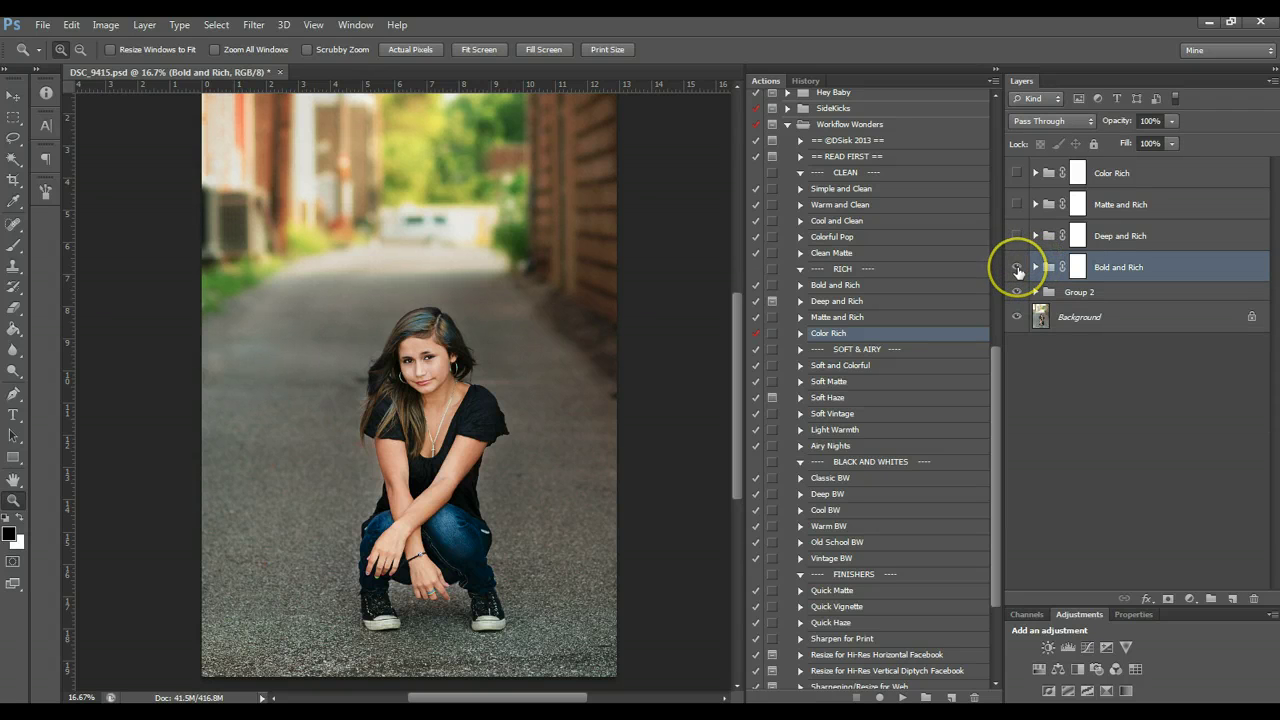
pyautogui.click(1016, 268)
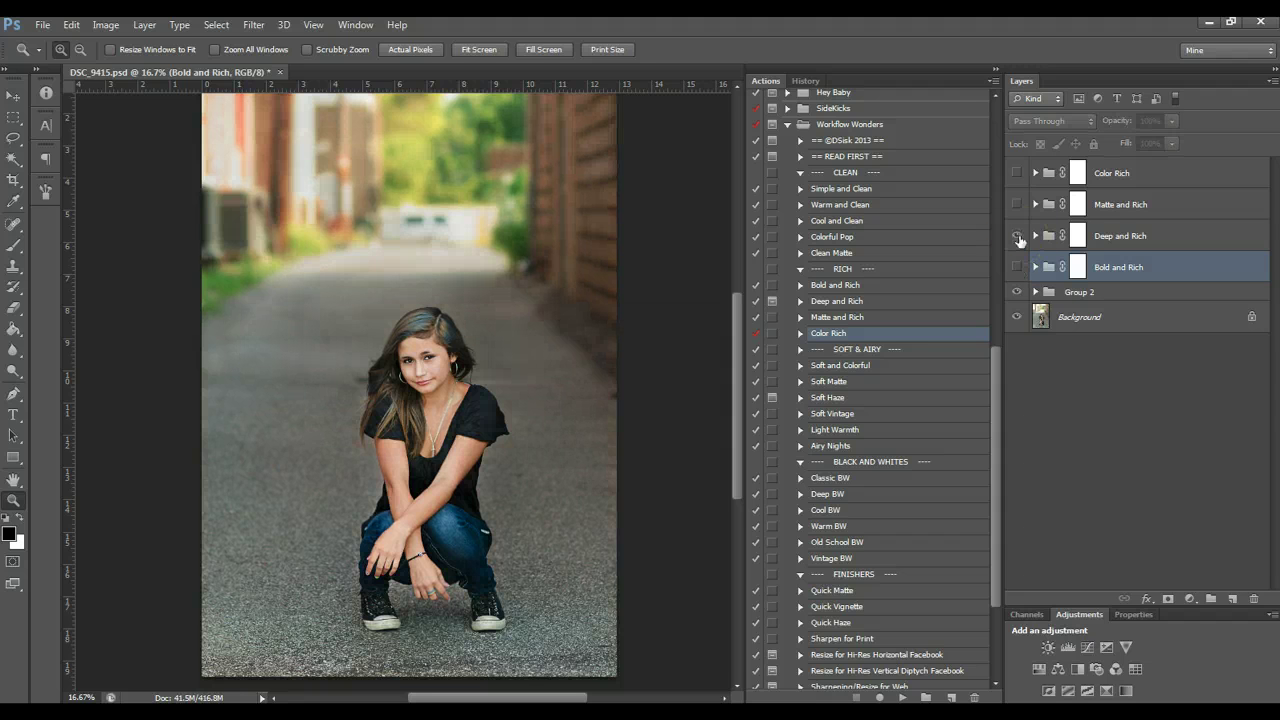
pyautogui.click(1017, 236)
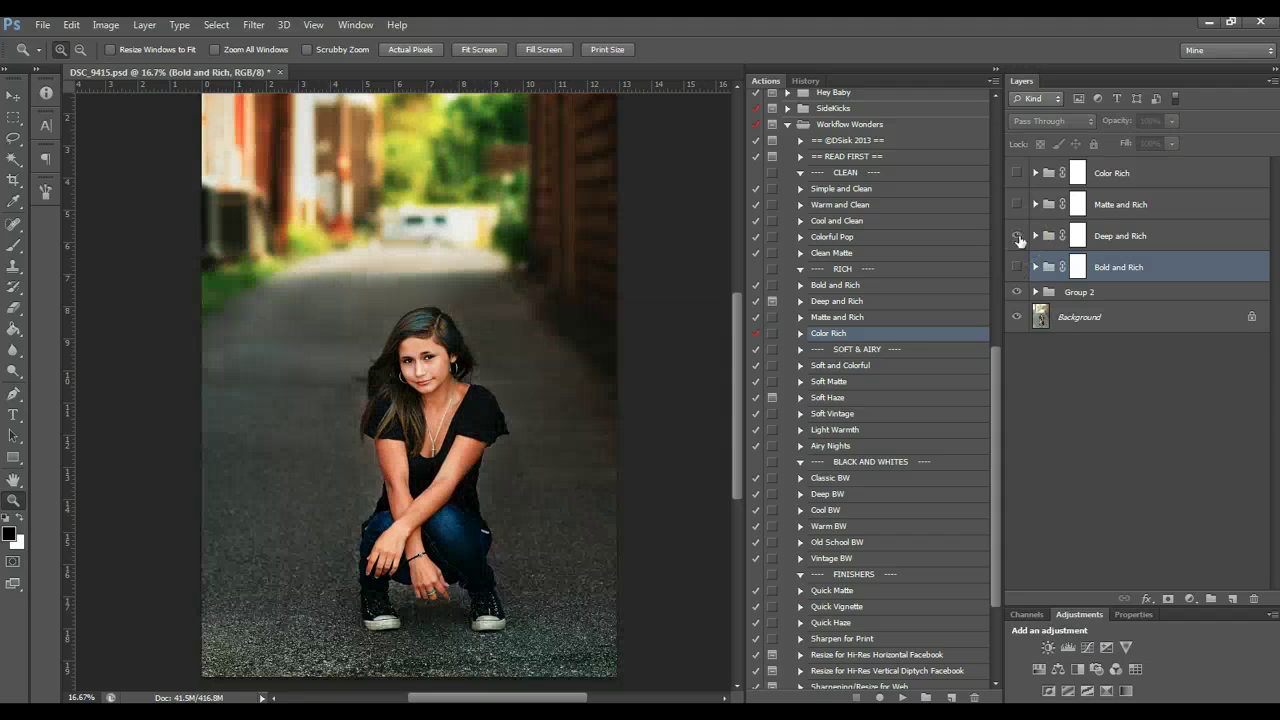
# Read the Stop message recorded in the Deep and Rich action, cancel it without changes, and collapse the action
pyautogui.click(800, 301)
pyautogui.doubleClick(820, 317)
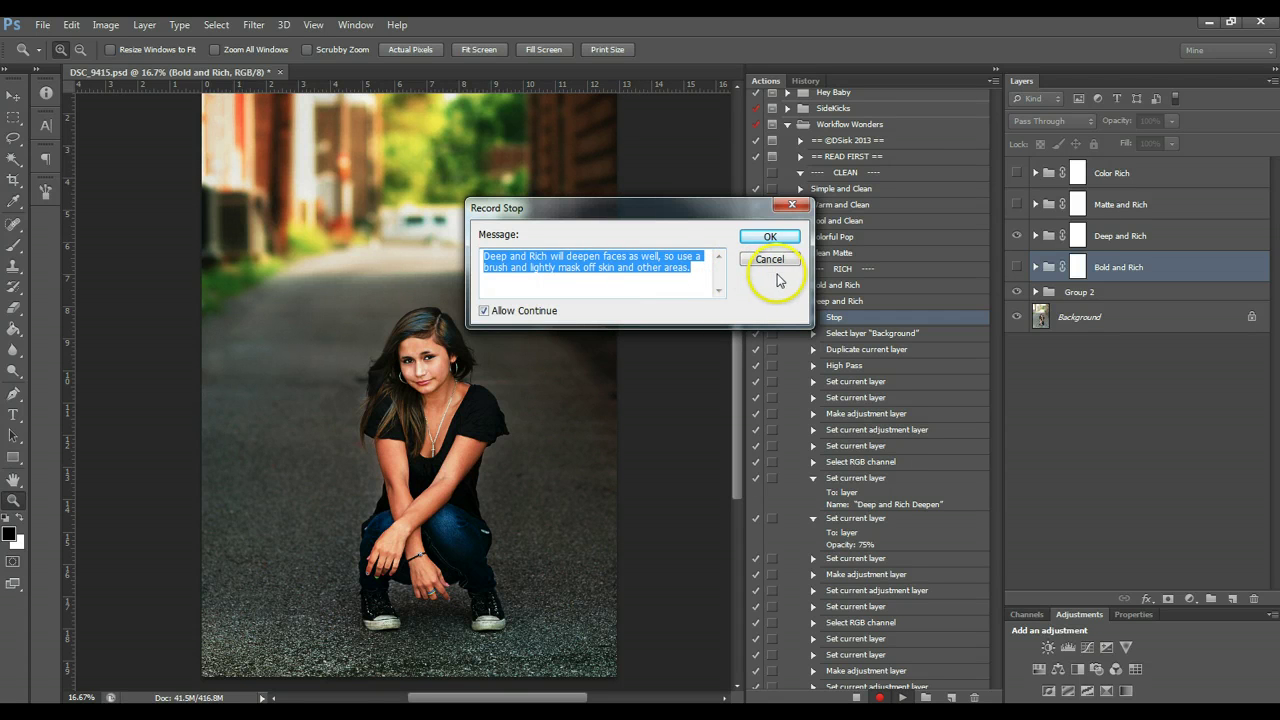
pyautogui.click(772, 259)
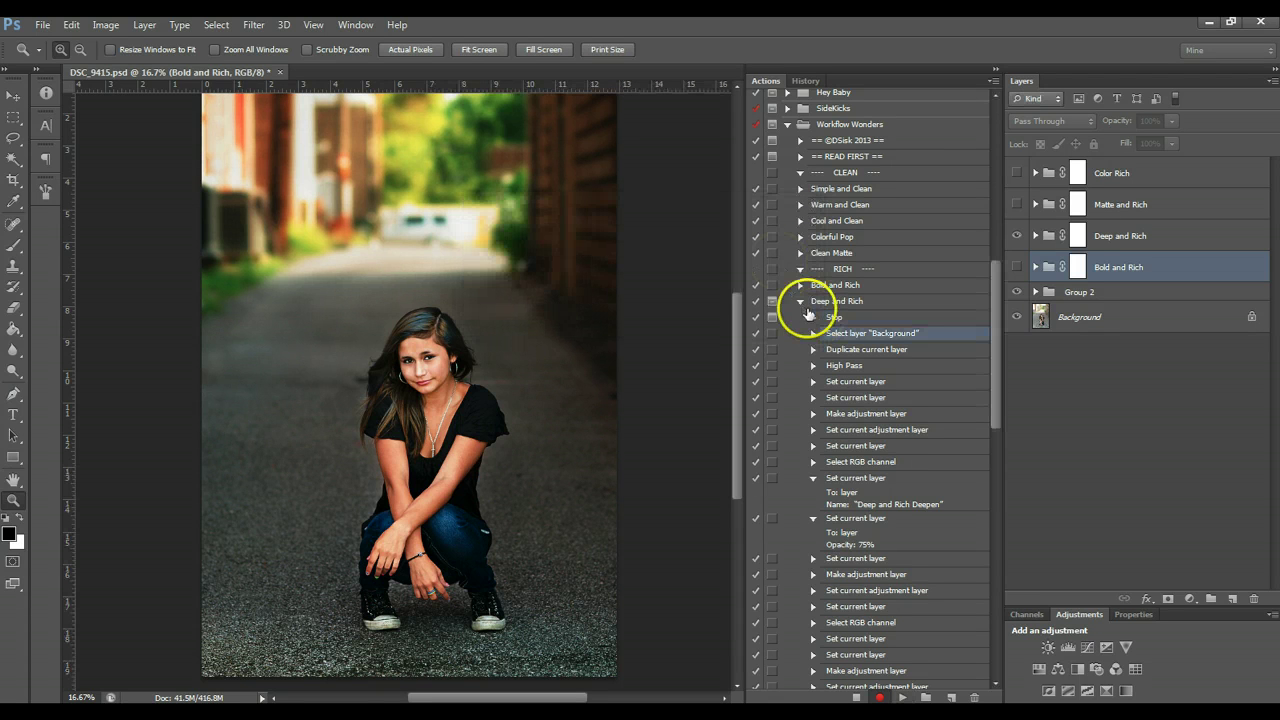
pyautogui.click(800, 301)
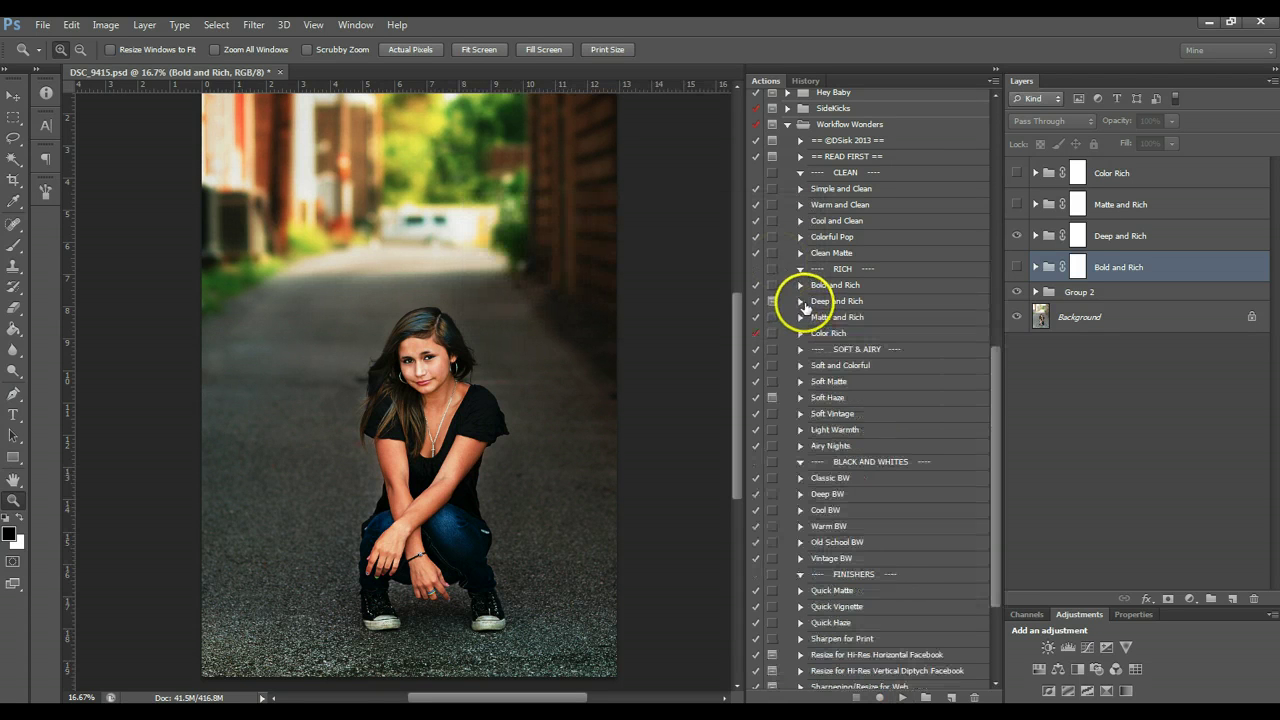
# Target the Deep and Rich group with the Brush tool, using black paint, a size of 298 px and 30% brush opacity
pyautogui.click(1068, 240)
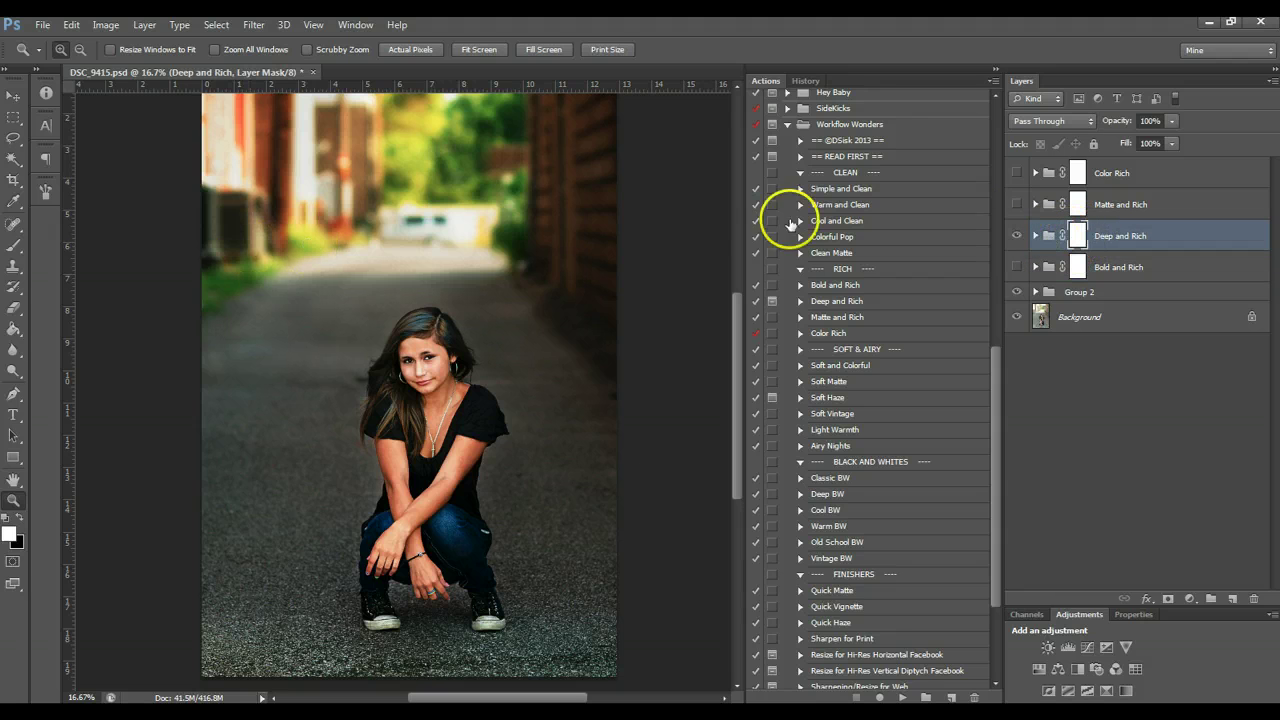
pyautogui.click(13, 245)
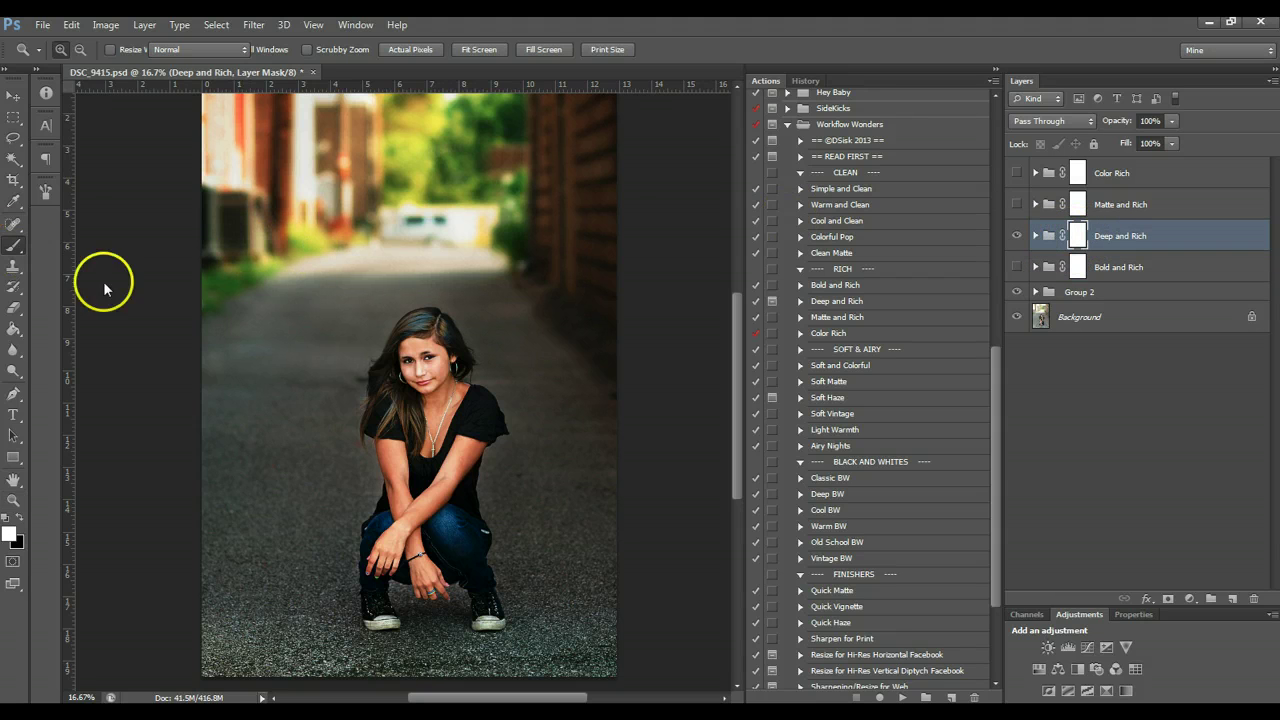
pyautogui.click(20, 518)
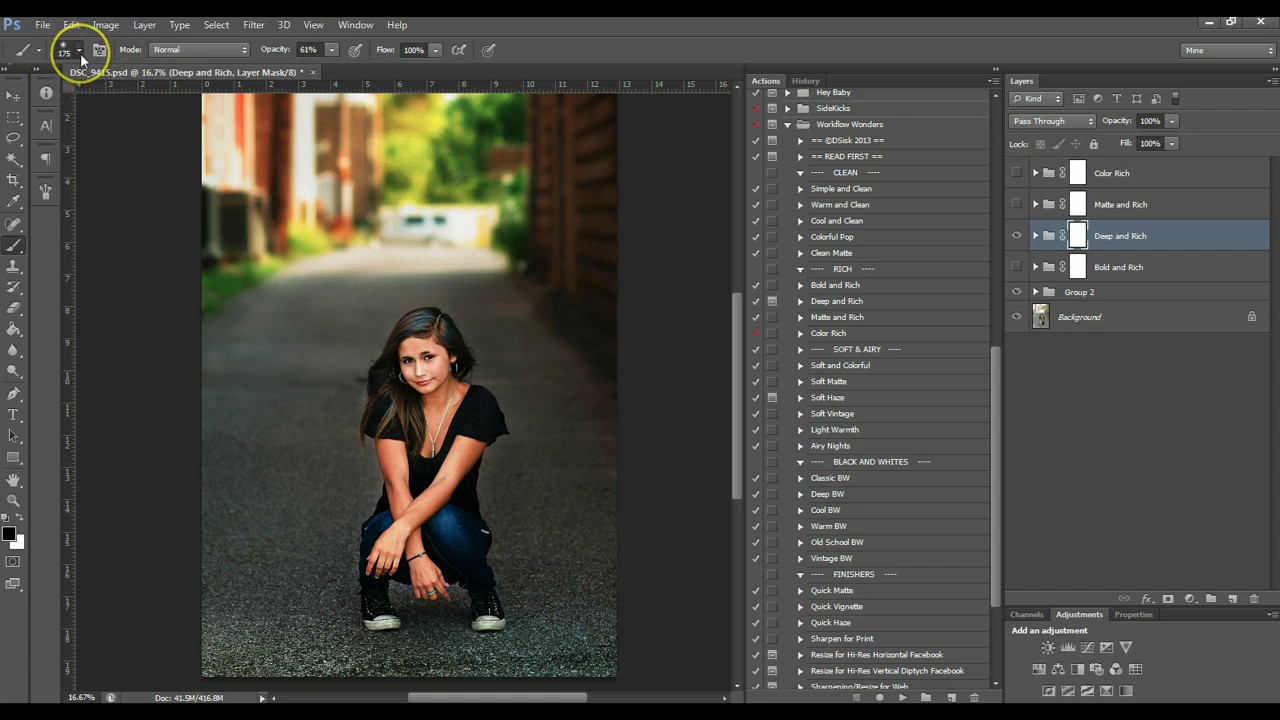
pyautogui.click(80, 53)
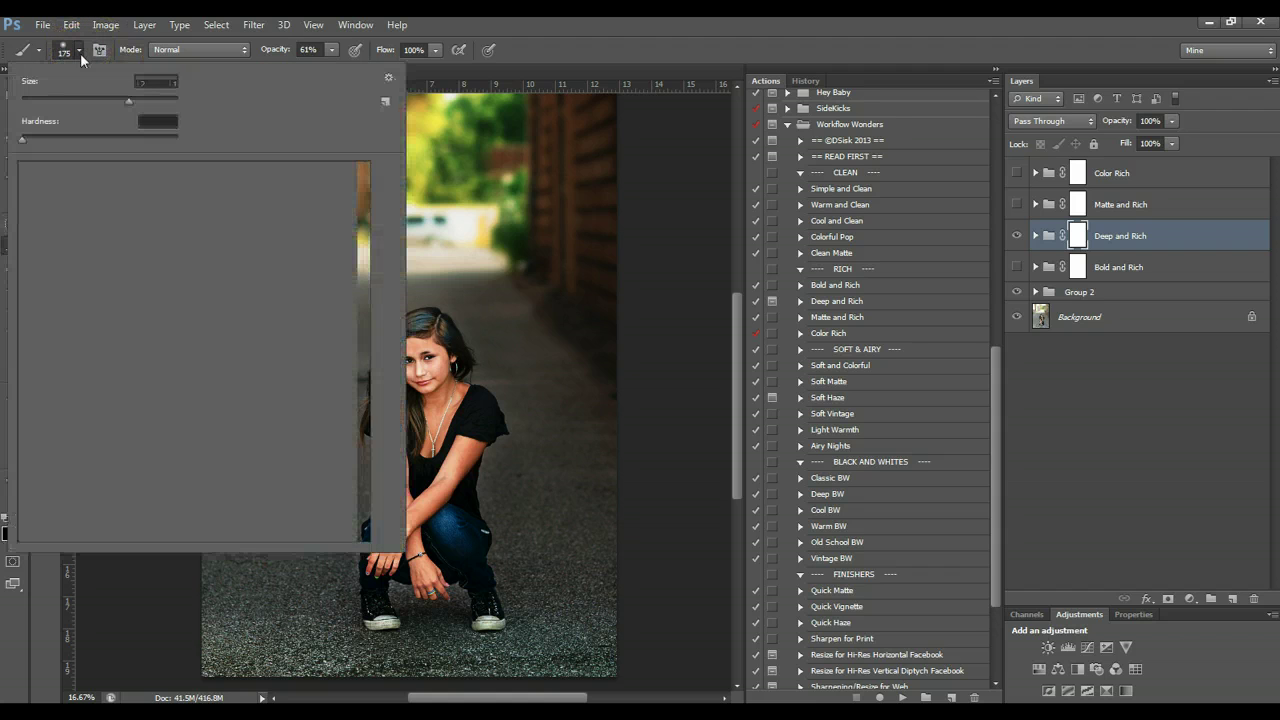
pyautogui.click(148, 106)
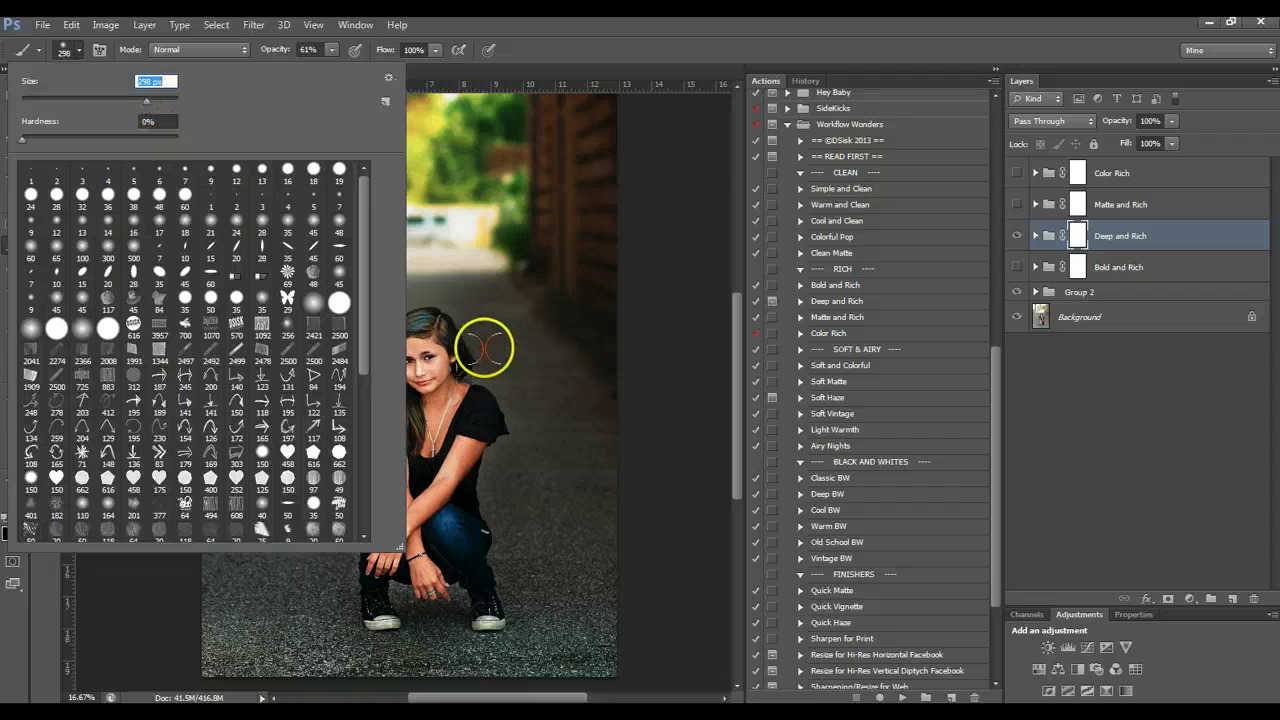
pyautogui.click(1109, 233)
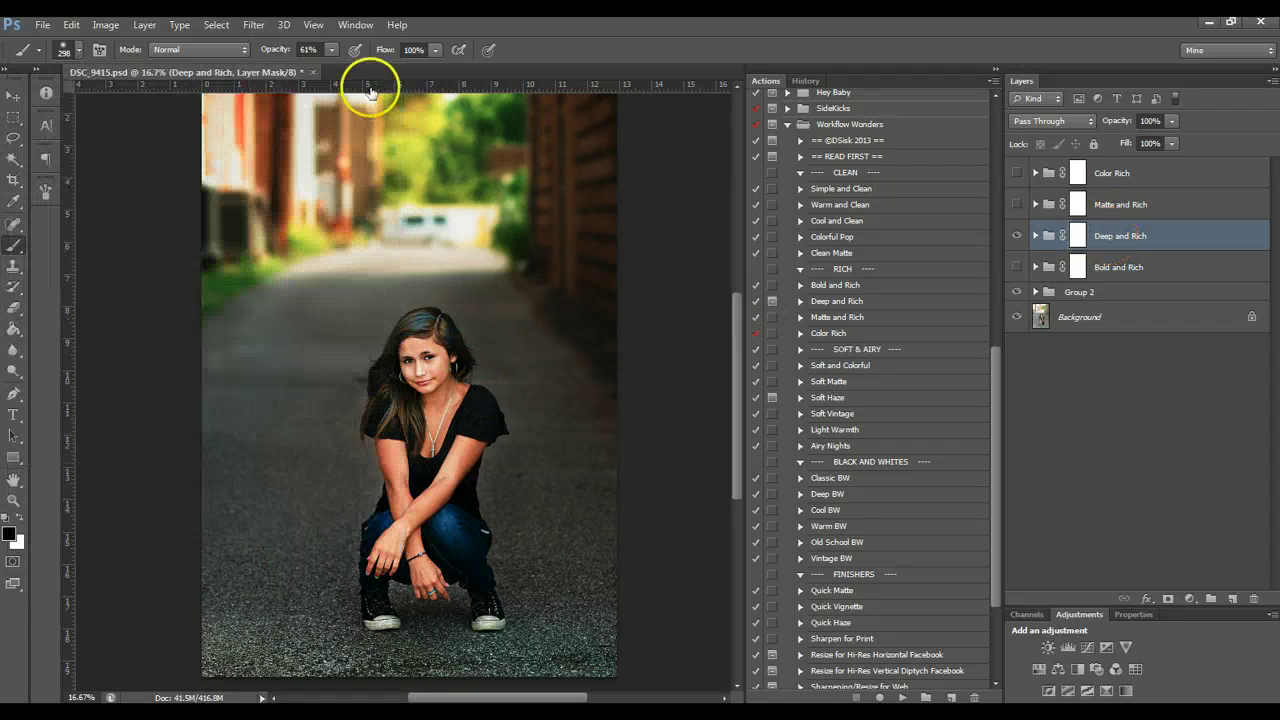
pyautogui.click(331, 49)
pyautogui.moveTo(310, 71); pyautogui.dragTo(306, 68)
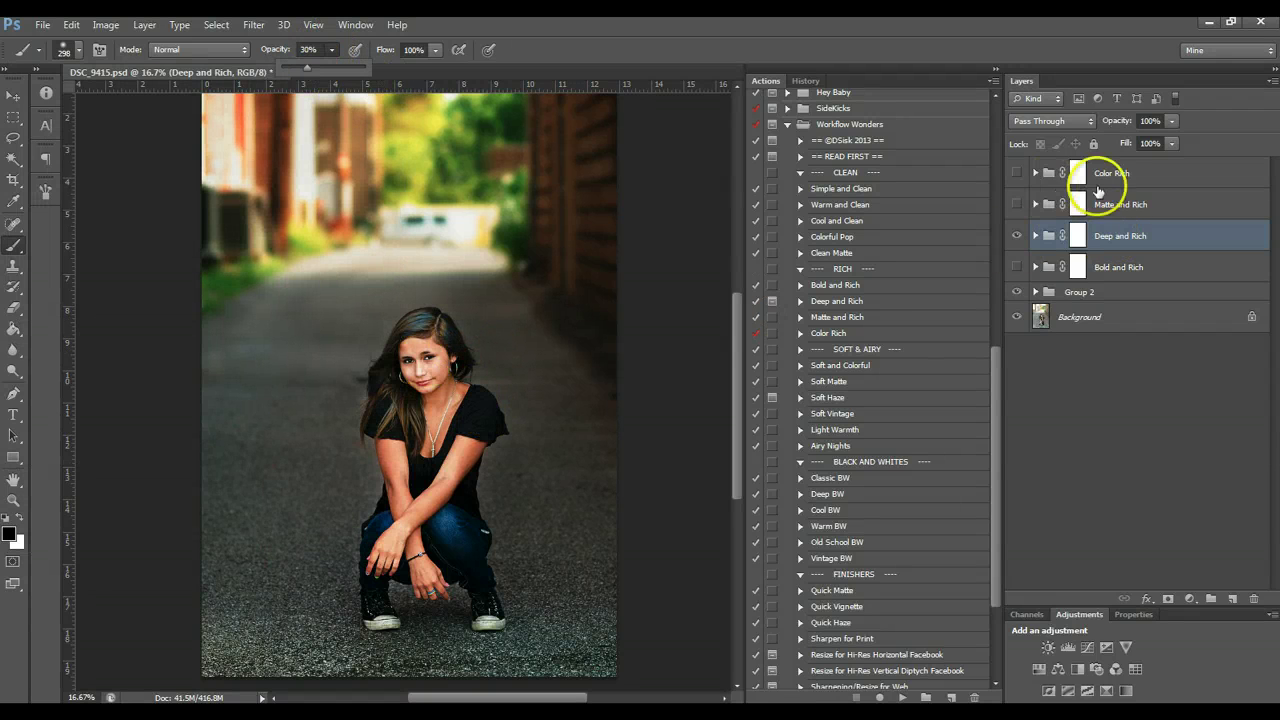
# Select the Deep and Rich group's mask and lightly paint off the effect over the girl's face, arms and hands
pyautogui.click(1070, 240)
pyautogui.click(1072, 238)
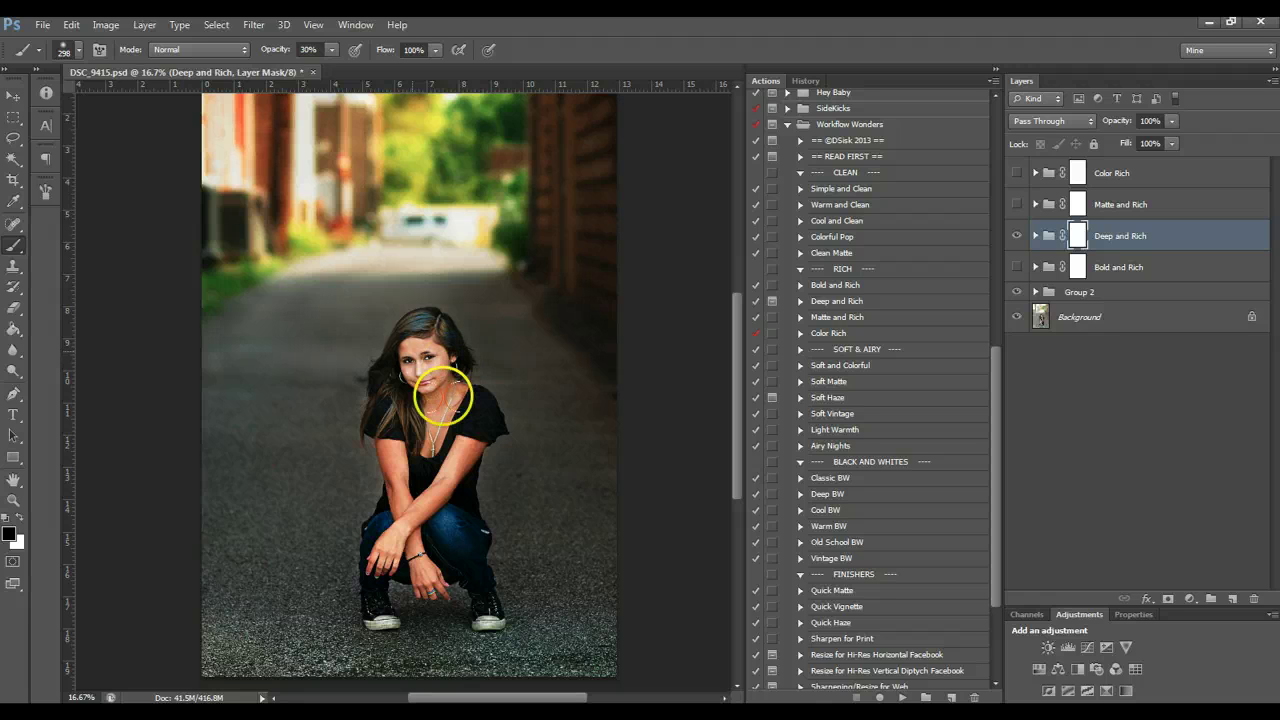
pyautogui.click(388, 452)
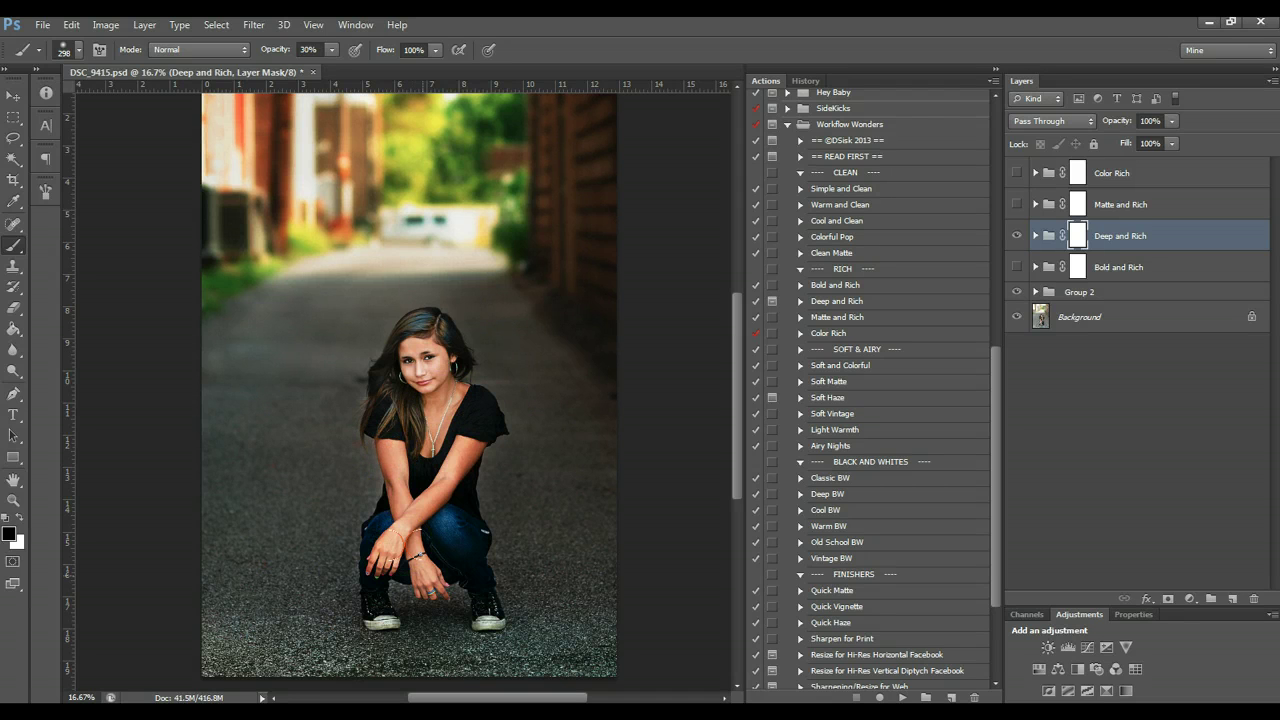
pyautogui.moveTo(428, 578)
pyautogui.mouseDown()
pyautogui.moveTo(386, 563)
pyautogui.moveTo(428, 580)
pyautogui.moveTo(418, 512)
pyautogui.moveTo(400, 523)
pyautogui.moveTo(471, 449)
pyautogui.moveTo(458, 470)
pyautogui.mouseUp()
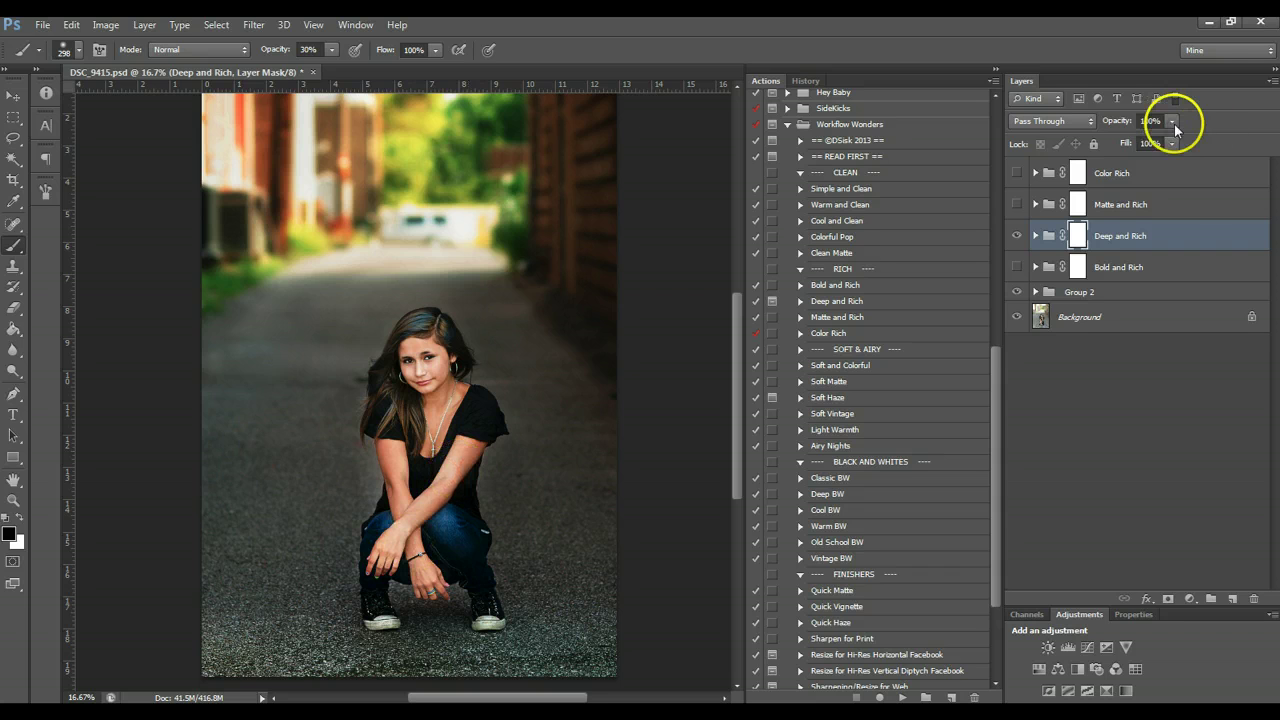
# Reduce the Deep and Rich group's opacity to 76% and touch up its mask around the legs
pyautogui.moveTo(1173, 122); pyautogui.dragTo(1160, 142)
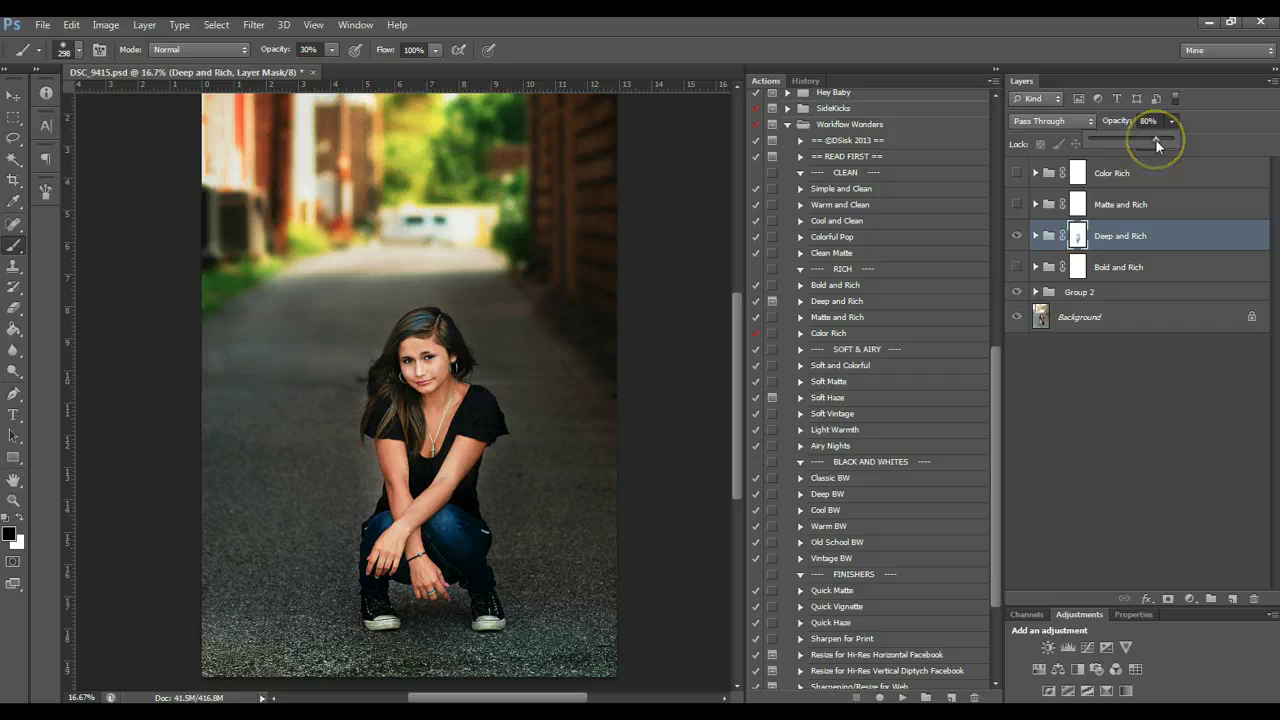
pyautogui.moveTo(1155, 139); pyautogui.dragTo(1153, 139)
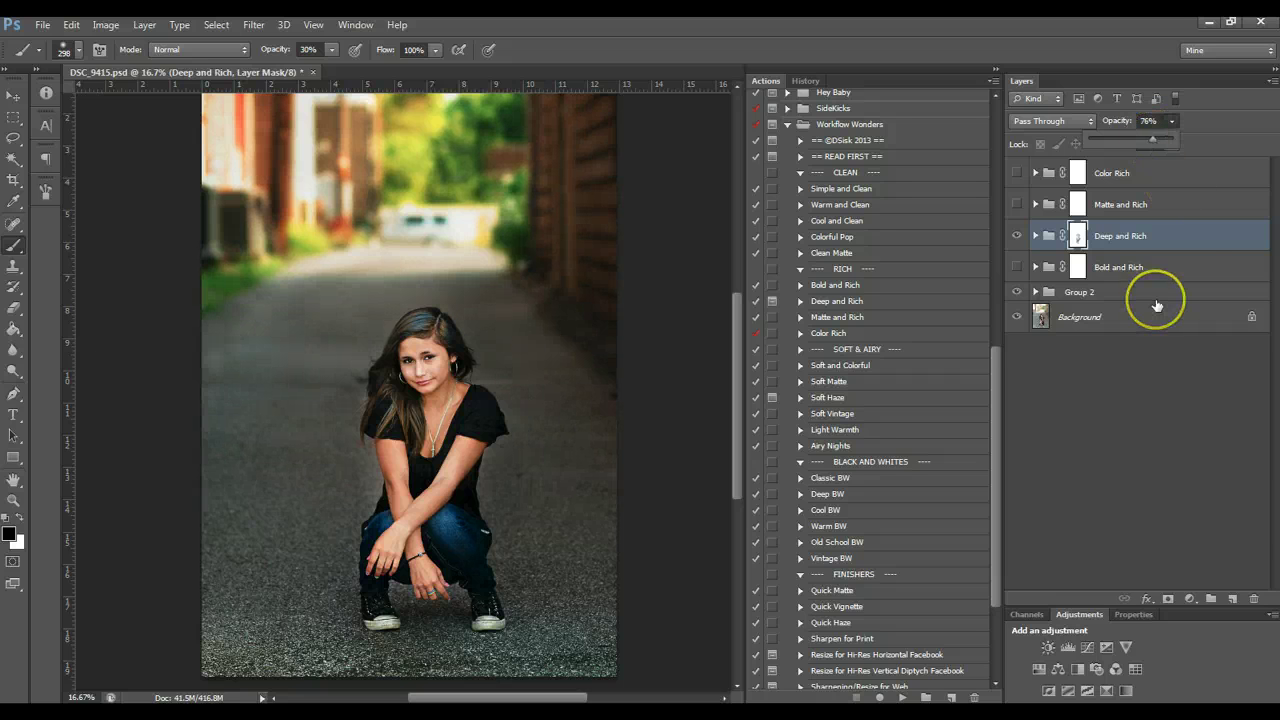
pyautogui.moveTo(466, 552); pyautogui.dragTo(452, 560)
# Hide and show the Deep and Rich group to compare the image before and after
pyautogui.click(1015, 237)
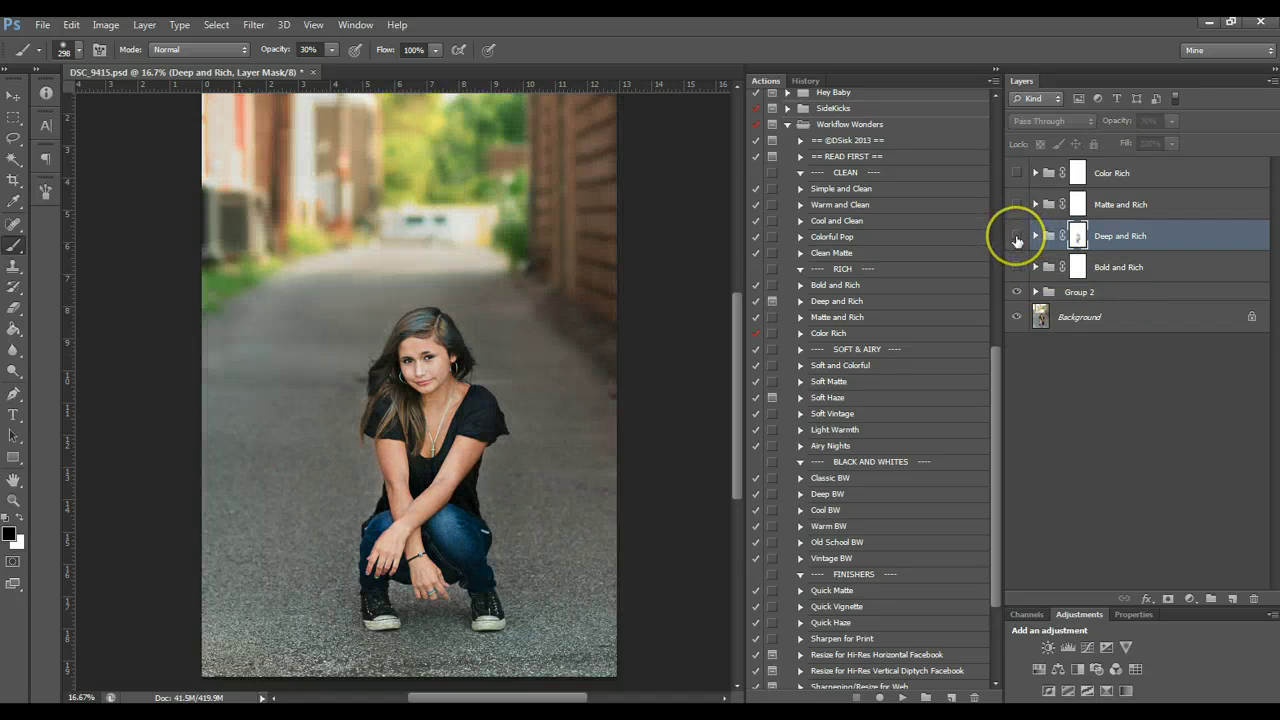
pyautogui.click(1016, 239)
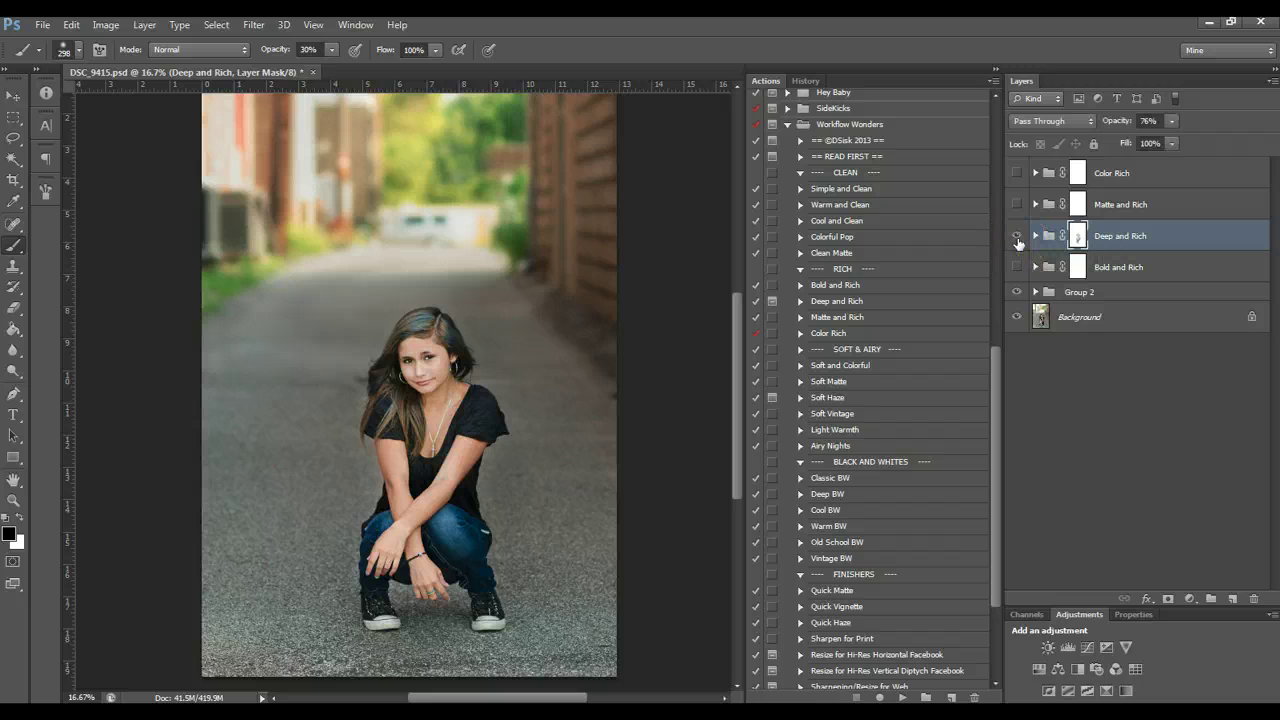
pyautogui.click(1017, 240)
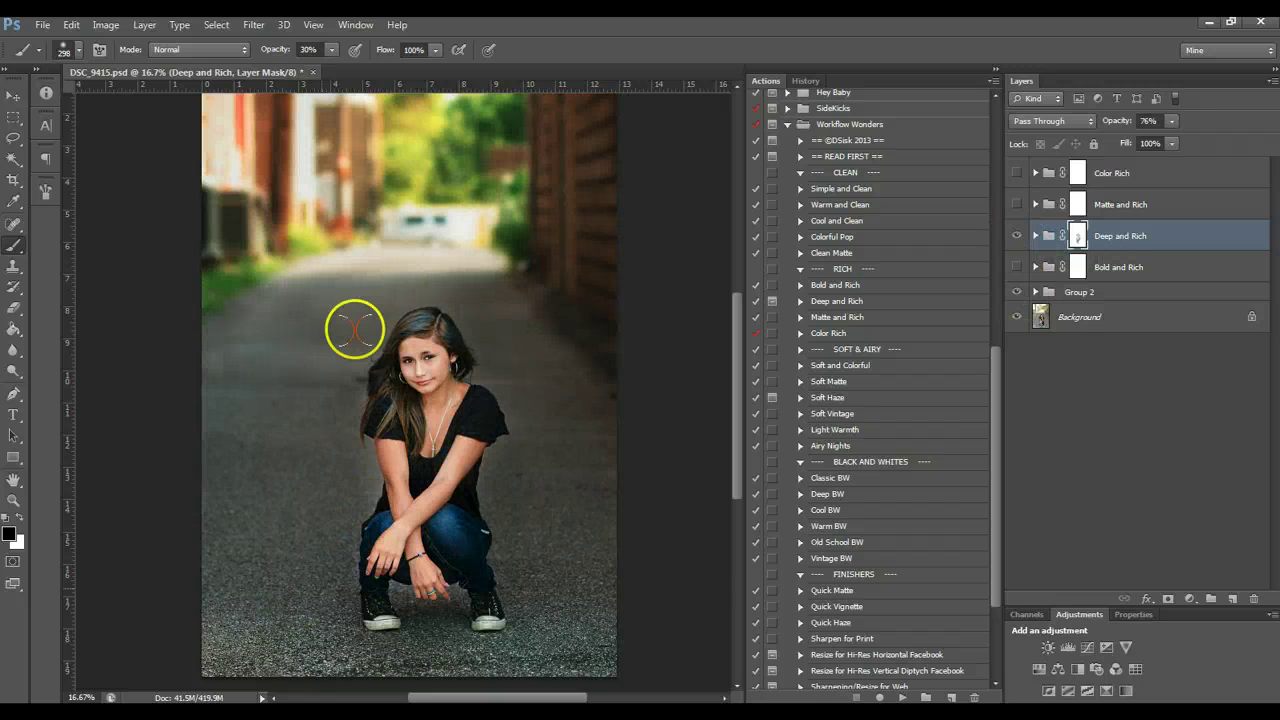
# Expand the Deep and Rich group and check the settings of its Deepen and Lighten layers
pyautogui.click(1035, 236)
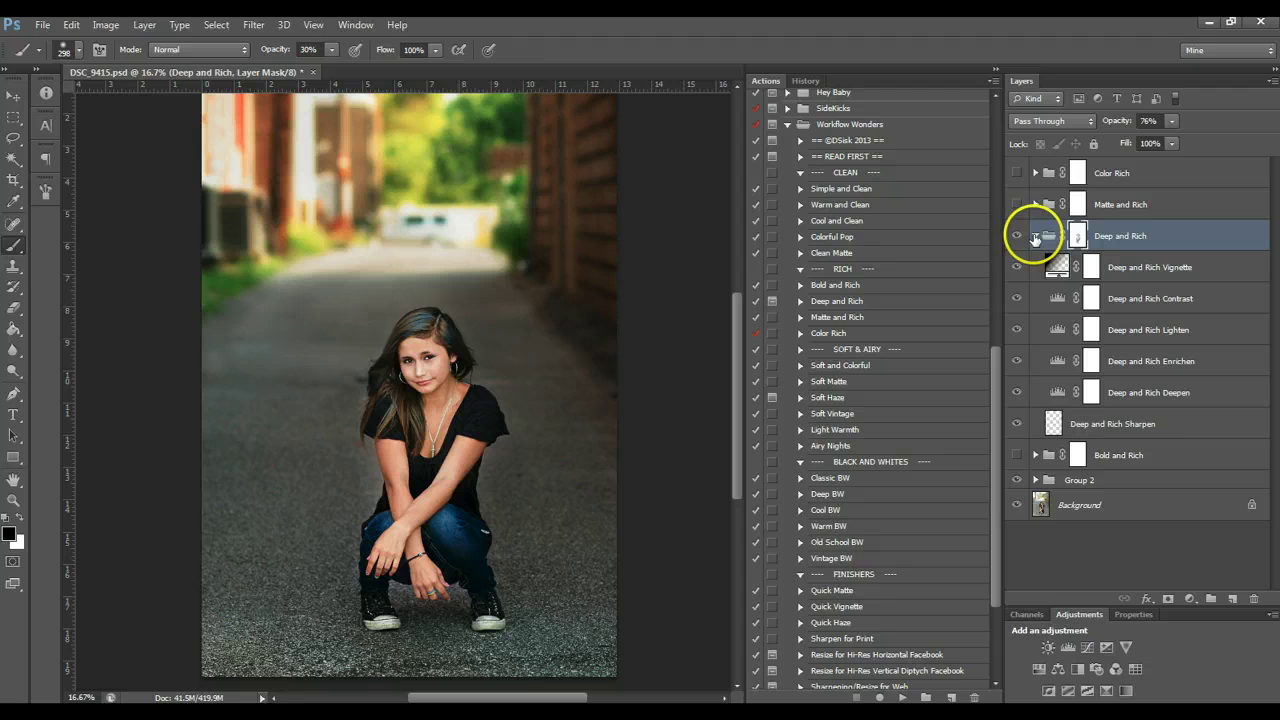
pyautogui.click(1151, 392)
pyautogui.click(1150, 337)
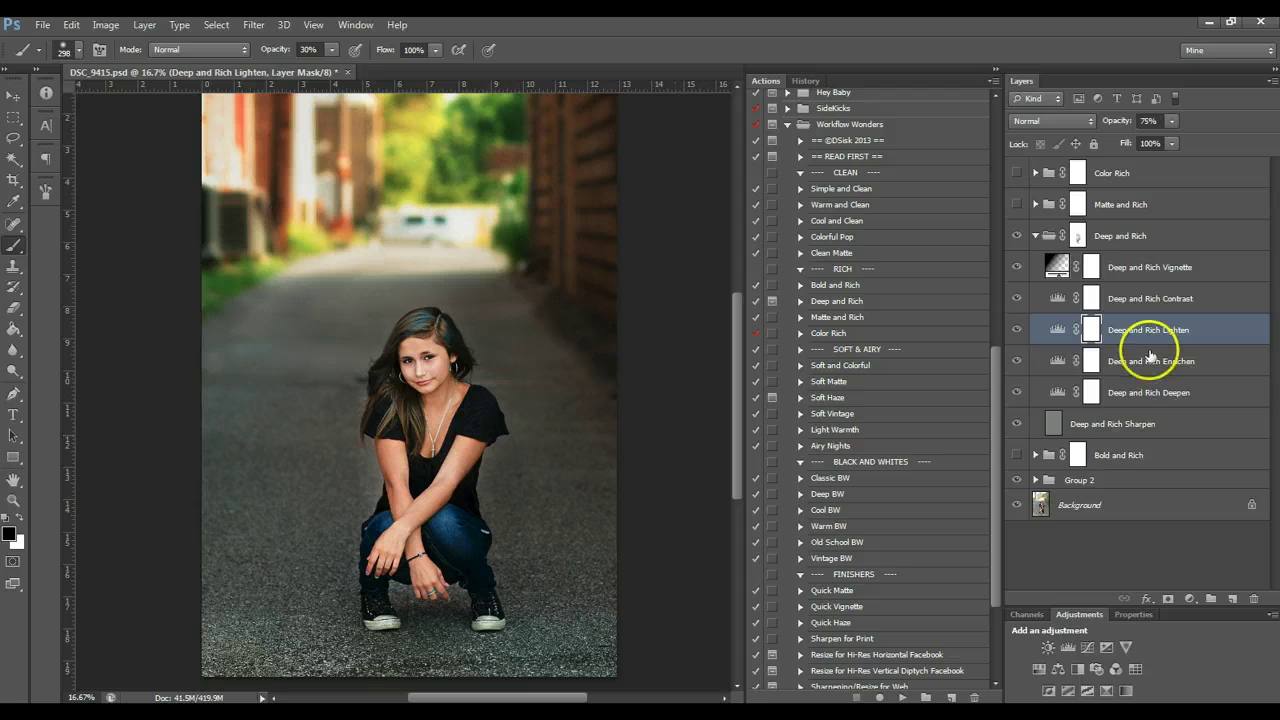
# Select the Deep and Rich Enrichen layer, and hide and show it to compare its effect
pyautogui.click(1150, 358)
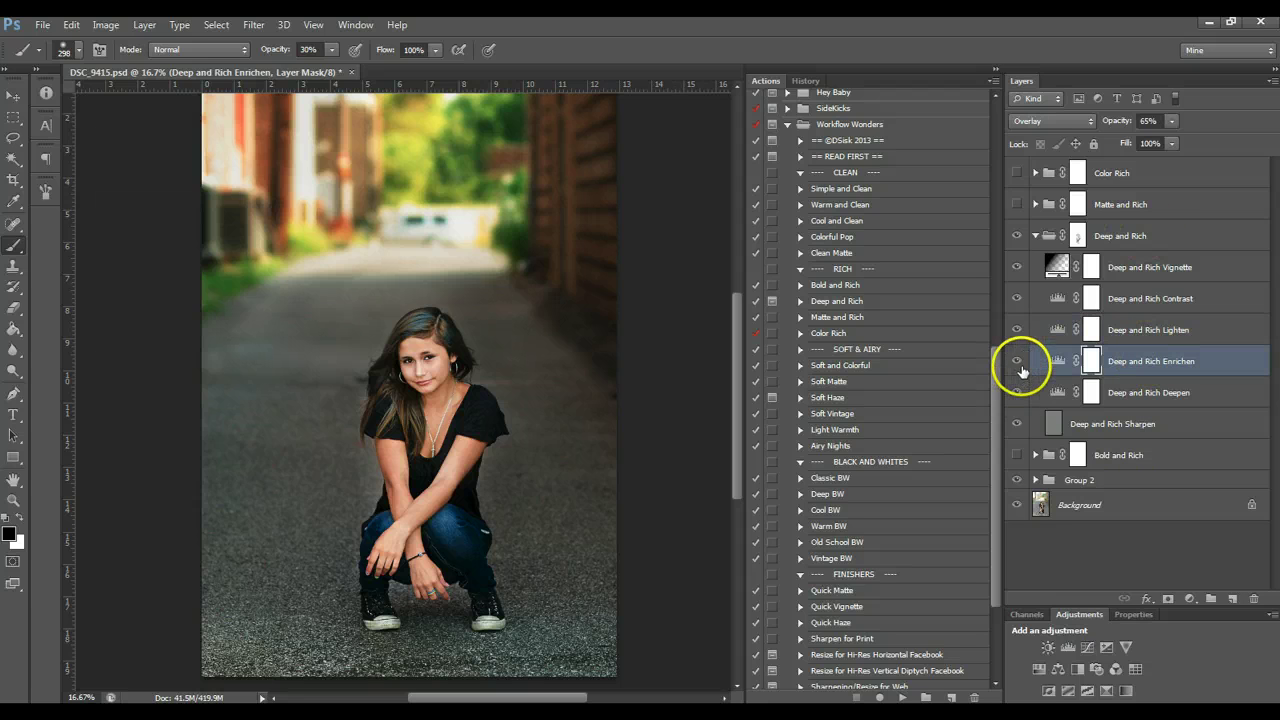
pyautogui.click(1018, 362)
pyautogui.click(1019, 367)
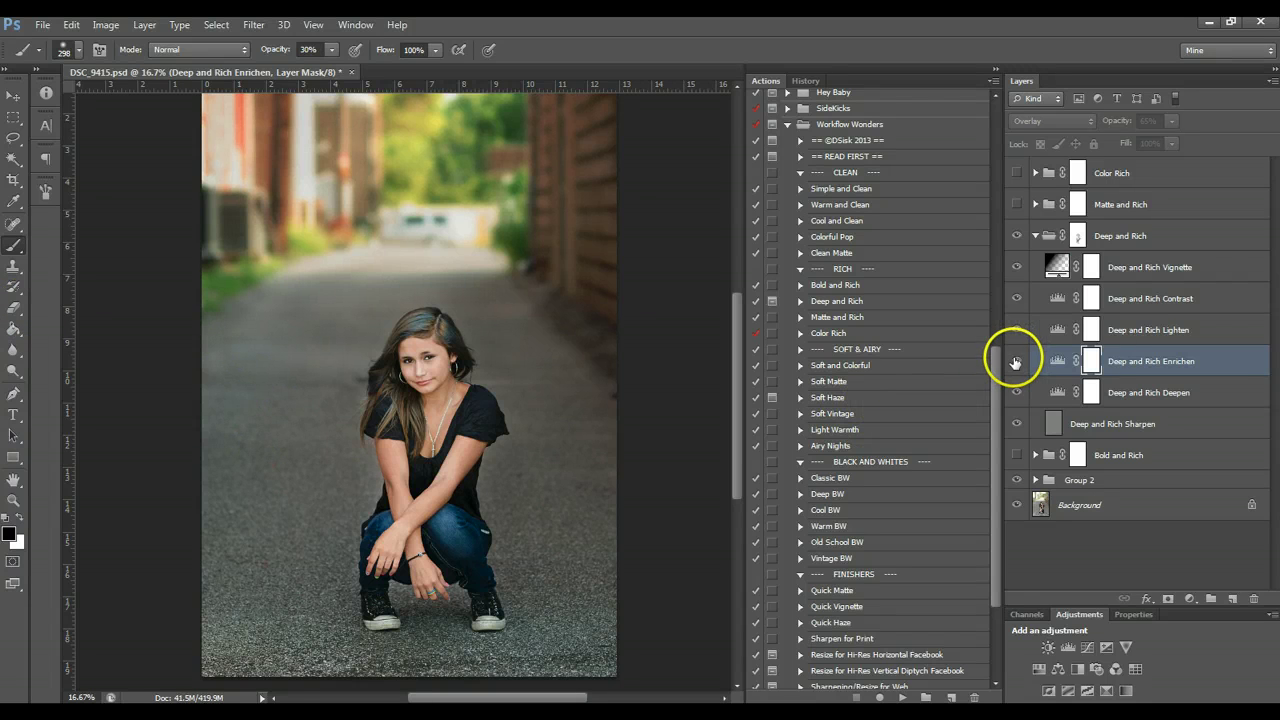
pyautogui.click(1016, 362)
# Select the Deep and Rich Contrast layer, and hide and show it to compare its effect
pyautogui.click(1157, 300)
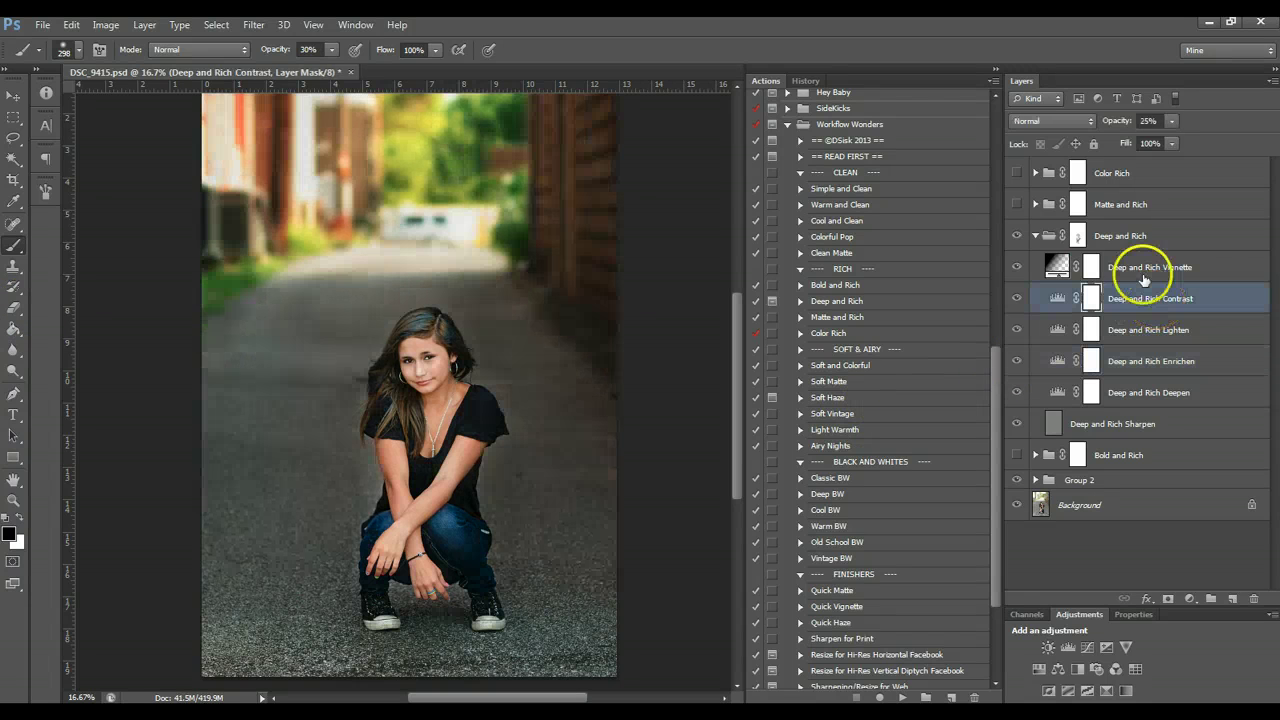
pyautogui.click(1017, 300)
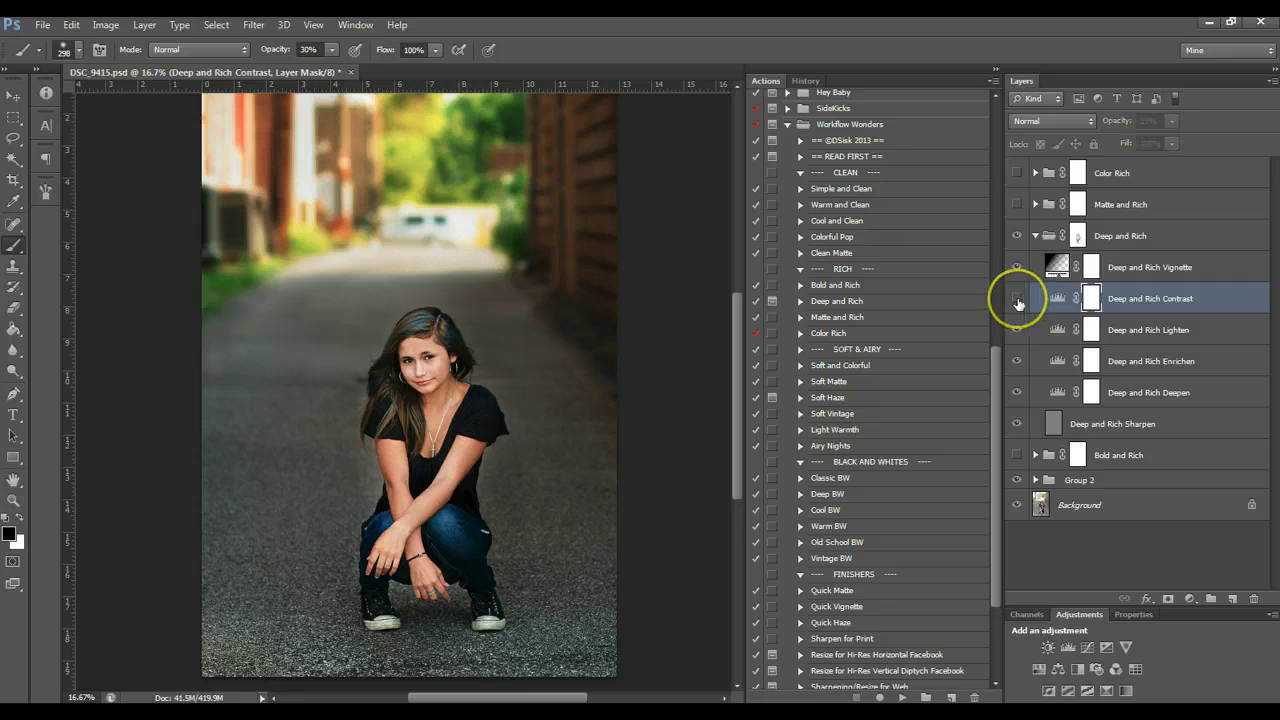
pyautogui.click(1017, 300)
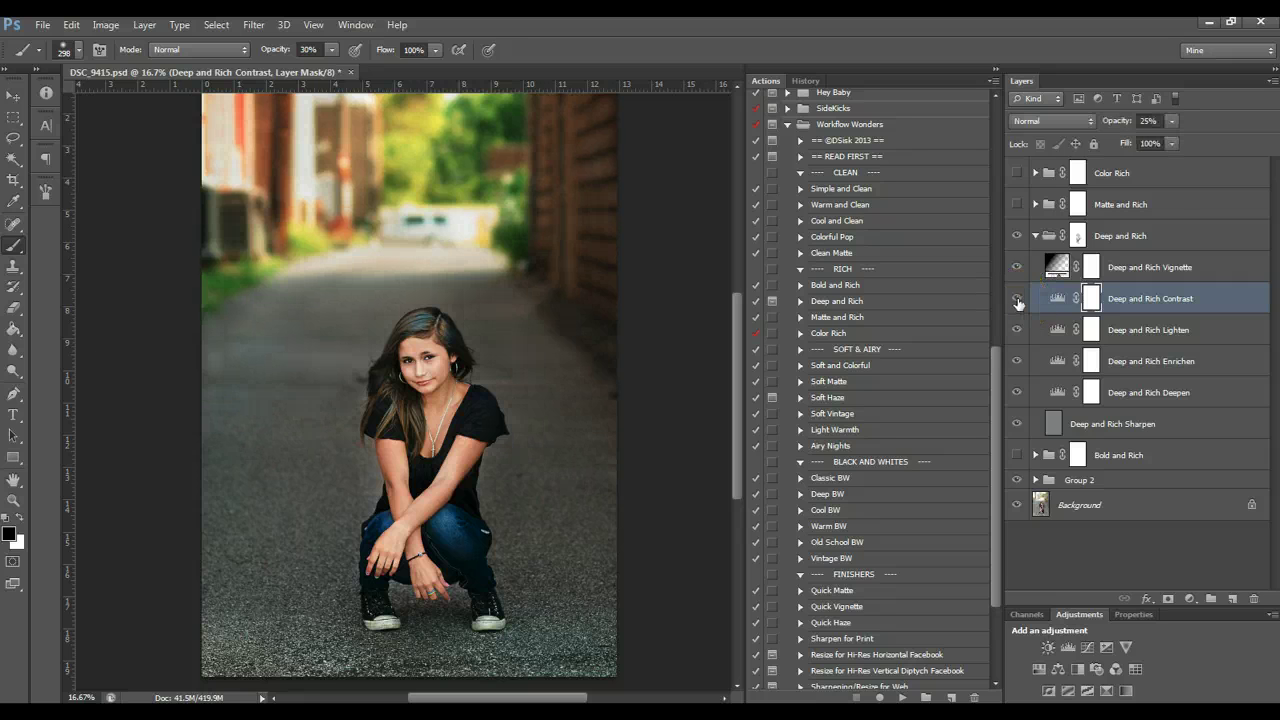
# Hide and show the Deep and Rich Vignette layer to compare it, then collapse and select the Deep and Rich group
pyautogui.click(1141, 267)
pyautogui.click(1016, 268)
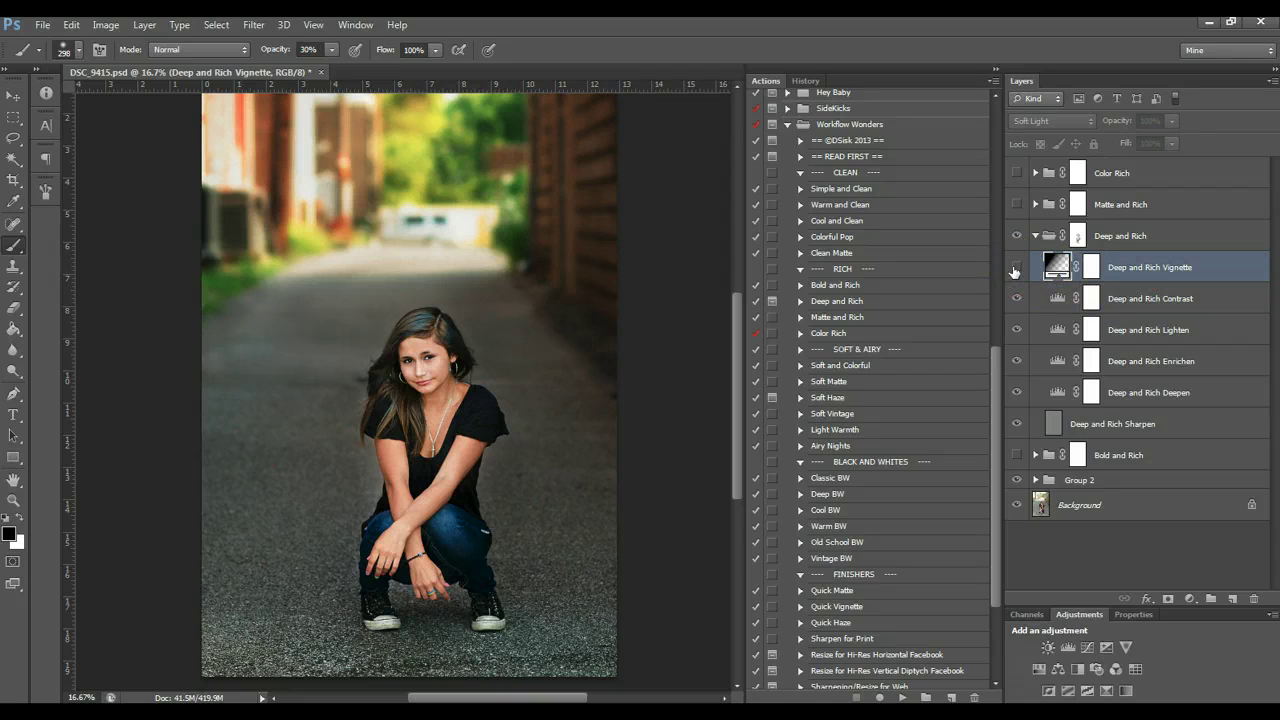
pyautogui.click(1016, 268)
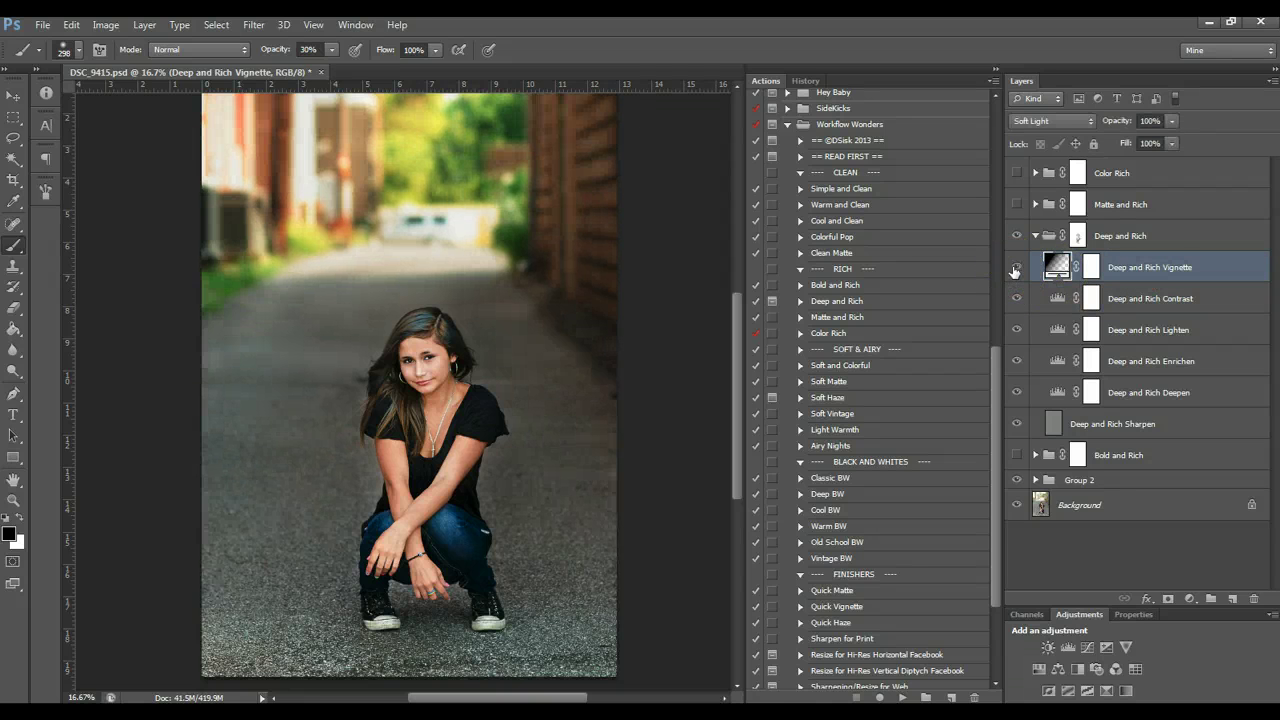
pyautogui.click(1035, 235)
pyautogui.click(1123, 232)
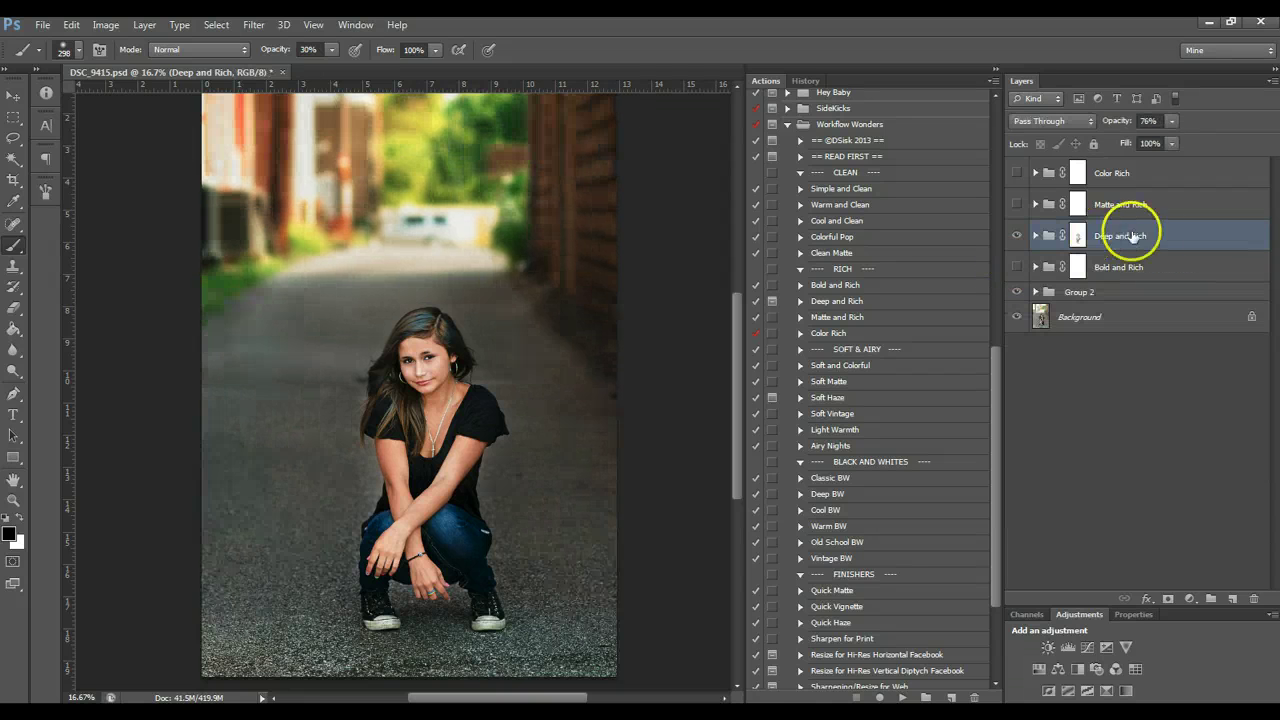
# Hide the Deep and Rich group, then show the Matte and Rich group and expand it
pyautogui.click(1016, 238)
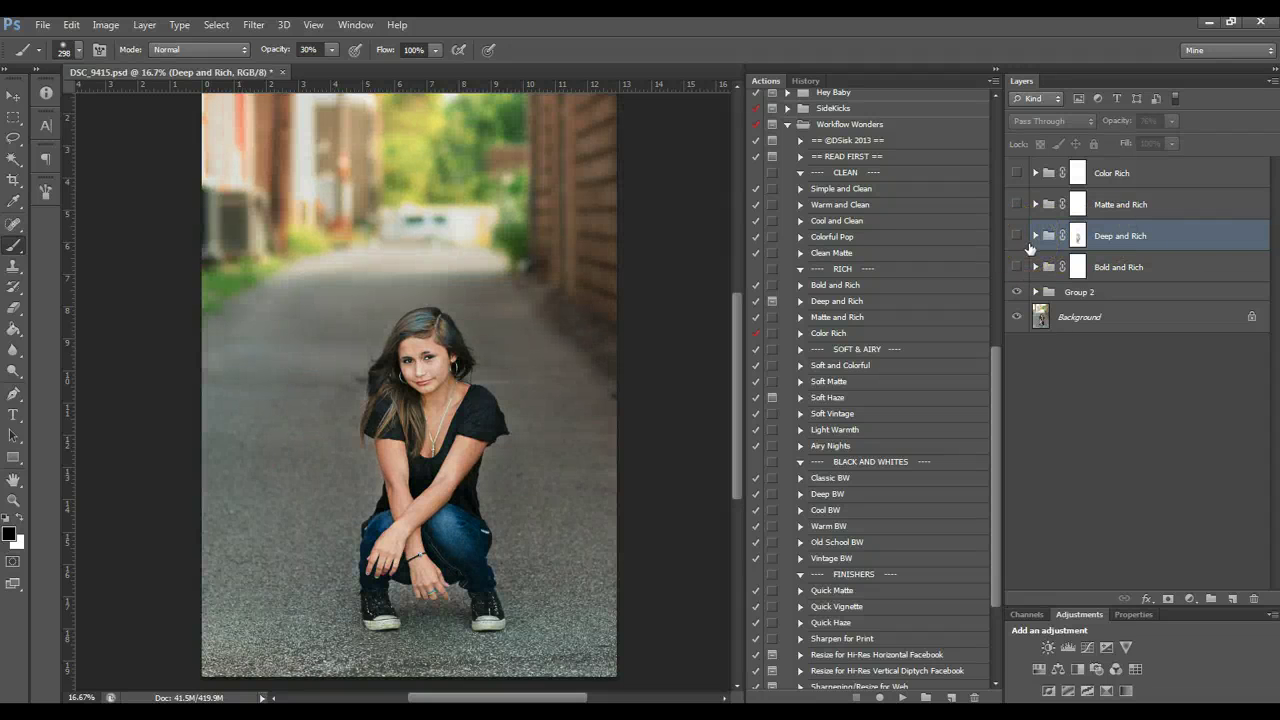
pyautogui.click(1018, 210)
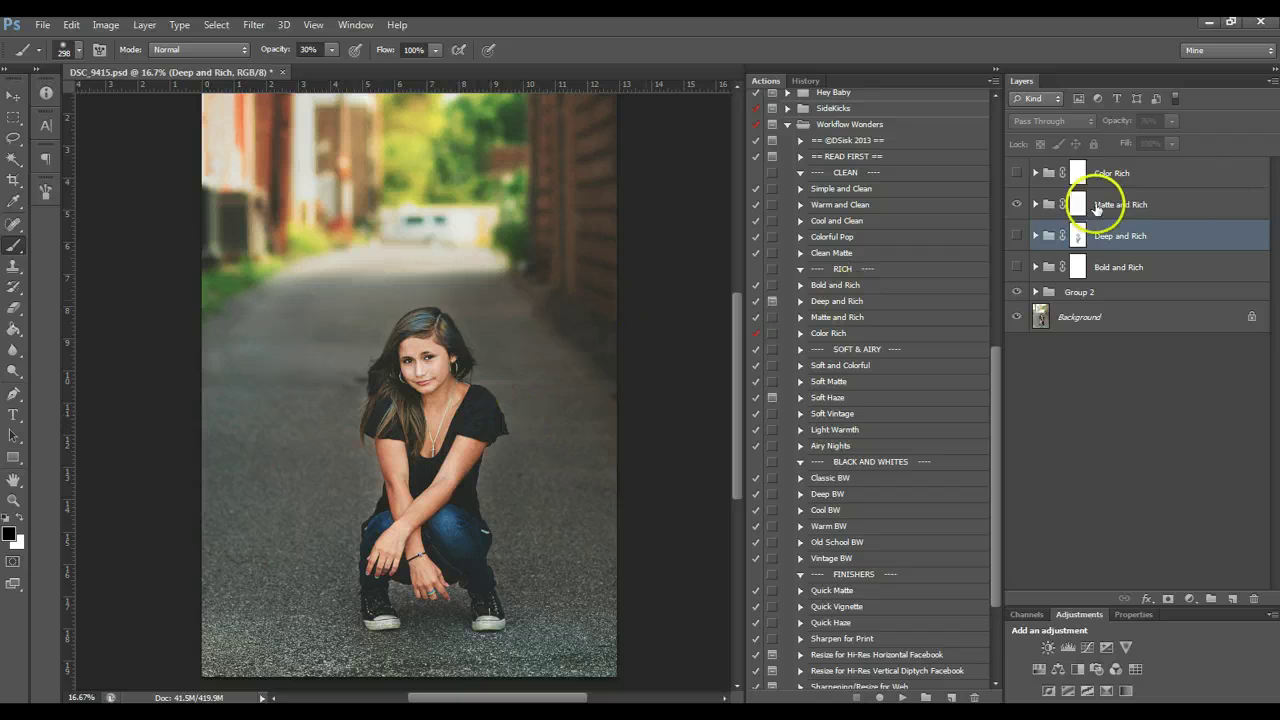
pyautogui.click(1035, 205)
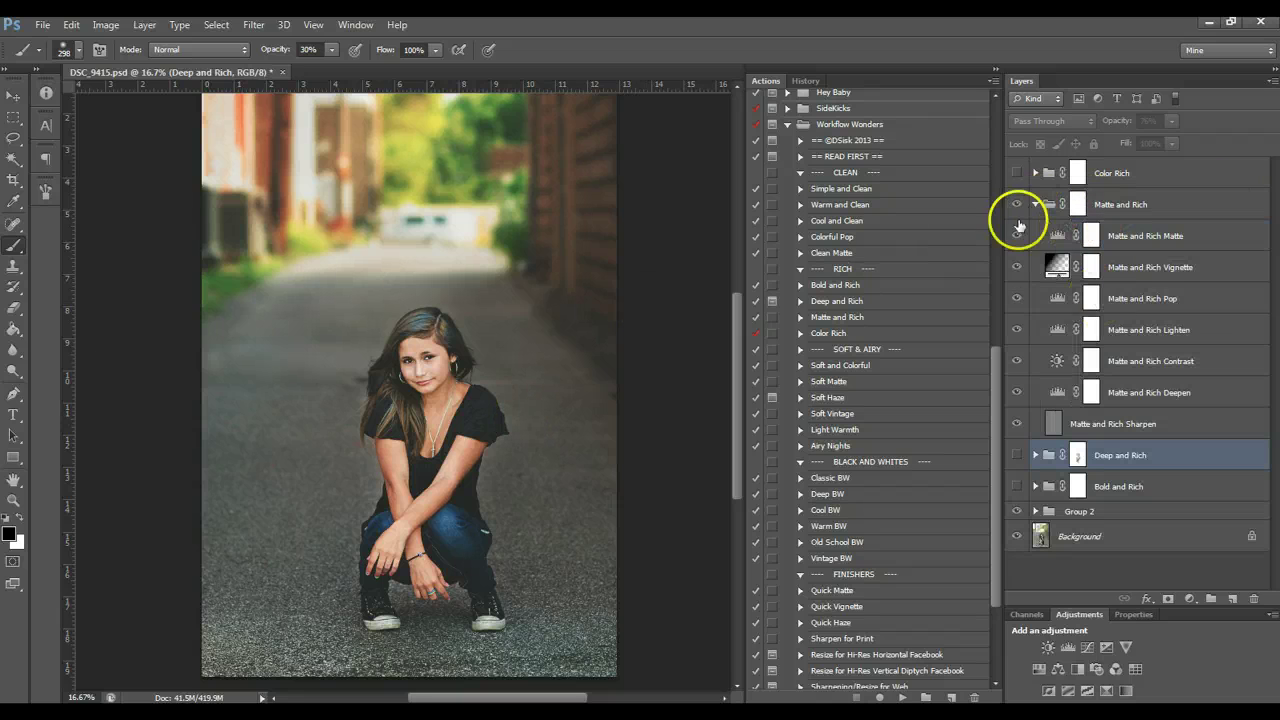
# Check the Matte and Rich Sharpen and Deepen layers' settings, and hide and show the Contrast layer to compare its effect
pyautogui.click(1120, 425)
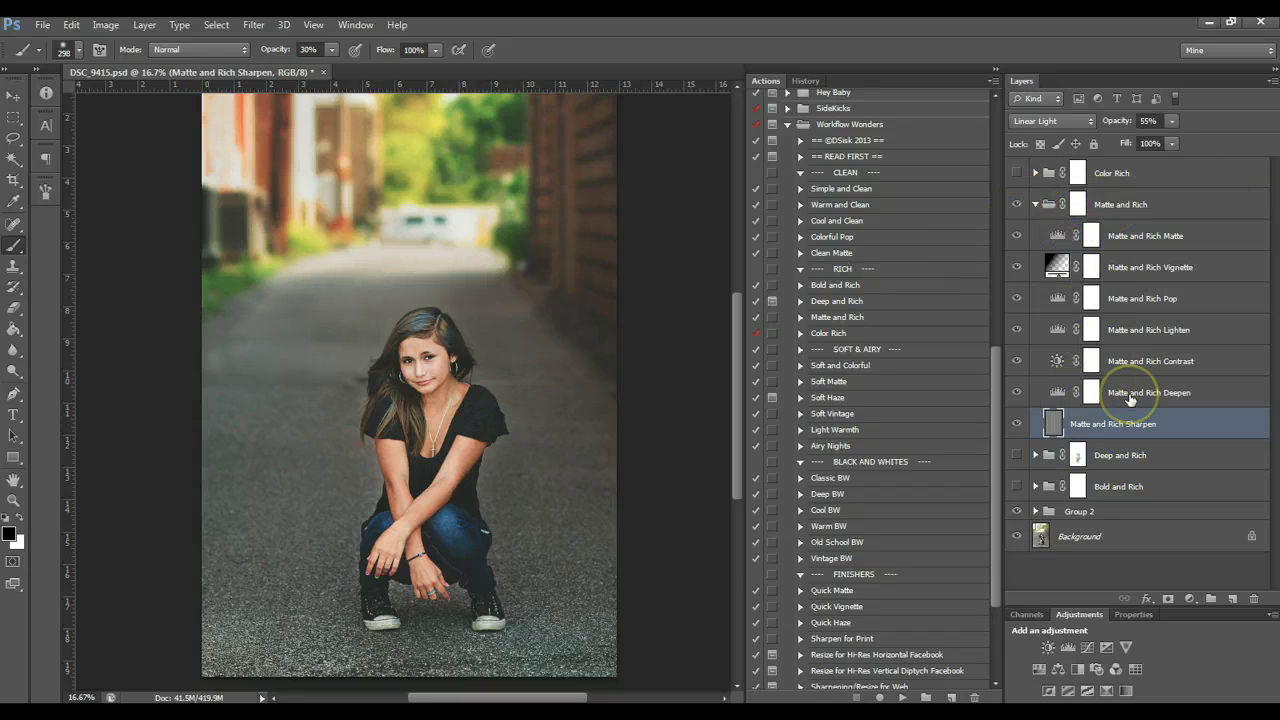
pyautogui.click(1130, 396)
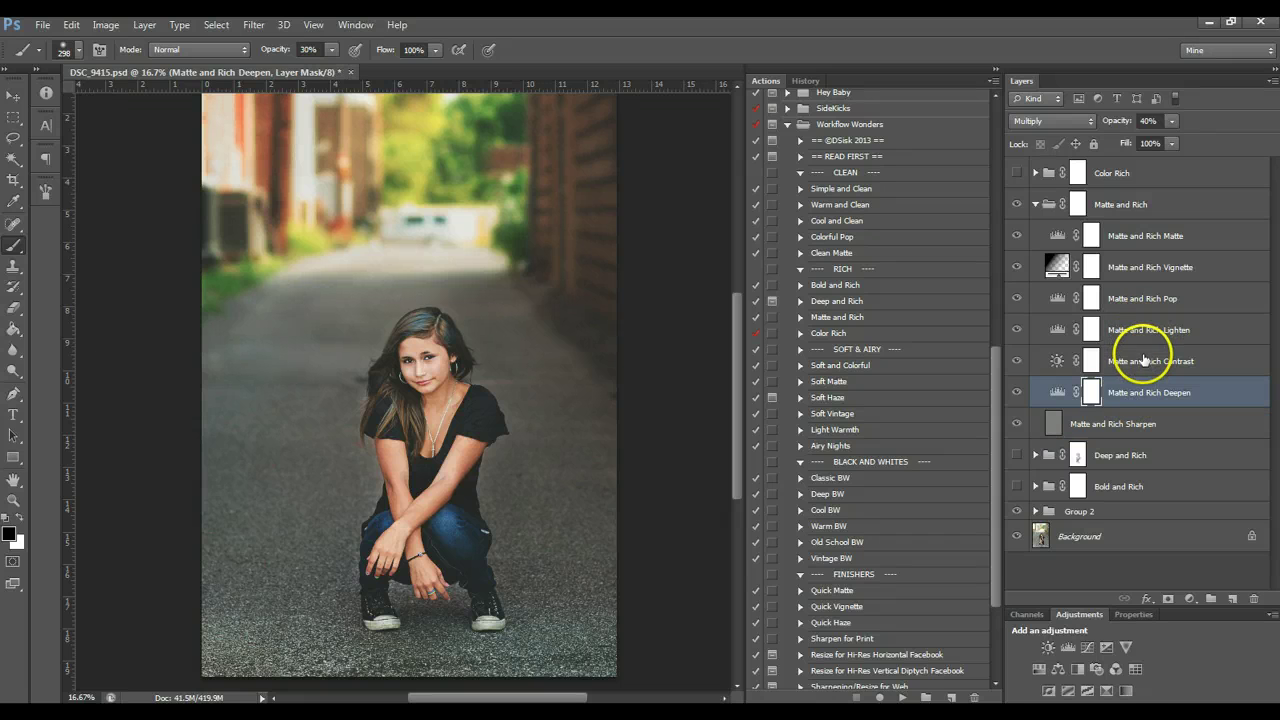
pyautogui.click(1114, 362)
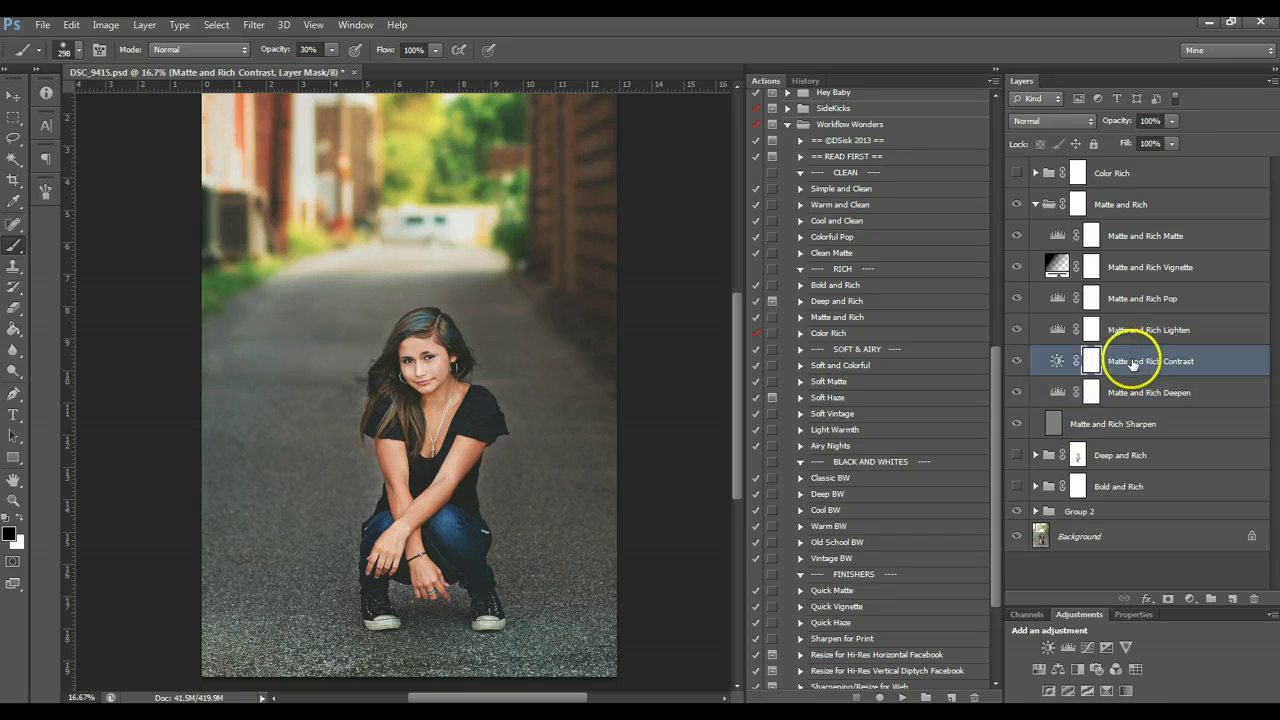
pyautogui.click(1018, 363)
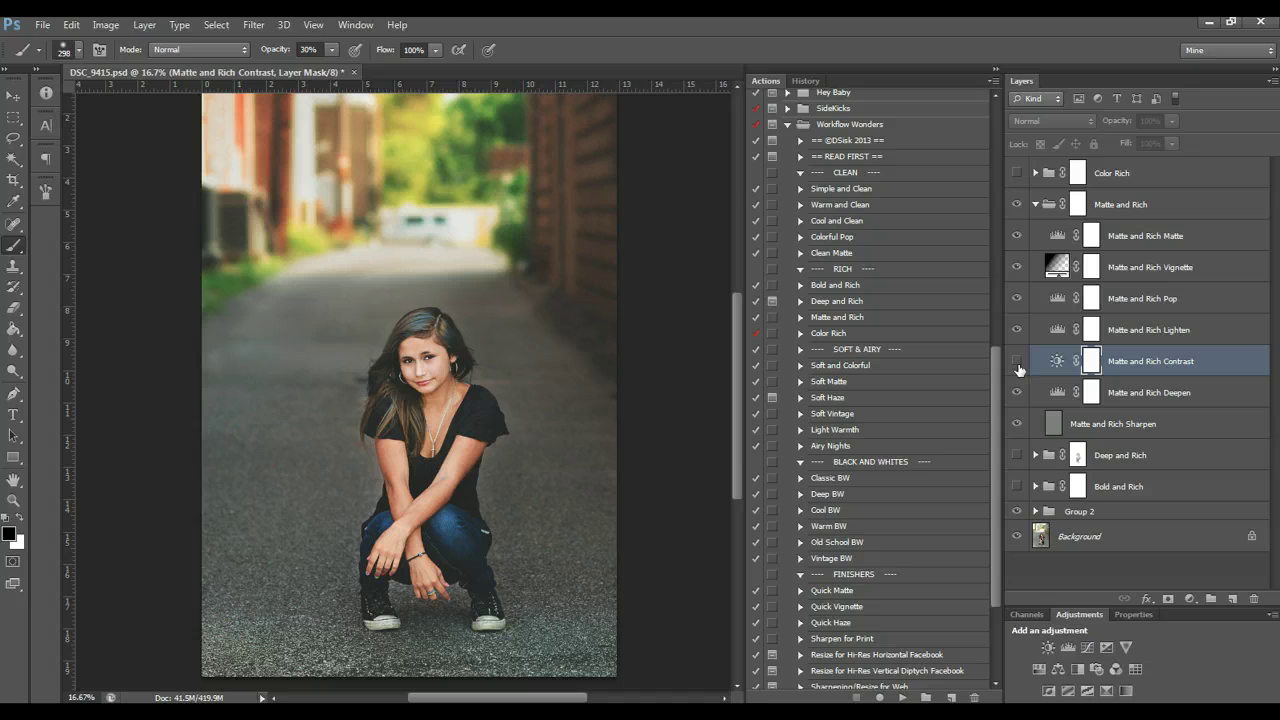
pyautogui.click(1018, 367)
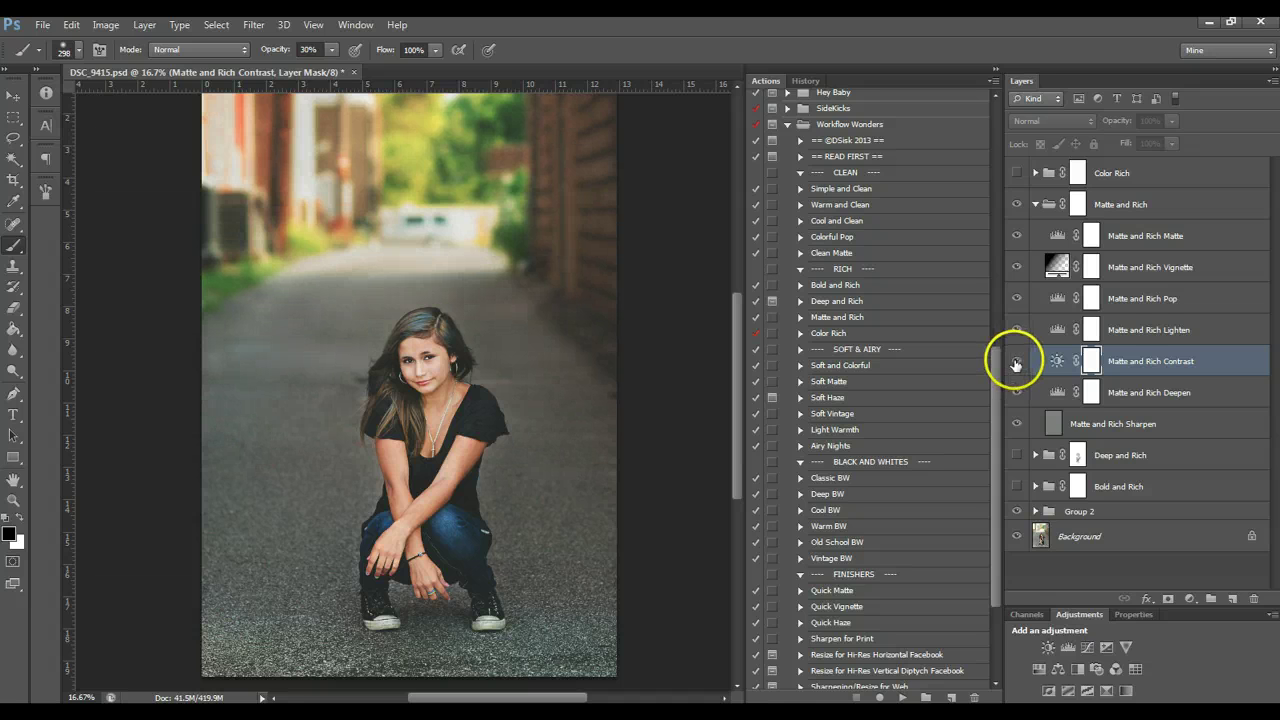
# Select the Matte and Rich Pop and Vignette layers in turn, hiding and showing each to compare its effect
pyautogui.click(1134, 314)
pyautogui.click(1018, 298)
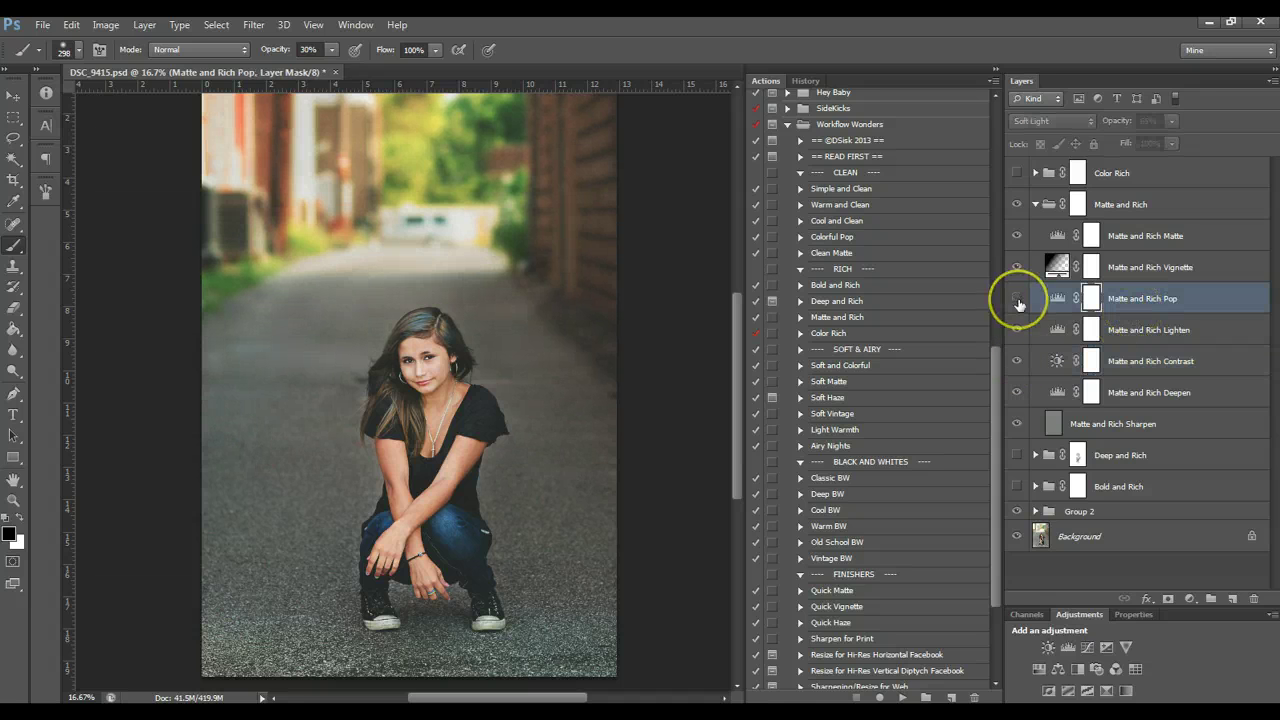
pyautogui.click(1018, 299)
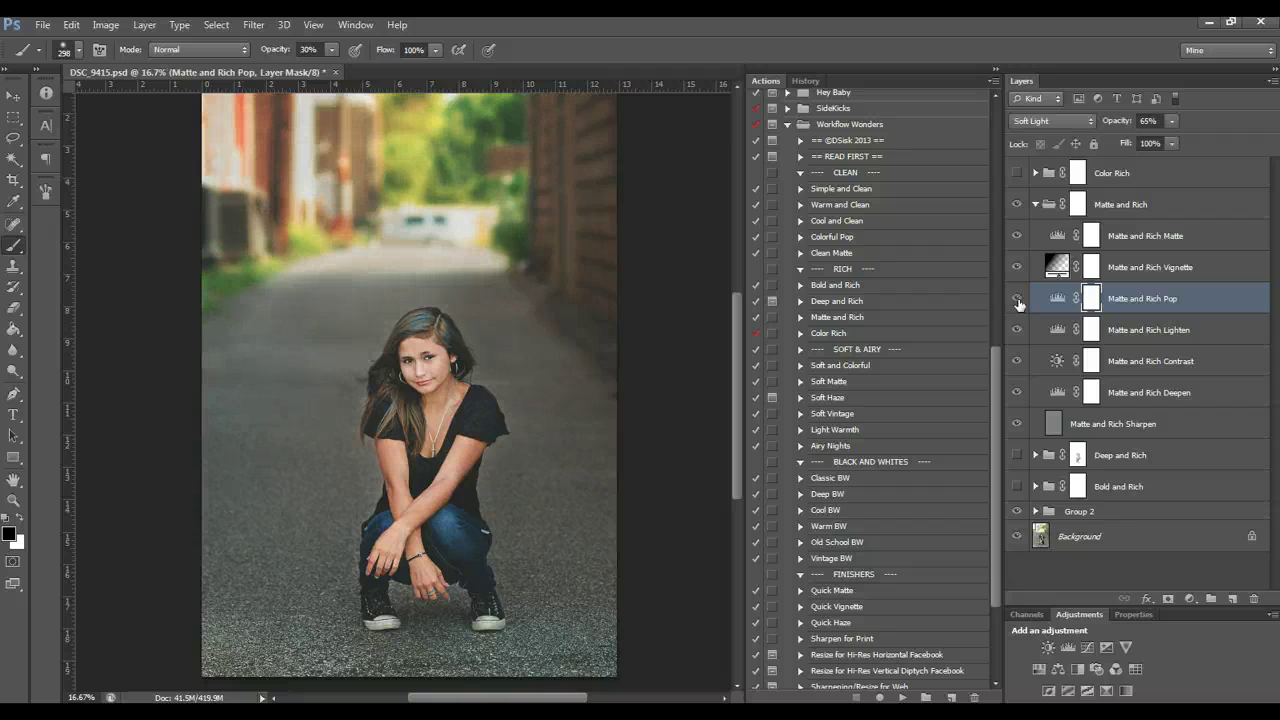
pyautogui.press('Up')
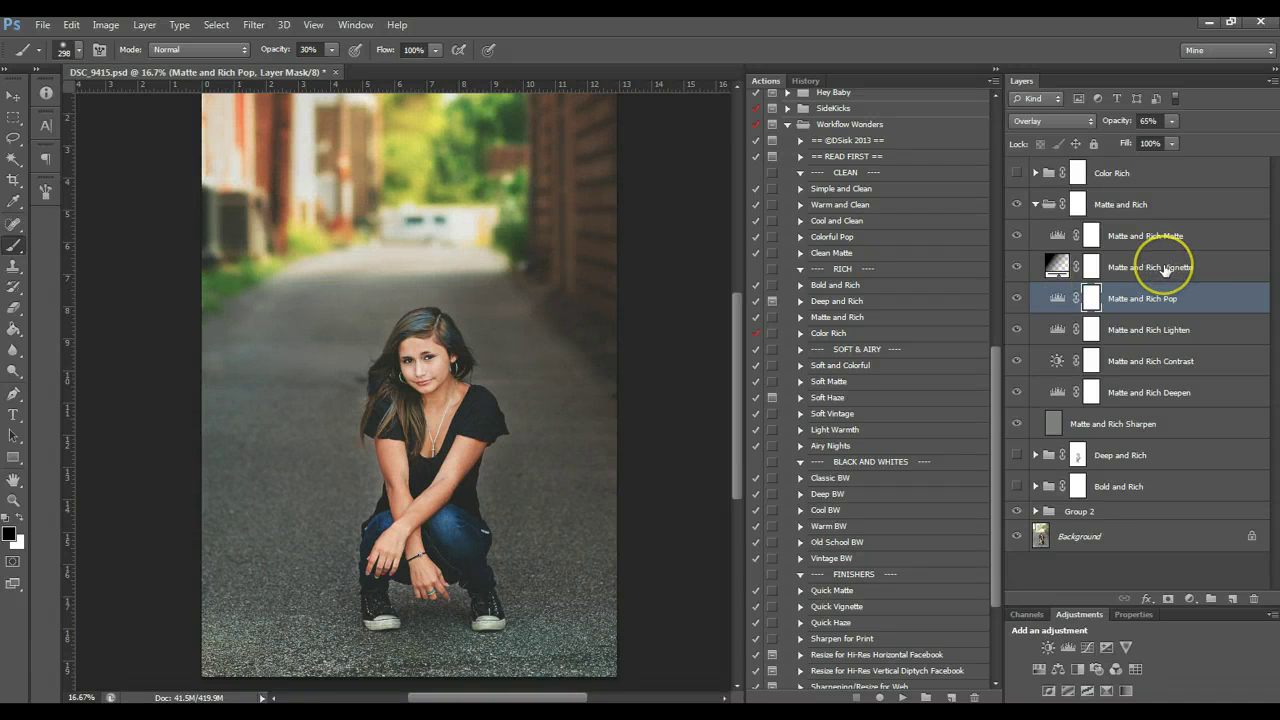
pyautogui.click(1165, 268)
pyautogui.click(1019, 267)
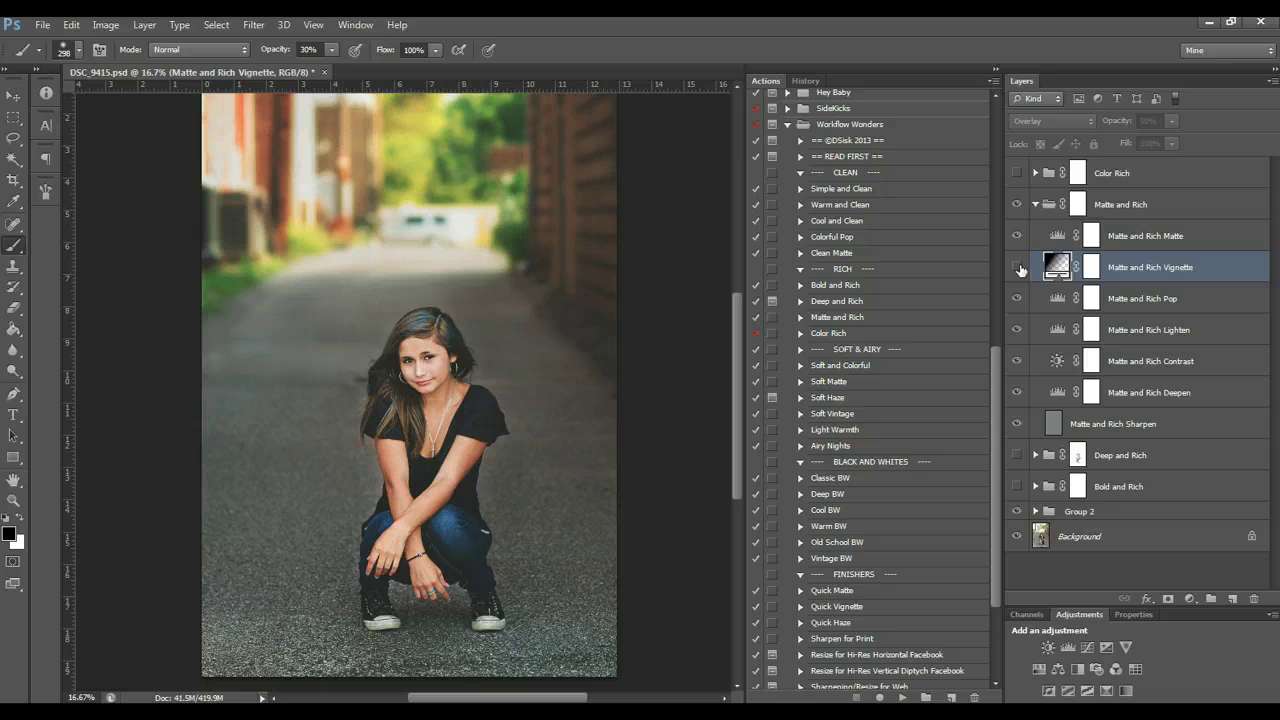
pyautogui.click(1019, 267)
# Hide and show the Matte and Rich Matte layer to compare its effect, then collapse the Matte and Rich group
pyautogui.click(1175, 240)
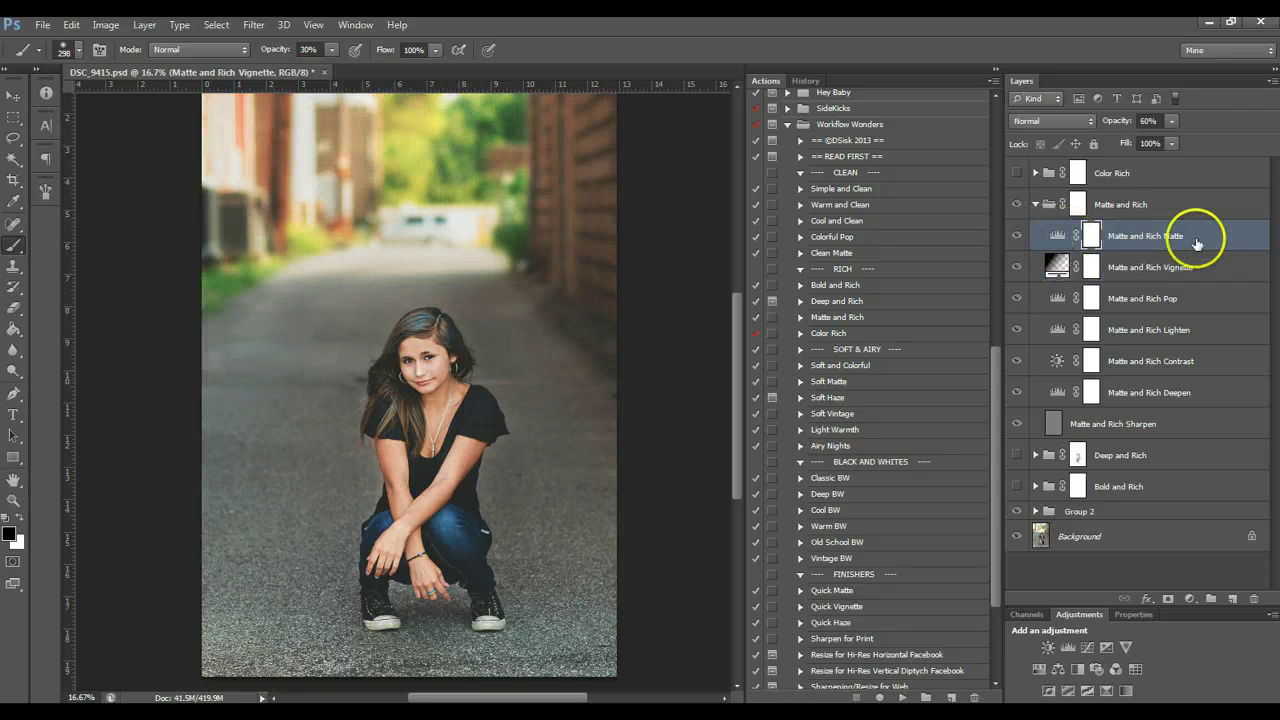
pyautogui.click(1017, 237)
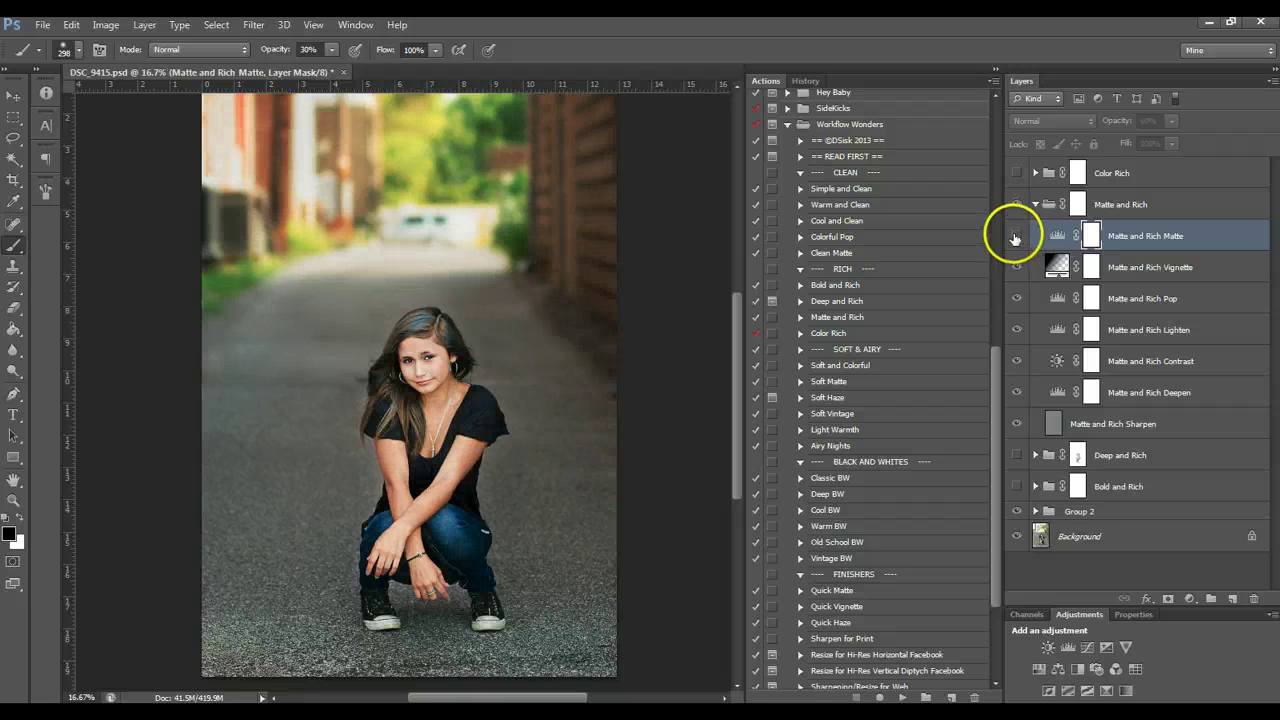
pyautogui.click(1015, 238)
pyautogui.click(1035, 204)
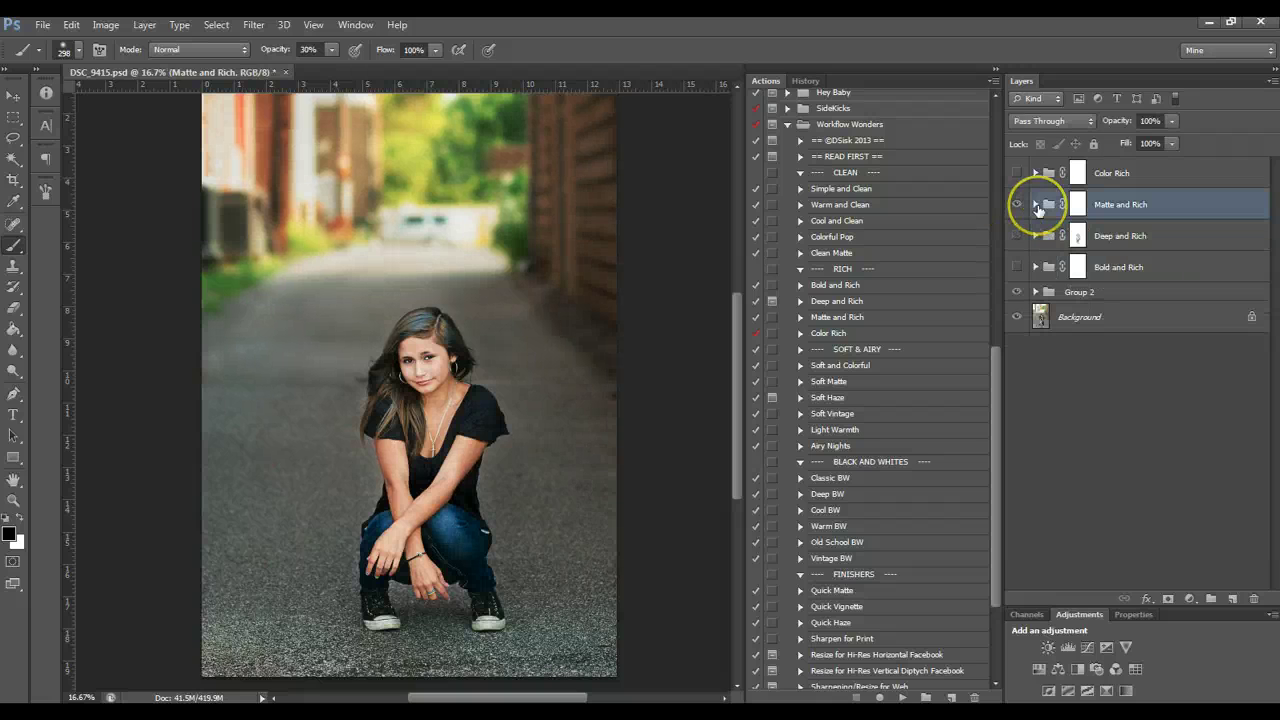
# Lower the Matte and Rich group's opacity to 79%
pyautogui.click(1171, 121)
pyautogui.moveTo(1163, 137); pyautogui.dragTo(1141, 143)
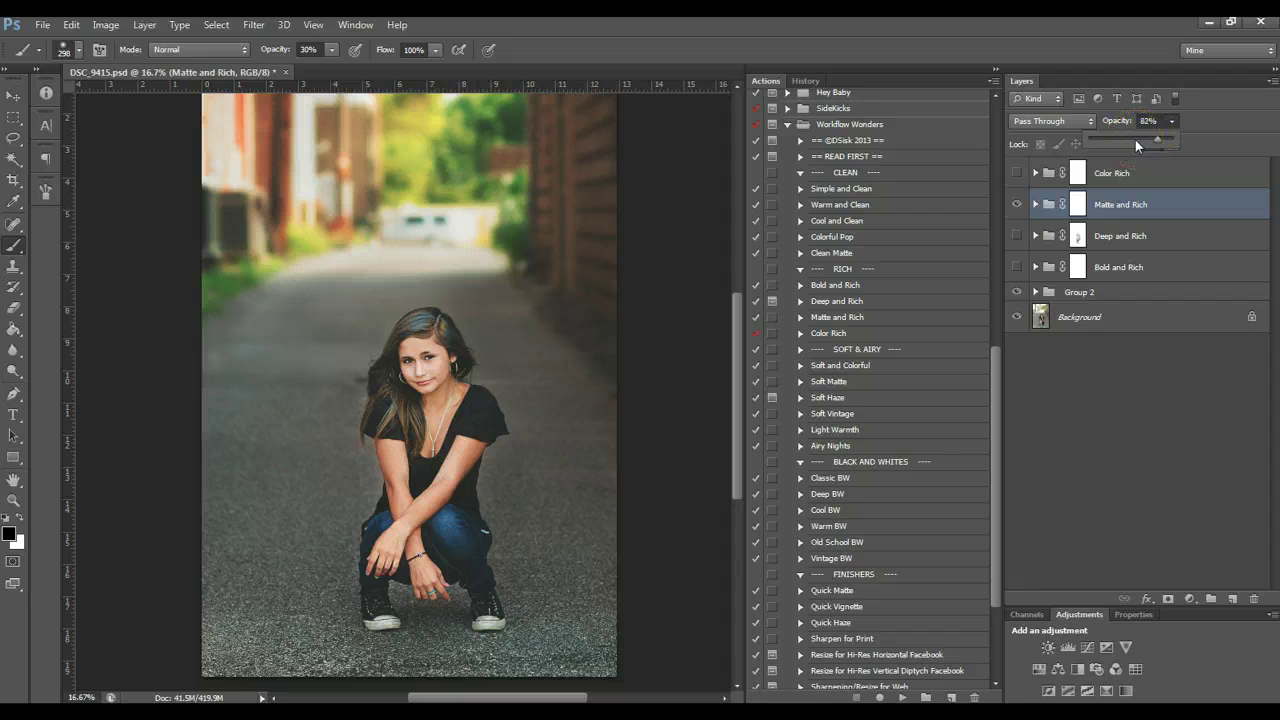
pyautogui.click(976, 319)
# Expand the Matte and Rich group, set its Matte layer's opacity to 100%, and collapse the group again
pyautogui.click(1035, 205)
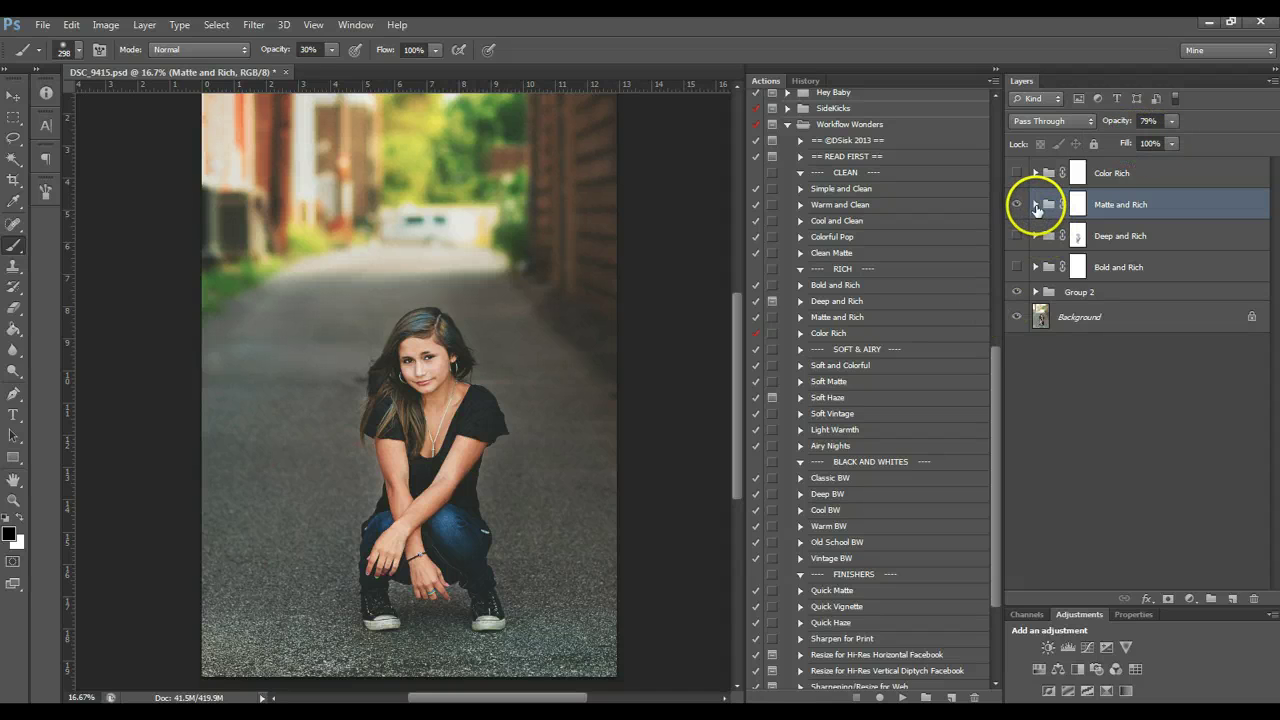
pyautogui.click(1125, 233)
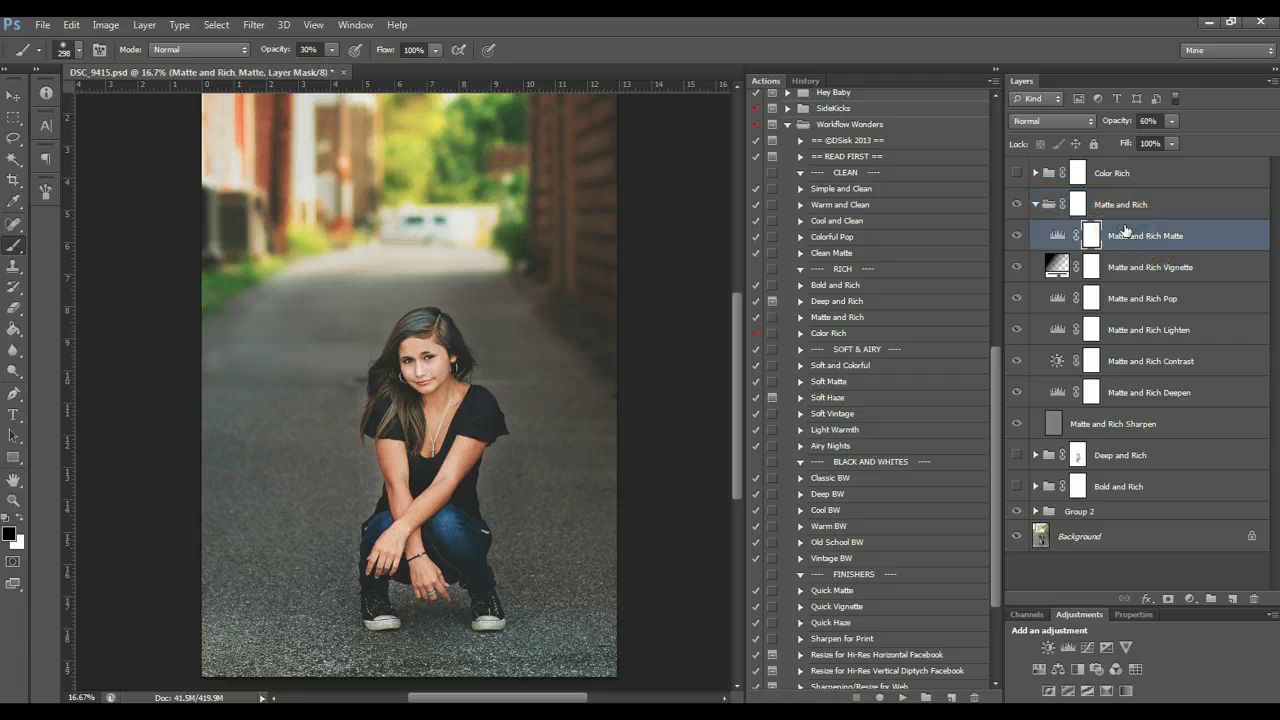
pyautogui.click(1170, 121)
pyautogui.moveTo(1174, 137); pyautogui.dragTo(1243, 137)
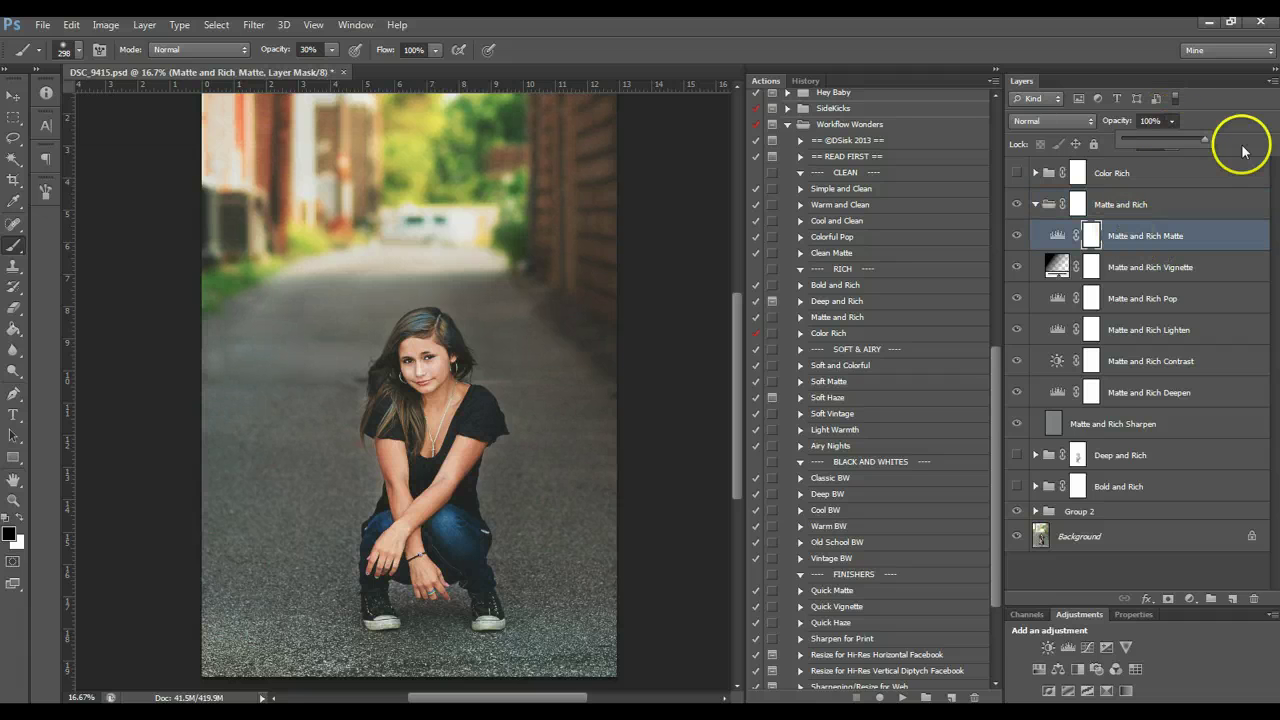
pyautogui.click(1035, 204)
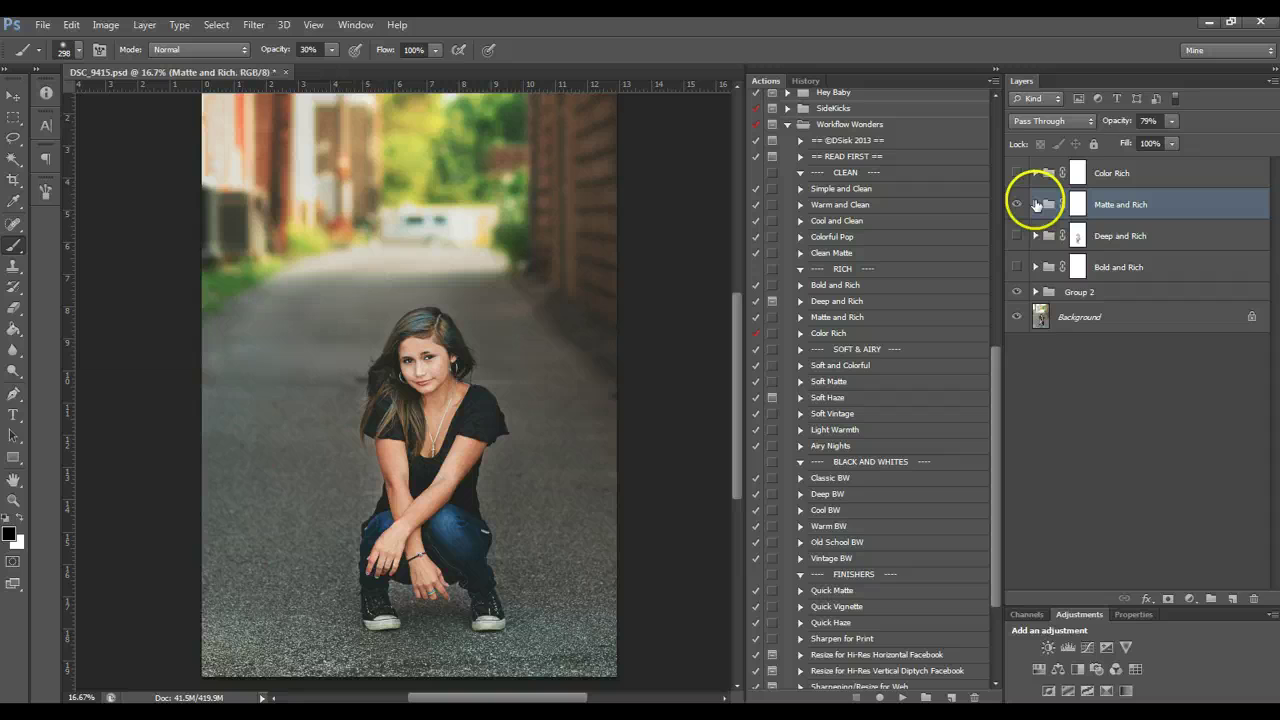
# Hide the Matte and Rich group, then show the Color Rich group and expand it
pyautogui.click(1018, 205)
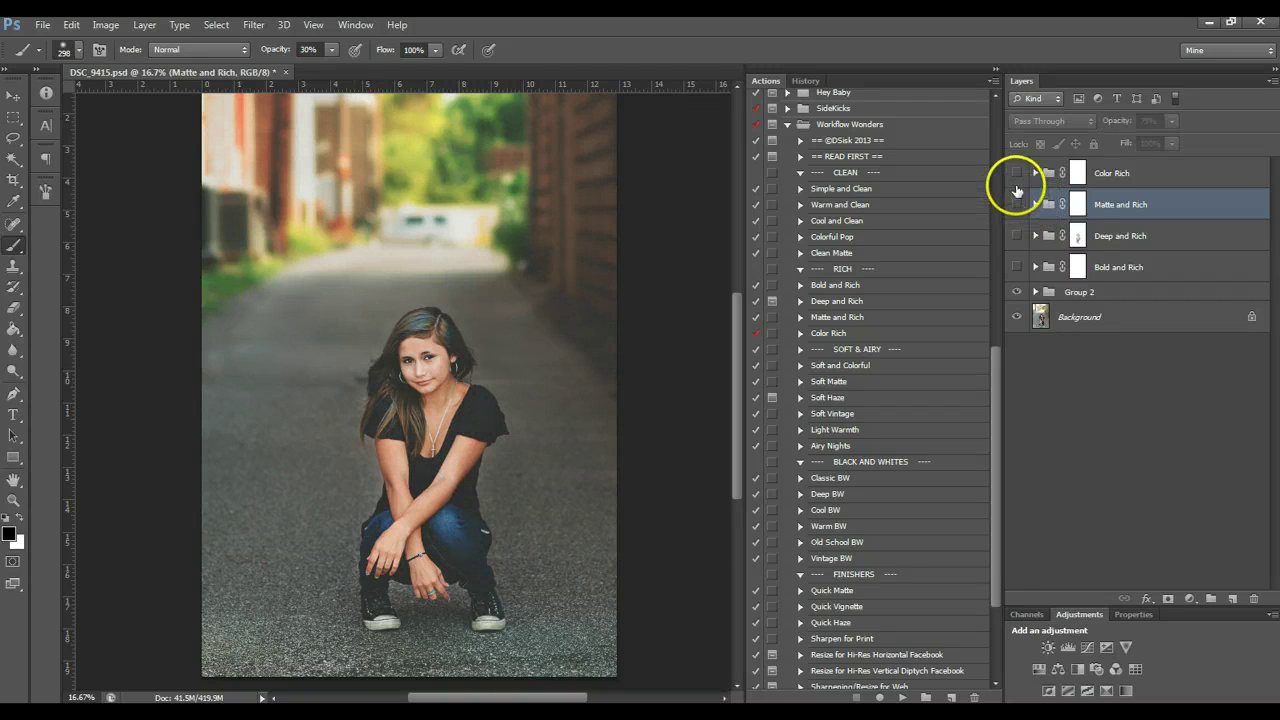
pyautogui.click(1016, 174)
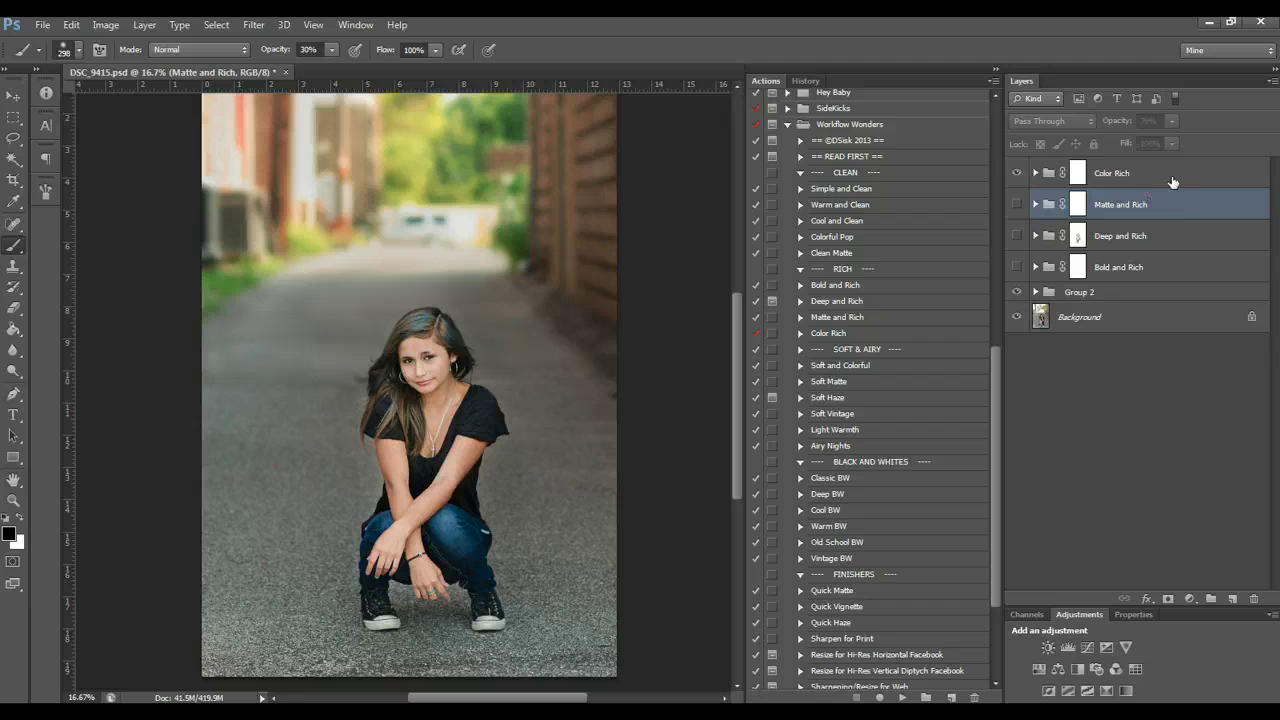
pyautogui.click(1036, 174)
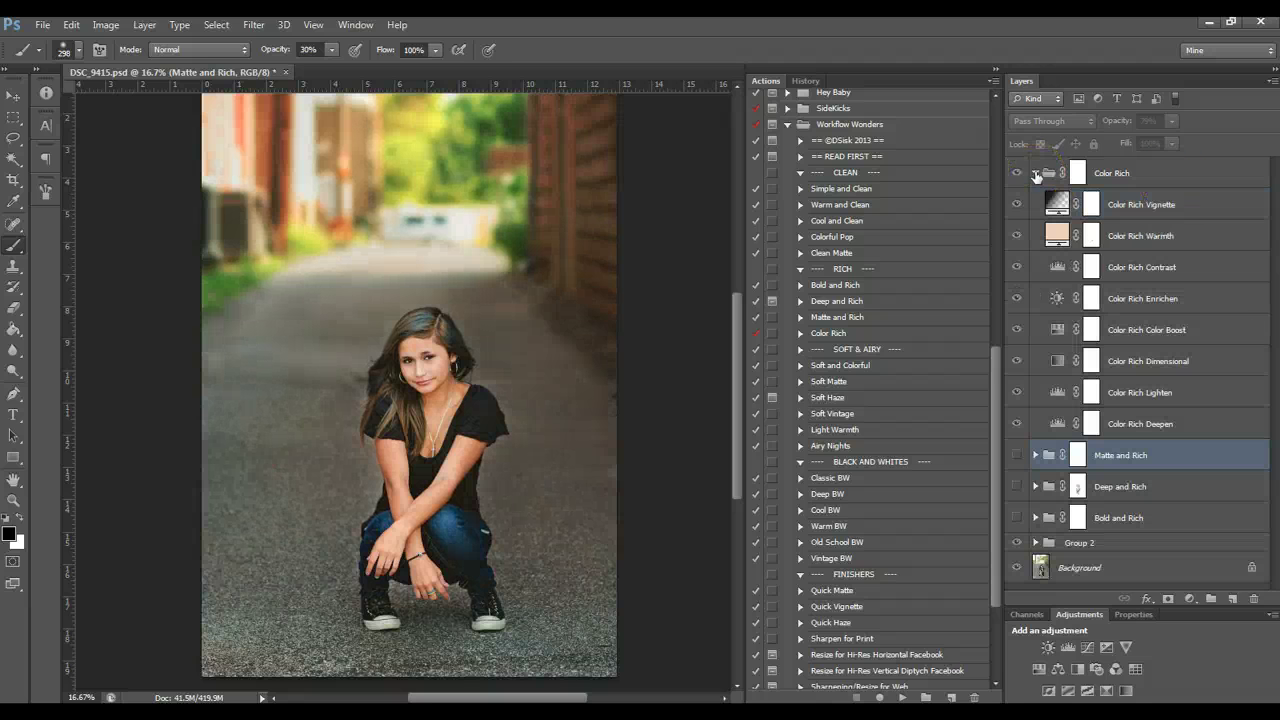
# Select the Color Rich Dimensional and Color Boost layers in turn, hiding and showing each to compare its effect
pyautogui.click(1131, 371)
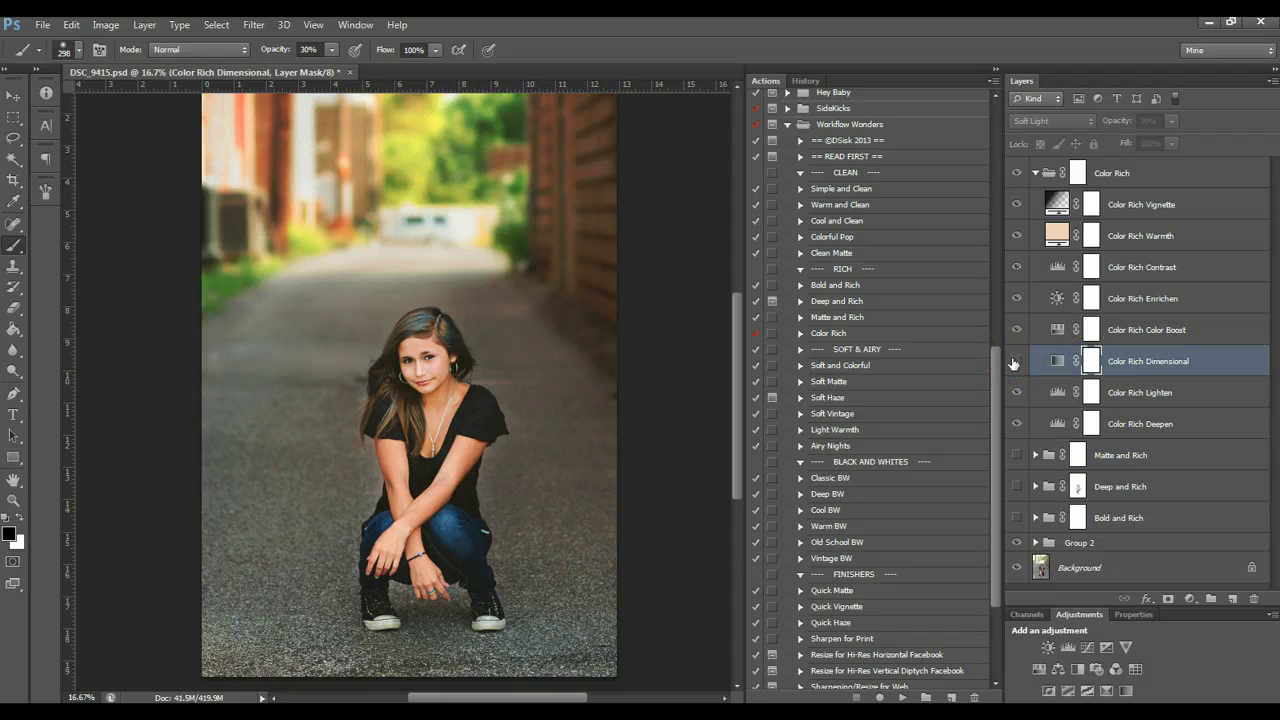
pyautogui.click(1015, 361)
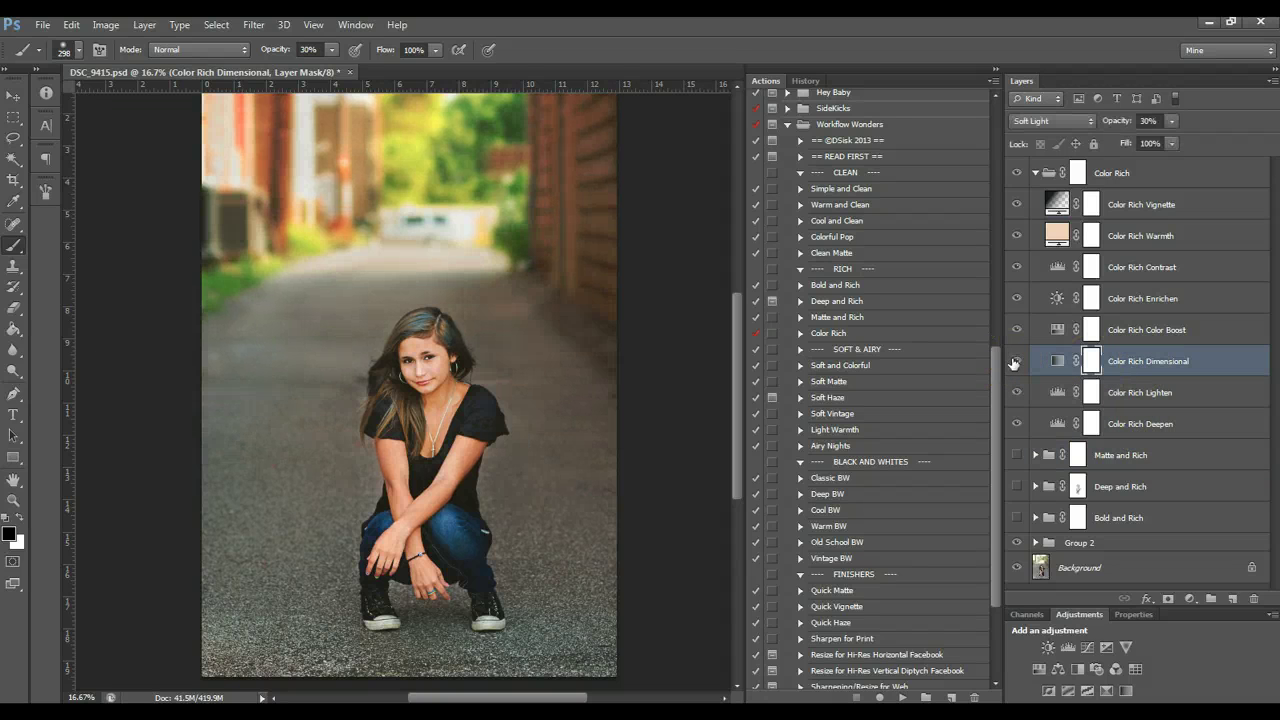
pyautogui.click(1015, 361)
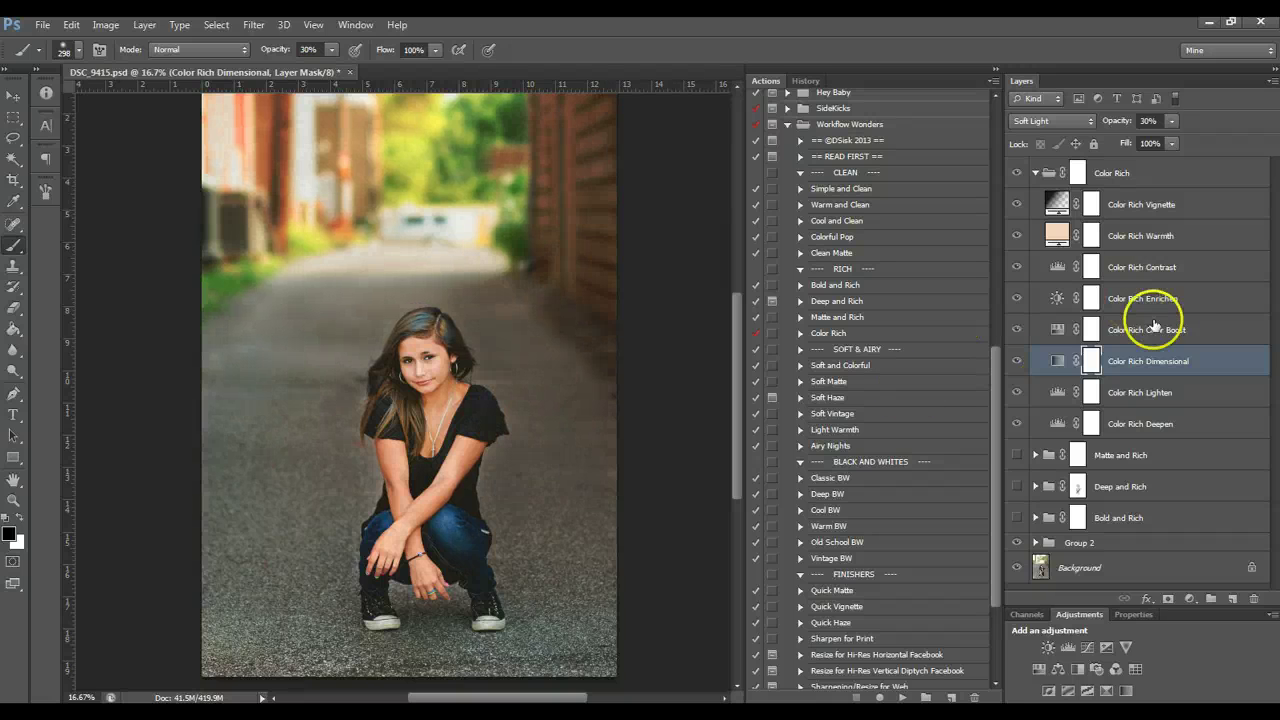
pyautogui.click(1073, 337)
pyautogui.click(1016, 330)
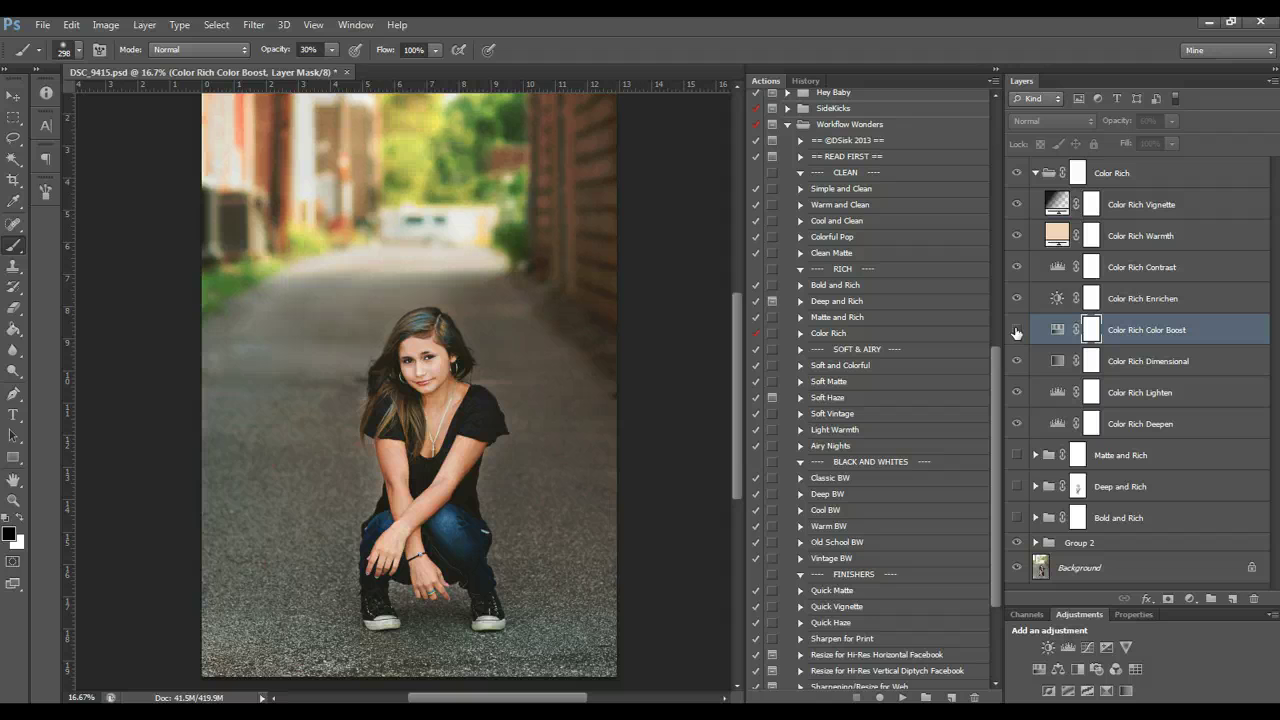
pyautogui.click(1015, 330)
pyautogui.click(1124, 334)
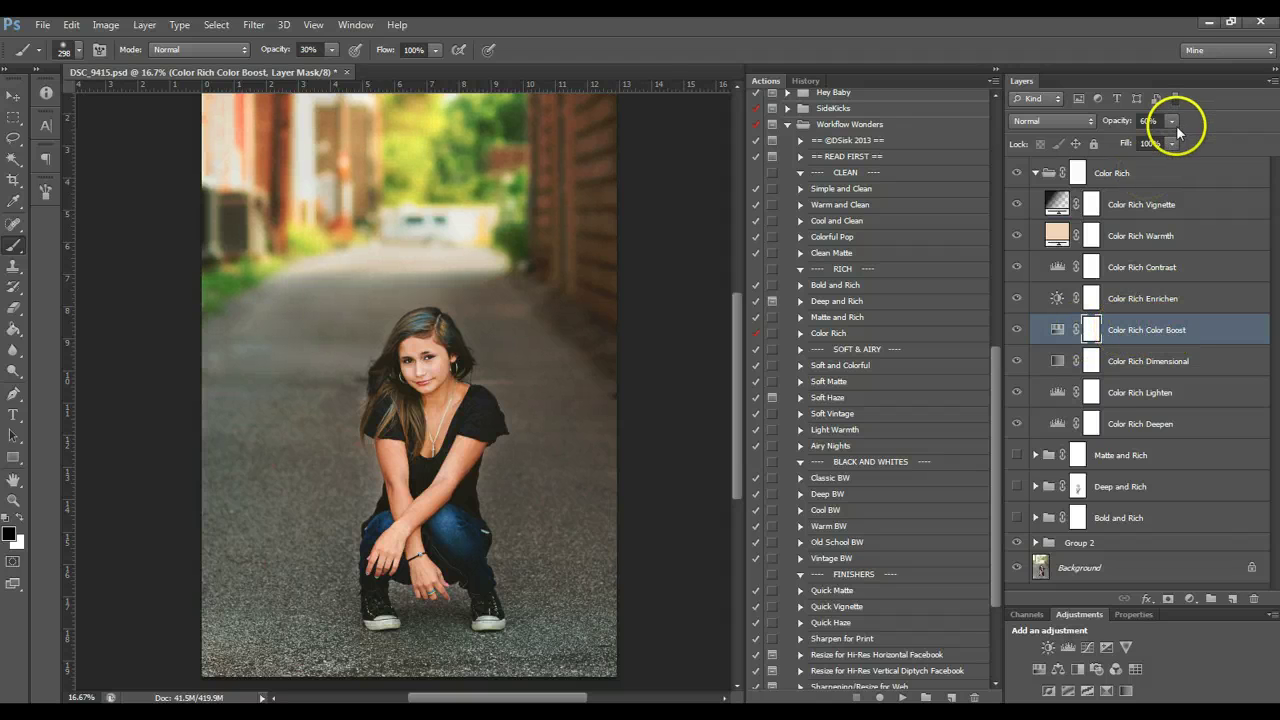
# Select the Color Rich Enrichen and Contrast layers in turn, hiding and showing each to compare its effect
pyautogui.click(1120, 298)
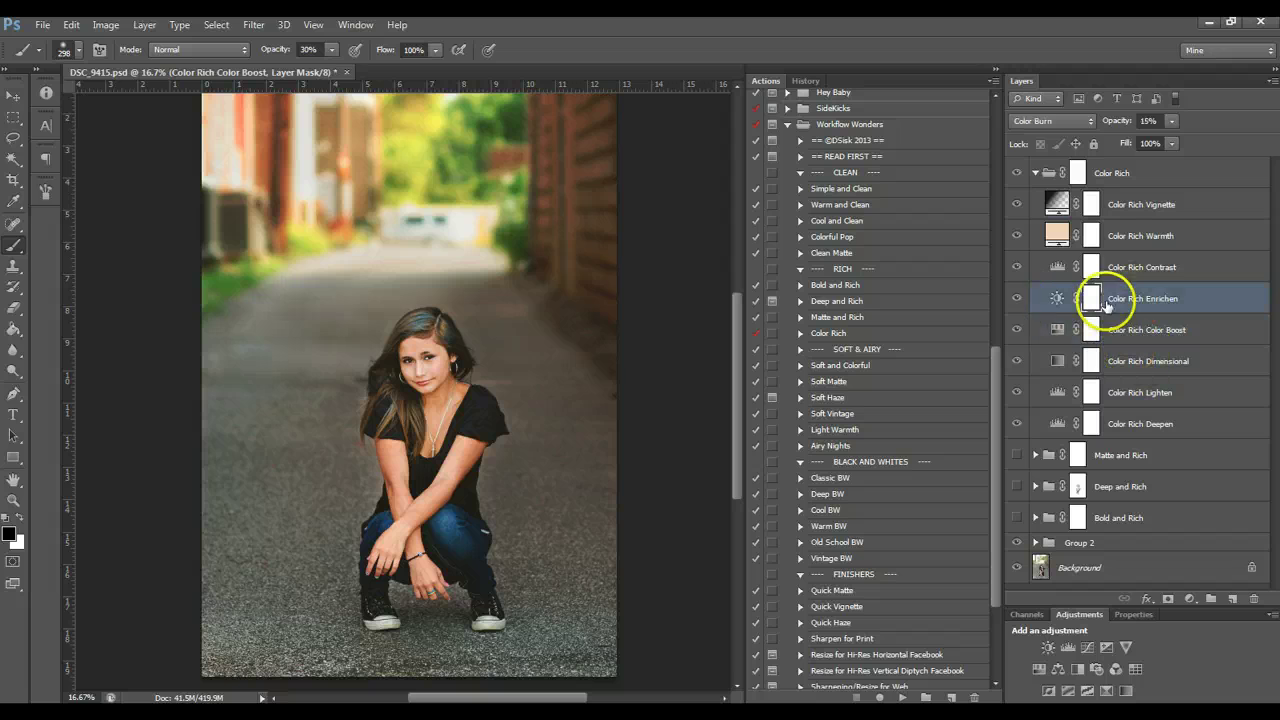
pyautogui.click(1015, 299)
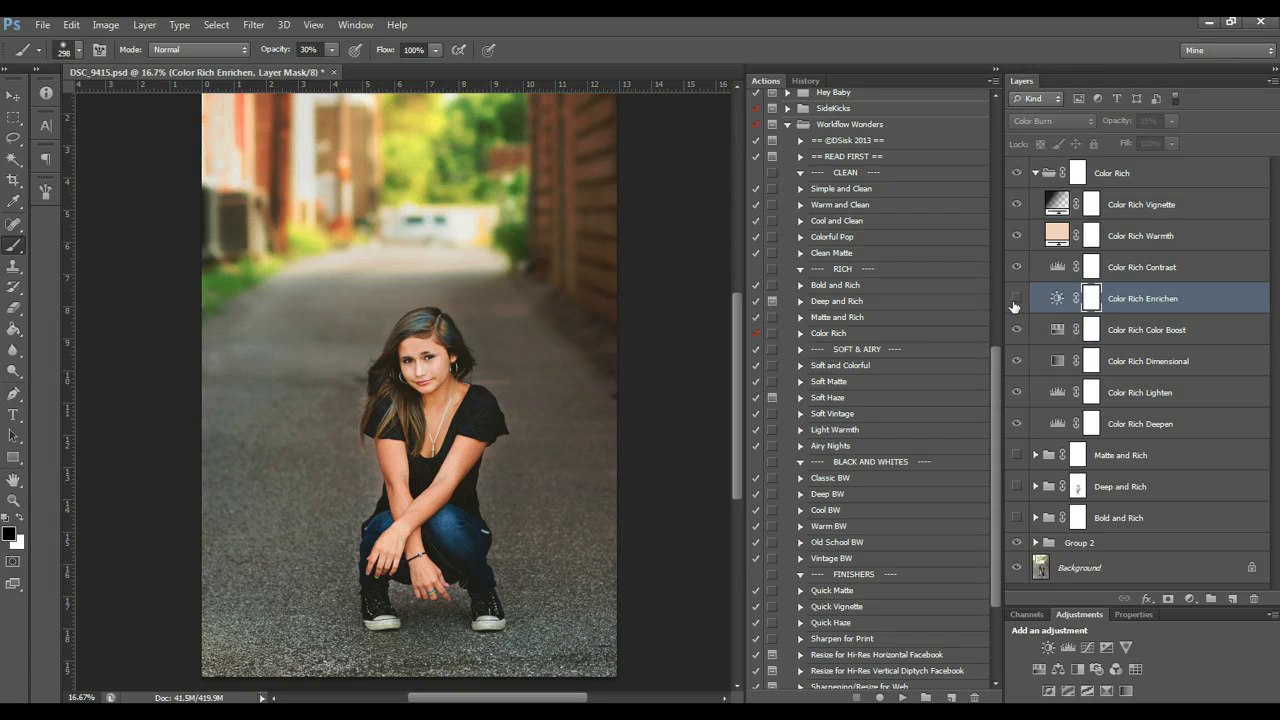
pyautogui.click(1015, 299)
pyautogui.click(1152, 267)
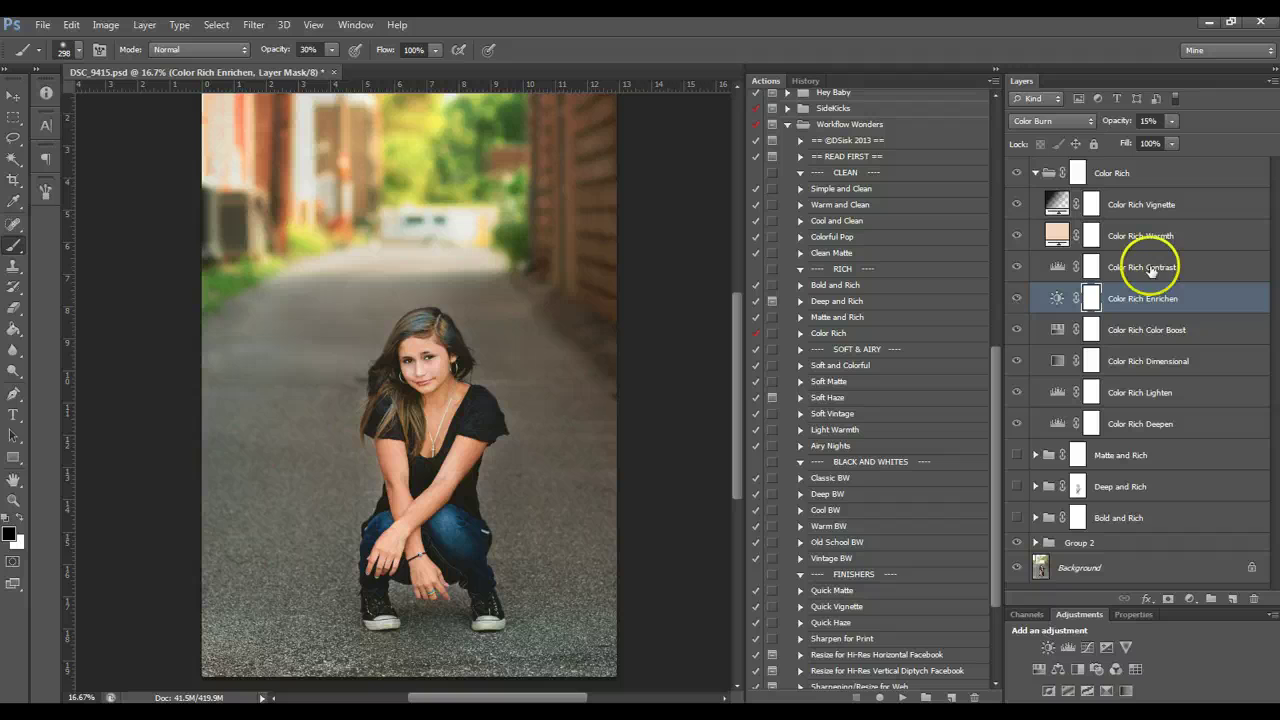
pyautogui.click(1016, 266)
pyautogui.click(1016, 266)
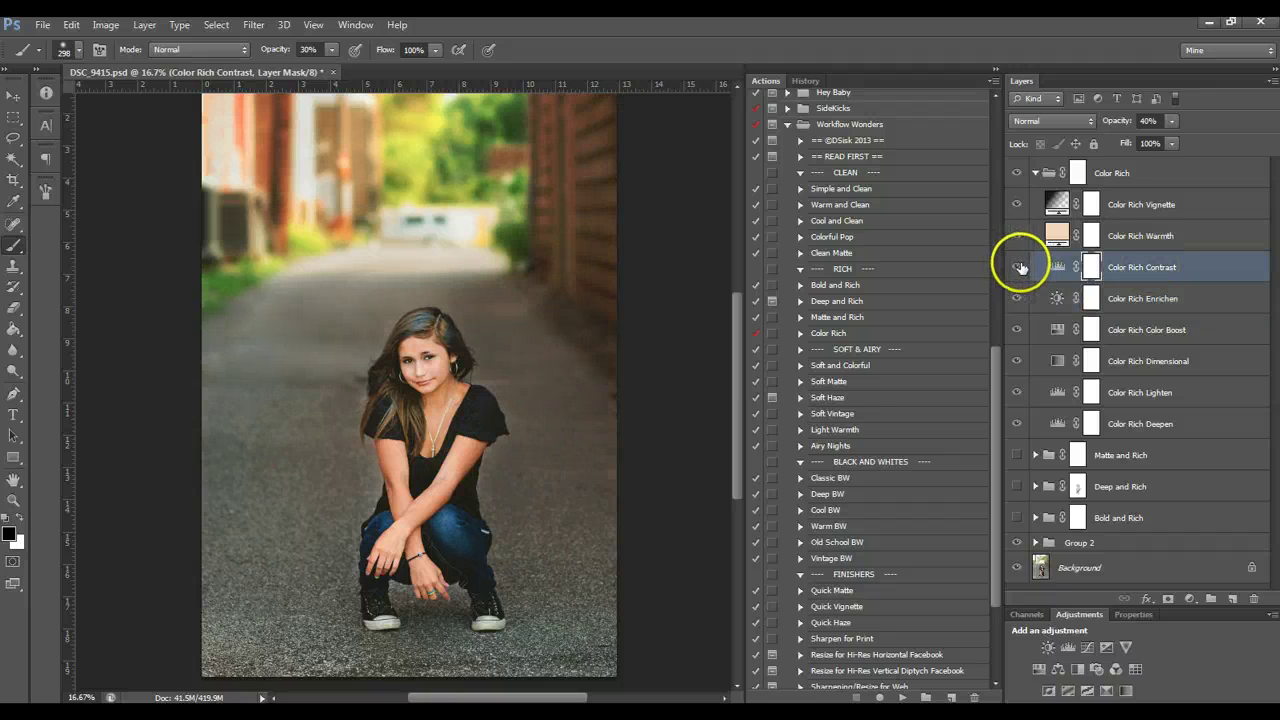
# Select the Color Rich Warmth layer, and hide and show it to compare its effect
pyautogui.click(1137, 238)
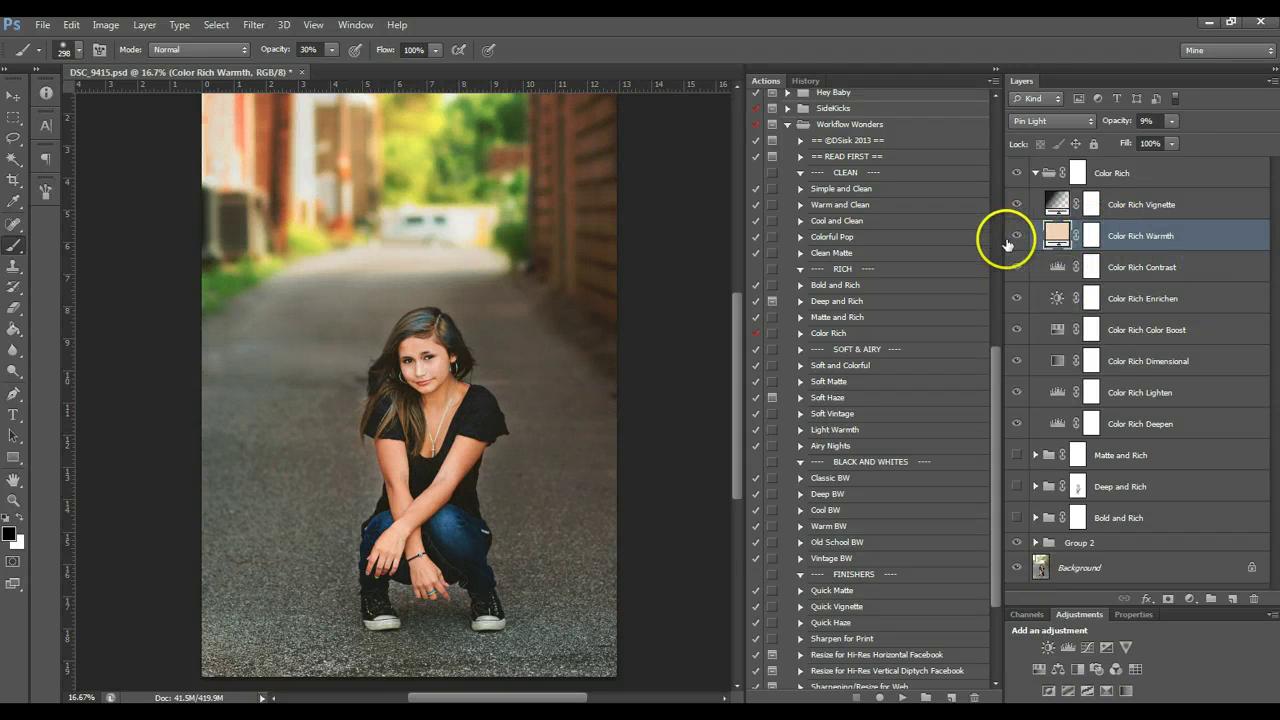
pyautogui.click(1017, 240)
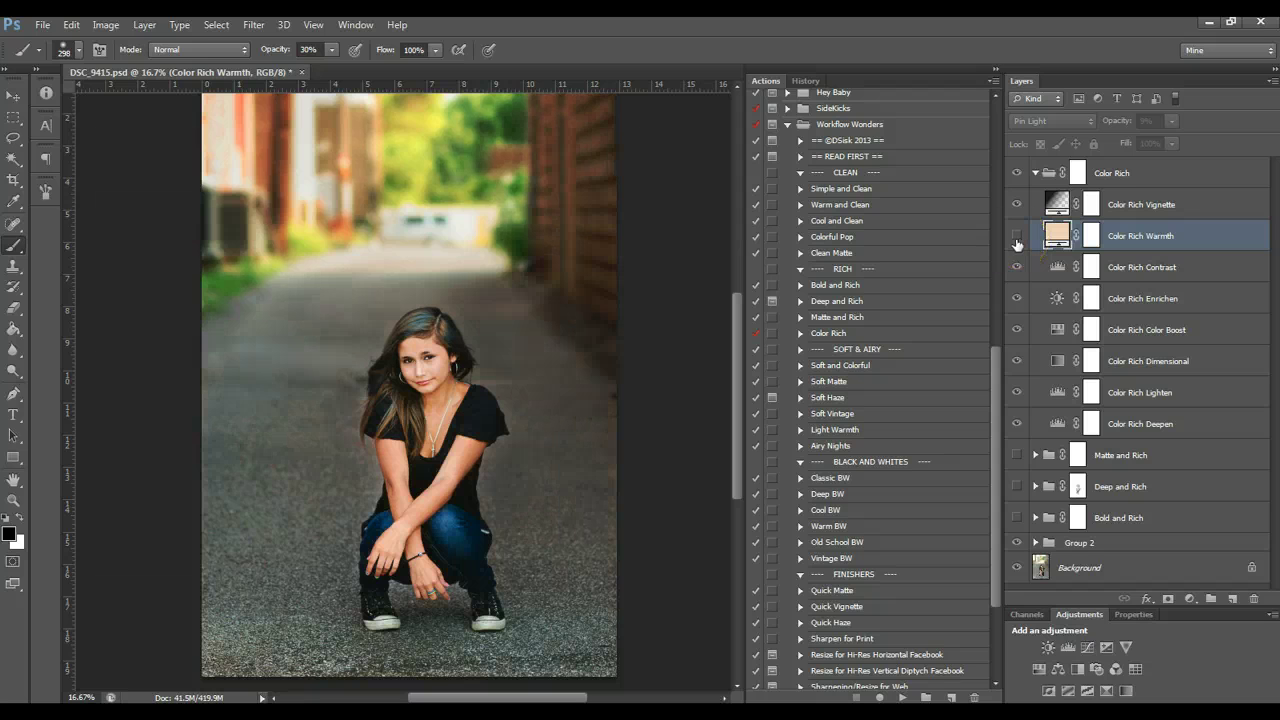
pyautogui.click(1017, 237)
# Select the Color Rich Vignette layer, hide and show it to compare its effect, and collapse the Color Rich group
pyautogui.click(1130, 205)
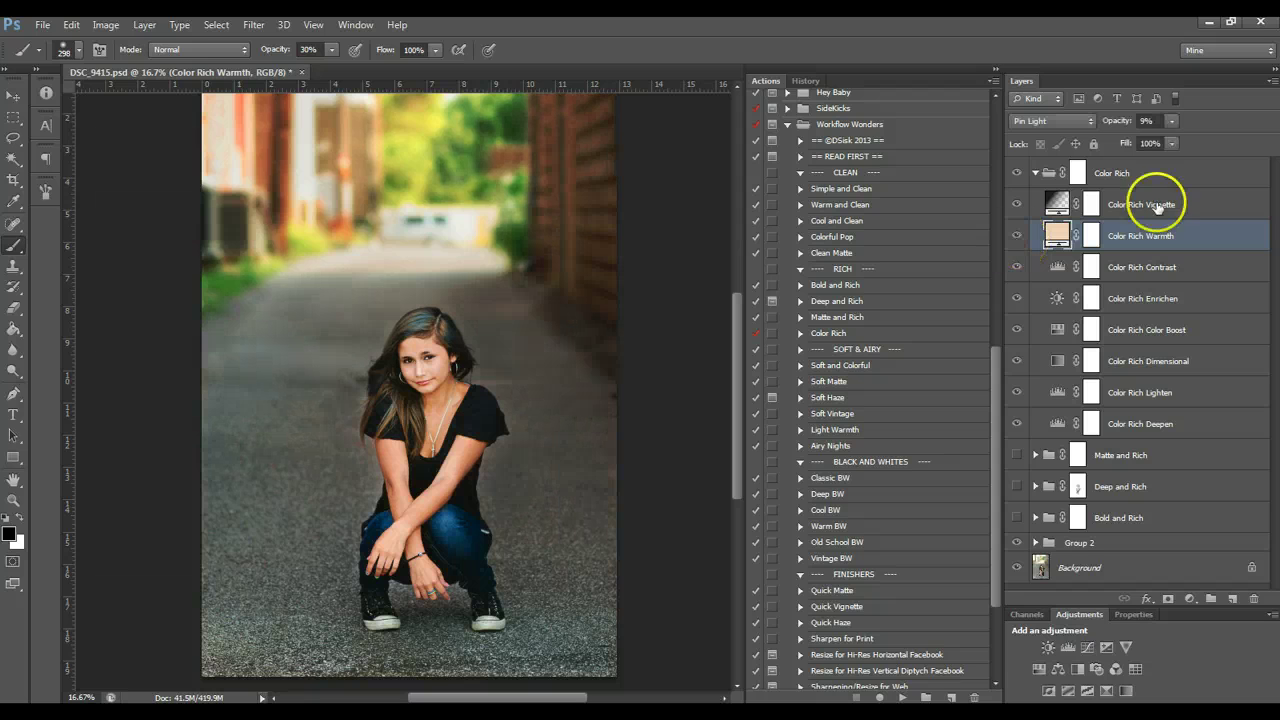
pyautogui.click(1017, 205)
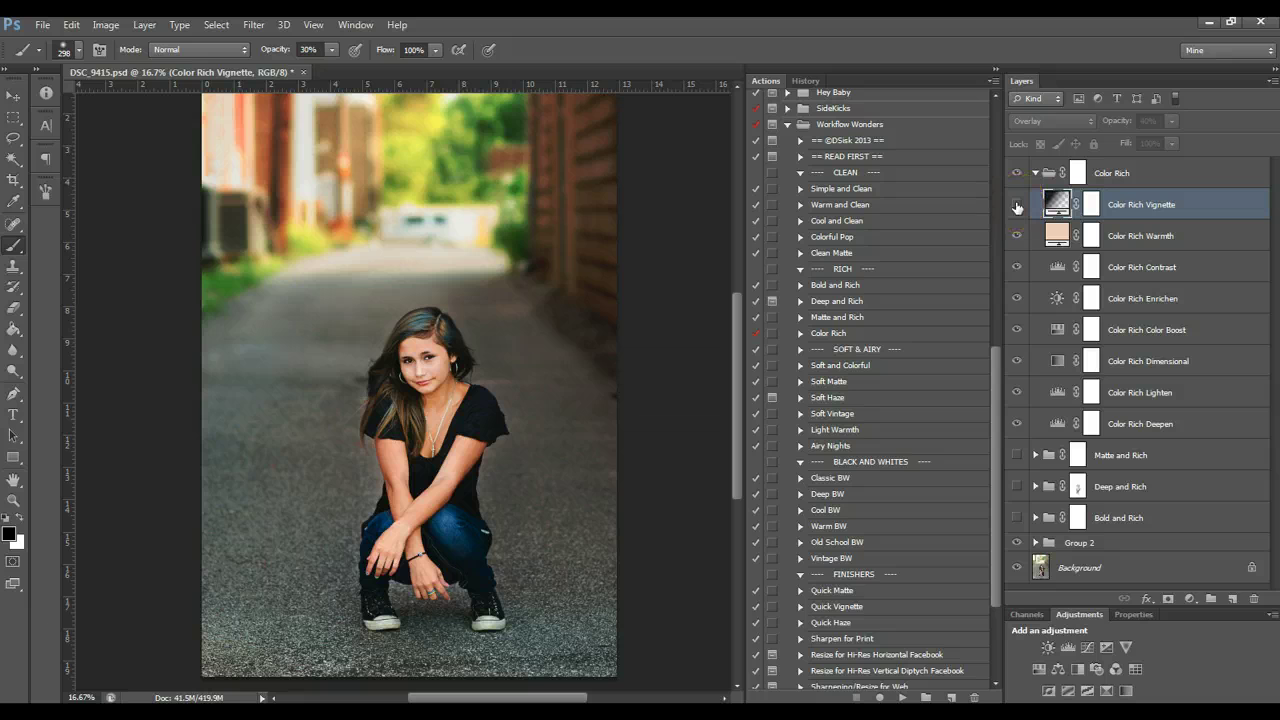
pyautogui.click(1045, 174)
pyautogui.click(1035, 174)
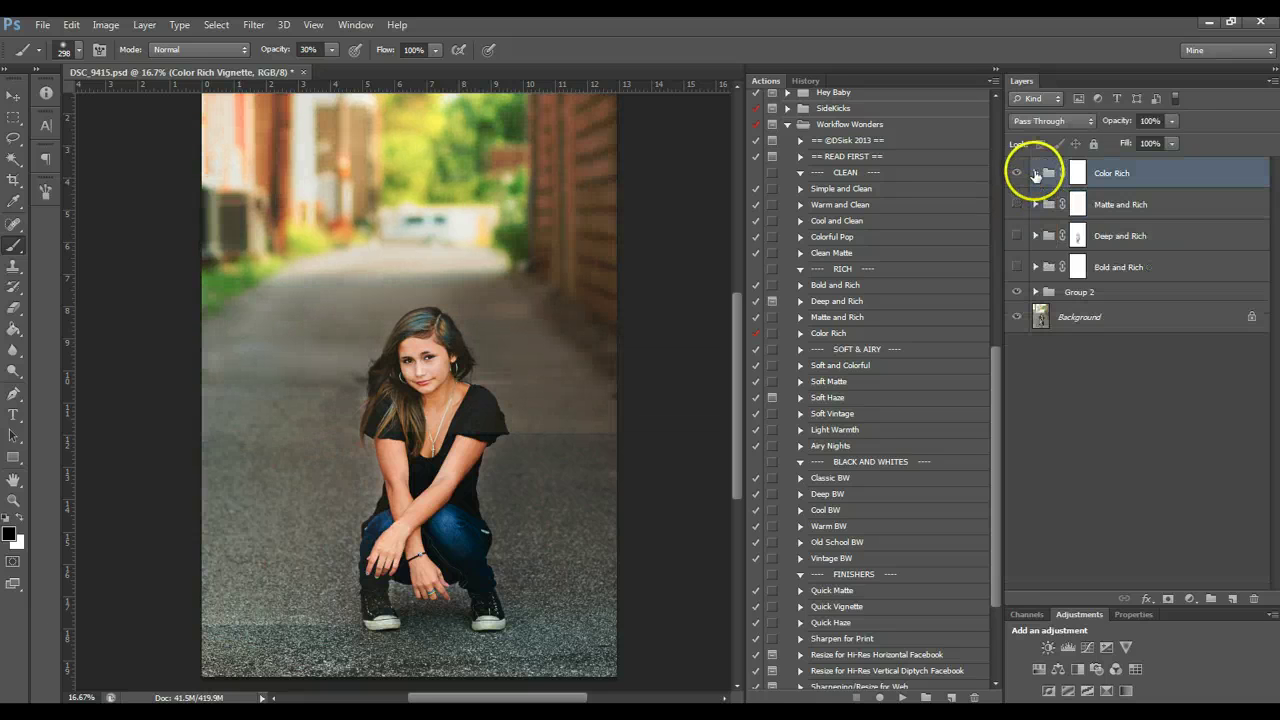
# Lower the Color Rich group's opacity to about 36%, then hide the group
pyautogui.click(1171, 120)
pyautogui.moveTo(1168, 138); pyautogui.dragTo(1120, 137)
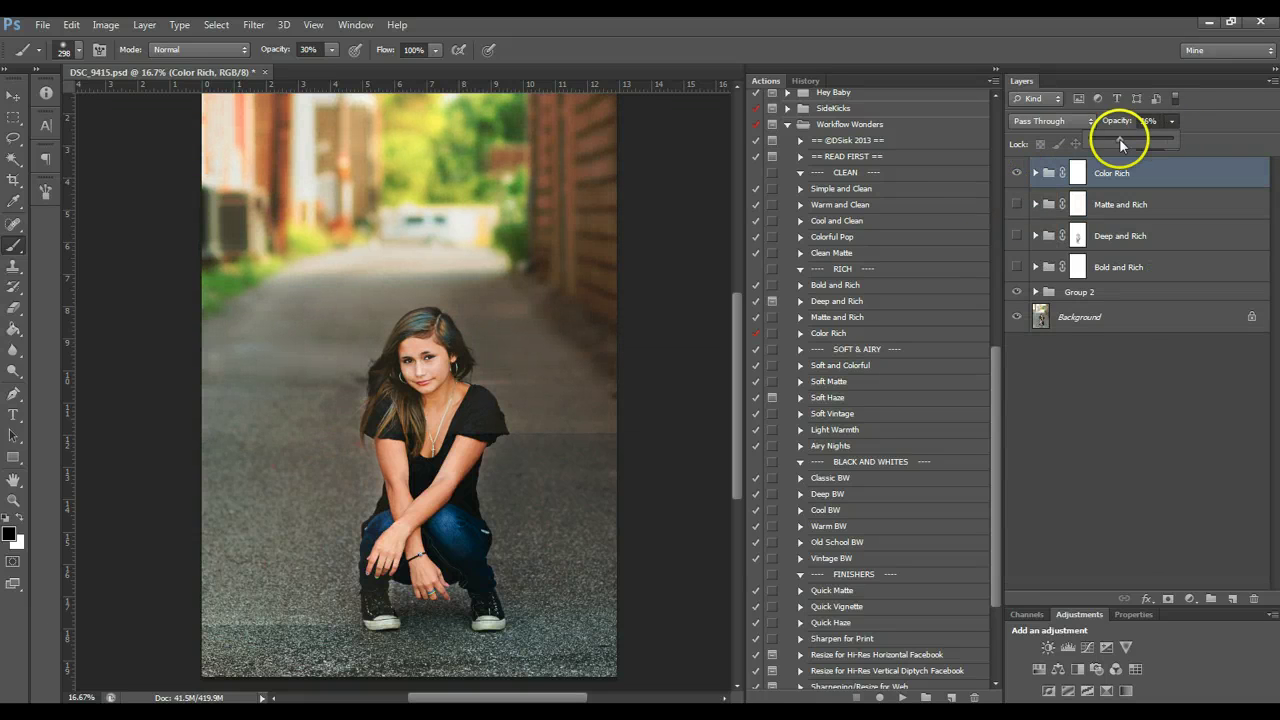
pyautogui.click(1016, 175)
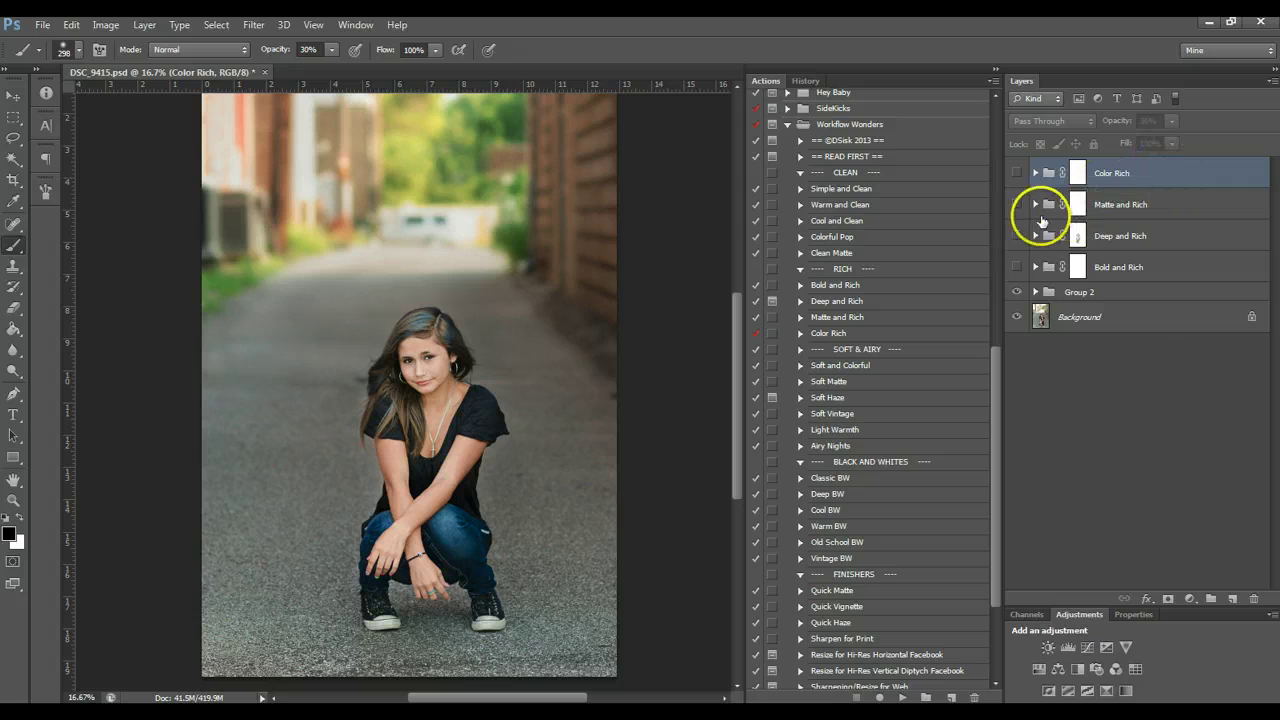
# Show the Deep and Rich and Matte and Rich groups together to combine their effects
pyautogui.click(1015, 238)
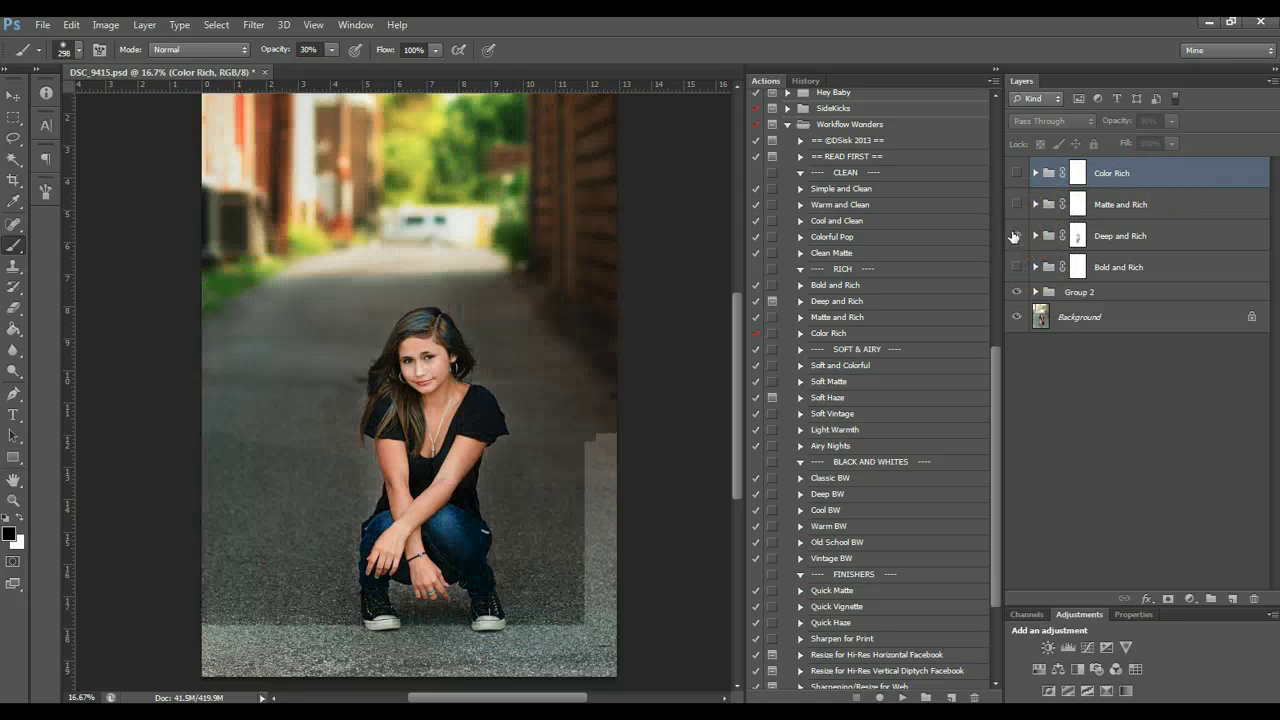
pyautogui.click(1015, 206)
pyautogui.click(1155, 288)
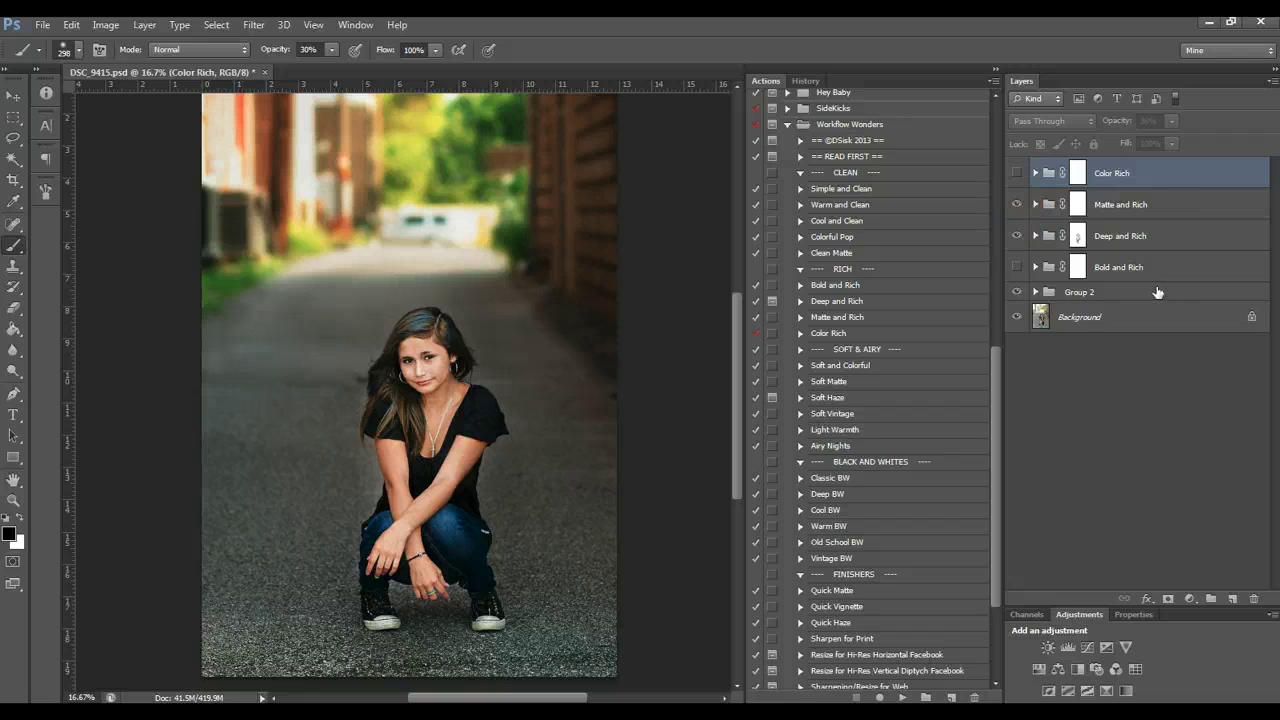
pyautogui.moveTo(1112, 265); pyautogui.dragTo(1118, 205)
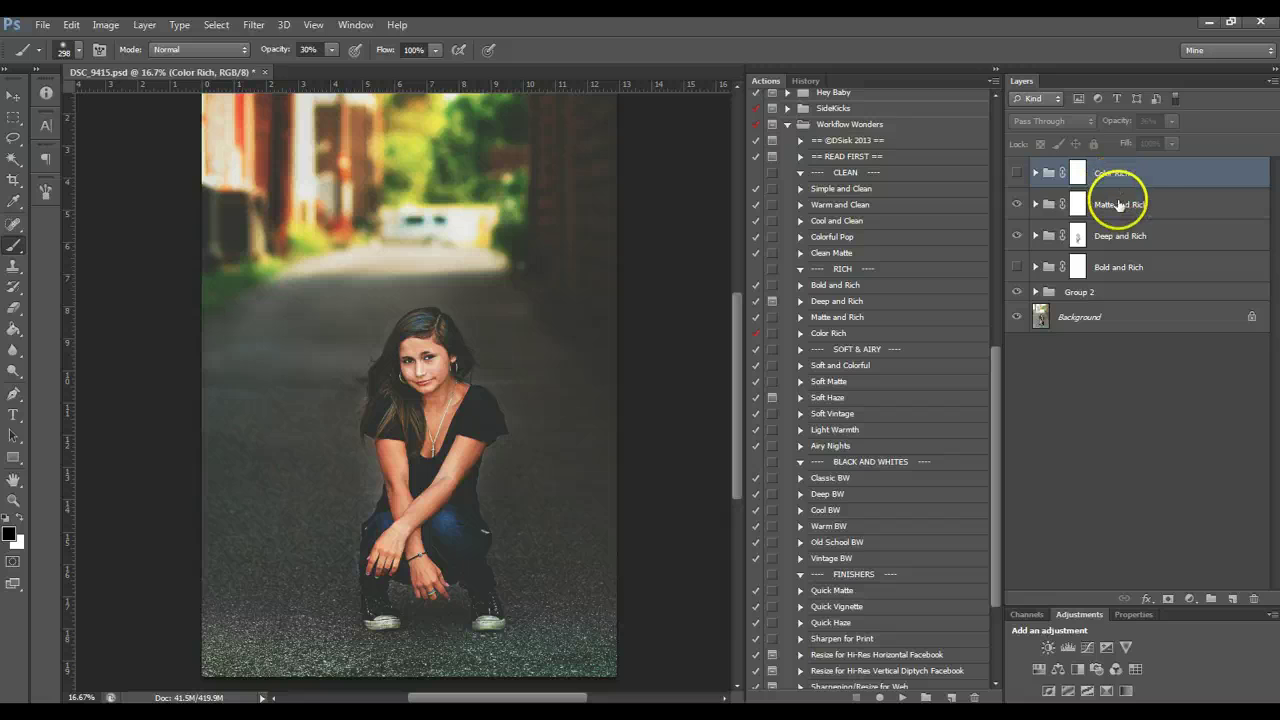
# Lower the Deep and Rich group's opacity to 29%, then hide and show the groups to compare the blend
pyautogui.click(1118, 205)
pyautogui.moveTo(1172, 122); pyautogui.dragTo(1128, 257)
pyautogui.click(1147, 237)
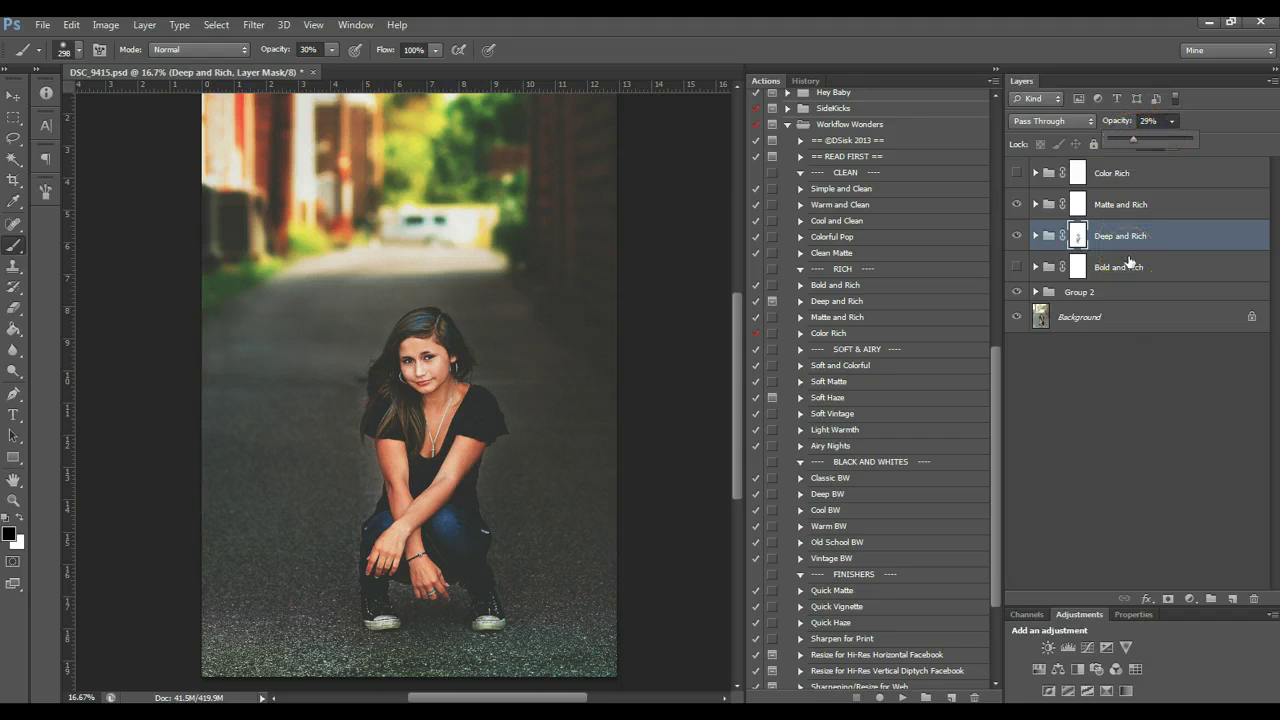
pyautogui.click(1100, 315)
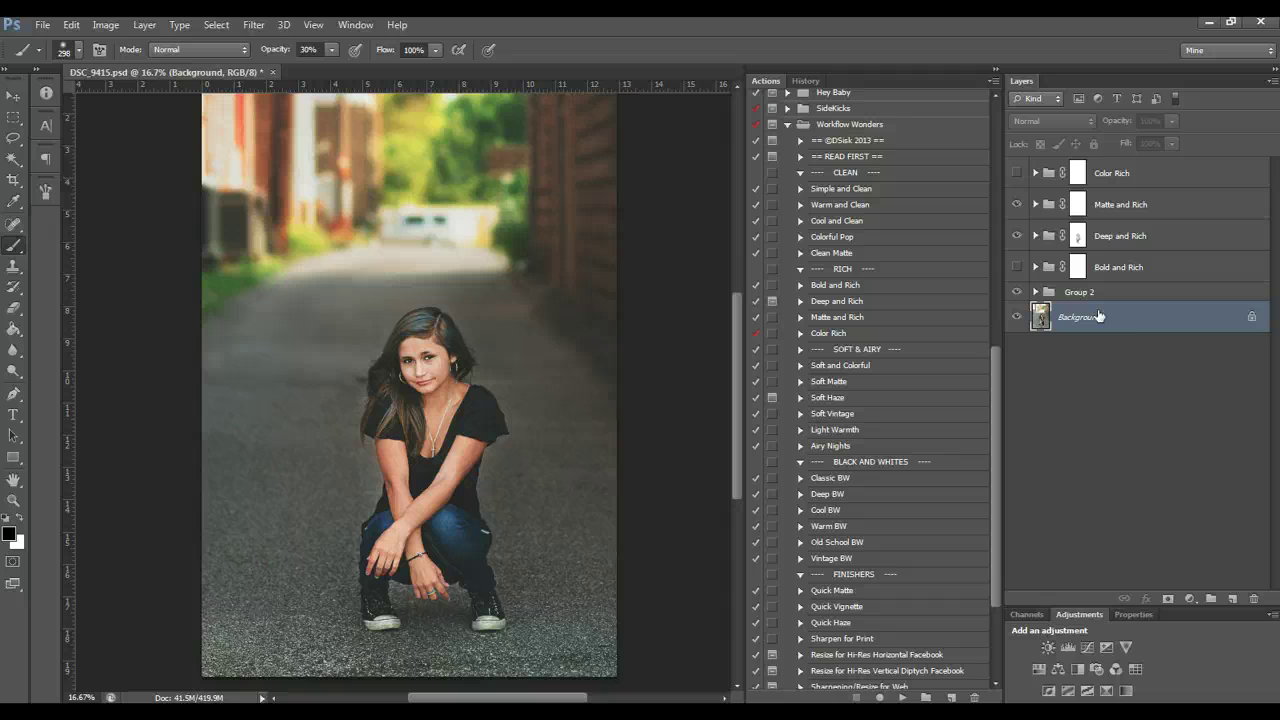
pyautogui.click(1016, 236)
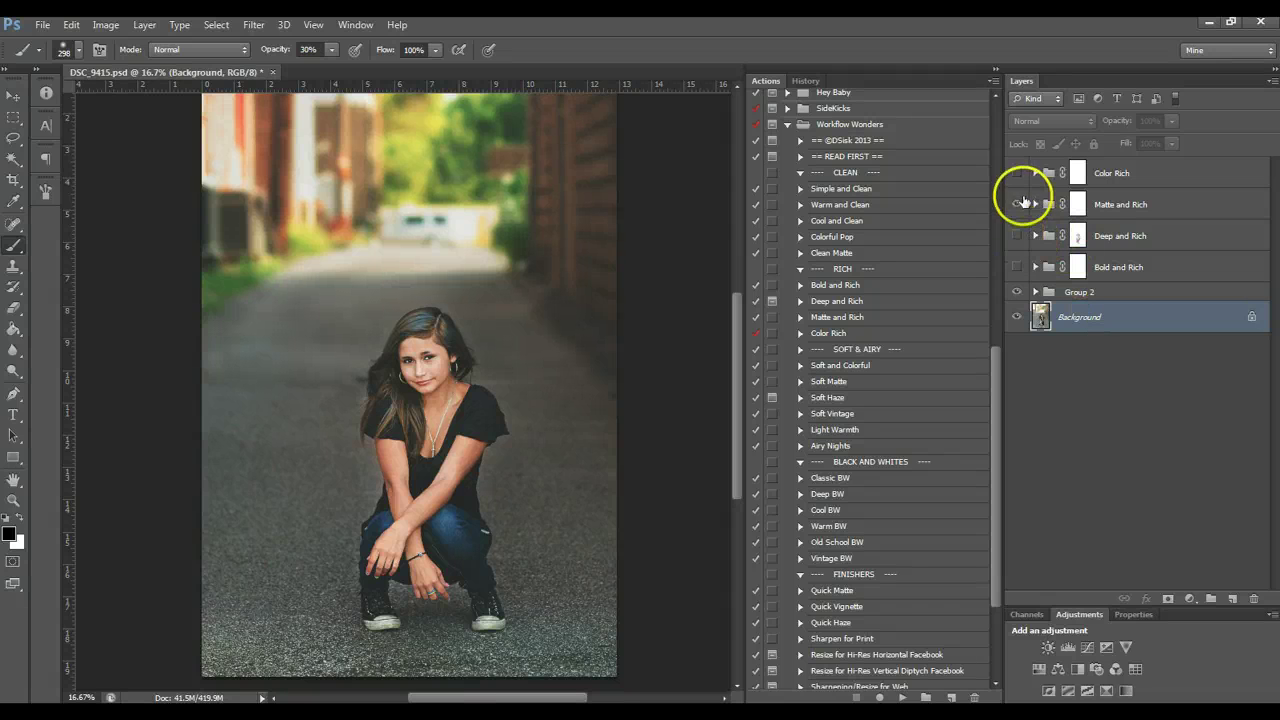
pyautogui.moveTo(1020, 234); pyautogui.dragTo(1020, 204)
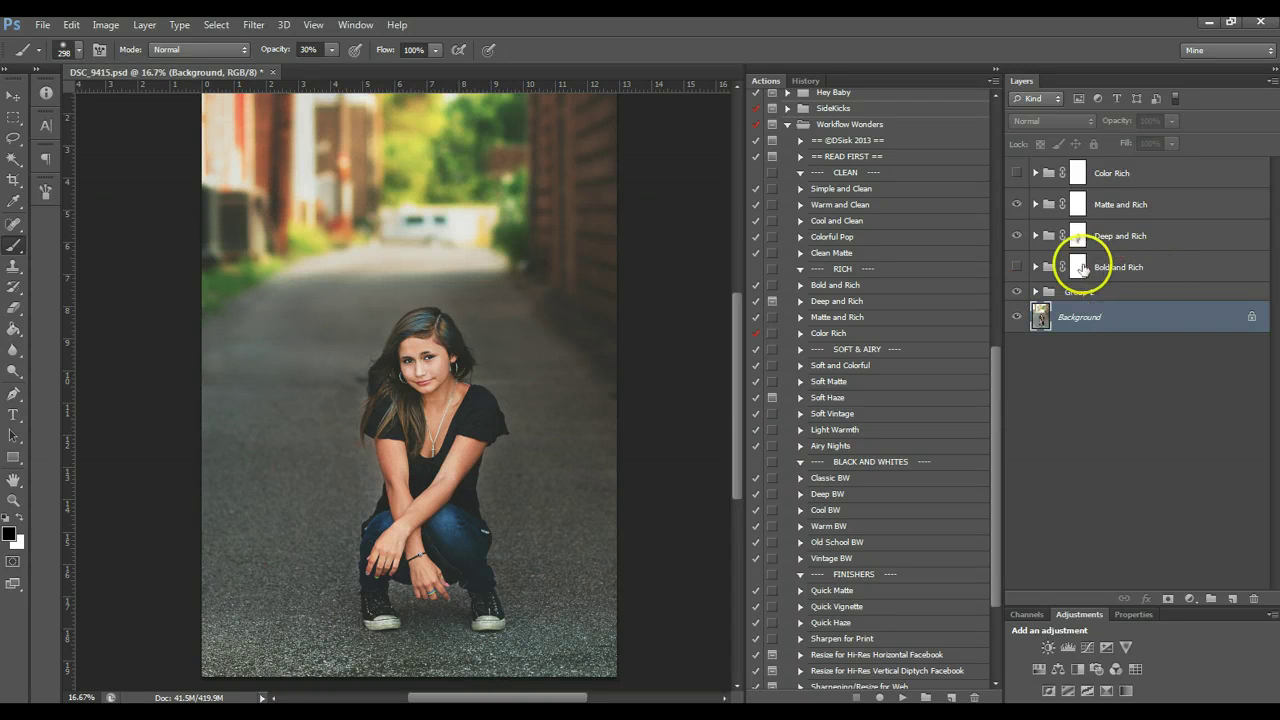
# Select the four groups from Bold and Rich through Color Rich and delete them, keeping Group 2 and the Background
pyautogui.keyDown('shift'); pyautogui.click(1109, 177); pyautogui.keyUp('shift')
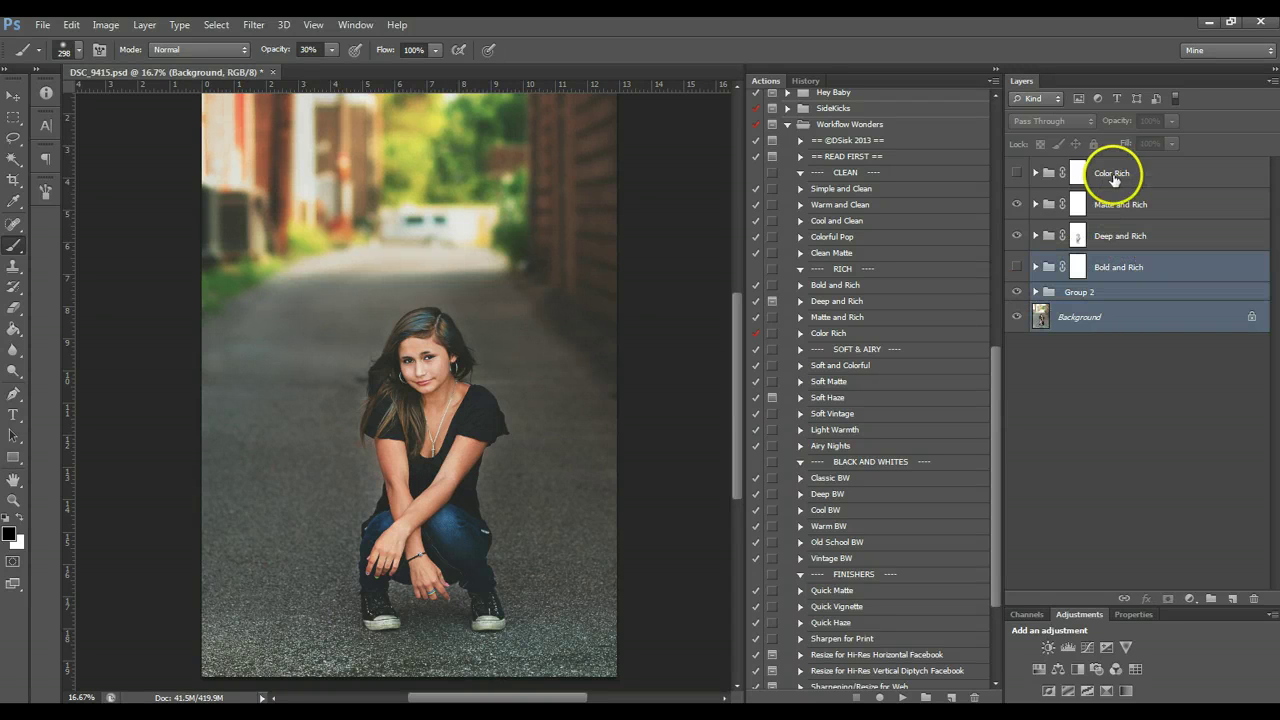
pyautogui.click(1109, 318)
pyautogui.click(1128, 180)
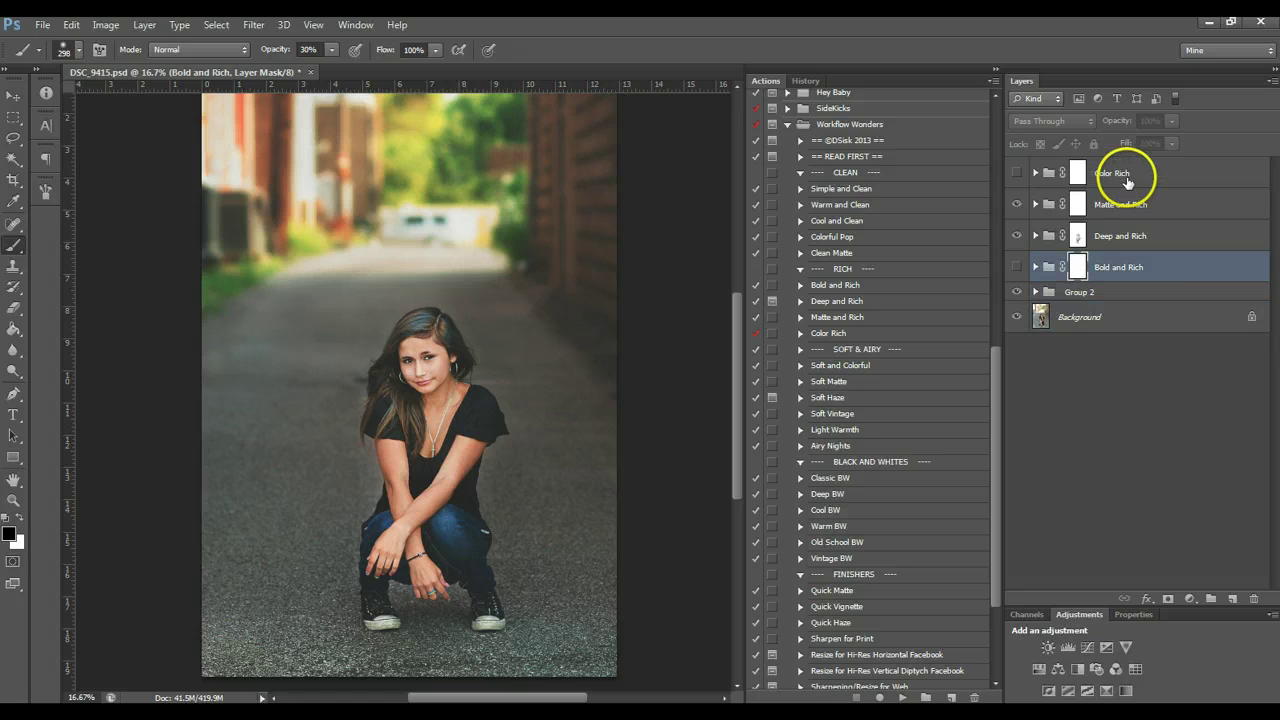
pyautogui.keyDown('shift'); pyautogui.click(1177, 258); pyautogui.keyUp('shift')
pyautogui.moveTo(1177, 258); pyautogui.dragTo(1253, 597)
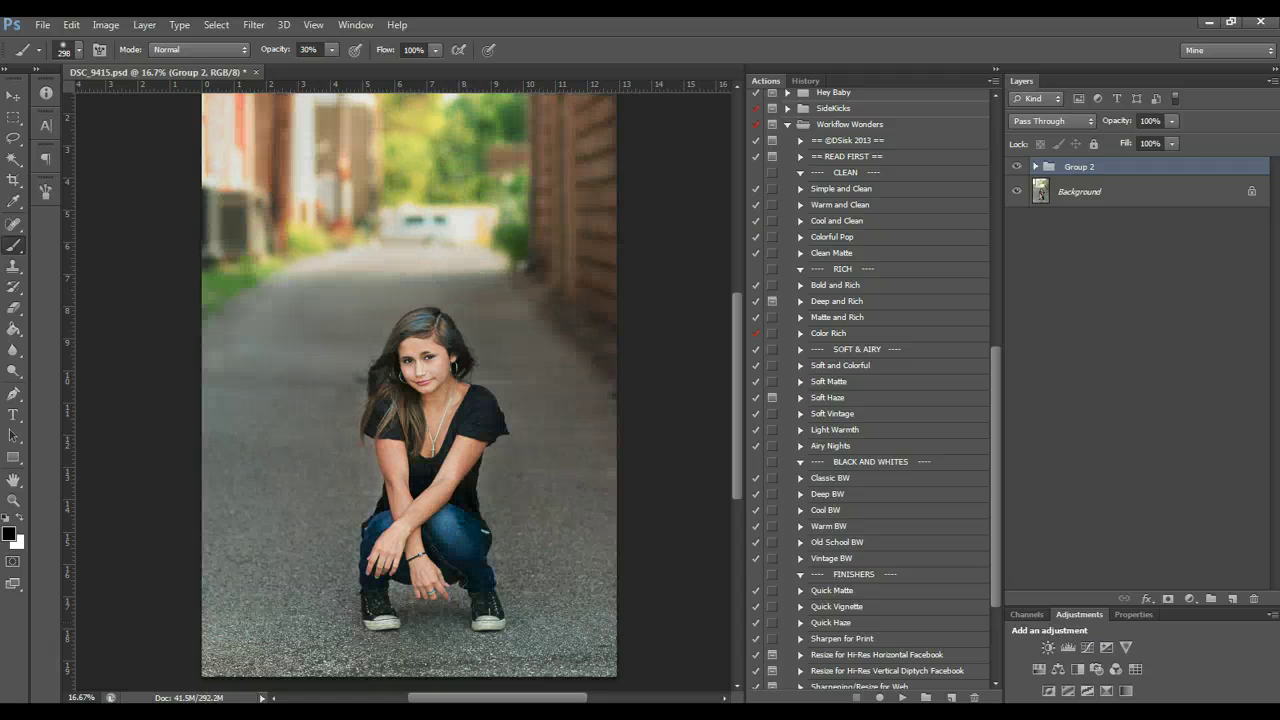
pyautogui.click(85, 678)
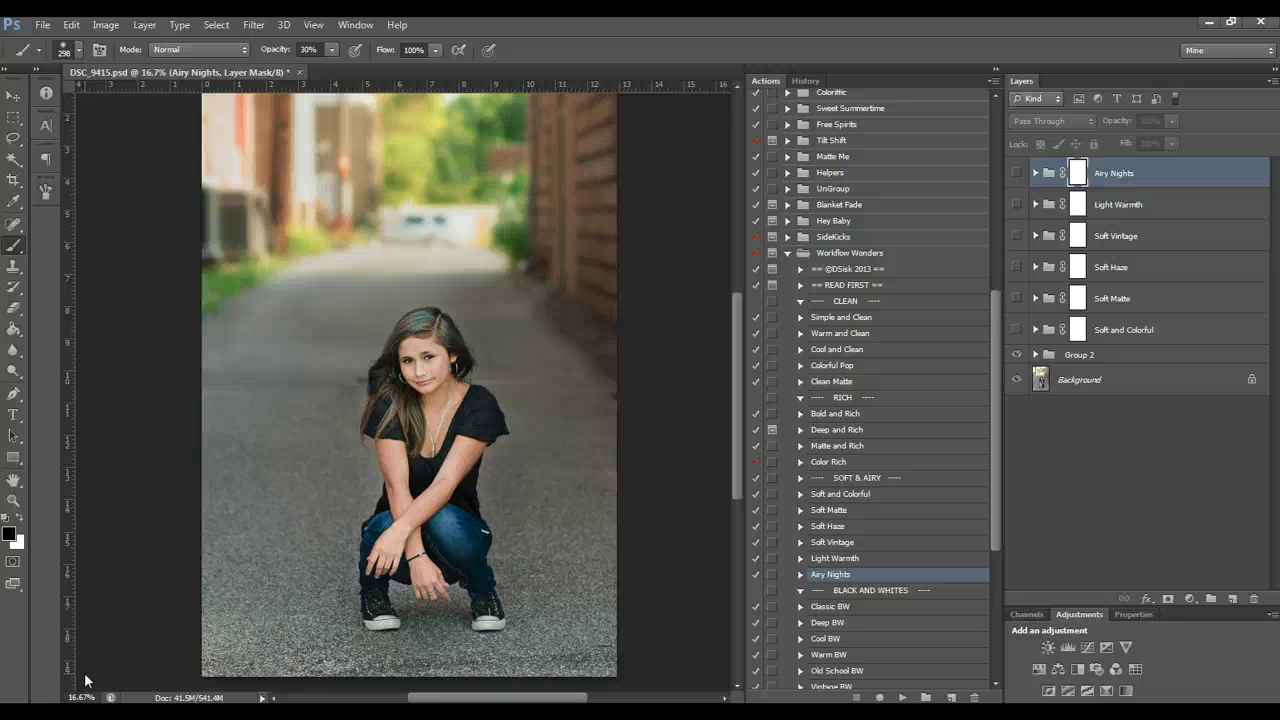
pyautogui.click(1038, 330)
pyautogui.click(1038, 330)
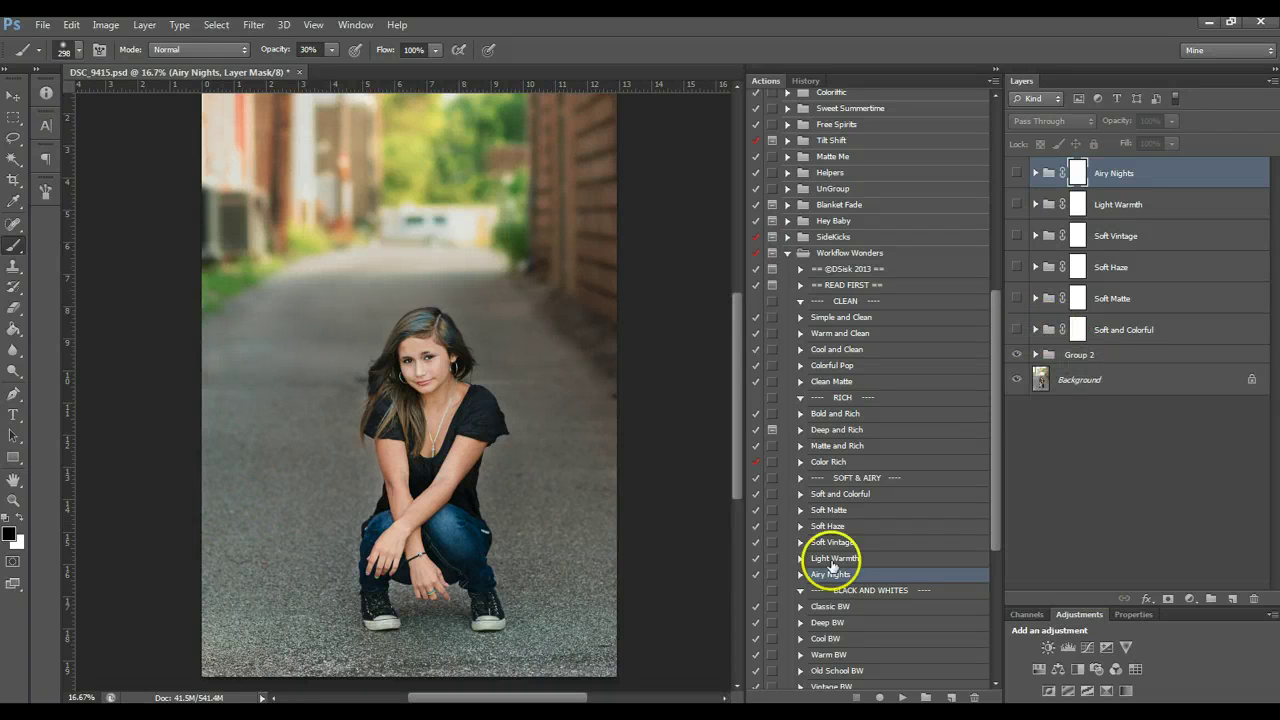
# Select the Soft and Colorful action and its layer group, then show the group and expand it
pyautogui.click(840, 494)
pyautogui.click(1110, 330)
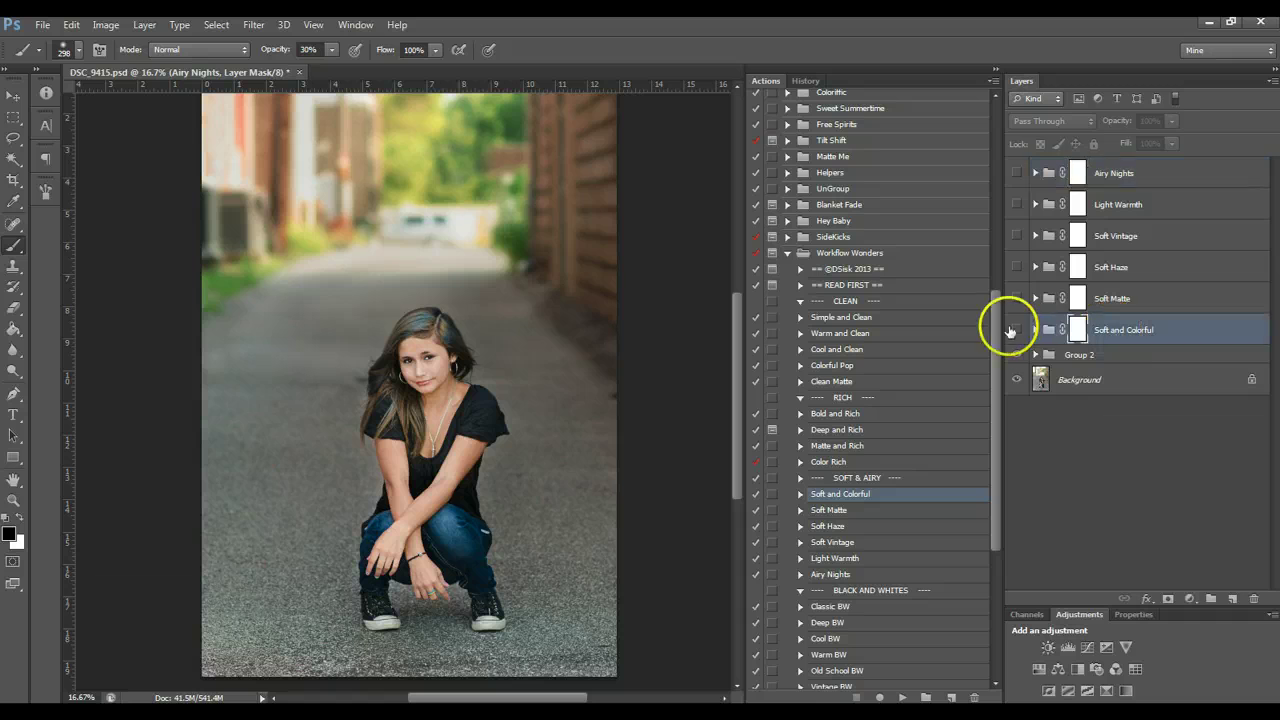
pyautogui.click(1015, 330)
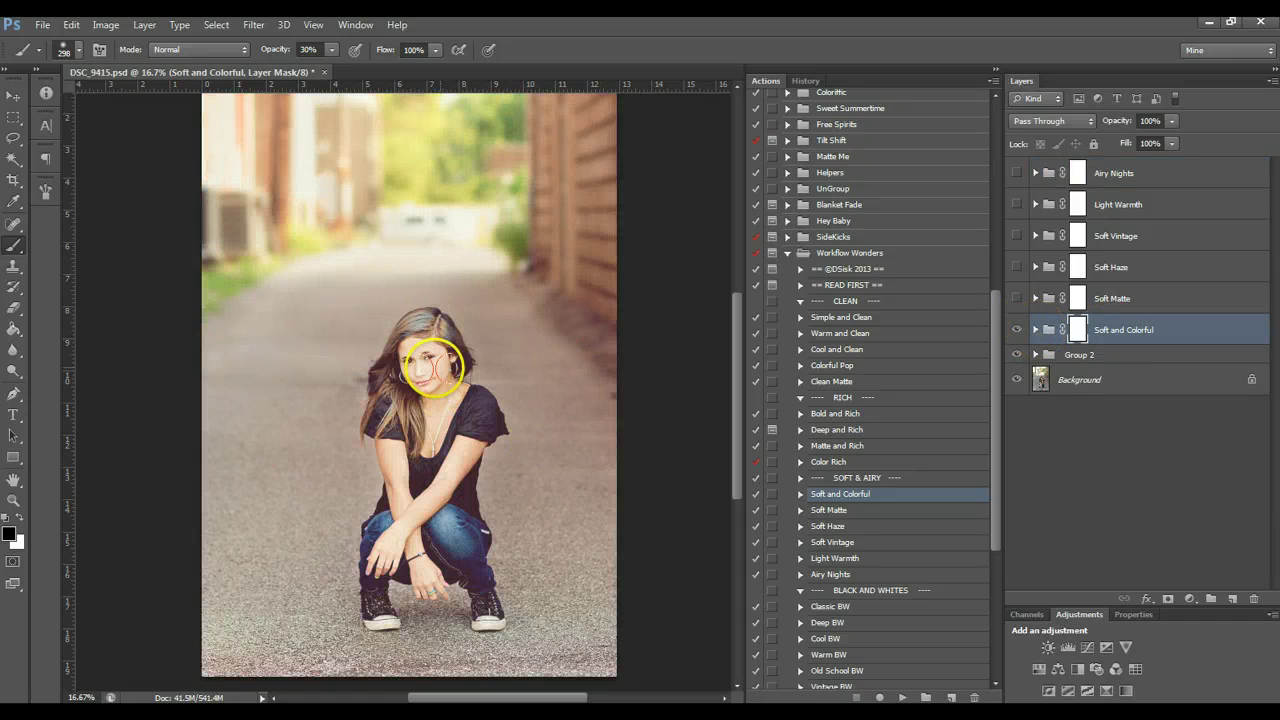
pyautogui.click(1035, 330)
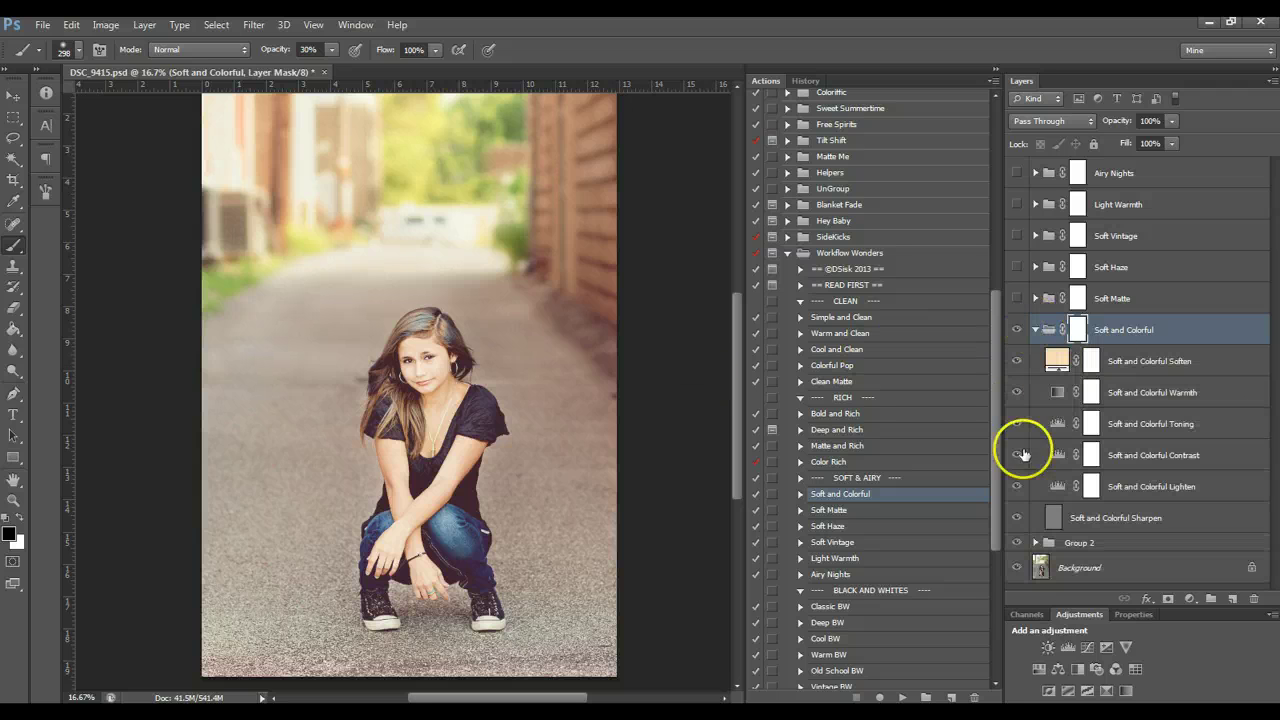
# Select the Soft and Colorful Lighten, Contrast and Toning layers in turn, hiding and showing Toning to compare its effect
pyautogui.click(1141, 488)
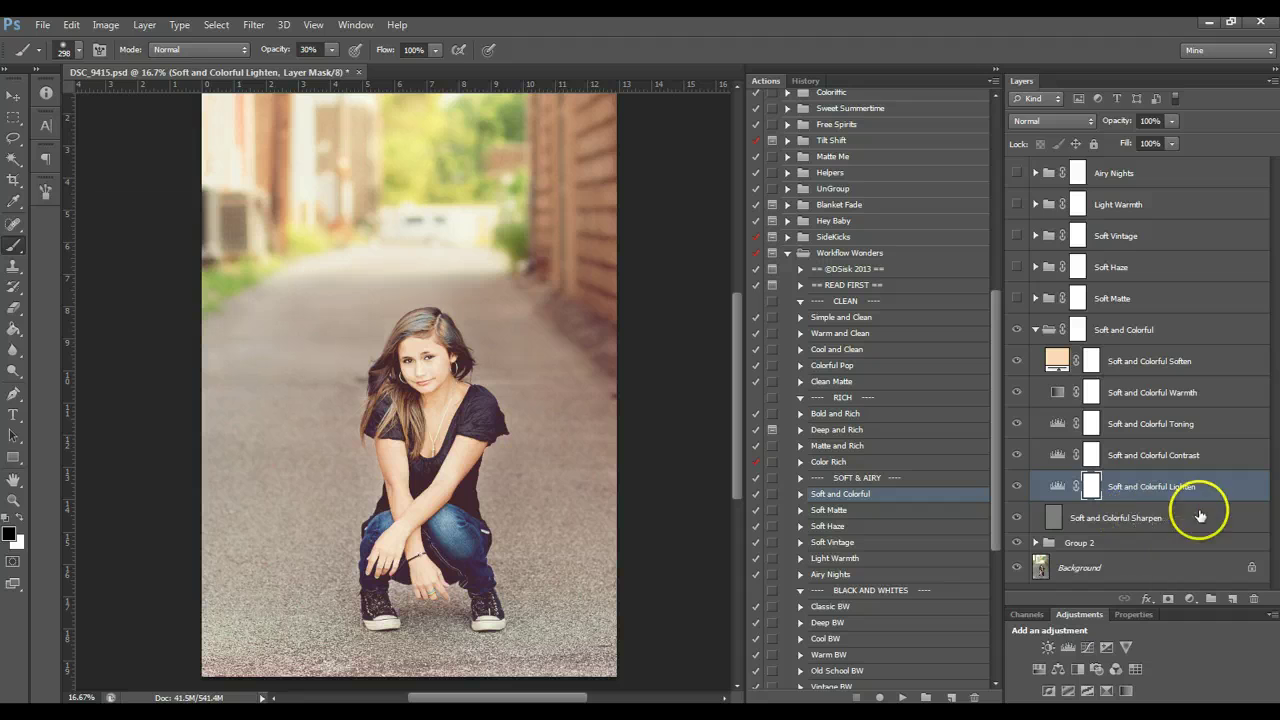
pyautogui.click(1160, 456)
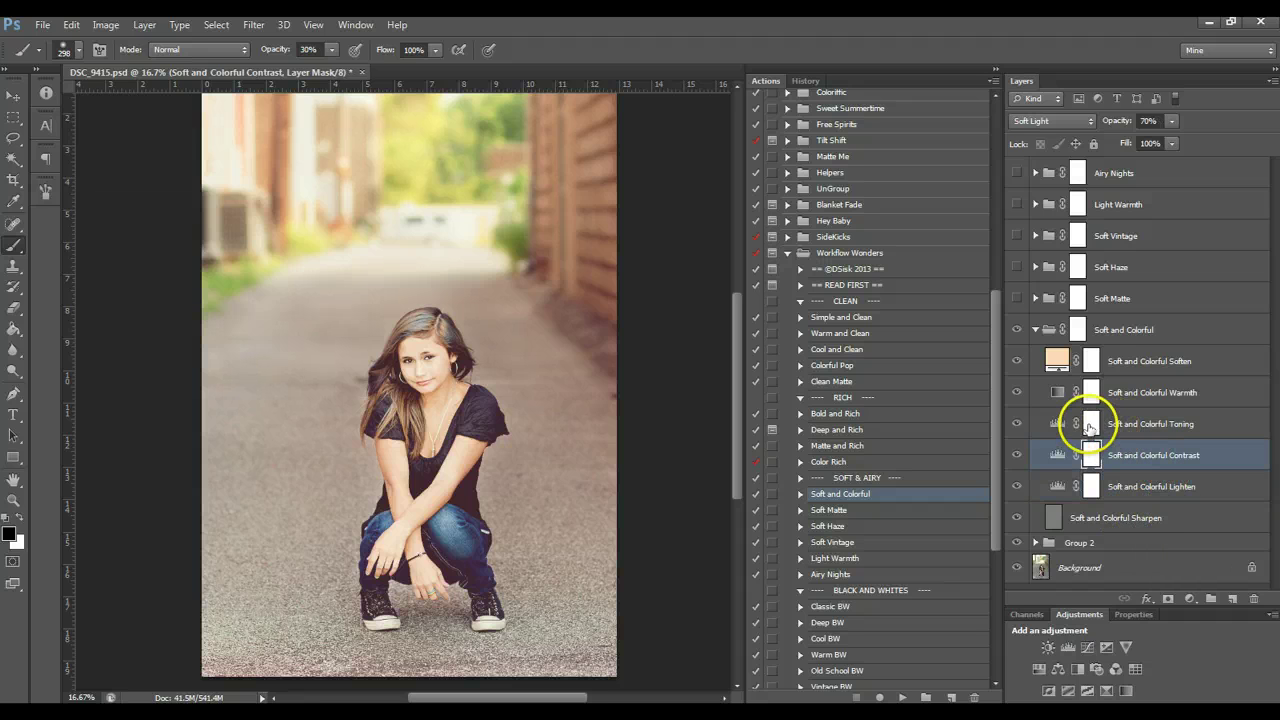
pyautogui.click(1137, 424)
pyautogui.click(1017, 424)
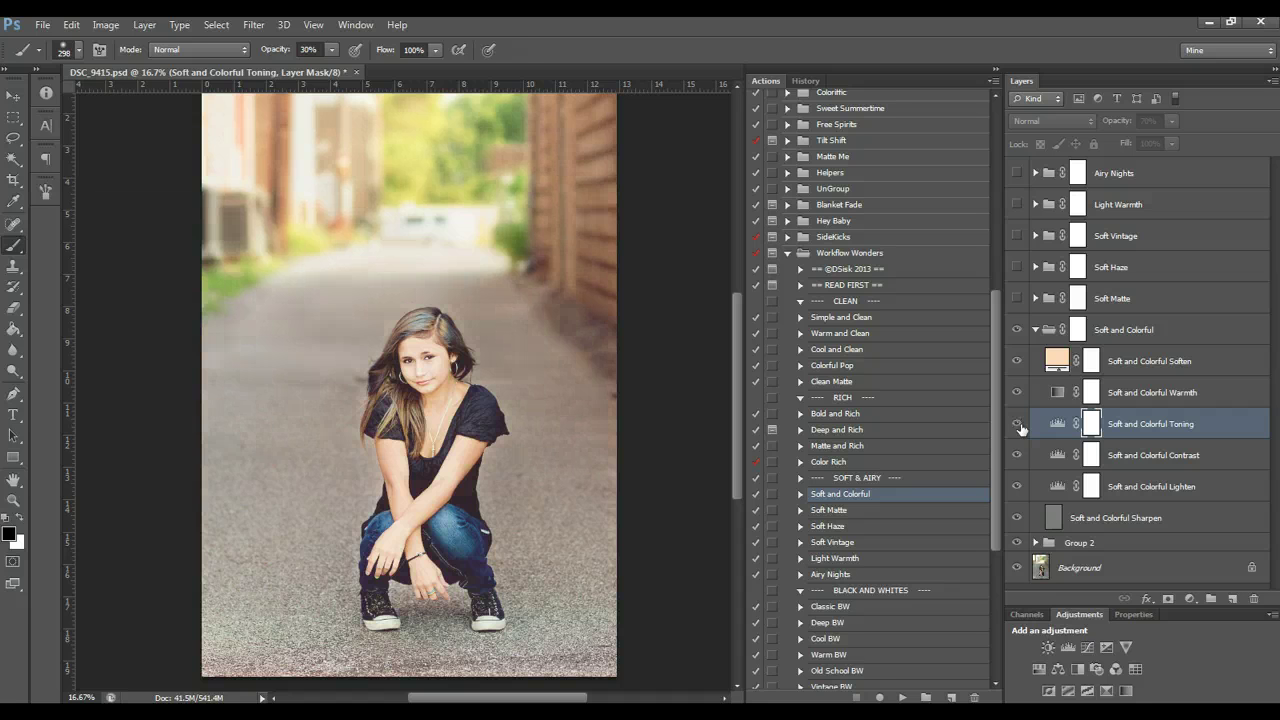
pyautogui.click(1017, 424)
# Select the Soft and Colorful Warmth layer, and hide and show it repeatedly to compare its effect
pyautogui.click(1080, 390)
pyautogui.click(1017, 392)
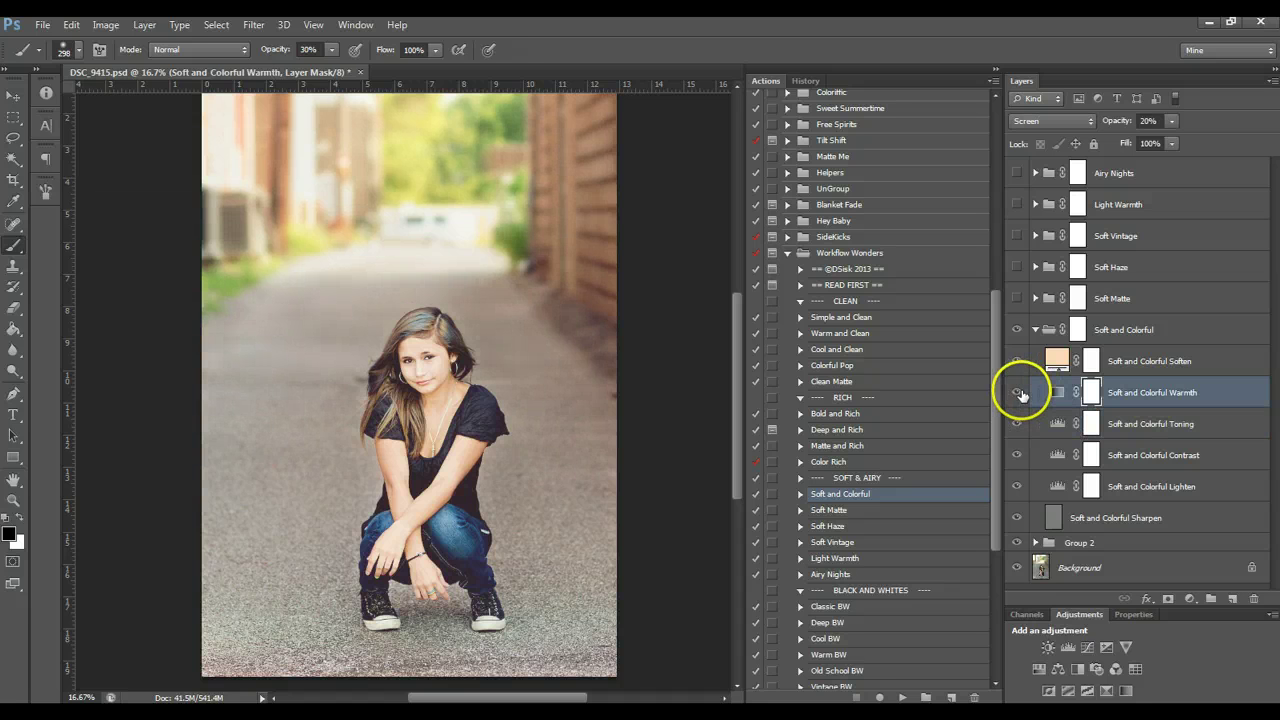
pyautogui.click(1017, 392)
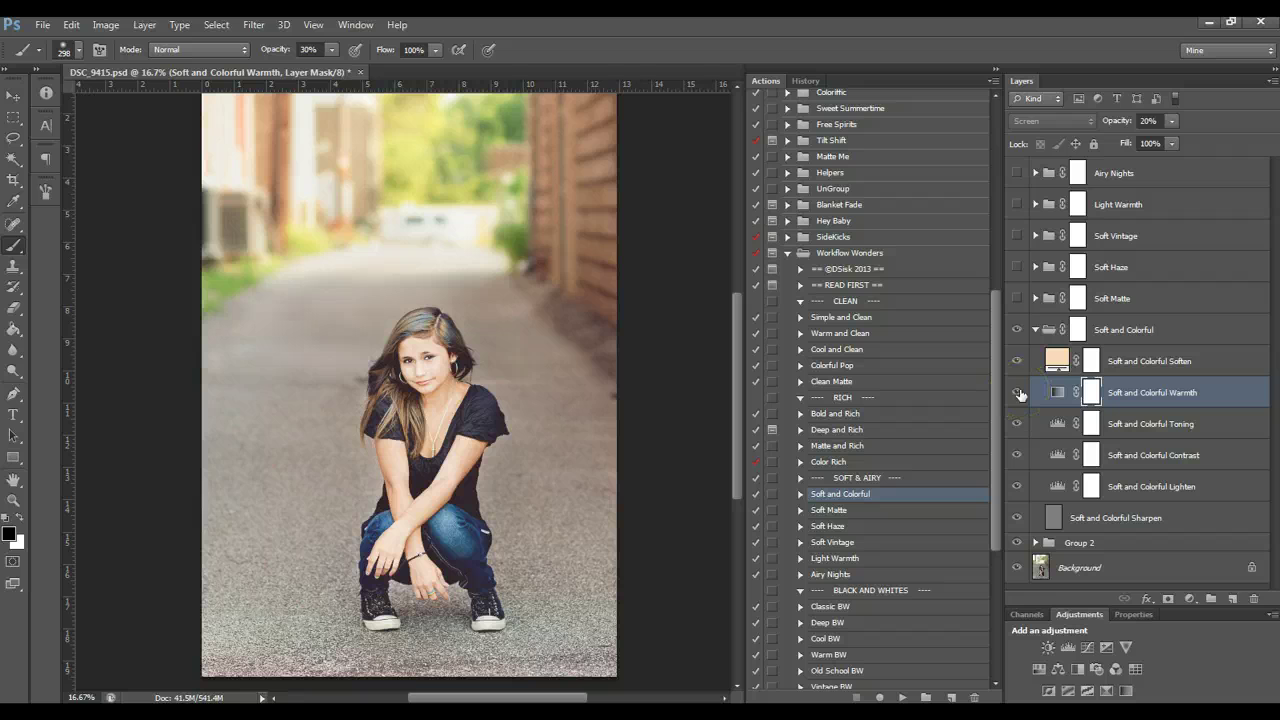
pyautogui.click(1017, 393)
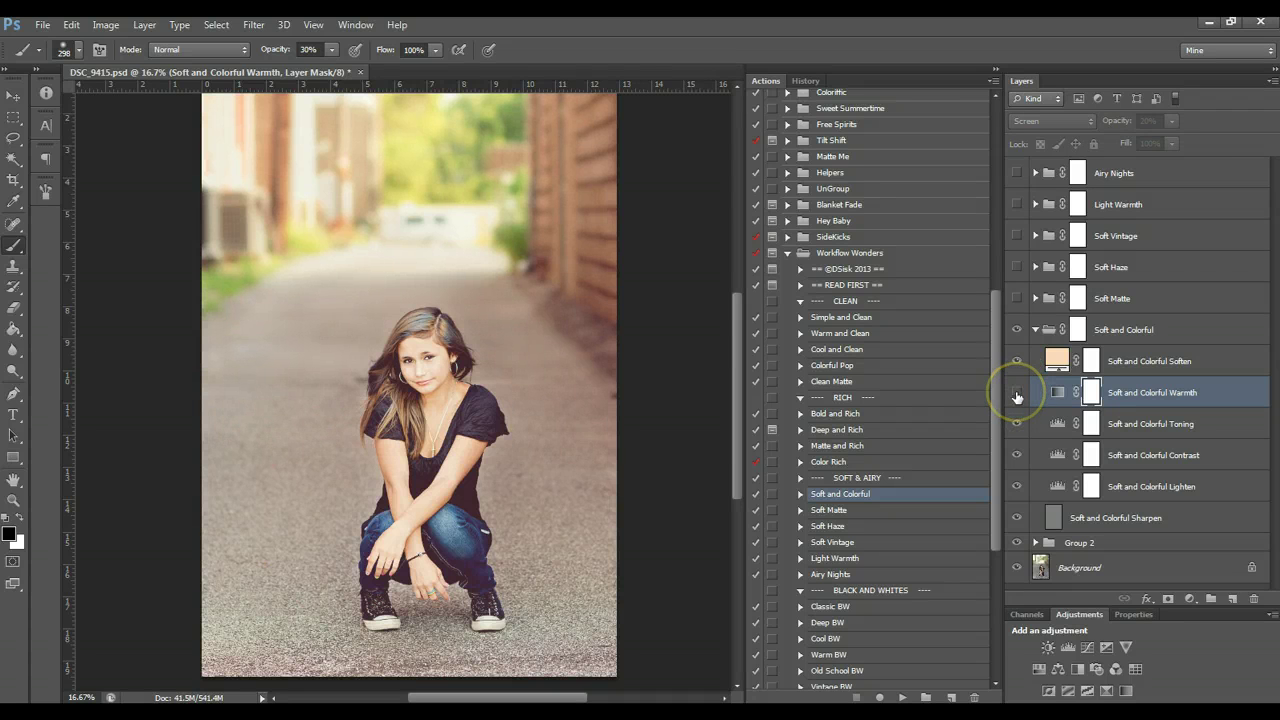
pyautogui.click(1017, 393)
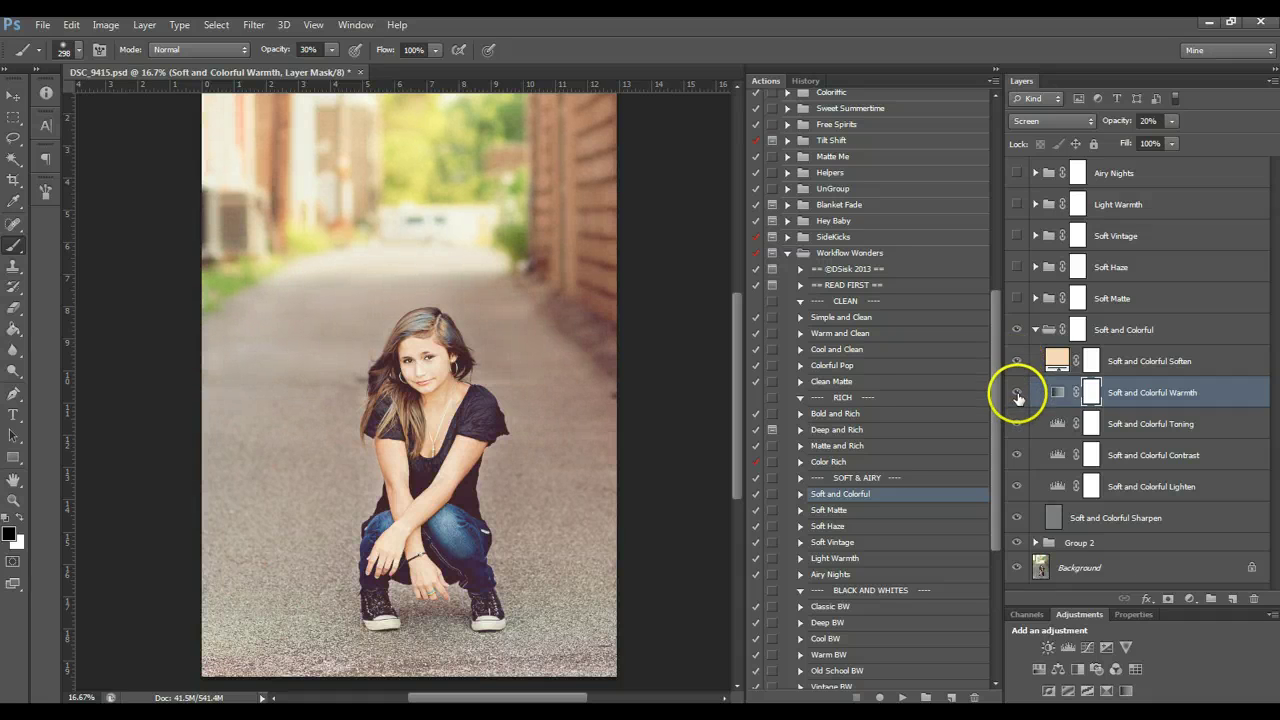
# Lower the opacity of the Soft and Colorful Lighten layer to 70%
pyautogui.click(1153, 484)
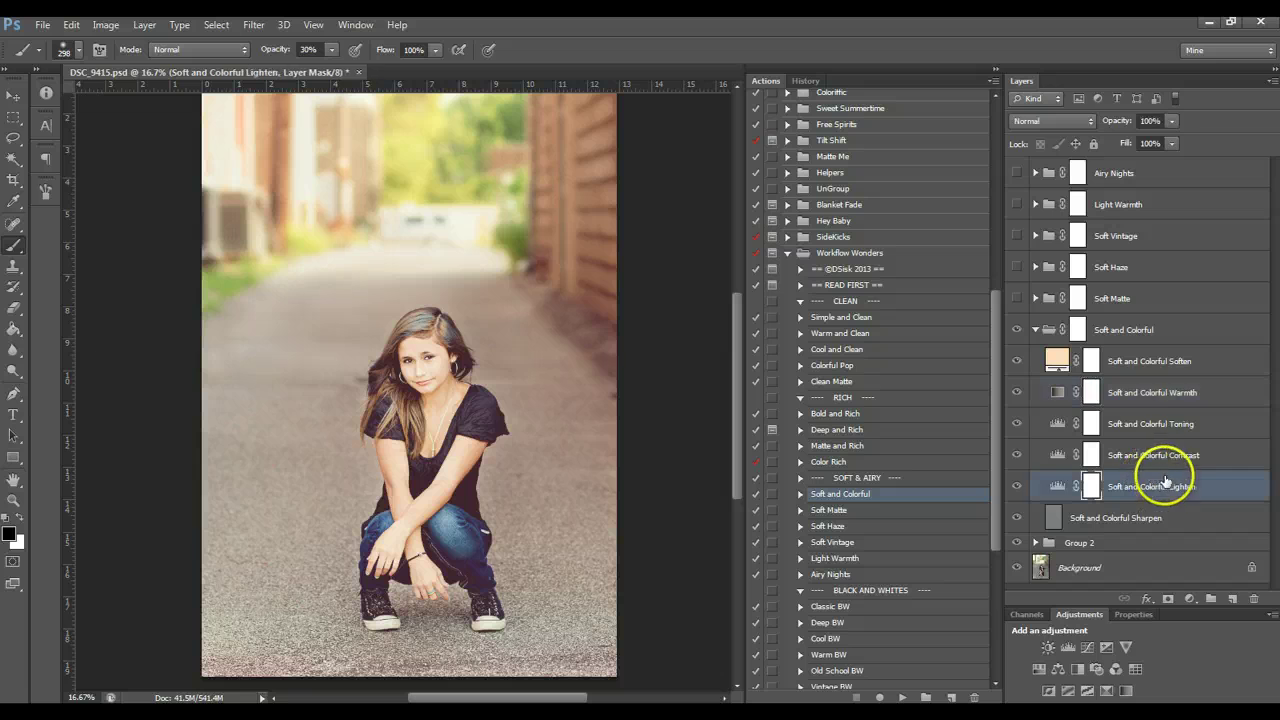
pyautogui.click(1171, 121)
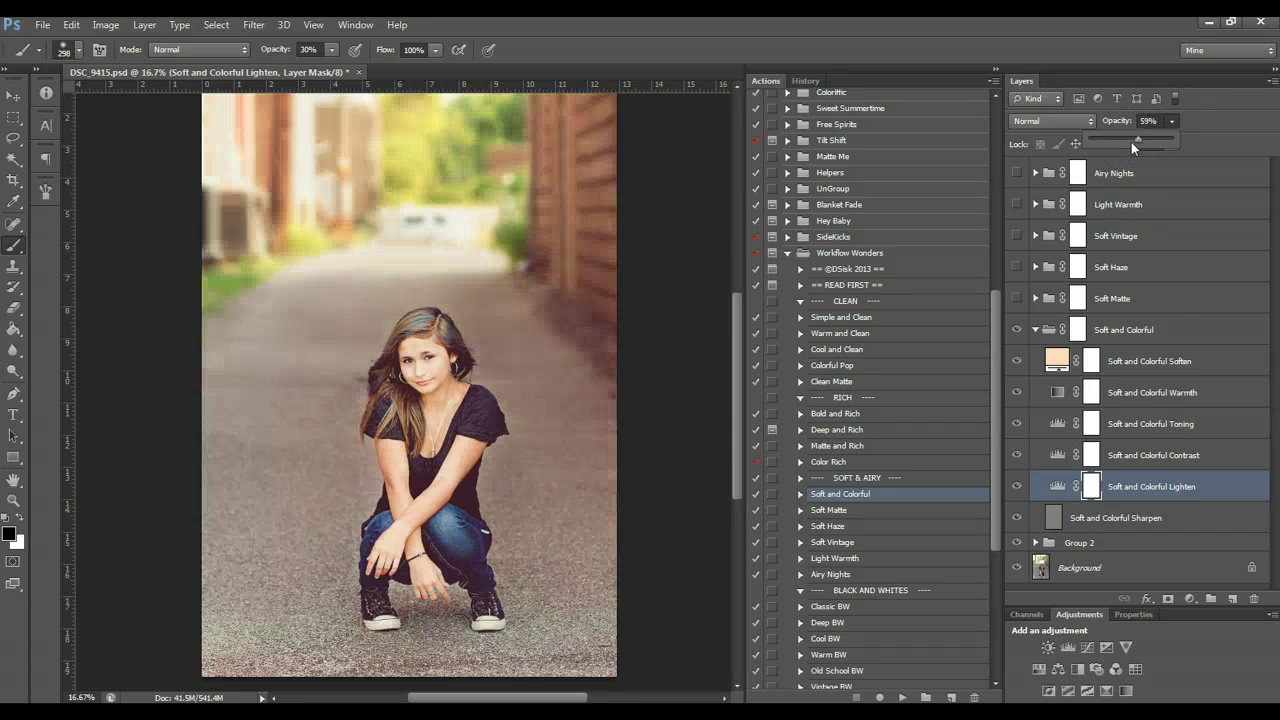
pyautogui.moveTo(1131, 142); pyautogui.dragTo(1147, 140)
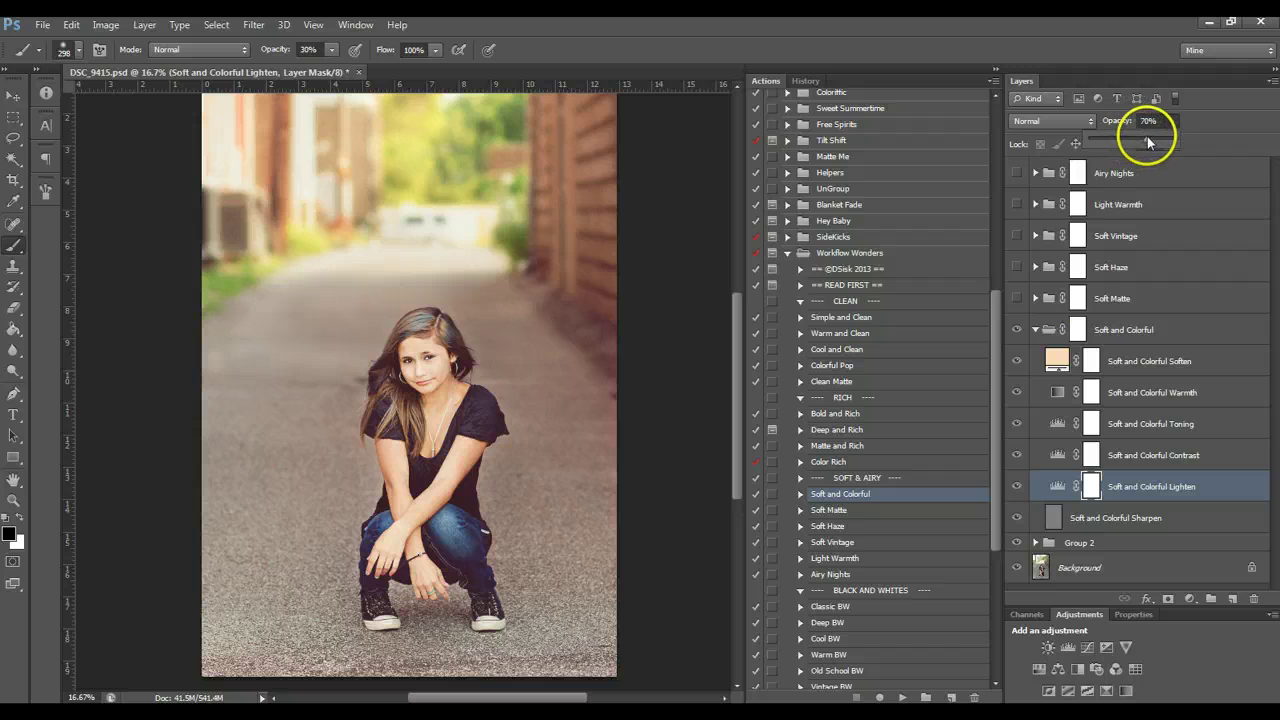
# Collapse the Soft and Colorful group and lower the whole group's opacity to 62%
pyautogui.click(1040, 331)
pyautogui.click(1036, 331)
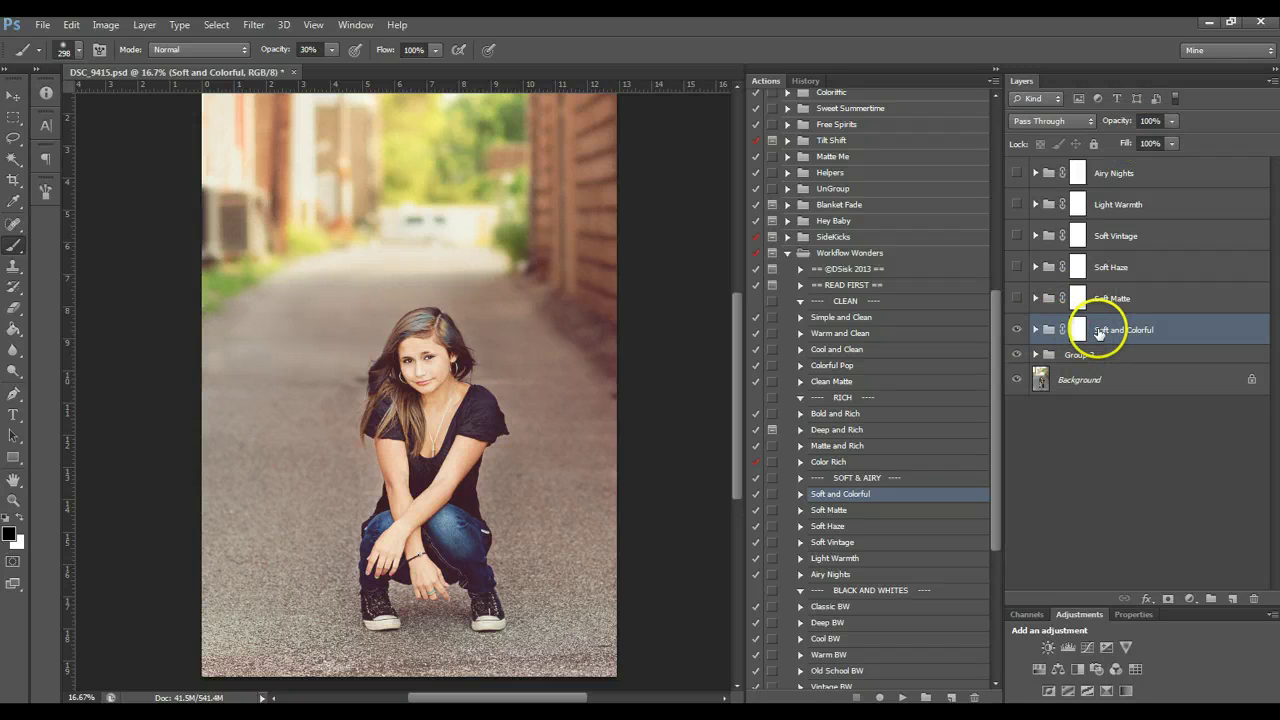
pyautogui.click(1171, 121)
pyautogui.moveTo(1171, 137); pyautogui.dragTo(1146, 143)
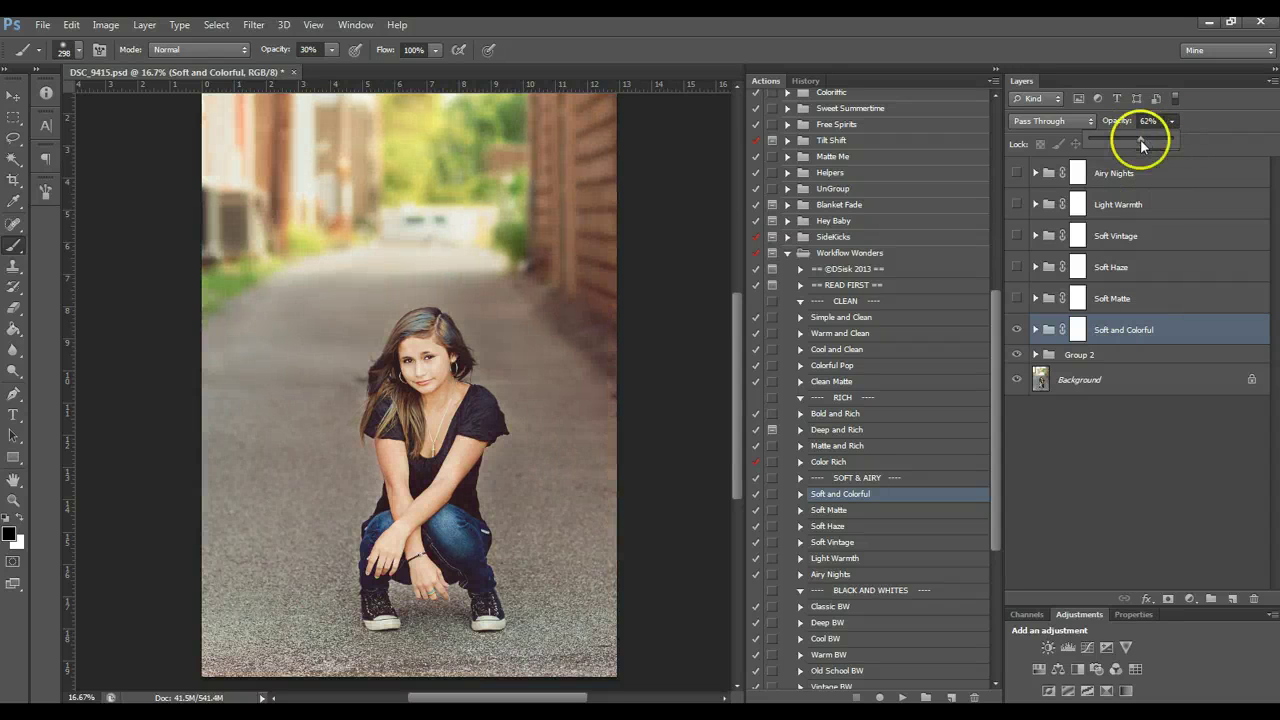
# Hide and show the Soft and Colorful group to compare the portrait with and without it
pyautogui.click(1016, 335)
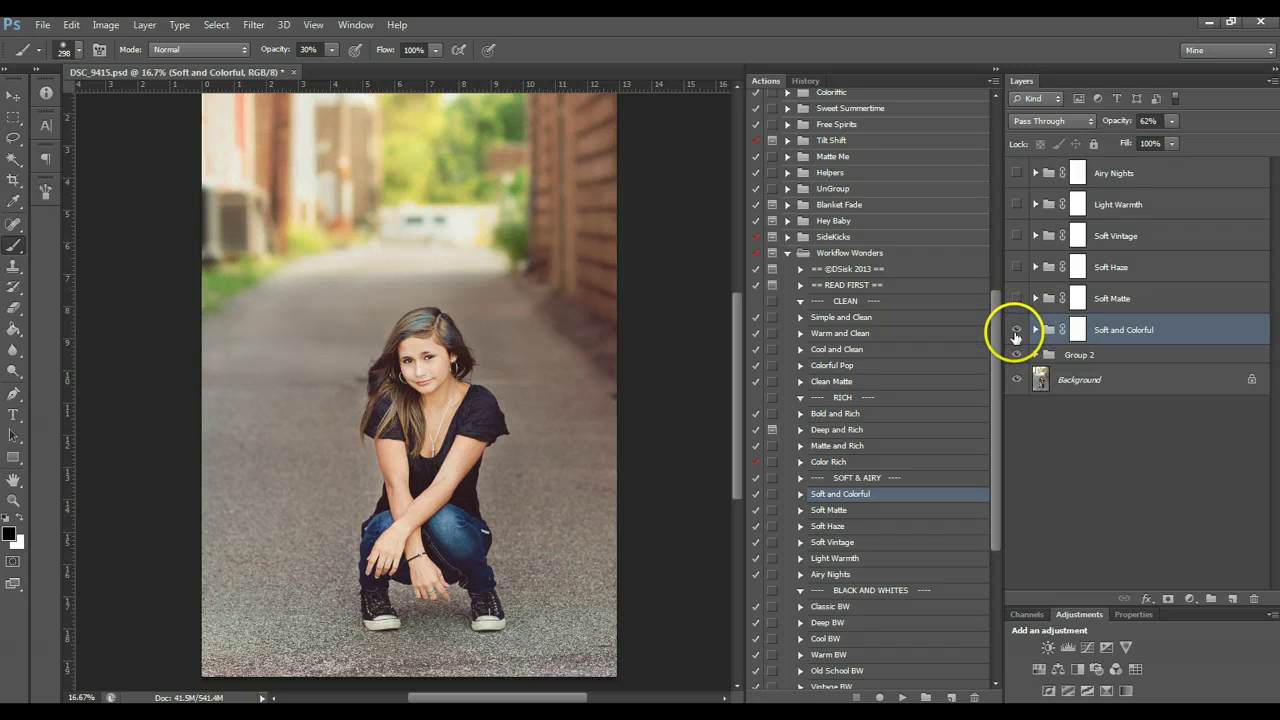
pyautogui.click(1014, 336)
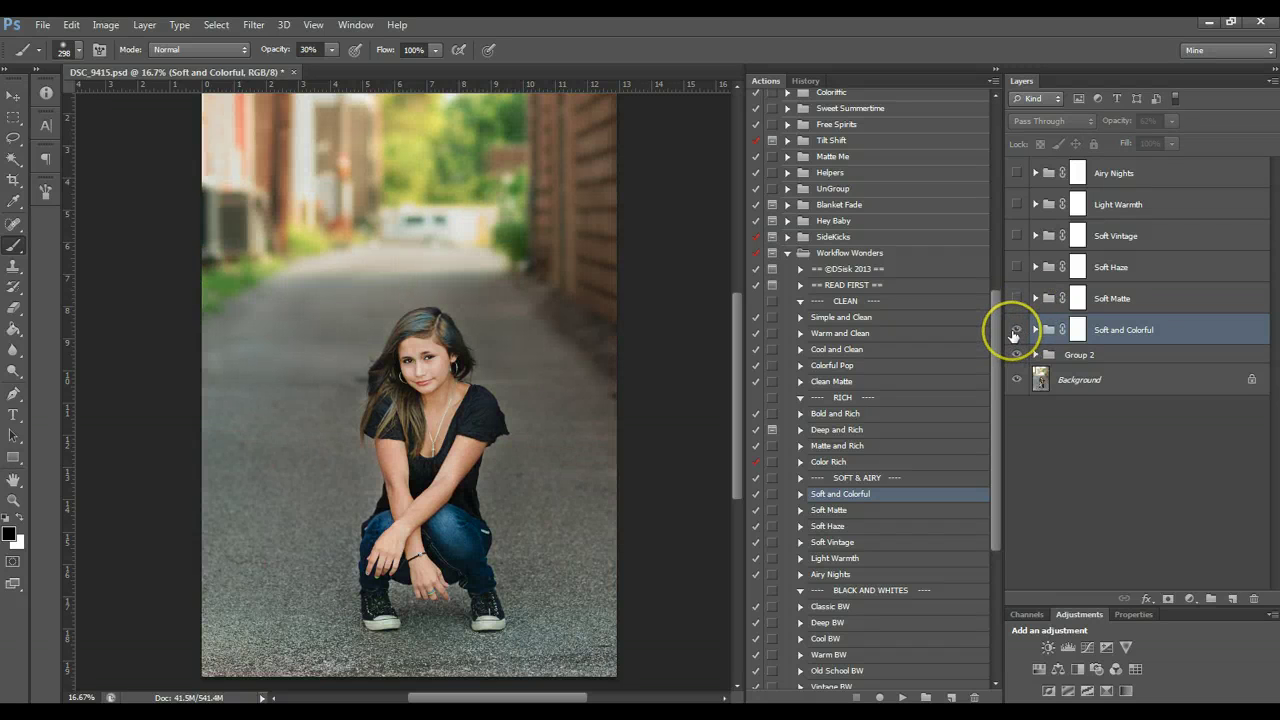
pyautogui.click(1015, 330)
pyautogui.click(1014, 336)
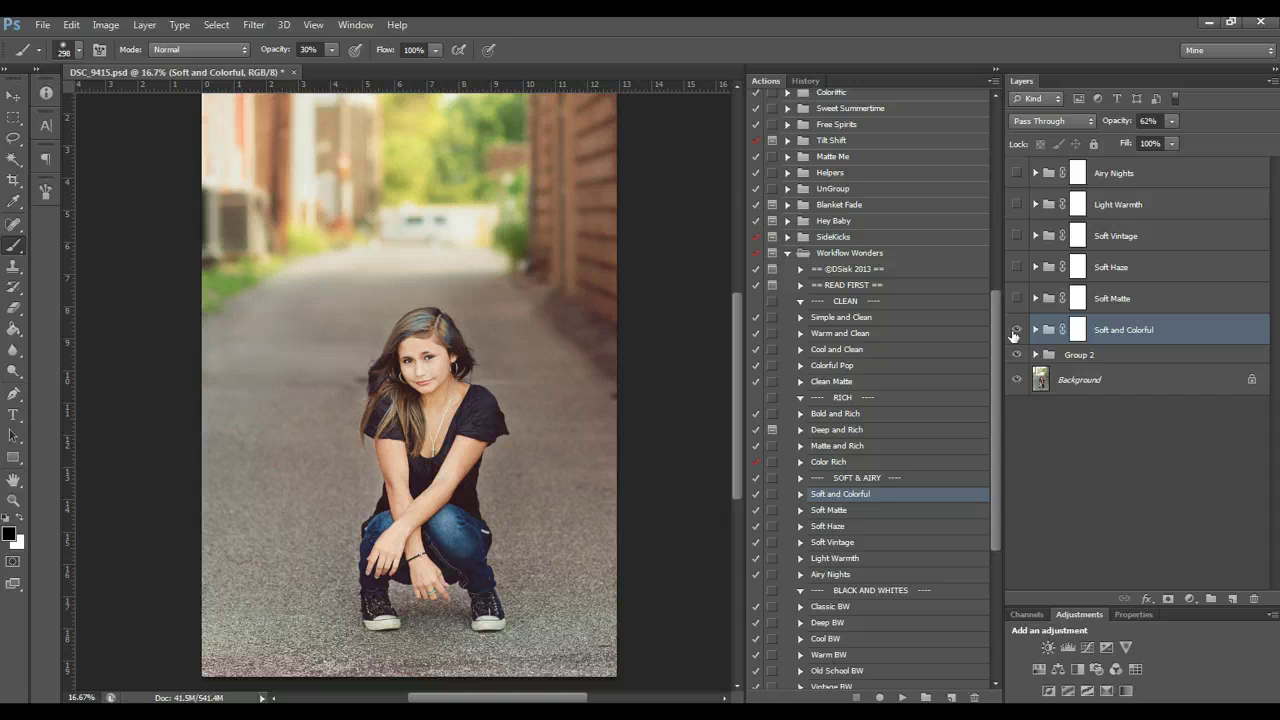
# Hide the Soft and Colorful group, then show and expand the Soft Matte group
pyautogui.click(1015, 331)
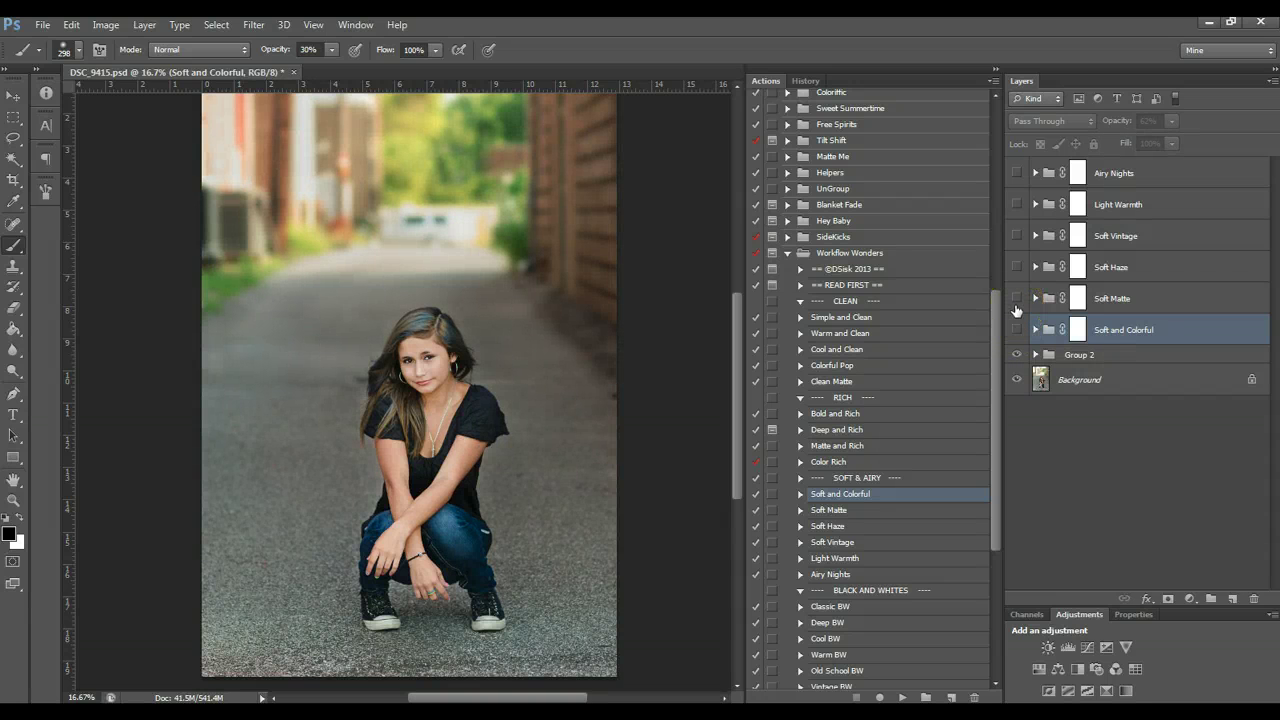
pyautogui.click(1016, 303)
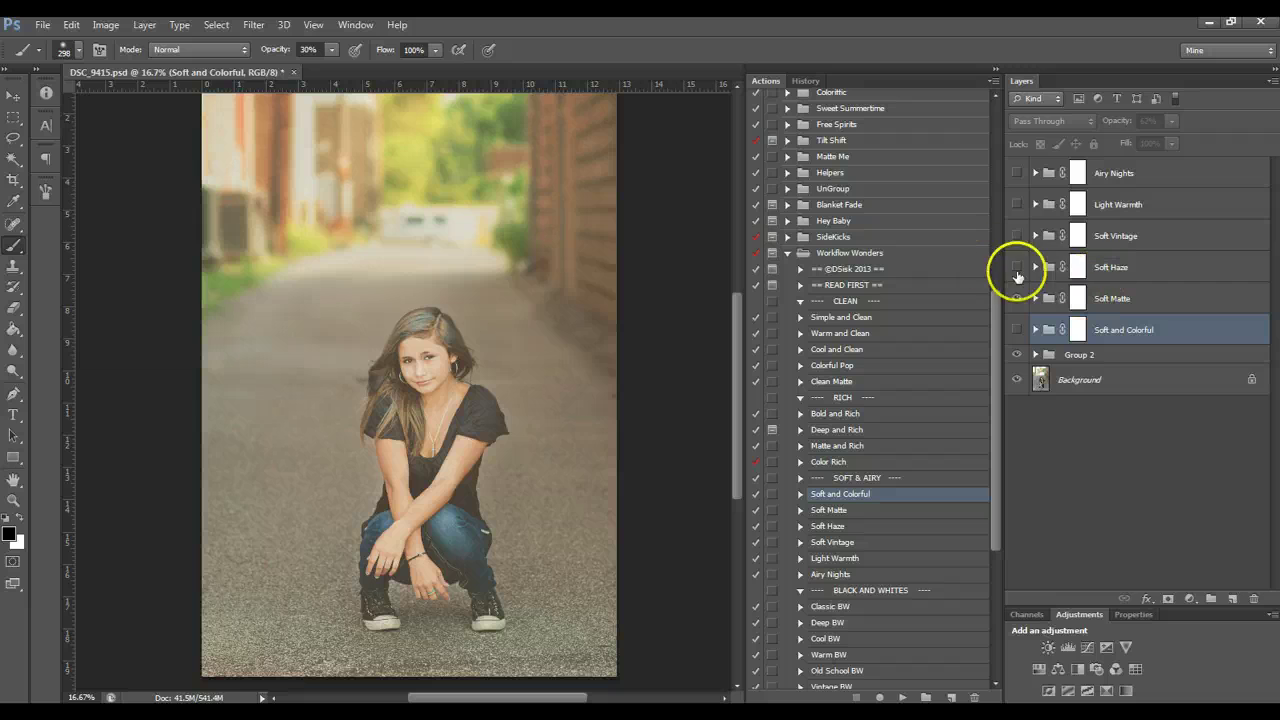
pyautogui.click(1034, 298)
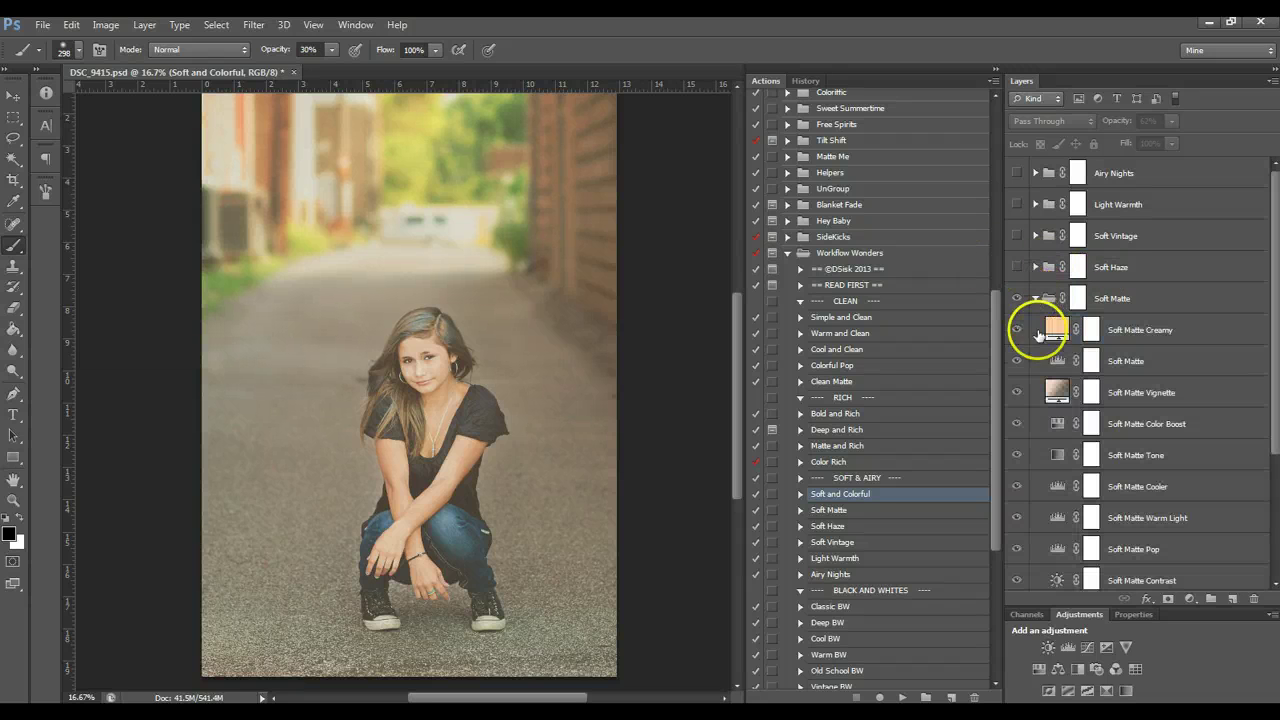
# Review the lower layers of the Soft Matte group, selecting Soft Matte Sharpen and Soft Matte Deepen
pyautogui.scroll(-3, 1103, 300)
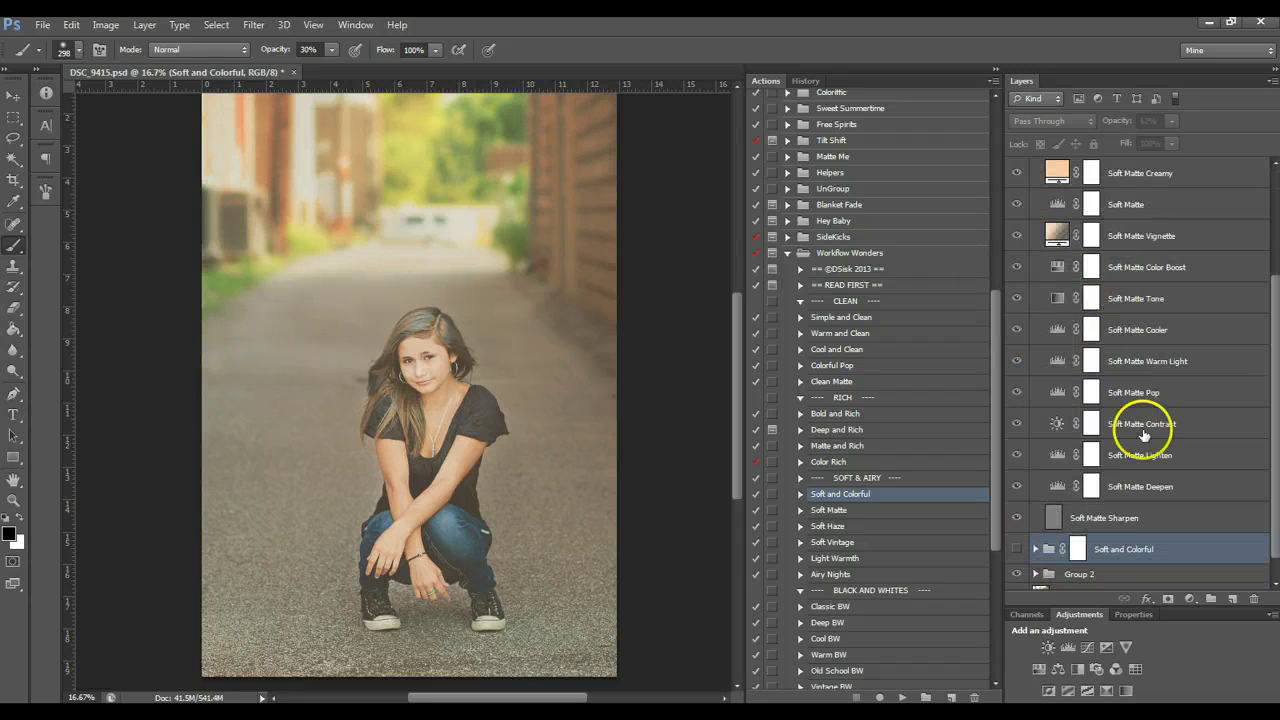
pyautogui.click(1147, 512)
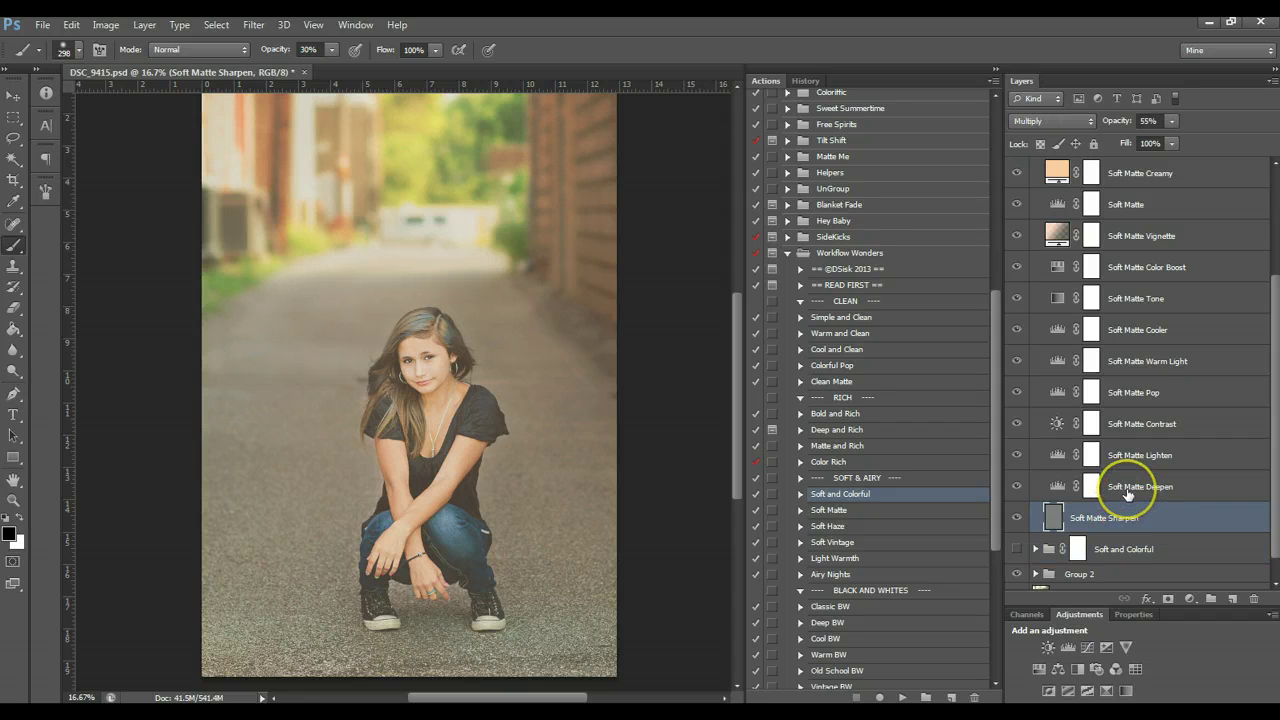
pyautogui.click(1127, 492)
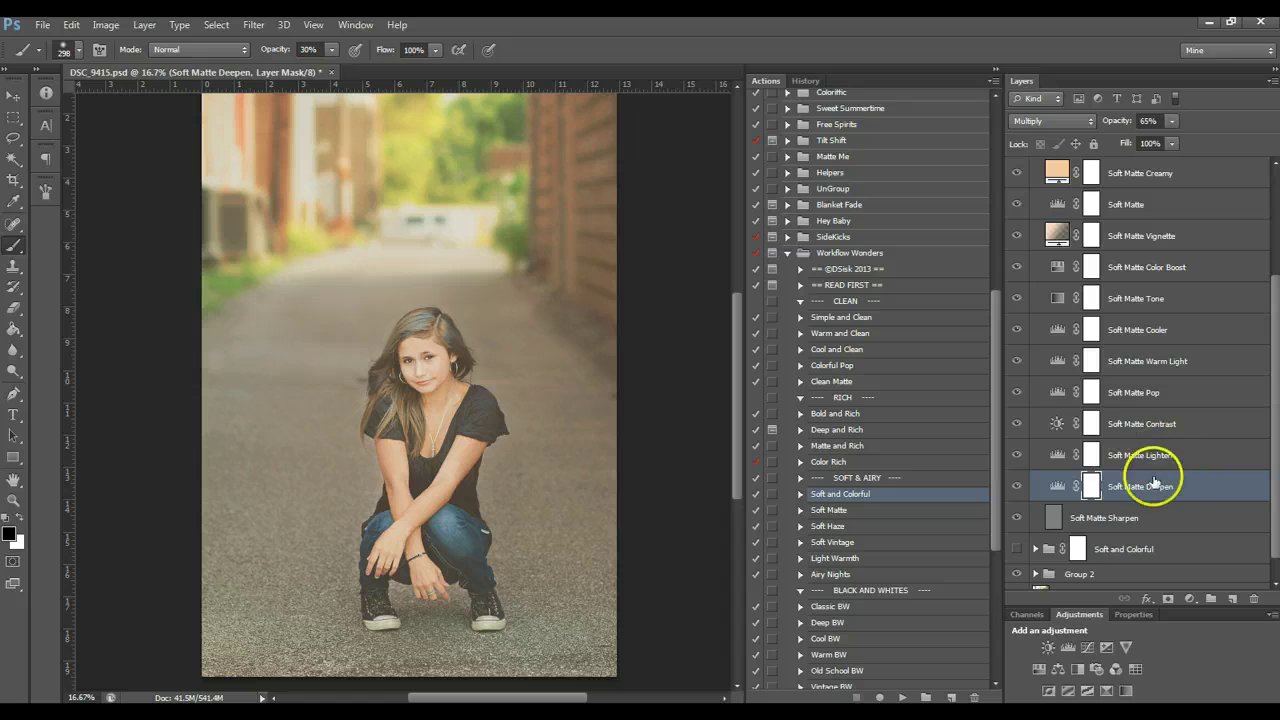
# Select the Soft Matte Pop and Soft Matte Warm Light layers in turn, hiding and showing each to compare its effect
pyautogui.click(1140, 396)
pyautogui.click(1017, 393)
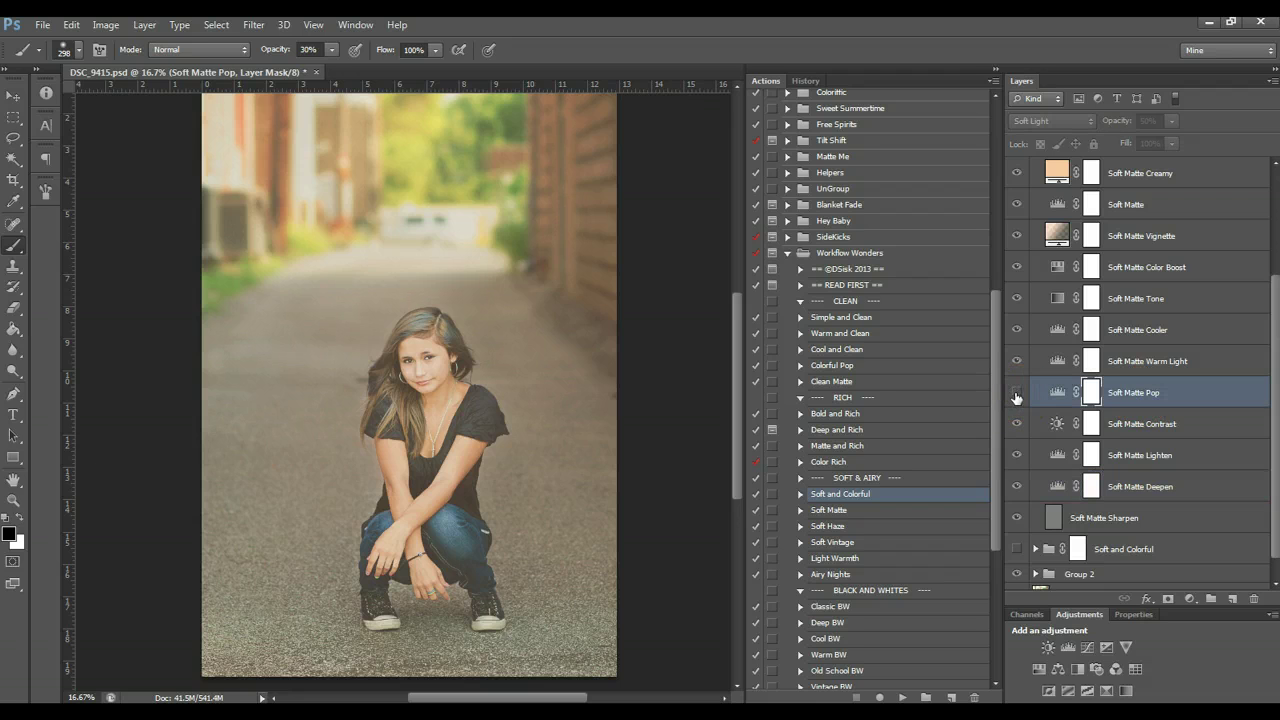
pyautogui.click(1017, 393)
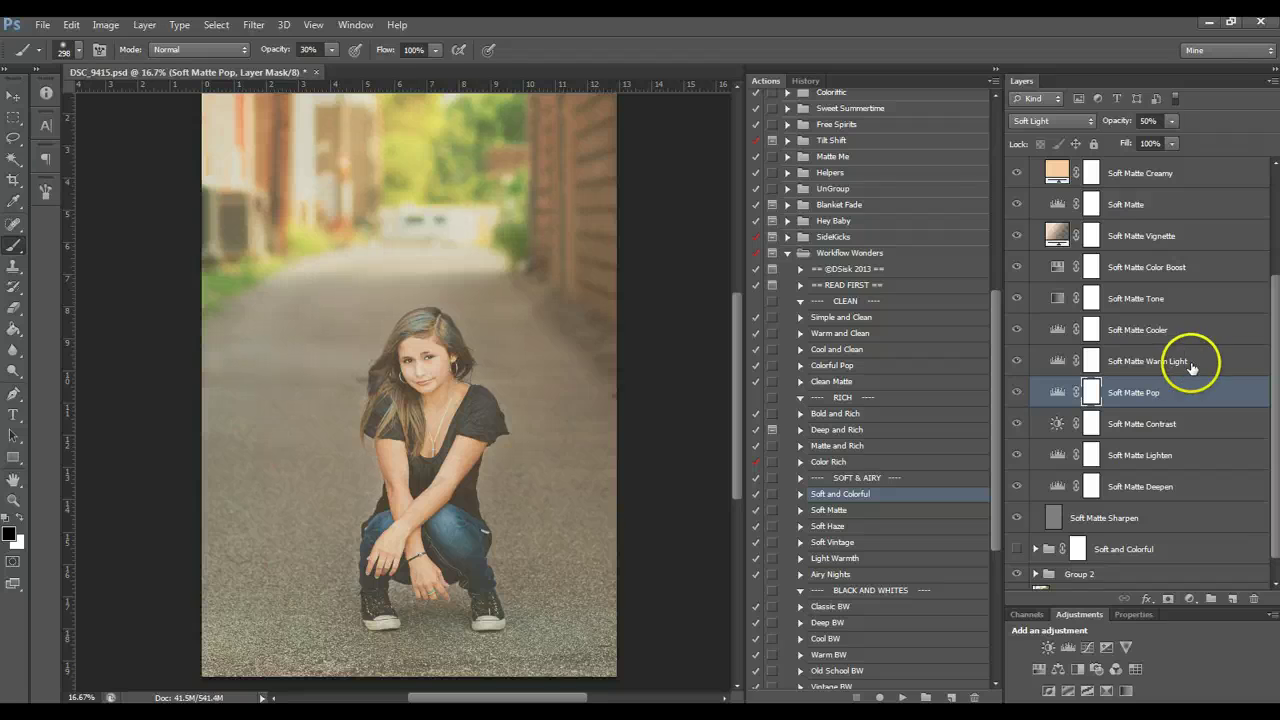
pyautogui.click(1155, 366)
pyautogui.click(1018, 361)
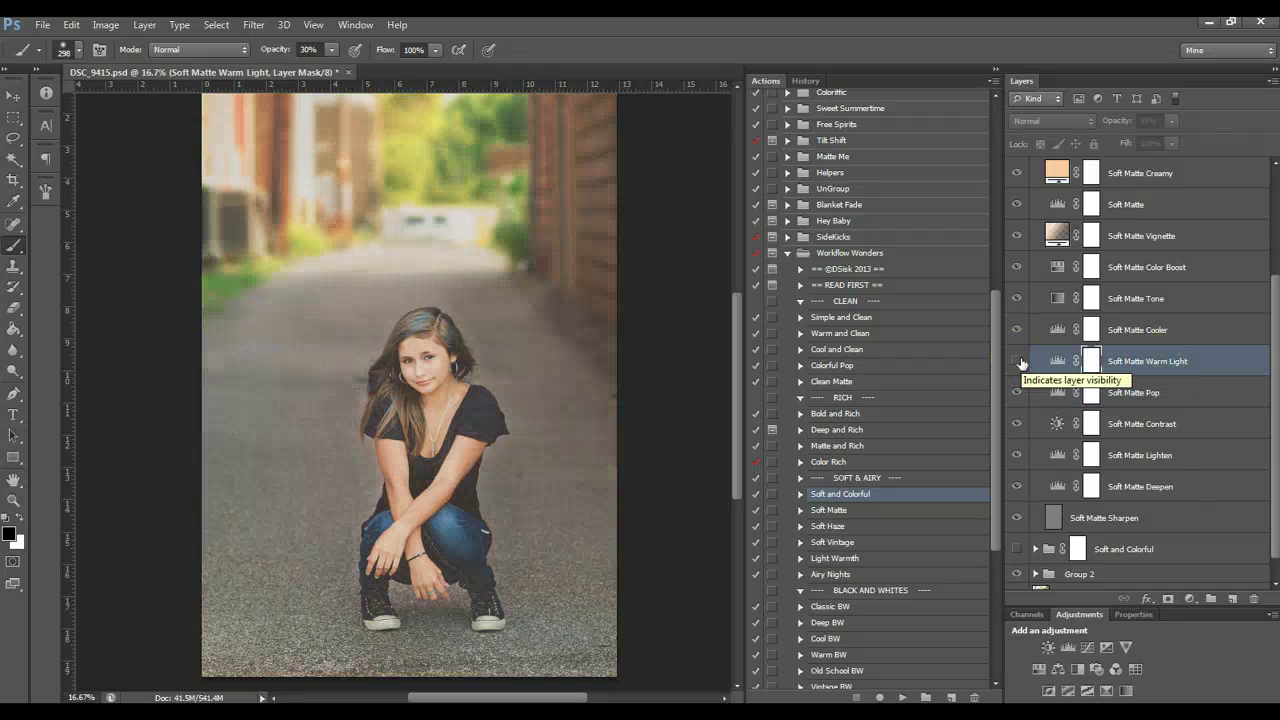
pyautogui.click(1019, 361)
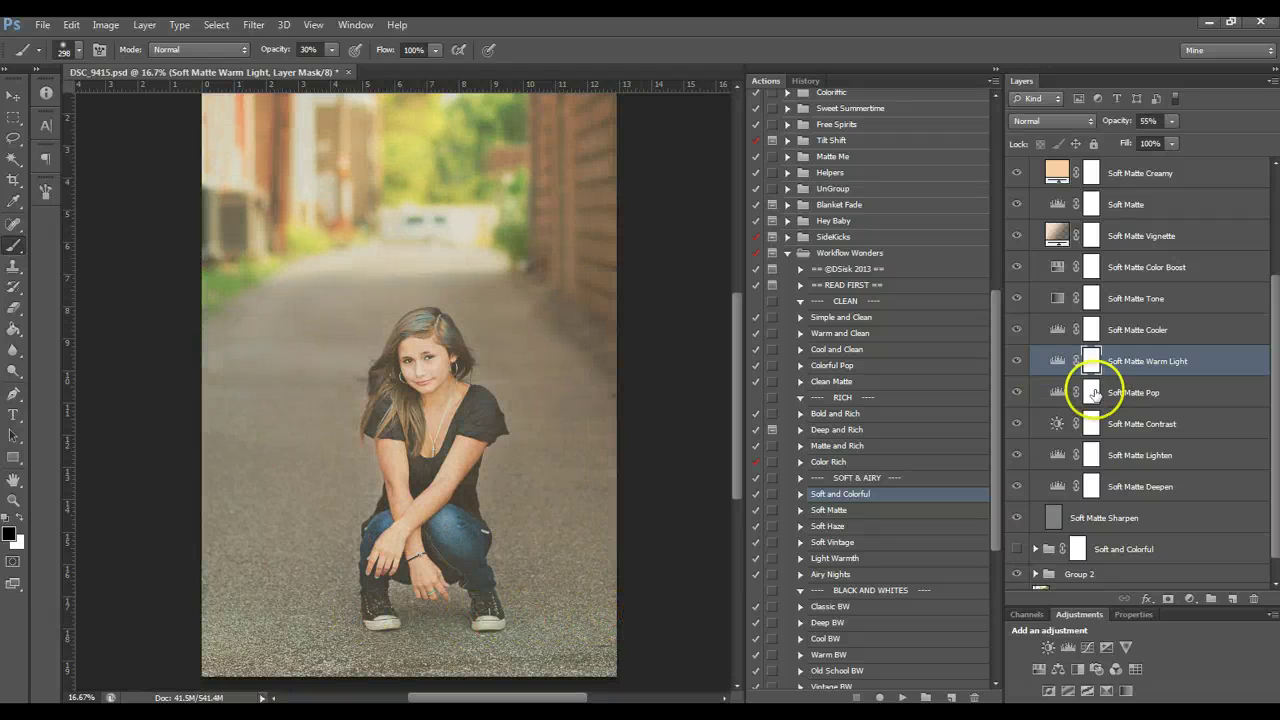
# Select the Soft Matte Cooler layer, and hide and show it to compare its effect
pyautogui.click(1138, 330)
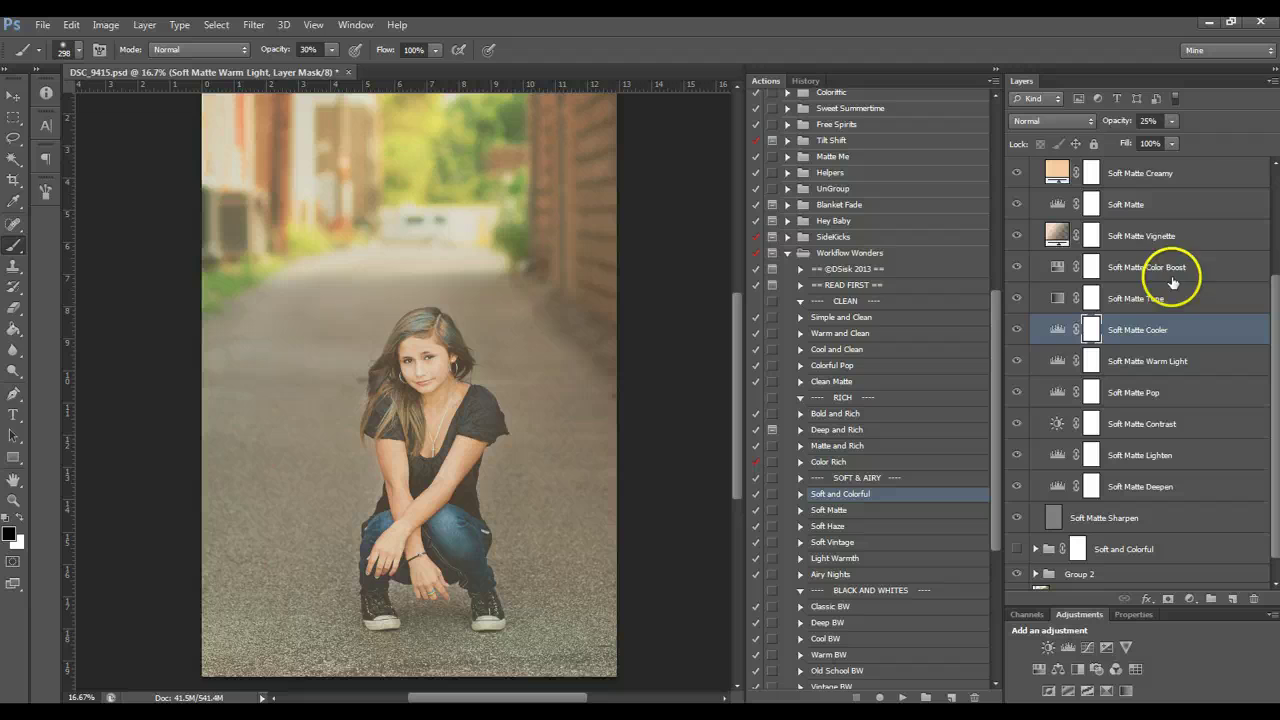
pyautogui.click(1018, 330)
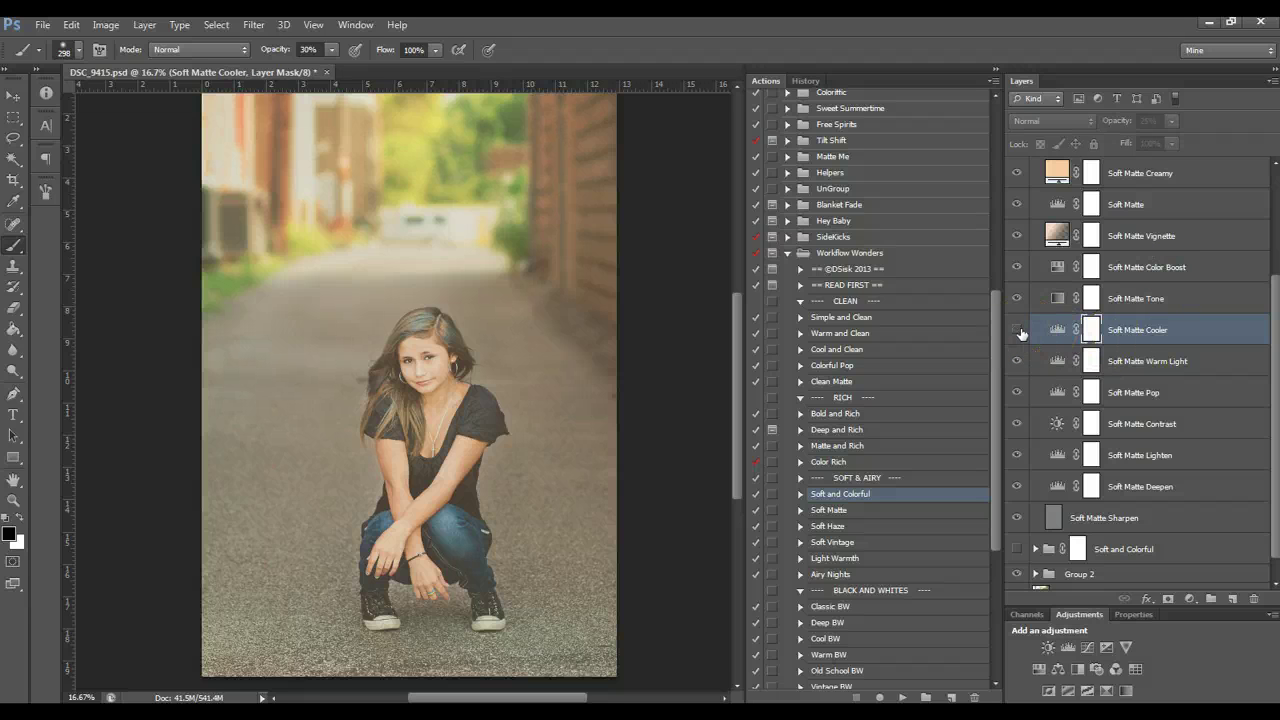
pyautogui.click(1018, 330)
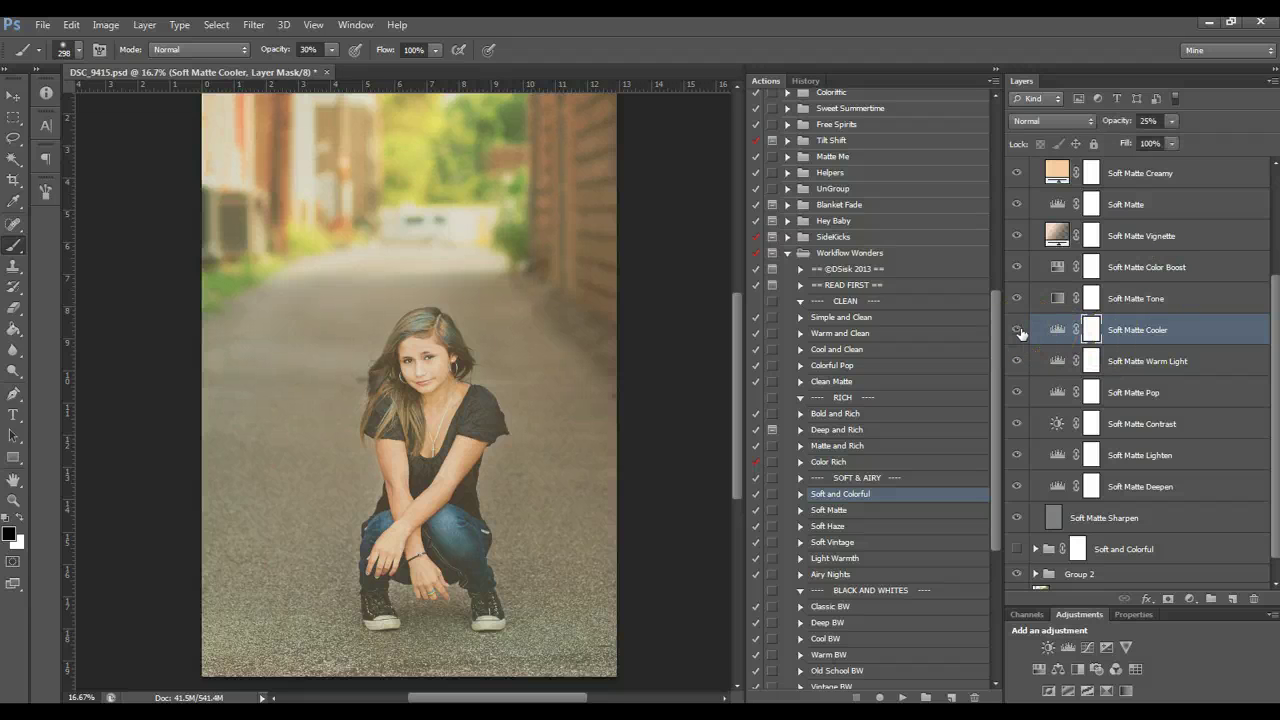
# Raise the opacity of the Soft Matte Cooler layer
pyautogui.click(1135, 362)
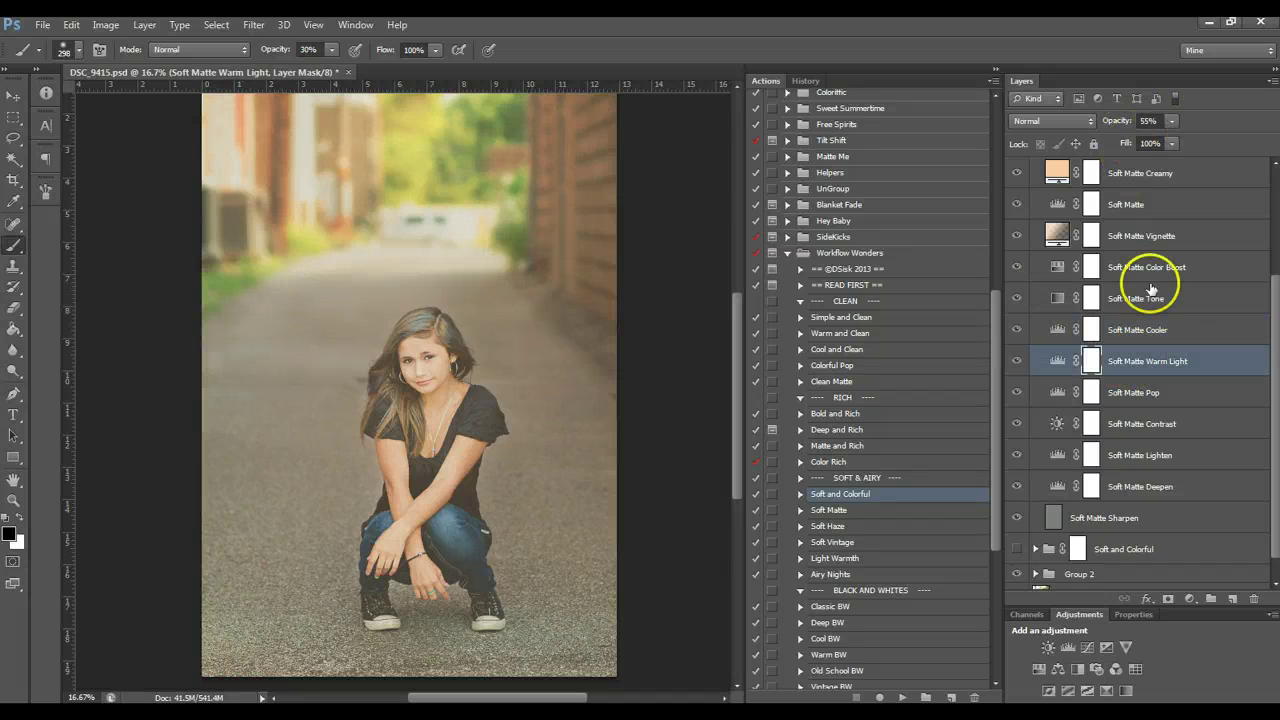
pyautogui.click(1155, 337)
pyautogui.click(1171, 121)
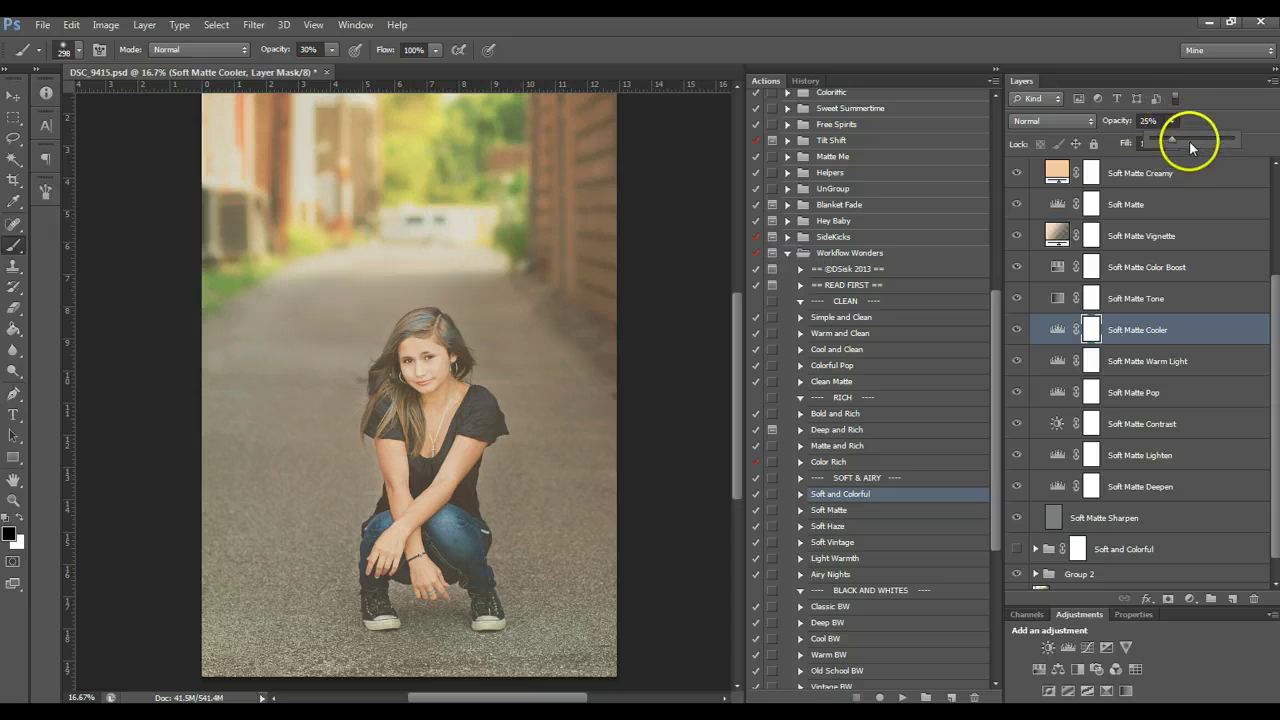
pyautogui.moveTo(1189, 140); pyautogui.dragTo(1219, 144)
# Lower the opacity of the Soft Matte Warm Light layer to 34%
pyautogui.click(1151, 358)
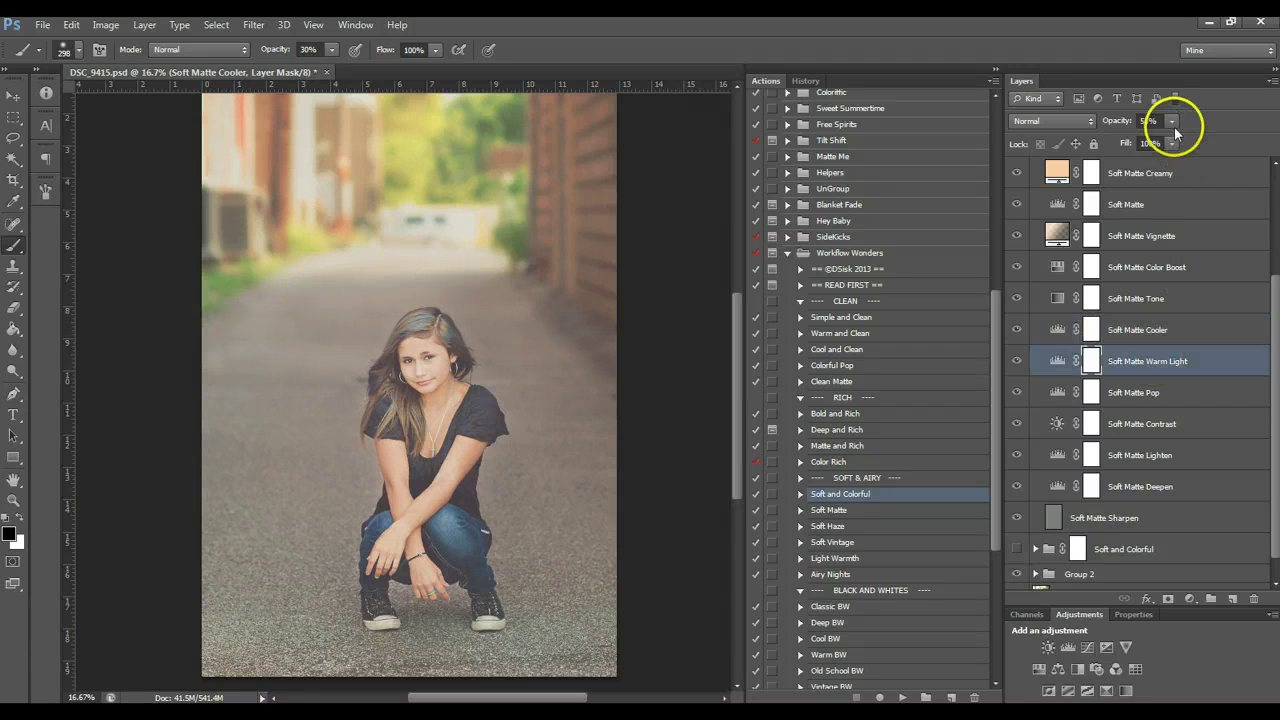
pyautogui.click(1174, 126)
pyautogui.moveTo(1174, 140); pyautogui.dragTo(1155, 142)
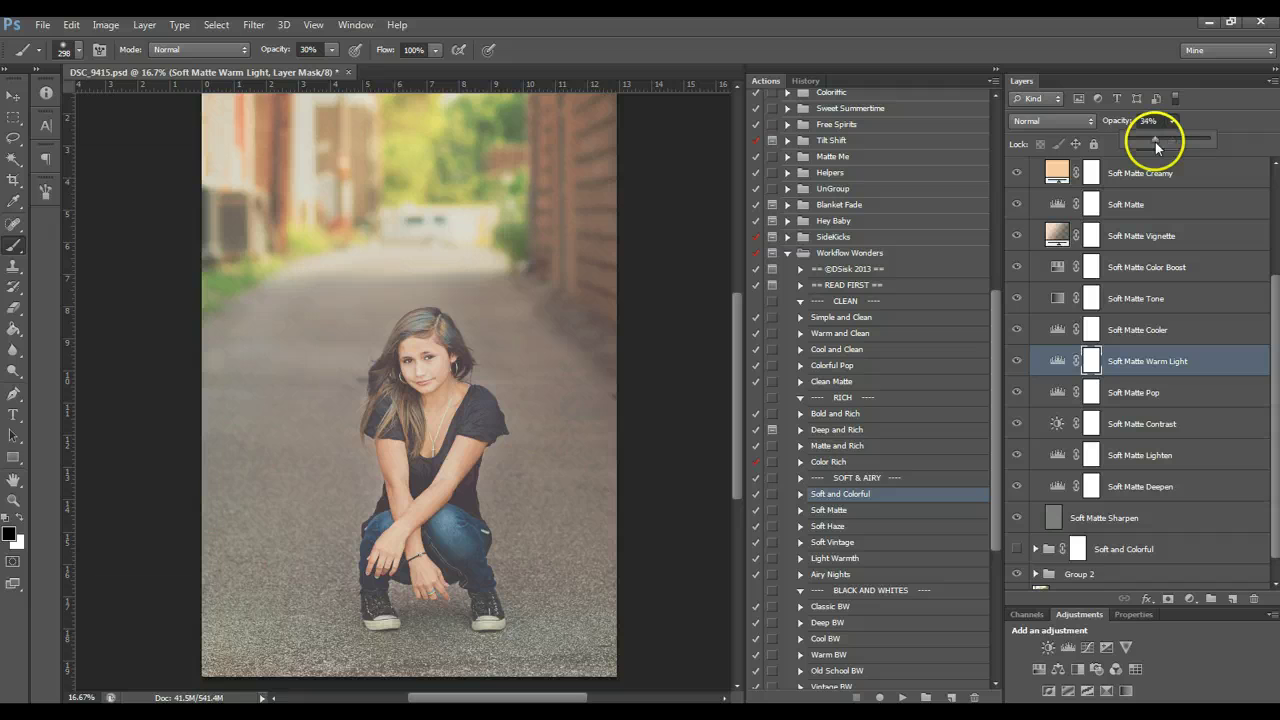
pyautogui.click(1107, 357)
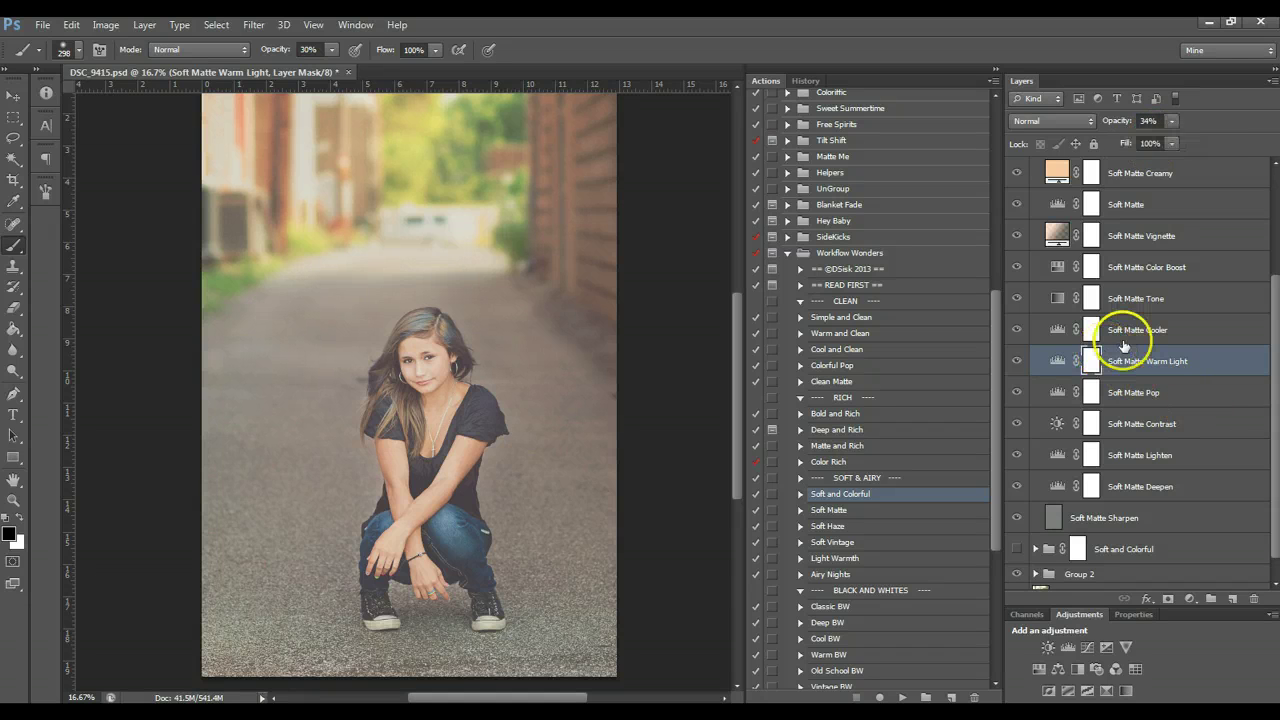
# Reduce the opacity of the Soft Matte Cooler layer
pyautogui.click(1100, 332)
pyautogui.click(1172, 121)
pyautogui.moveTo(1166, 143); pyautogui.dragTo(1146, 141)
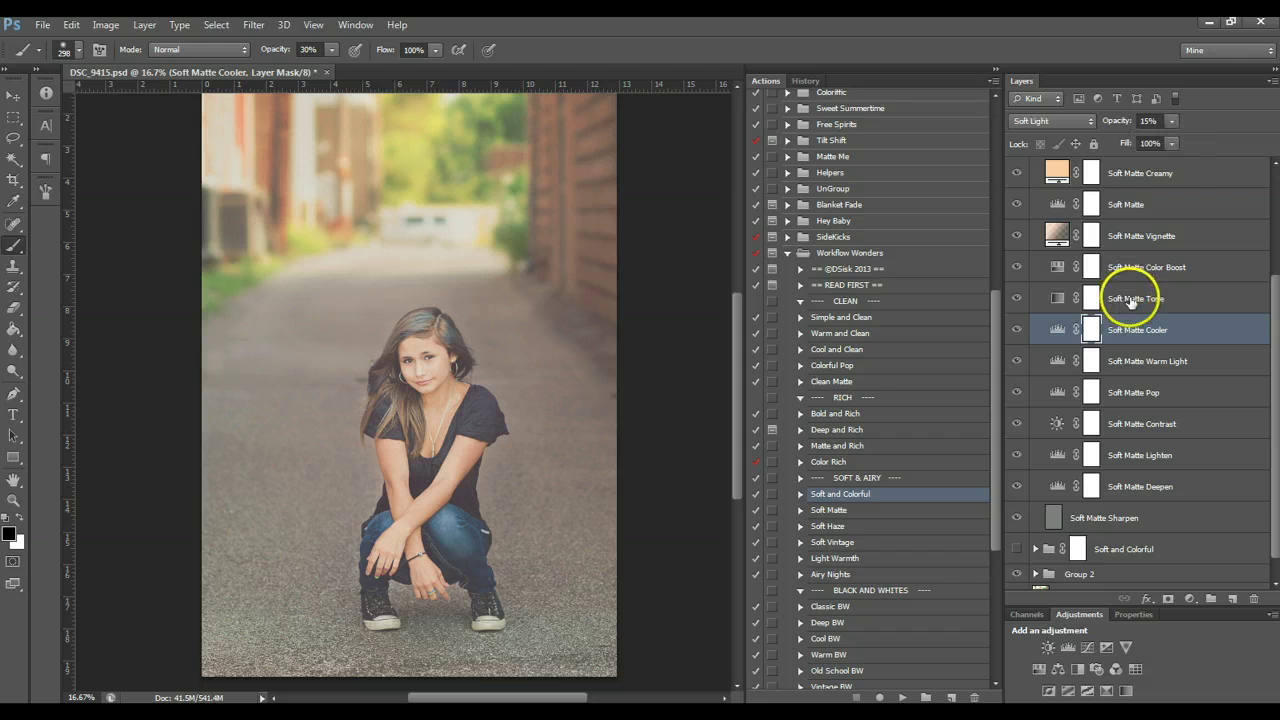
# Select the Soft Matte Tone and Soft Matte Color Boost layers in turn, hiding and showing each to compare its effect
pyautogui.click(1092, 300)
pyautogui.click(1017, 299)
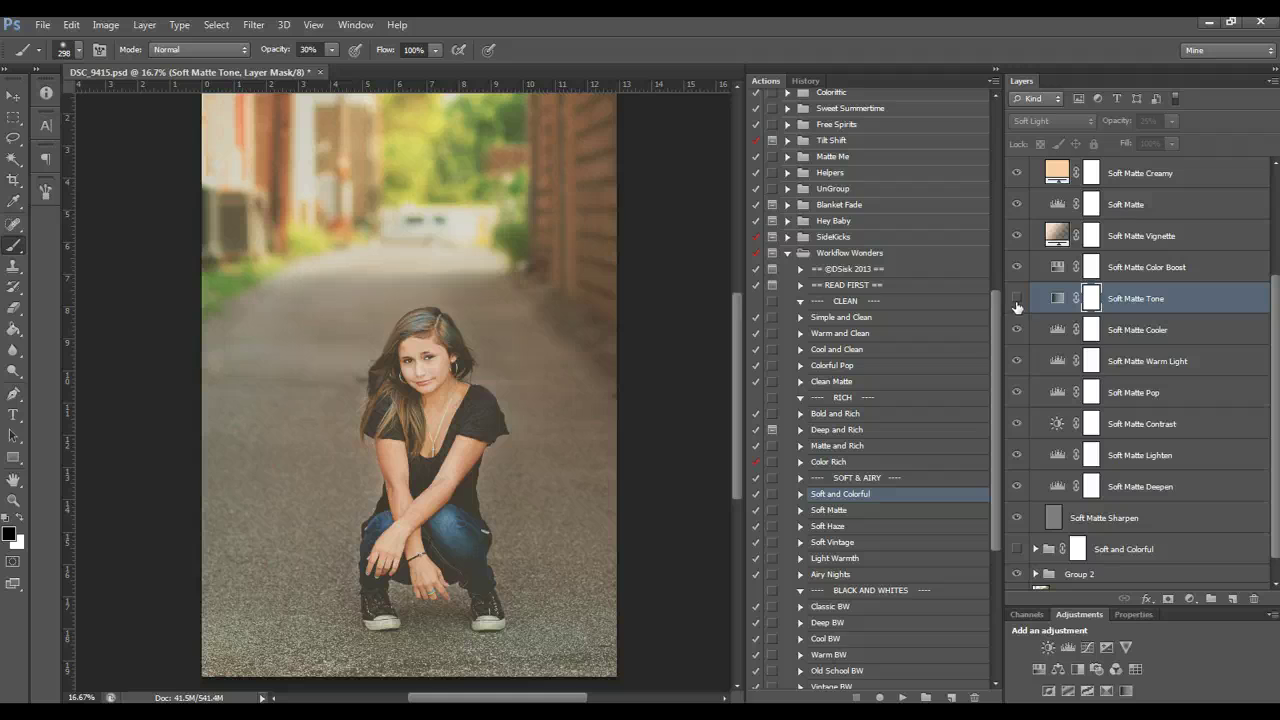
pyautogui.click(1016, 299)
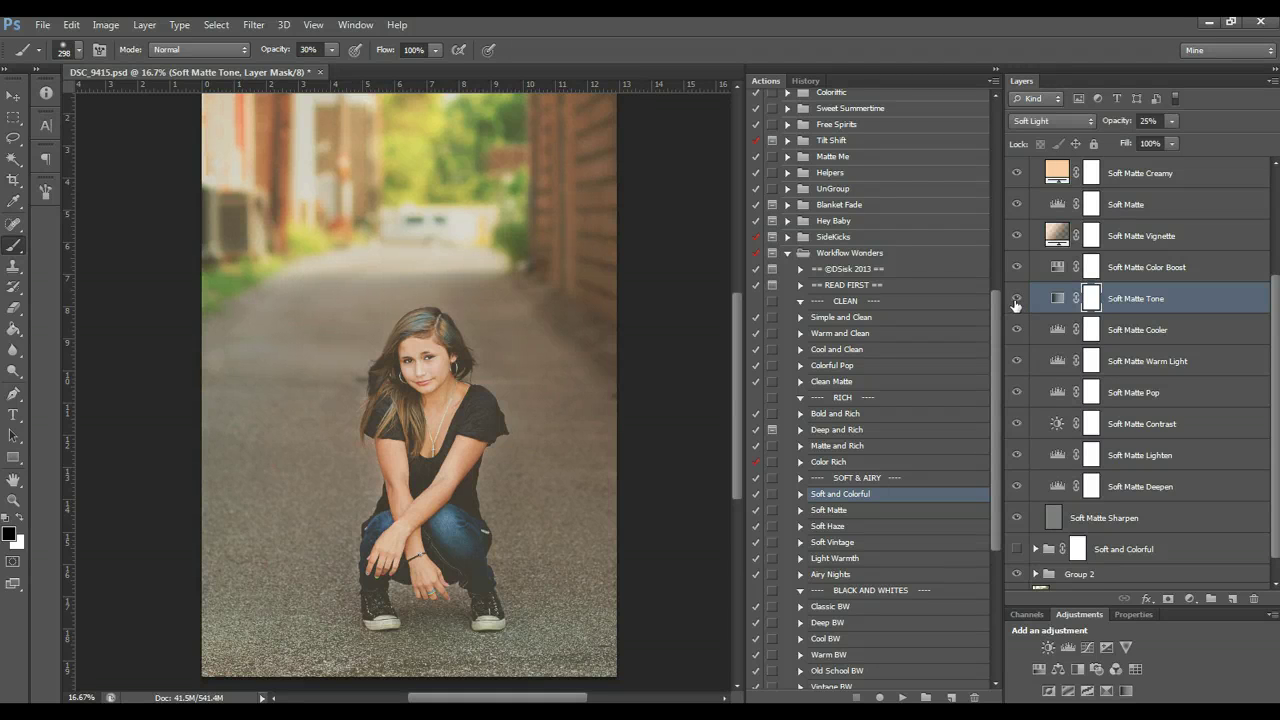
pyautogui.click(1017, 301)
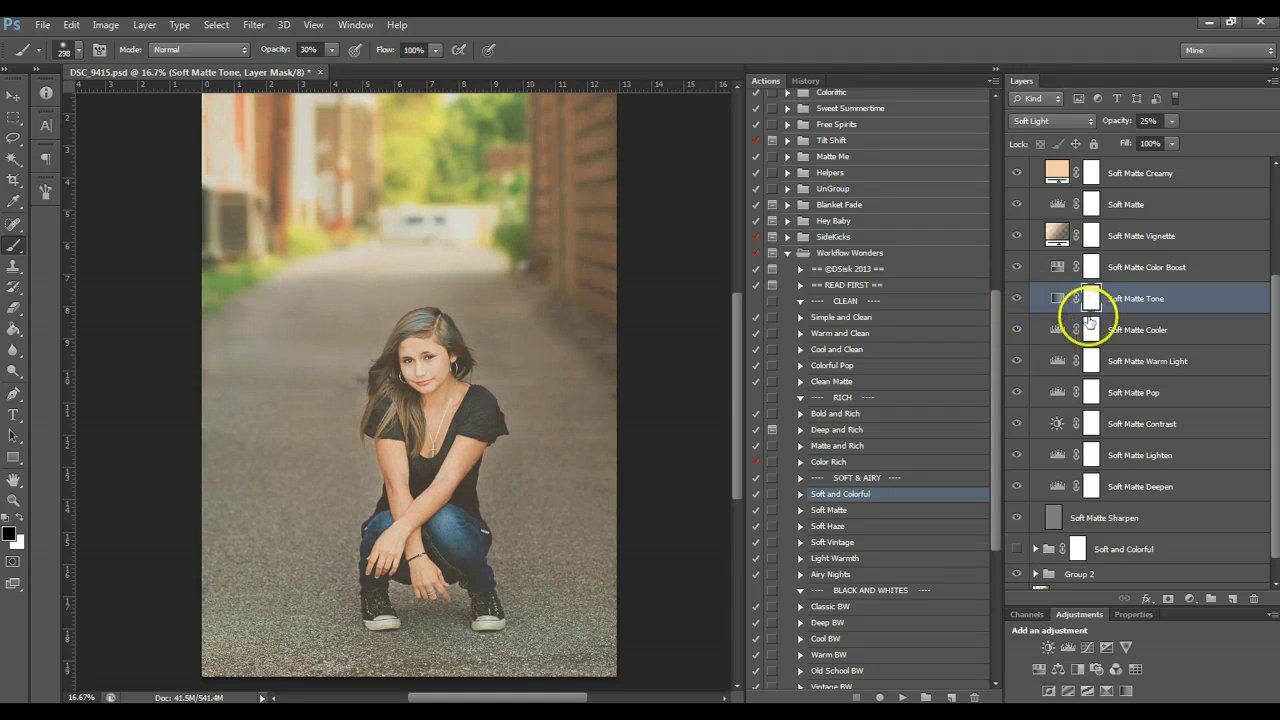
pyautogui.click(1162, 266)
pyautogui.click(1017, 268)
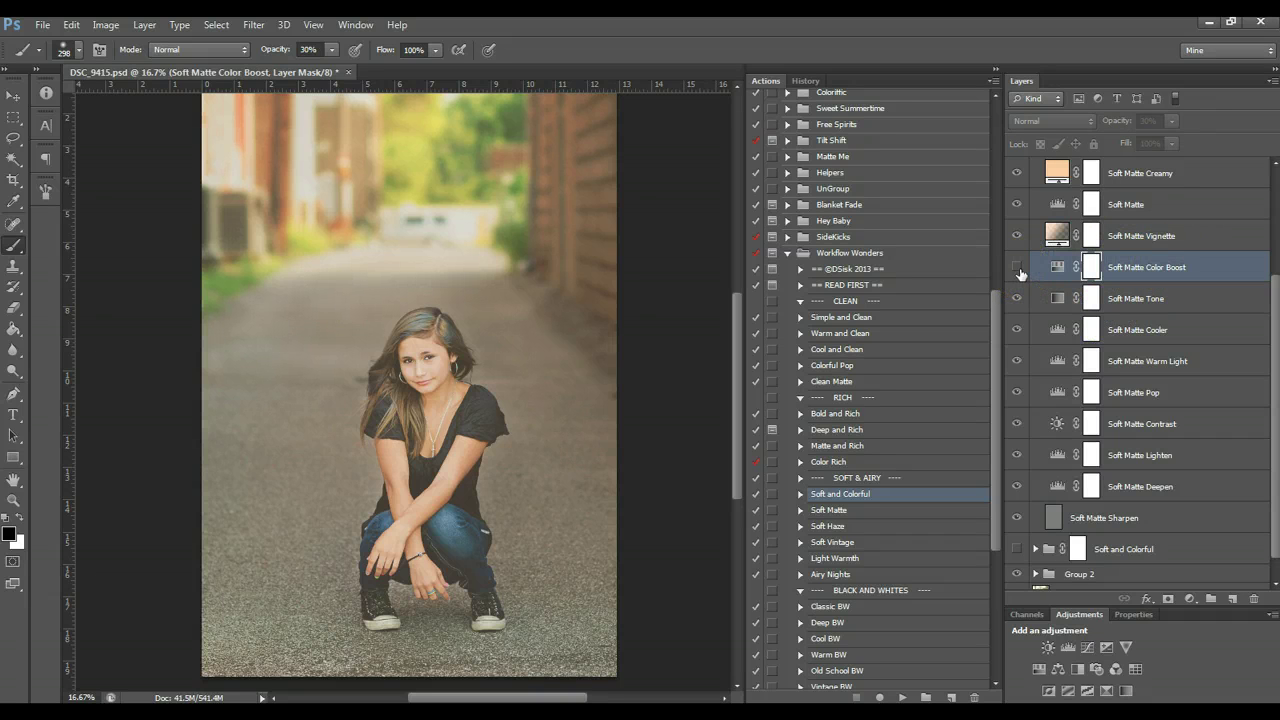
pyautogui.click(1017, 268)
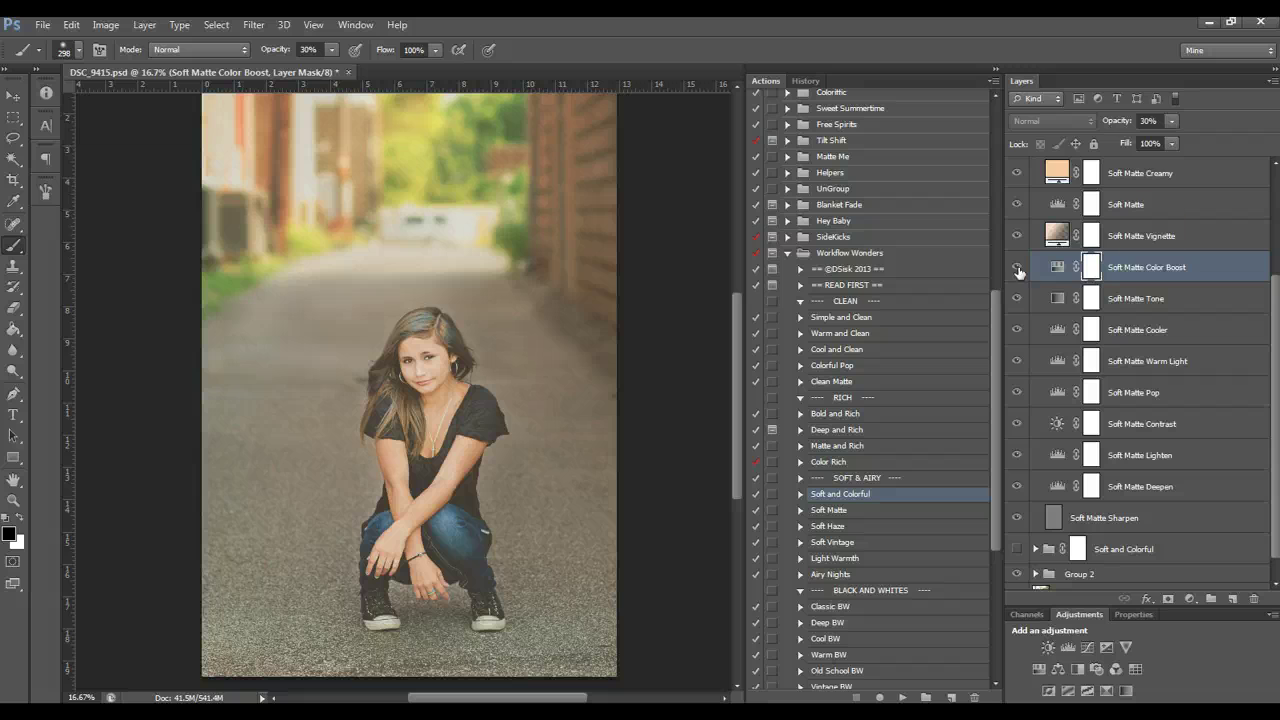
# Select the Soft Matte Vignette layer, and hide and show it to compare its effect
pyautogui.scroll(4, 1137, 240)
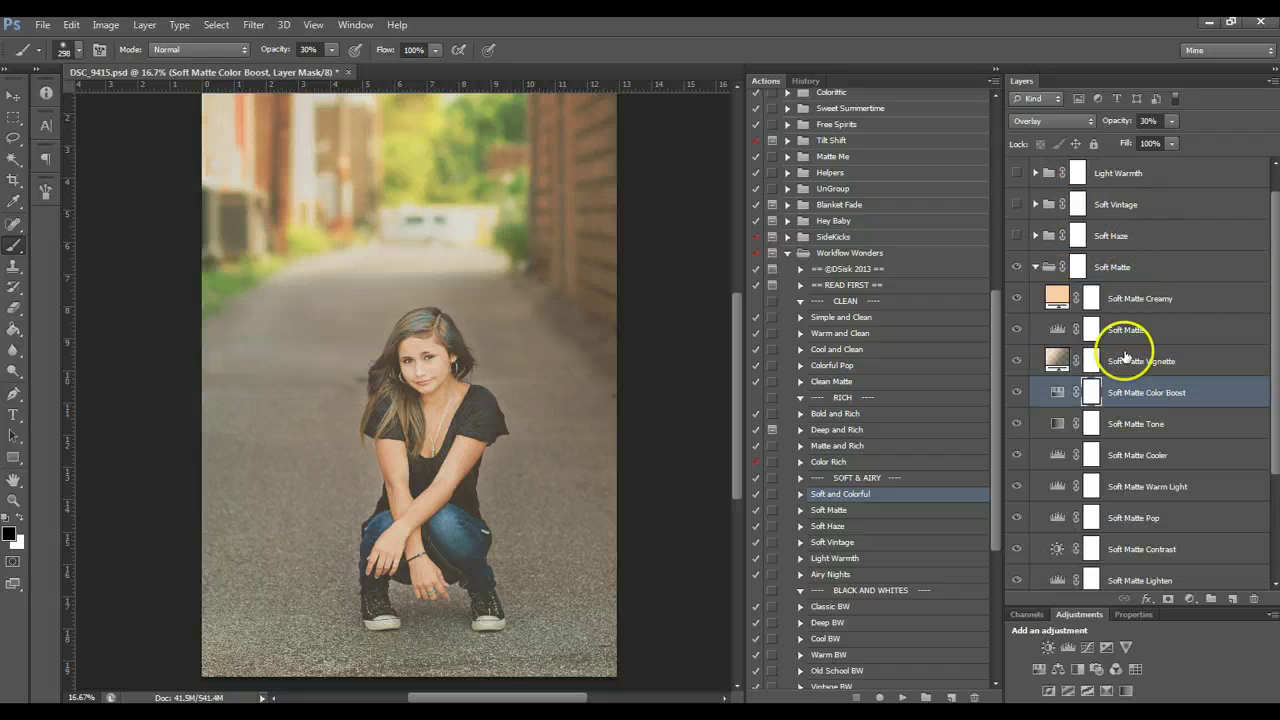
pyautogui.click(1124, 357)
pyautogui.click(1016, 363)
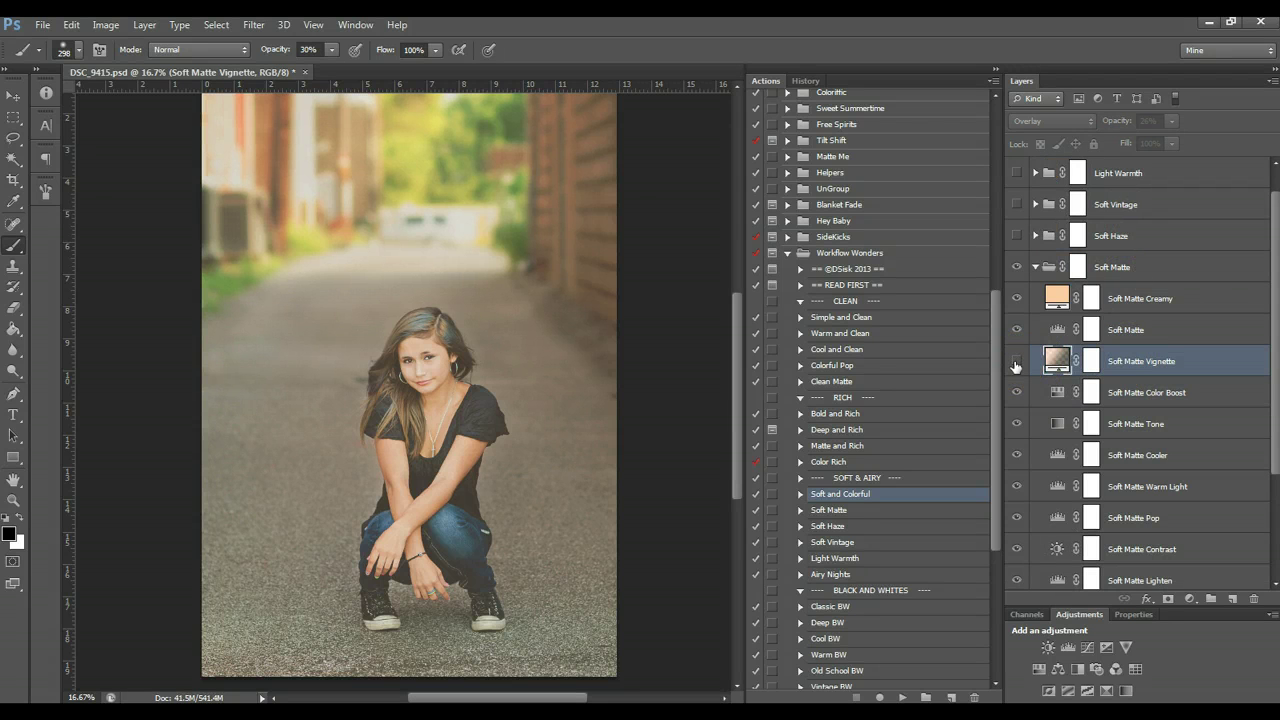
pyautogui.click(1016, 364)
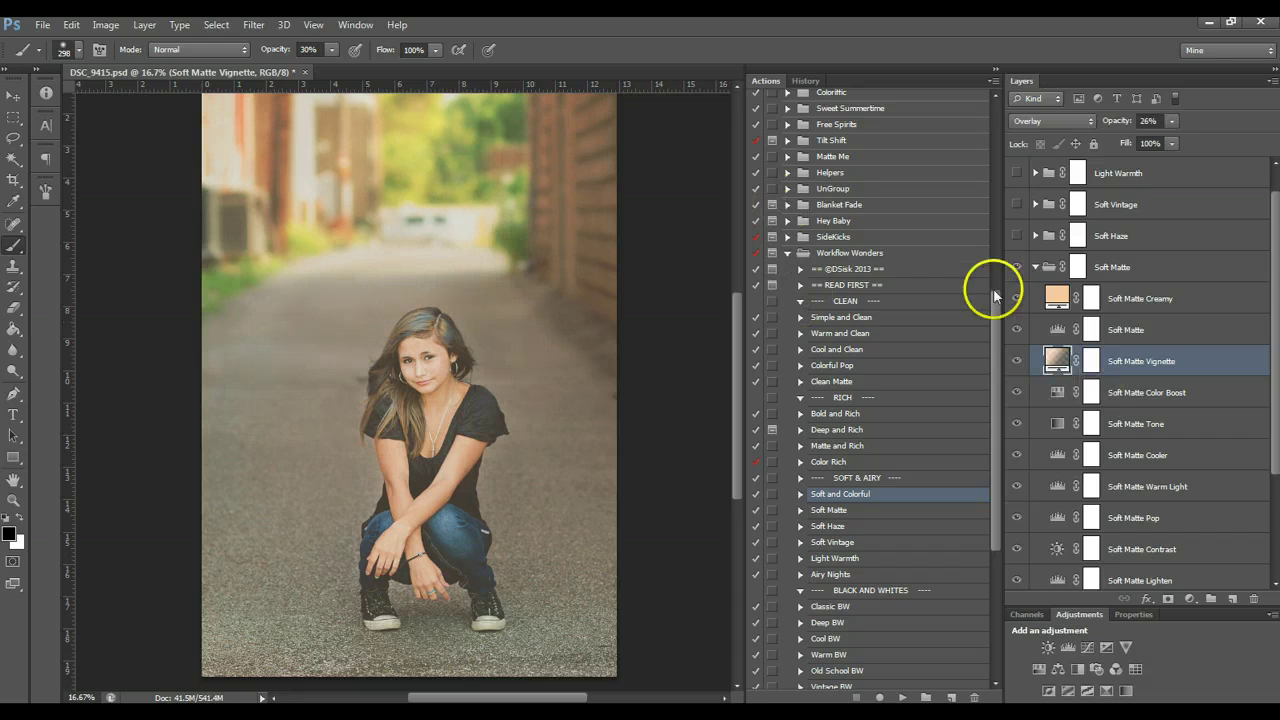
# Toggle the visibility of the Soft Matte adjustment layer and the Soft Matte Creamy layer to compare their effects
pyautogui.click(1150, 332)
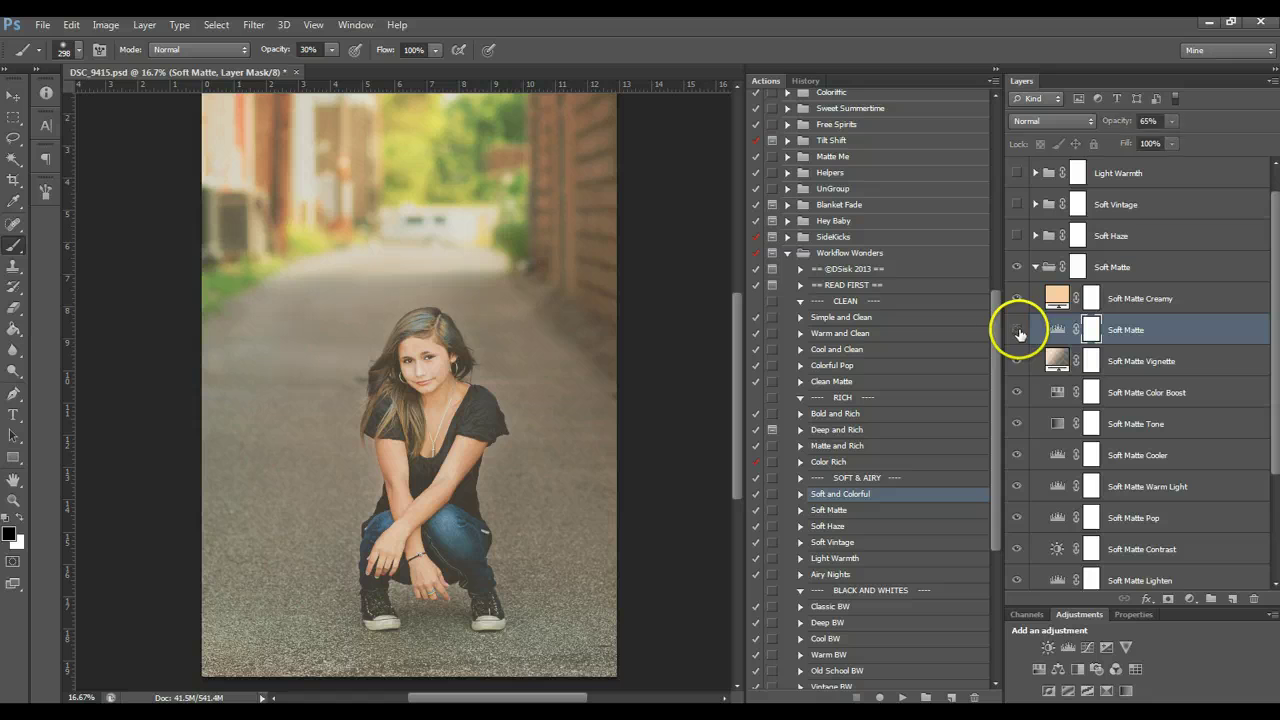
pyautogui.click(1017, 330)
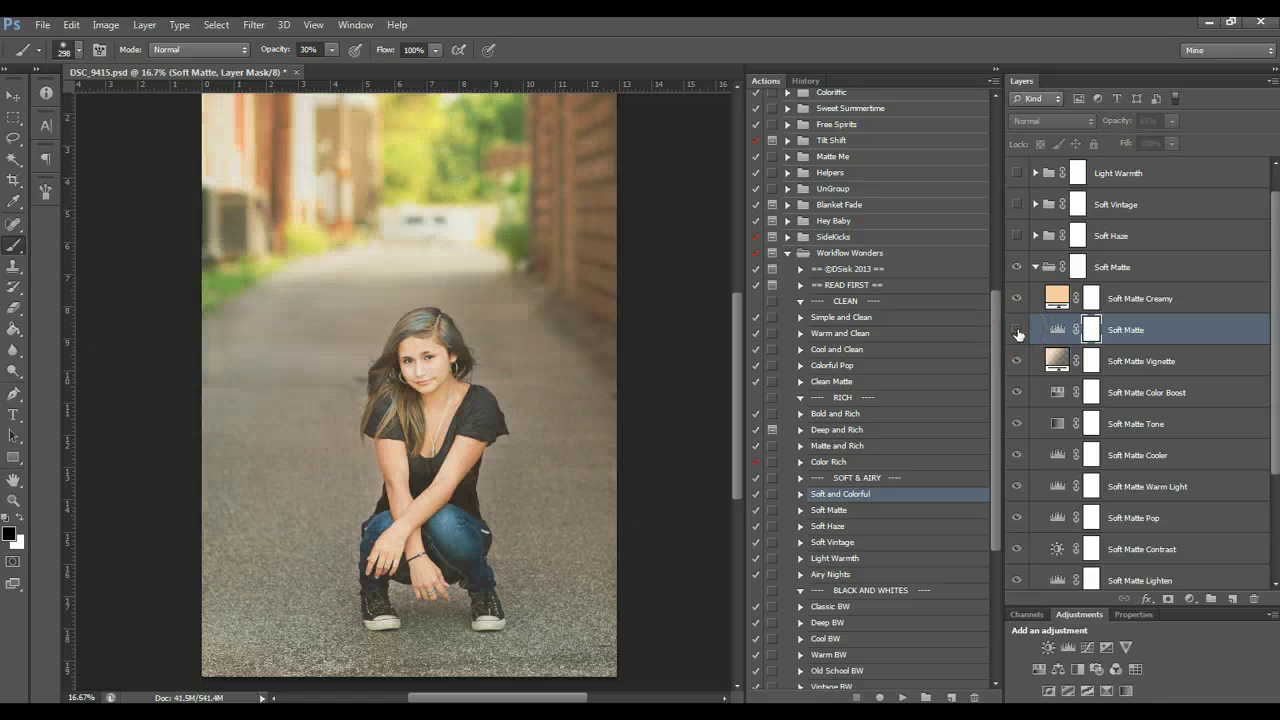
pyautogui.click(1018, 333)
pyautogui.click(1140, 297)
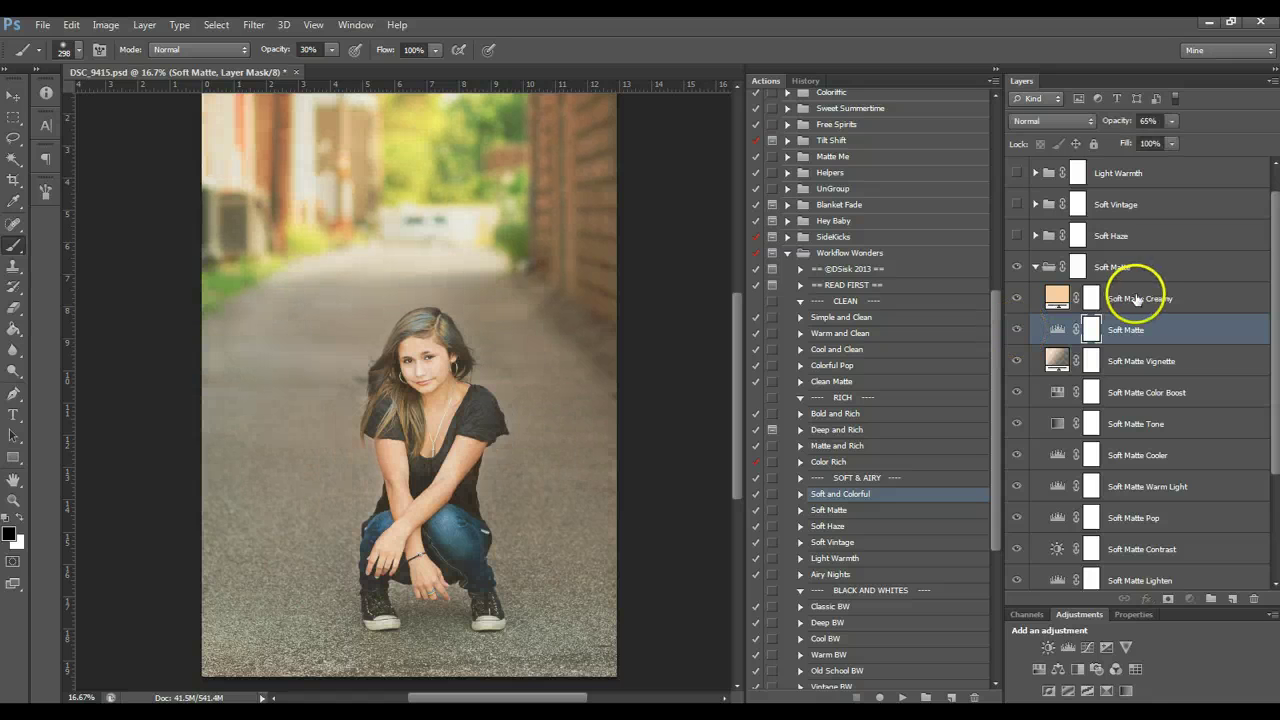
pyautogui.click(1017, 299)
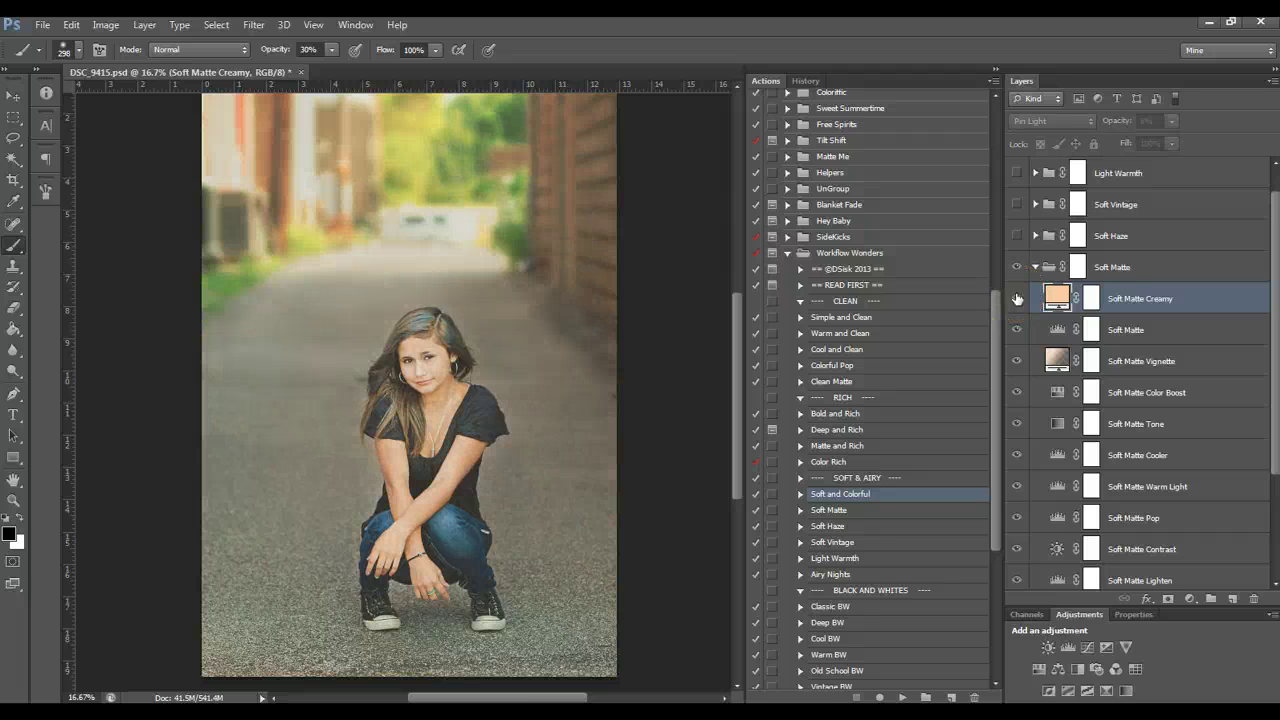
# Collapse the Soft Matte group and lower the whole group's opacity
pyautogui.click(1036, 267)
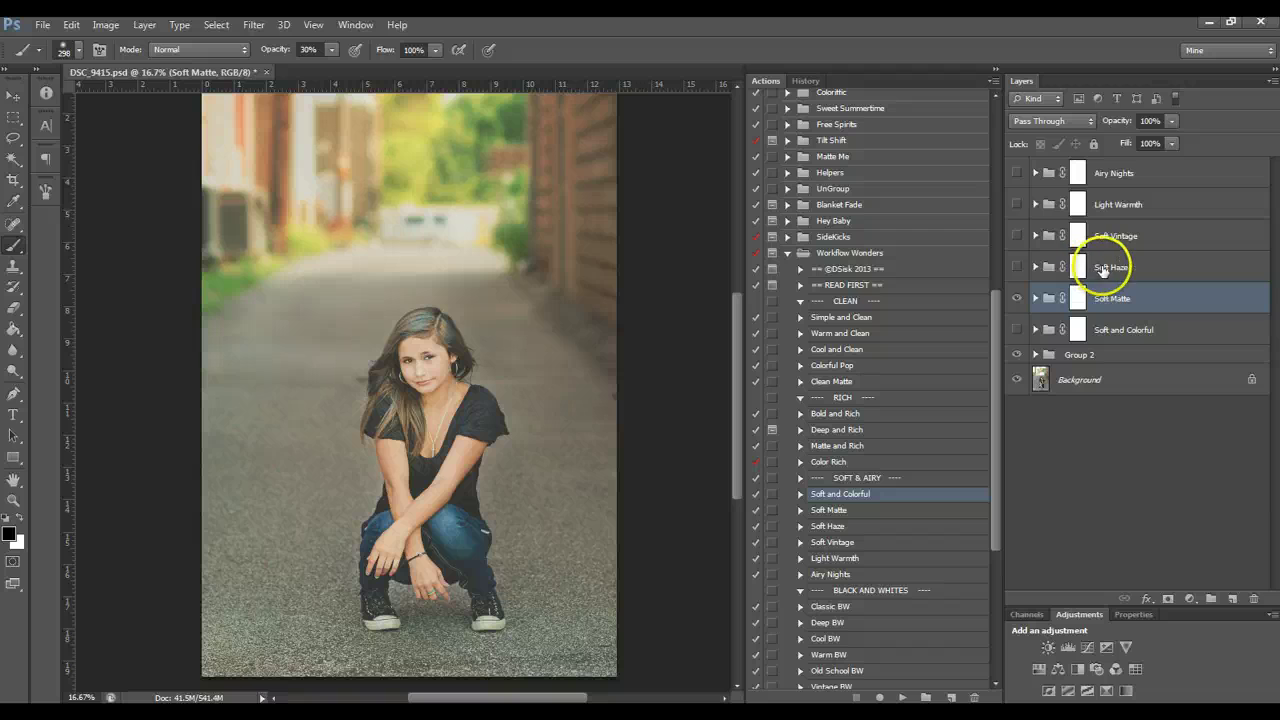
pyautogui.click(1079, 298)
pyautogui.click(1170, 122)
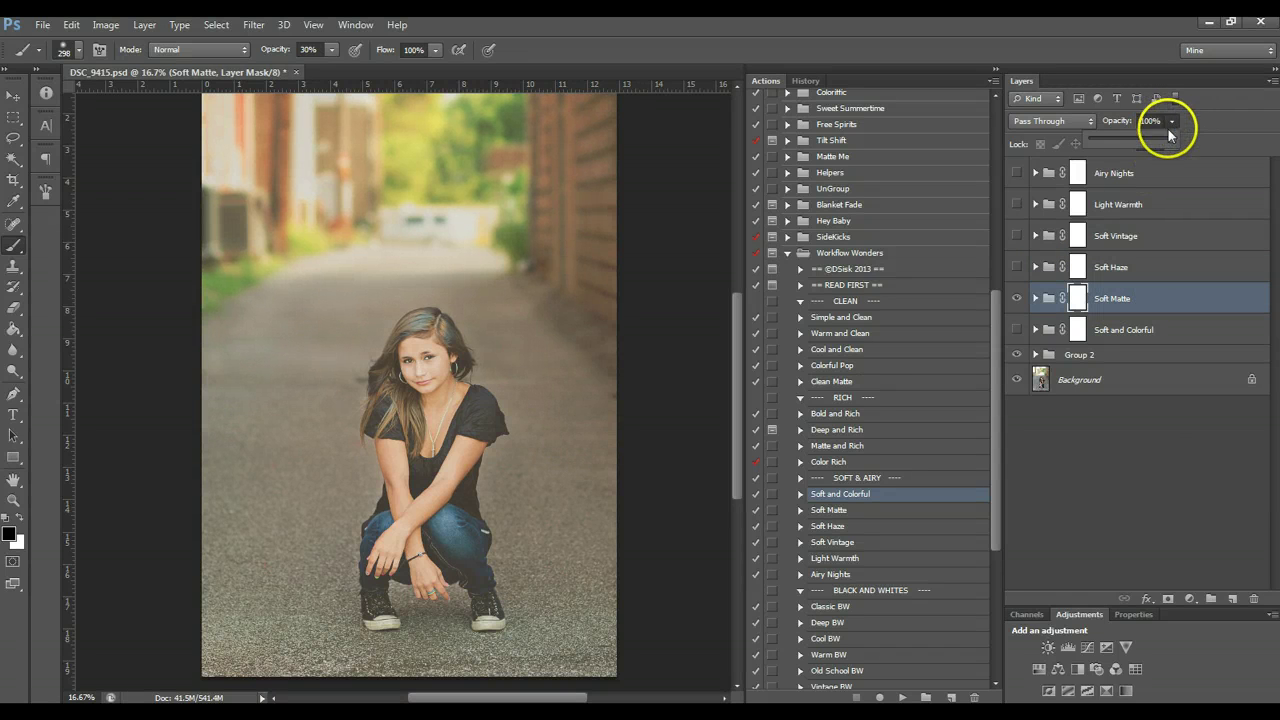
pyautogui.moveTo(1168, 129); pyautogui.dragTo(1144, 140)
# Hide the Soft Matte group and show the Soft and Colorful group for comparison
pyautogui.click(1014, 300)
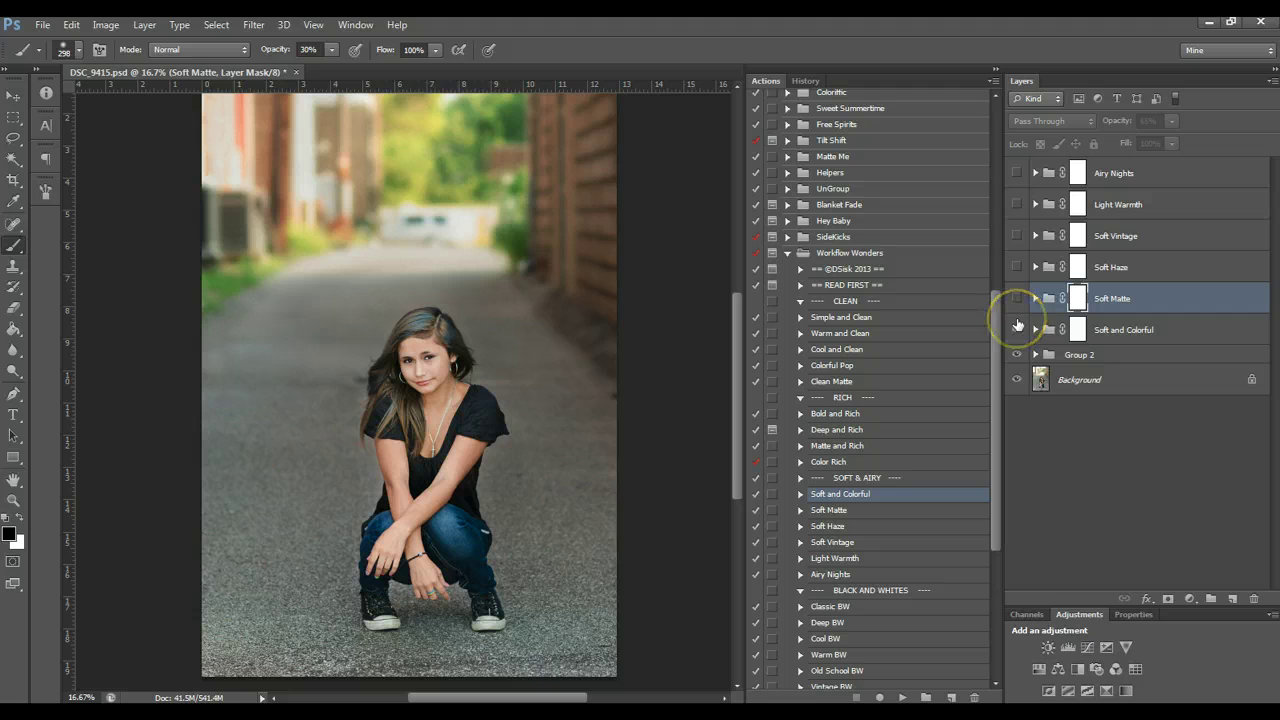
pyautogui.click(1016, 329)
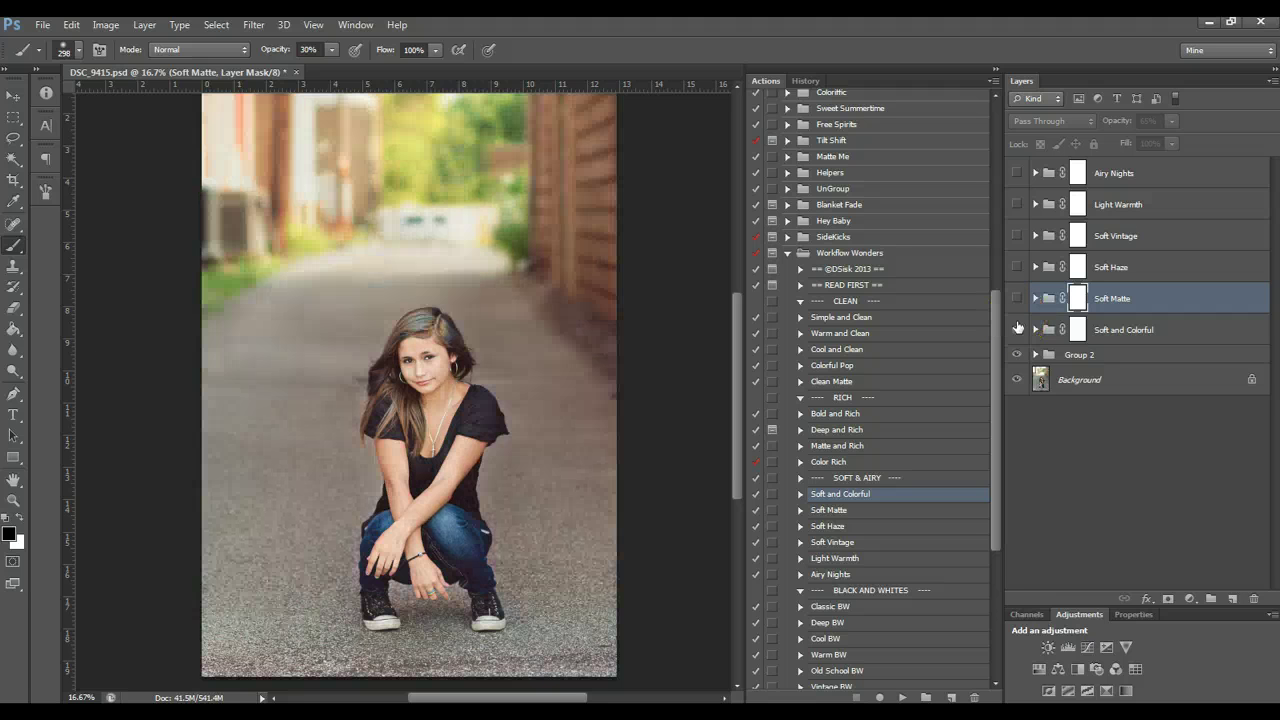
# Compare the Soft and Colorful group with Soft Matte, leaving both hidden and showing the Soft Haze group instead
pyautogui.click(1016, 329)
pyautogui.click(1016, 298)
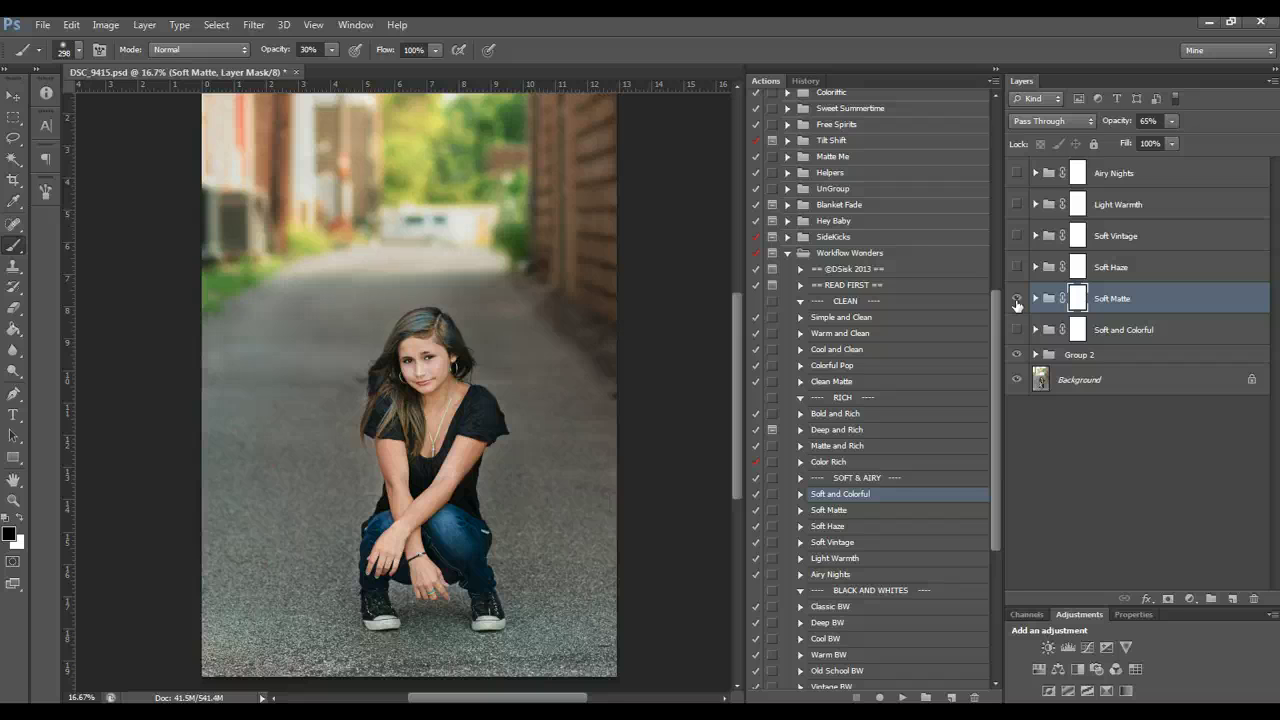
pyautogui.click(1016, 304)
pyautogui.click(1018, 267)
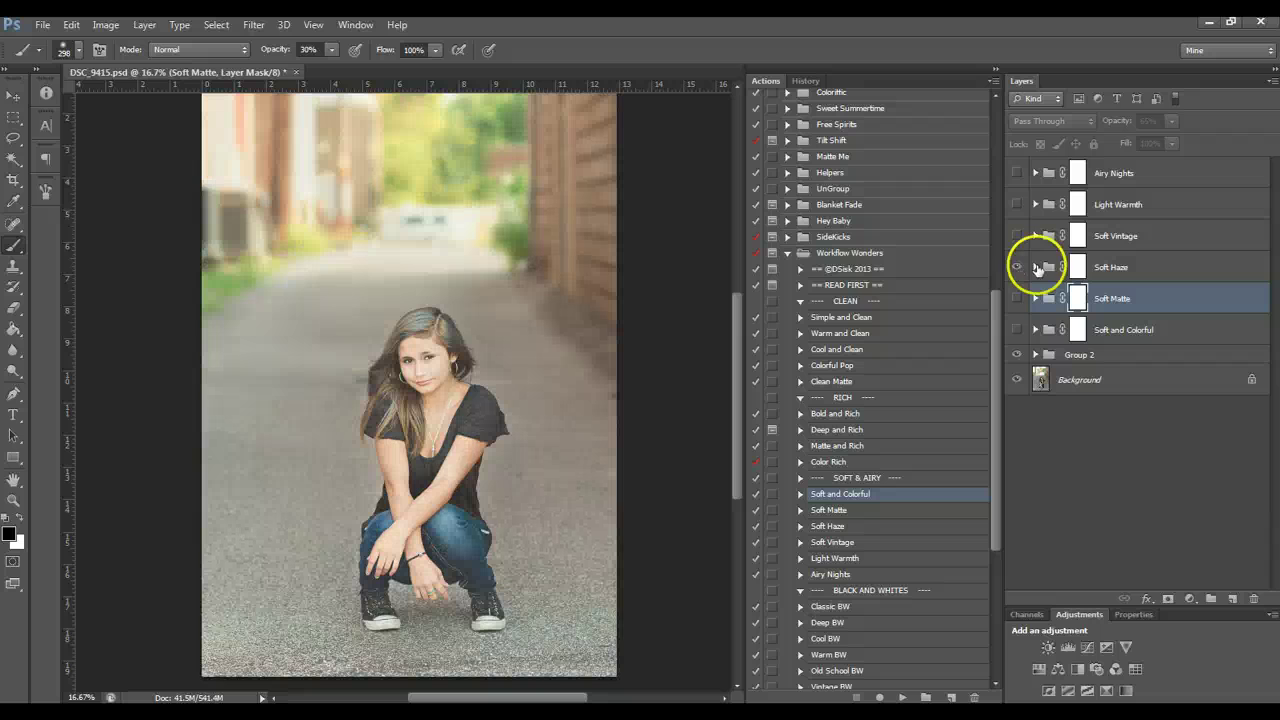
# Expand the Soft Haze group and check its Sharpen, Lighten, Contrast and Warmth layers in order
pyautogui.click(1036, 267)
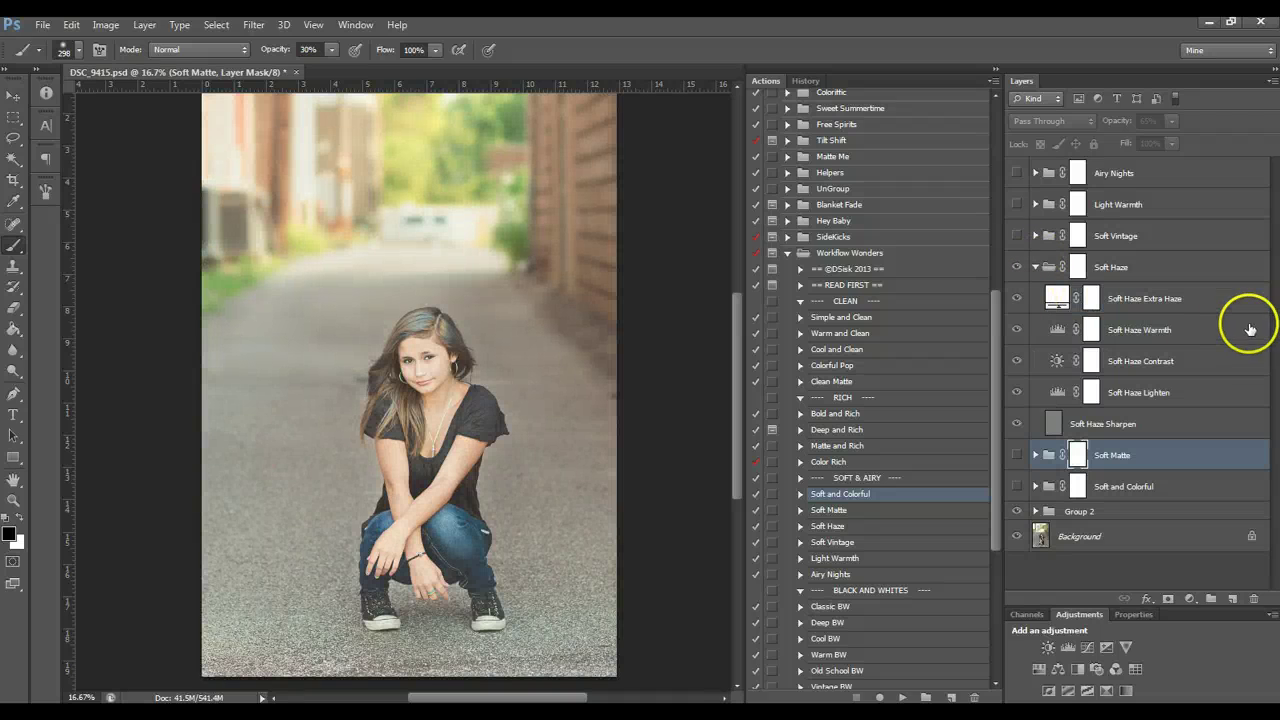
pyautogui.click(1118, 269)
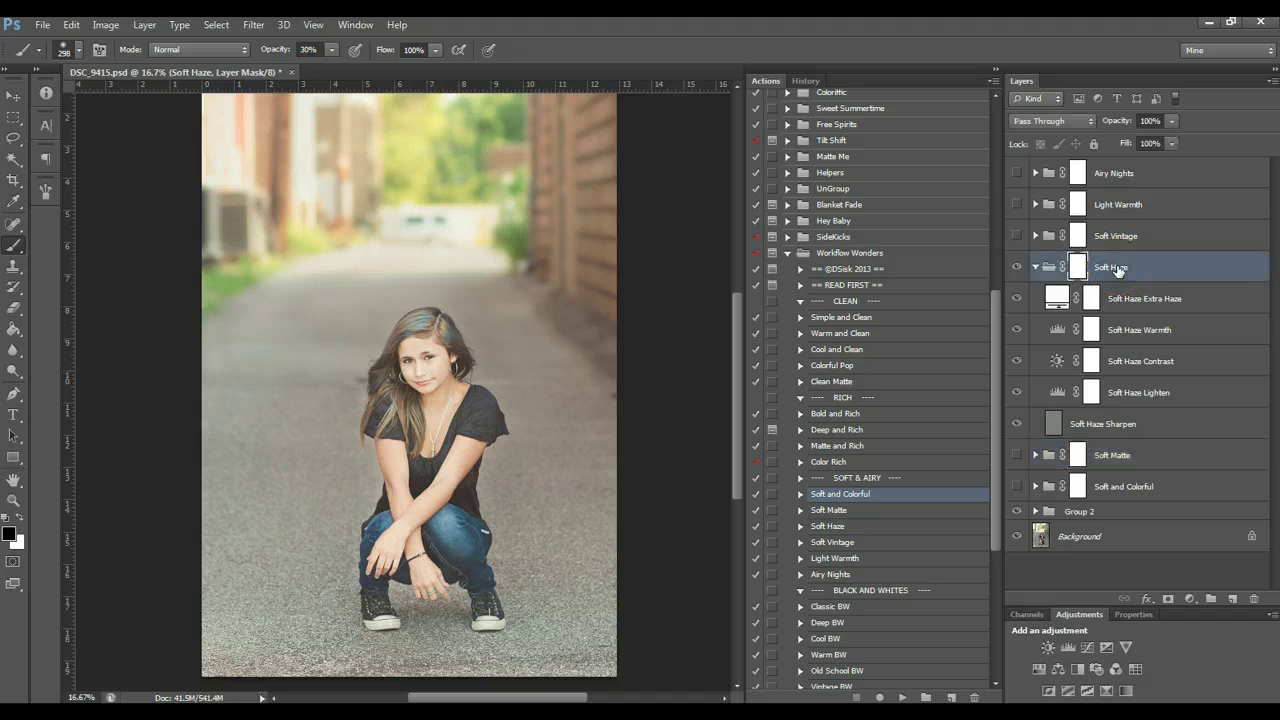
pyautogui.click(1120, 425)
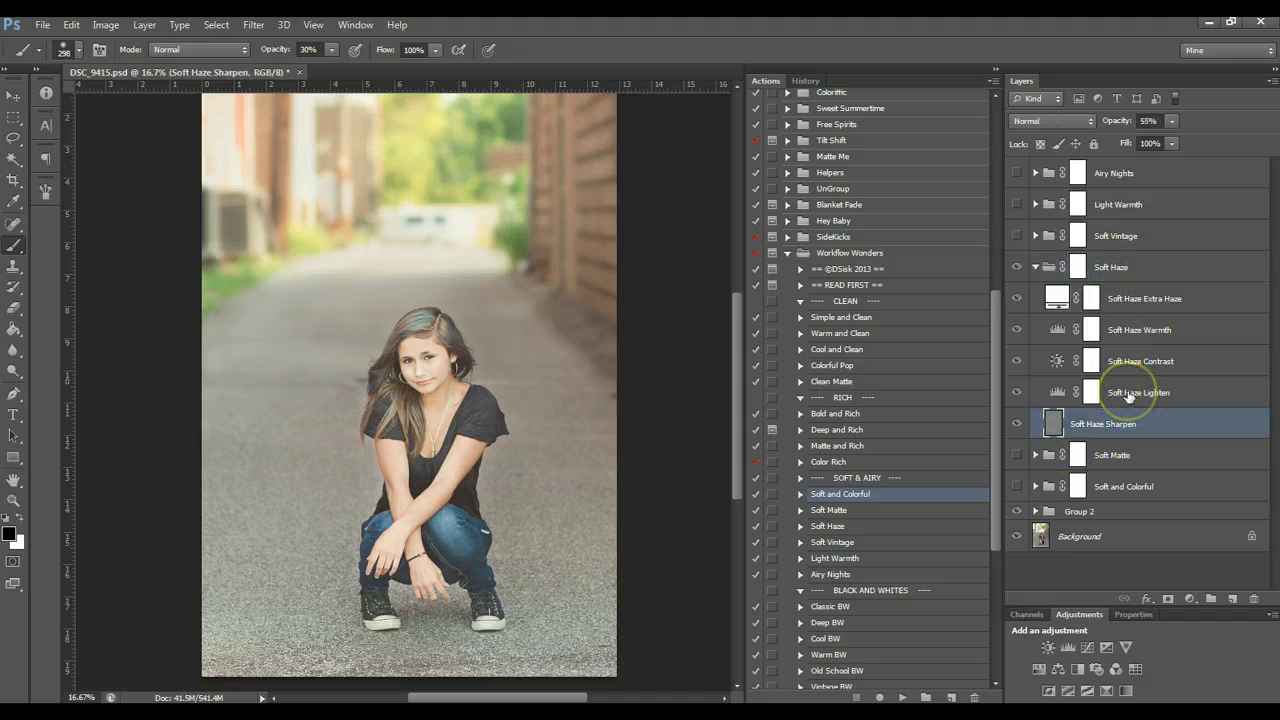
pyautogui.click(1135, 390)
pyautogui.click(1137, 363)
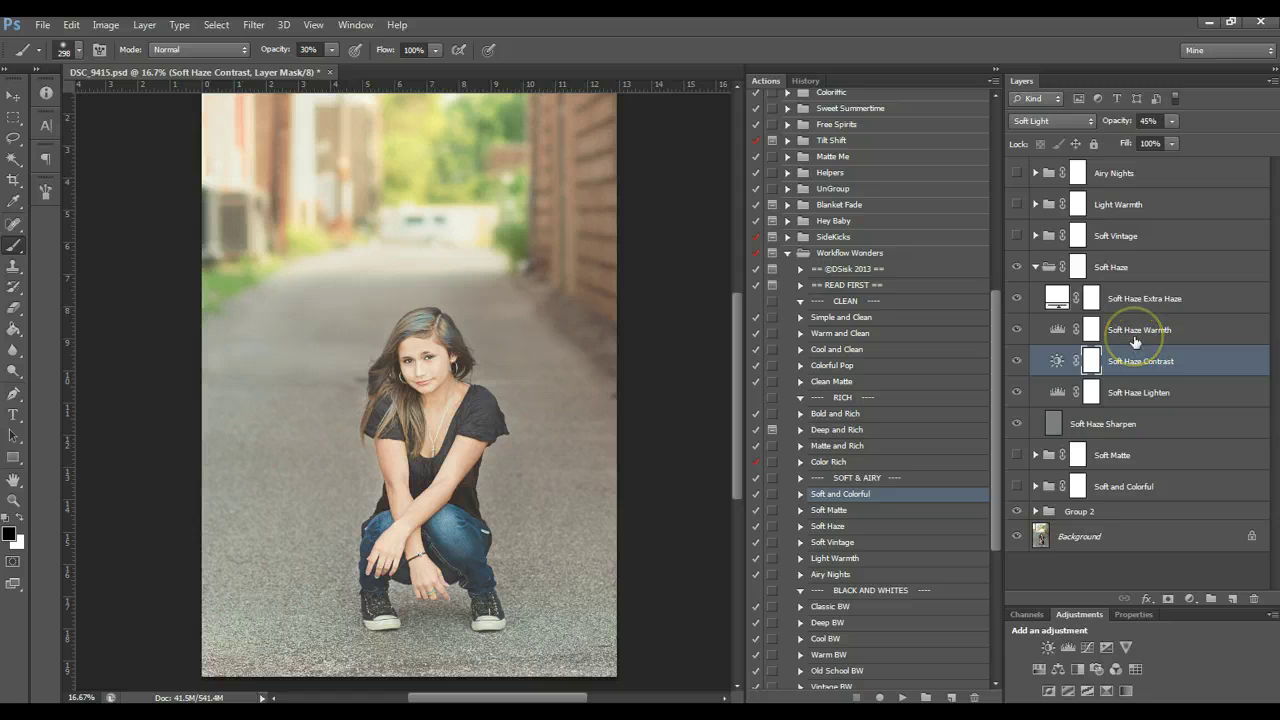
pyautogui.click(1135, 340)
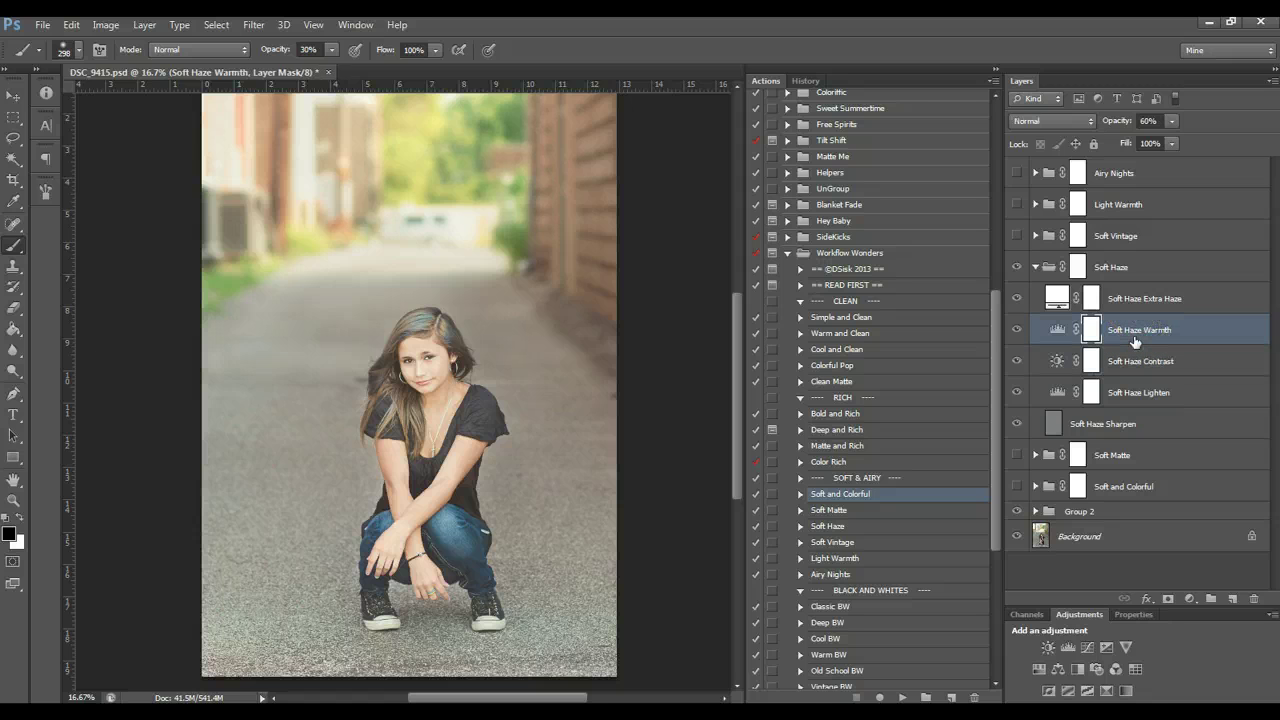
# Select the Soft Haze Extra Haze layer, and hide and show it to compare its effect
pyautogui.click(1125, 298)
pyautogui.click(1017, 298)
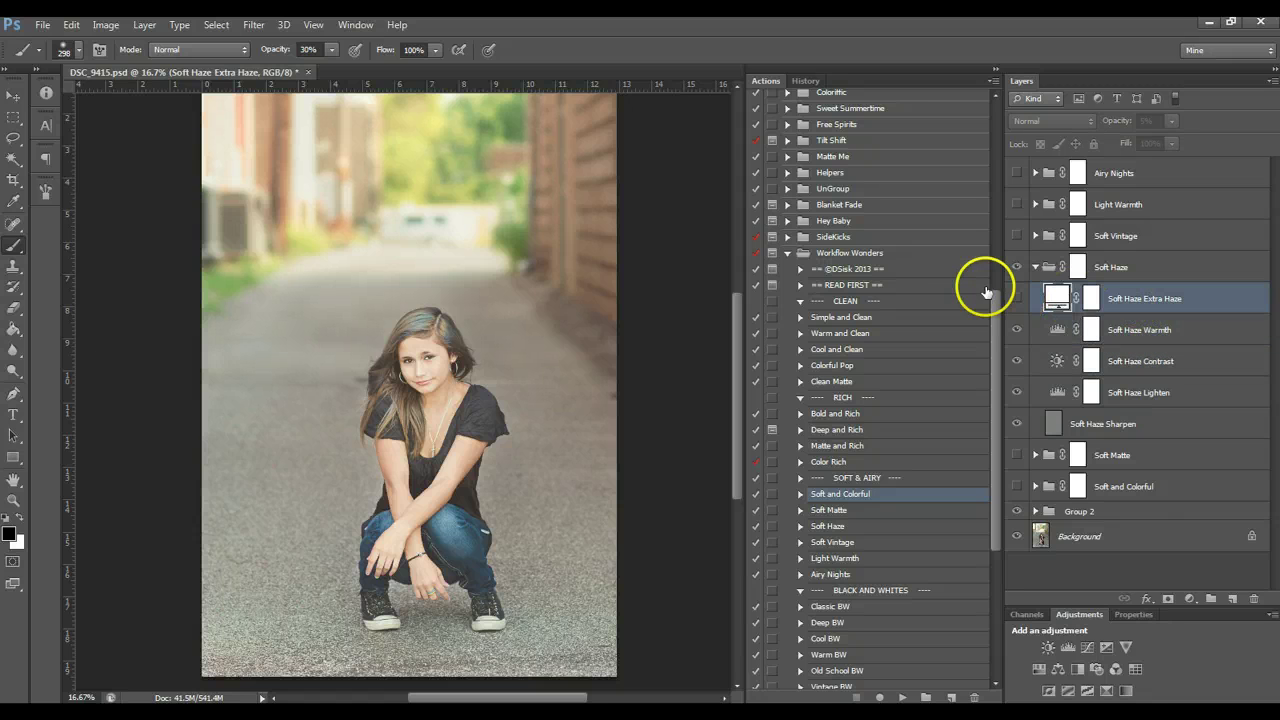
pyautogui.click(1016, 300)
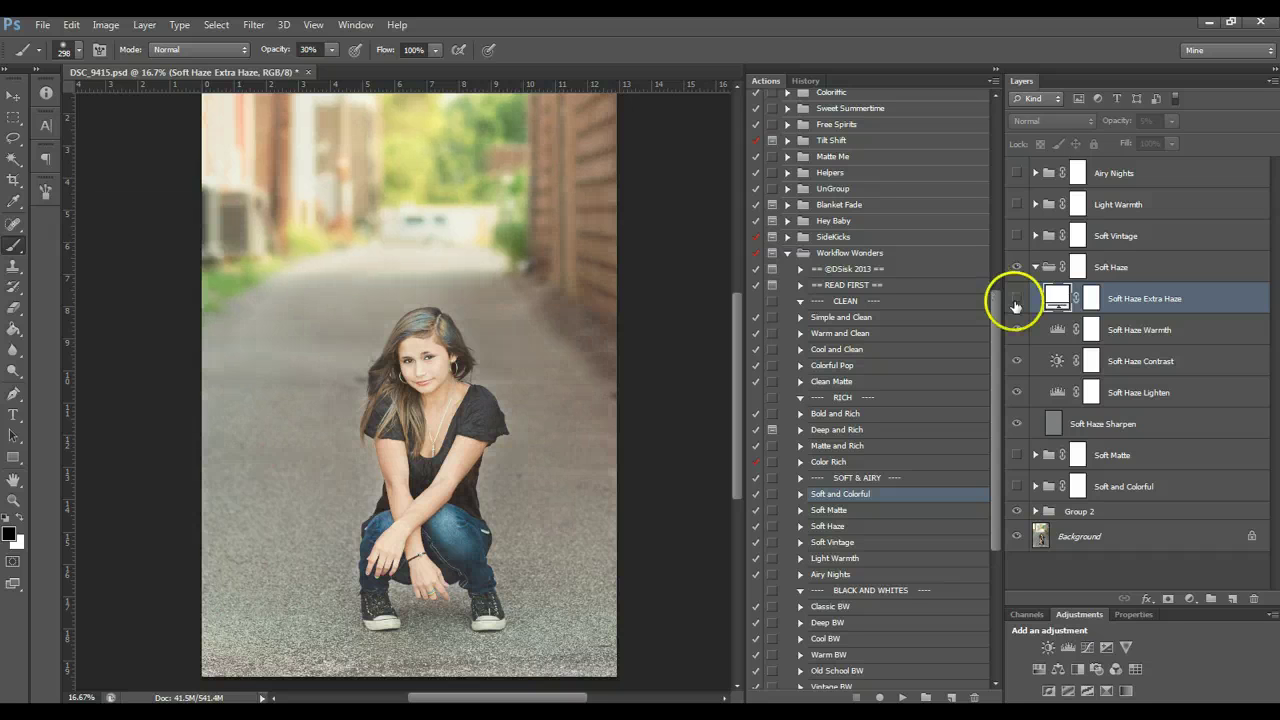
# Collapse the Soft Haze group and lower the whole group's opacity to 81%
pyautogui.click(1065, 268)
pyautogui.click(1037, 267)
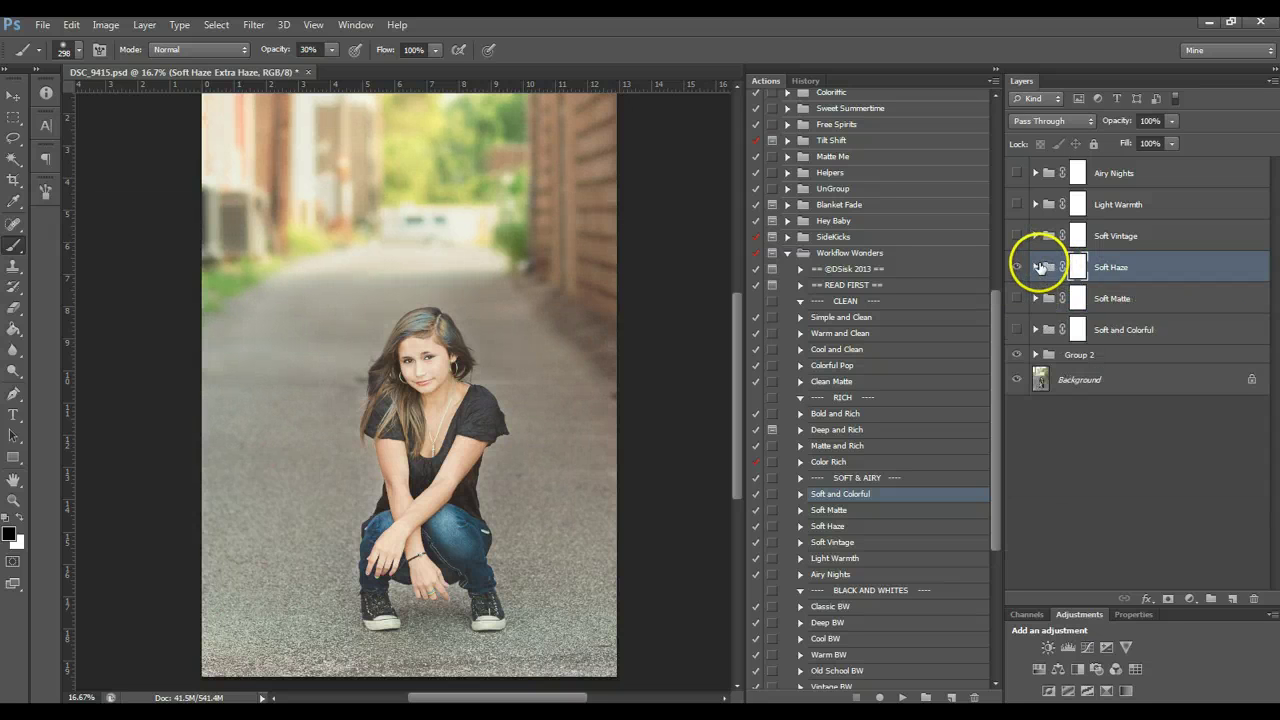
pyautogui.click(1171, 121)
pyautogui.moveTo(1168, 126); pyautogui.dragTo(1120, 144)
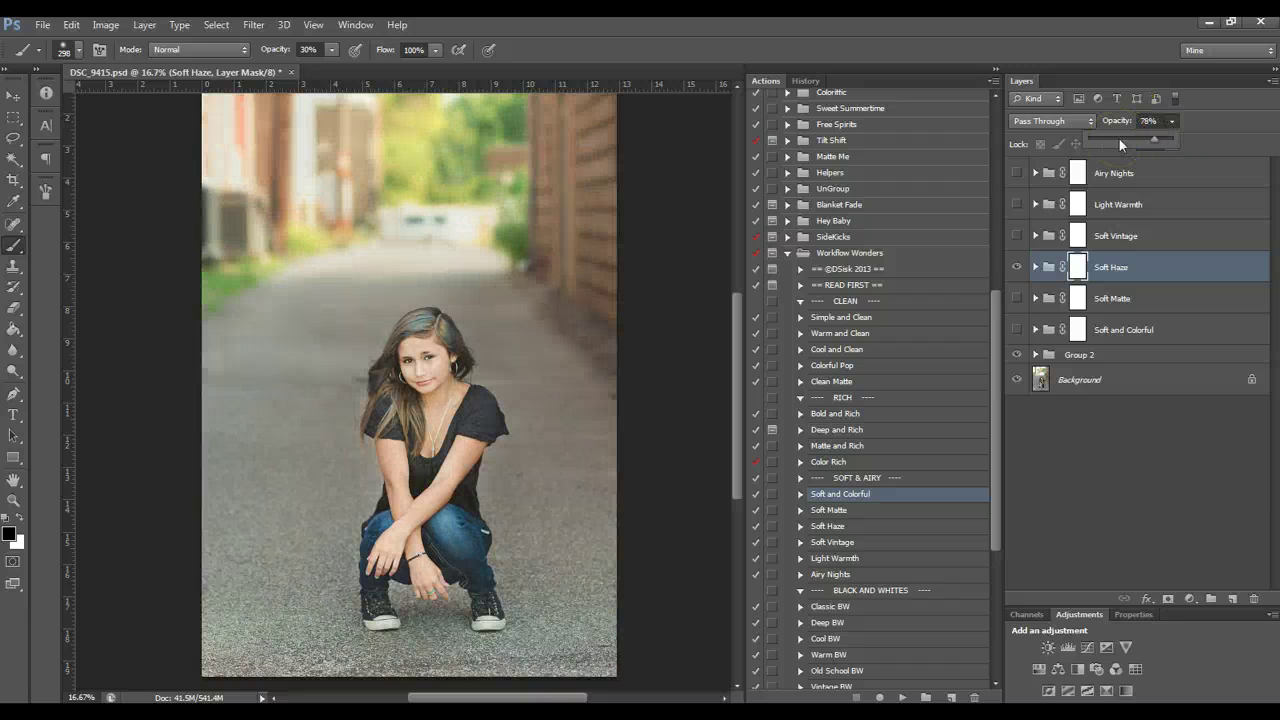
pyautogui.press('Down')
# Toggle the Soft Haze group to compare its effect, leaving it hidden and showing the Soft Vintage group instead
pyautogui.click(1016, 266)
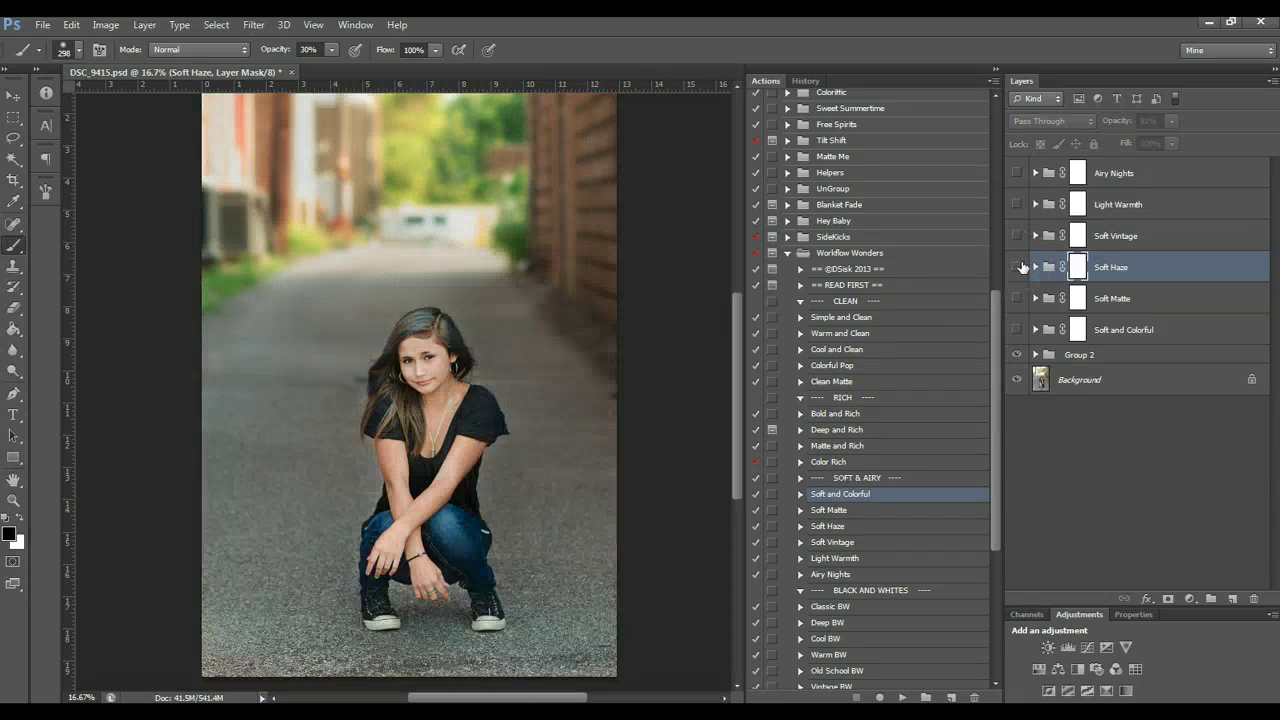
pyautogui.click(1017, 266)
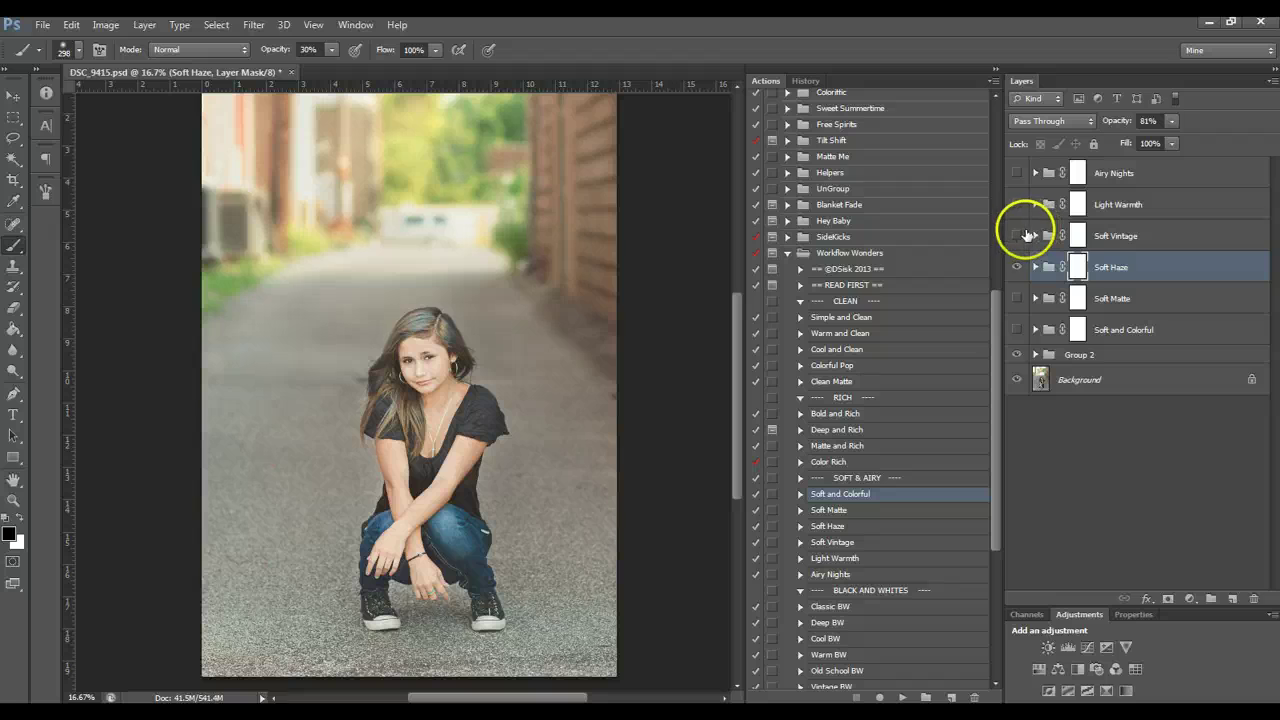
pyautogui.click(1017, 266)
pyautogui.click(1017, 236)
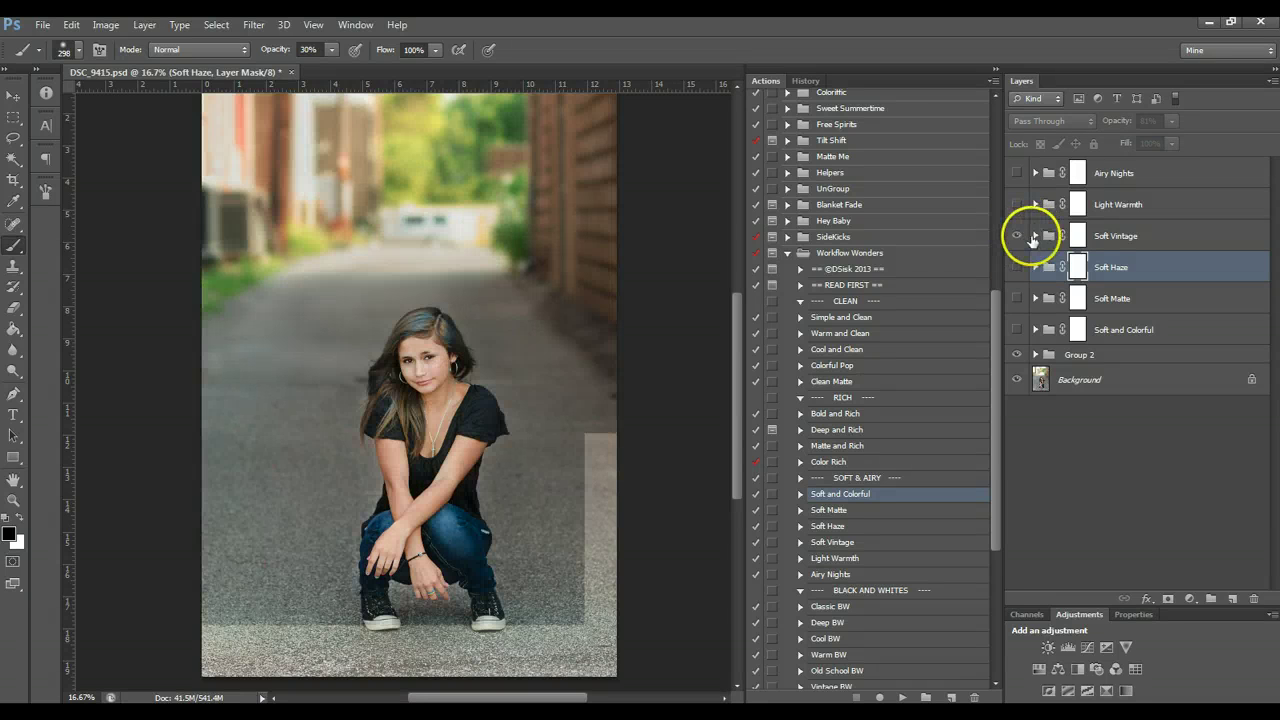
# Expand the Soft Vintage group, and hide and show its Light Pink layer to compare the effect
pyautogui.click(1035, 236)
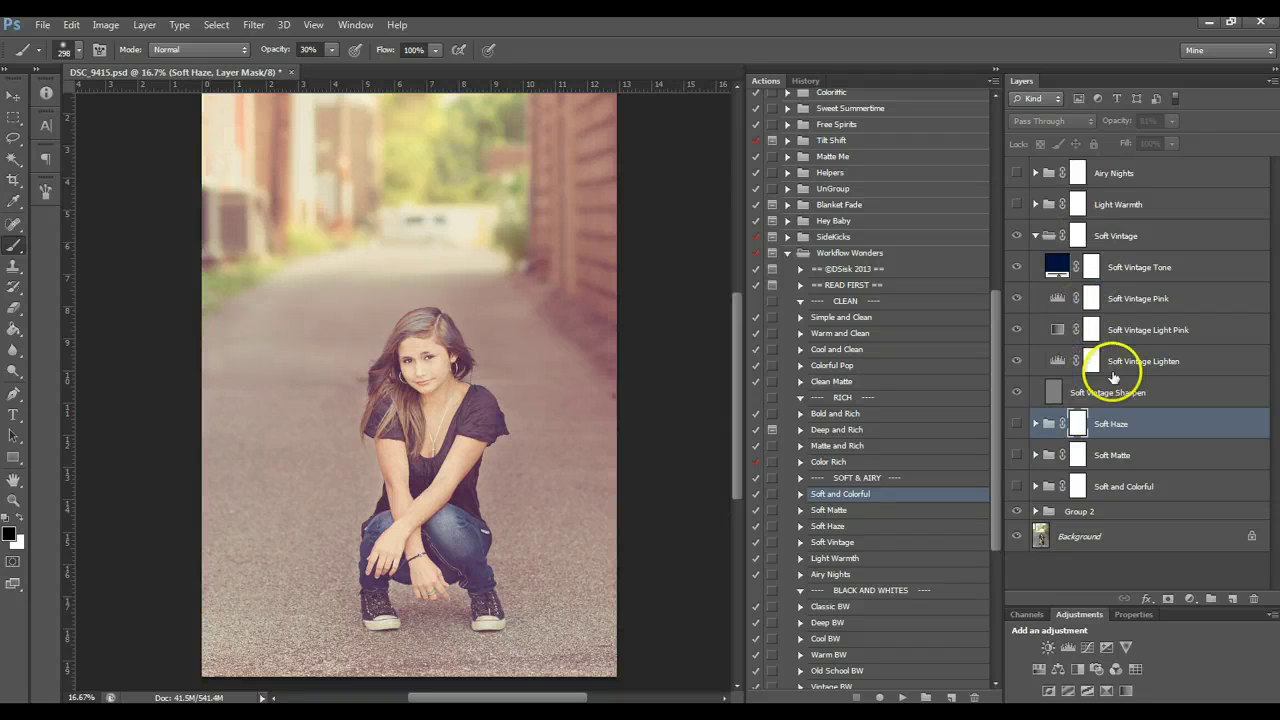
pyautogui.click(1140, 337)
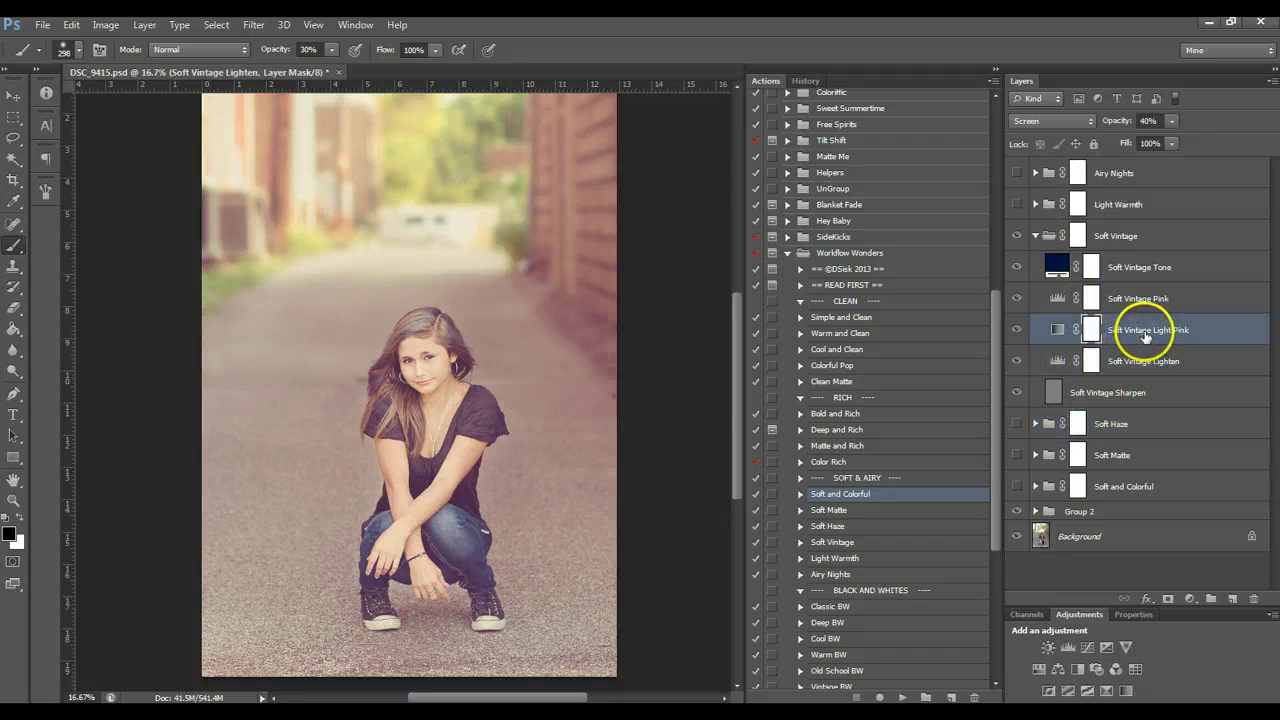
pyautogui.click(1018, 331)
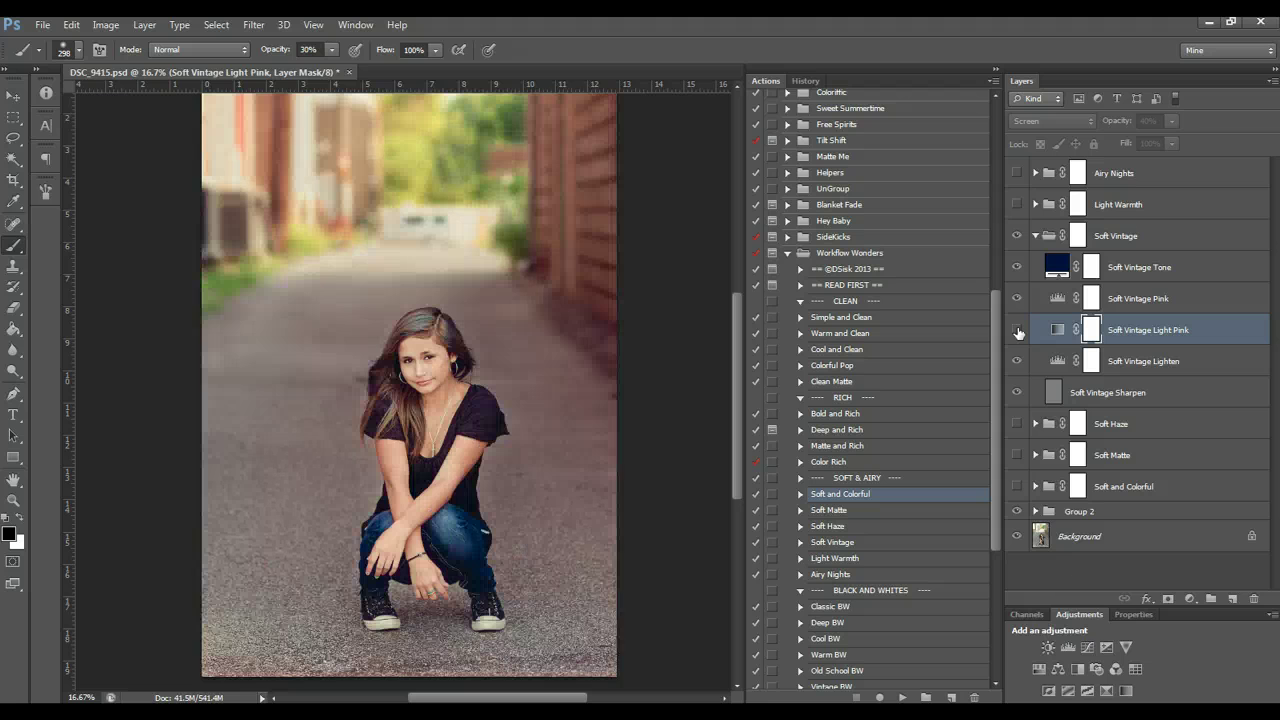
pyautogui.click(1018, 331)
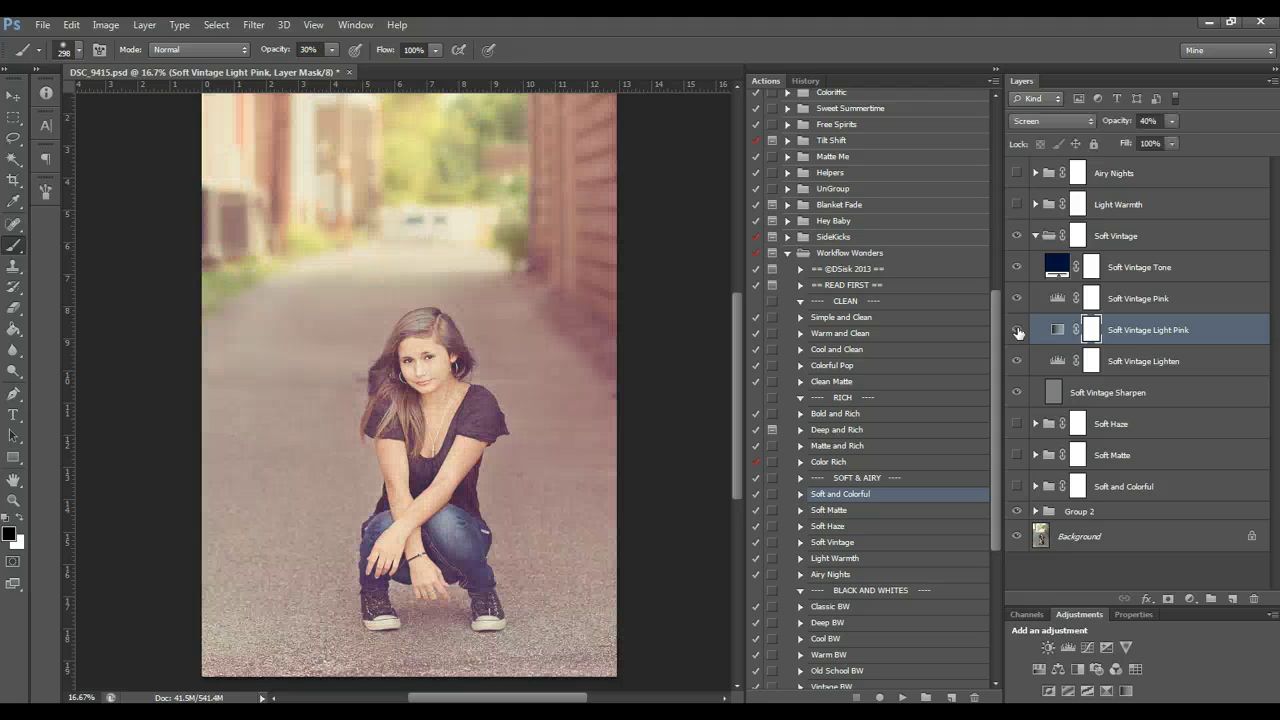
# Hide the Pink, Tone and Light Pink layers in the Soft Vintage group to examine the image without them
pyautogui.click(1158, 299)
pyautogui.click(1020, 300)
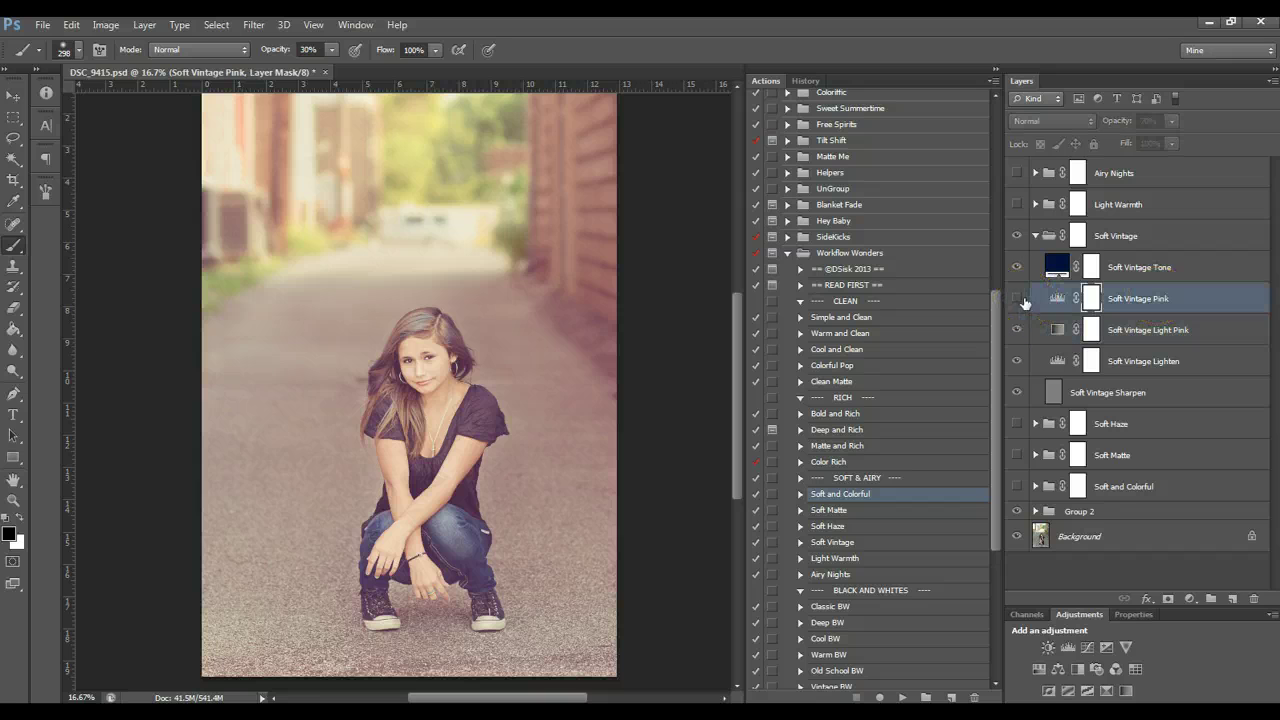
pyautogui.click(1017, 267)
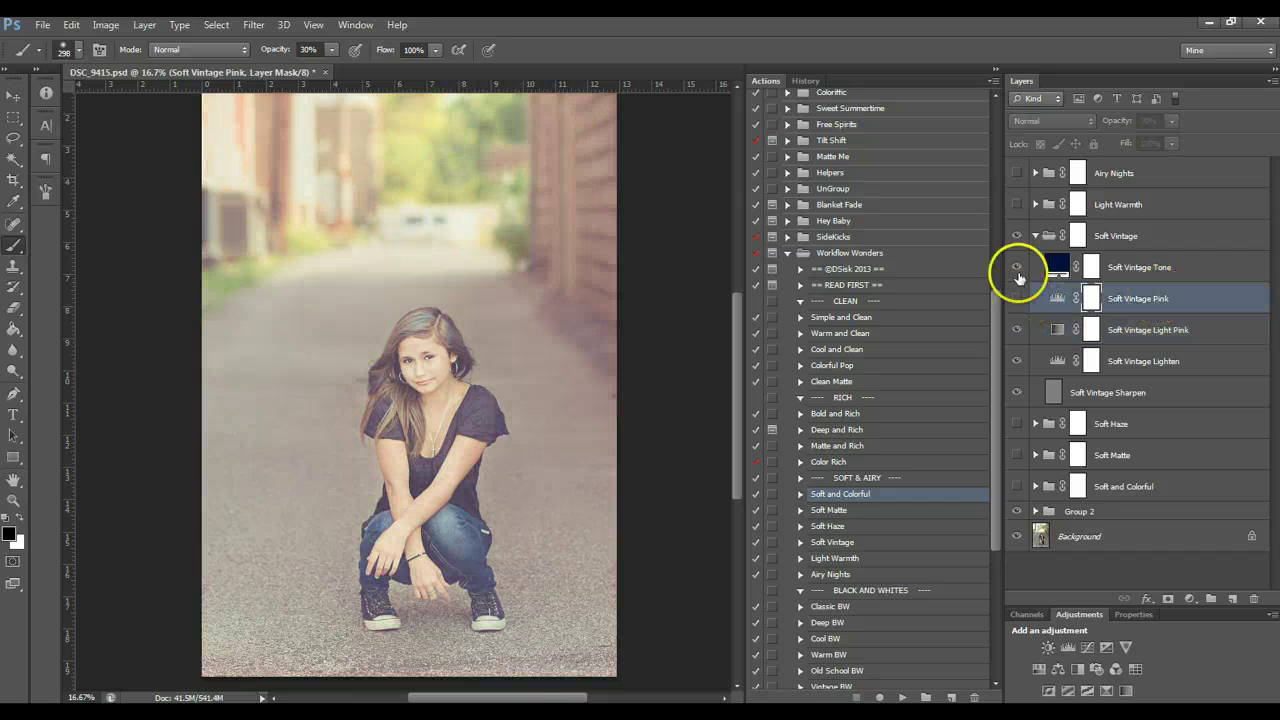
pyautogui.click(1018, 330)
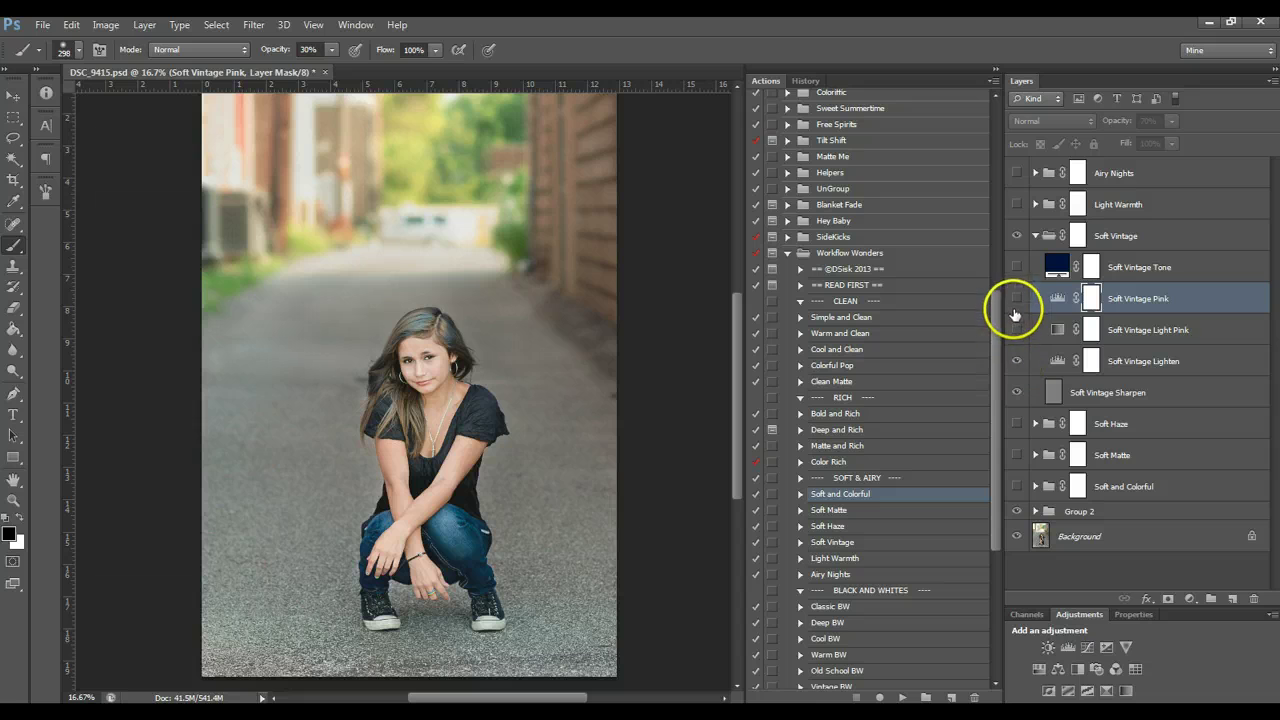
# Toggle the Soft Vintage Pink layer to compare its effect, leaving it and the Soft Vintage Tone layer shown
pyautogui.click(1017, 300)
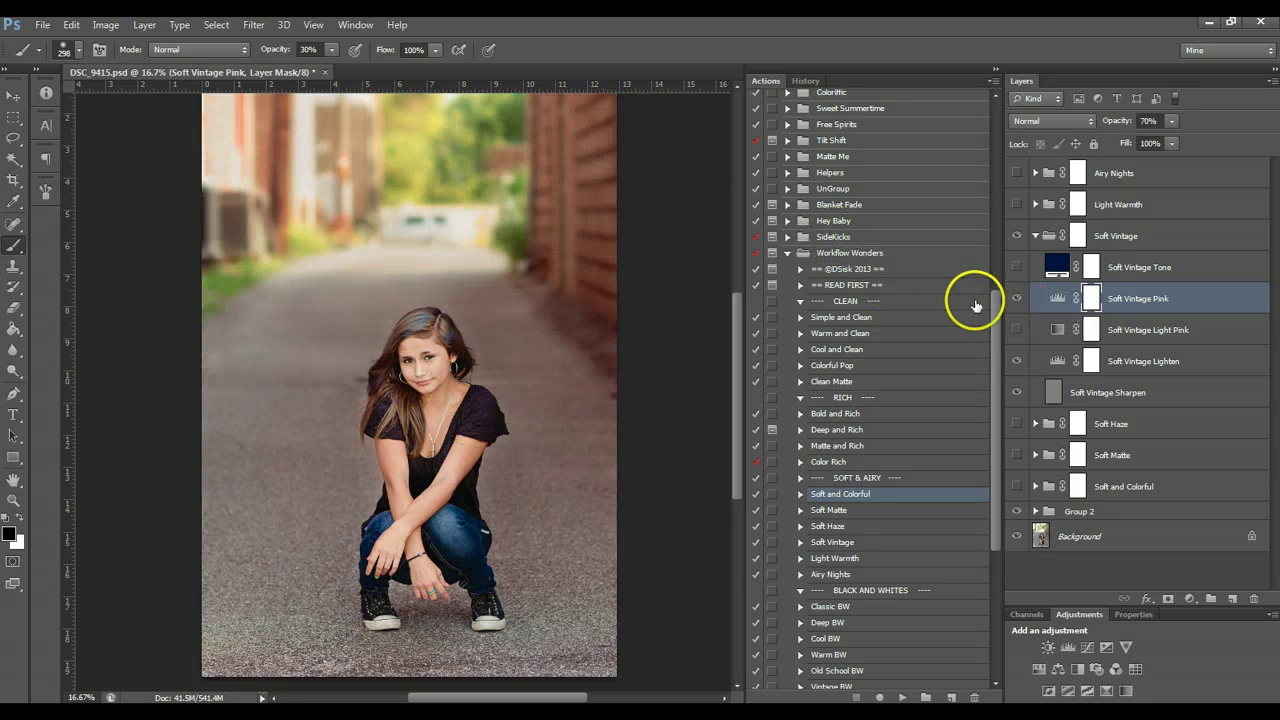
pyautogui.click(1012, 306)
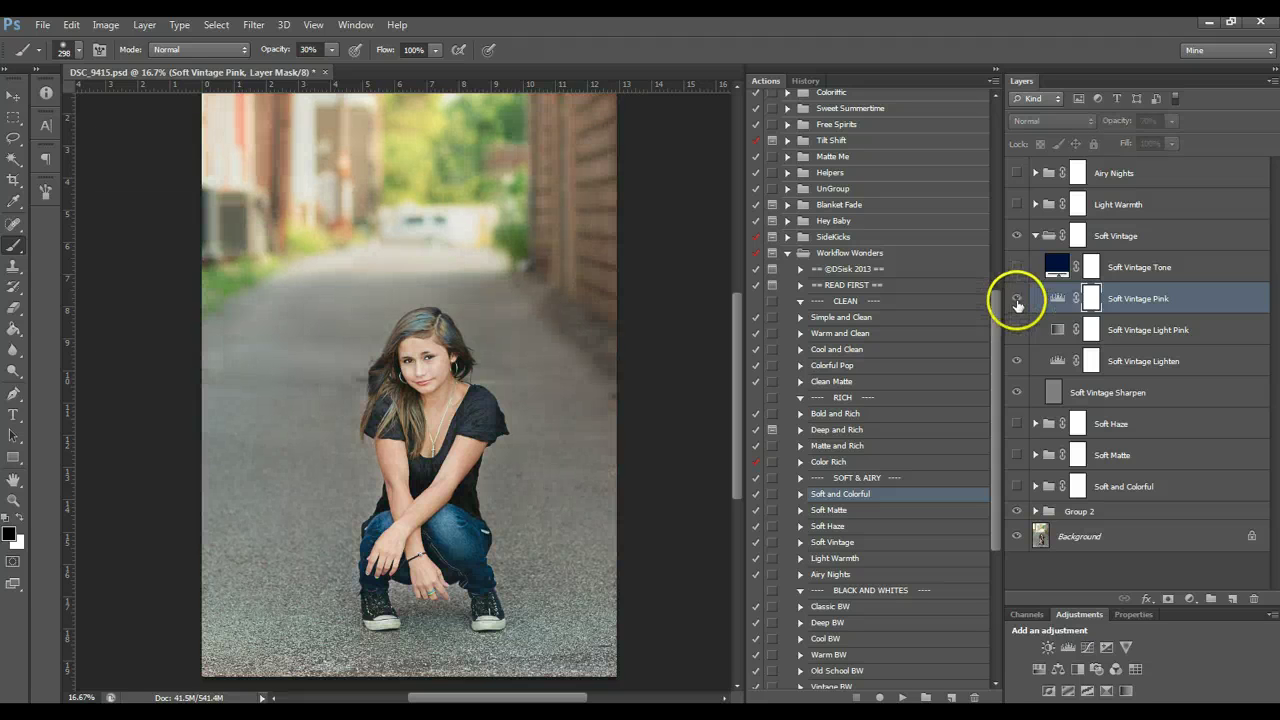
pyautogui.click(1012, 306)
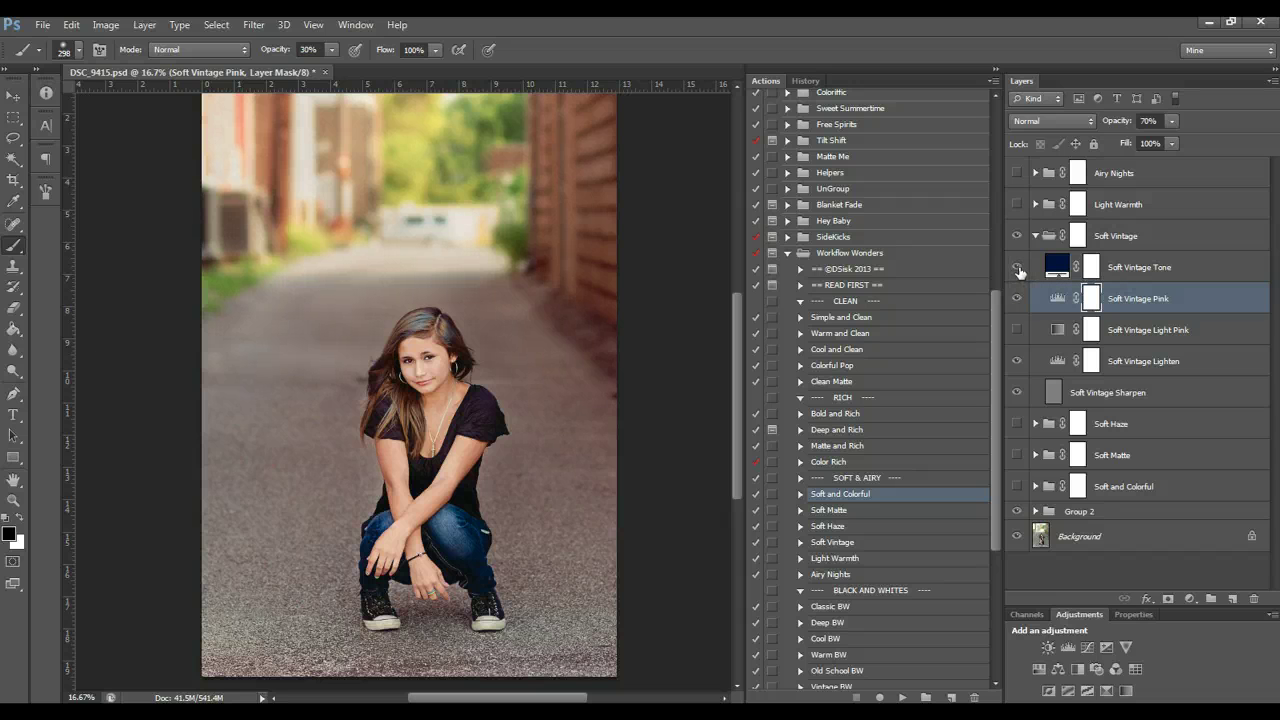
# Show the Soft Vintage Light Pink layer again and lower its opacity to 16%
pyautogui.click(1016, 329)
pyautogui.click(1128, 330)
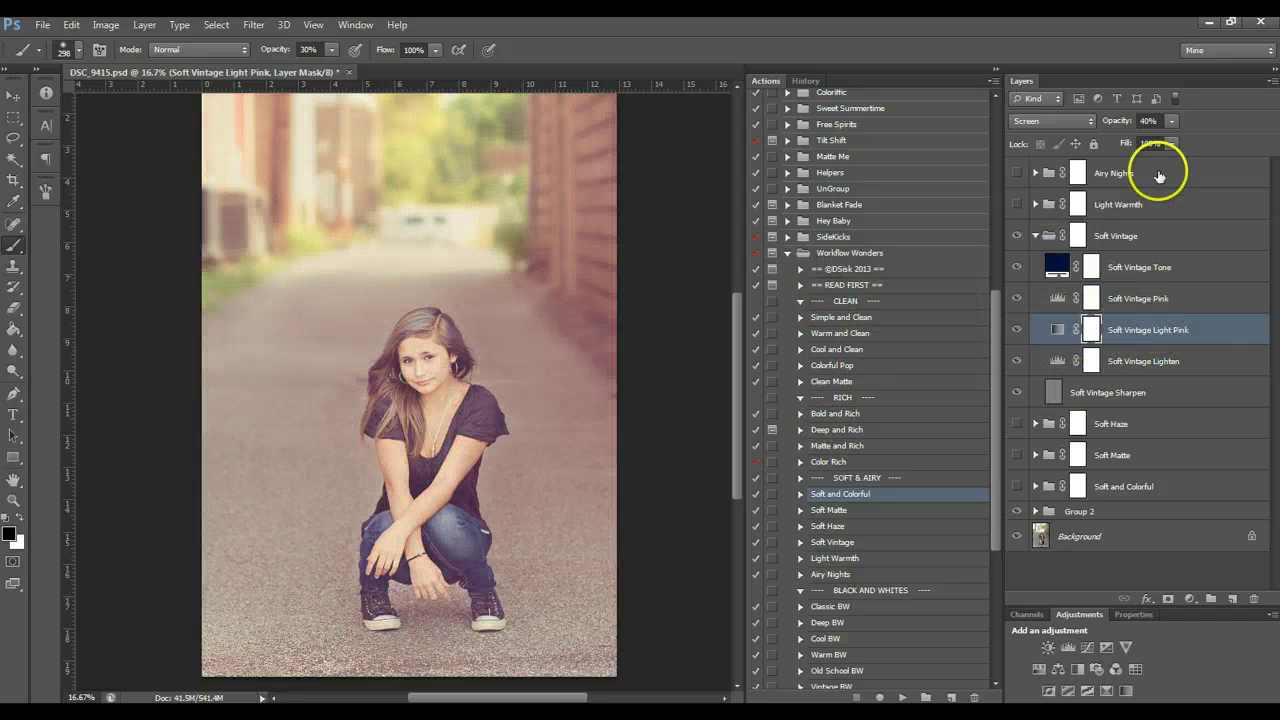
pyautogui.click(1171, 121)
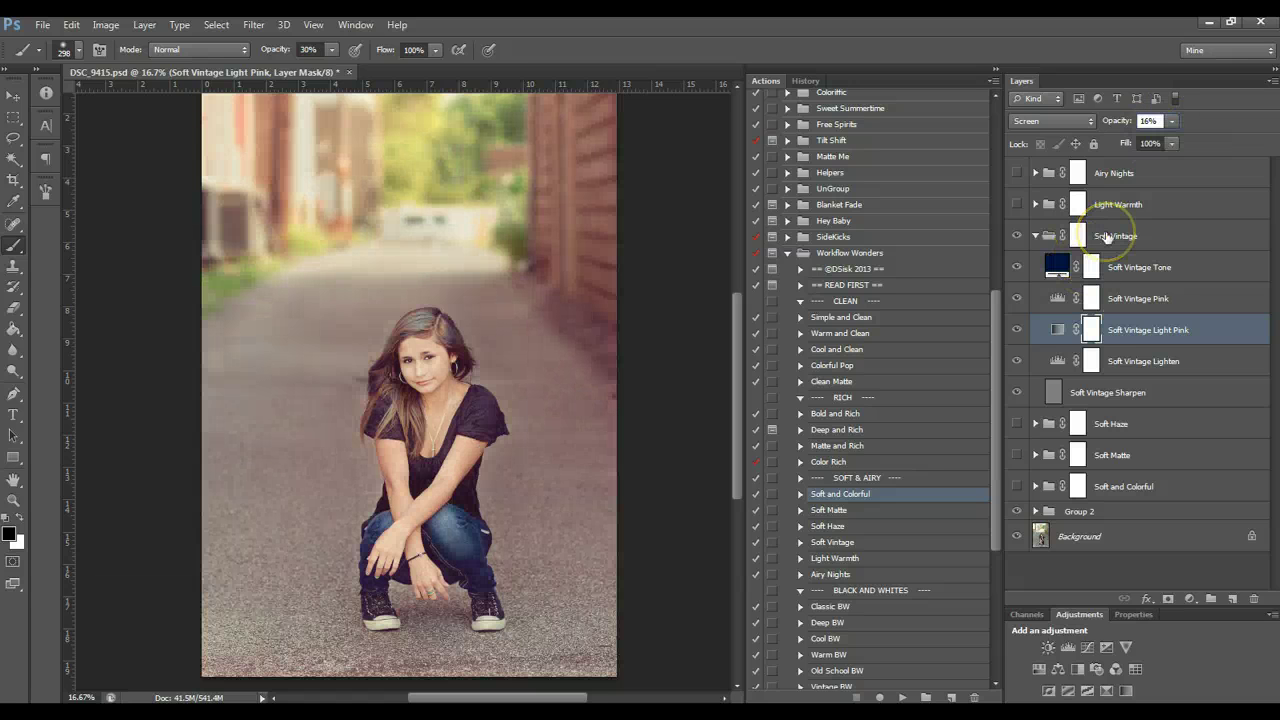
# Select the Soft Vintage group and collapse it
pyautogui.click(1106, 236)
pyautogui.click(1035, 236)
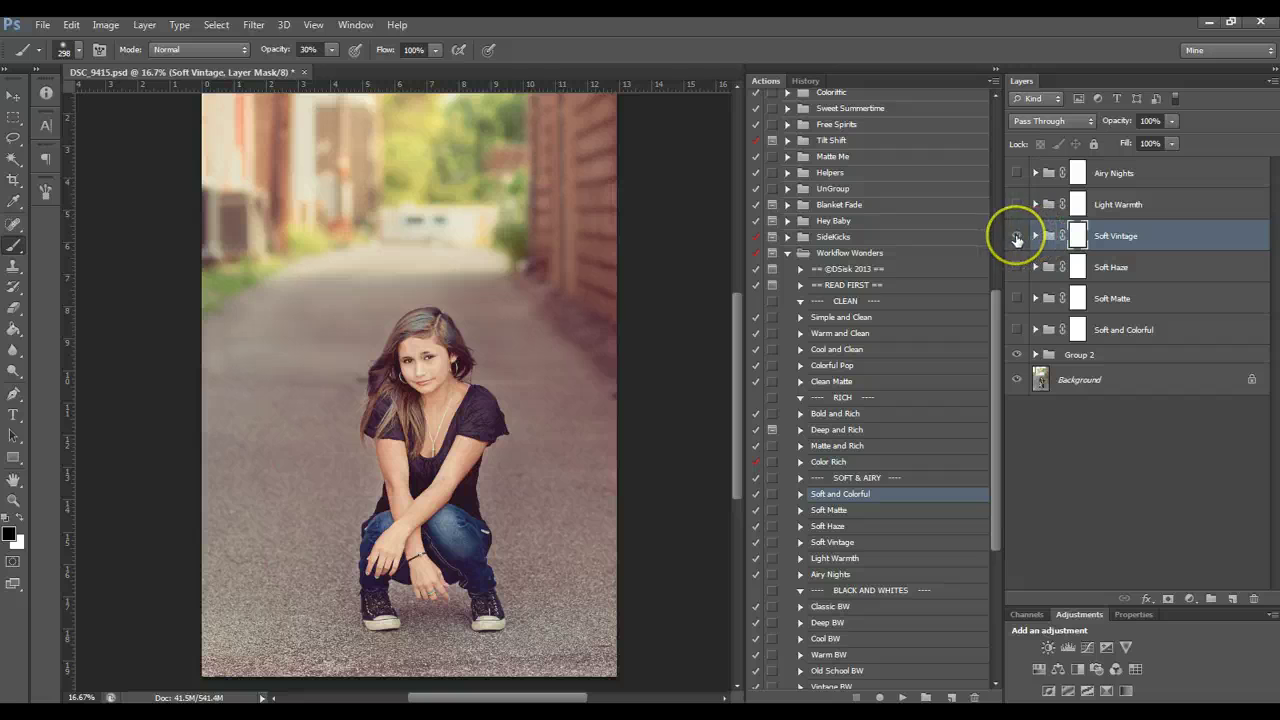
pyautogui.click(1035, 237)
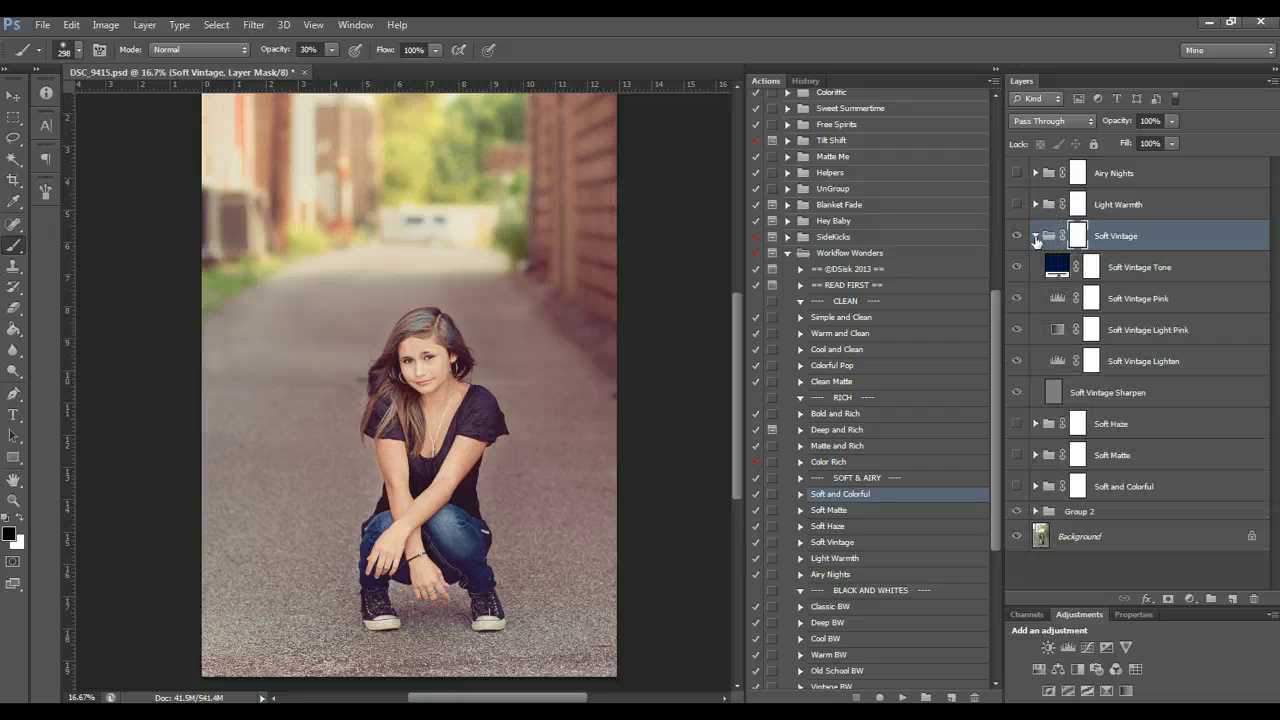
pyautogui.click(1035, 237)
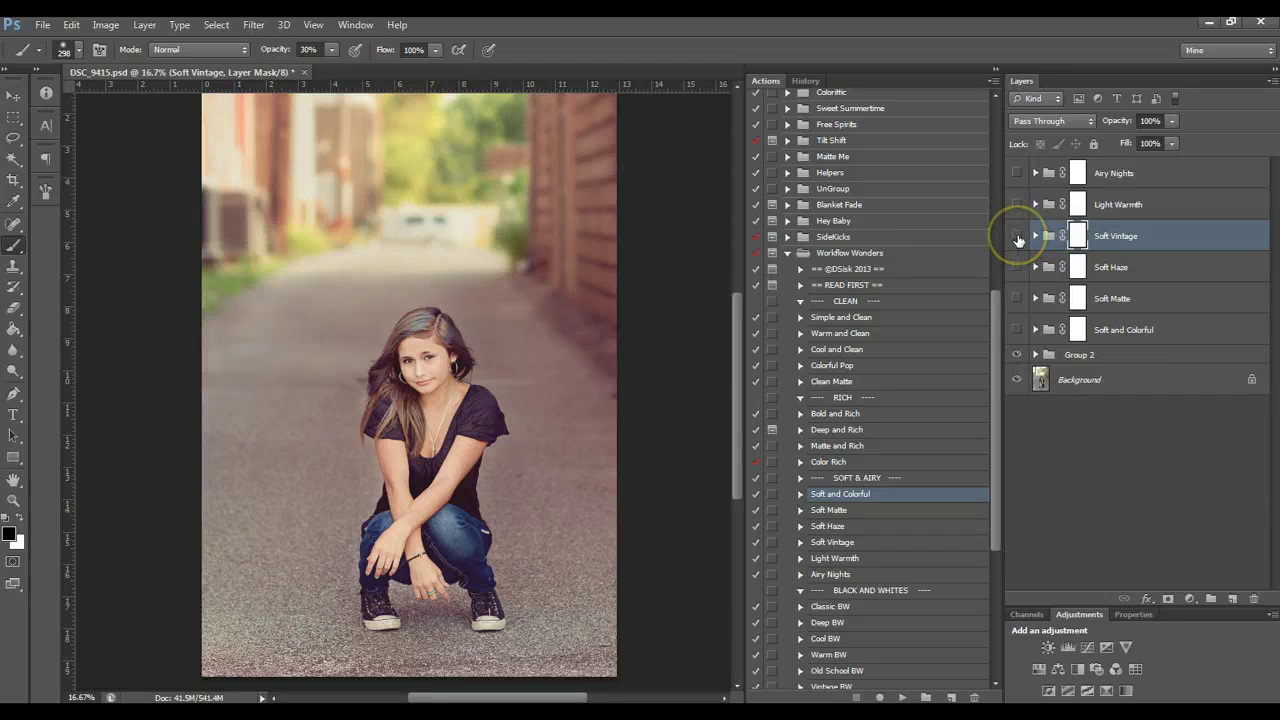
# Toggle the Soft Vintage group to compare its effect, leaving it hidden and showing the Light Warmth group instead
pyautogui.click(1017, 237)
pyautogui.click(1017, 237)
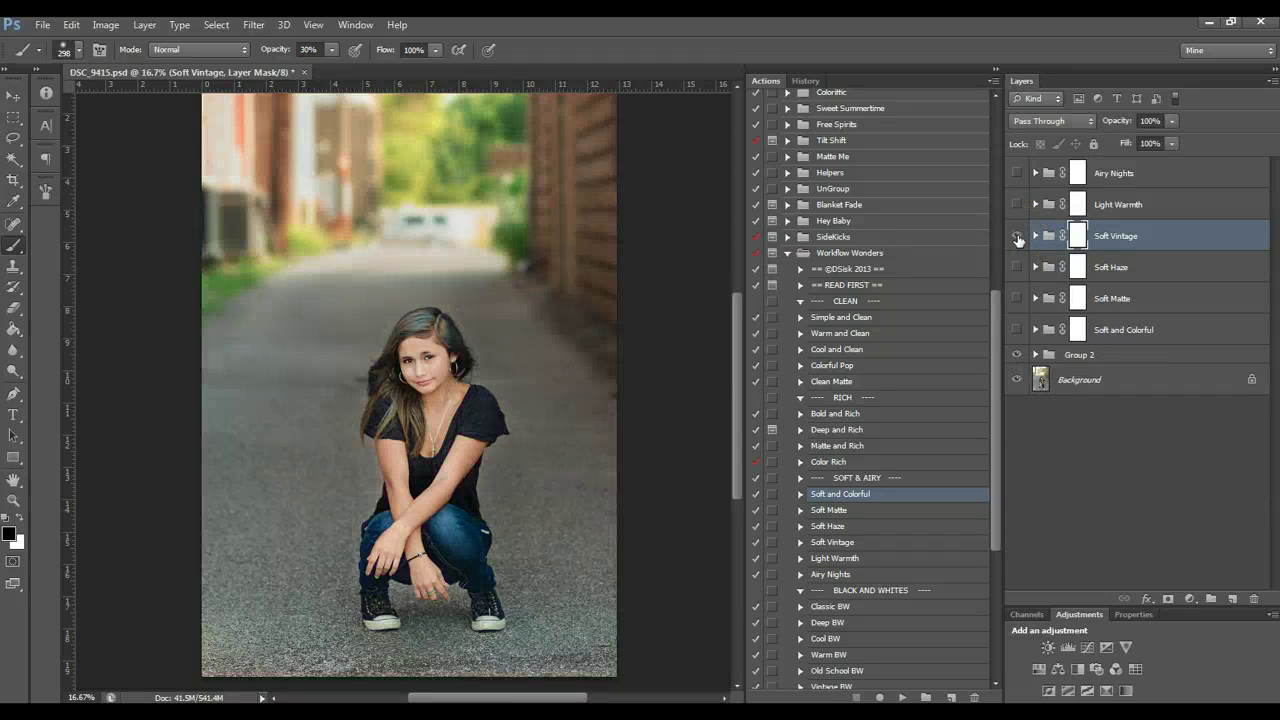
pyautogui.click(1017, 235)
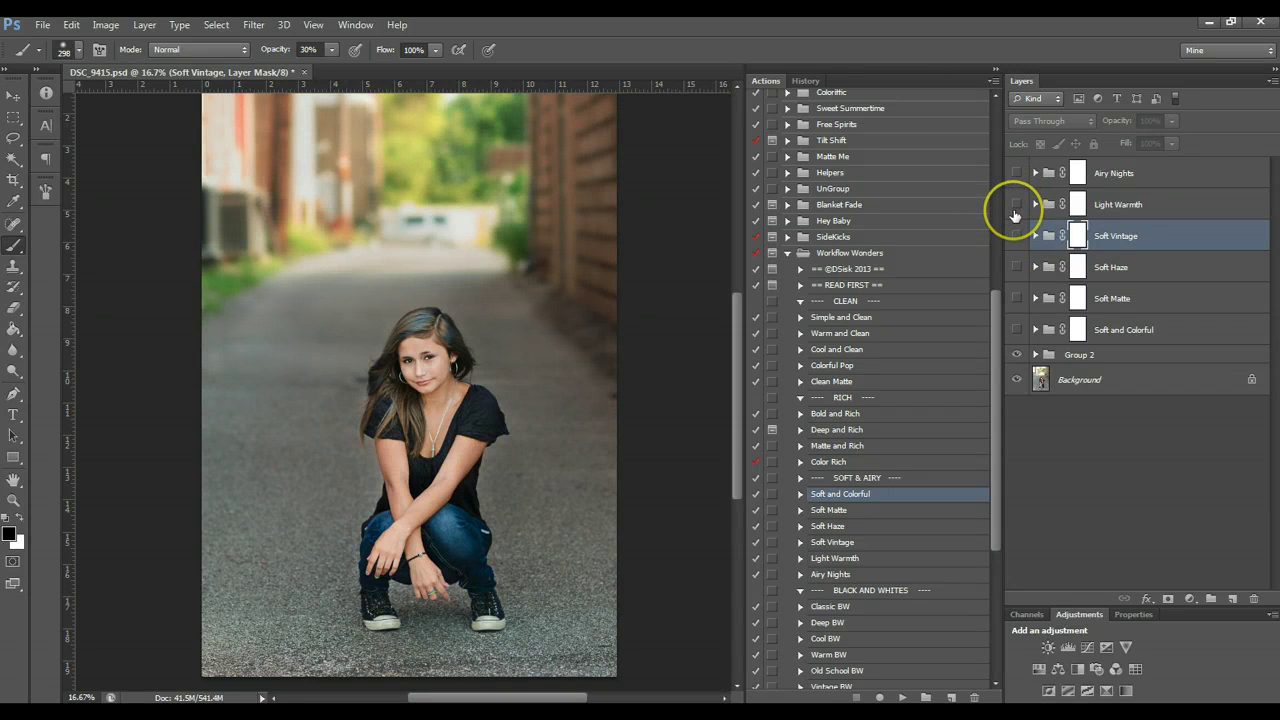
pyautogui.click(1017, 205)
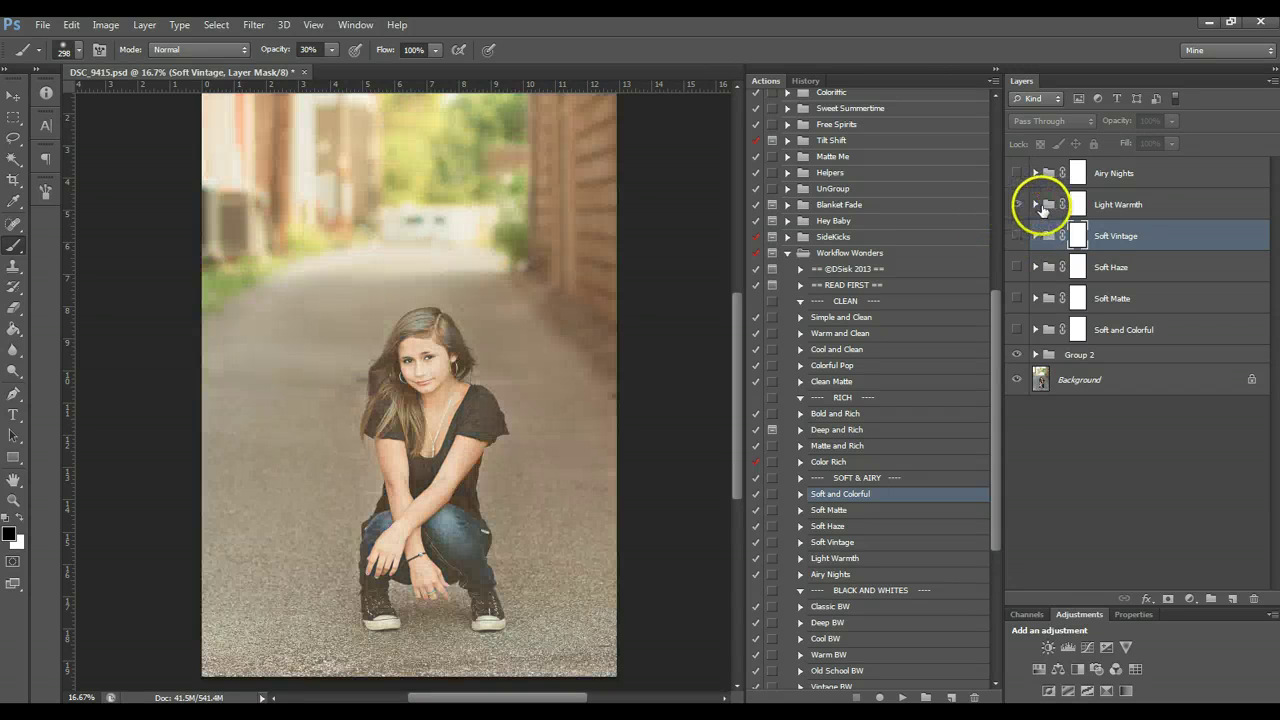
# Expand the Light Warmth group and examine its Lighten, Haze and Warmer layers, leaving the Warmer layer selected
pyautogui.click(1042, 208)
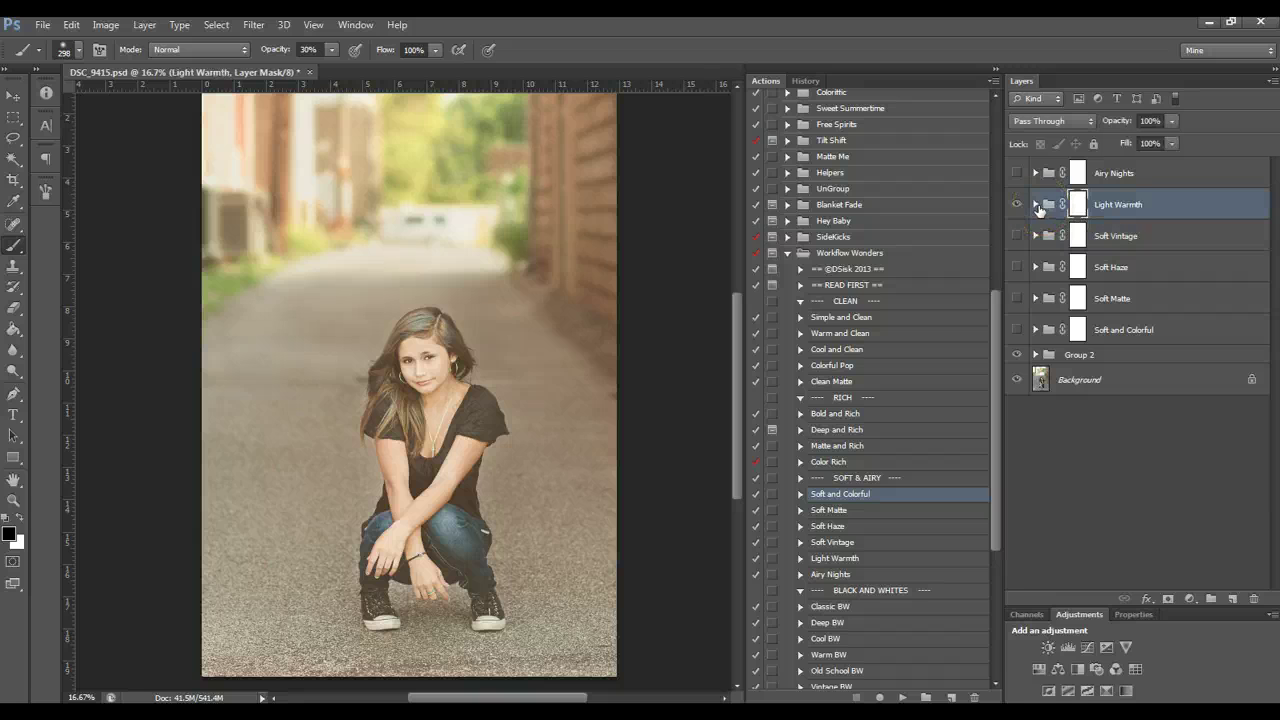
pyautogui.click(1035, 205)
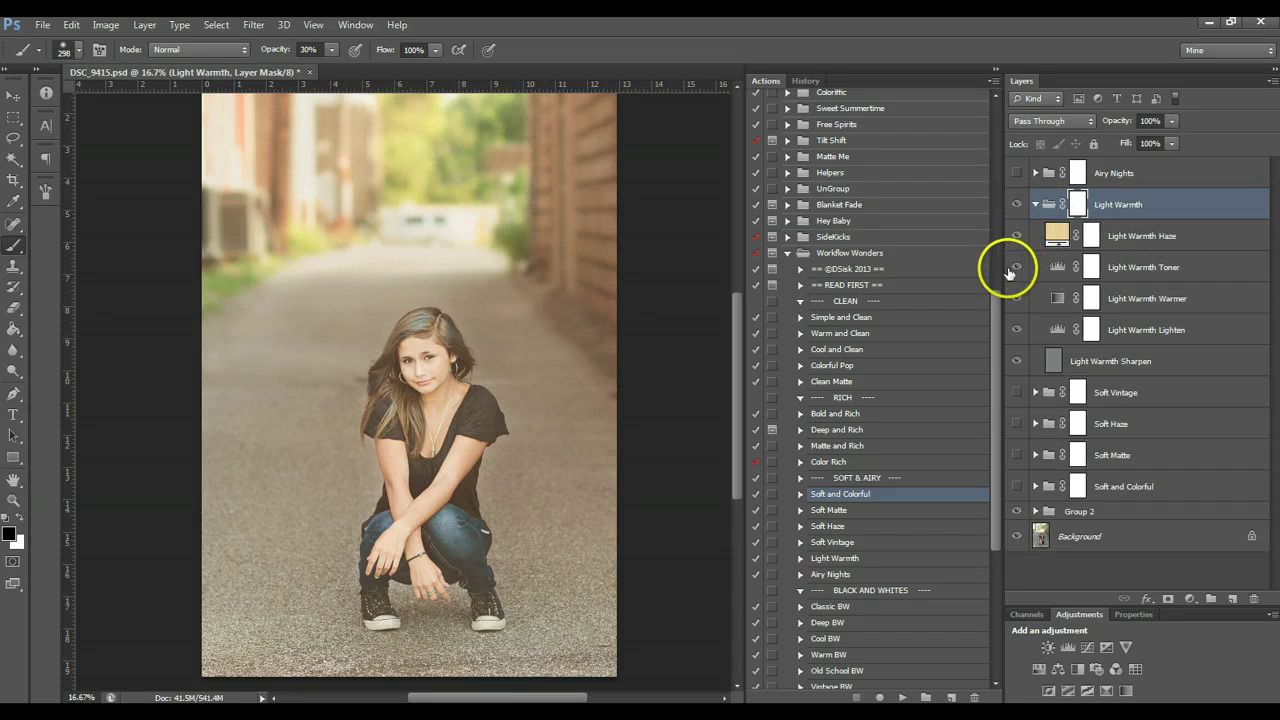
pyautogui.click(1145, 330)
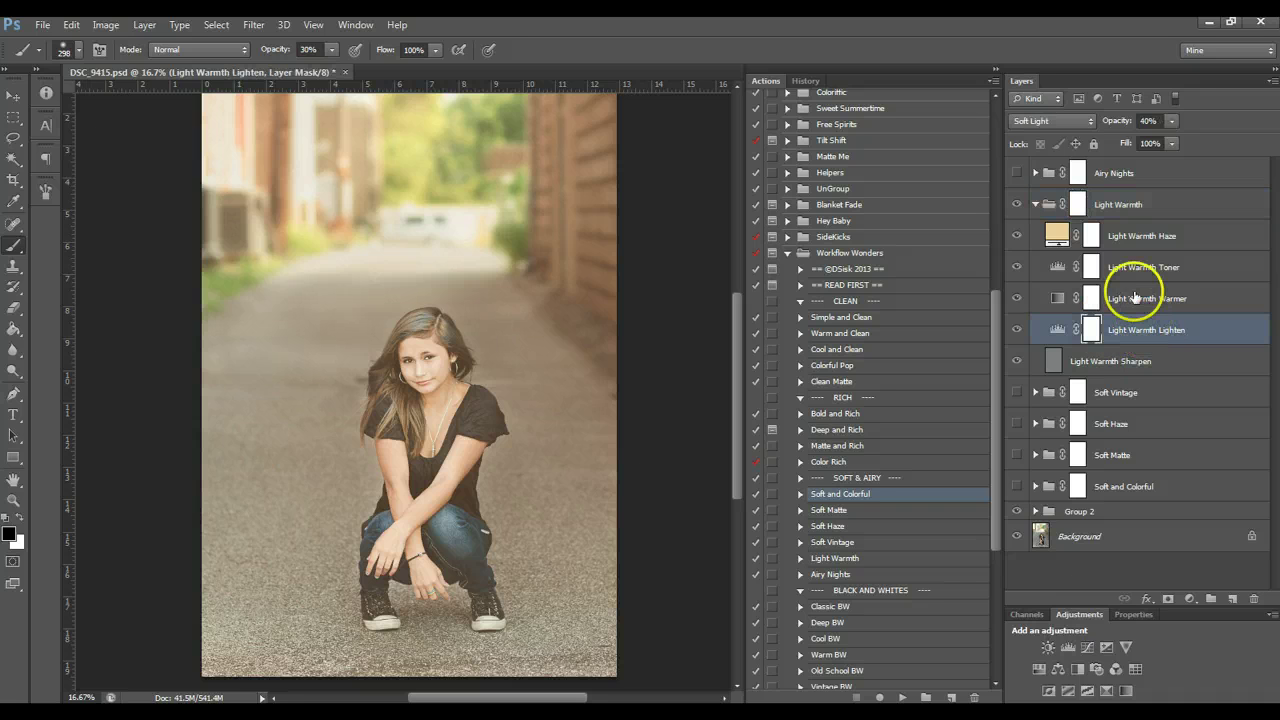
pyautogui.click(1135, 297)
pyautogui.click(1135, 236)
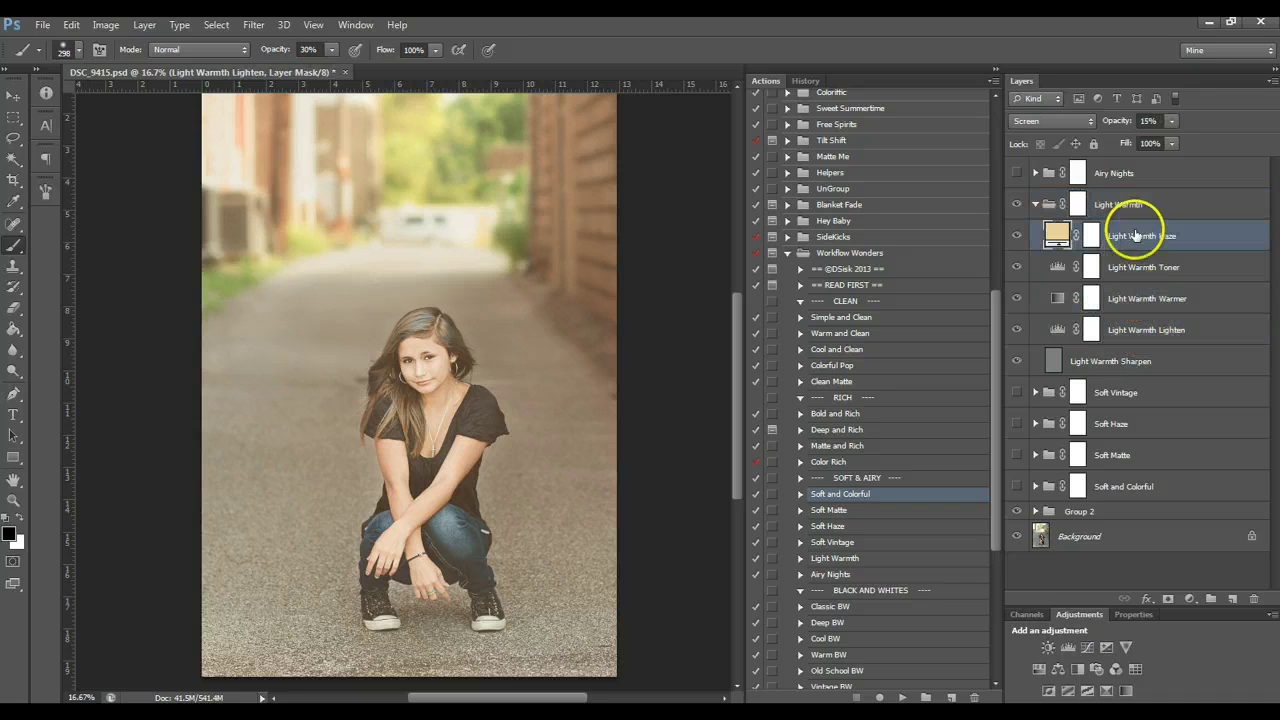
pyautogui.click(1123, 297)
pyautogui.click(1129, 243)
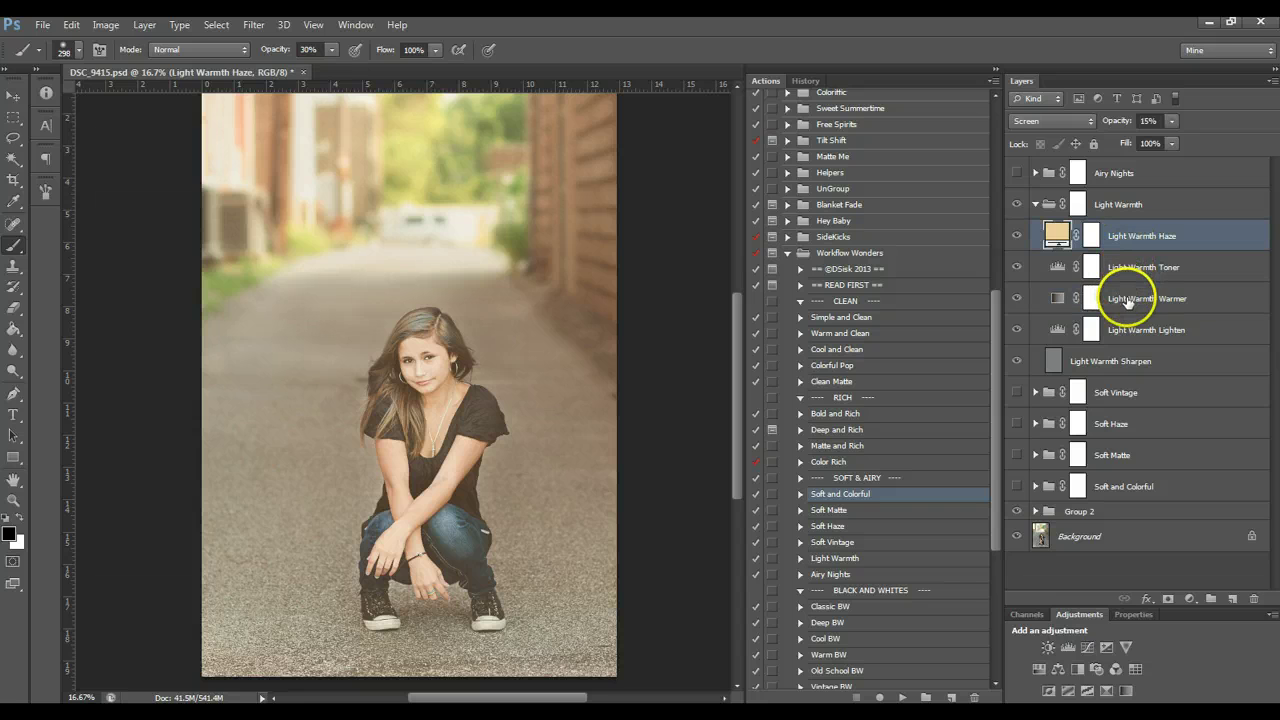
pyautogui.click(1017, 299)
pyautogui.click(1148, 298)
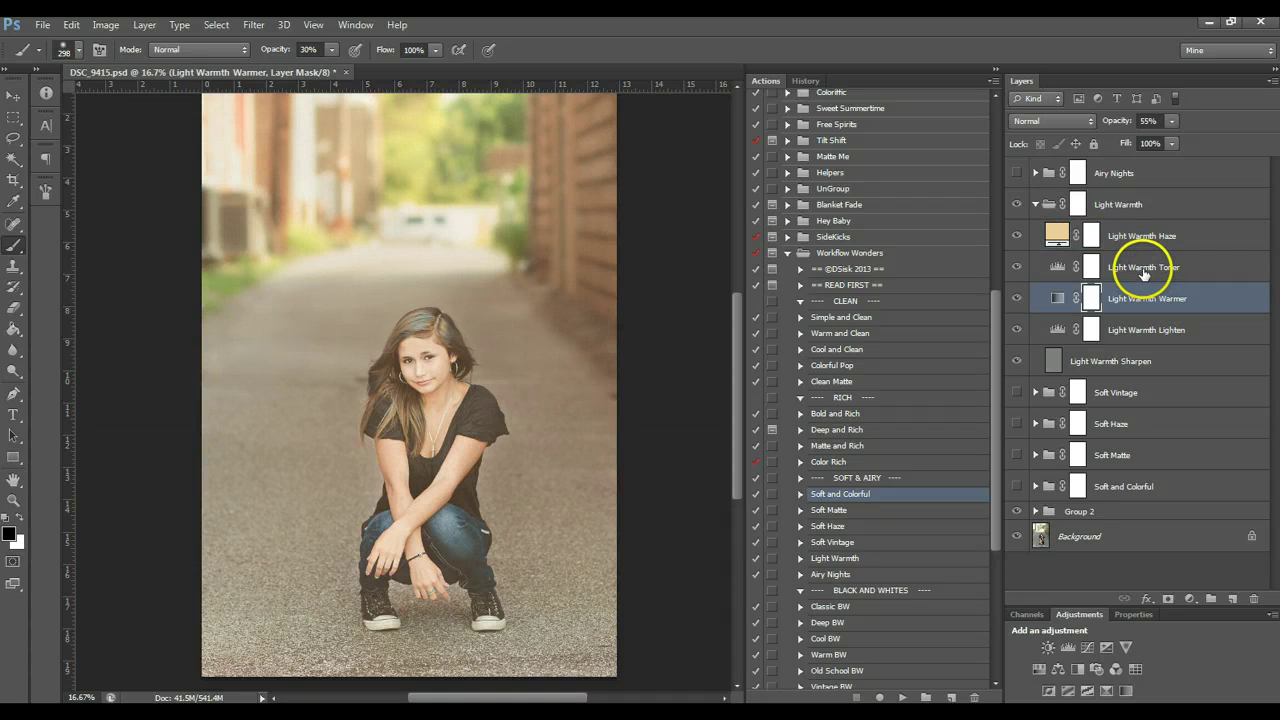
# Toggle the Light Warmth Toner and Haze layers to compare their effects, leaving both shown and the Haze layer selected
pyautogui.click(1143, 275)
pyautogui.click(1016, 267)
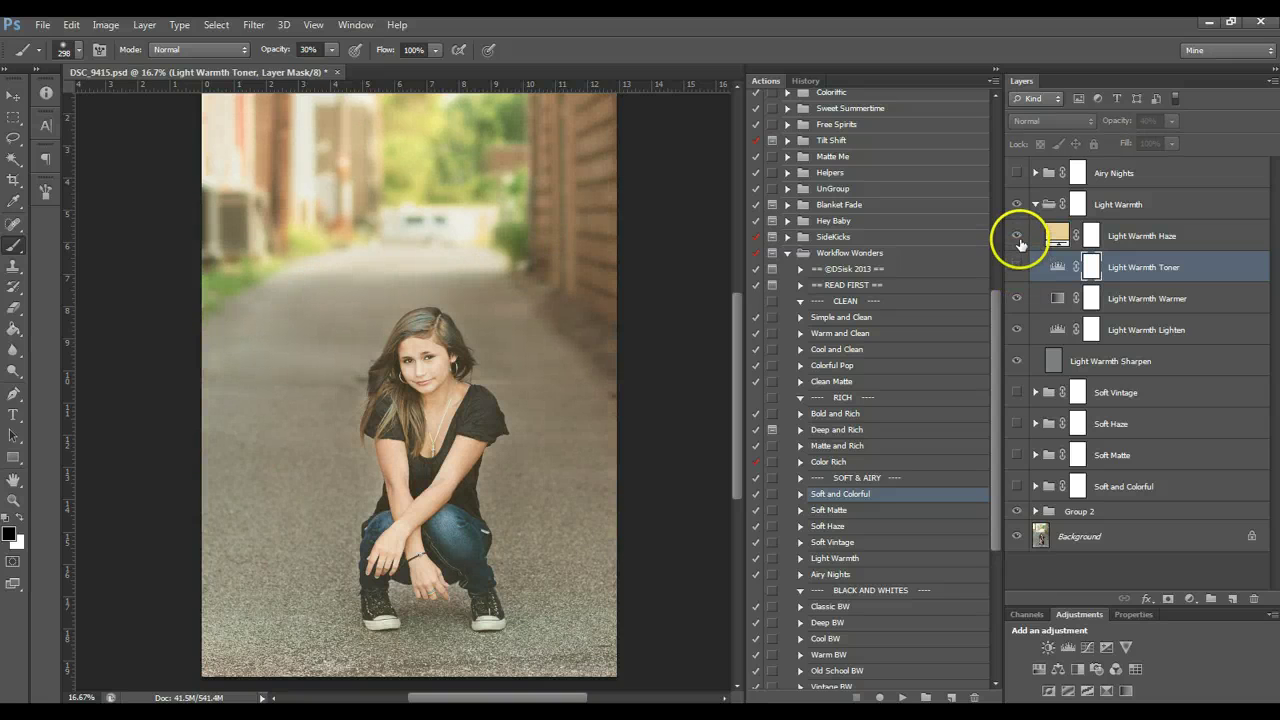
pyautogui.click(1018, 266)
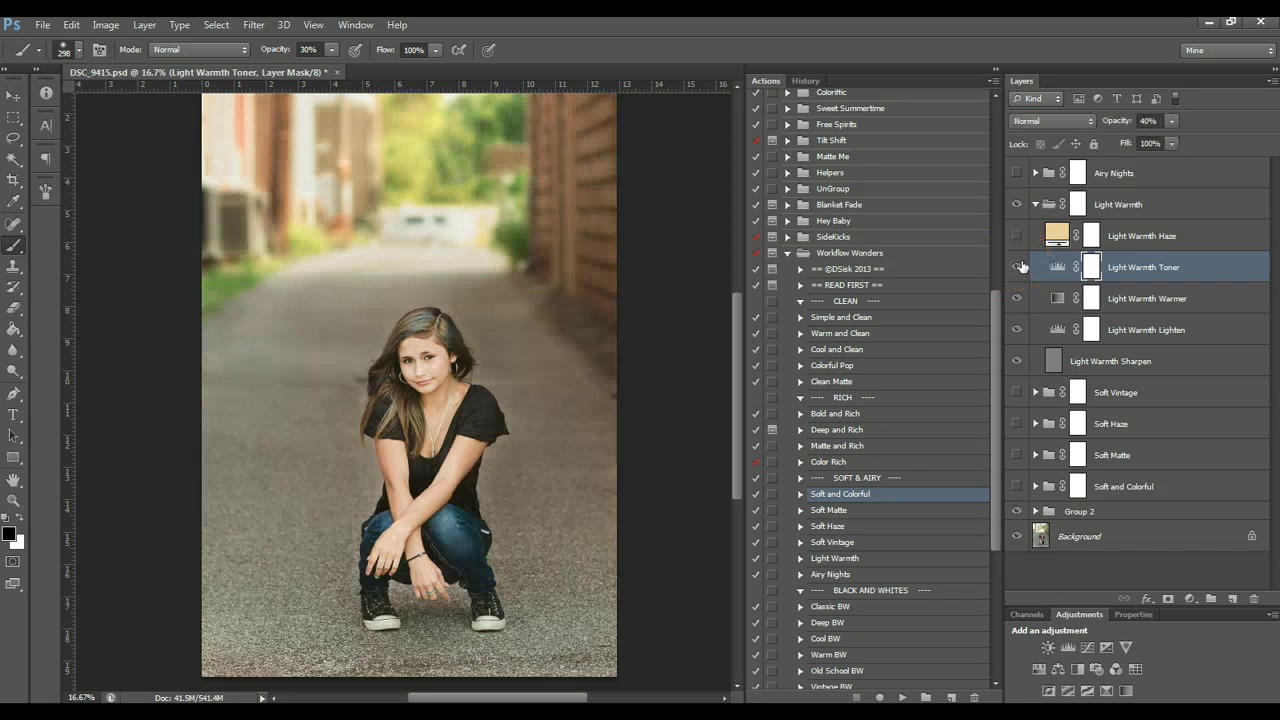
pyautogui.click(1018, 266)
pyautogui.click(1018, 266)
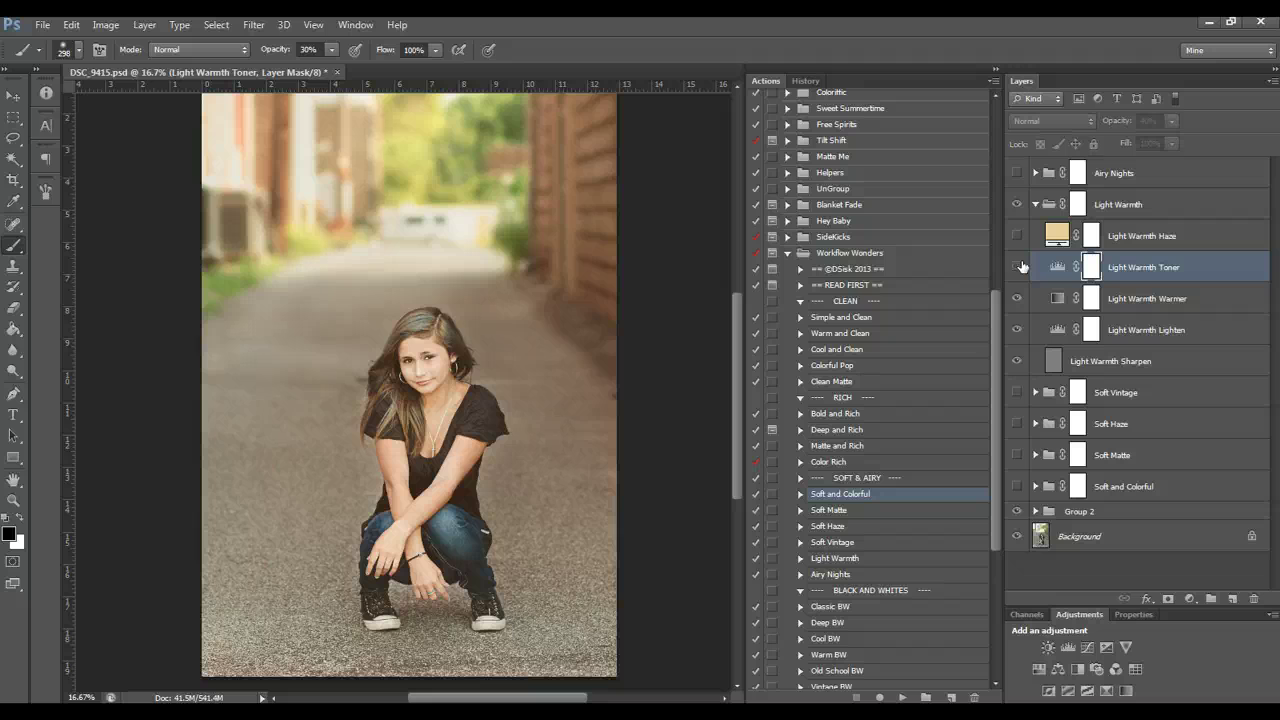
pyautogui.click(1019, 267)
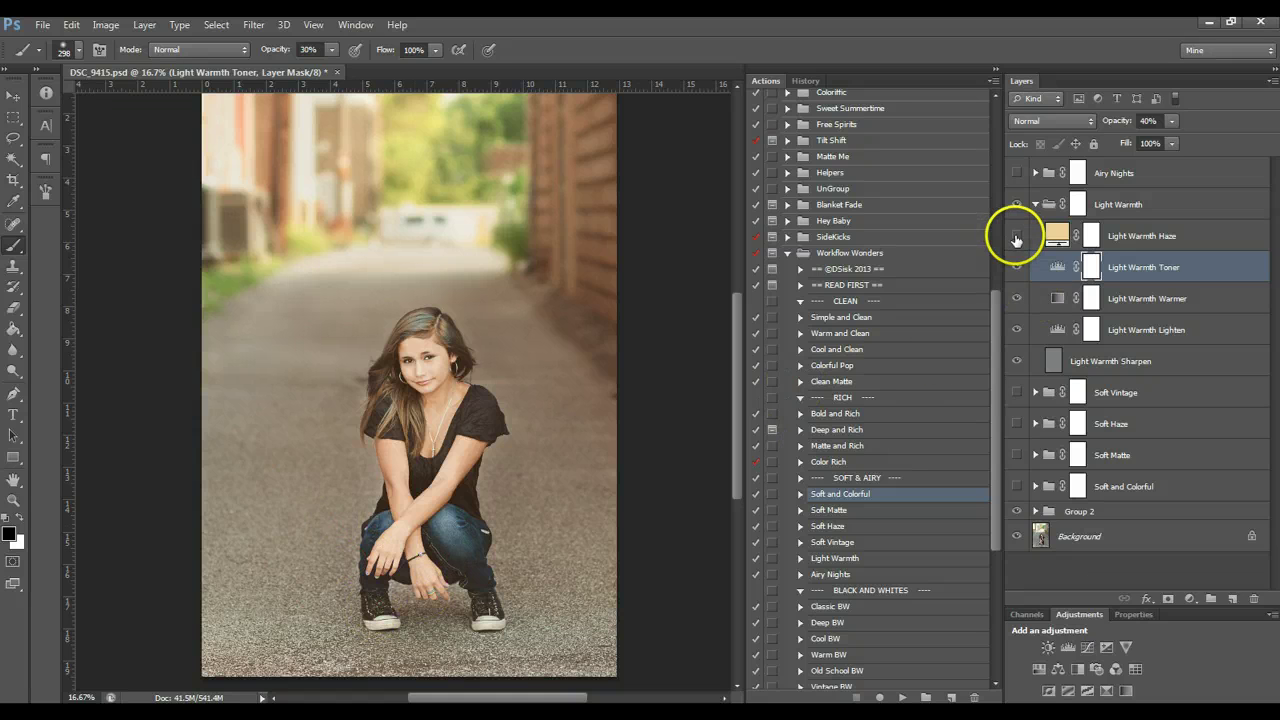
pyautogui.click(1016, 237)
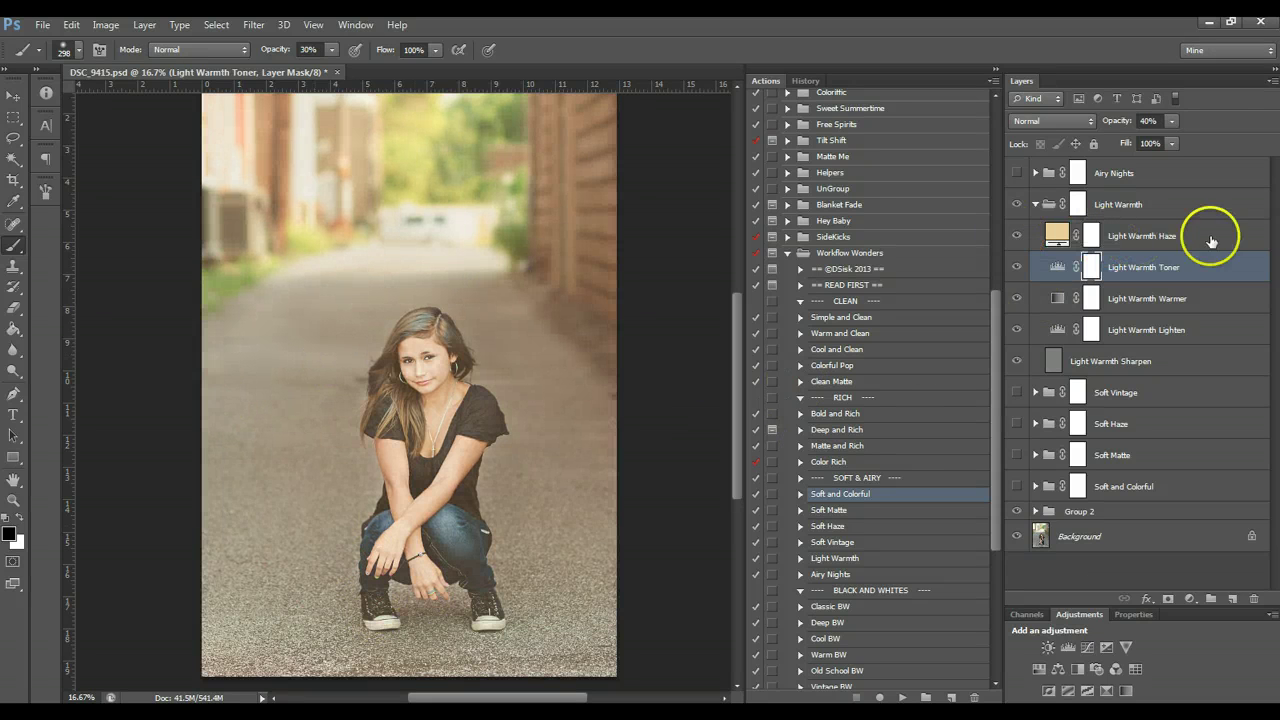
pyautogui.click(1125, 237)
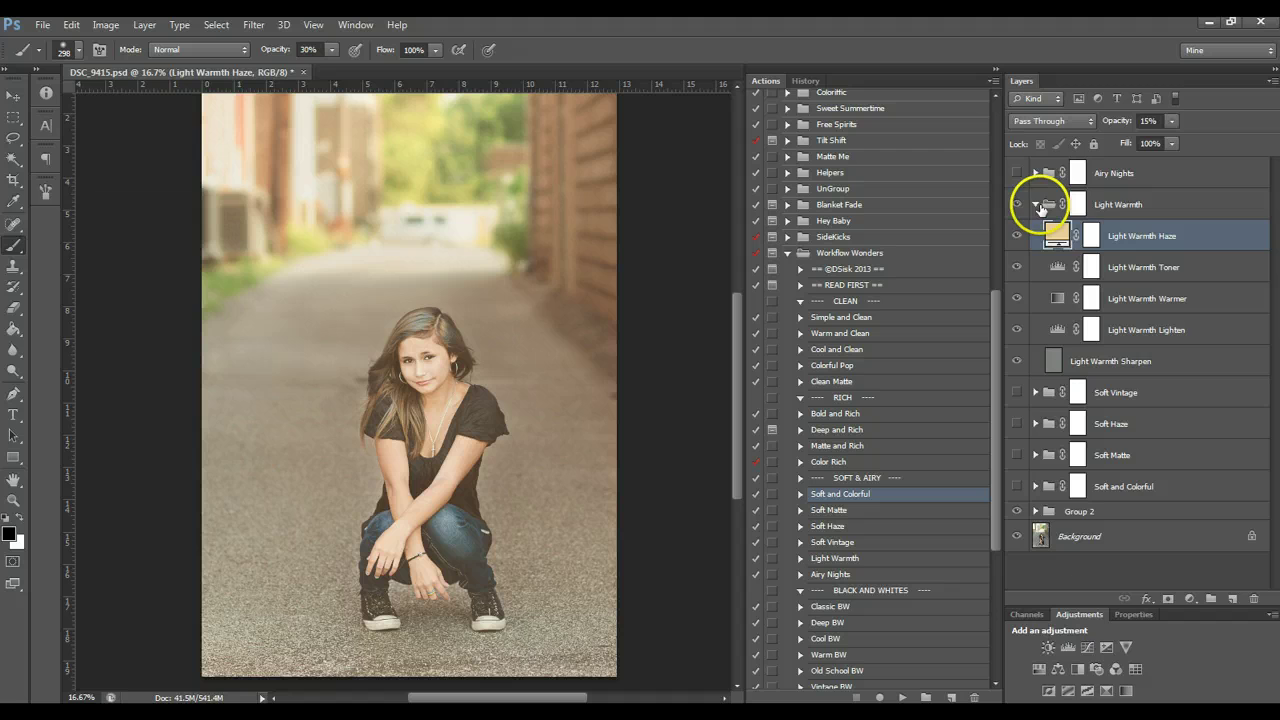
# Collapse the Light Warmth group and lower its opacity to 55%
pyautogui.click(1036, 204)
pyautogui.click(1171, 121)
pyautogui.moveTo(1143, 128); pyautogui.dragTo(1136, 143)
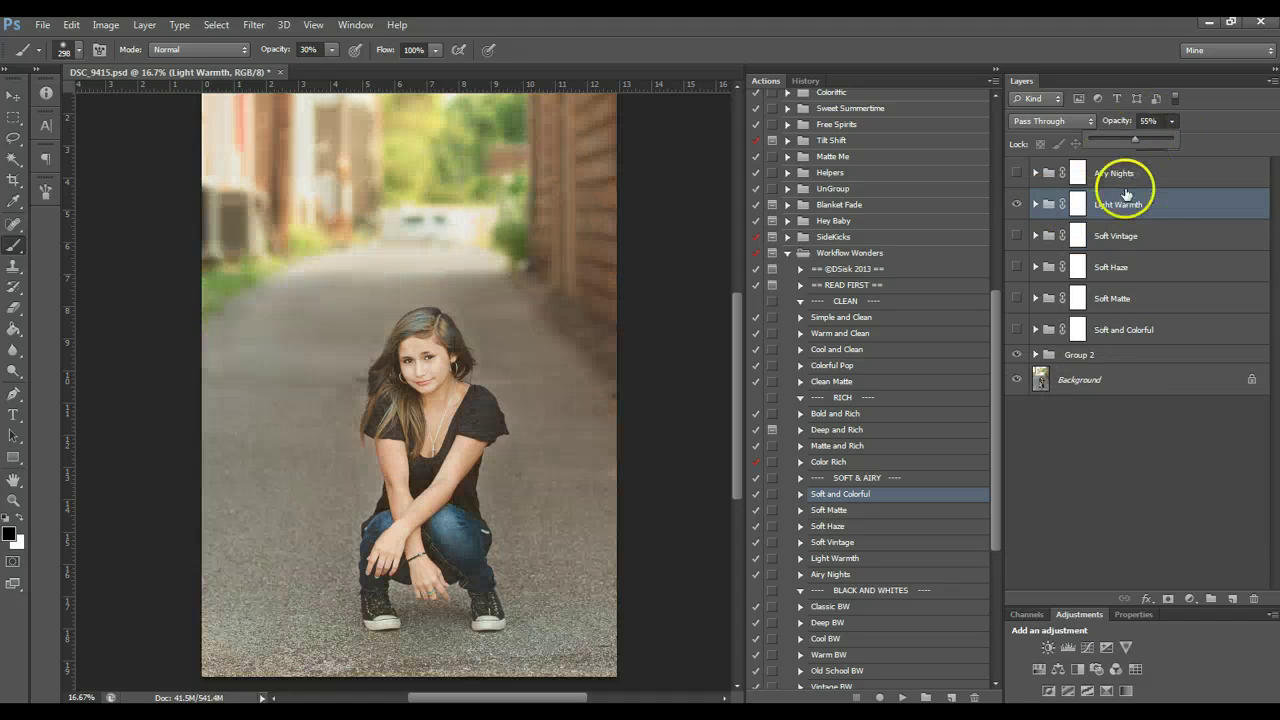
# Hide the Light Warmth group, show the Airy Nights group instead and expand it
pyautogui.click(1017, 205)
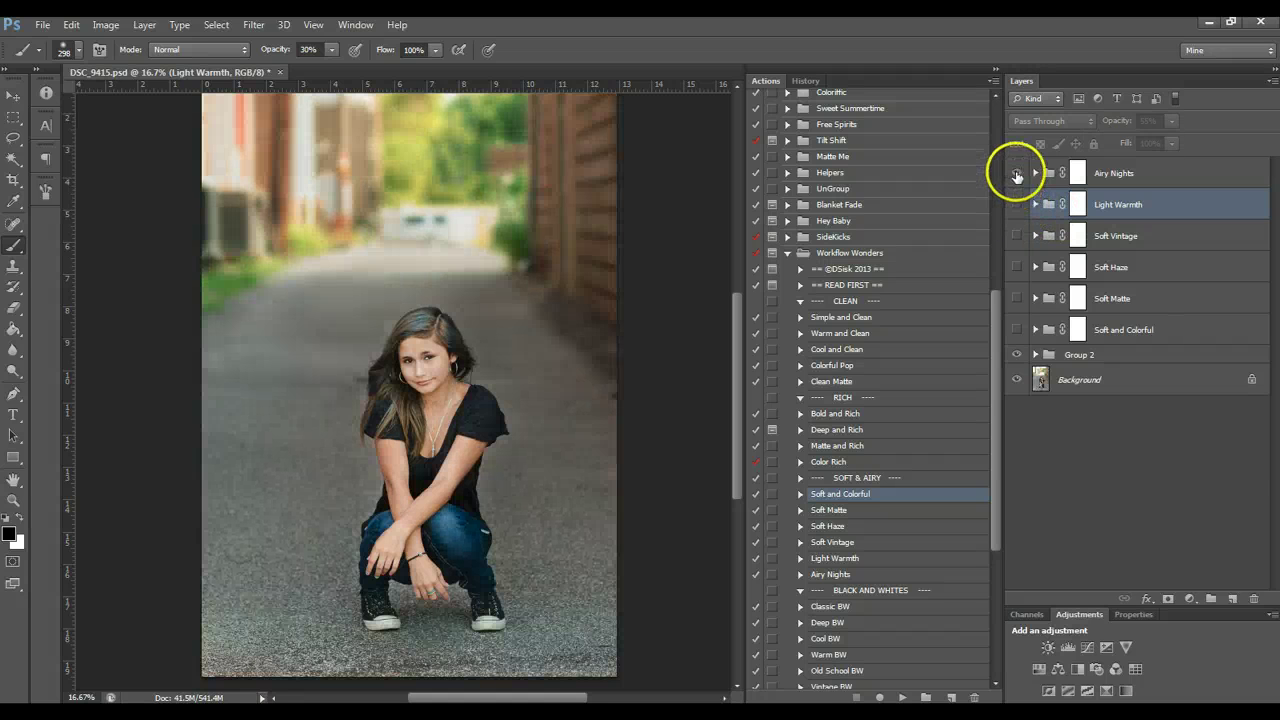
pyautogui.click(1017, 174)
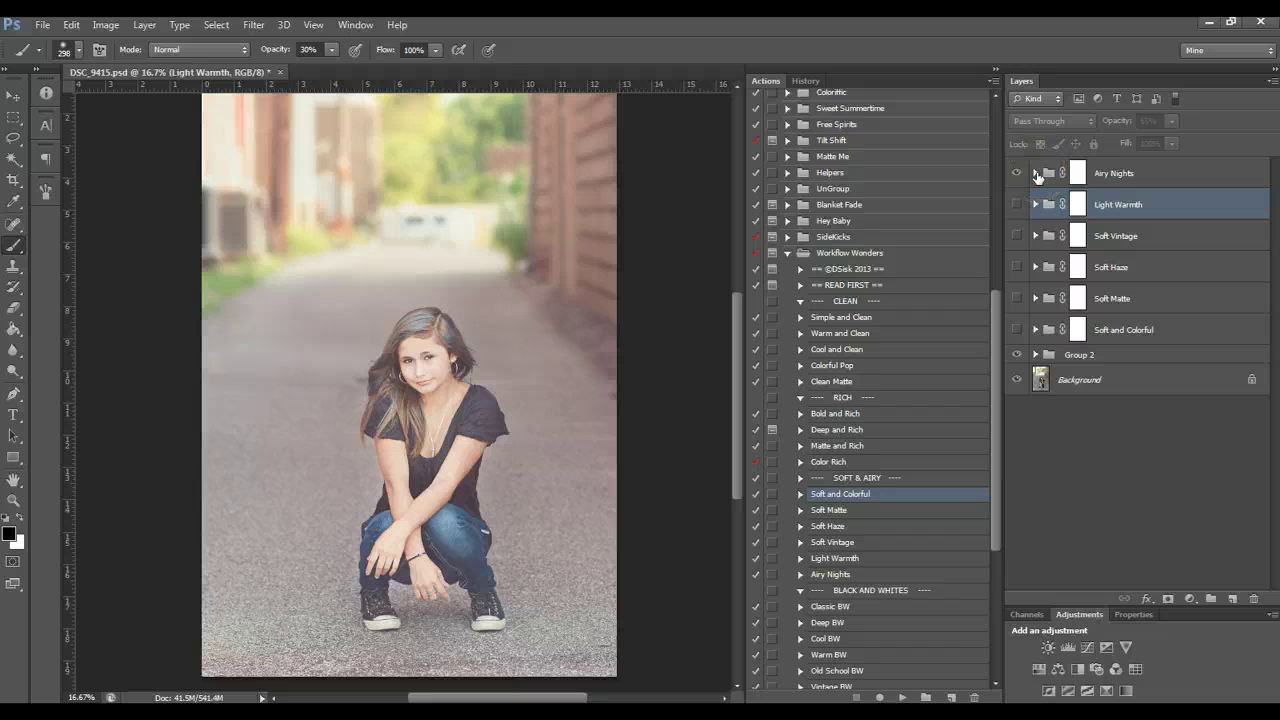
pyautogui.click(1036, 174)
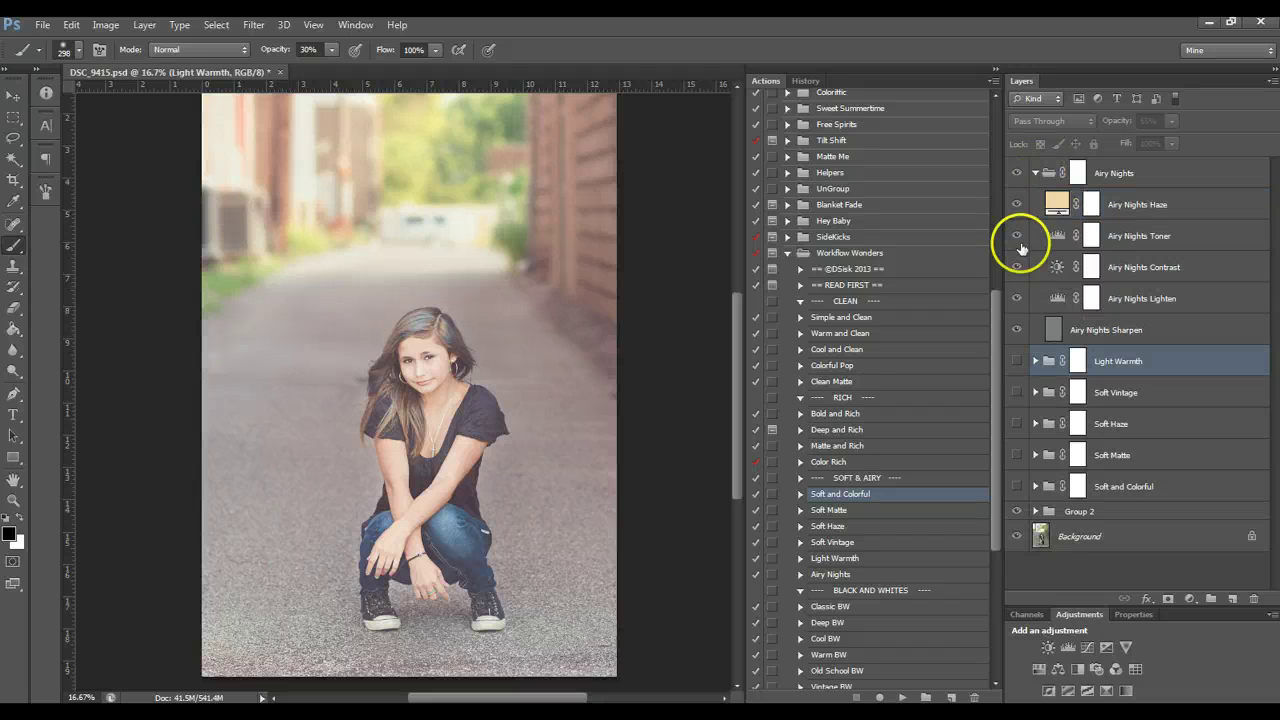
# Look through the Airy Nights Lighten, Contrast and Toner layers, and hide the Airy Nights Haze layer
pyautogui.click(1150, 300)
pyautogui.click(1147, 266)
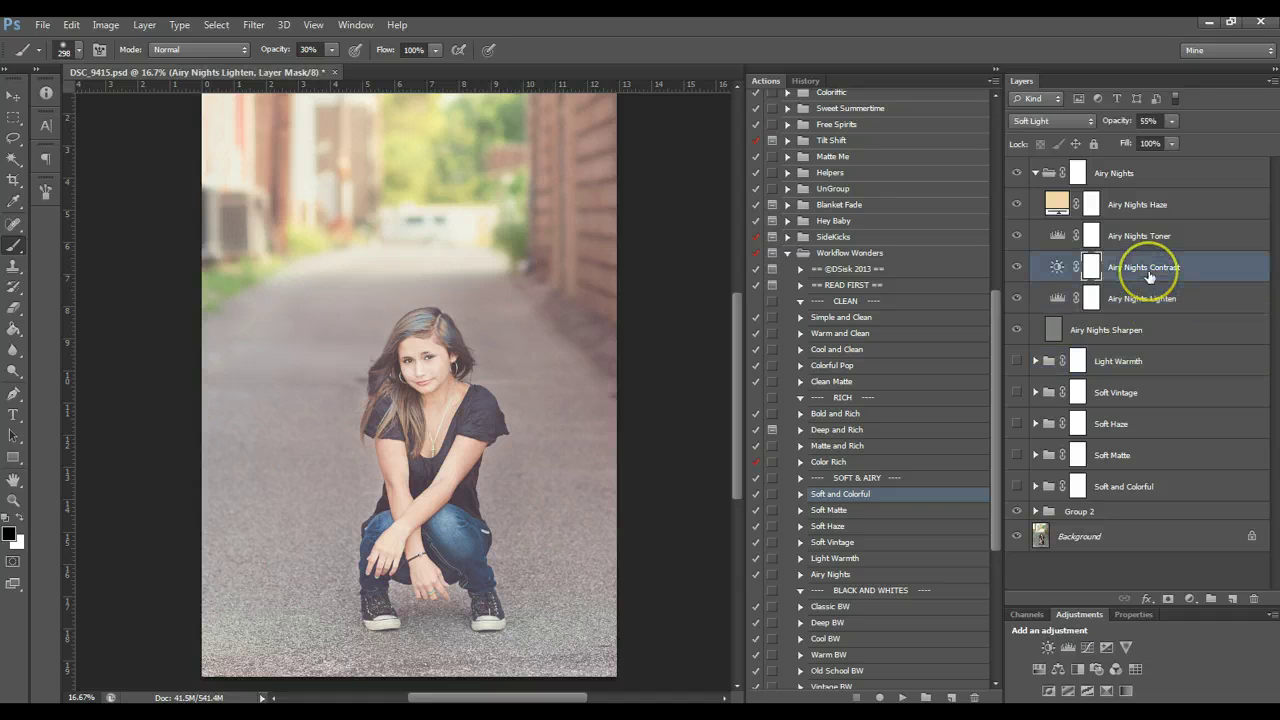
pyautogui.click(1147, 248)
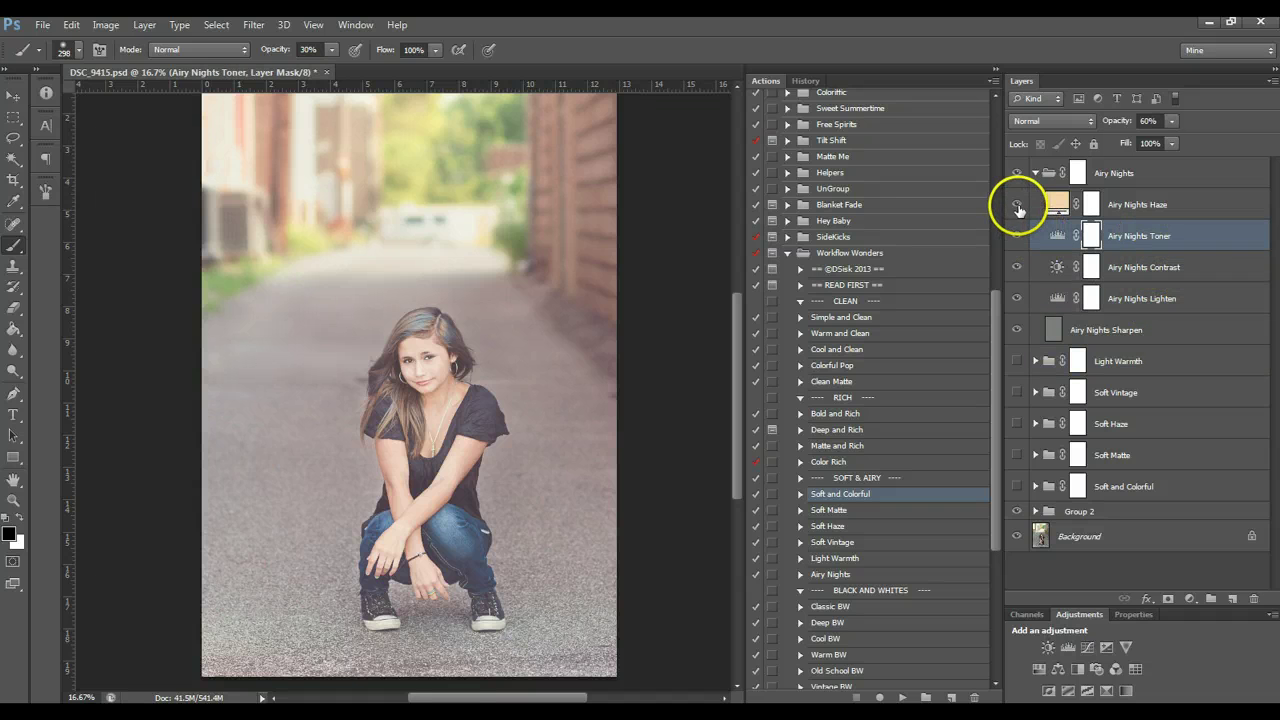
pyautogui.click(1016, 204)
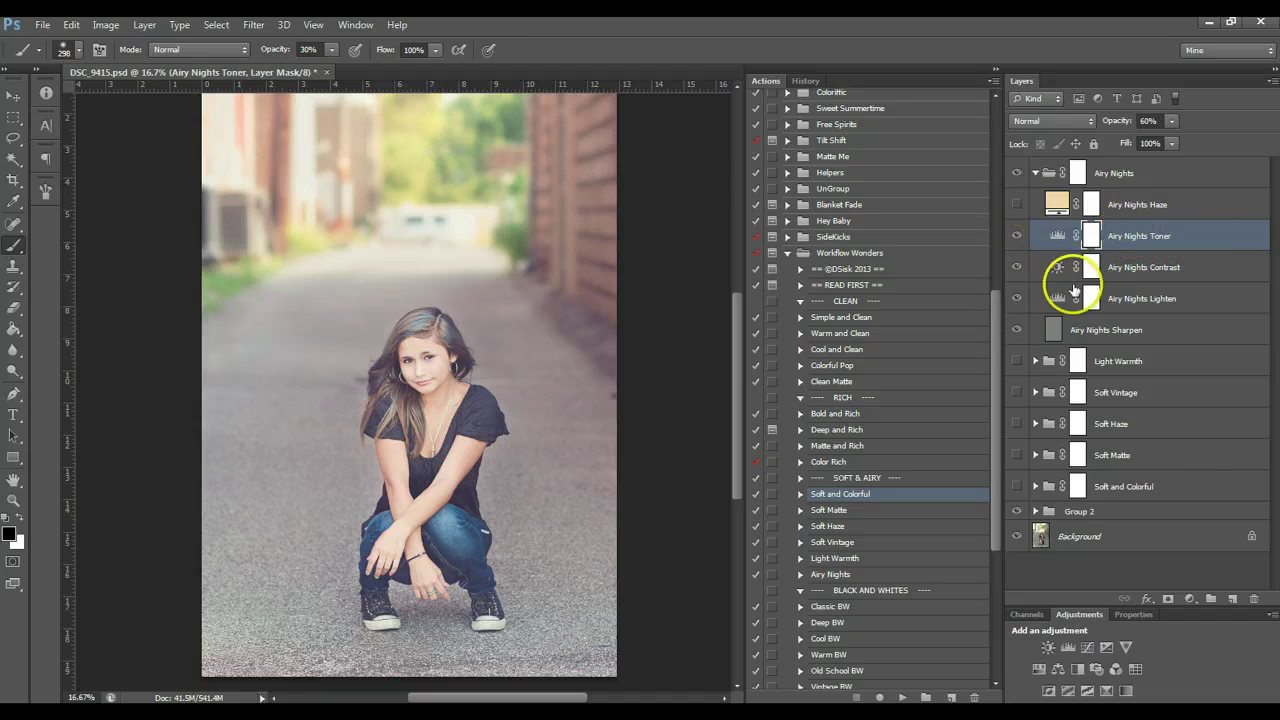
# Compare the photo with the Airy Nights Toner layer off and on, and adjust that layer's opacity
pyautogui.click(1018, 237)
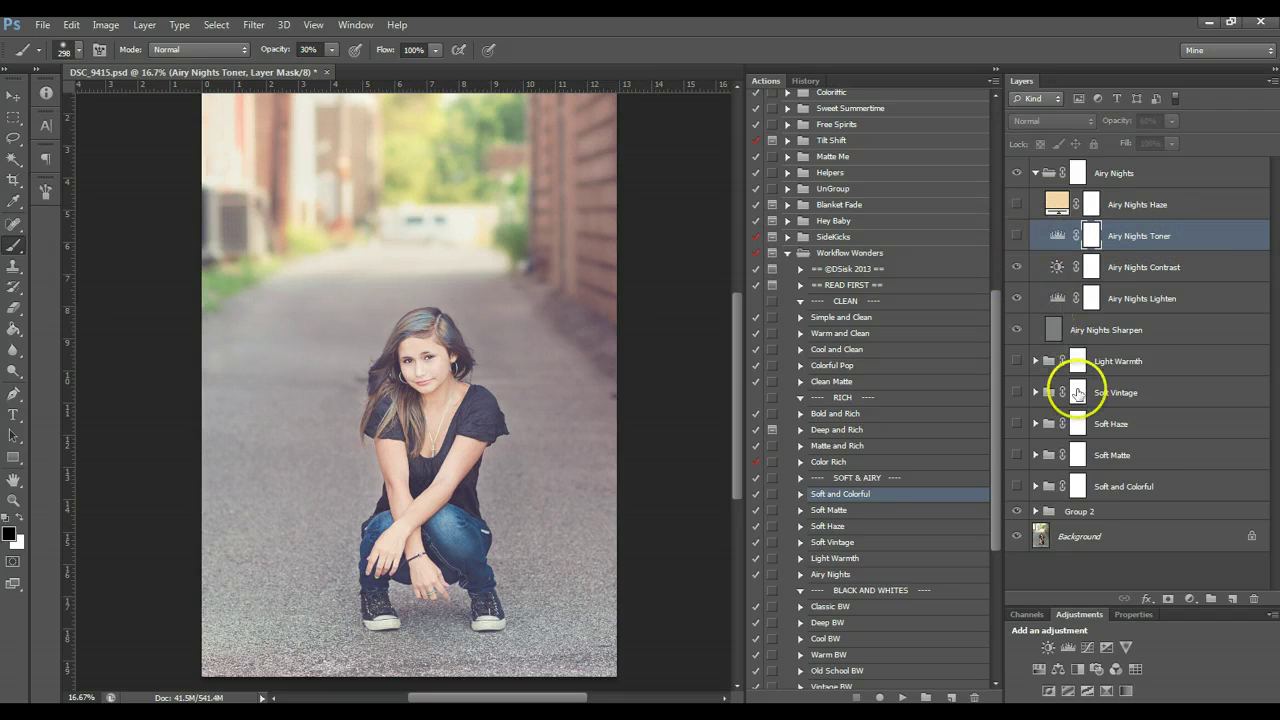
pyautogui.click(1016, 236)
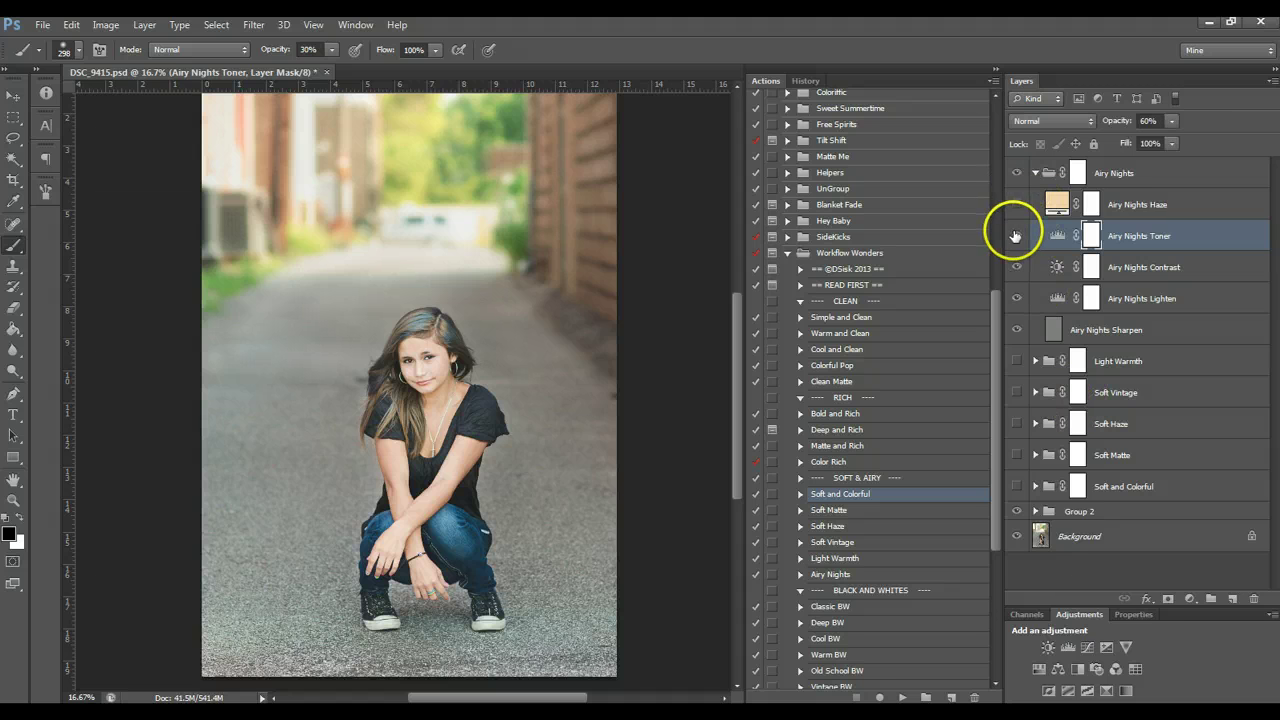
pyautogui.click(1174, 121)
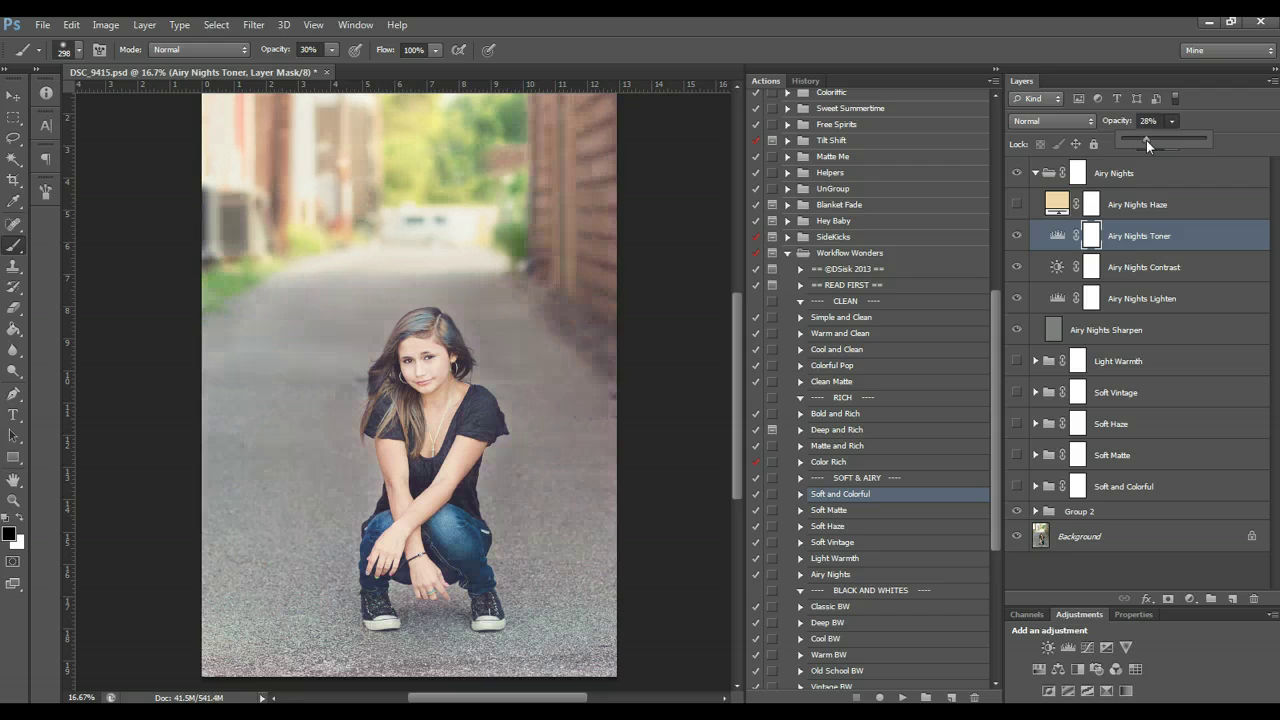
pyautogui.click(1177, 138)
# Turn on the Airy Nights Haze layer and set the Airy Nights group's opacity to about 45%
pyautogui.click(1115, 207)
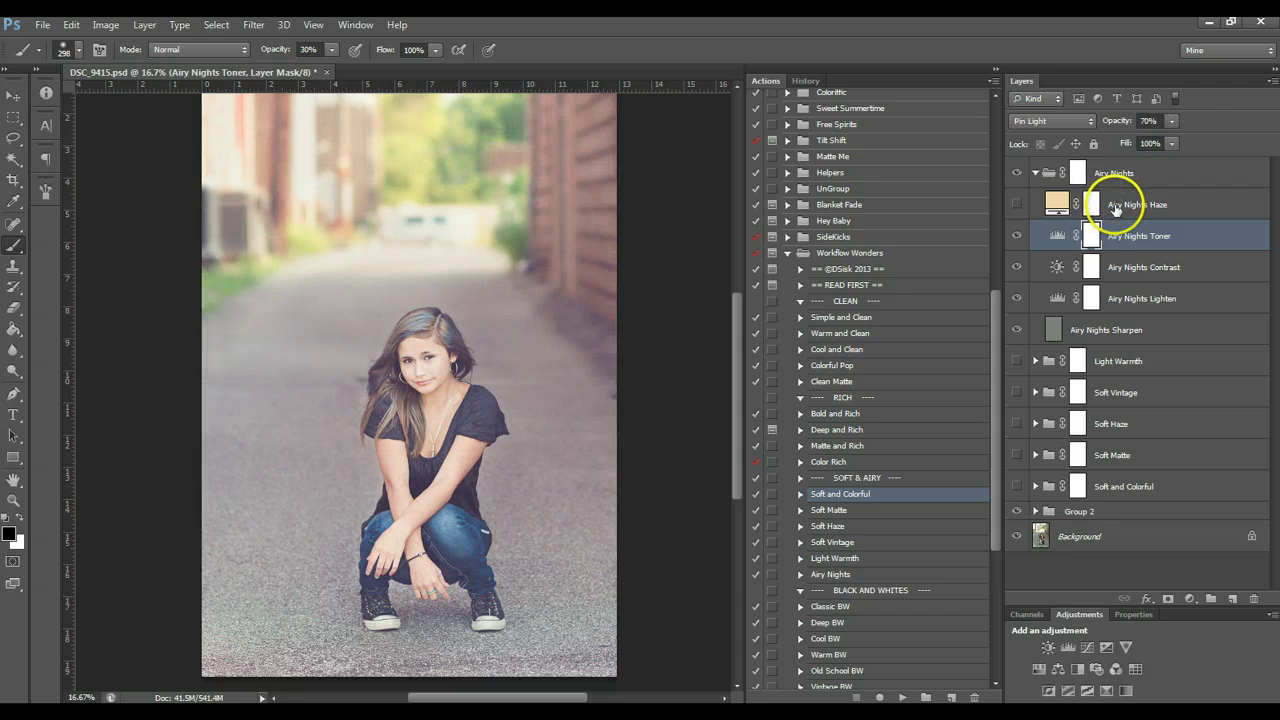
pyautogui.click(1016, 204)
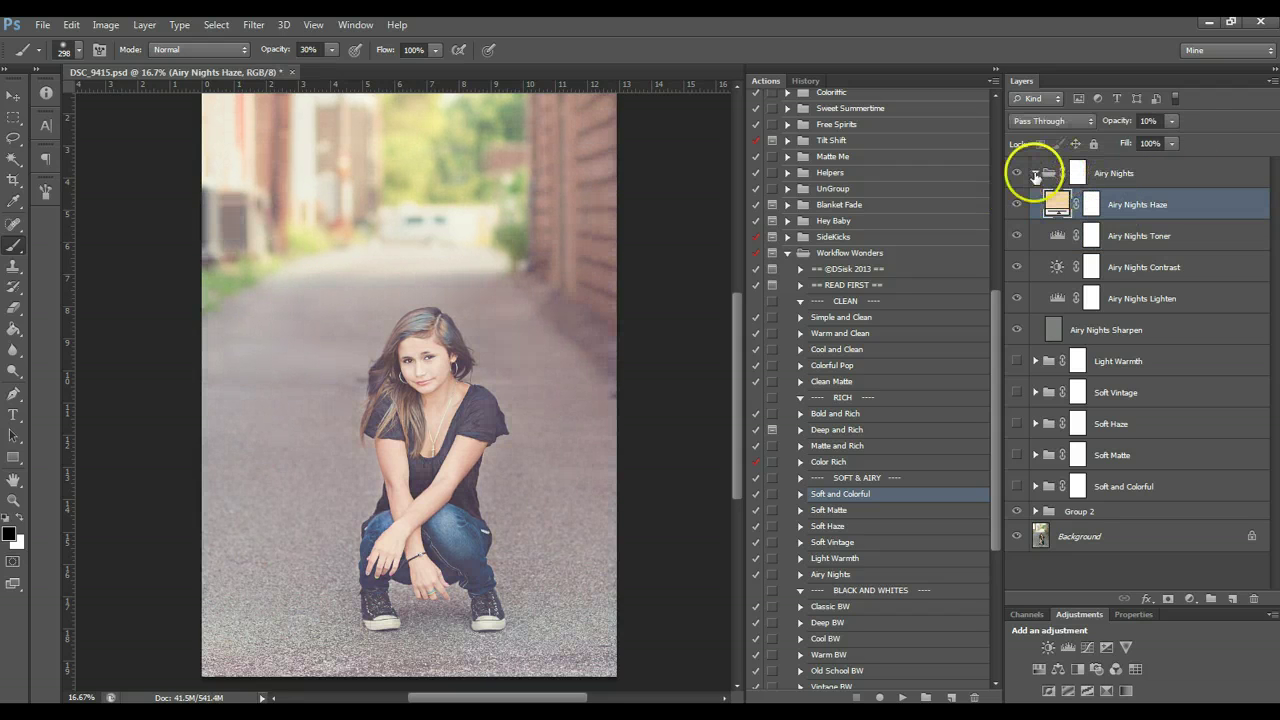
pyautogui.click(1035, 174)
pyautogui.moveTo(1171, 121); pyautogui.dragTo(1124, 143)
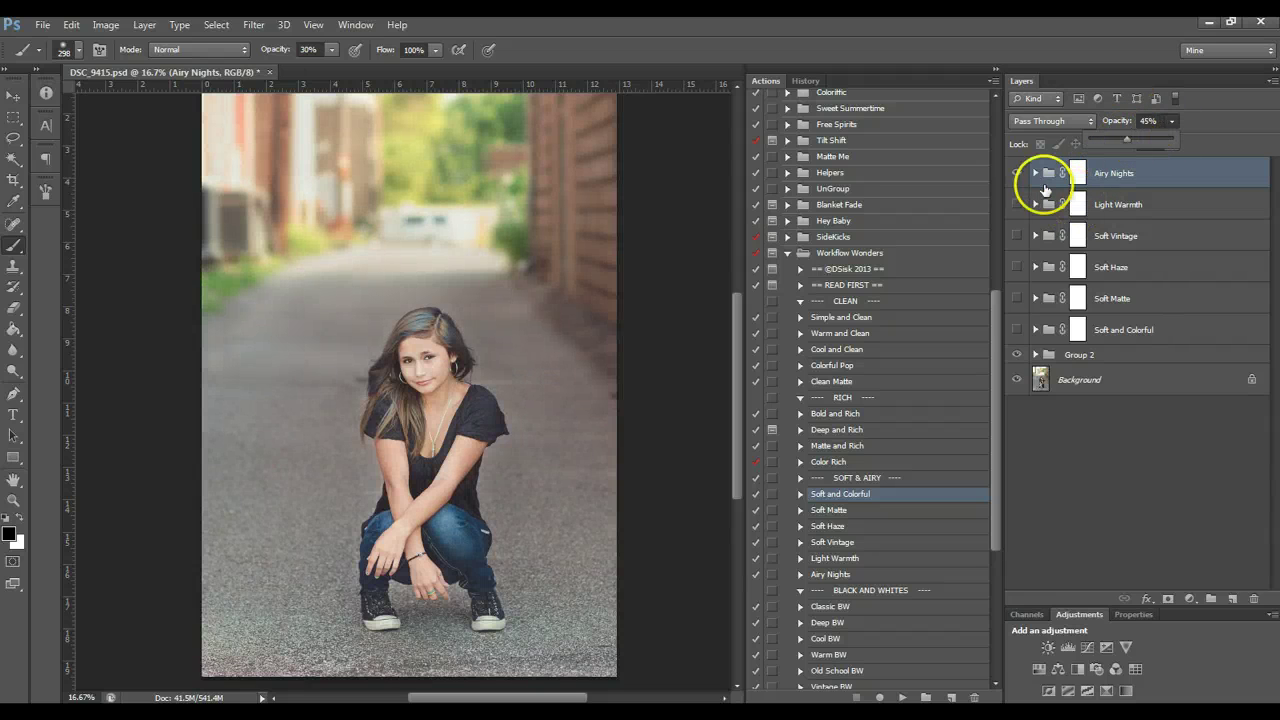
# Preview the Airy Nights group combined with Soft Vintage and with Soft and Colorful, and hide Airy Nights
pyautogui.click(1018, 236)
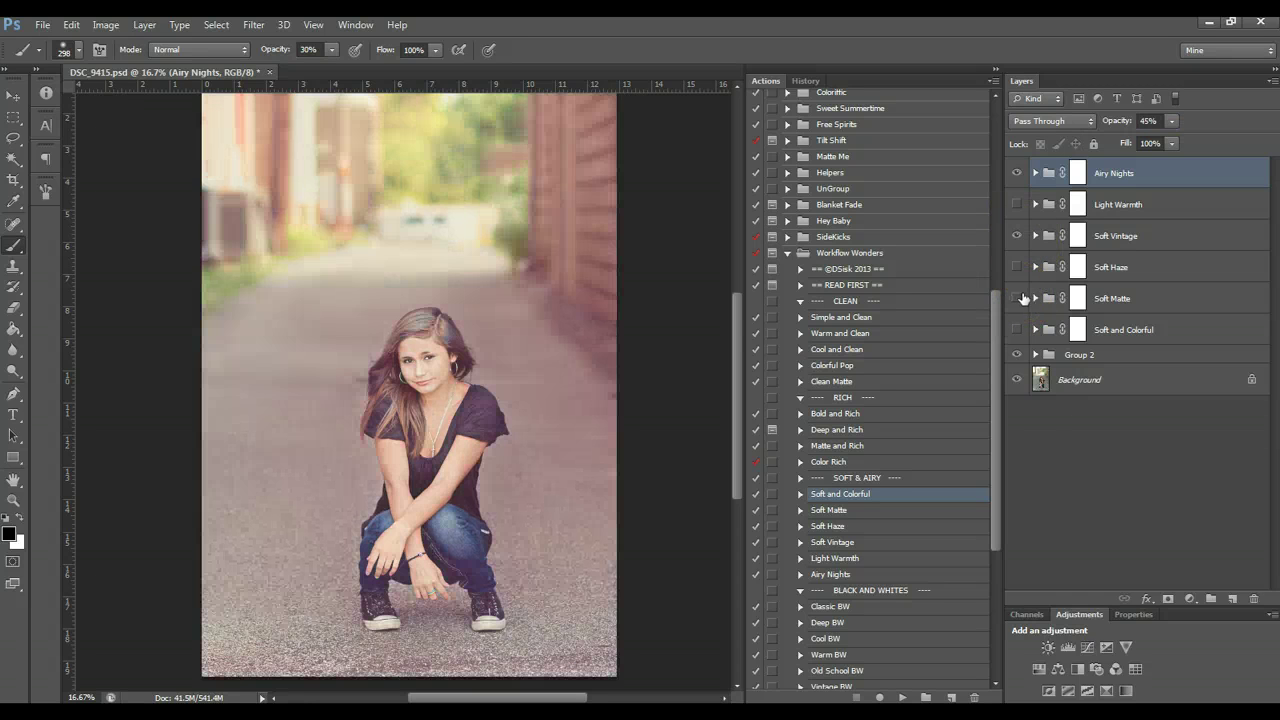
pyautogui.click(1019, 270)
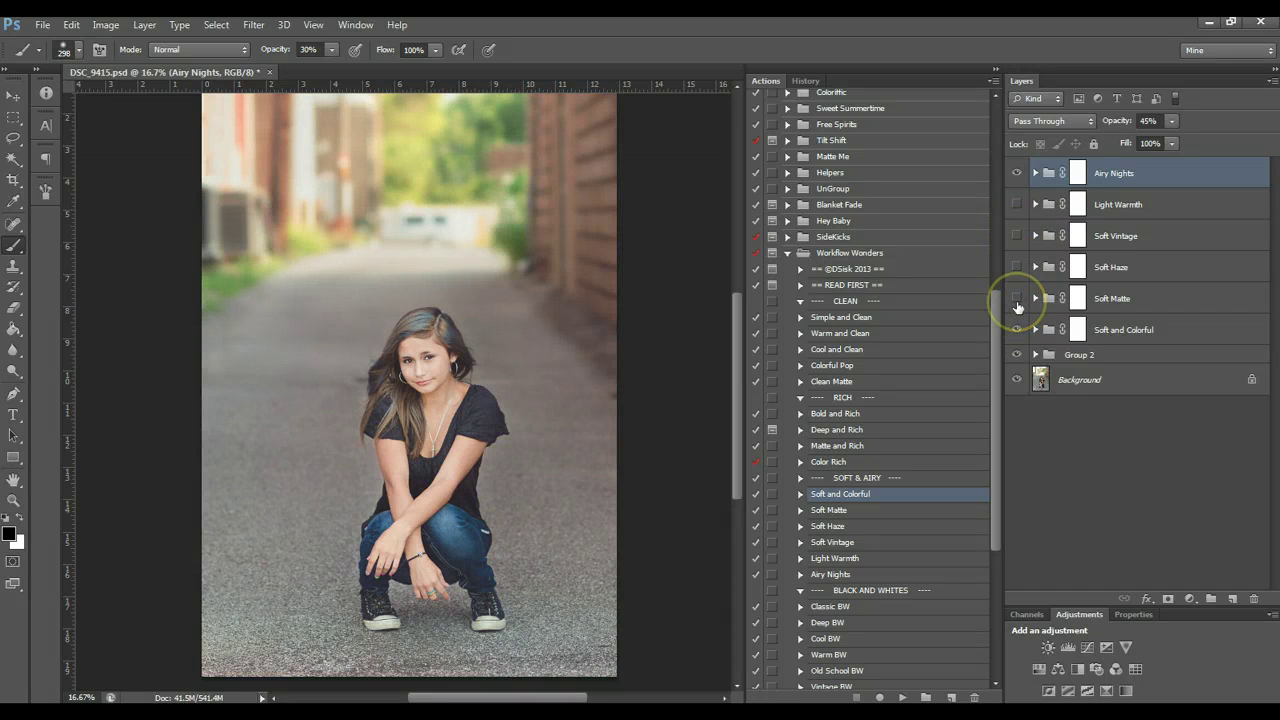
pyautogui.click(1017, 172)
# Preview the Soft Vintage group combined with Soft Matte, and hide both groups
pyautogui.click(1017, 236)
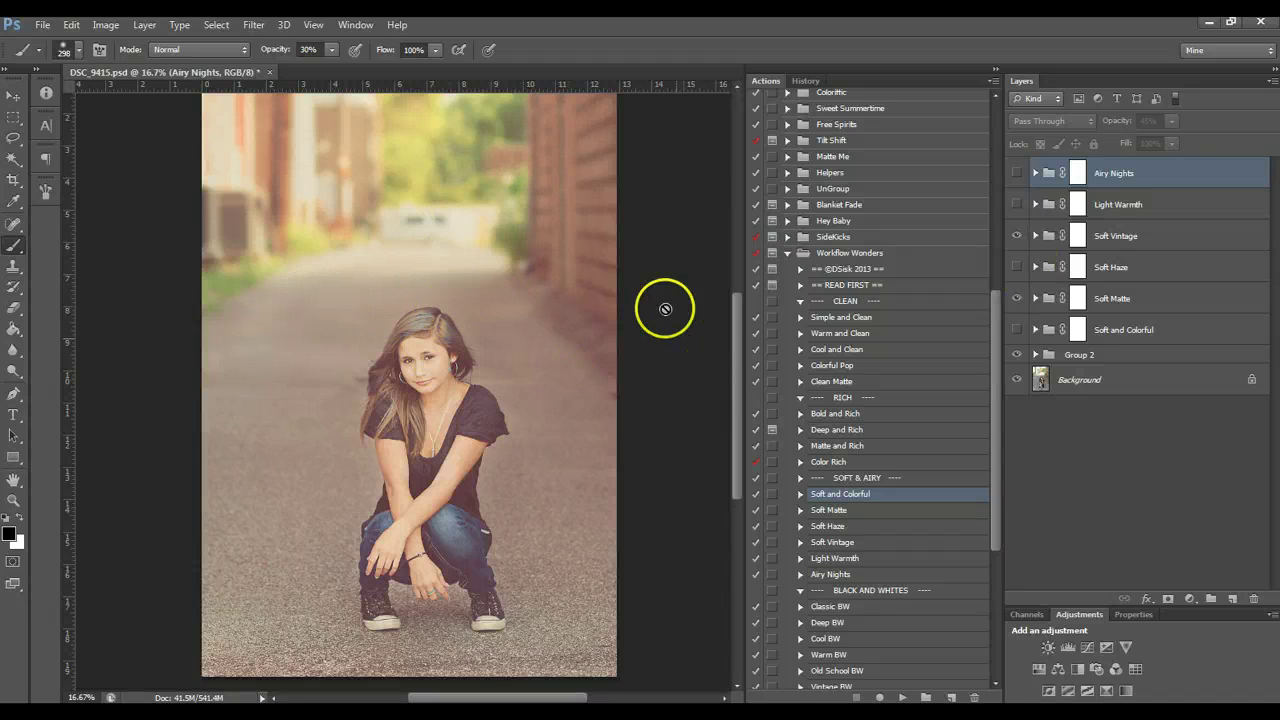
pyautogui.click(1017, 236)
pyautogui.click(1017, 298)
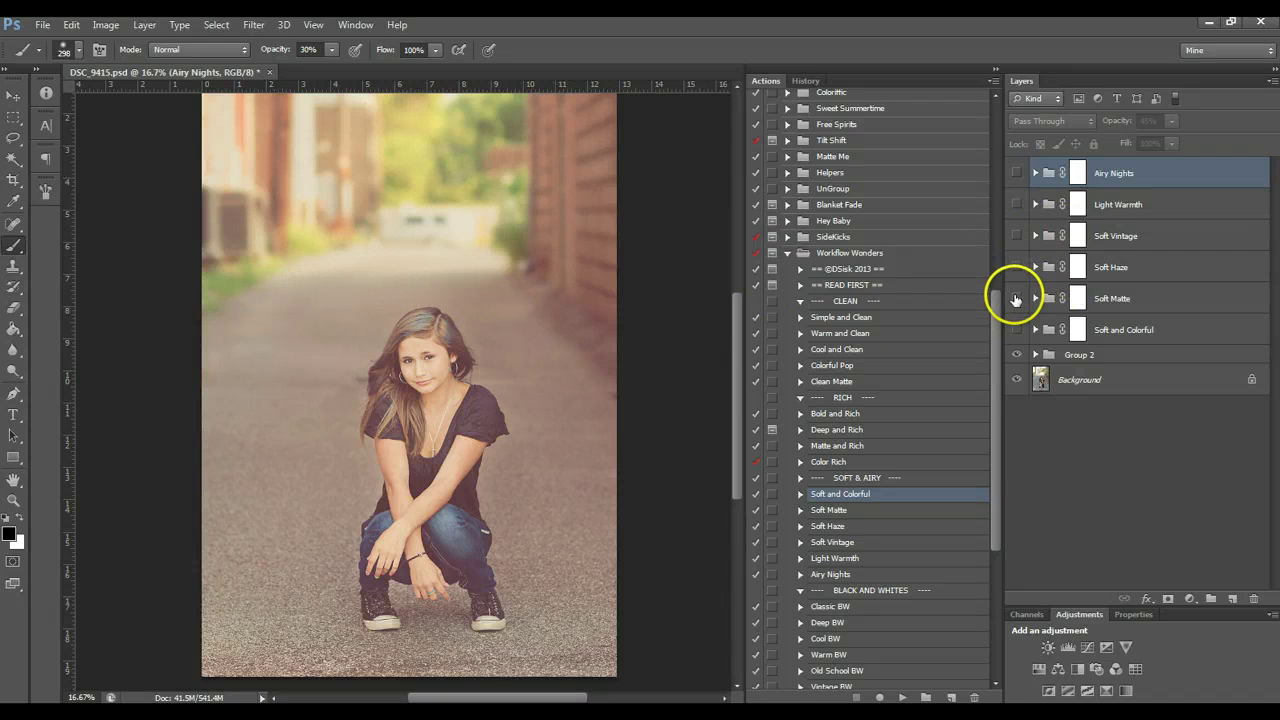
# Preview the Soft Haze group in combination with Light Warmth and with Airy Nights
pyautogui.click(1017, 268)
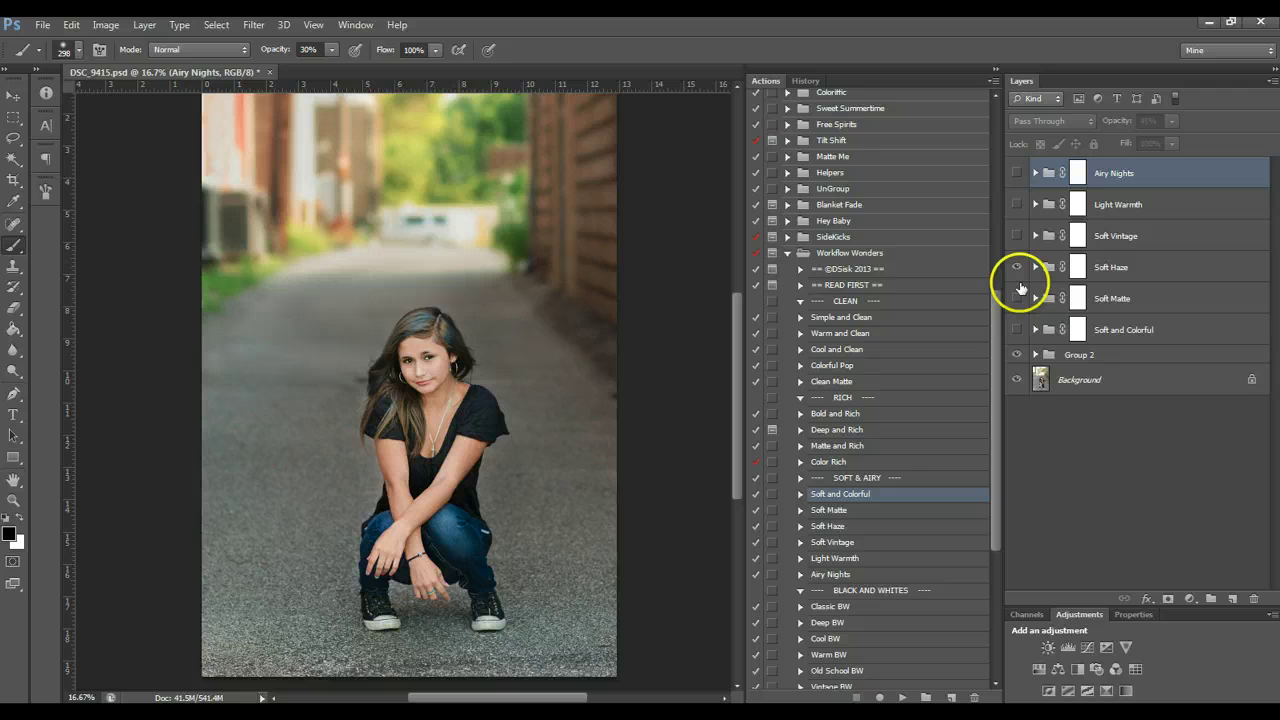
pyautogui.click(1016, 208)
pyautogui.click(1016, 173)
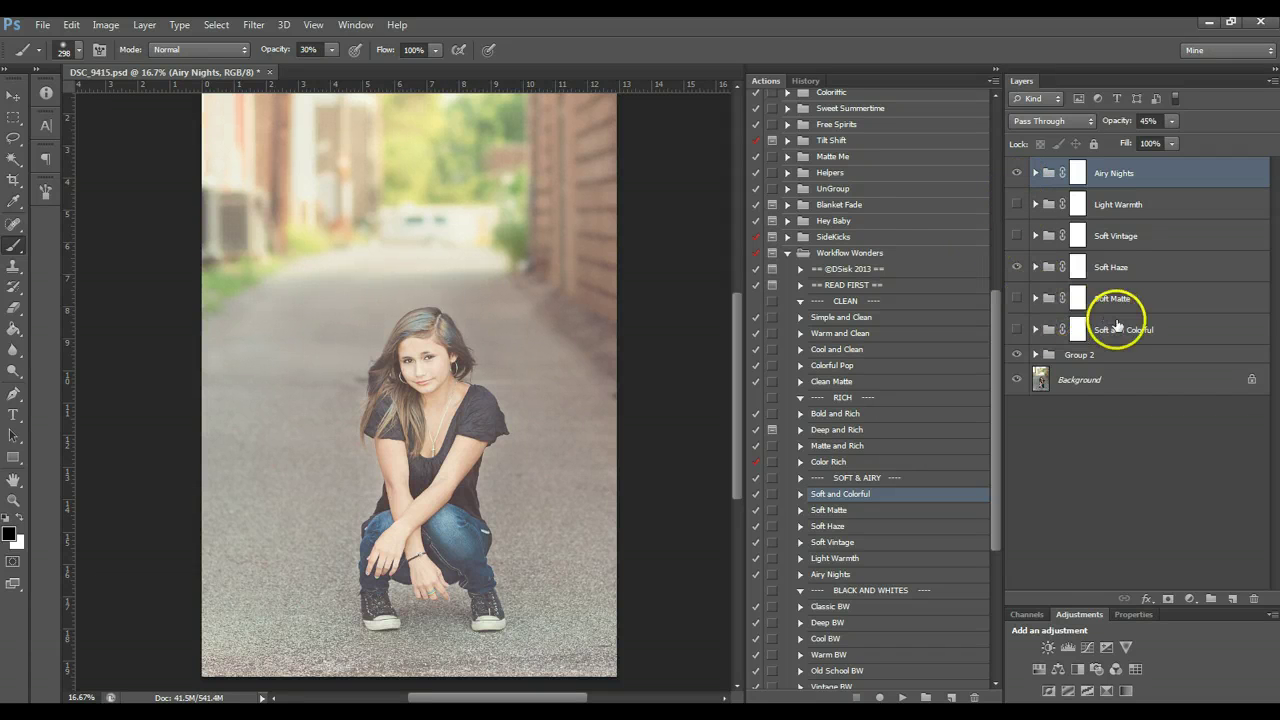
# Delete all the look groups from Airy Nights to Soft and Colorful, keeping Group 2 and the Background
pyautogui.keyDown('shift'); pyautogui.click(1180, 330); pyautogui.keyUp('shift')
pyautogui.moveTo(1180, 330); pyautogui.dragTo(1253, 598)
# Run the Classic, Deep, Cool, Warm, Old School and Vintage BW actions and hide the resulting groups
pyautogui.scroll(-3, 858, 566)
pyautogui.scroll(-1, 860, 566)
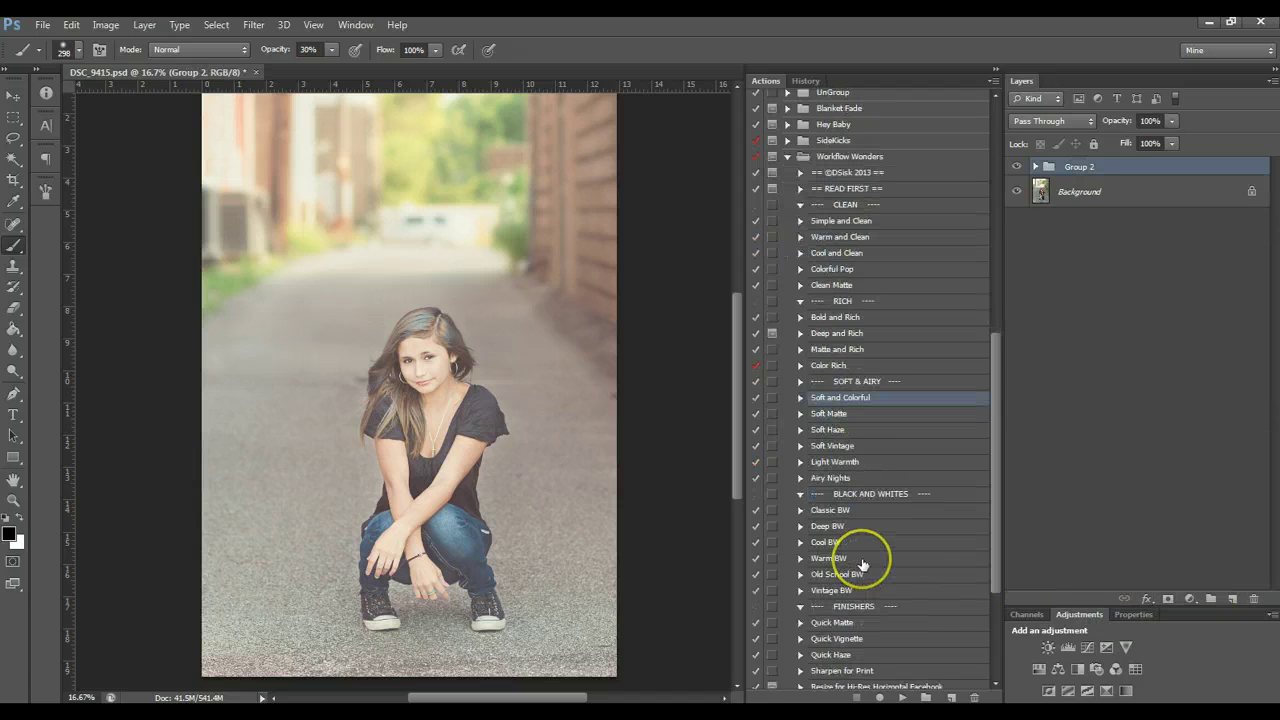
pyautogui.scroll(-7, 862, 566)
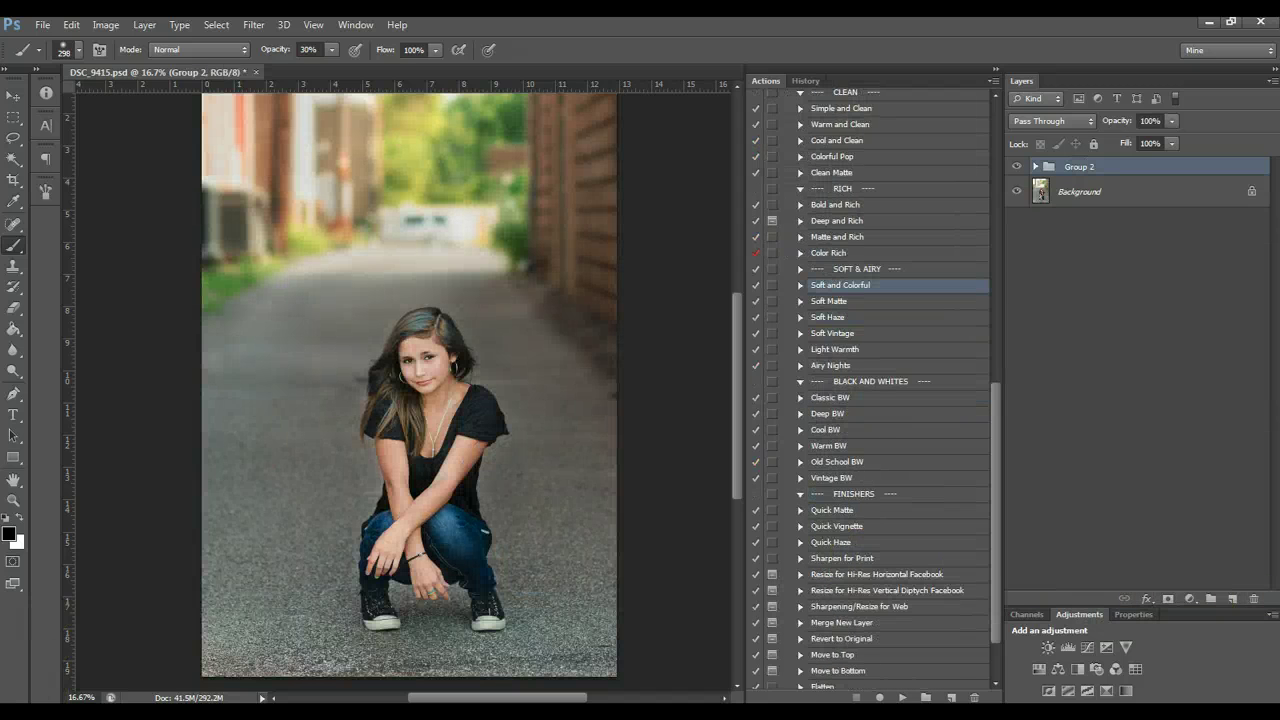
pyautogui.hotkey('ctrl', 'z')
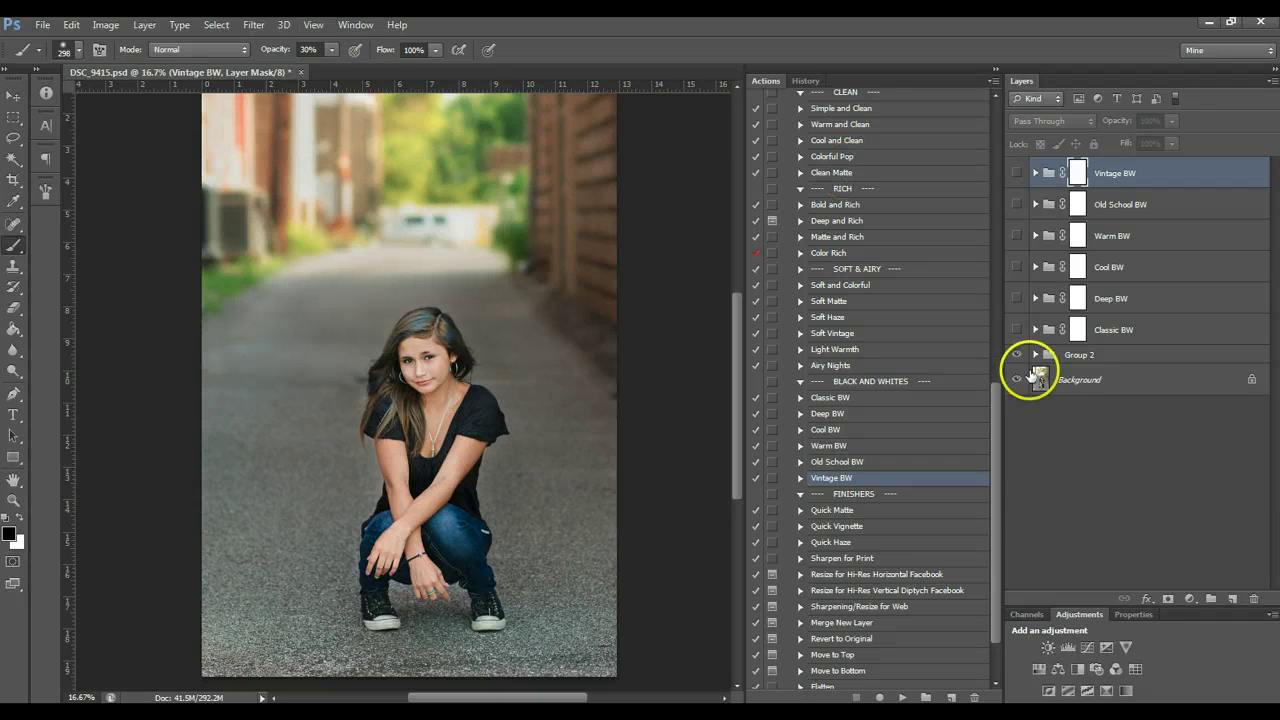
# Show the Classic BW group and expand it to list its layers
pyautogui.click(1017, 352)
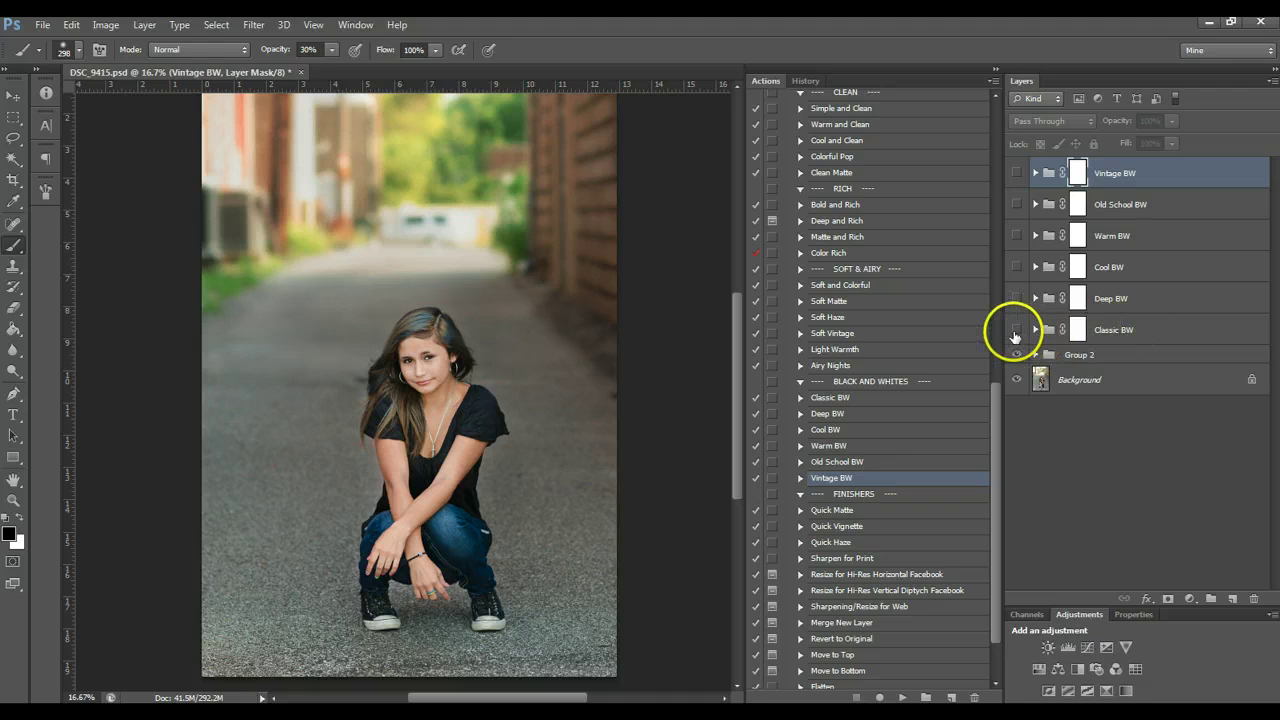
pyautogui.click(940, 398)
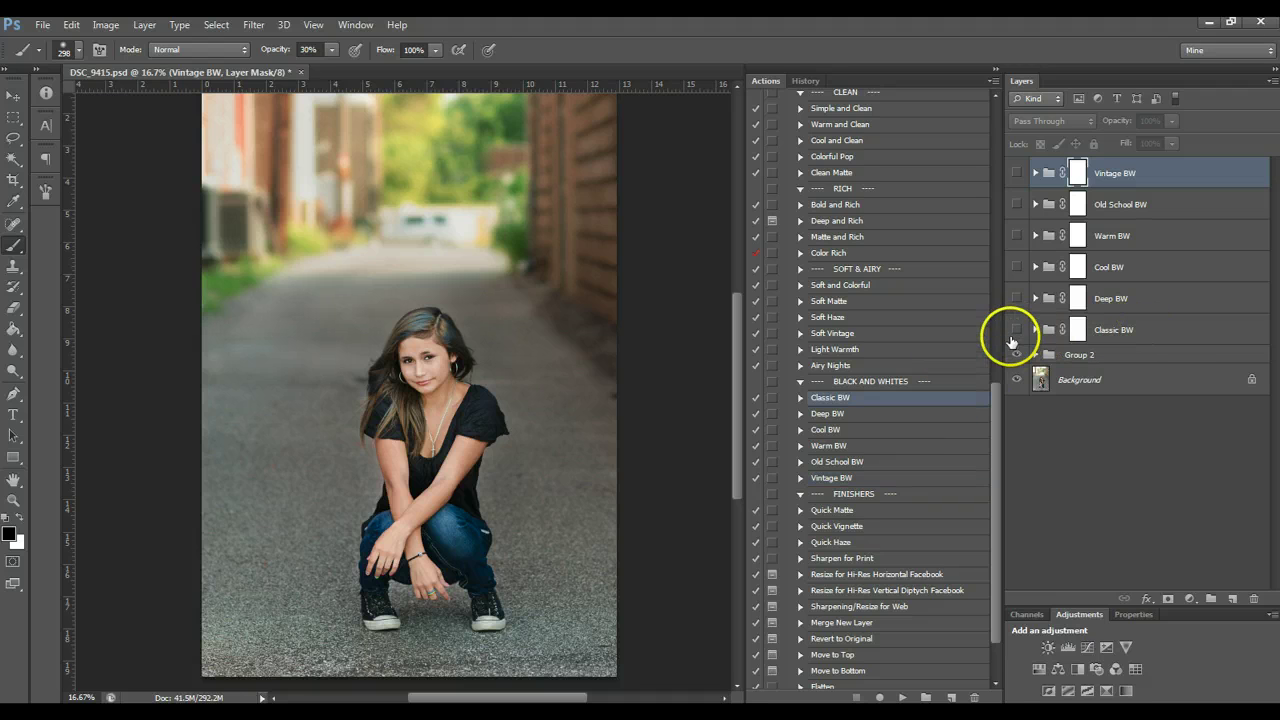
pyautogui.click(1016, 329)
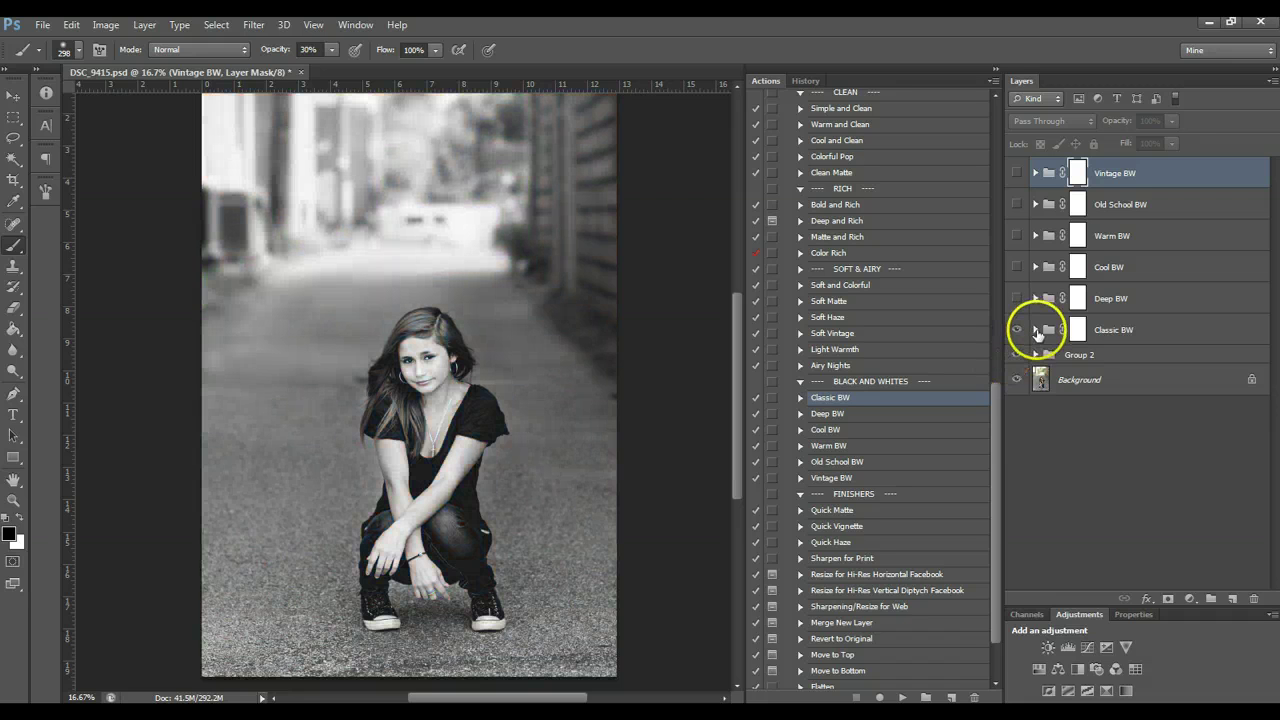
pyautogui.click(1035, 329)
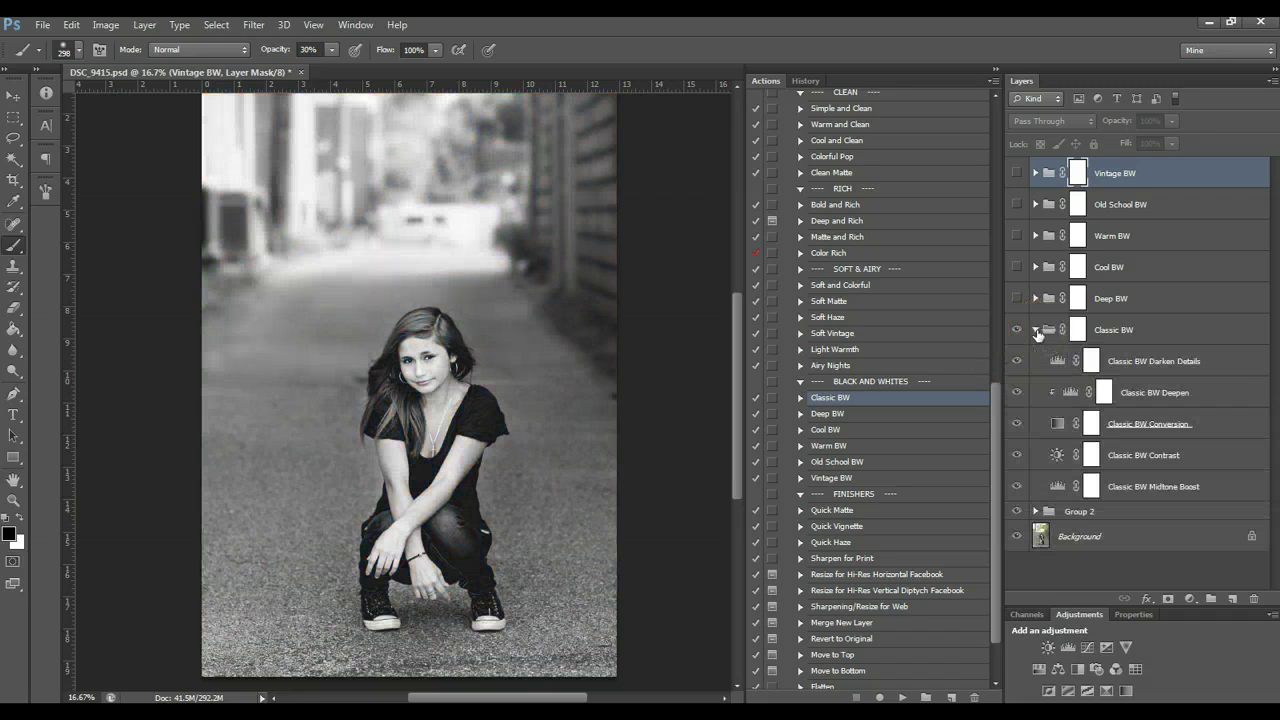
# Examine the Classic BW Midtone Boost and Contrast layers, and open the opacity setting of Classic BW Darken Details
pyautogui.click(1134, 487)
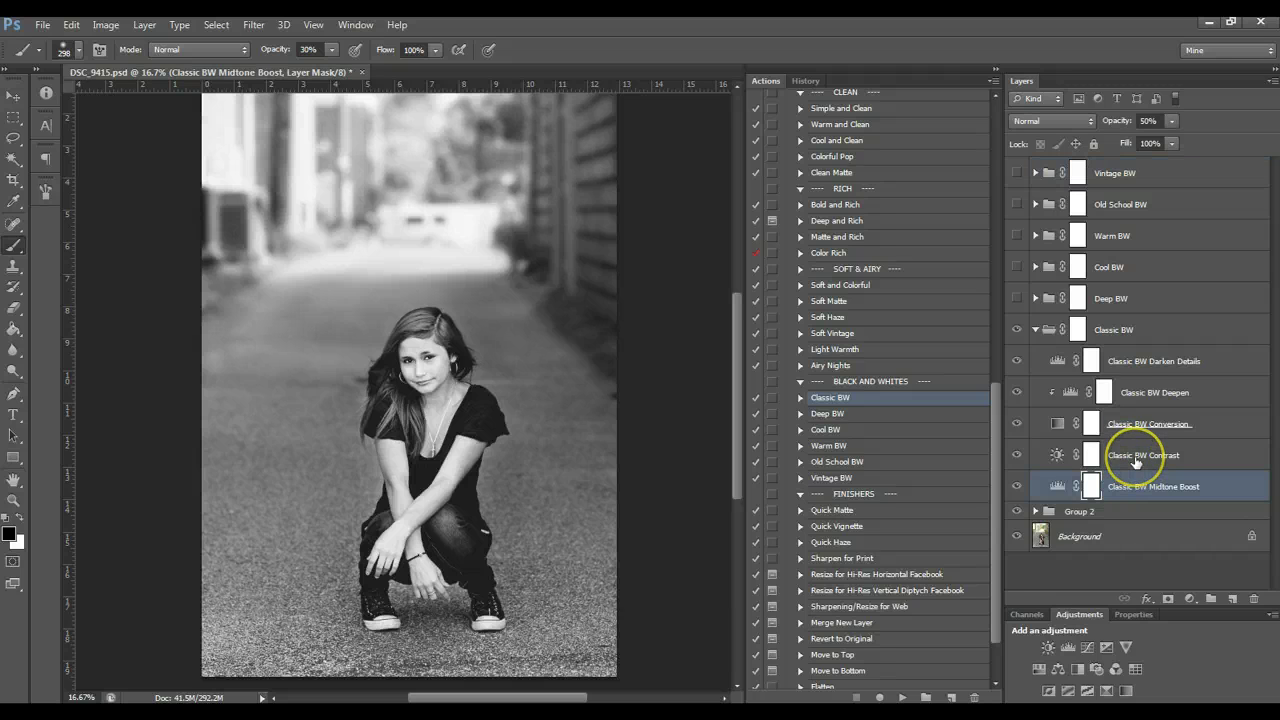
pyautogui.click(1136, 458)
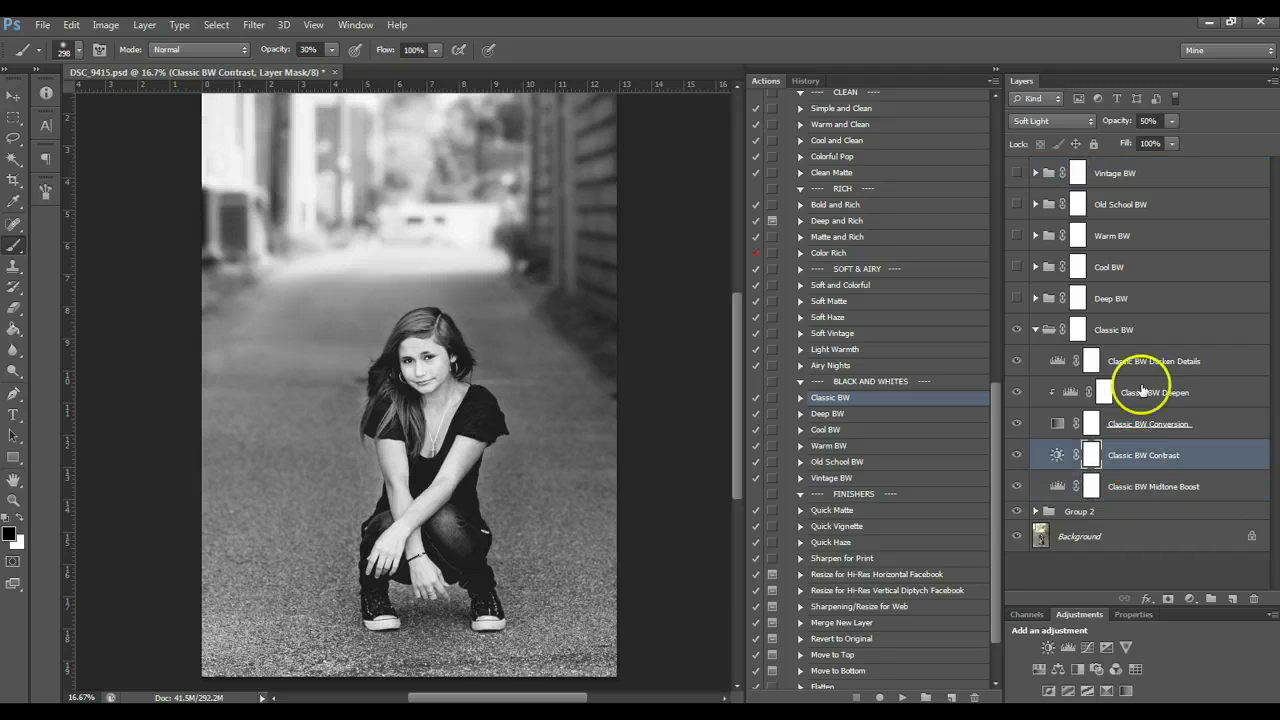
pyautogui.click(1150, 486)
pyautogui.click(1150, 362)
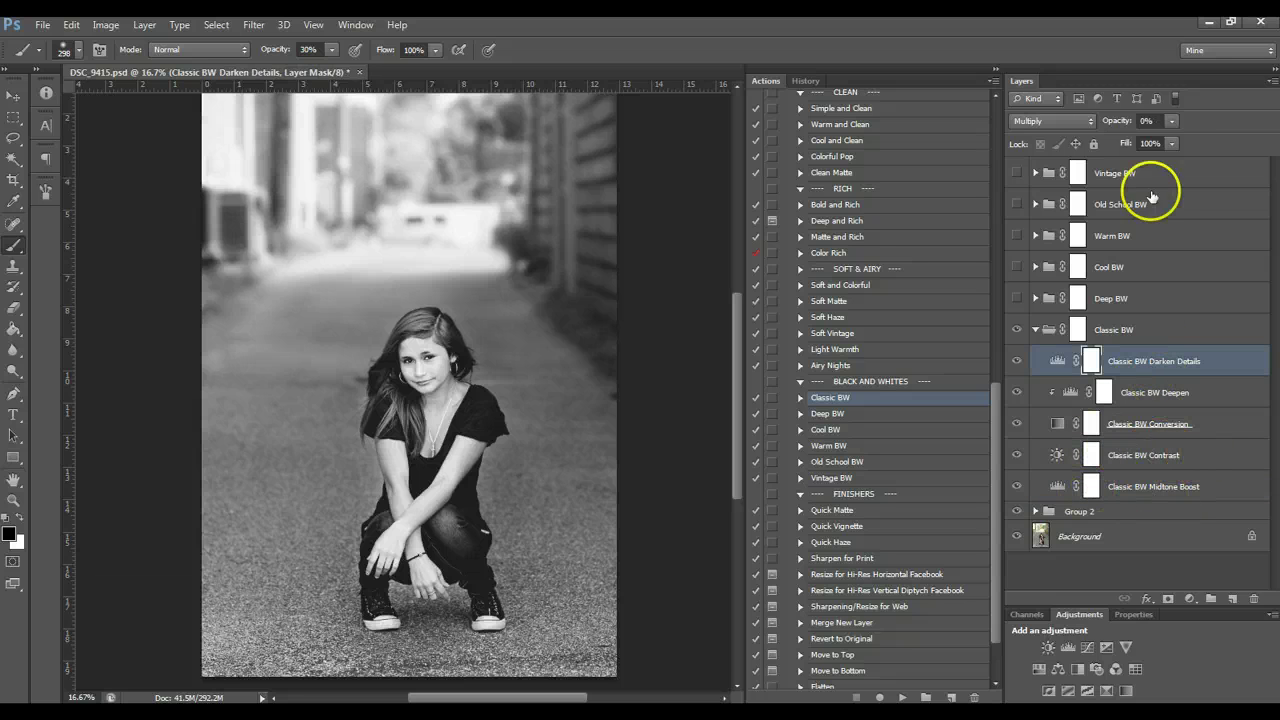
pyautogui.click(1172, 121)
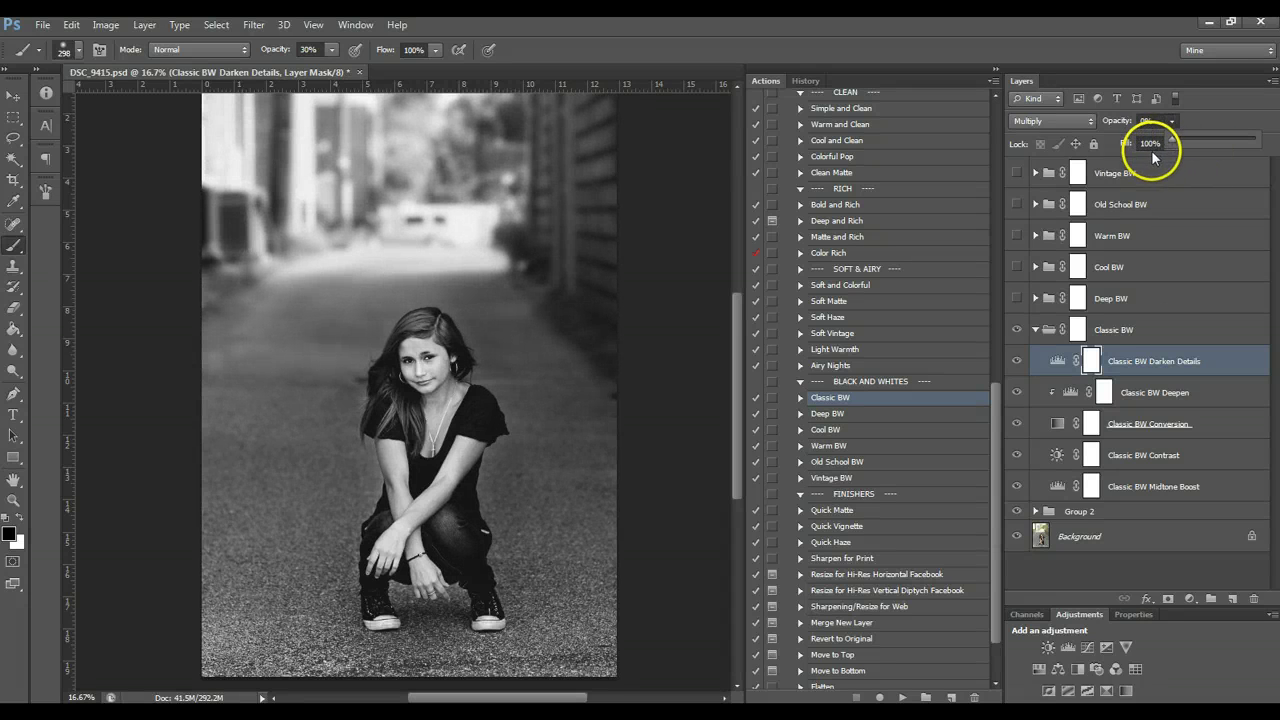
# Set the Classic BW Deepen layer's opacity to about 36%
pyautogui.click(1150, 392)
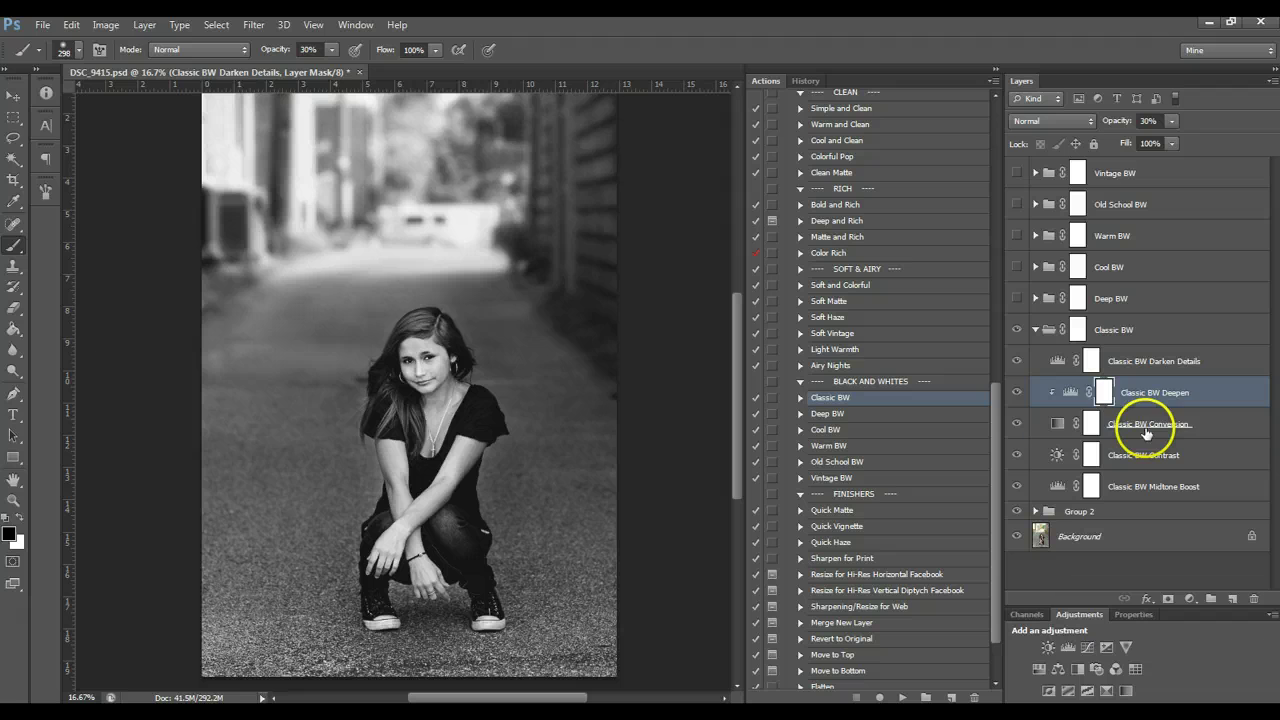
pyautogui.click(1171, 120)
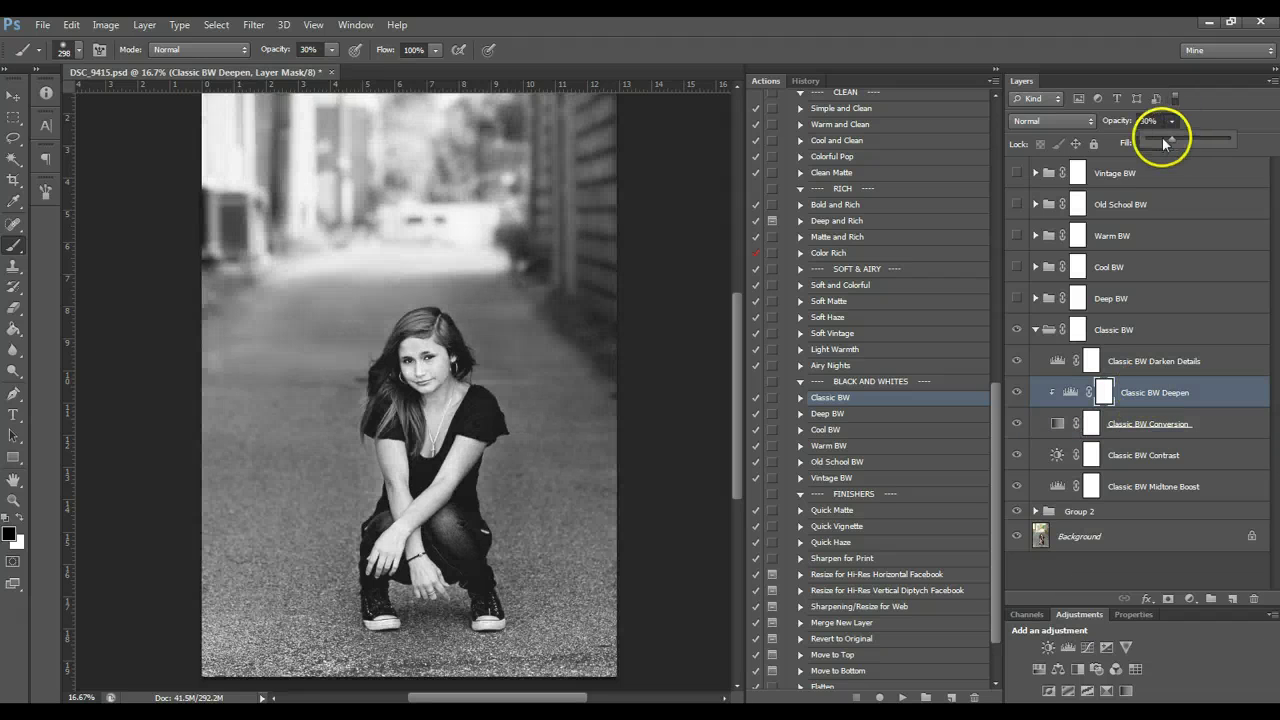
pyautogui.moveTo(1164, 143); pyautogui.dragTo(1177, 173)
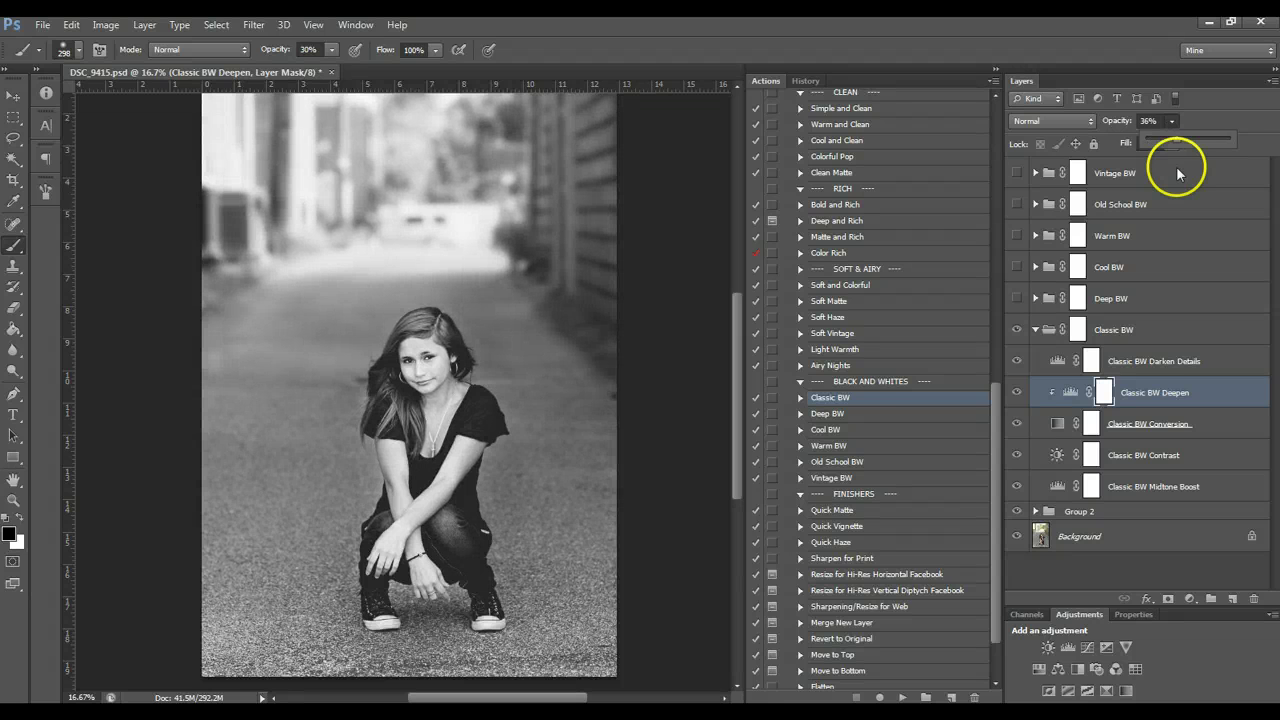
# Inspect the blend mode and opacity of the Classic BW Darken Details and Contrast layers
pyautogui.click(1138, 363)
pyautogui.click(1138, 363)
pyautogui.click(1136, 455)
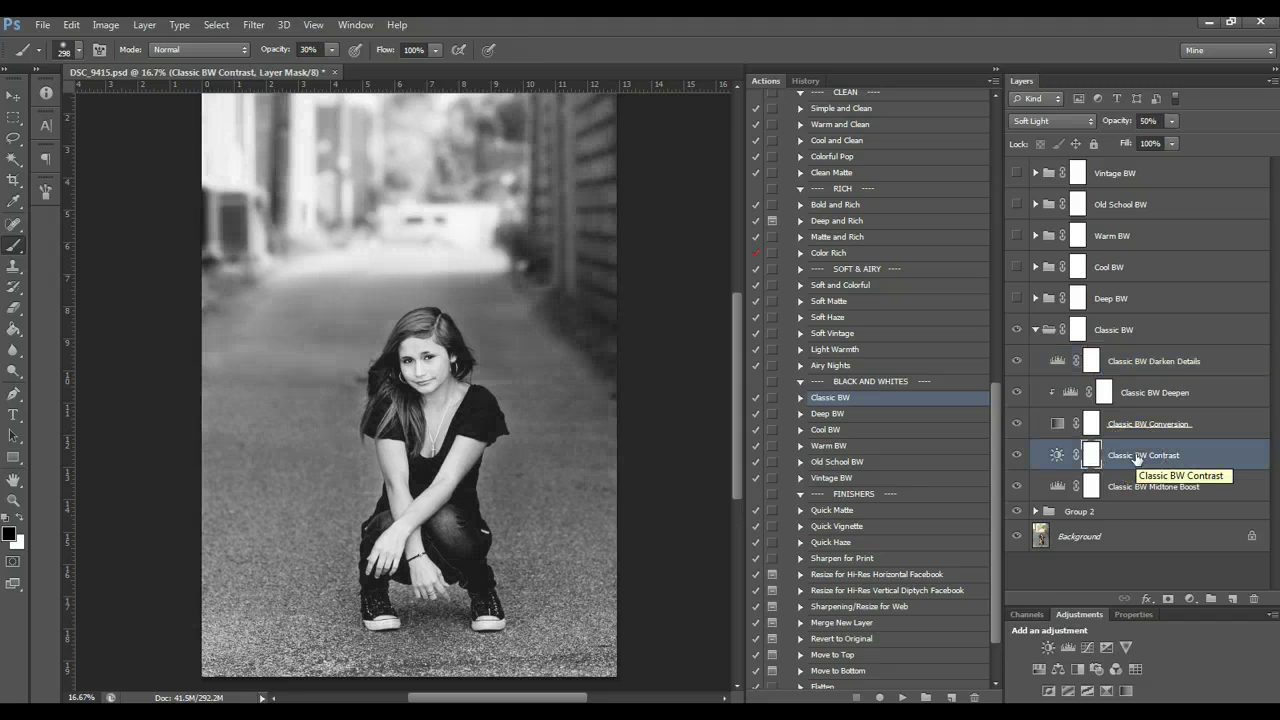
# Compare the photo with the whole Classic BW group off and on
pyautogui.click(1142, 334)
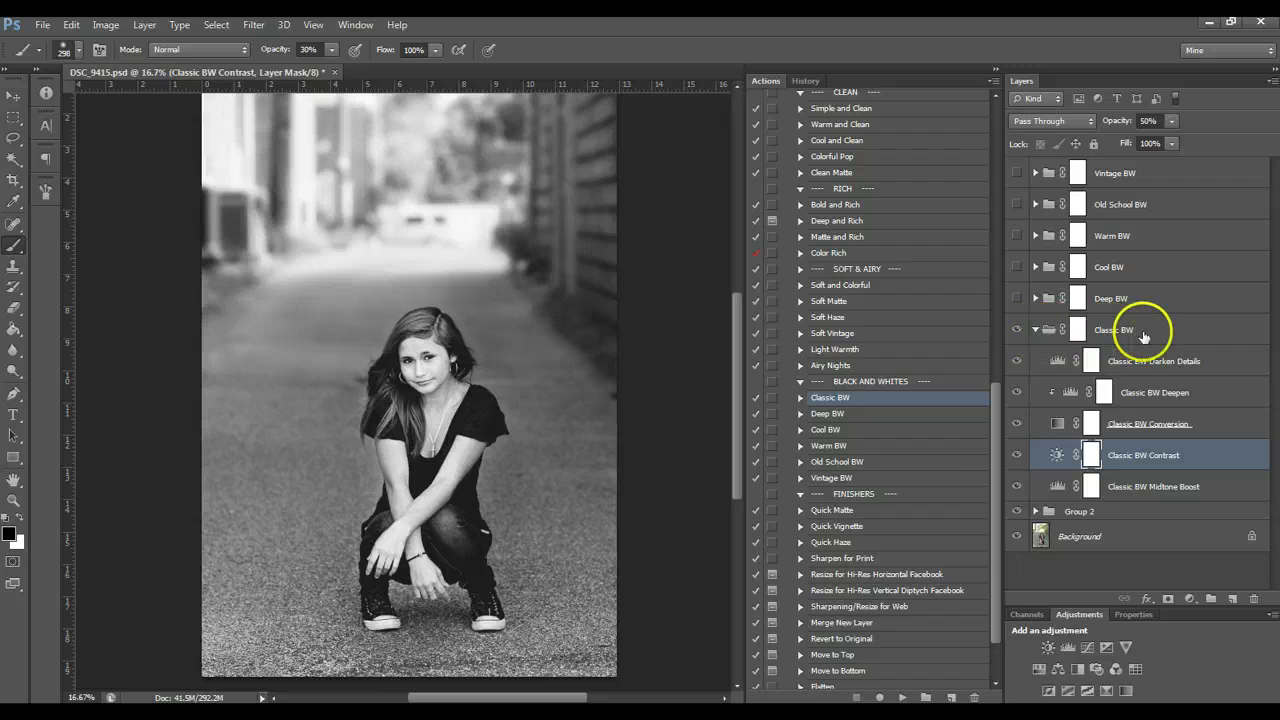
pyautogui.click(1035, 329)
pyautogui.click(1015, 330)
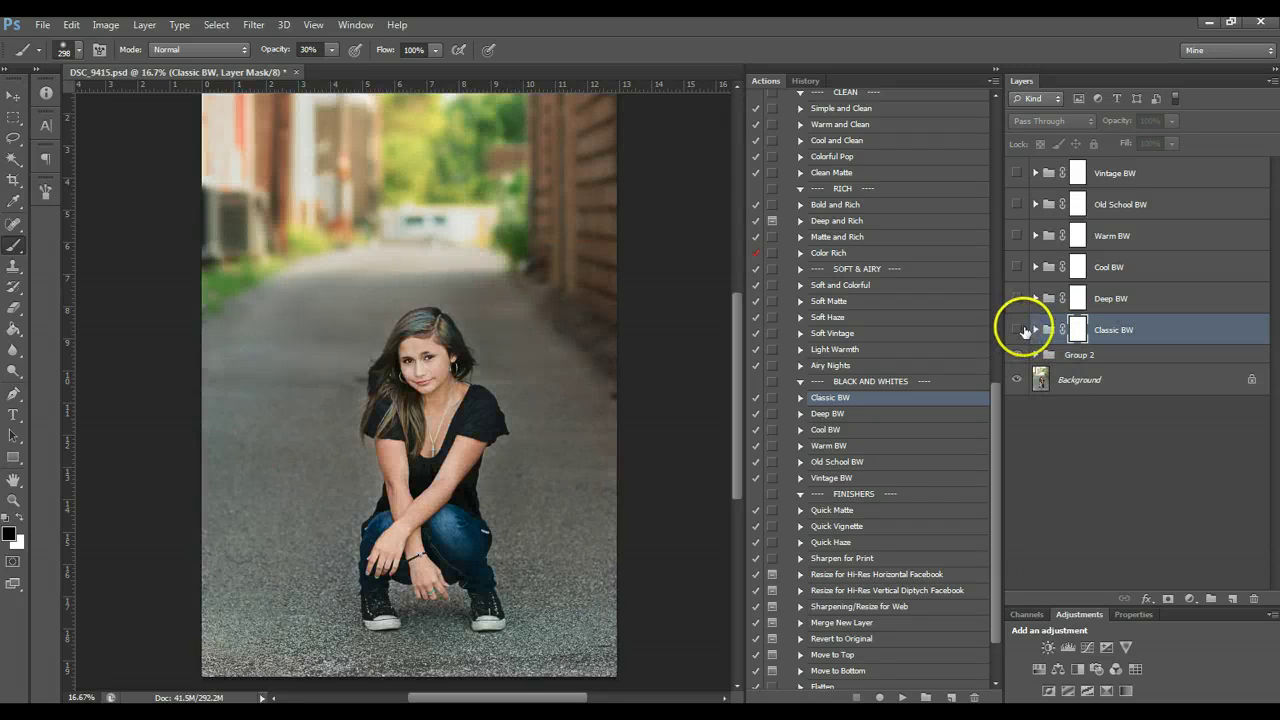
pyautogui.click(1016, 330)
pyautogui.click(1035, 330)
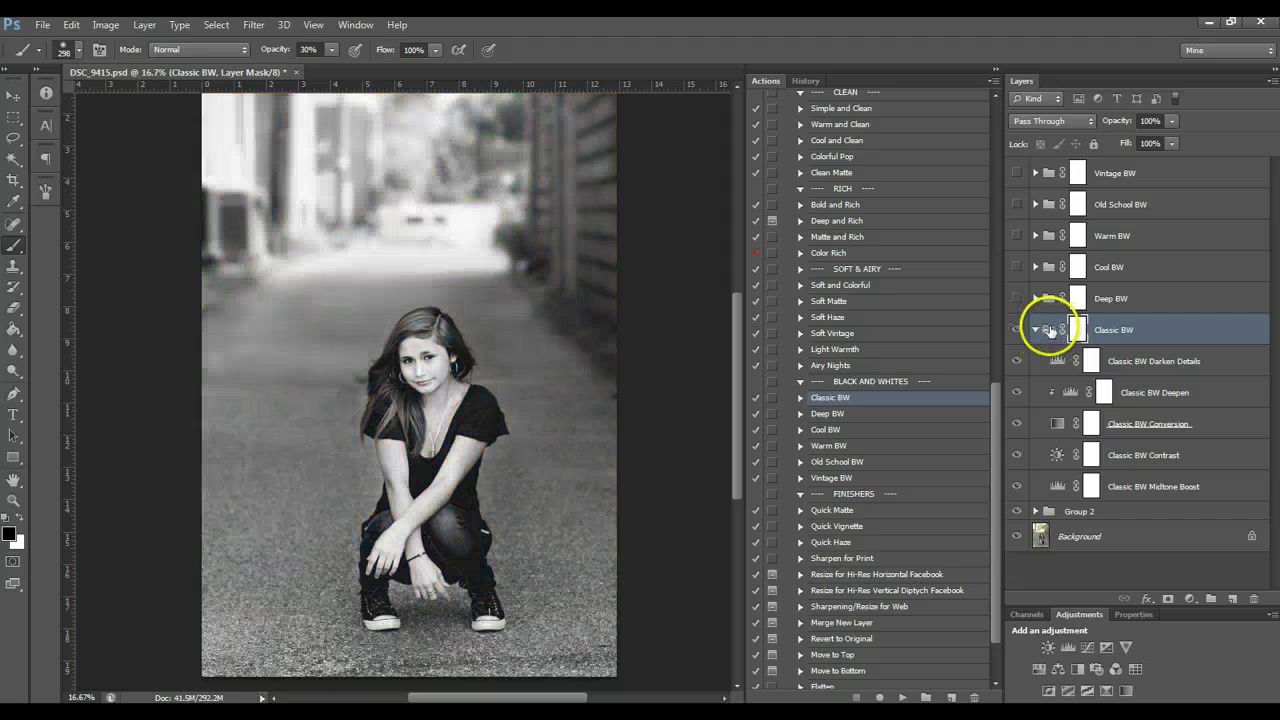
# Try lowering the Classic BW group's opacity to about 43%, and restore it to 100%
pyautogui.click(1035, 329)
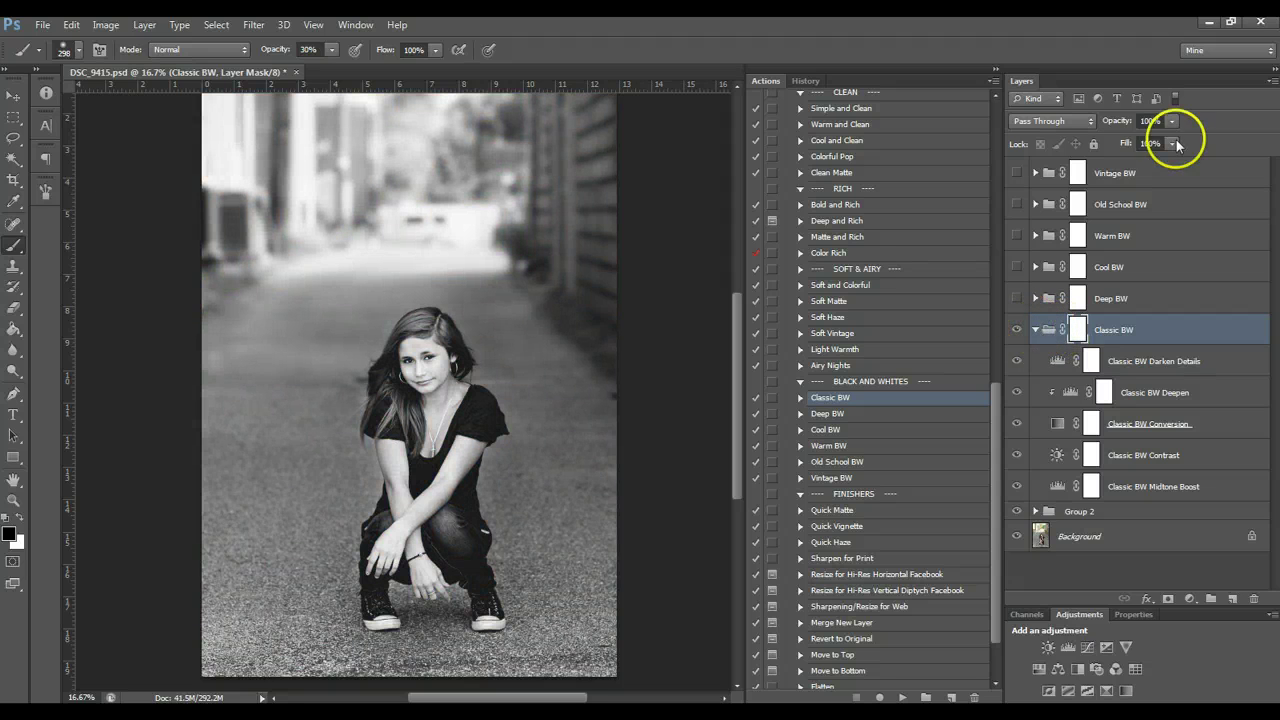
pyautogui.moveTo(1171, 121); pyautogui.dragTo(1125, 141)
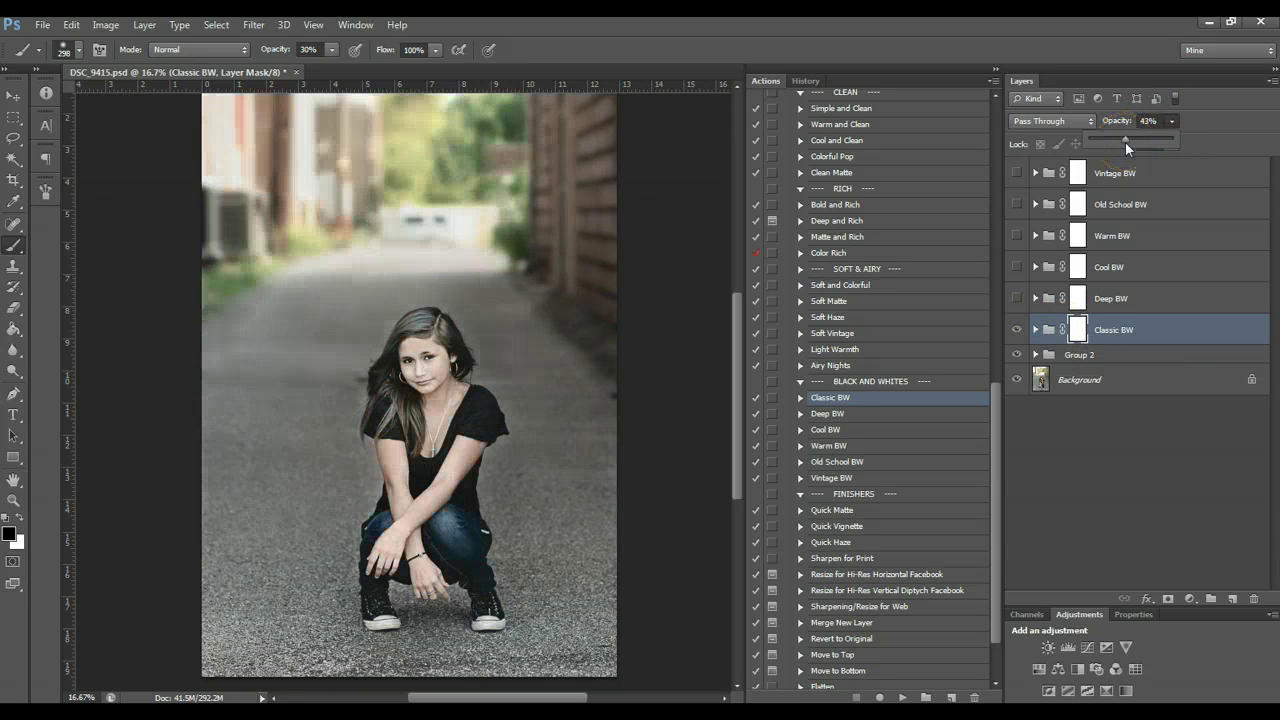
pyautogui.moveTo(1034, 329)
pyautogui.mouseDown()
pyautogui.moveTo(1068, 390)
pyautogui.moveTo(1034, 325)
pyautogui.mouseUp()
# Expand the Classic BW group and hide its Classic BW Conversion layer to reveal the photo in color
pyautogui.click(1035, 329)
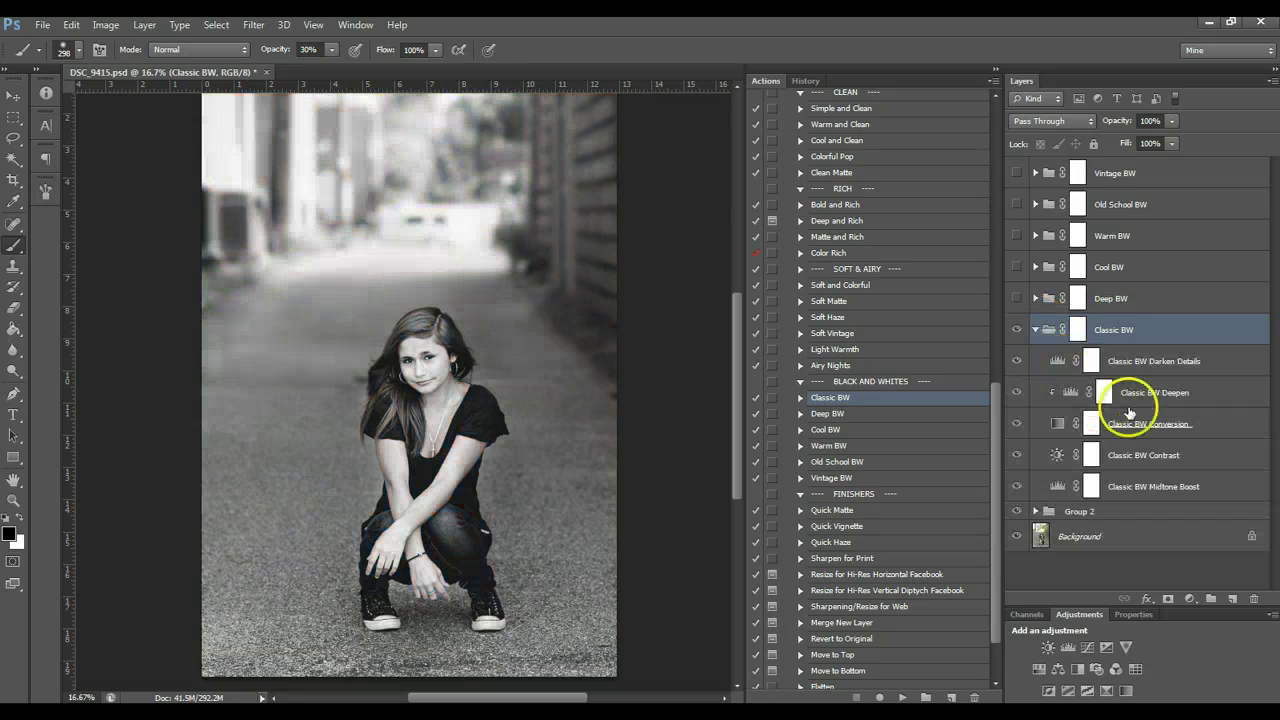
pyautogui.click(1155, 426)
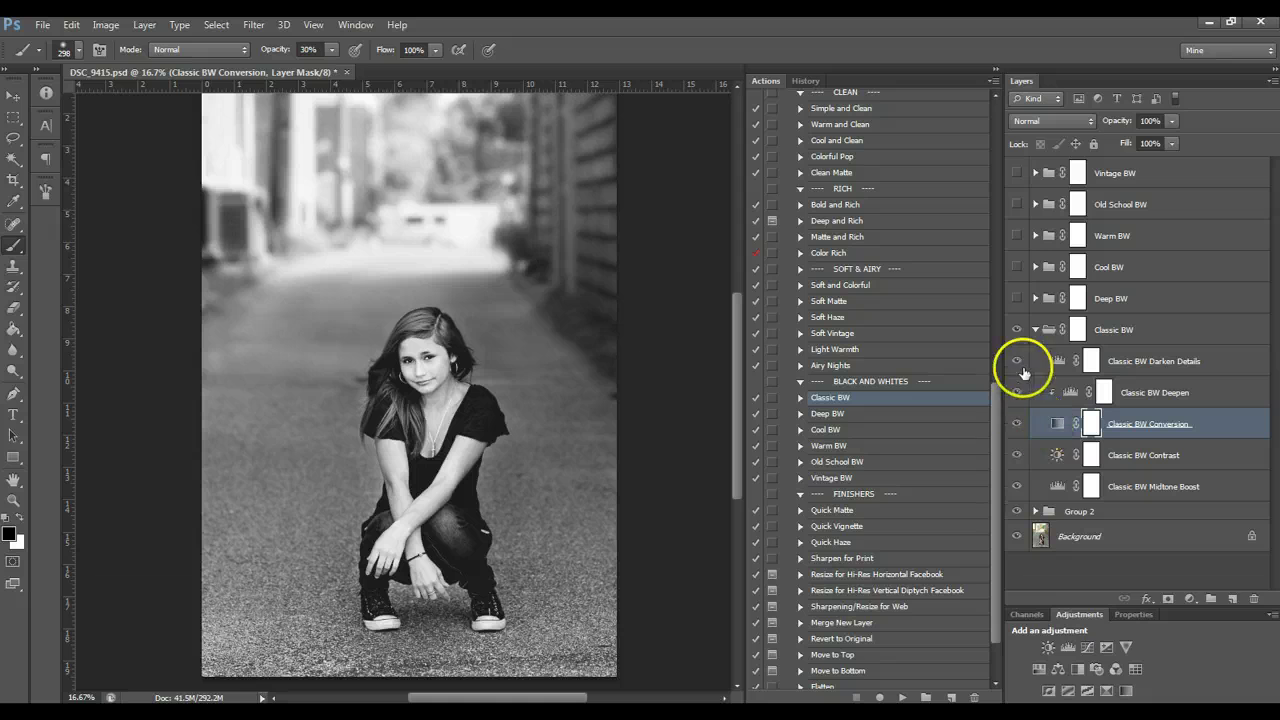
pyautogui.click(1018, 428)
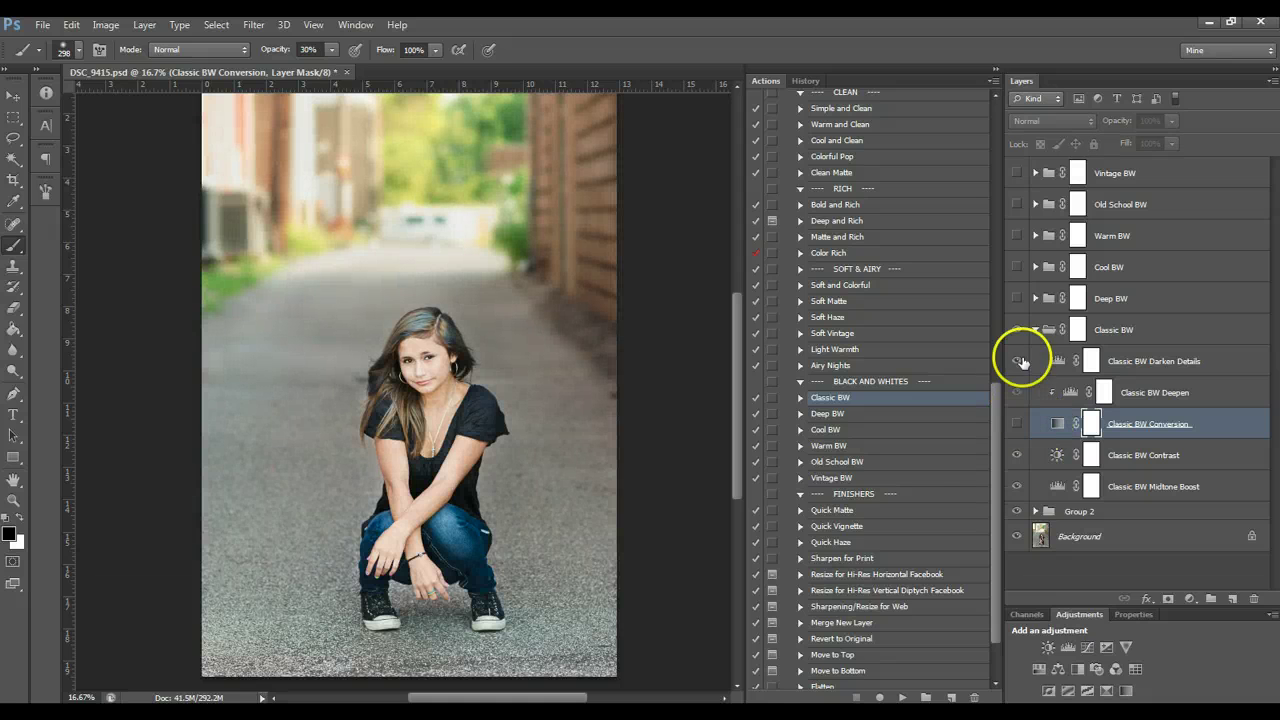
# Compare the color photo with the Classic BW group off and on, then show the Classic BW Conversion layer and collapse the group
pyautogui.click(1017, 331)
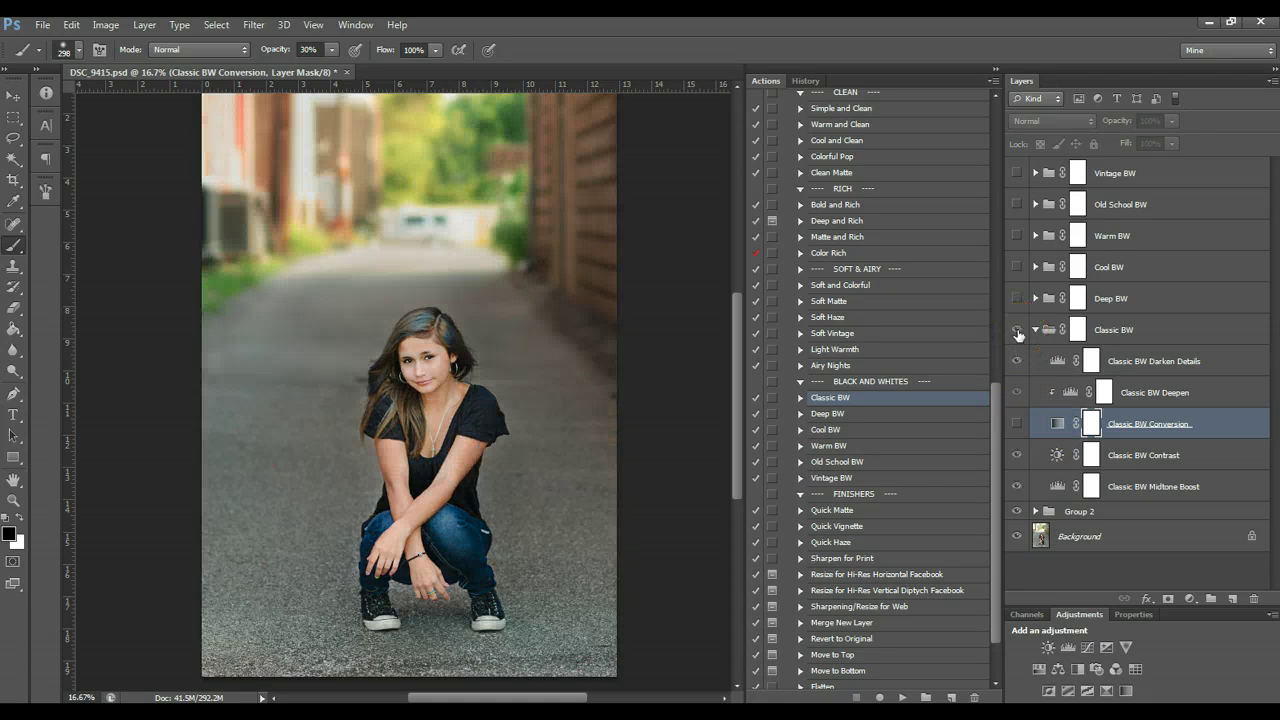
pyautogui.click(1034, 330)
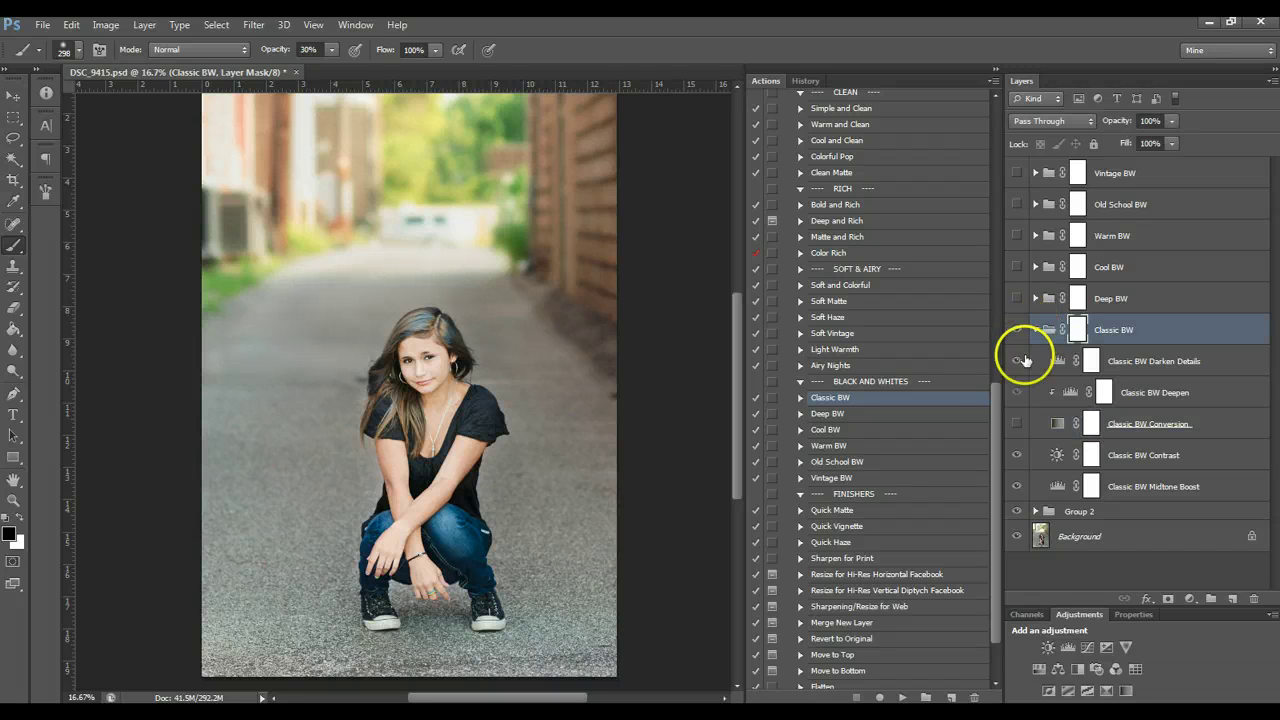
pyautogui.click(1016, 423)
pyautogui.click(1035, 329)
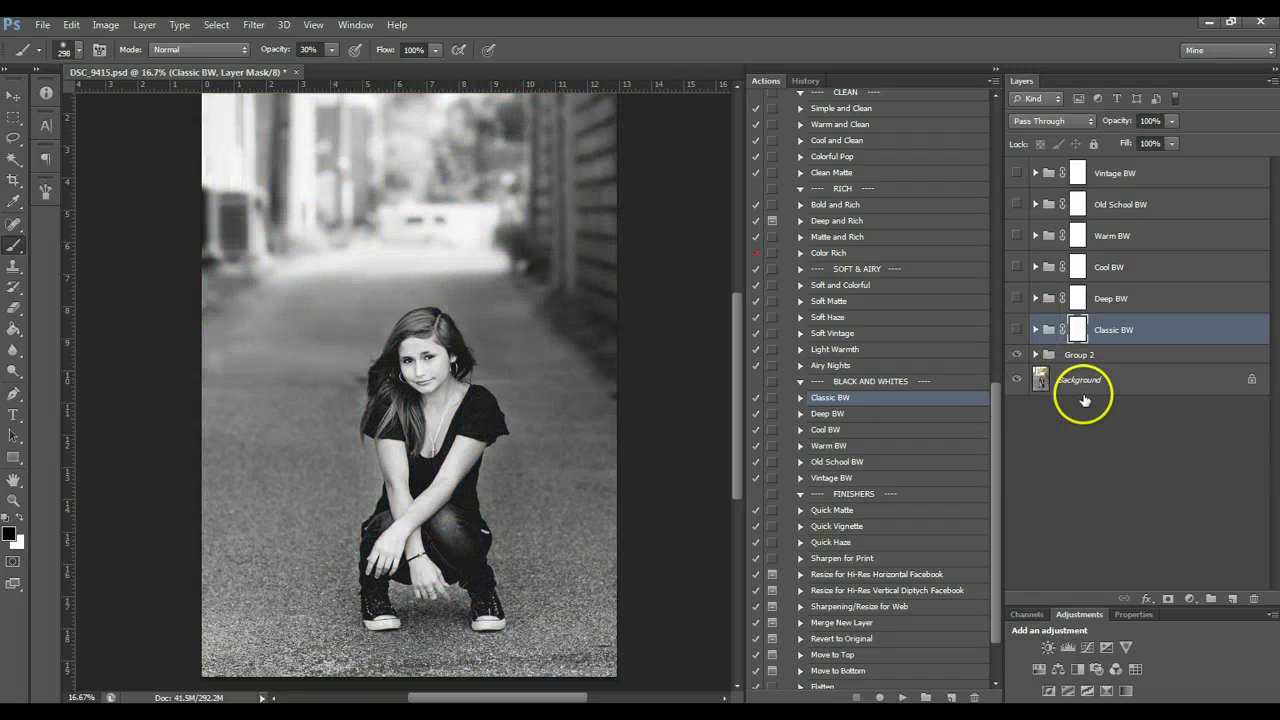
# Switch the preview from the Classic BW group to the Deep BW group and expand Deep BW
pyautogui.click(1017, 329)
pyautogui.click(1017, 298)
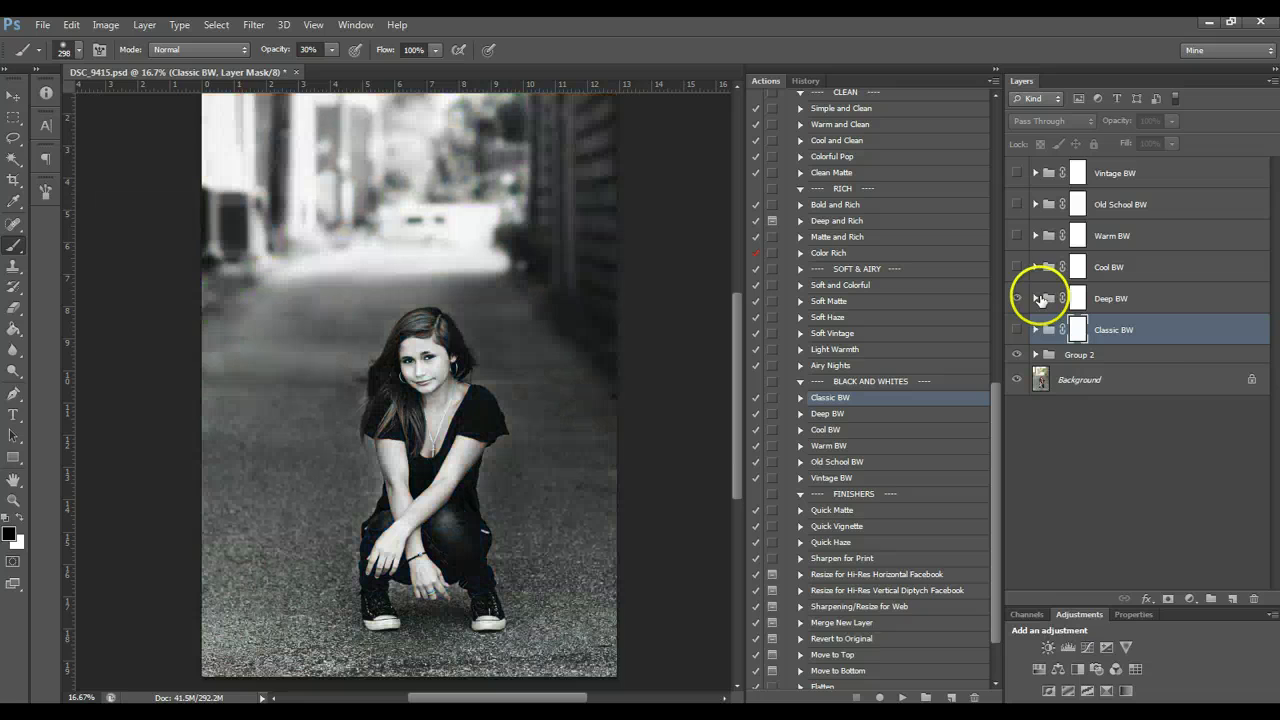
pyautogui.click(1036, 298)
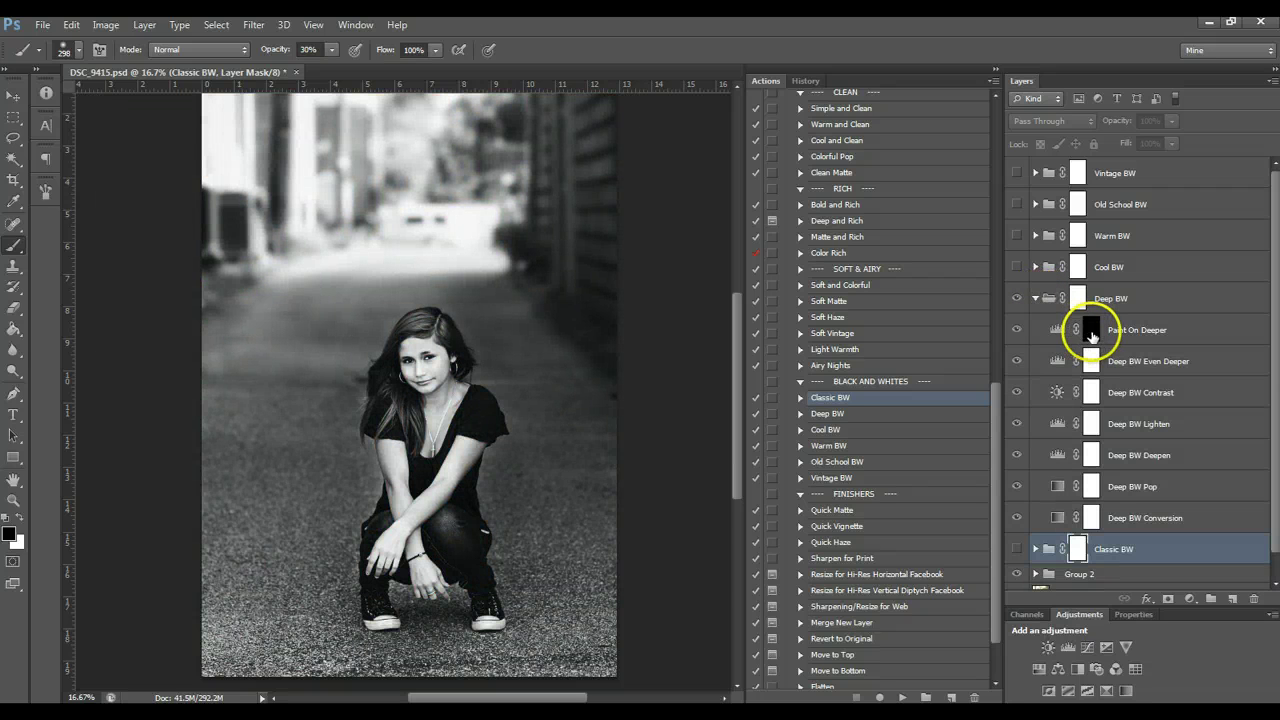
# Inspect the Deep BW Conversion layer and compare the photo with the Deep BW Pop and Deepen layers each off and on
pyautogui.click(1141, 512)
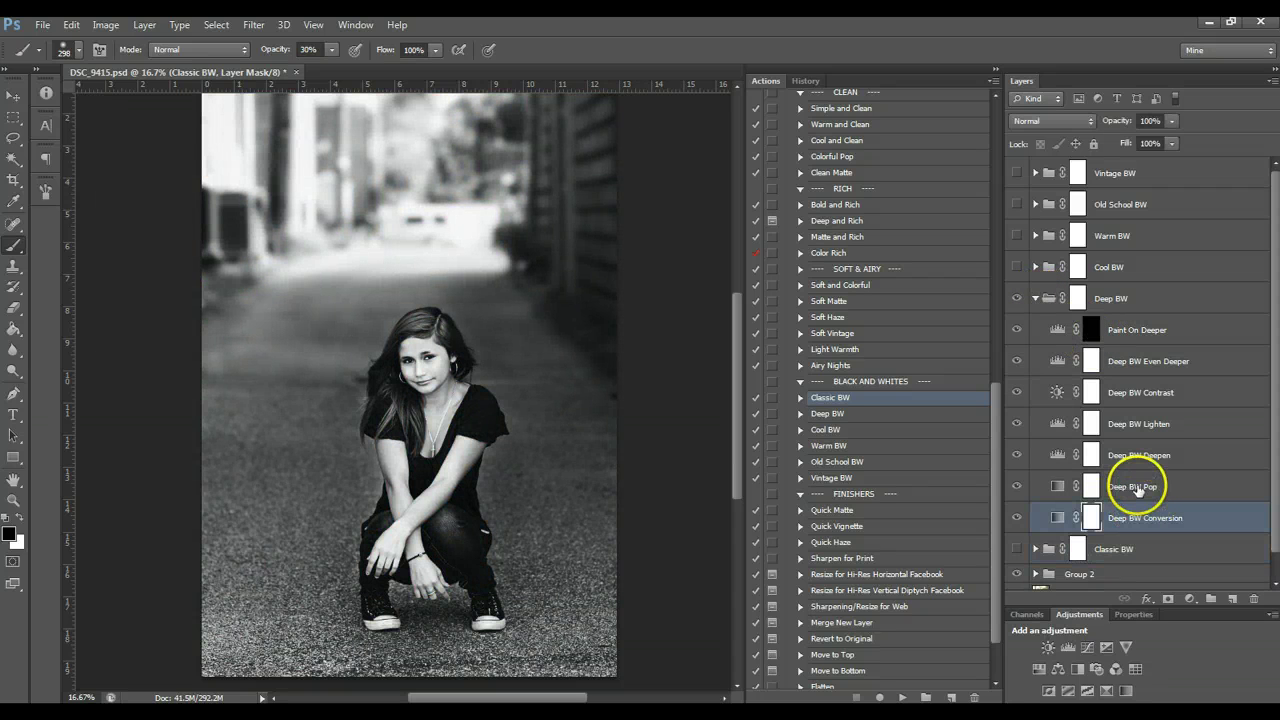
pyautogui.click(1134, 489)
pyautogui.click(1017, 486)
pyautogui.click(1016, 488)
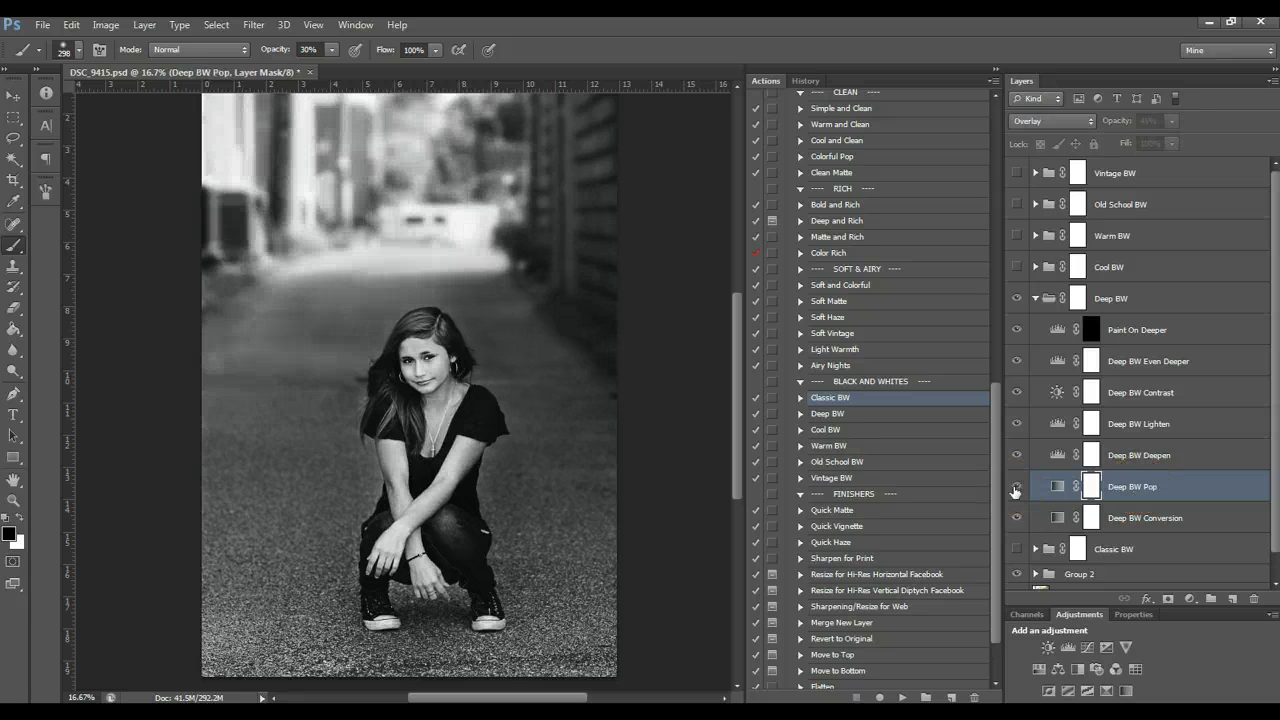
pyautogui.click(1139, 455)
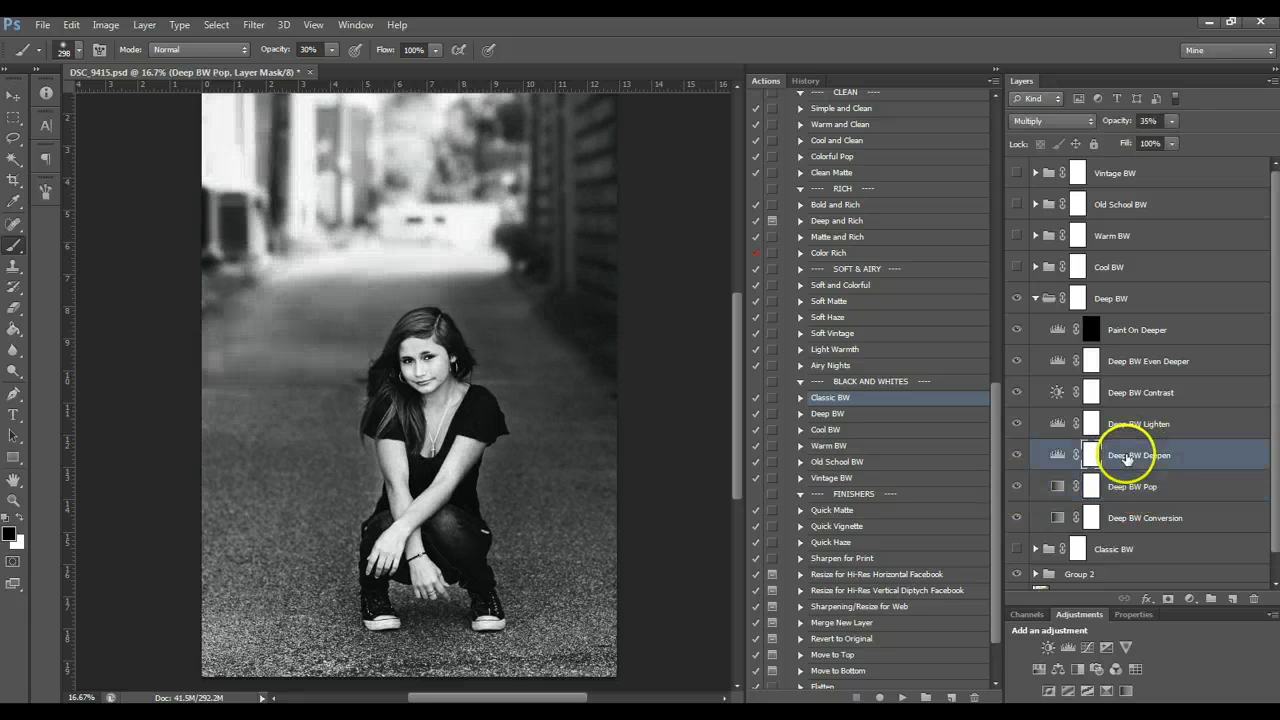
pyautogui.click(1018, 455)
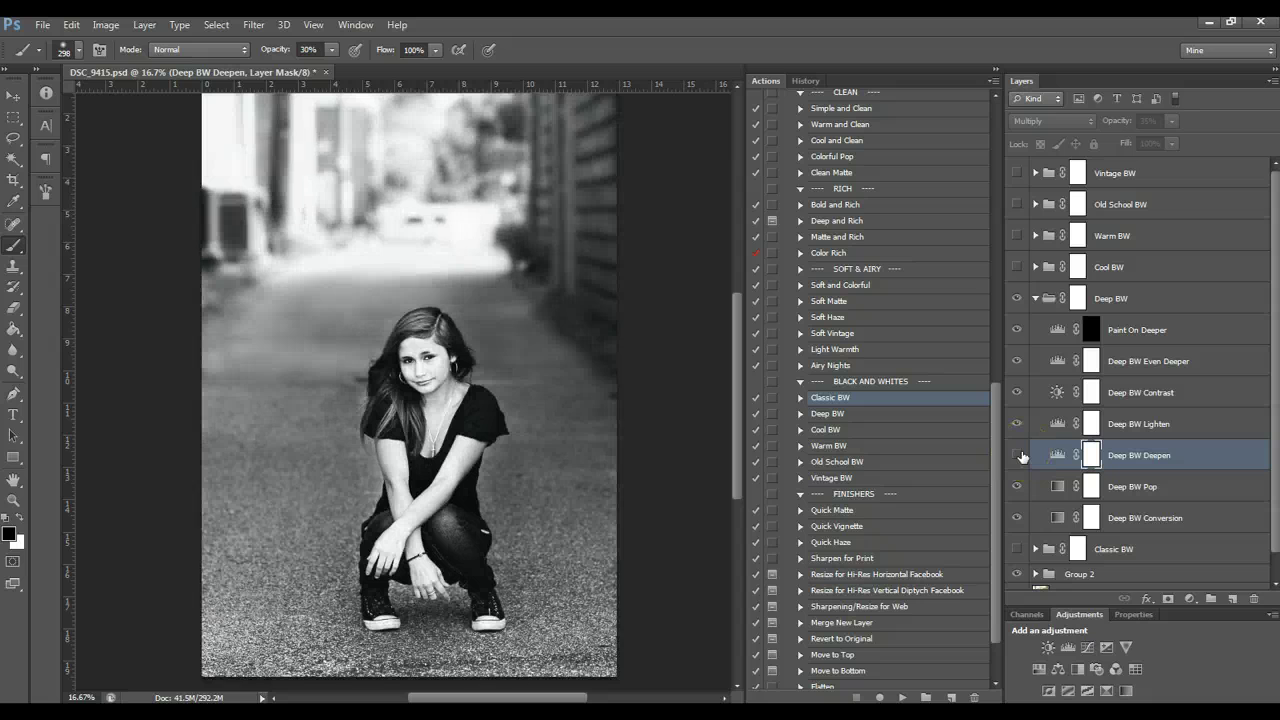
pyautogui.click(1018, 455)
# Compare the photo with the Deep BW Lighten layer off and on, and raise that layer's opacity to about 52%
pyautogui.click(1150, 424)
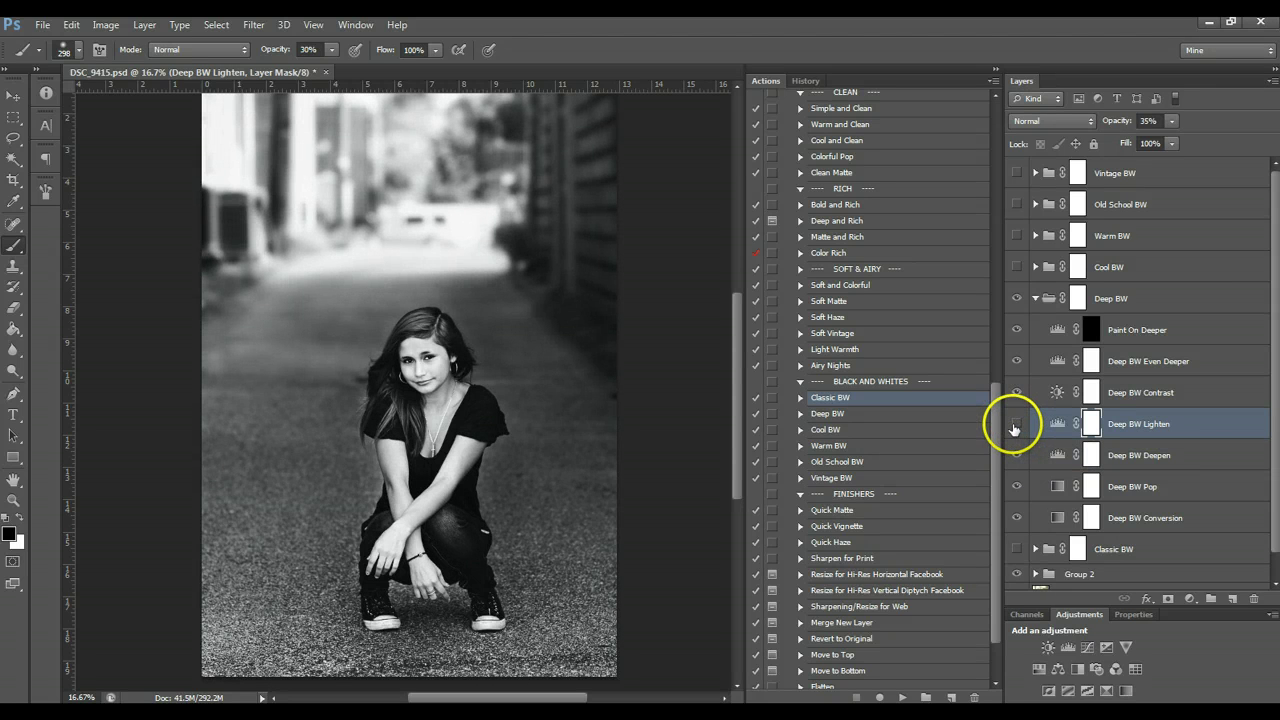
pyautogui.click(1016, 424)
pyautogui.click(1016, 424)
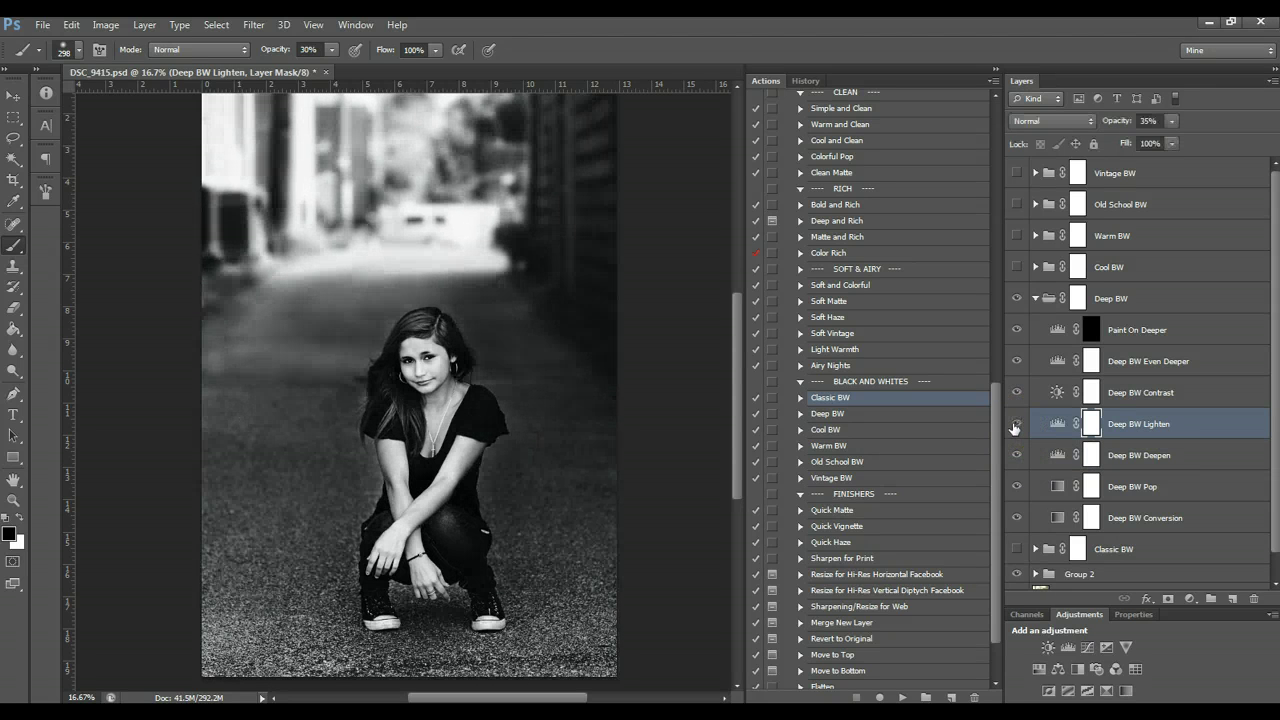
pyautogui.moveTo(1171, 121); pyautogui.dragTo(1186, 136)
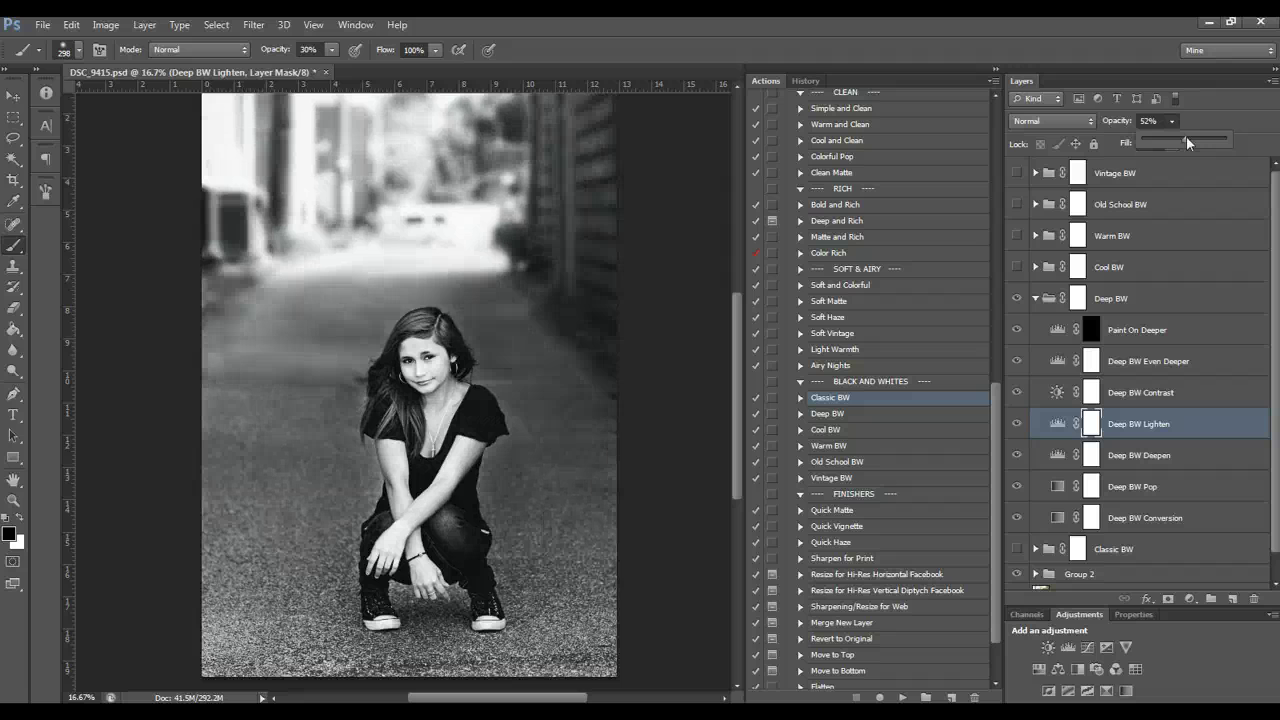
# Inspect the Deep BW Contrast layer's settings and compare the photo with the Deep BW Even Deeper layer off and on
pyautogui.click(1128, 382)
pyautogui.click(1128, 385)
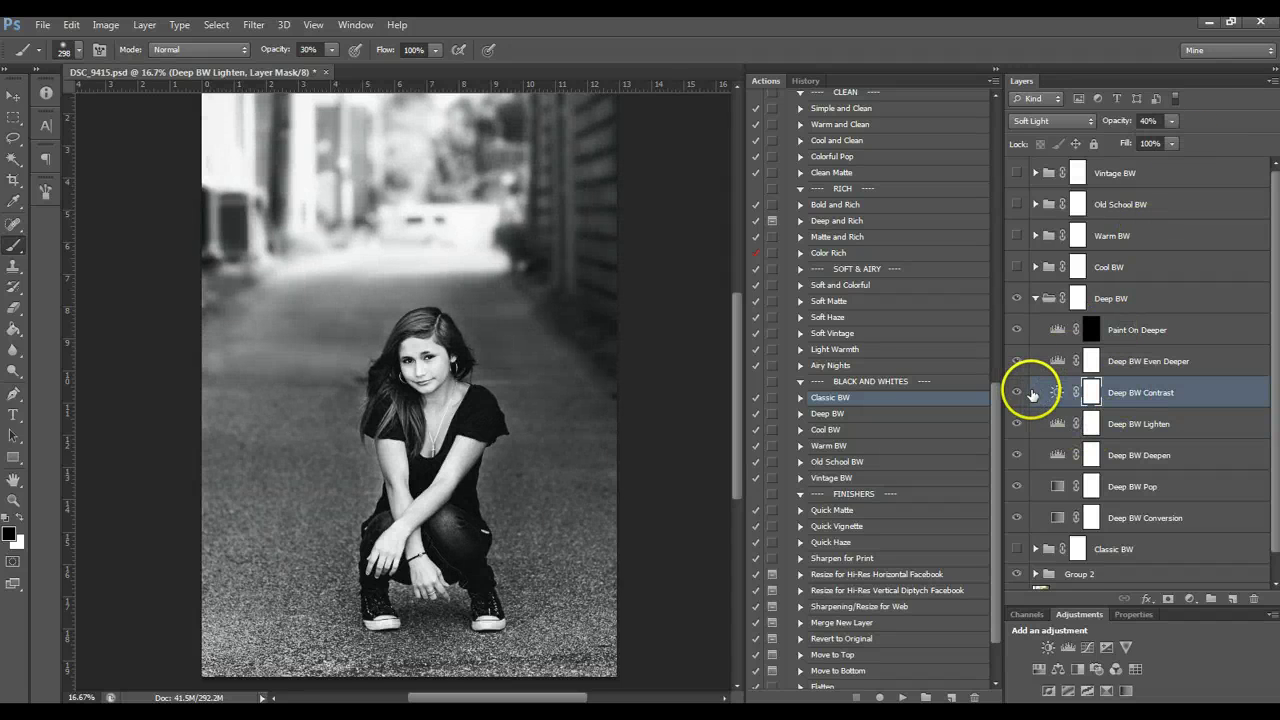
pyautogui.click(1137, 366)
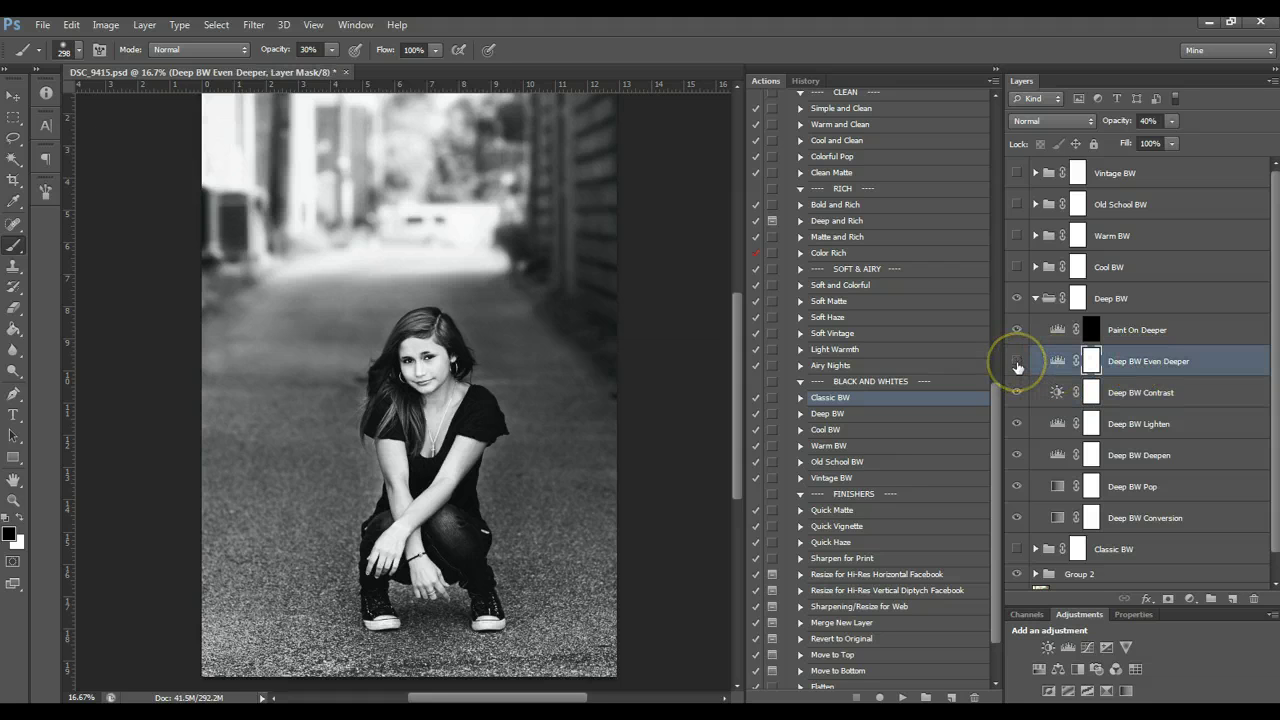
pyautogui.click(1017, 362)
pyautogui.click(1017, 362)
# Paint white on the Paint On Deeper mask over the pavement and photo edges around the girl, using a 473 px brush at 30% opacity
pyautogui.click(1085, 327)
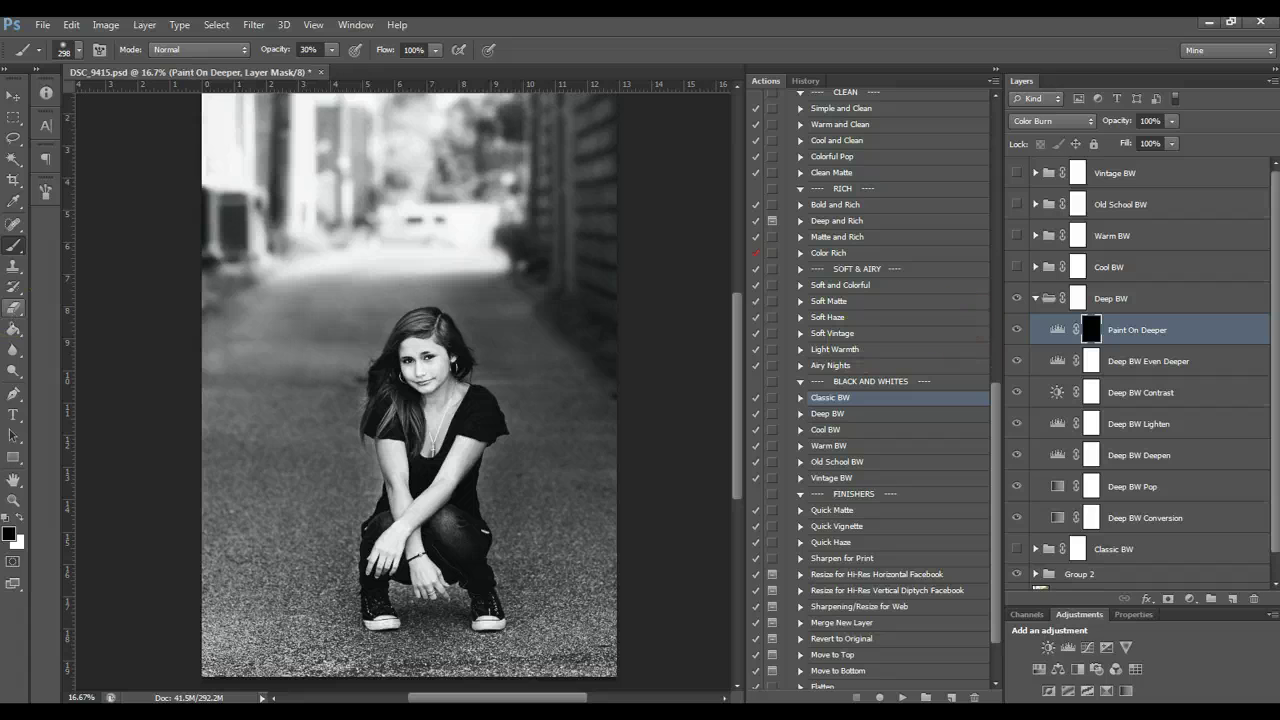
pyautogui.click(20, 515)
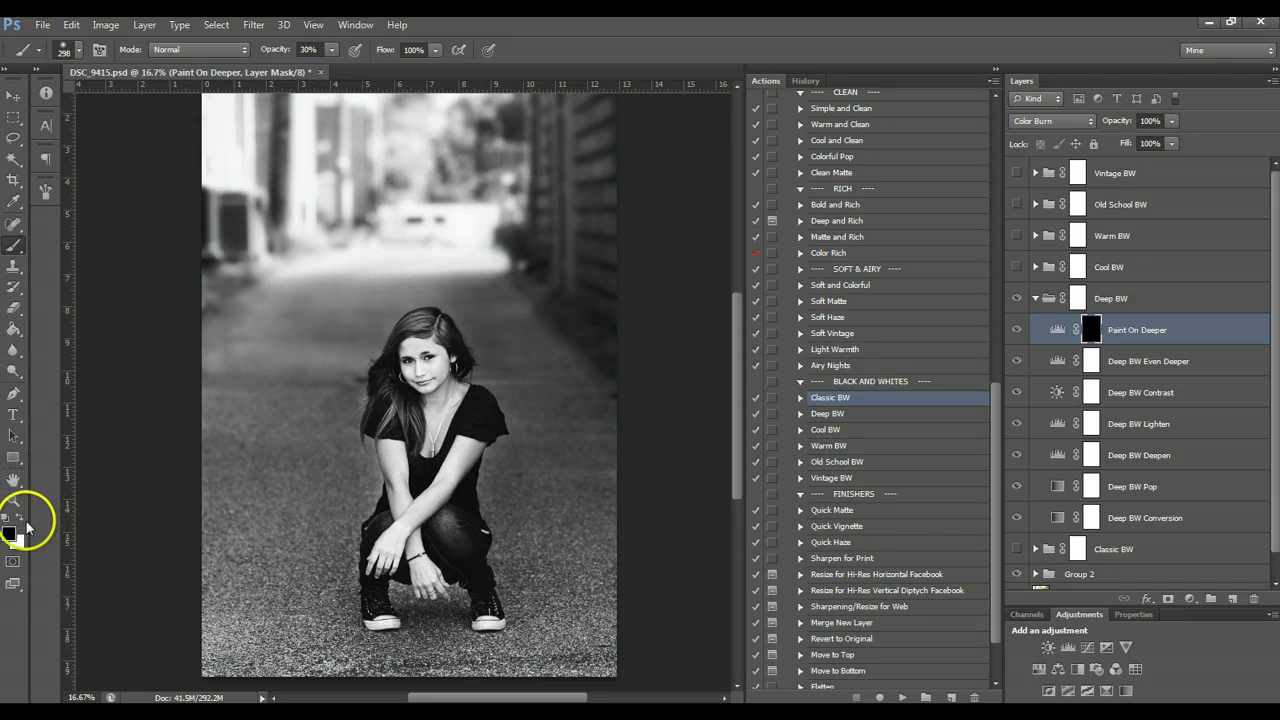
pyautogui.click(79, 50)
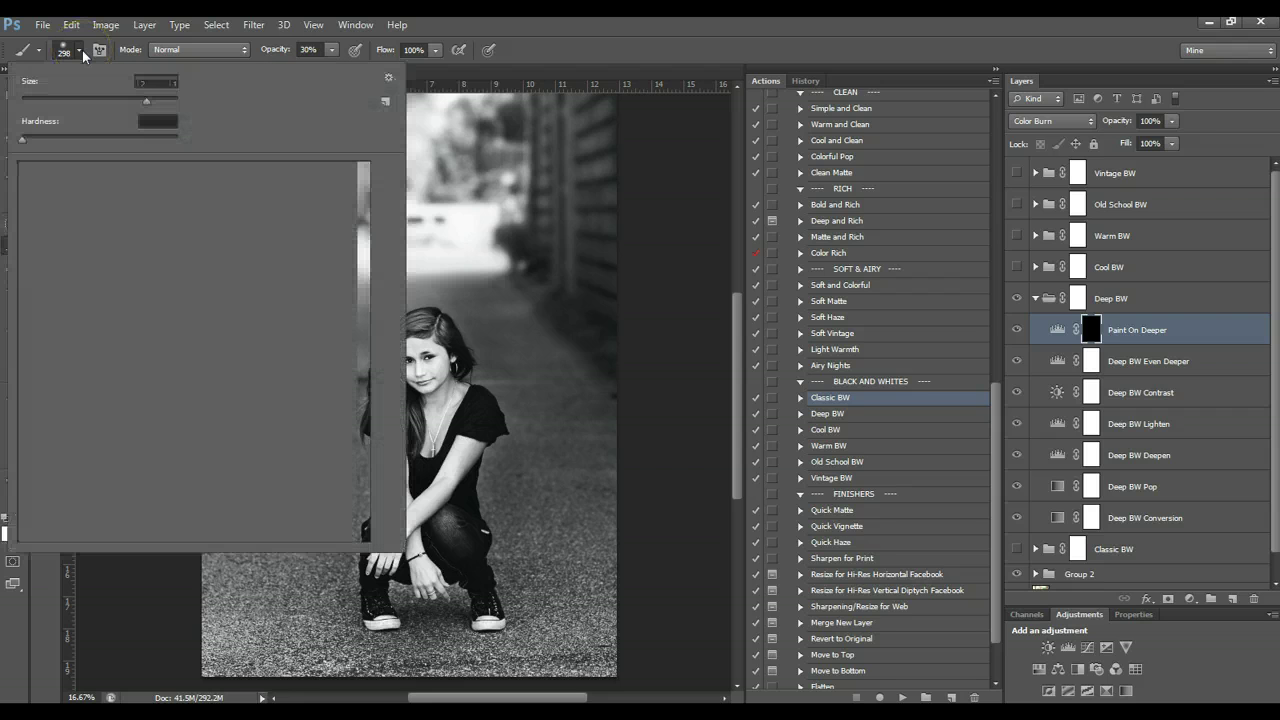
pyautogui.moveTo(146, 101); pyautogui.dragTo(163, 100)
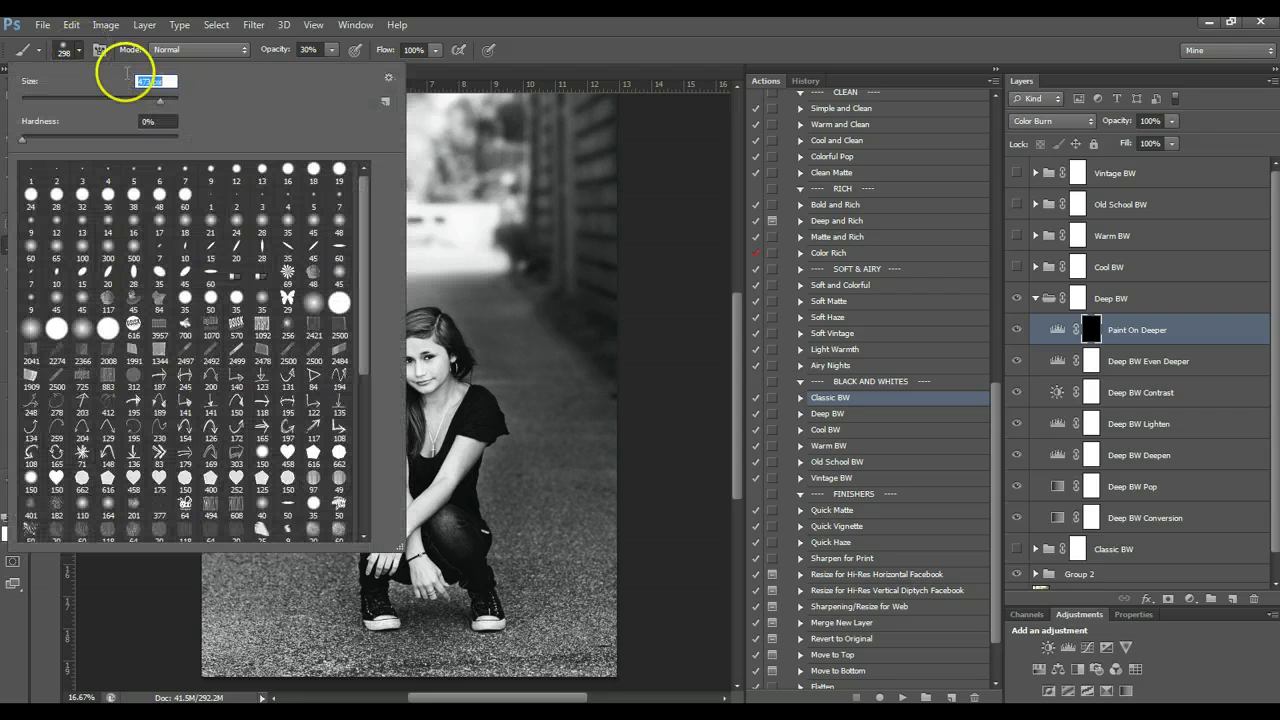
pyautogui.click(63, 47)
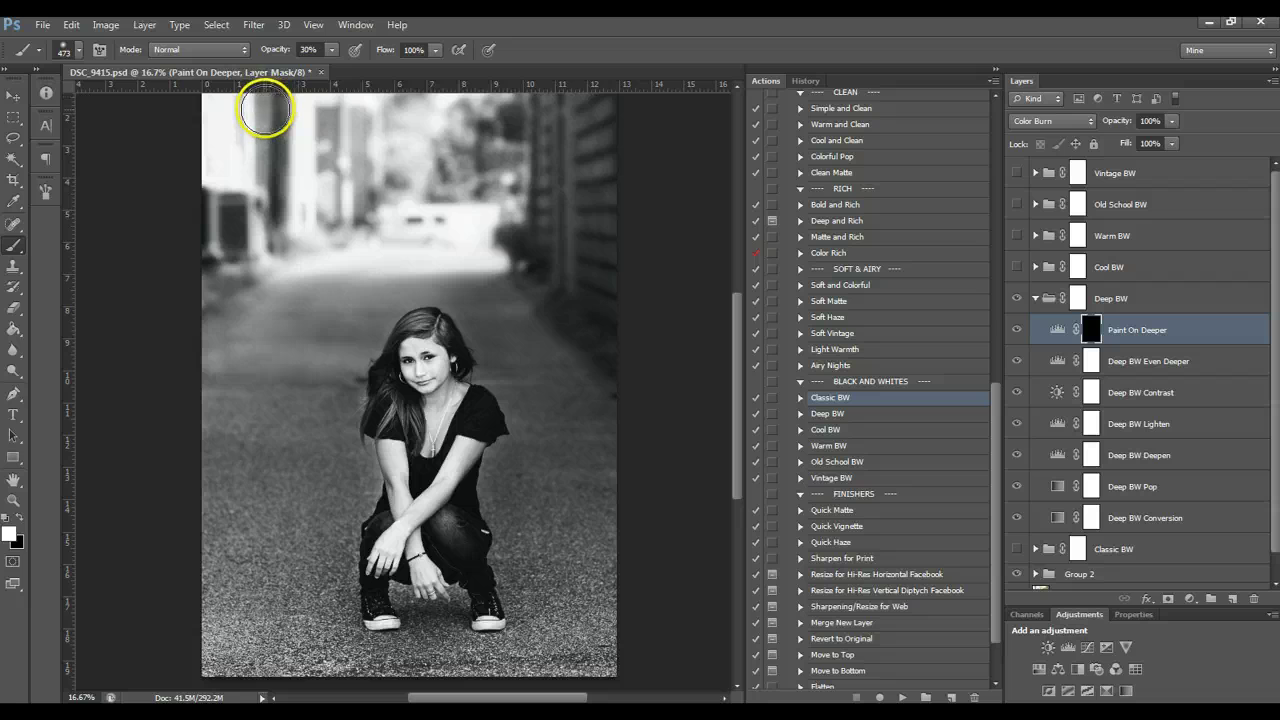
pyautogui.moveTo(226, 195); pyautogui.dragTo(234, 606)
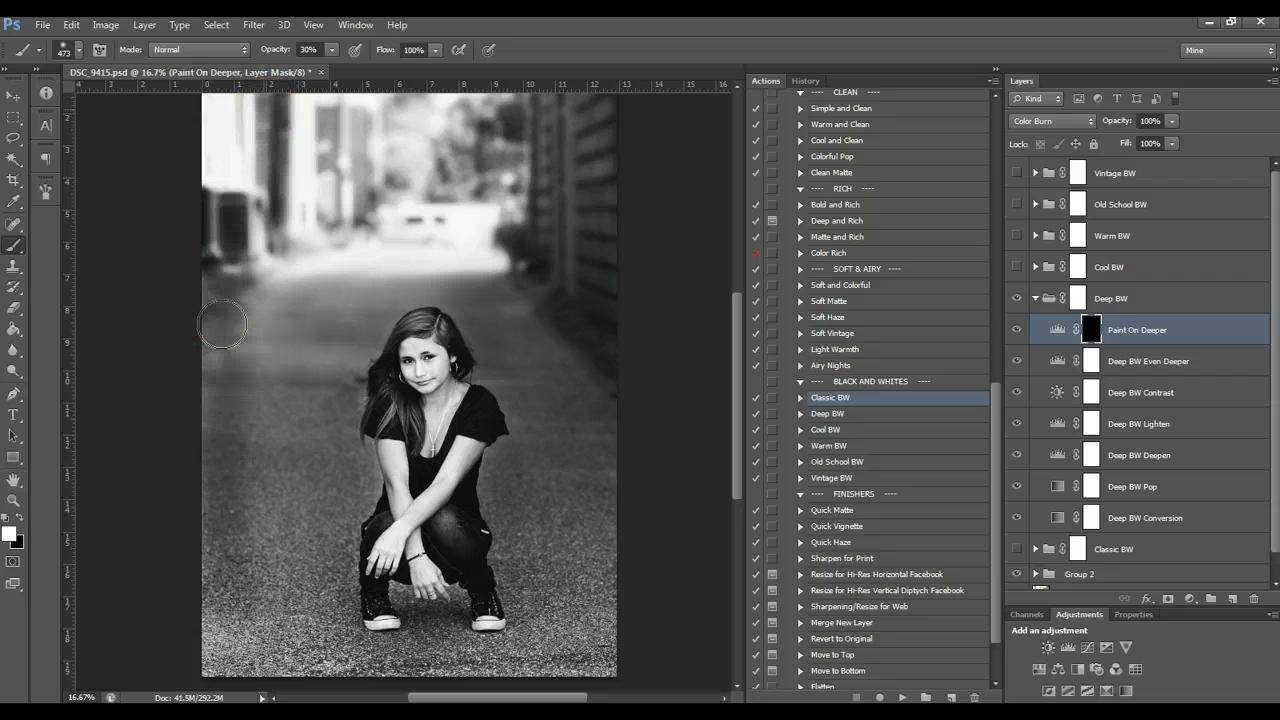
pyautogui.moveTo(222, 325)
pyautogui.mouseDown()
pyautogui.moveTo(265, 372)
pyautogui.moveTo(293, 584)
pyautogui.moveTo(287, 406)
pyautogui.moveTo(334, 418)
pyautogui.moveTo(358, 470)
pyautogui.moveTo(300, 655)
pyautogui.moveTo(268, 340)
pyautogui.moveTo(323, 392)
pyautogui.moveTo(336, 331)
pyautogui.moveTo(370, 328)
pyautogui.moveTo(296, 291)
pyautogui.moveTo(386, 213)
pyautogui.moveTo(370, 245)
pyautogui.moveTo(464, 249)
pyautogui.moveTo(398, 236)
pyautogui.moveTo(310, 162)
pyautogui.moveTo(381, 100)
pyautogui.moveTo(579, 133)
pyautogui.moveTo(579, 227)
pyautogui.moveTo(532, 300)
pyautogui.moveTo(485, 319)
pyautogui.moveTo(518, 397)
pyautogui.moveTo(499, 387)
pyautogui.moveTo(548, 435)
pyautogui.moveTo(536, 427)
pyautogui.moveTo(502, 480)
pyautogui.moveTo(522, 534)
pyautogui.moveTo(556, 563)
pyautogui.moveTo(614, 554)
pyautogui.mouseUp()
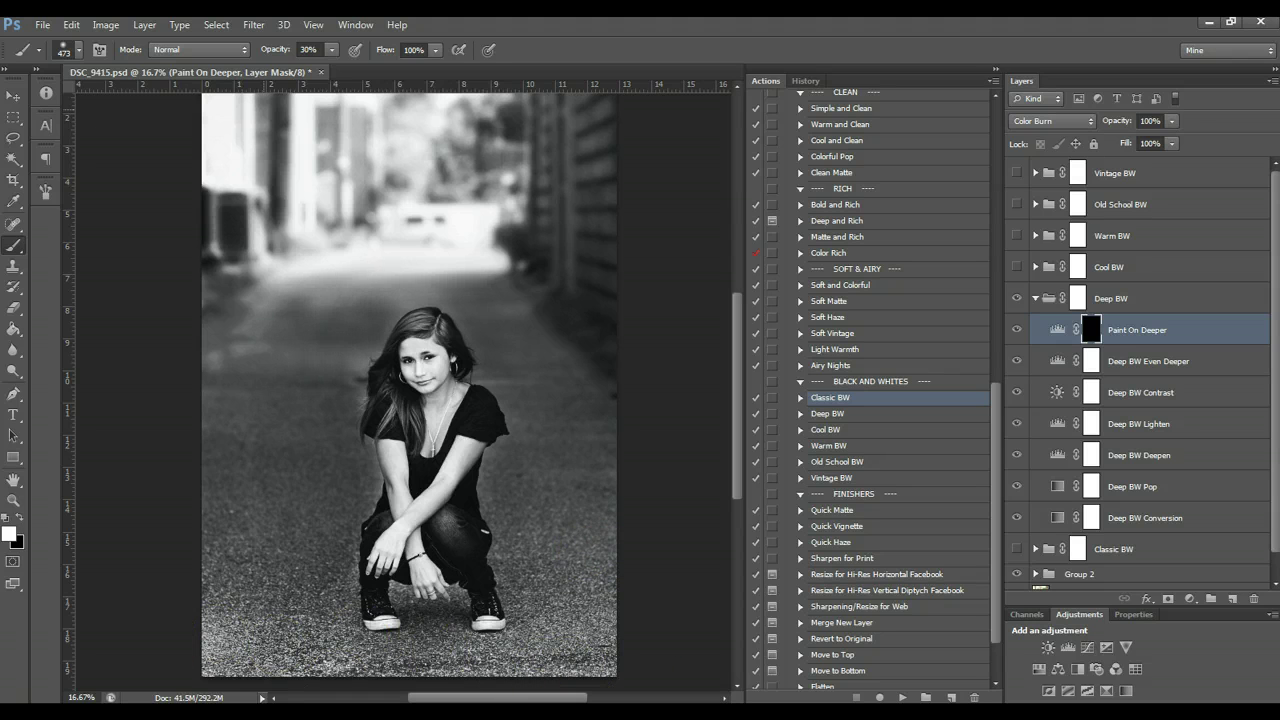
# Compare the painted darkening off and on, and show the difference between selecting the Paint On Deeper adjustment and its mask
pyautogui.click(1017, 331)
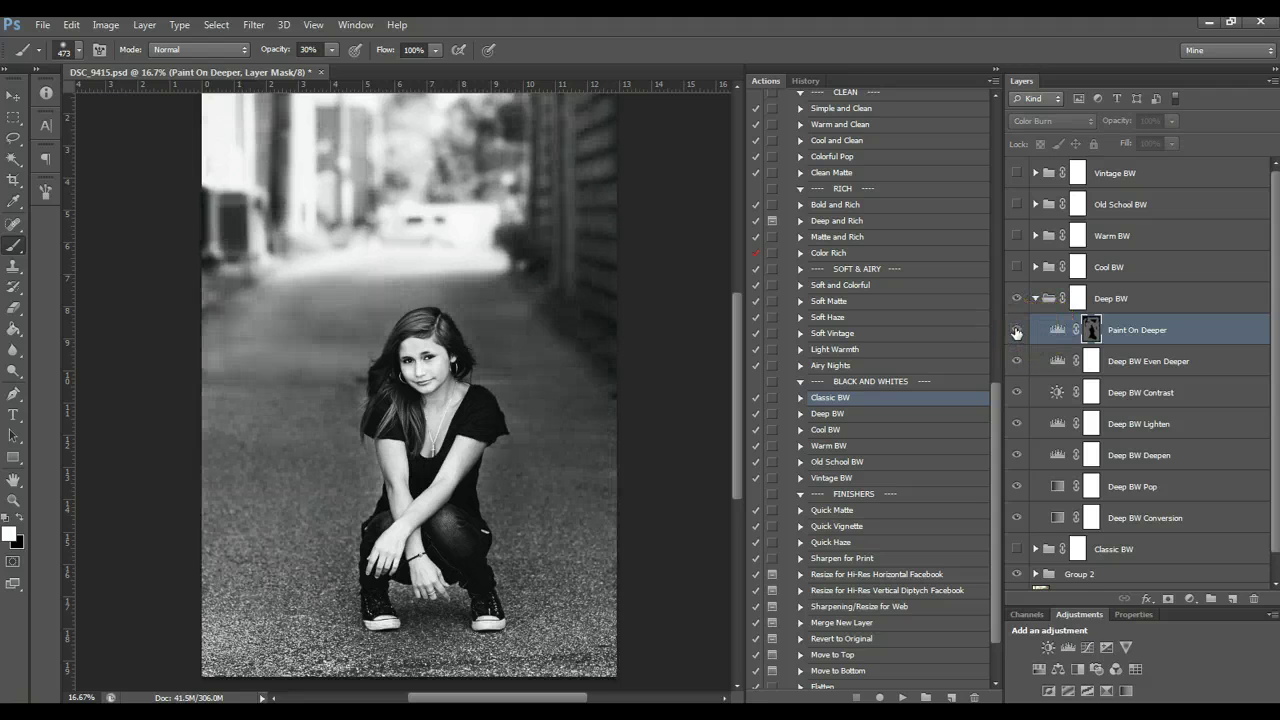
pyautogui.click(1017, 331)
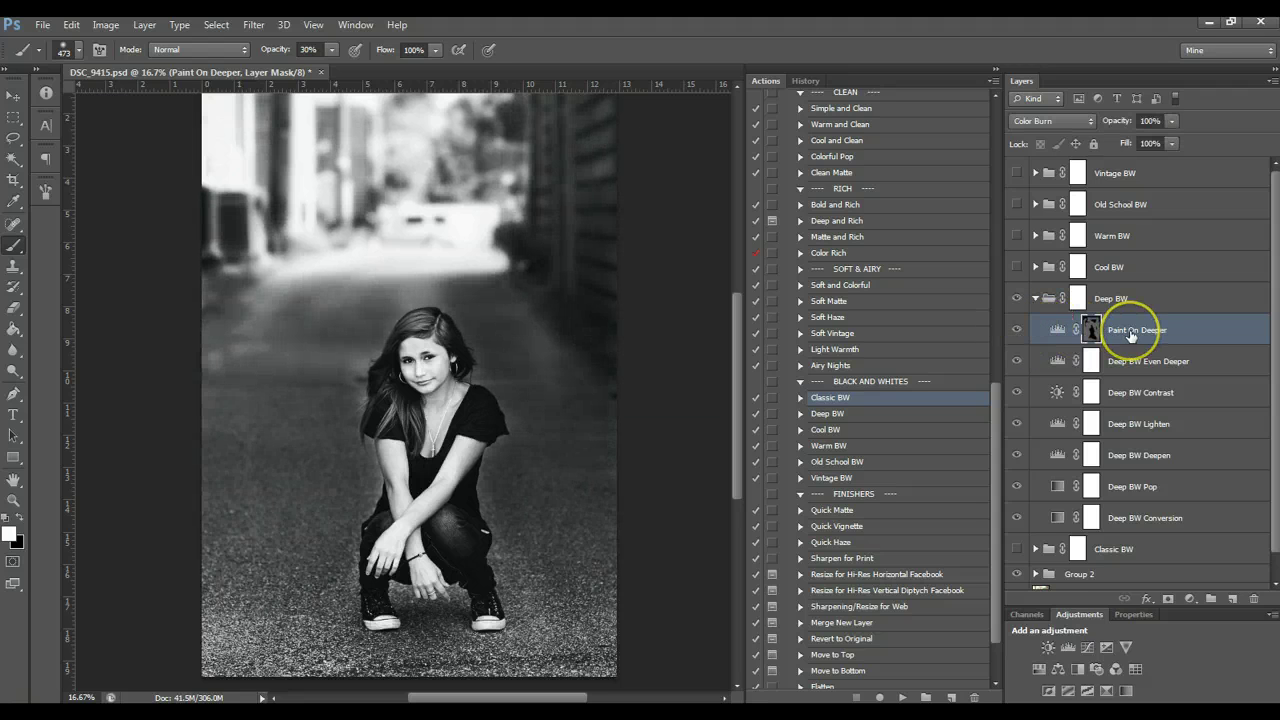
pyautogui.click(1062, 330)
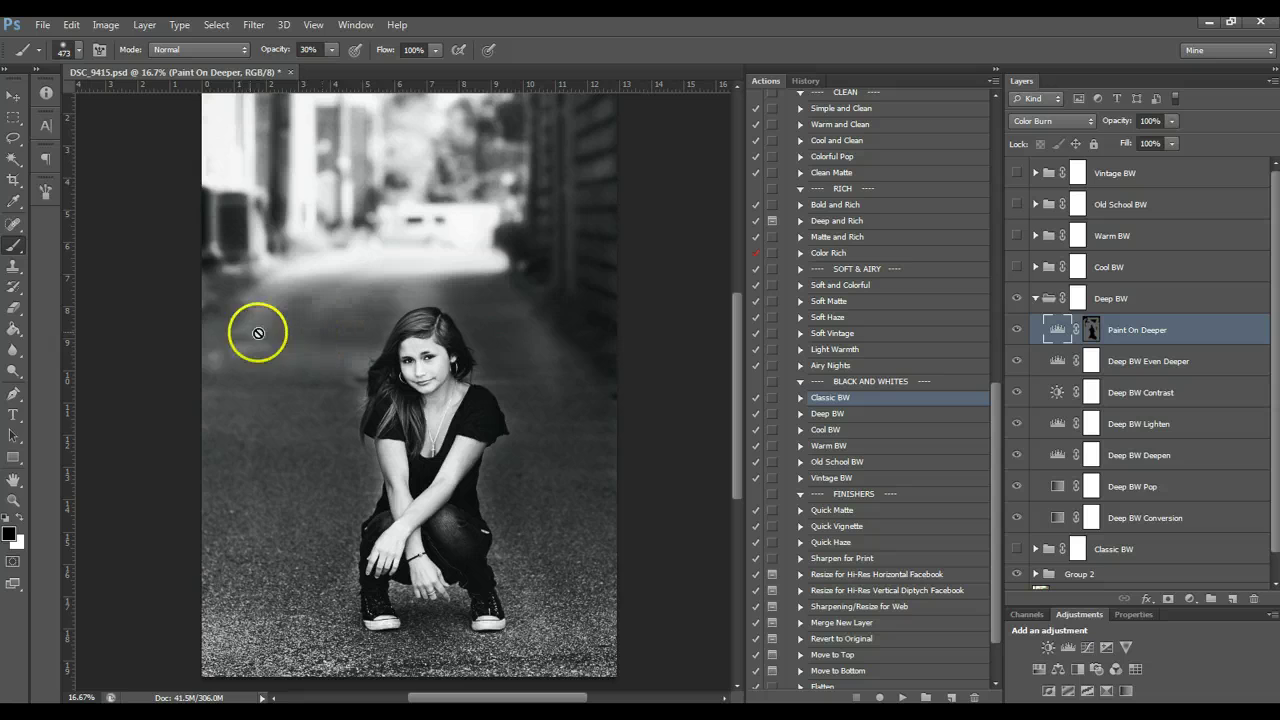
pyautogui.click(1090, 330)
pyautogui.press('x')
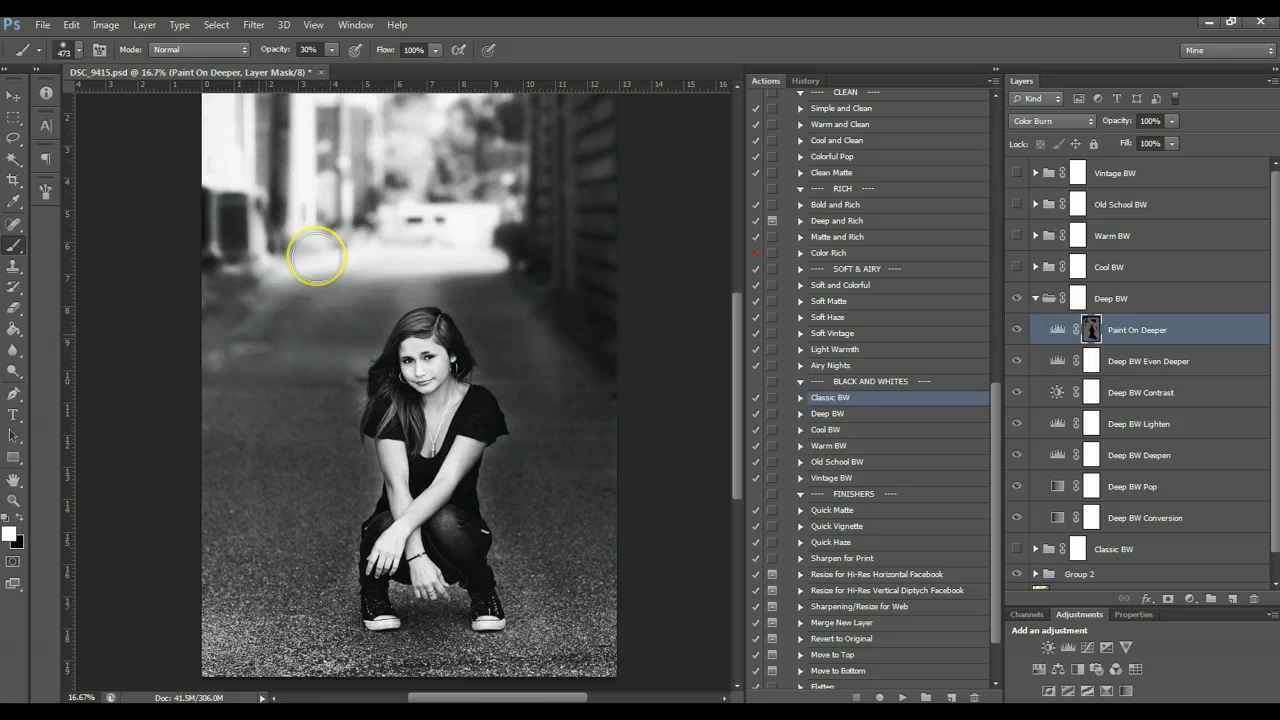
# Hide the Paint On Deeper layer, and collapse and hide the Deep BW group
pyautogui.click(1016, 330)
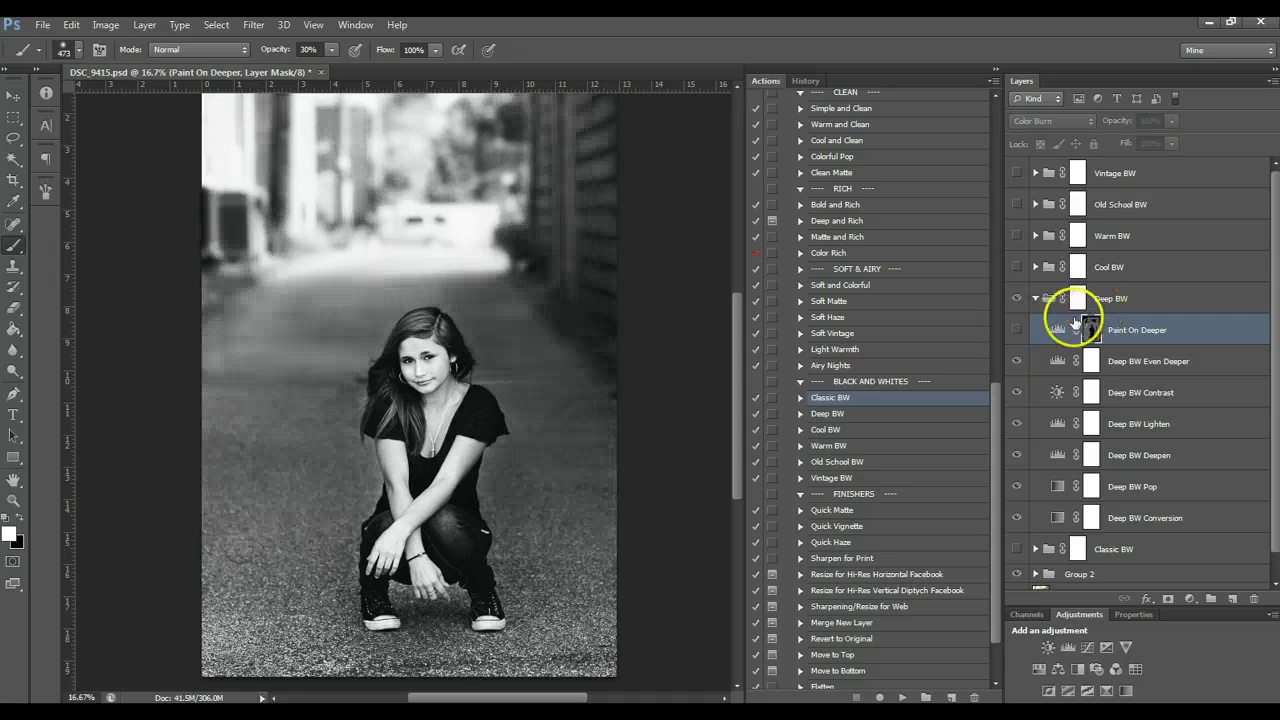
pyautogui.click(1038, 299)
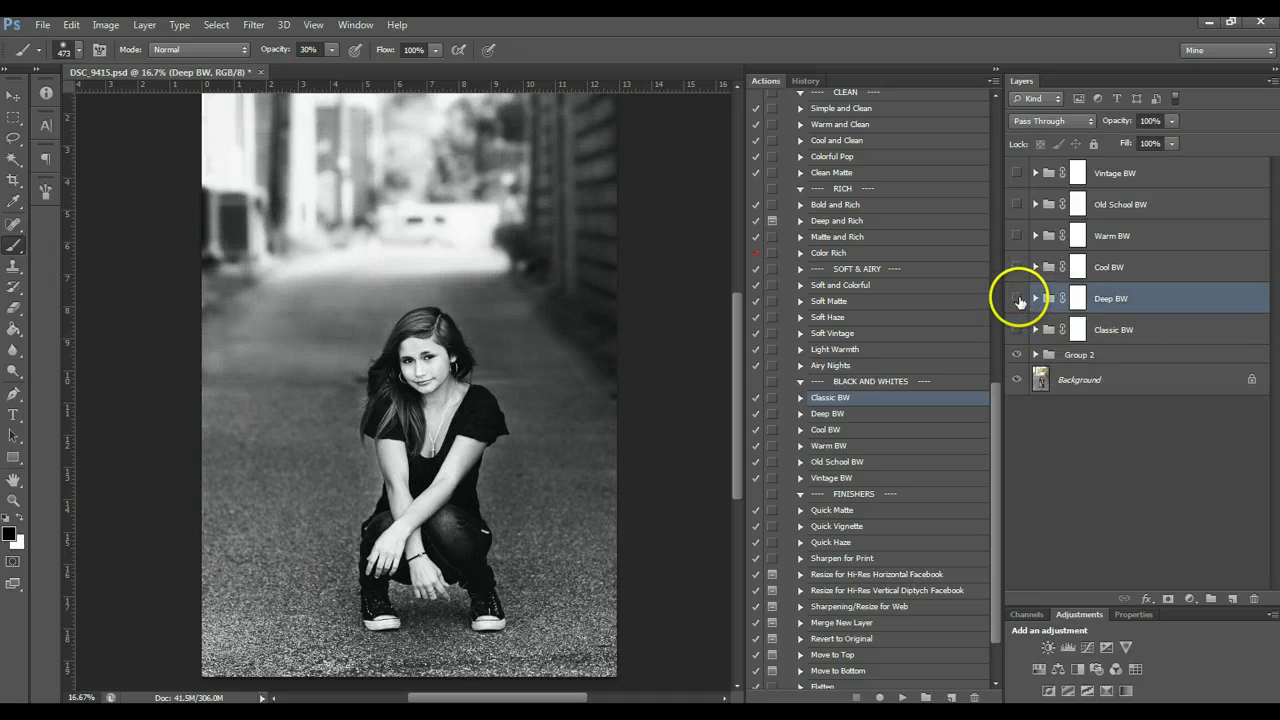
pyautogui.click(1016, 295)
# Show and expand the Cool BW group, and compare the photo with its Cool BW Tone layer off and on
pyautogui.click(1016, 268)
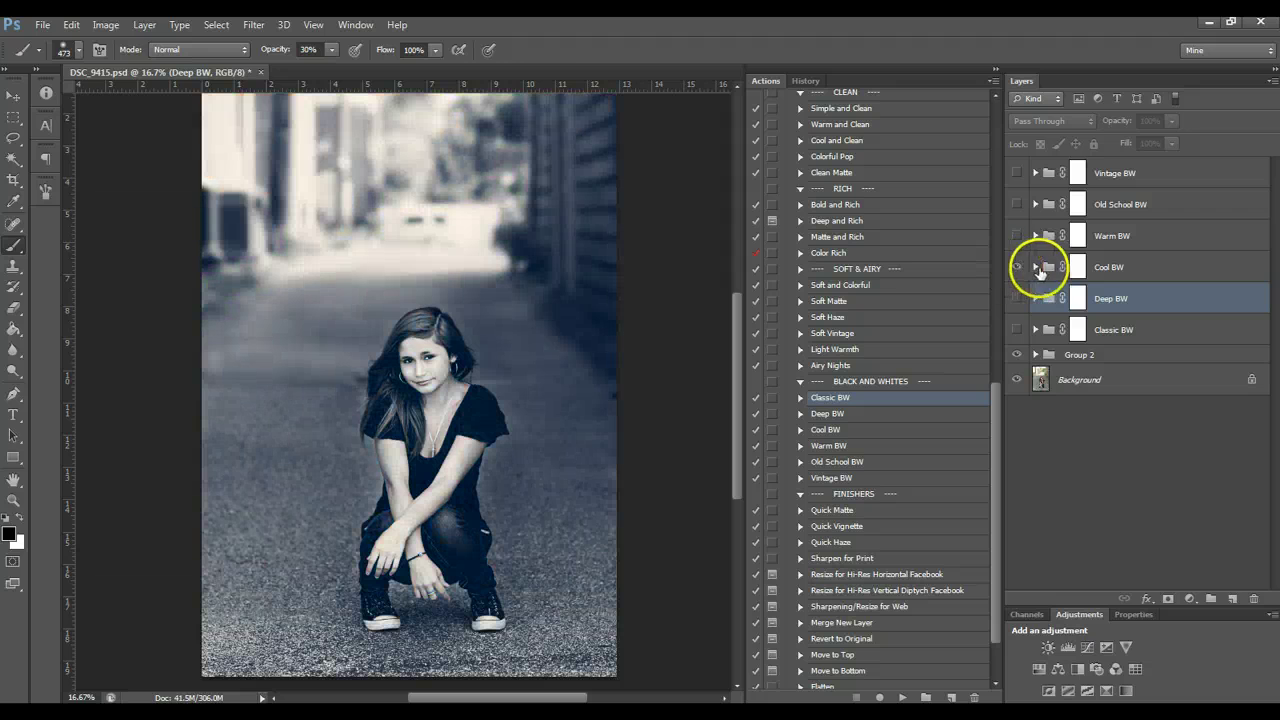
pyautogui.click(1035, 267)
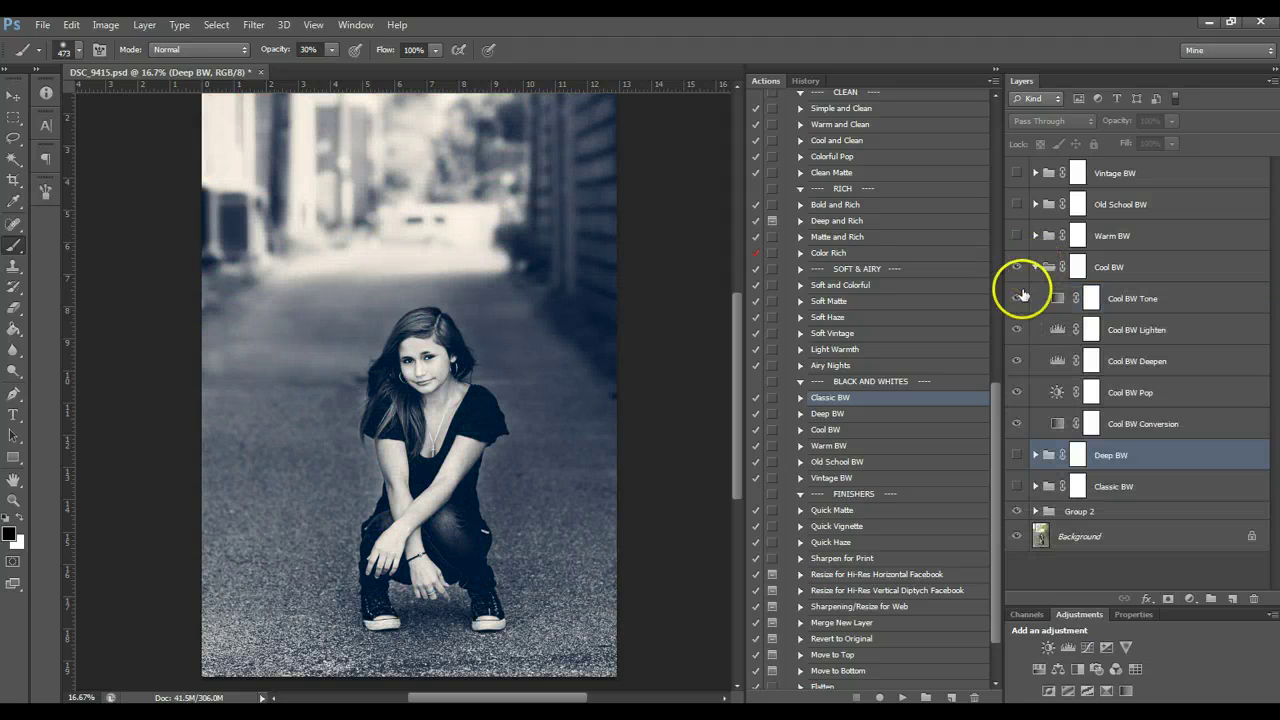
pyautogui.click(1017, 304)
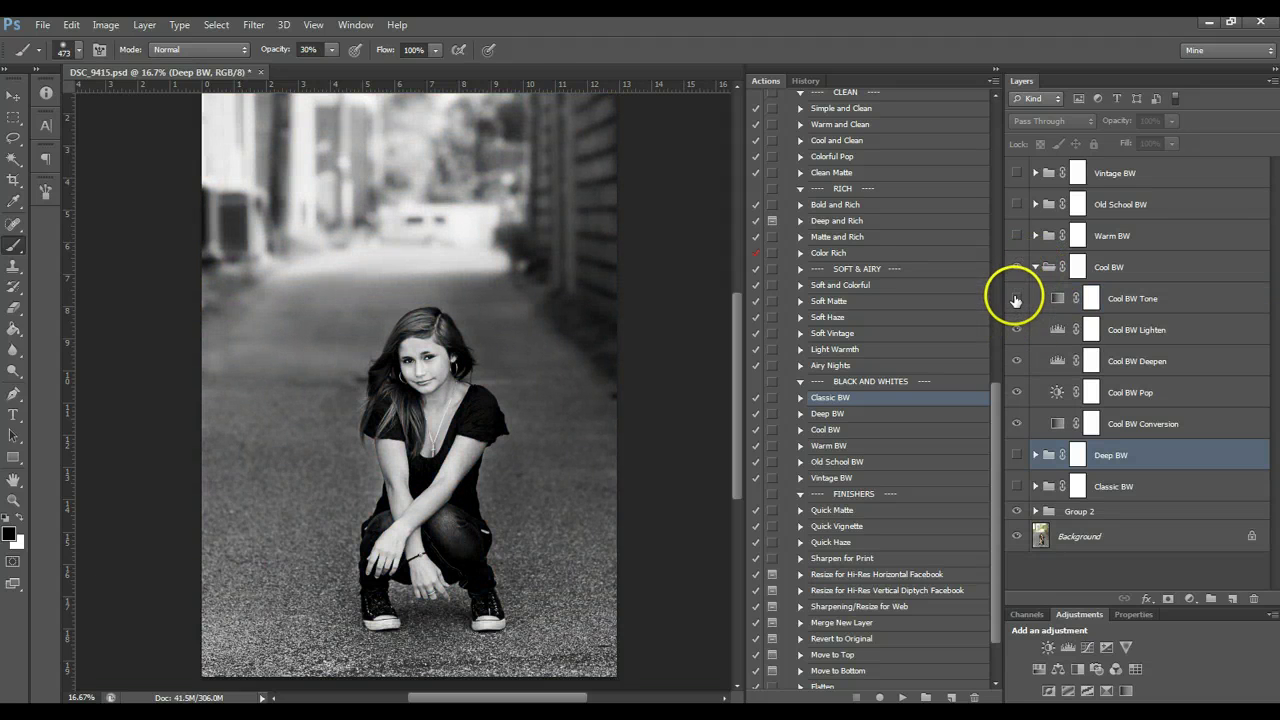
pyautogui.click(1016, 300)
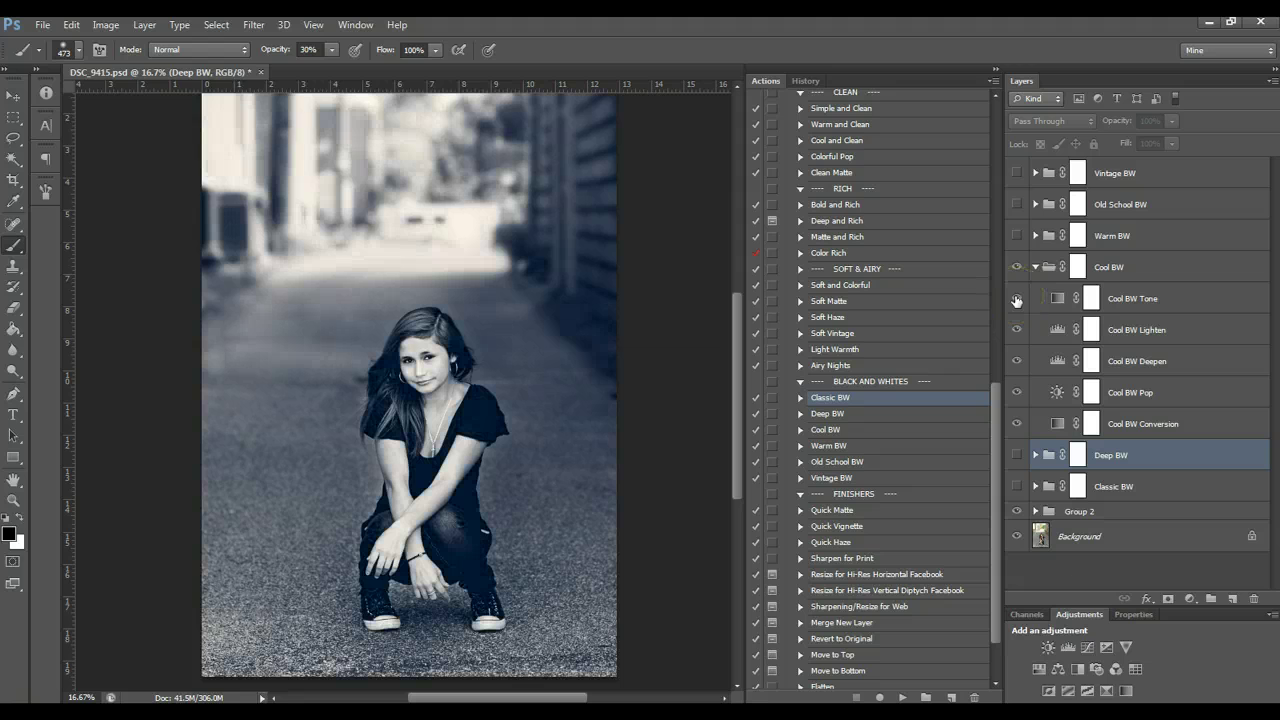
# Try lowering the Cool BW Tone layer's opacity to about 17%, and restore it to 100%
pyautogui.click(1153, 300)
pyautogui.click(1172, 120)
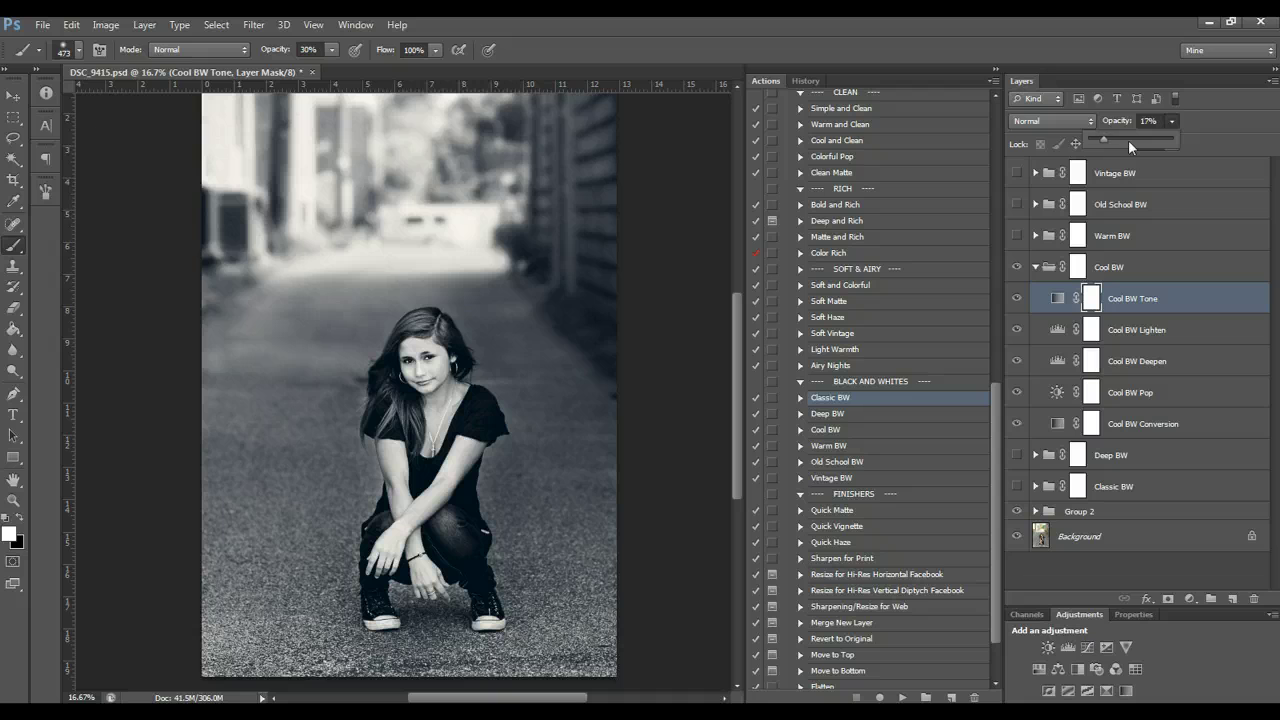
pyautogui.moveTo(1090, 139); pyautogui.dragTo(1172, 139)
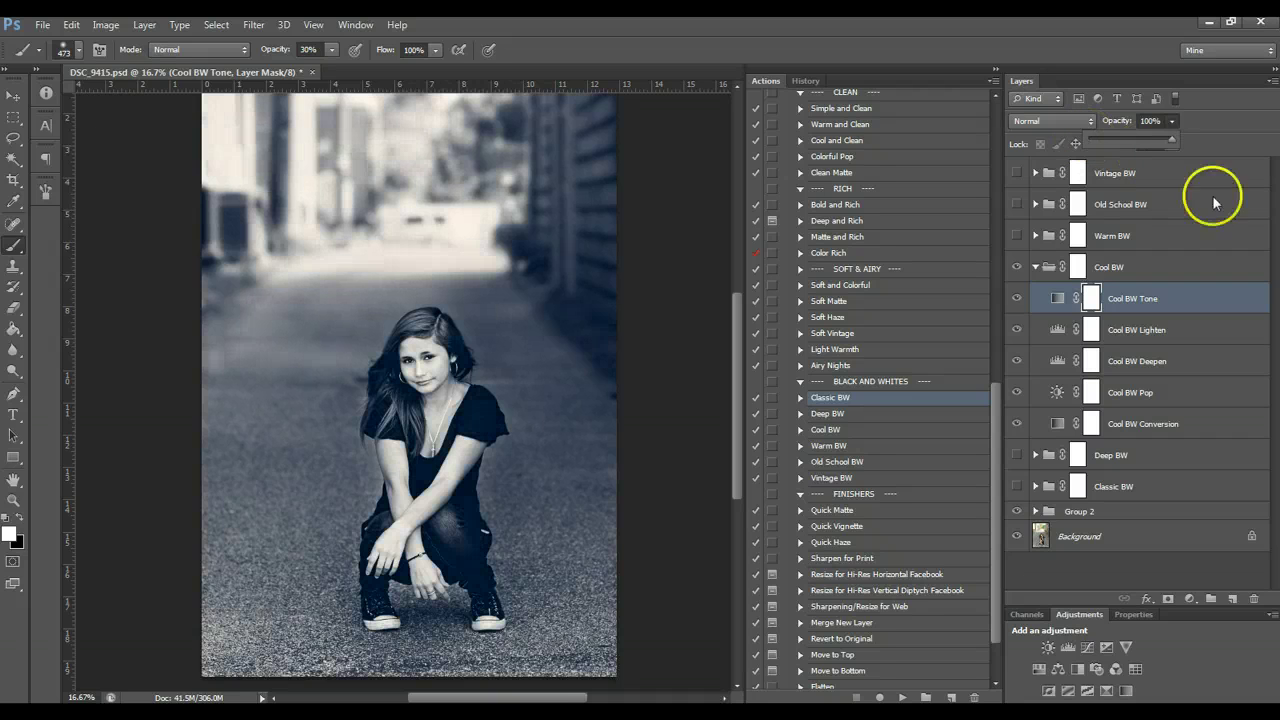
# Collapse the Cool BW group and hide it
pyautogui.click(1030, 267)
pyautogui.click(1034, 267)
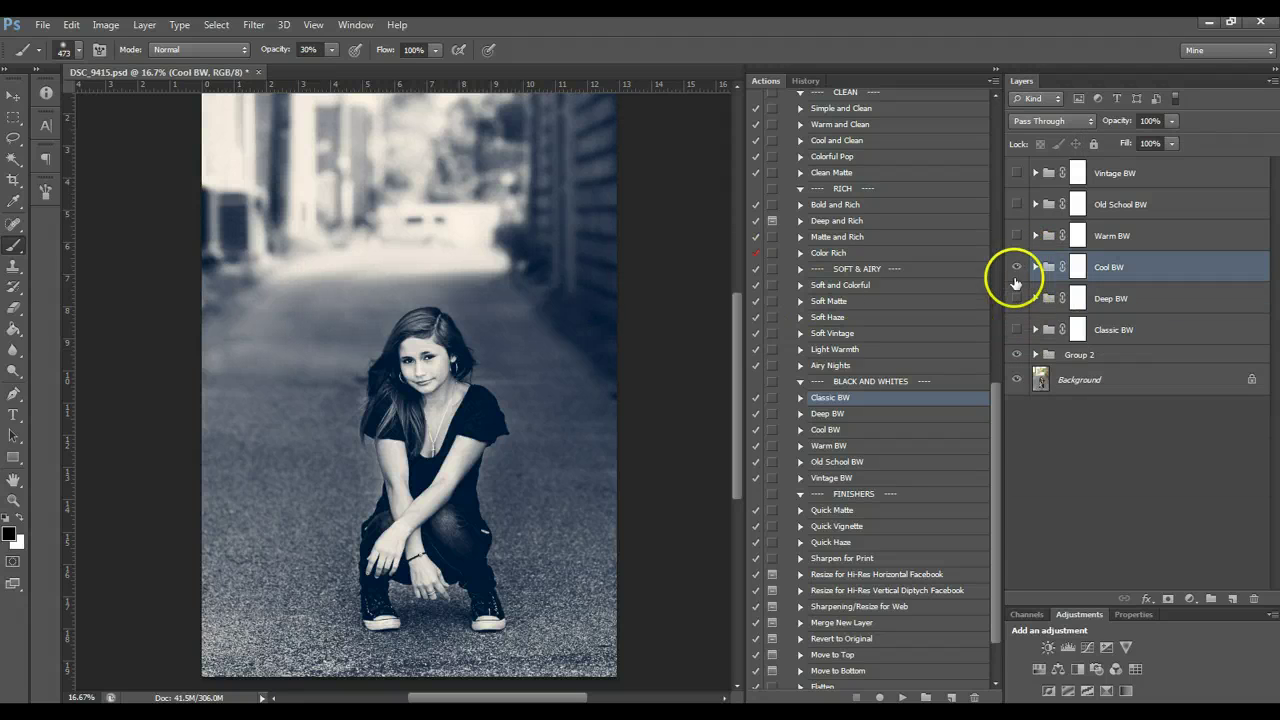
pyautogui.click(1018, 265)
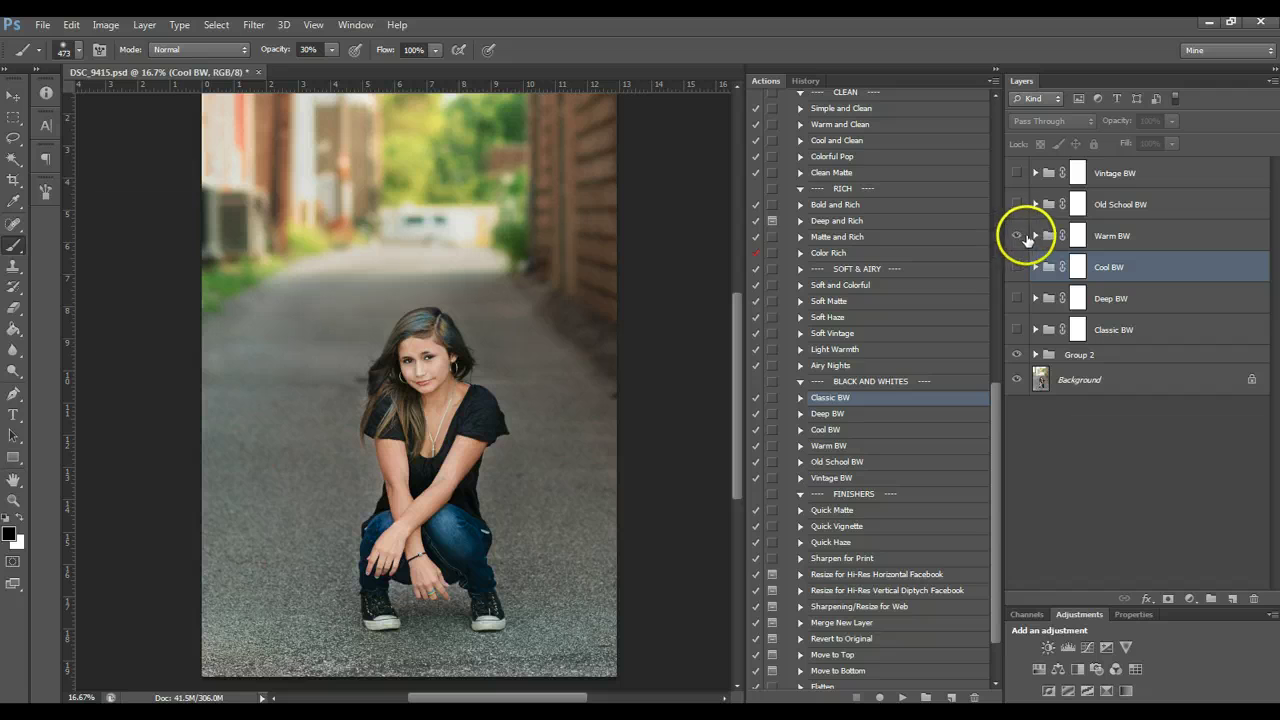
# Expand the Warm BW group and compare the photo with its Warm BW Cream Boost and Warm BW Warming layers off and on
pyautogui.click(1036, 236)
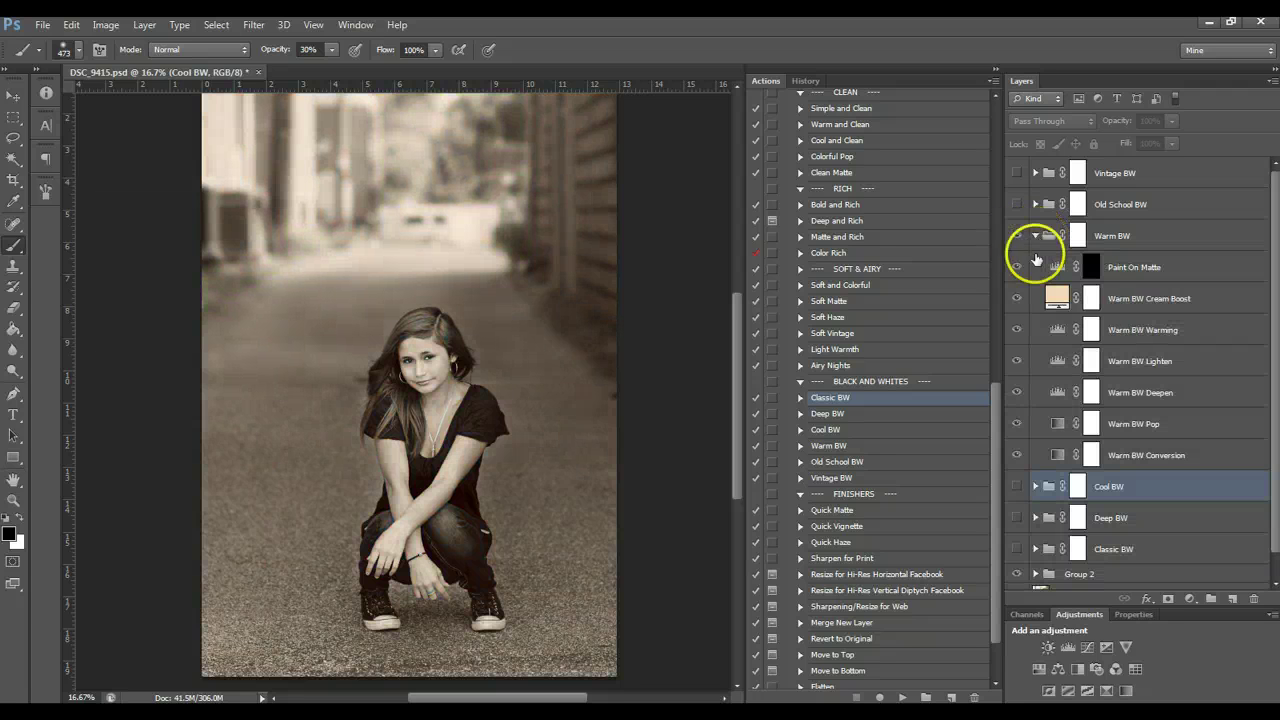
pyautogui.click(1170, 298)
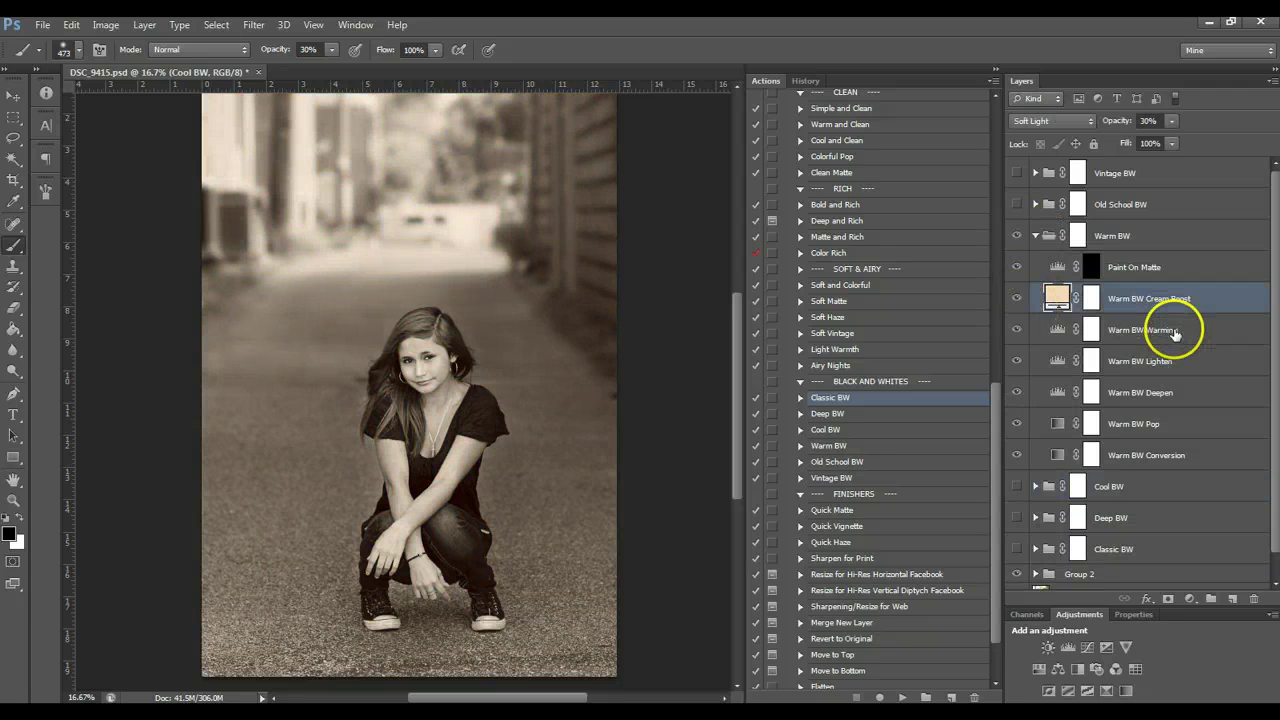
pyautogui.click(1178, 328)
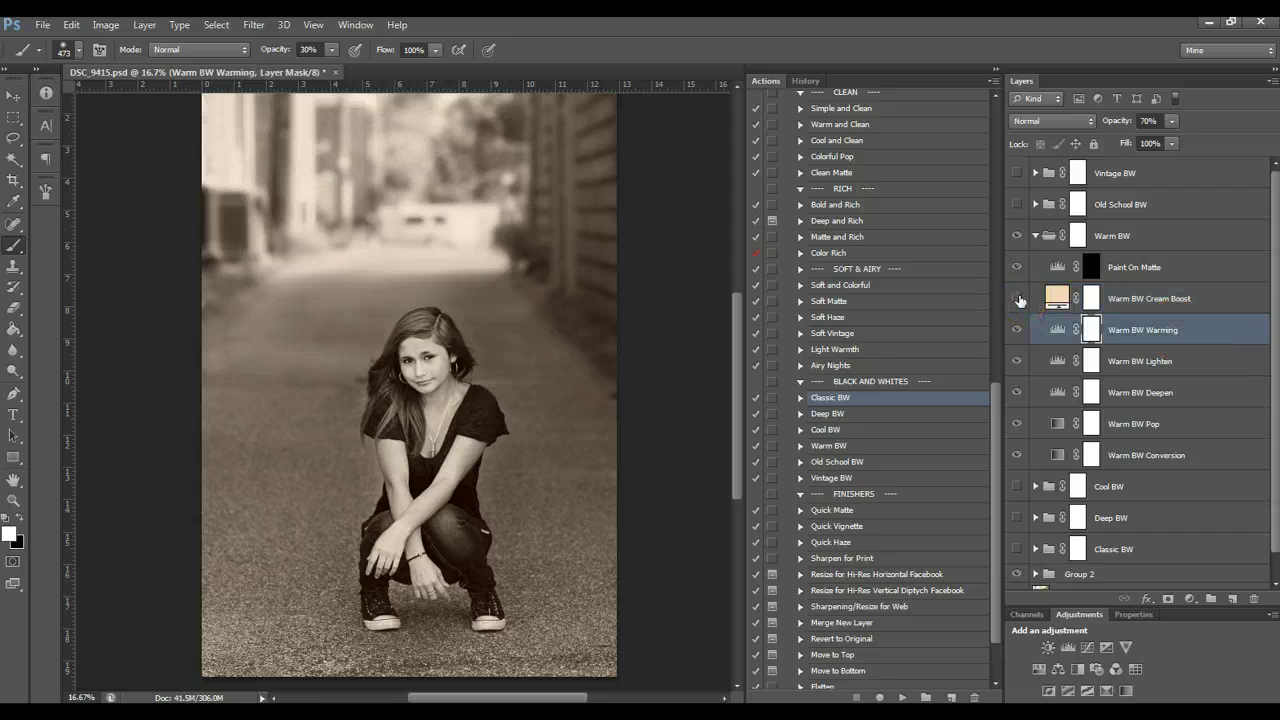
pyautogui.click(1019, 300)
pyautogui.click(1017, 329)
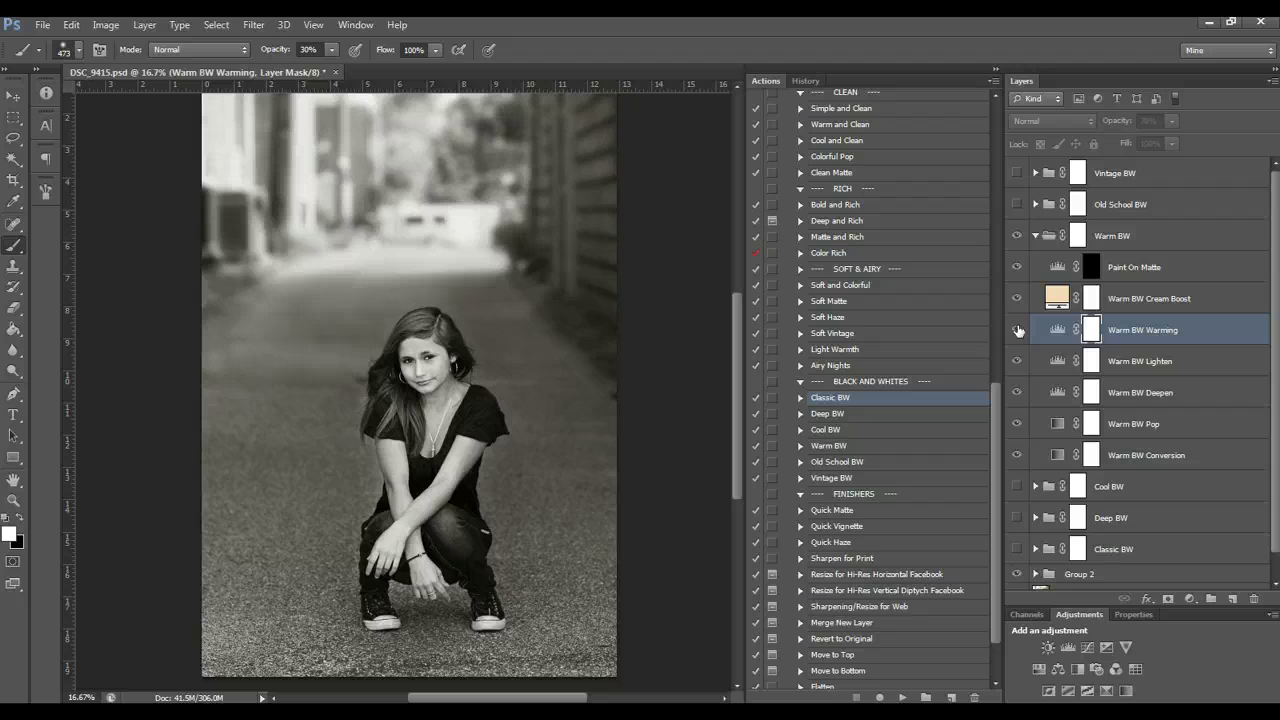
pyautogui.click(1018, 330)
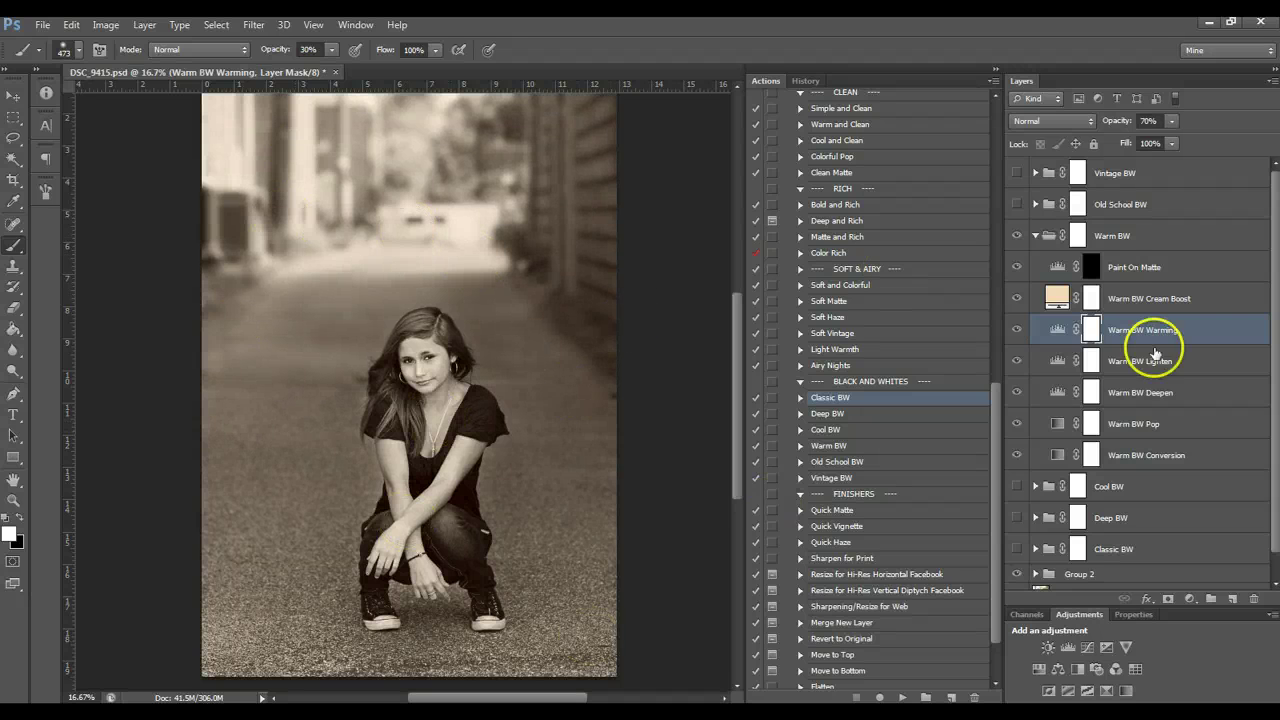
# Paint the matte effect onto the subject and alley through the Paint On Matte mask, using a white brush at 65% opacity
pyautogui.click(1091, 267)
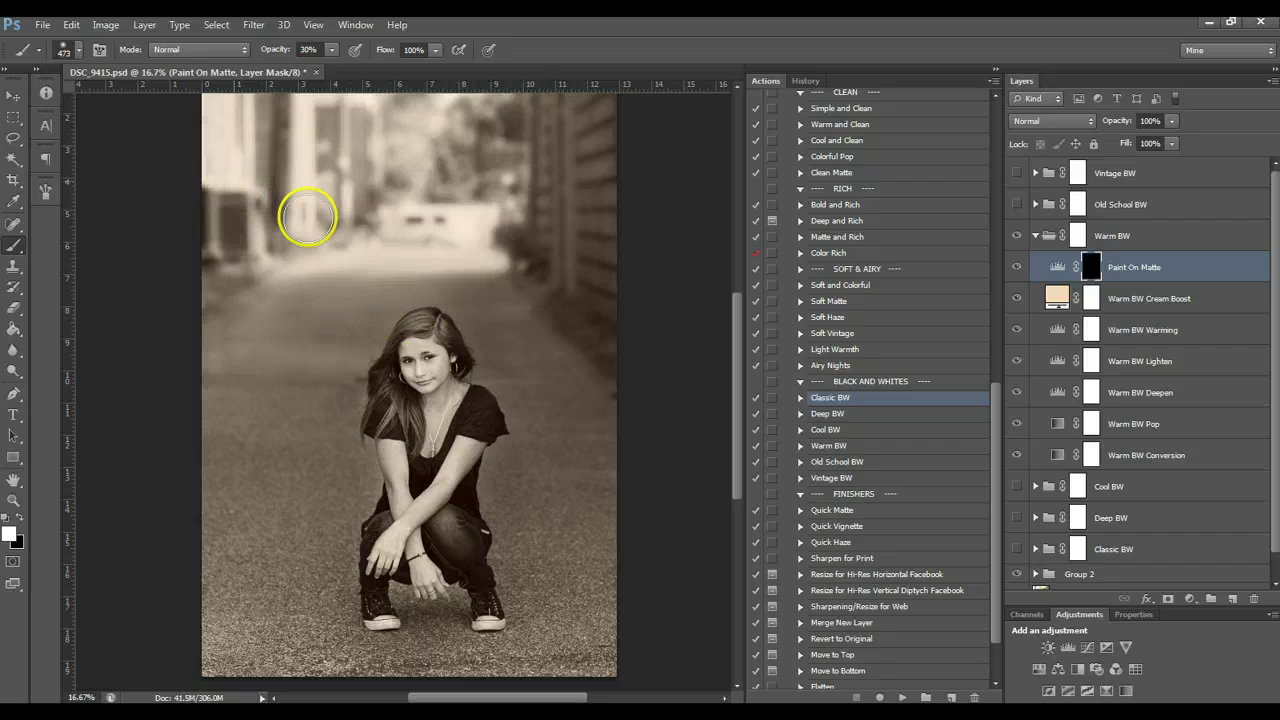
pyautogui.click(331, 49)
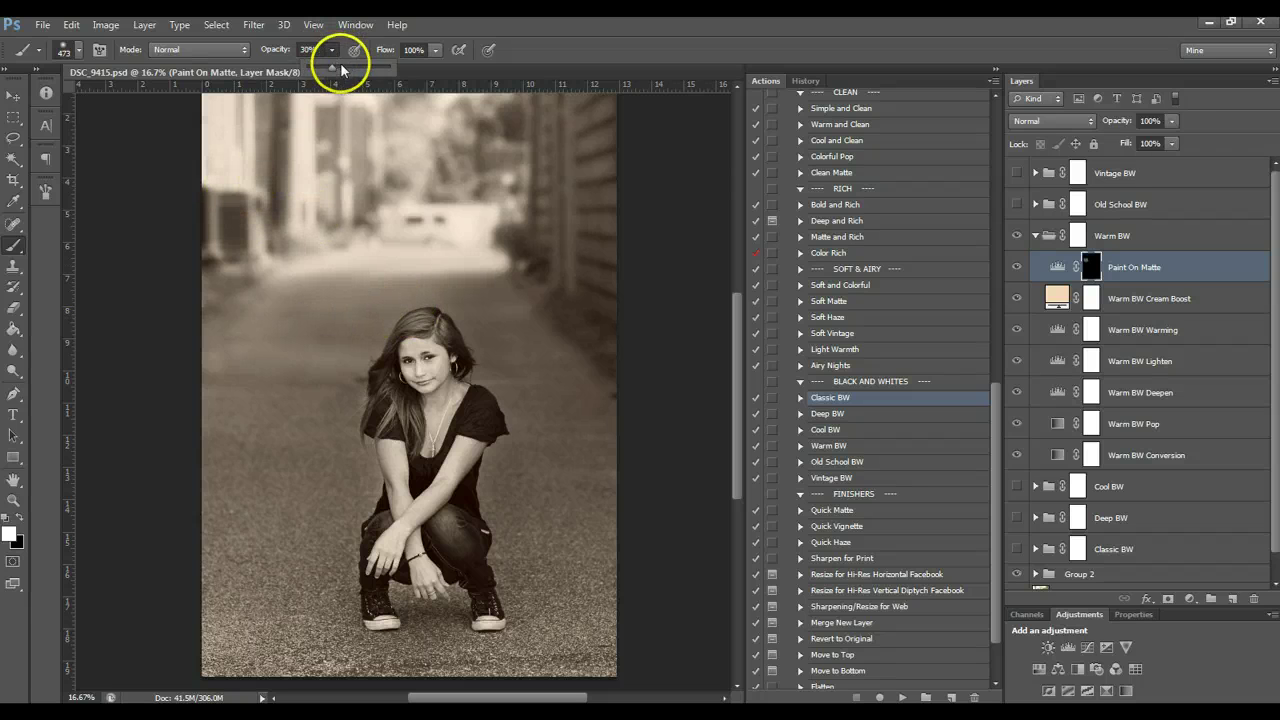
pyautogui.moveTo(337, 63); pyautogui.dragTo(358, 65)
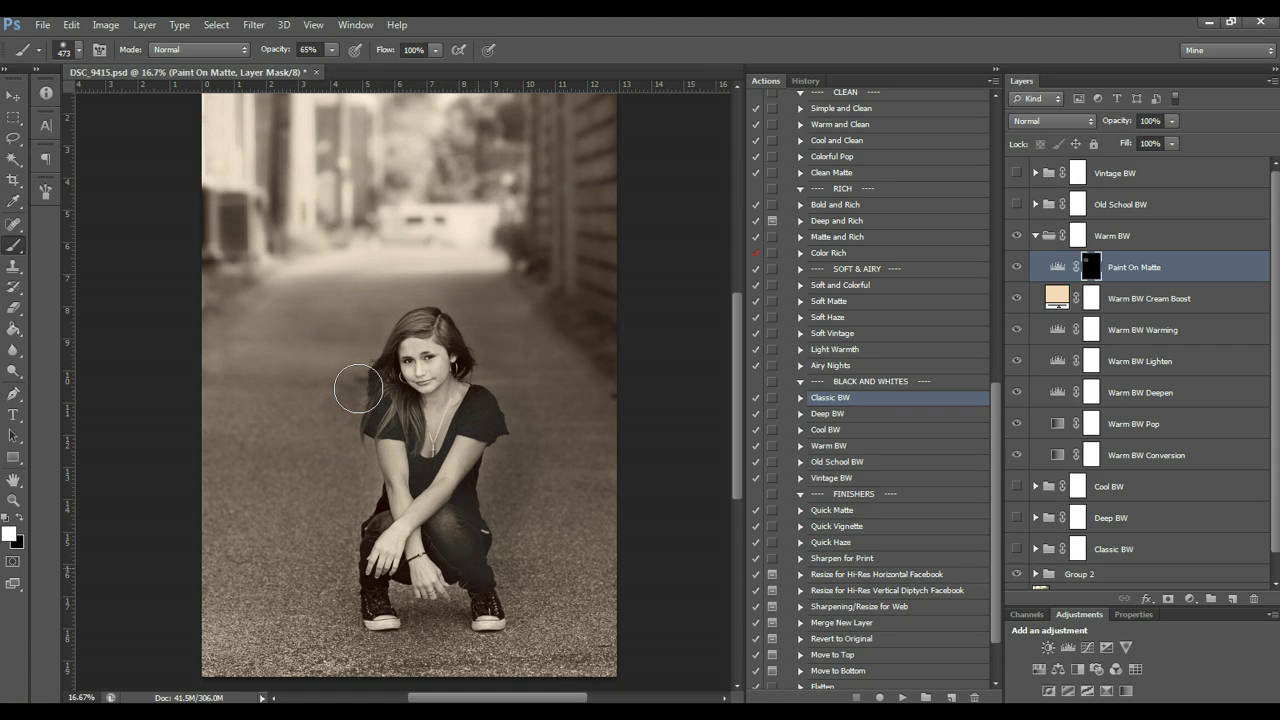
pyautogui.moveTo(380, 635)
pyautogui.mouseDown()
pyautogui.moveTo(349, 605)
pyautogui.moveTo(340, 570)
pyautogui.moveTo(366, 507)
pyautogui.moveTo(350, 399)
pyautogui.moveTo(371, 340)
pyautogui.moveTo(386, 314)
pyautogui.moveTo(432, 303)
pyautogui.moveTo(491, 374)
pyautogui.moveTo(522, 337)
pyautogui.moveTo(453, 293)
pyautogui.moveTo(377, 316)
pyautogui.moveTo(508, 300)
pyautogui.moveTo(541, 427)
pyautogui.moveTo(607, 349)
pyautogui.moveTo(536, 155)
pyautogui.moveTo(545, 247)
pyautogui.moveTo(542, 191)
pyautogui.moveTo(586, 128)
pyautogui.moveTo(616, 303)
pyautogui.moveTo(622, 287)
pyautogui.moveTo(572, 109)
pyautogui.moveTo(479, 214)
pyautogui.mouseUp()
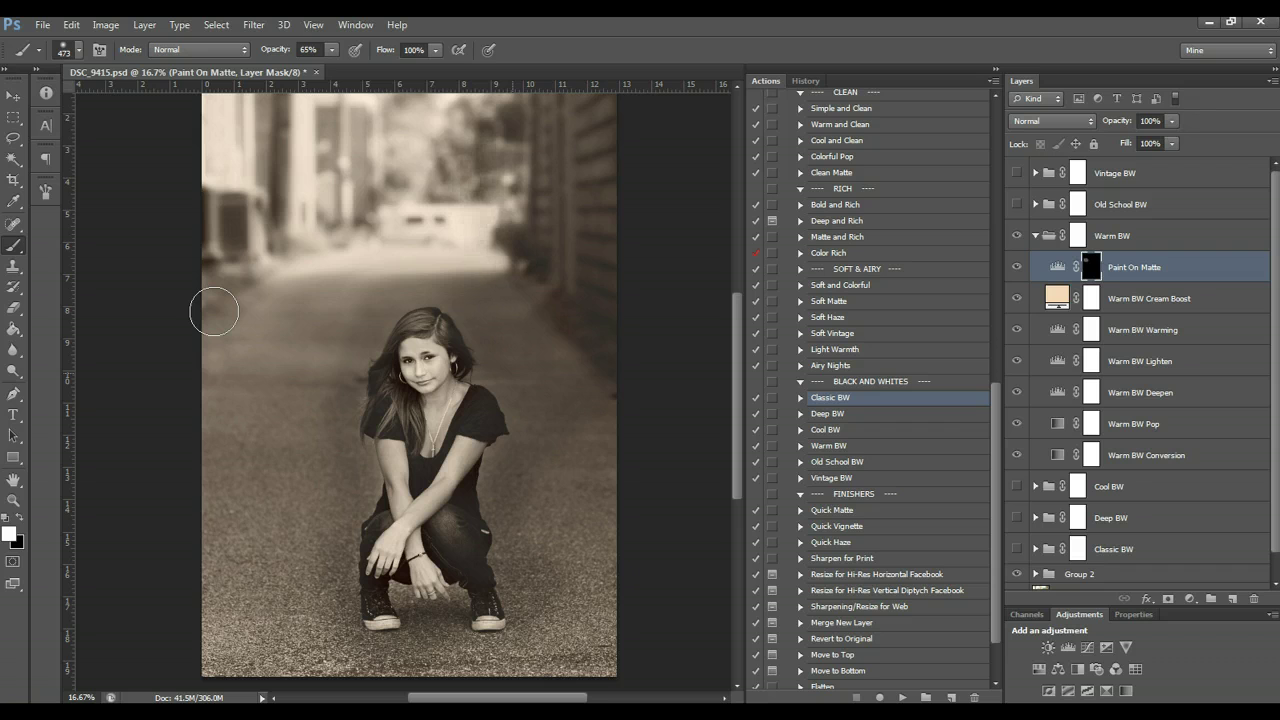
# Compare the photo with the Paint On Matte layer off and on, and lower the layer's opacity to 77%
pyautogui.click(1017, 268)
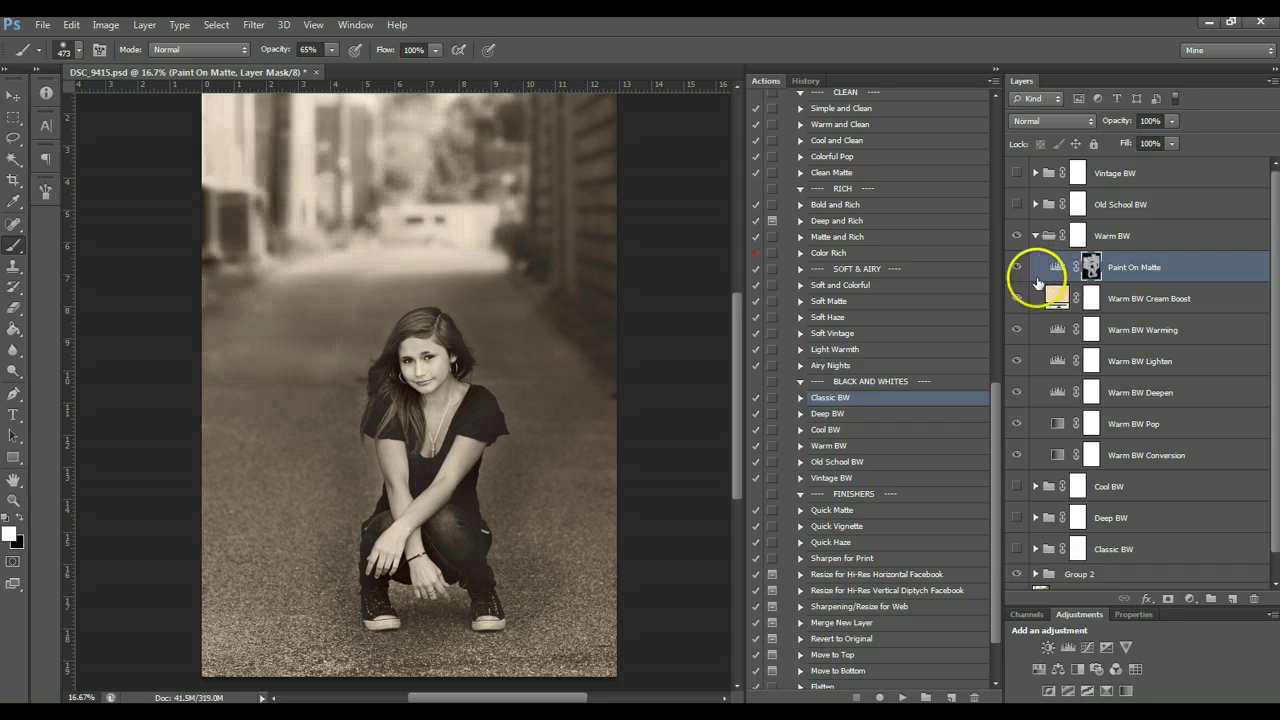
pyautogui.click(1017, 268)
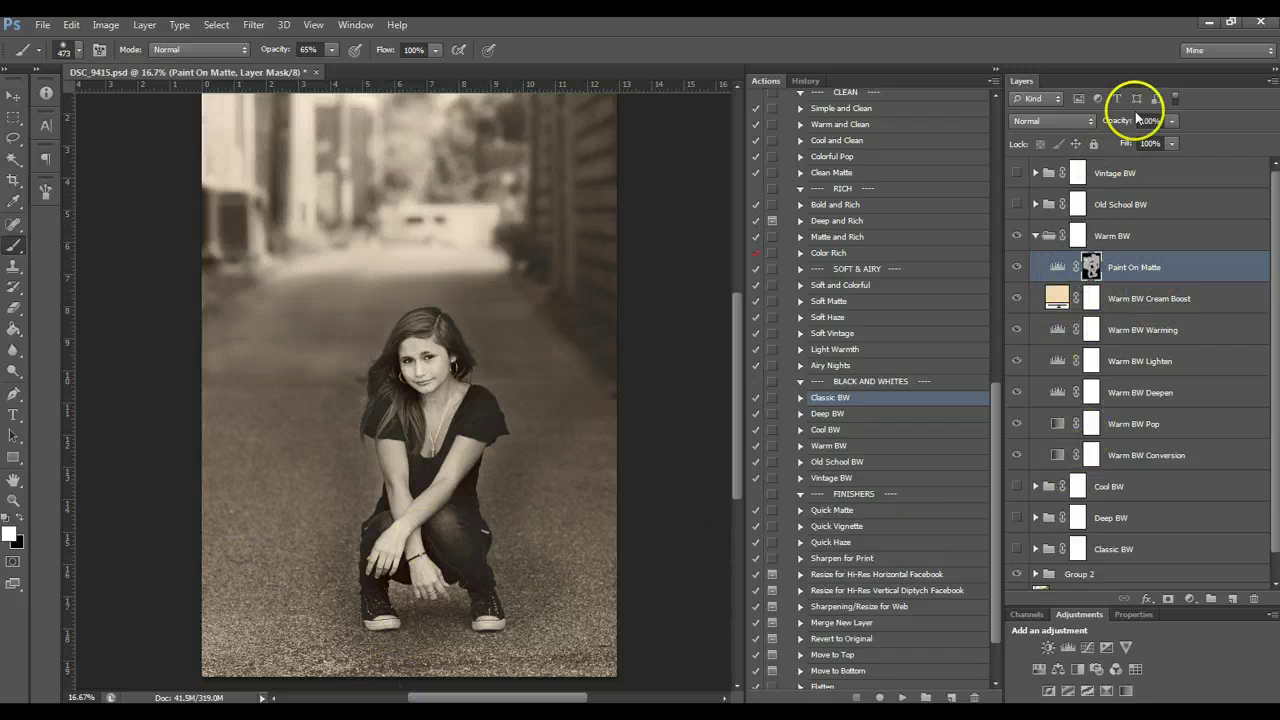
pyautogui.moveTo(1171, 121); pyautogui.dragTo(1153, 142)
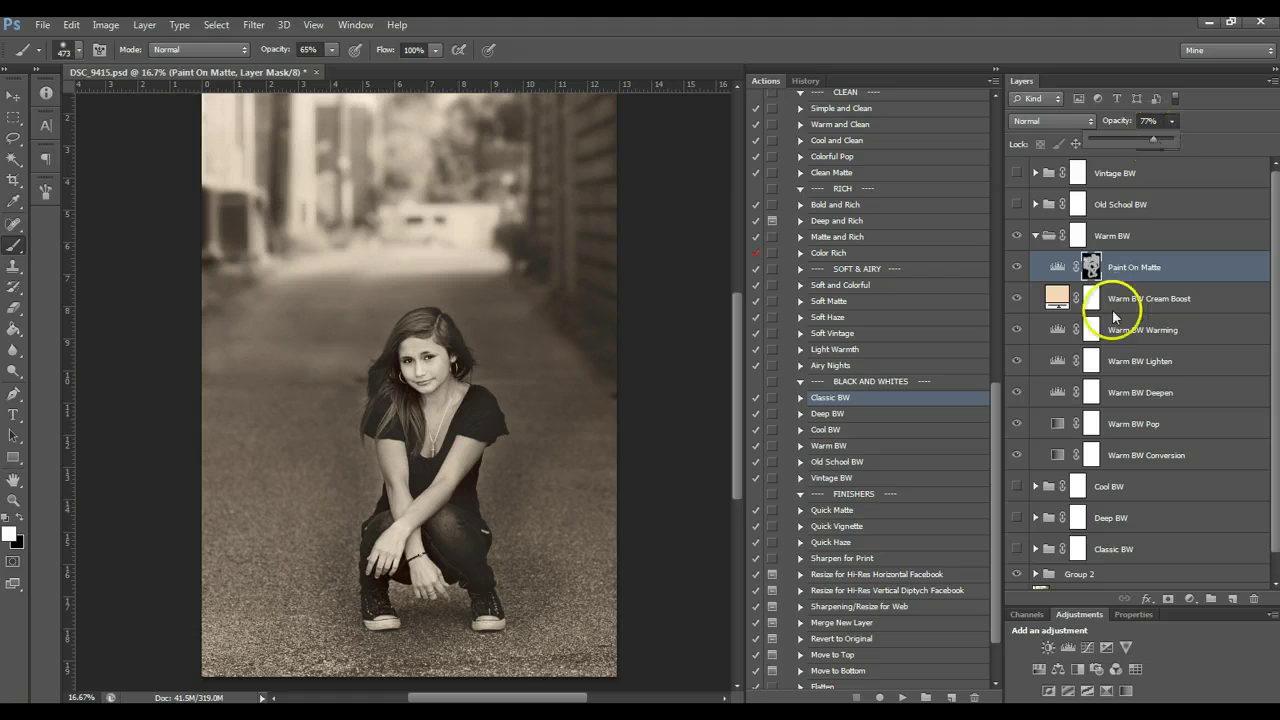
# Hide the Warm BW Conversion layer to leave a color version, and compare the photo with the Warm BW group off and on
pyautogui.click(1020, 458)
pyautogui.click(1019, 456)
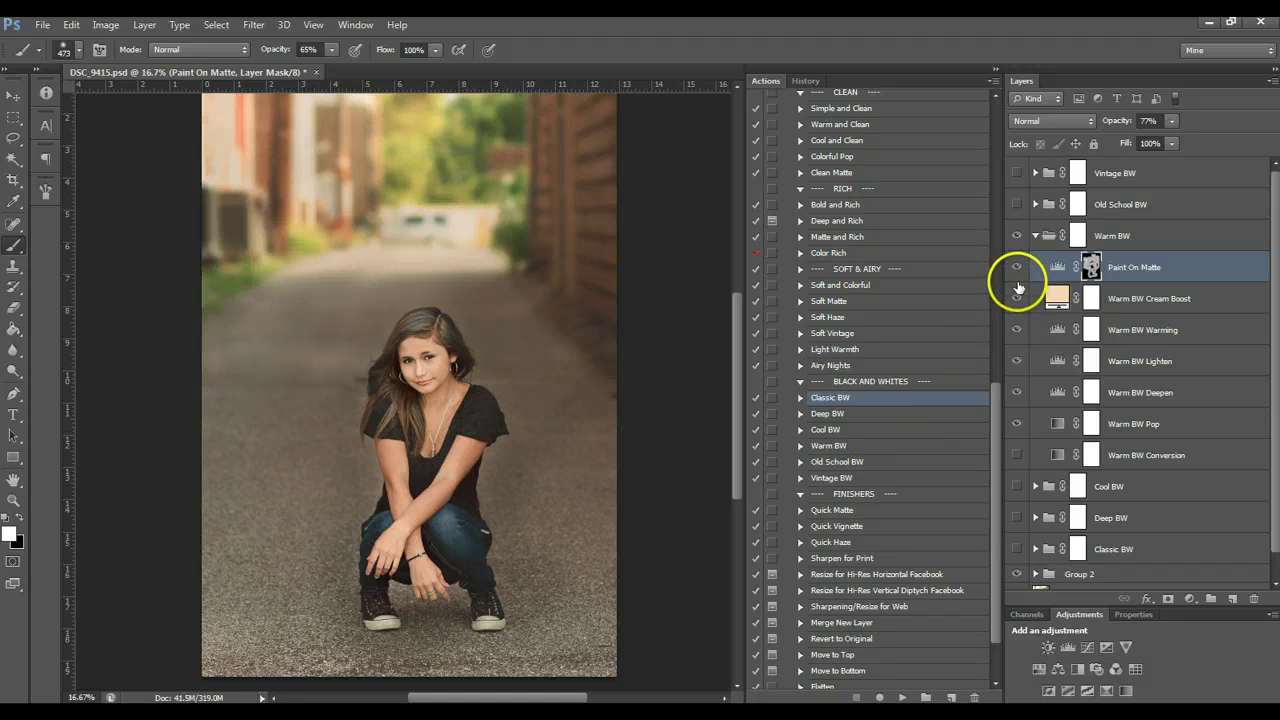
pyautogui.click(1017, 240)
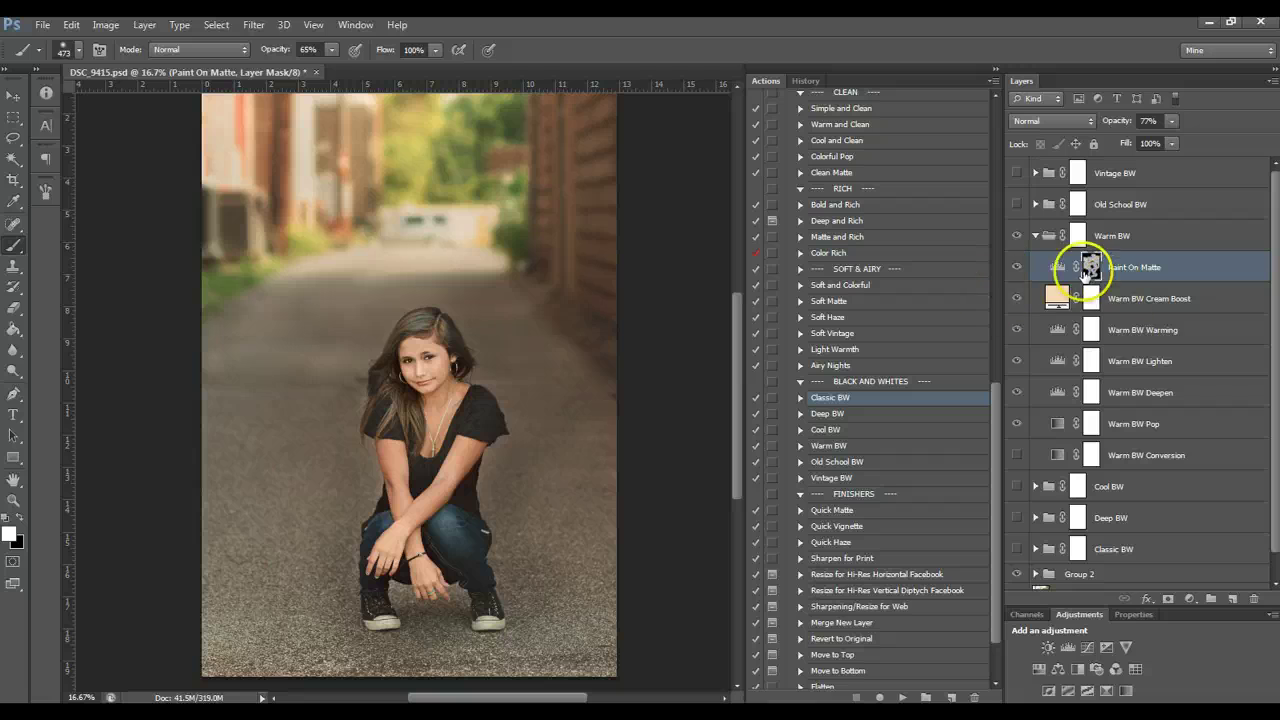
# Collapse and hide the Warm BW group, and show and expand the Old School BW group
pyautogui.click(1035, 237)
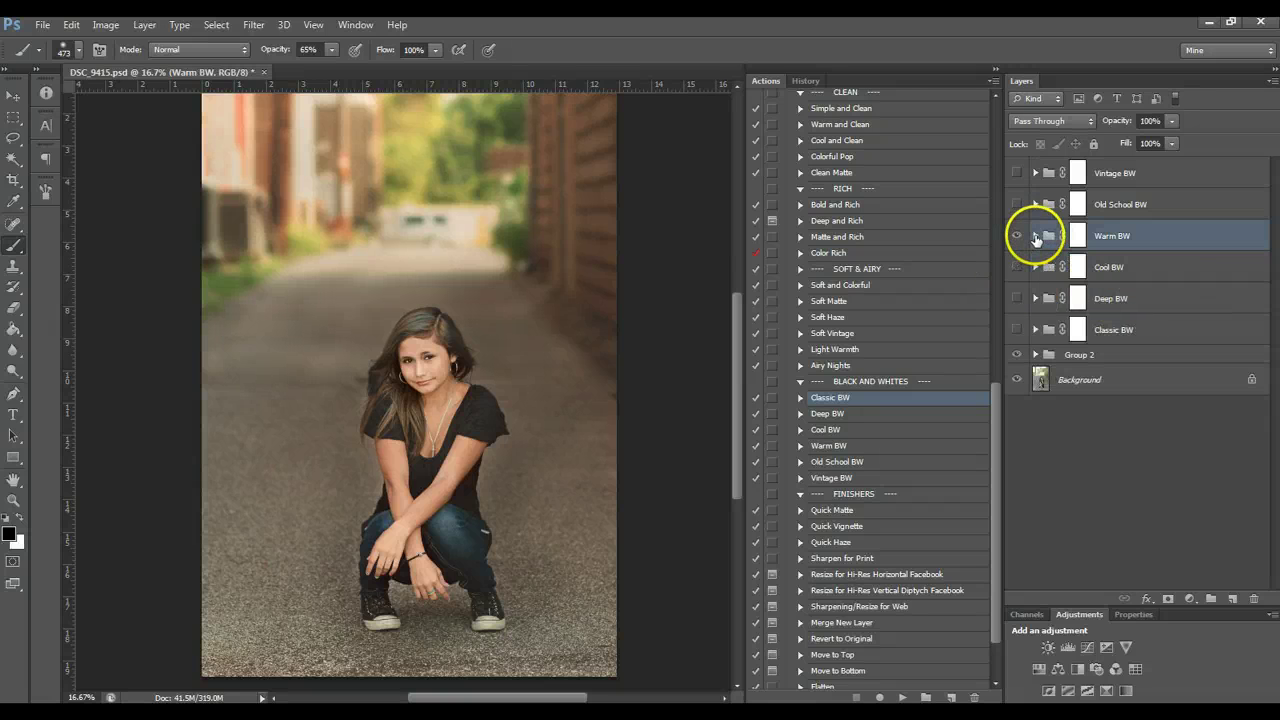
pyautogui.click(1017, 236)
pyautogui.click(1017, 205)
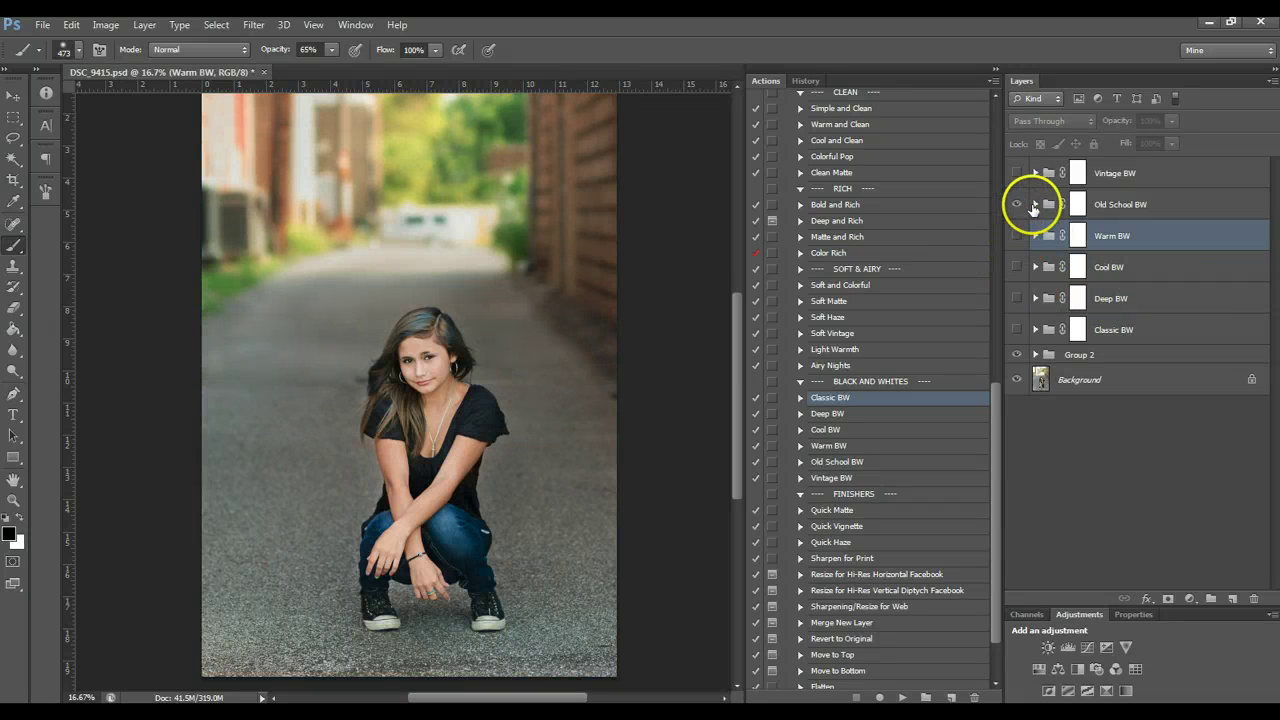
pyautogui.click(1035, 204)
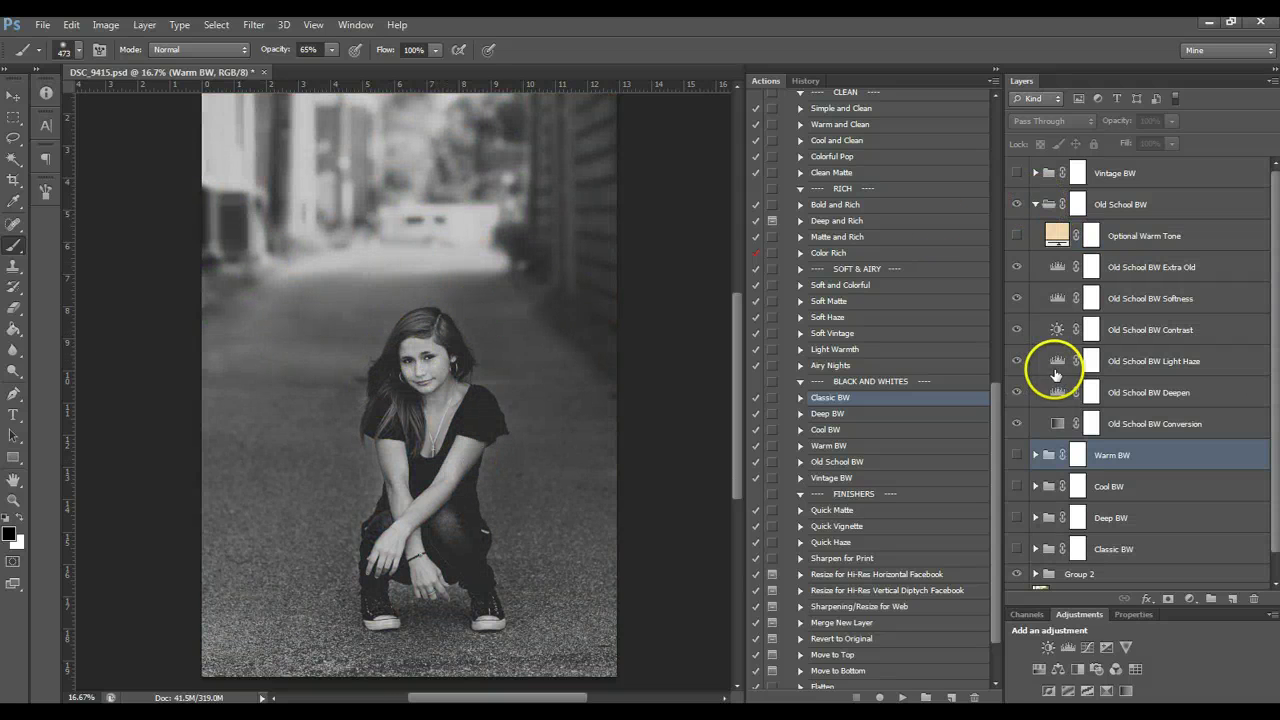
# Compare the photo with the Old School BW Conversion layer off and on
pyautogui.click(1170, 428)
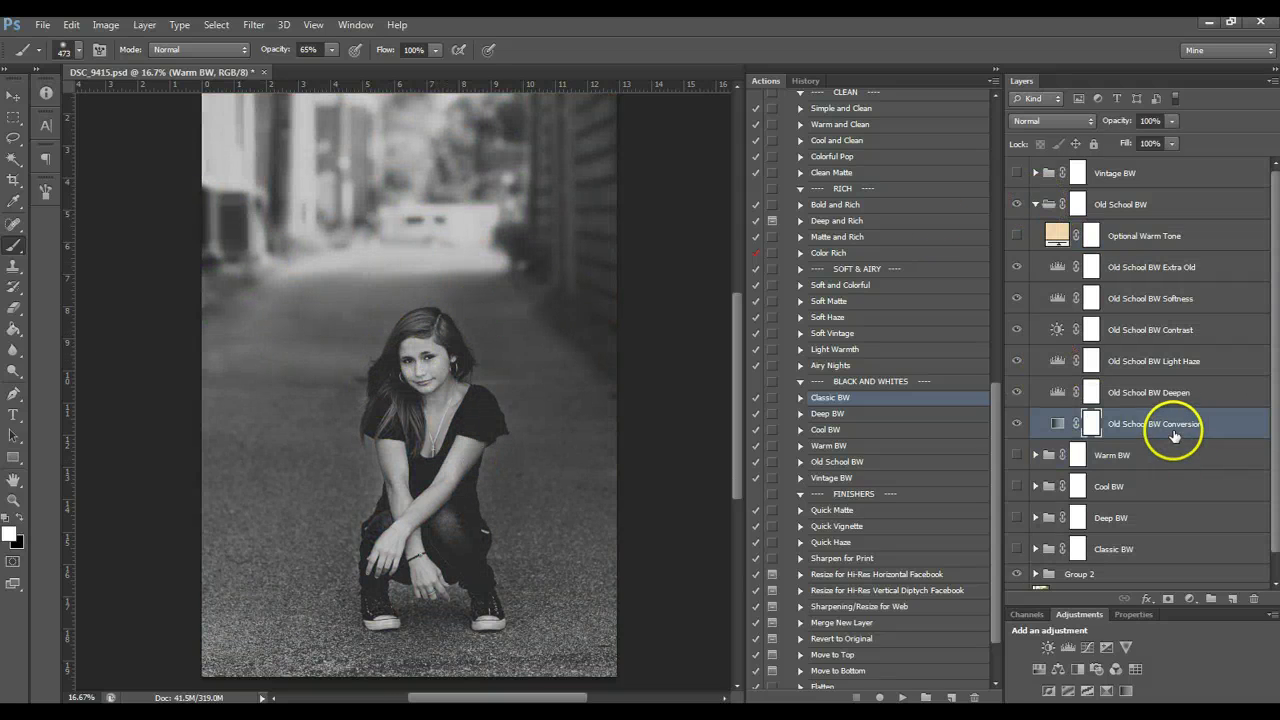
pyautogui.click(1017, 424)
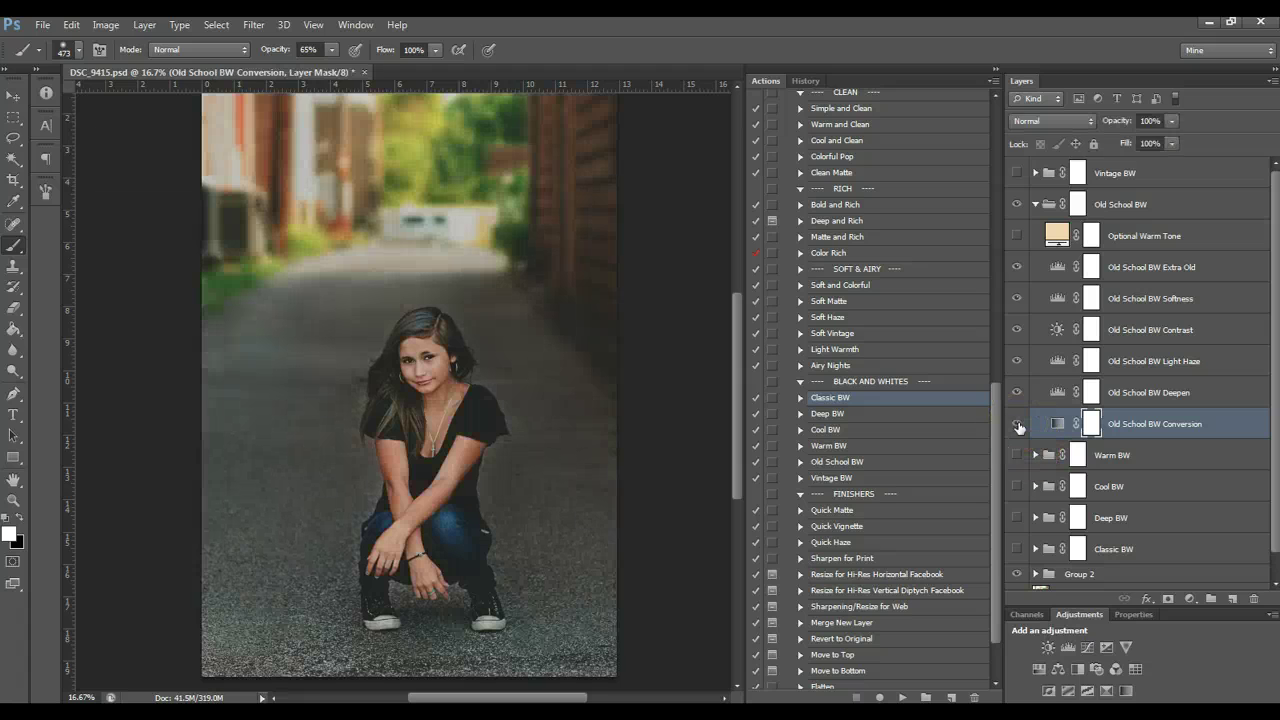
pyautogui.click(1017, 428)
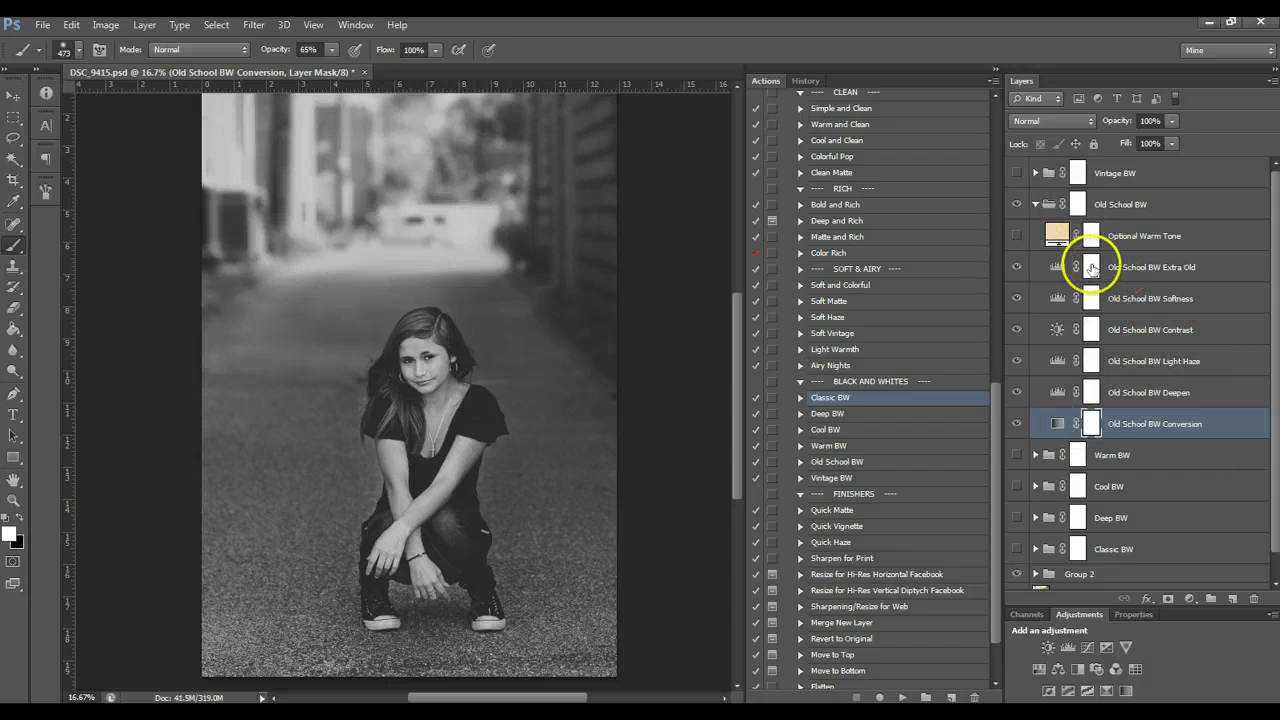
# Compare the photo with the Old School BW Softness and Old School BW Extra Old layers off and on
pyautogui.click(1128, 305)
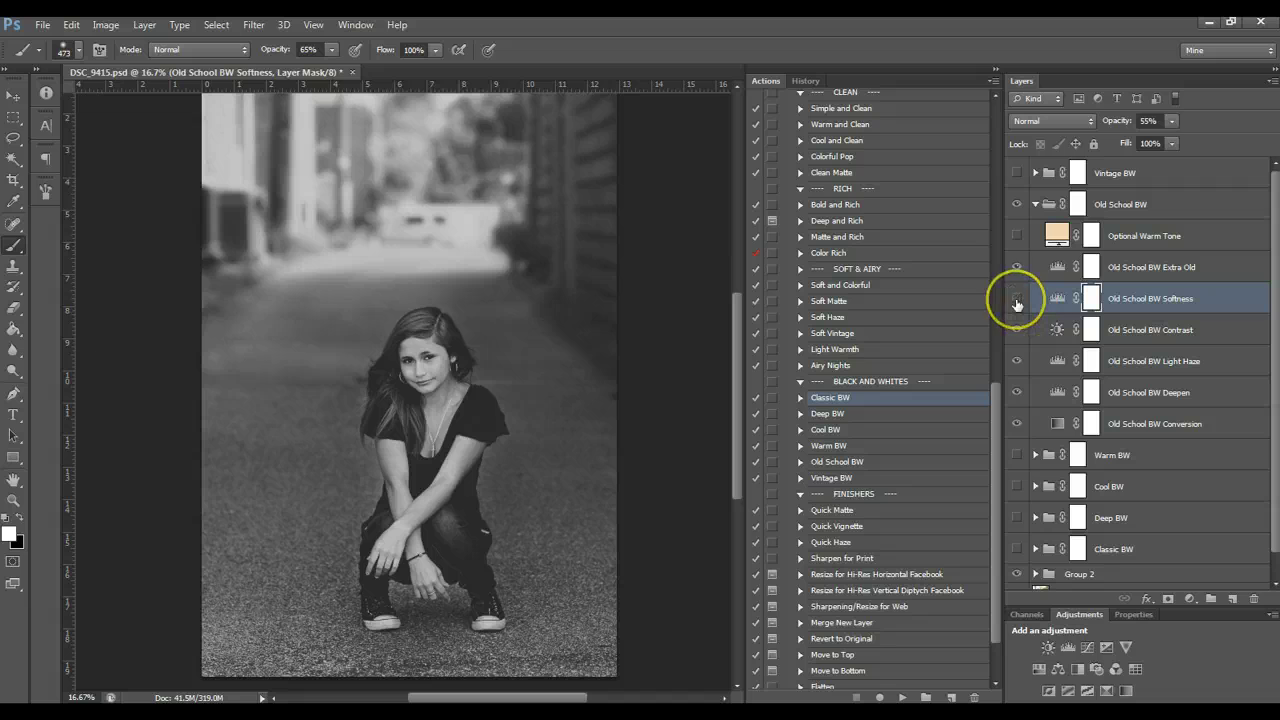
pyautogui.click(1017, 298)
pyautogui.click(1017, 300)
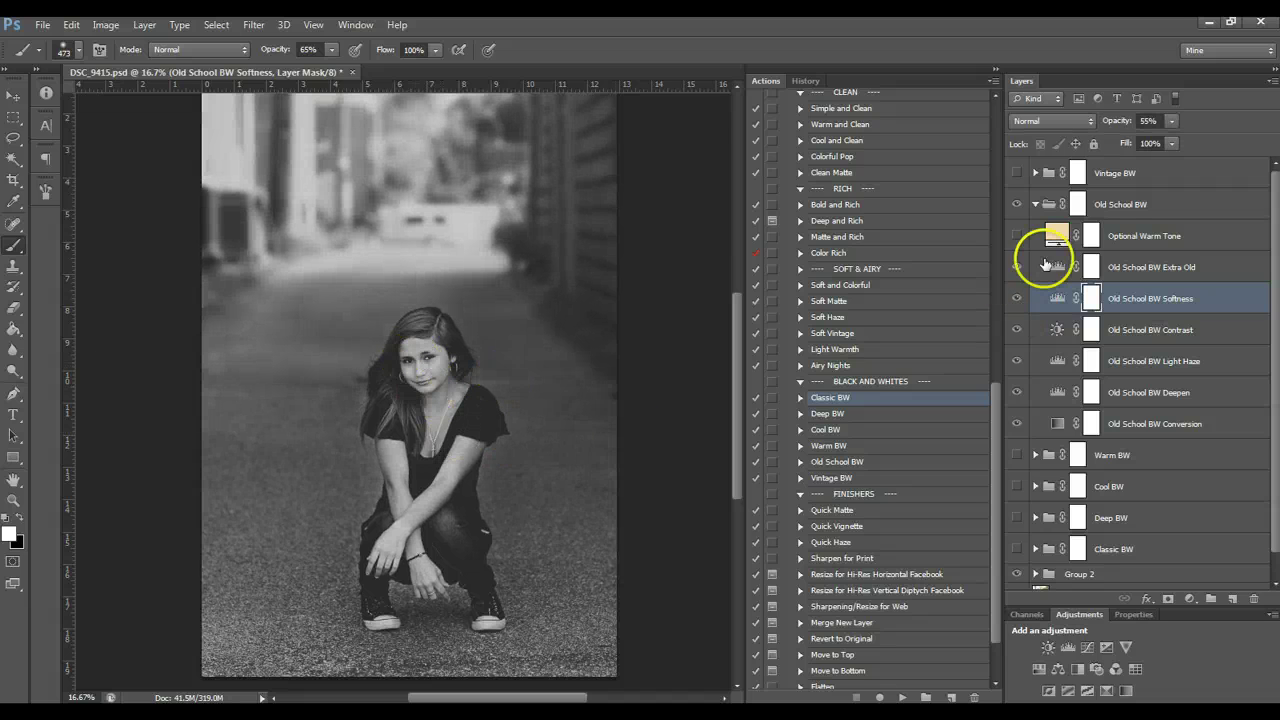
pyautogui.click(1015, 295)
pyautogui.click(1015, 268)
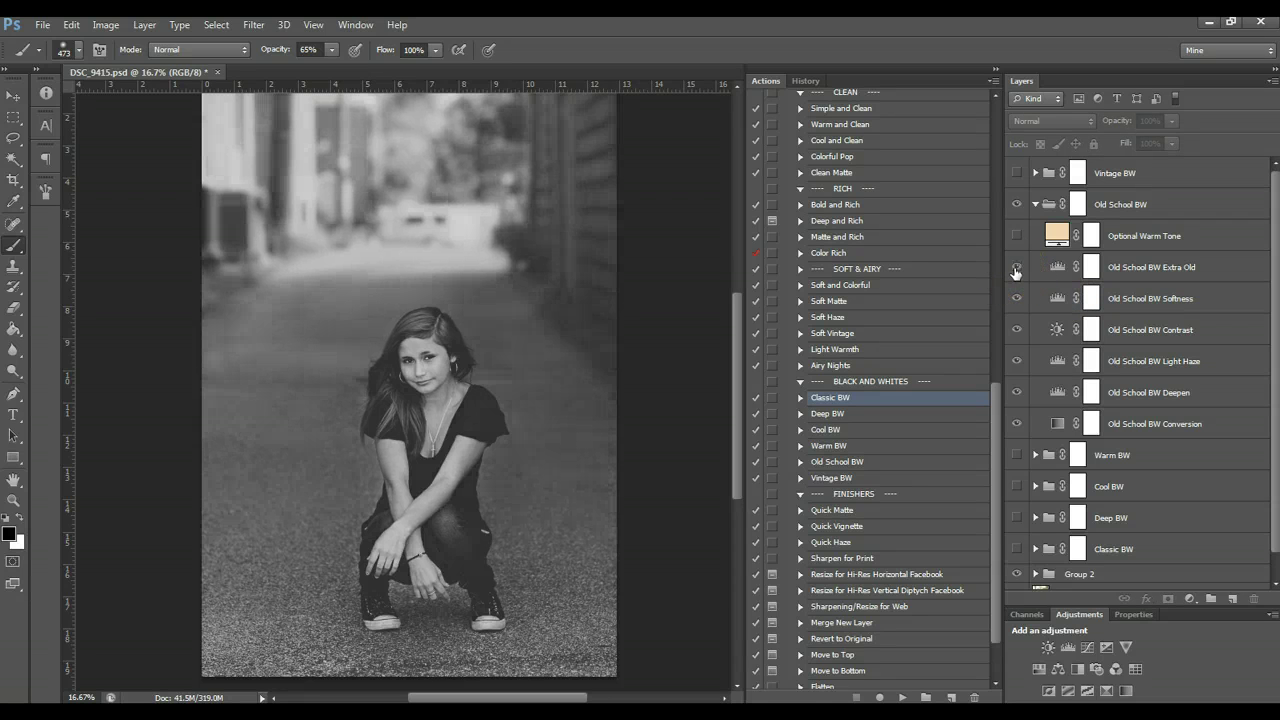
pyautogui.click(1205, 266)
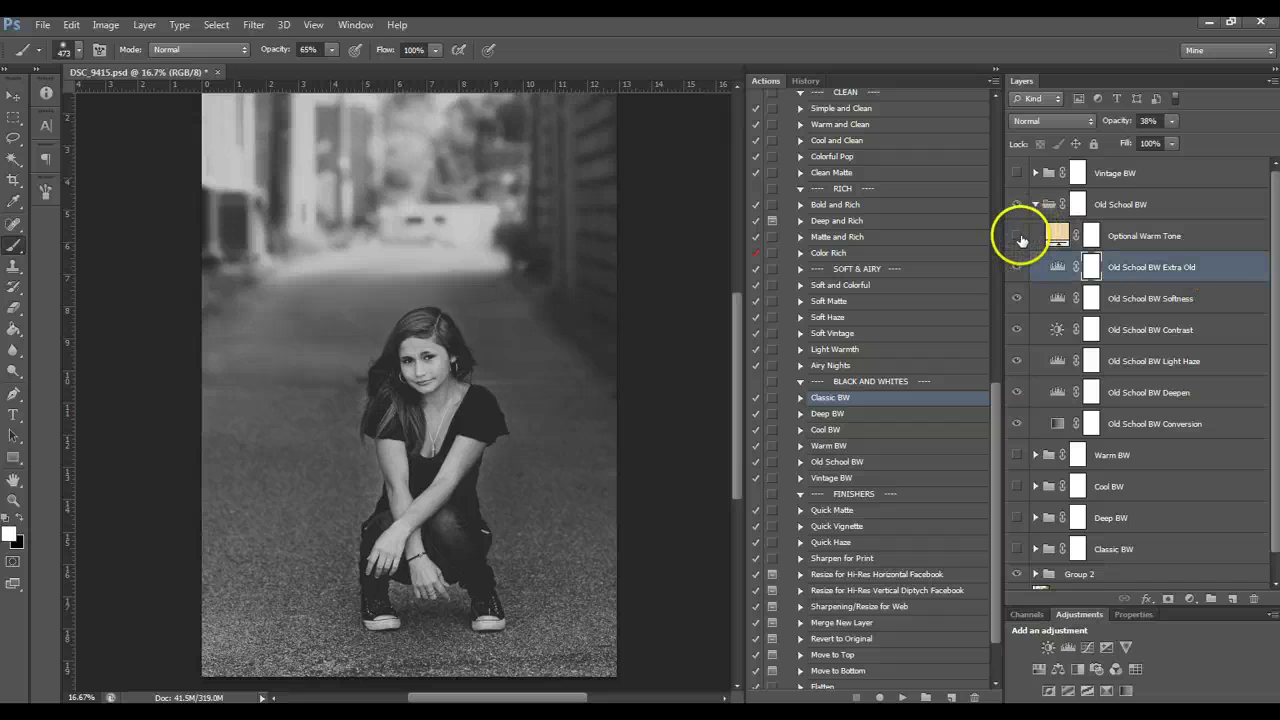
# Show the Optional Warm Tone layer, and collapse and hide the Old School BW group
pyautogui.click(1017, 236)
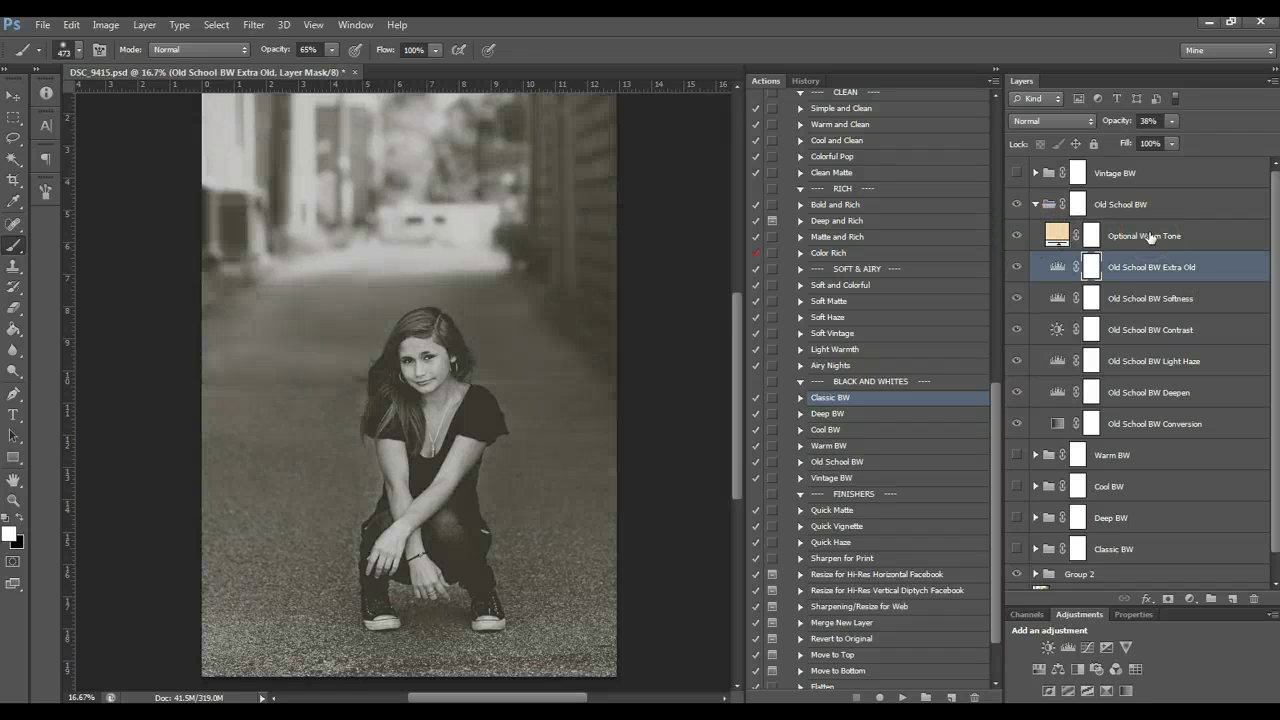
pyautogui.click(1017, 236)
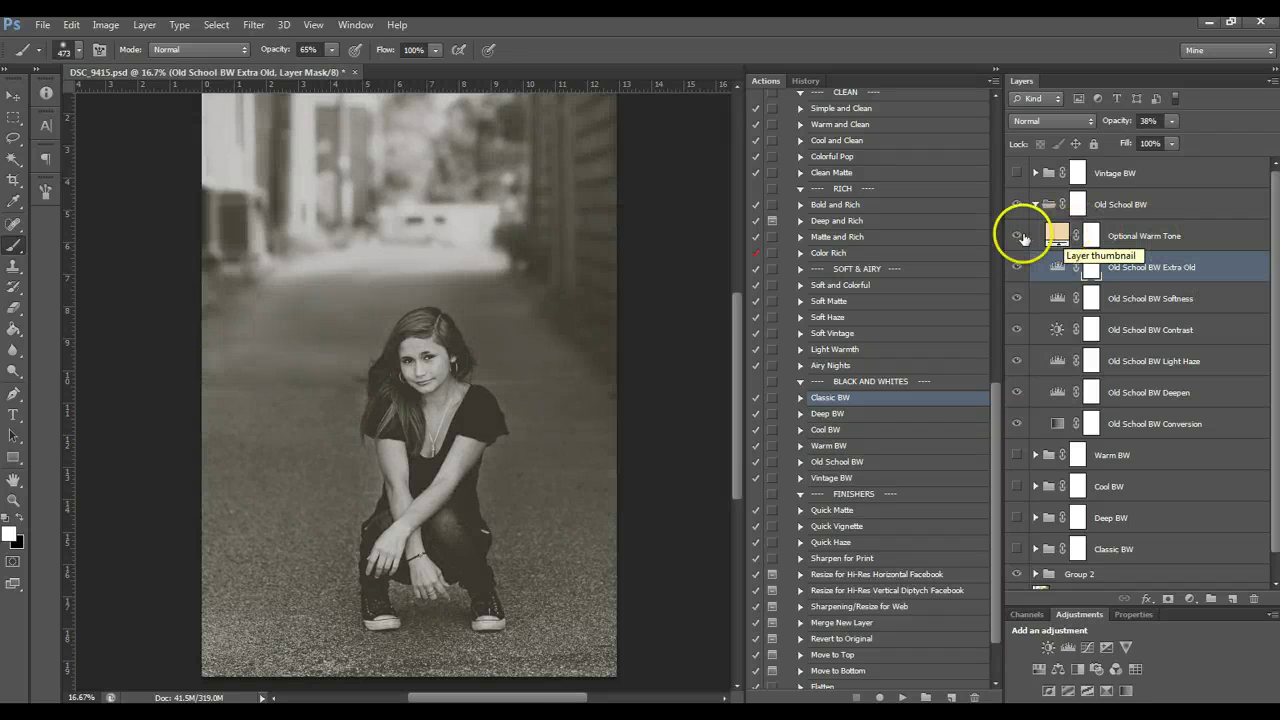
pyautogui.click(1035, 204)
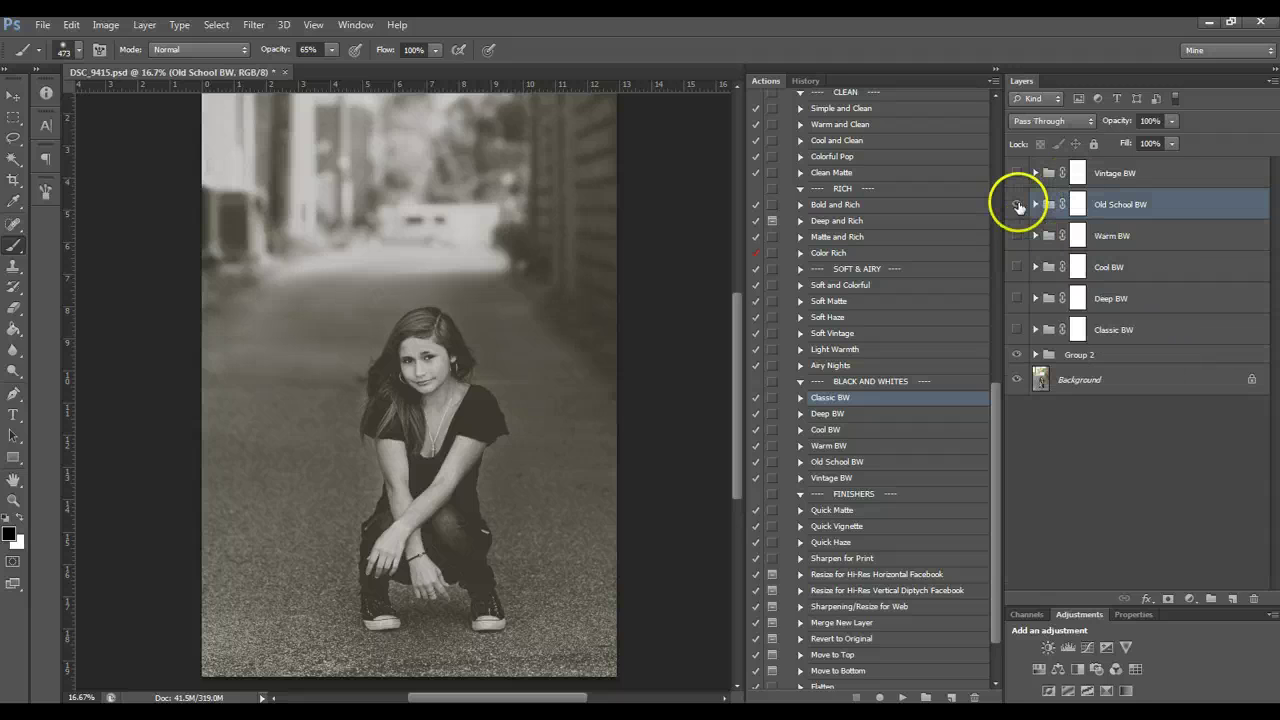
pyautogui.click(1017, 202)
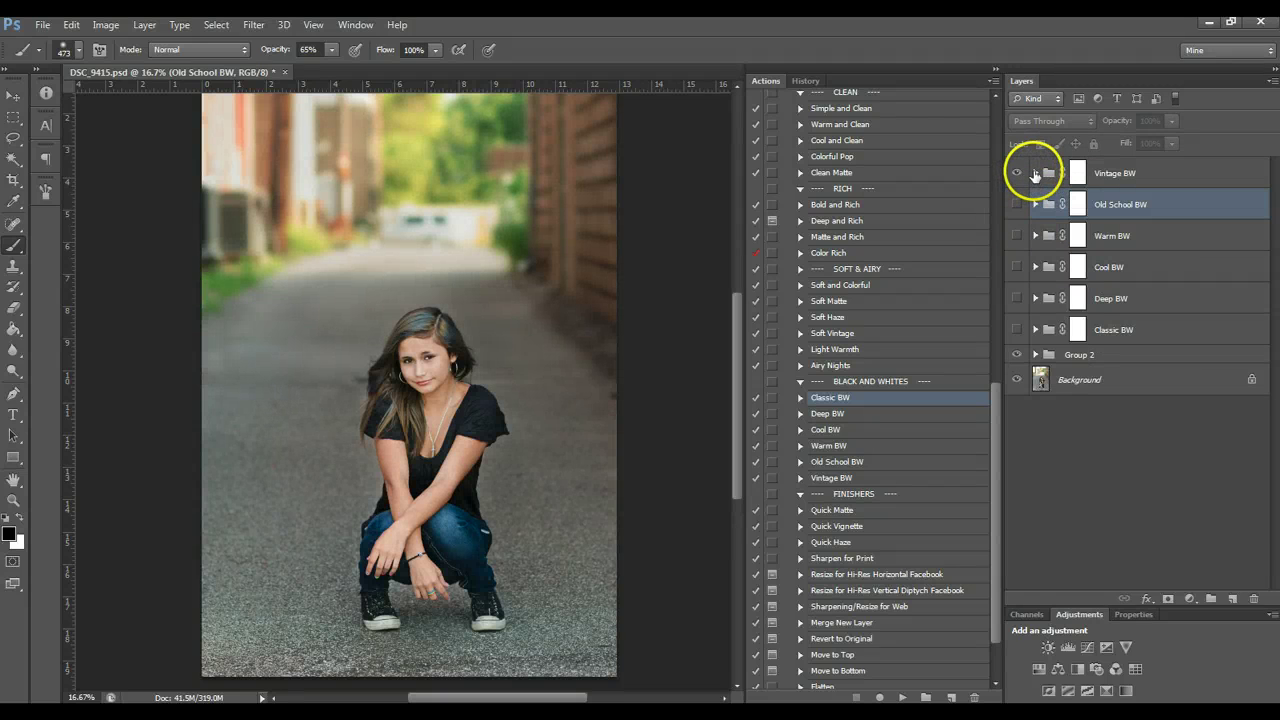
# Hide the Vintage BW Conversion layer in the expanded Vintage BW group, and compare the photo with the group off and on
pyautogui.click(1035, 173)
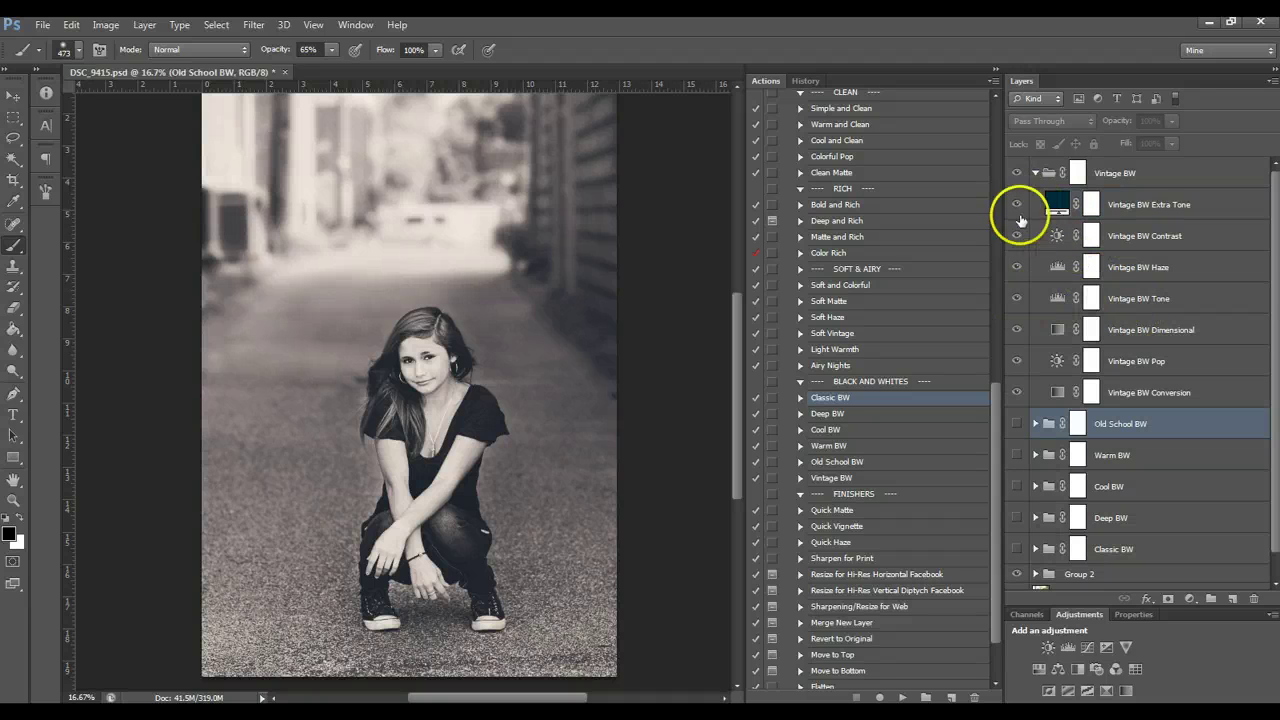
pyautogui.click(1138, 340)
pyautogui.click(1023, 392)
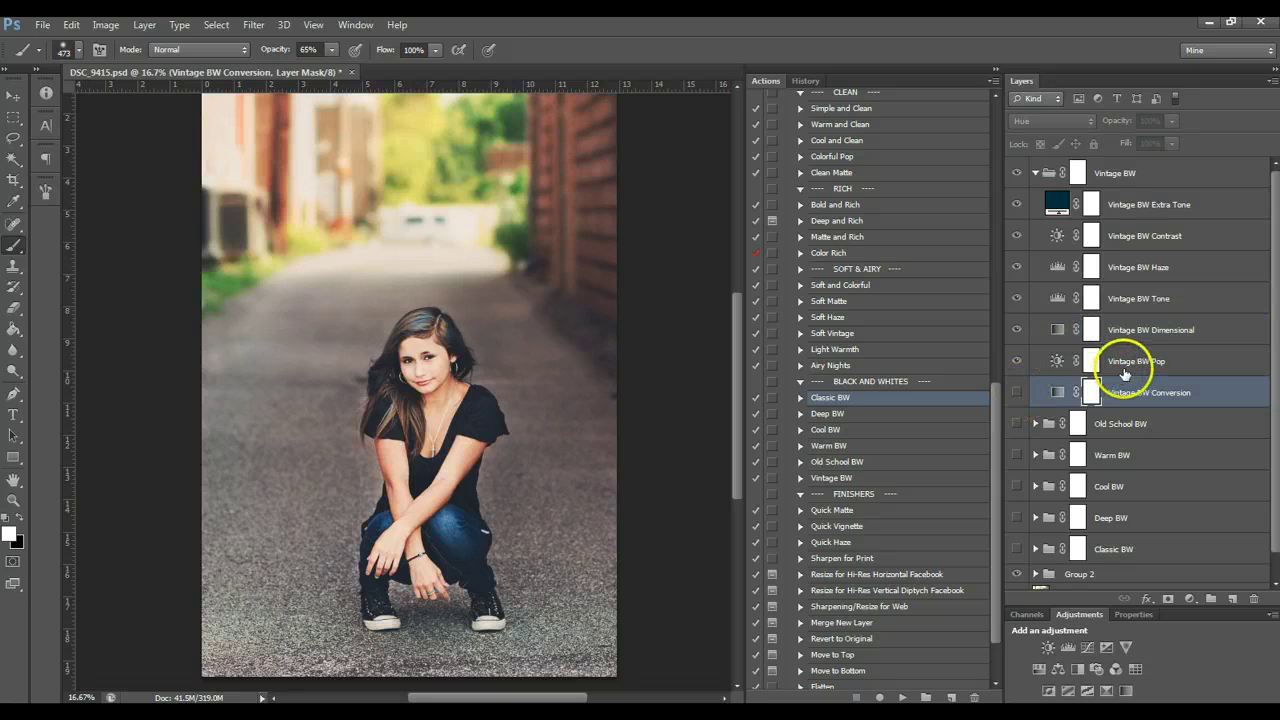
pyautogui.click(1016, 173)
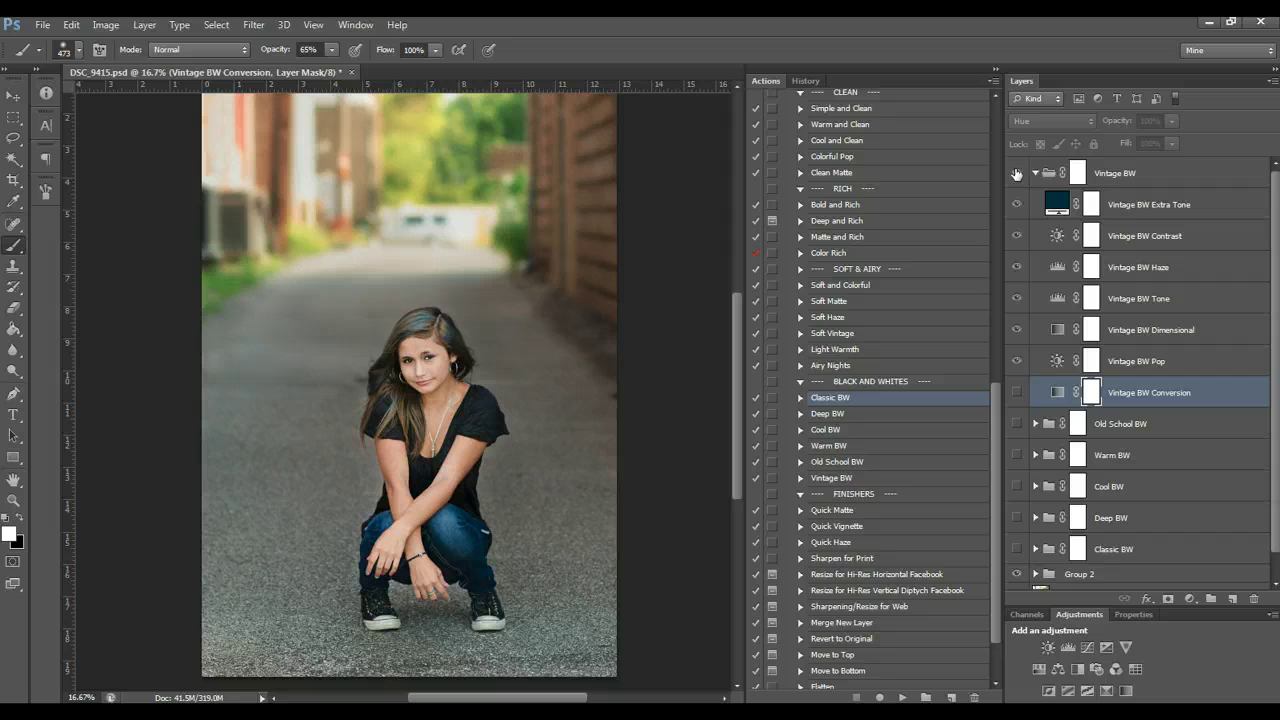
pyautogui.click(1016, 173)
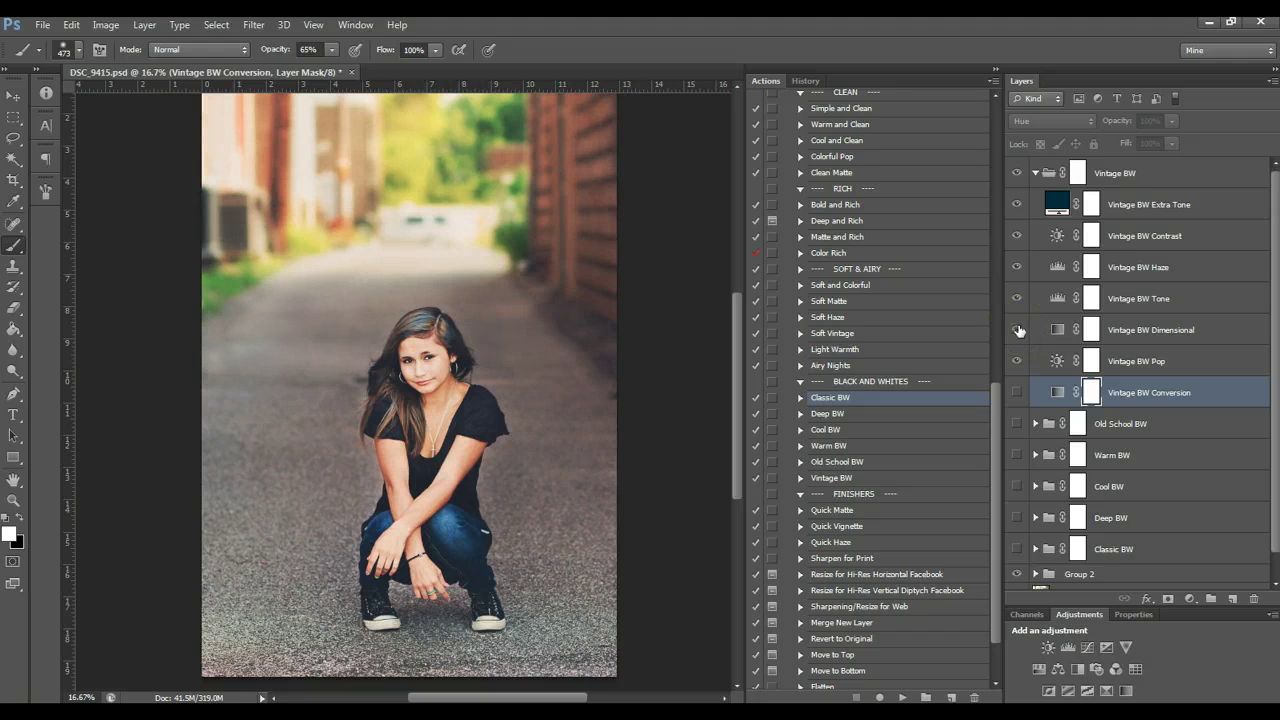
# Hide the Vintage BW Dimensional and Vintage BW Pop layers, and switch the Vintage BW group off to compare the photo
pyautogui.moveTo(1017, 329); pyautogui.dragTo(1019, 305)
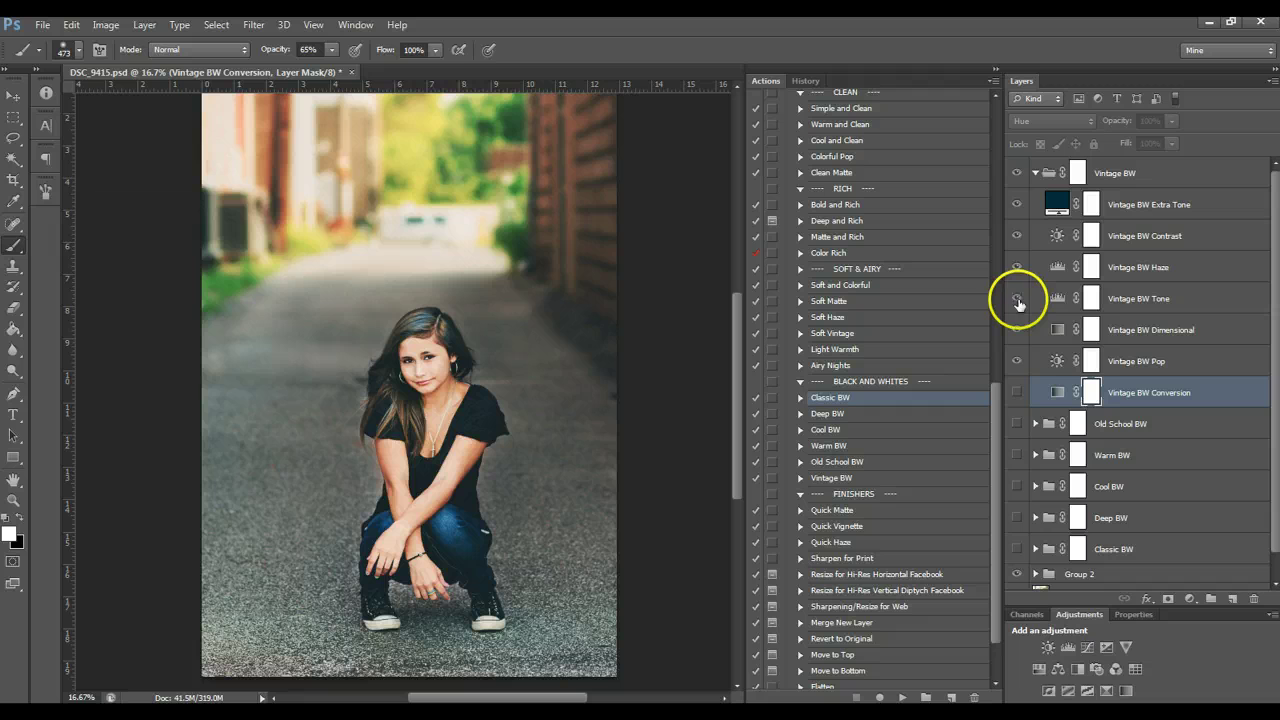
pyautogui.click(1017, 299)
pyautogui.click(1017, 362)
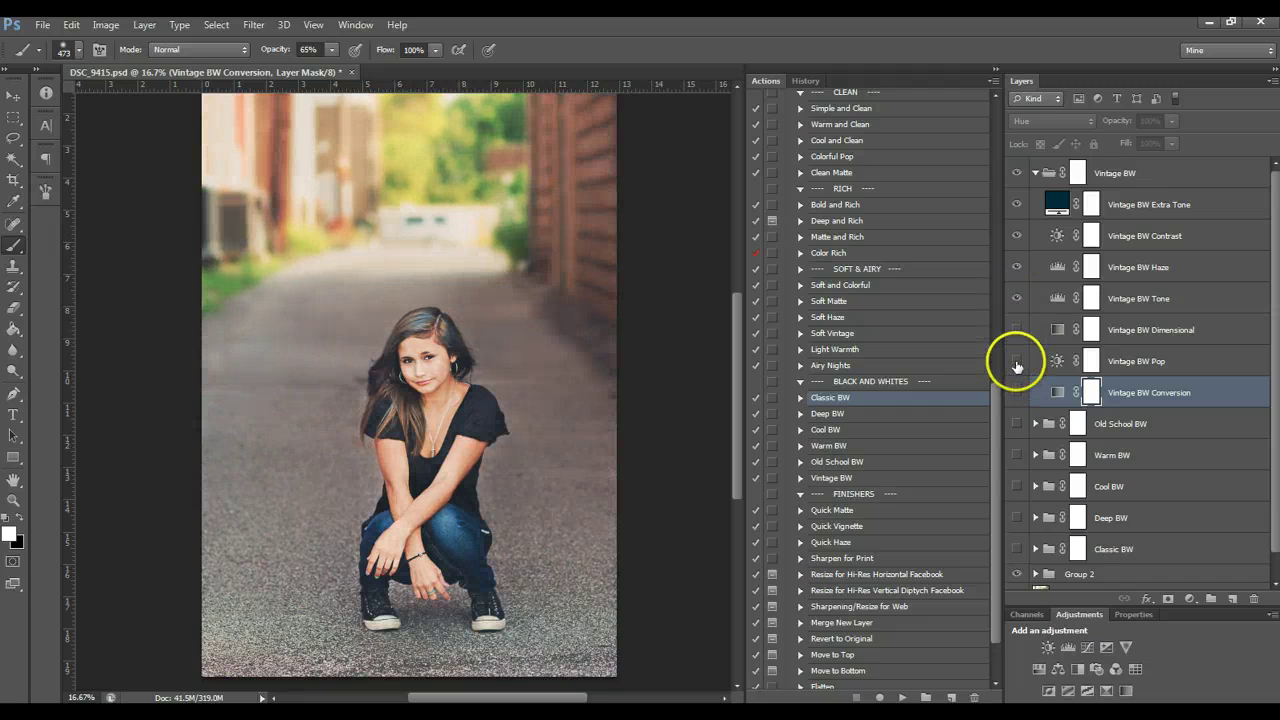
pyautogui.click(1014, 174)
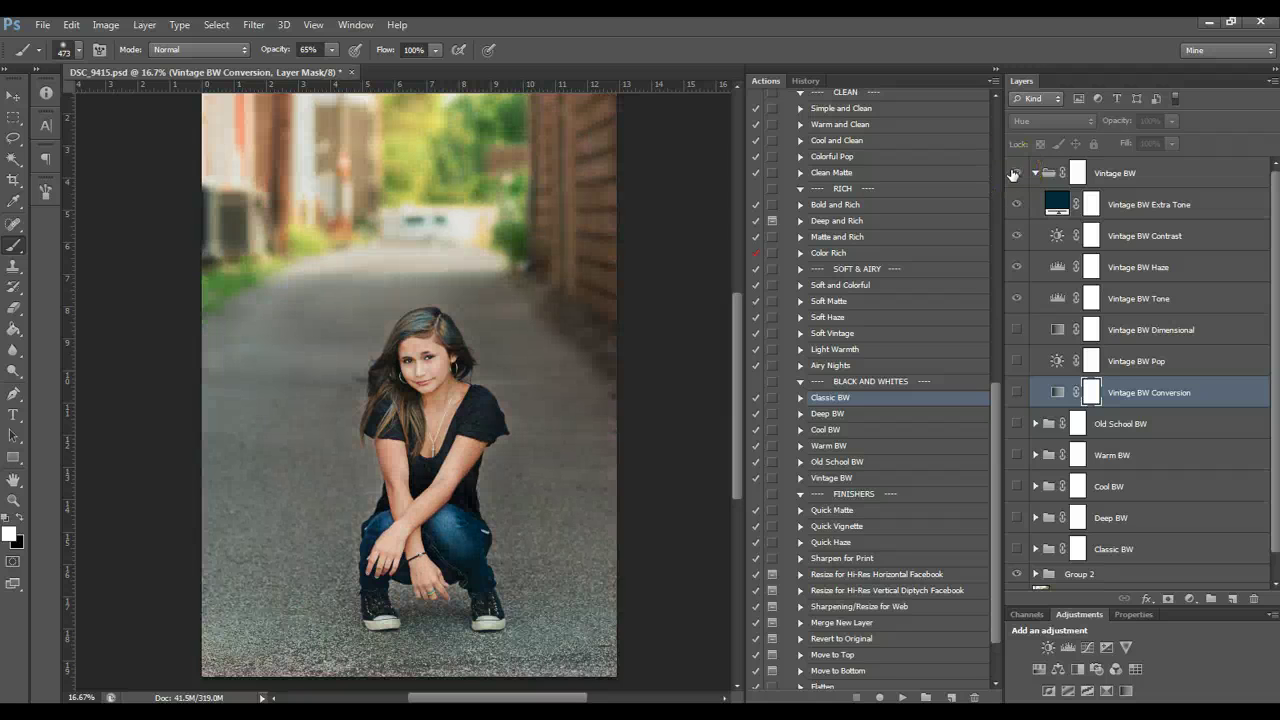
# Show the Vintage BW group along with its Vintage BW Dimensional, Pop and Conversion layers
pyautogui.click(1014, 174)
pyautogui.click(995, 330)
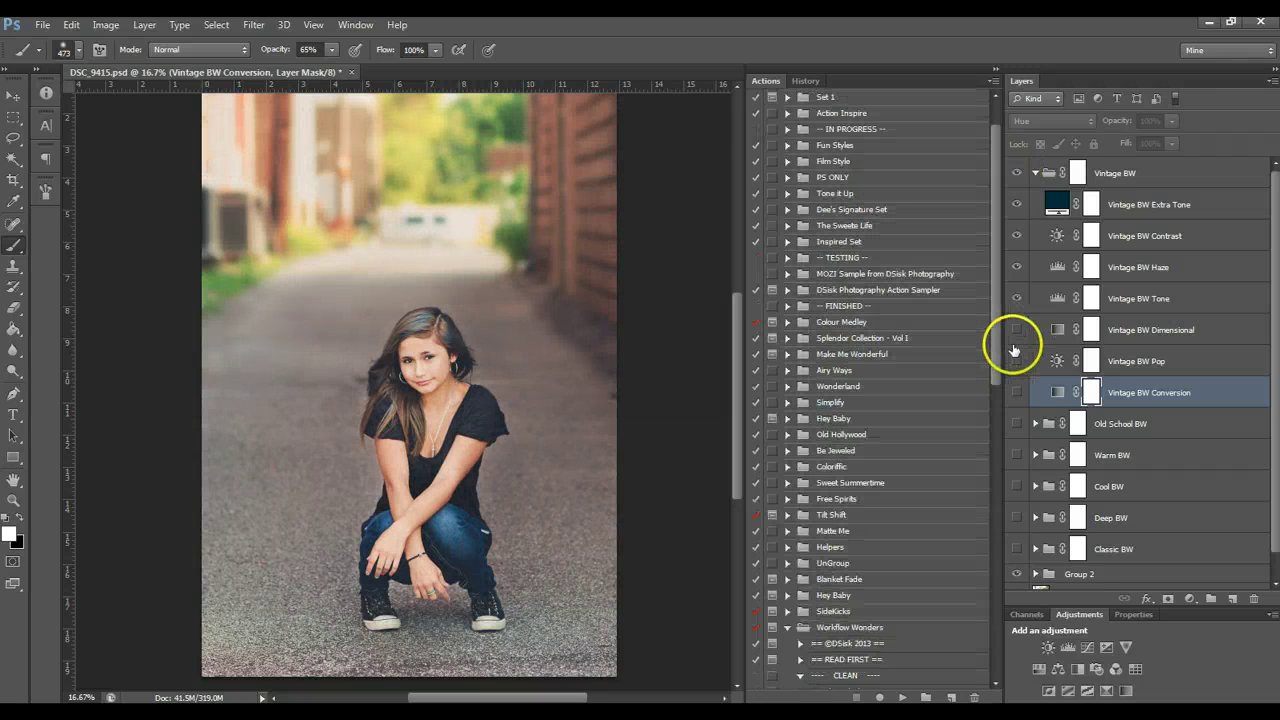
pyautogui.click(999, 338)
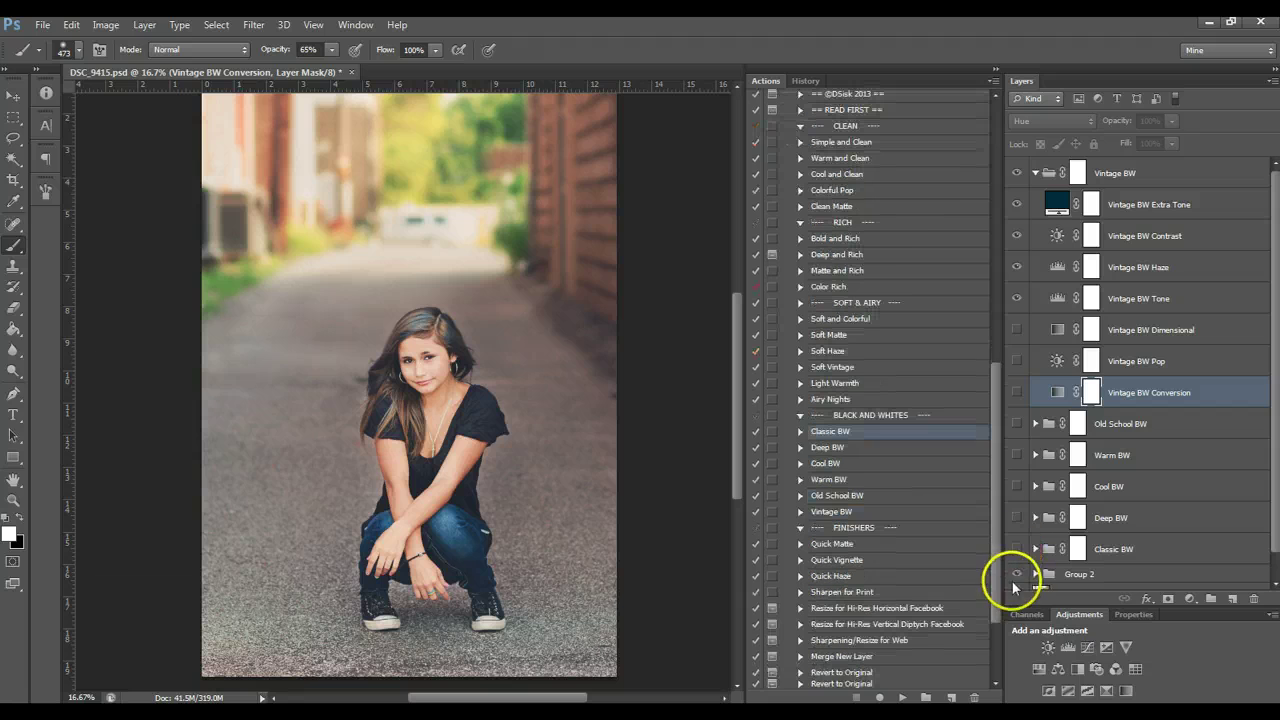
pyautogui.moveTo(1015, 330); pyautogui.dragTo(1016, 394)
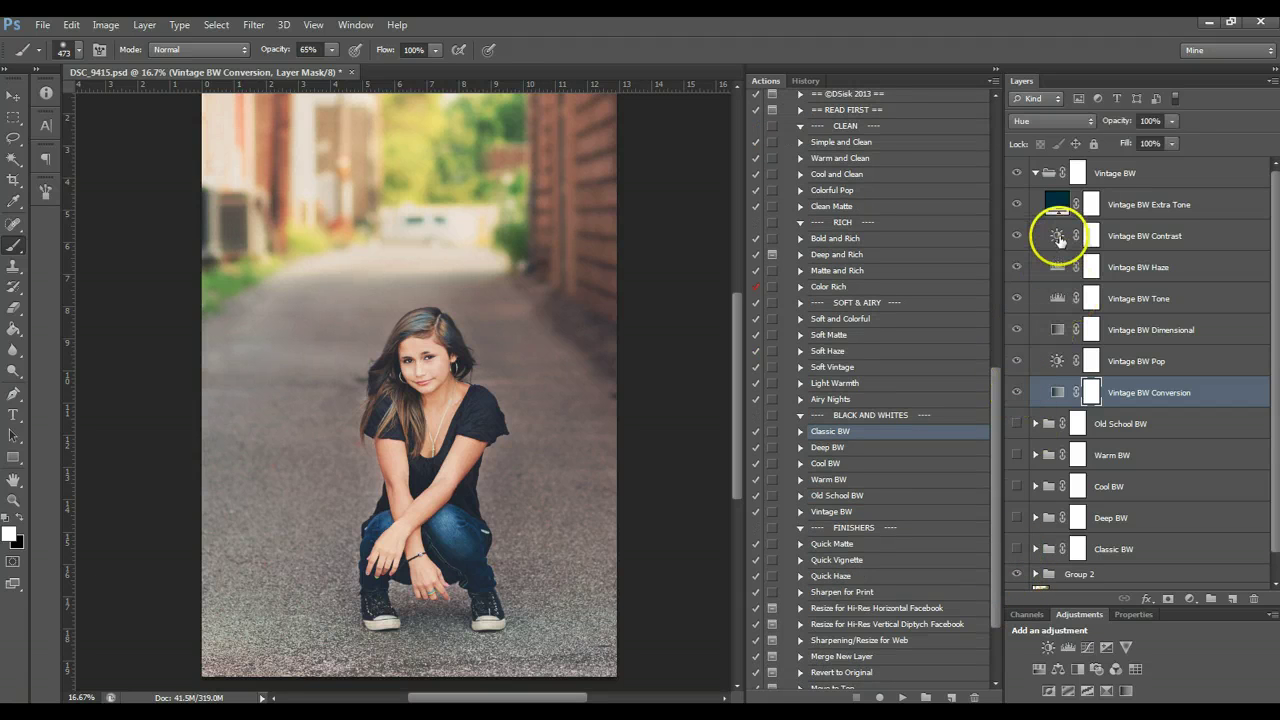
# Compare the photo with the Vintage BW Tone and Vintage BW Haze layers off and on
pyautogui.click(1140, 330)
pyautogui.click(1140, 298)
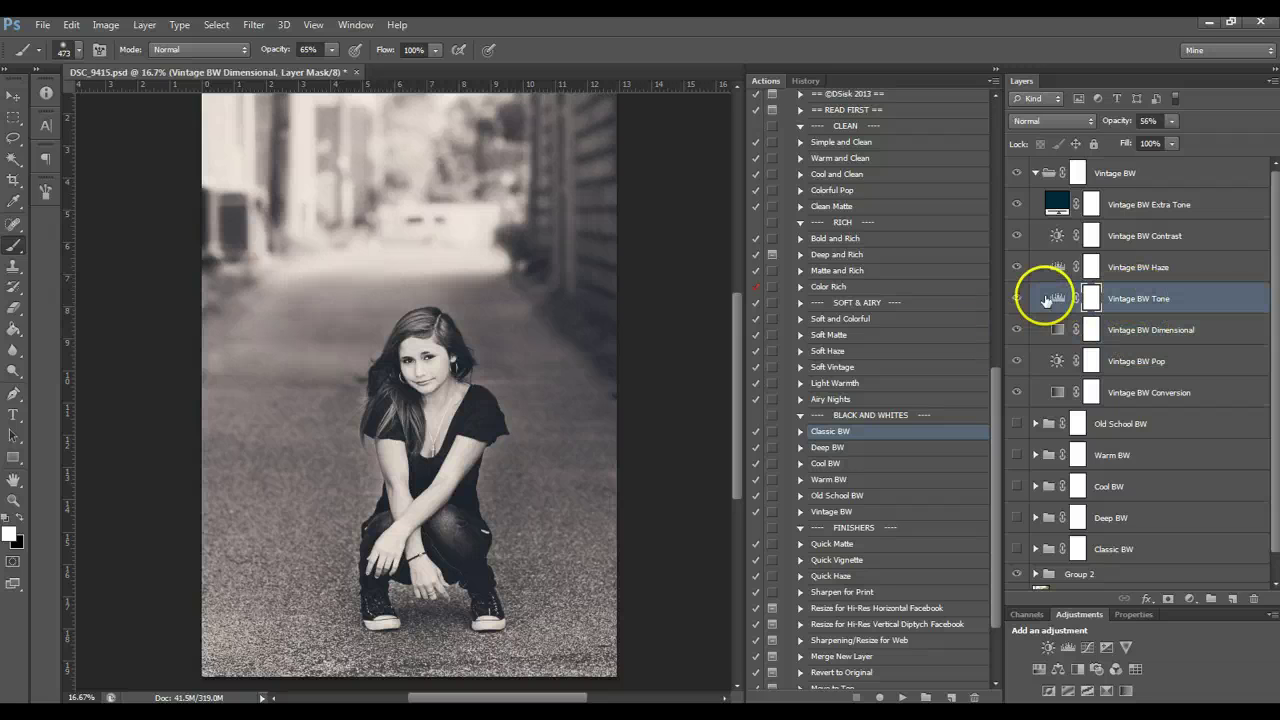
pyautogui.click(1015, 298)
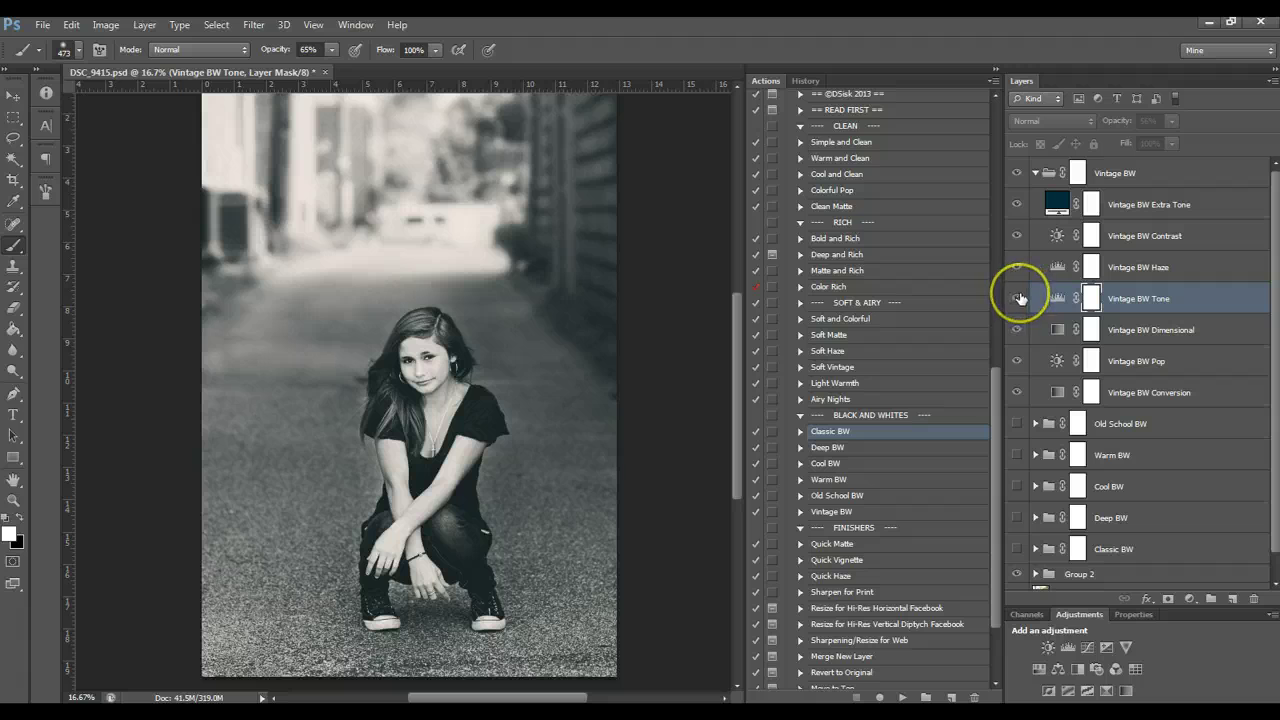
pyautogui.click(1017, 298)
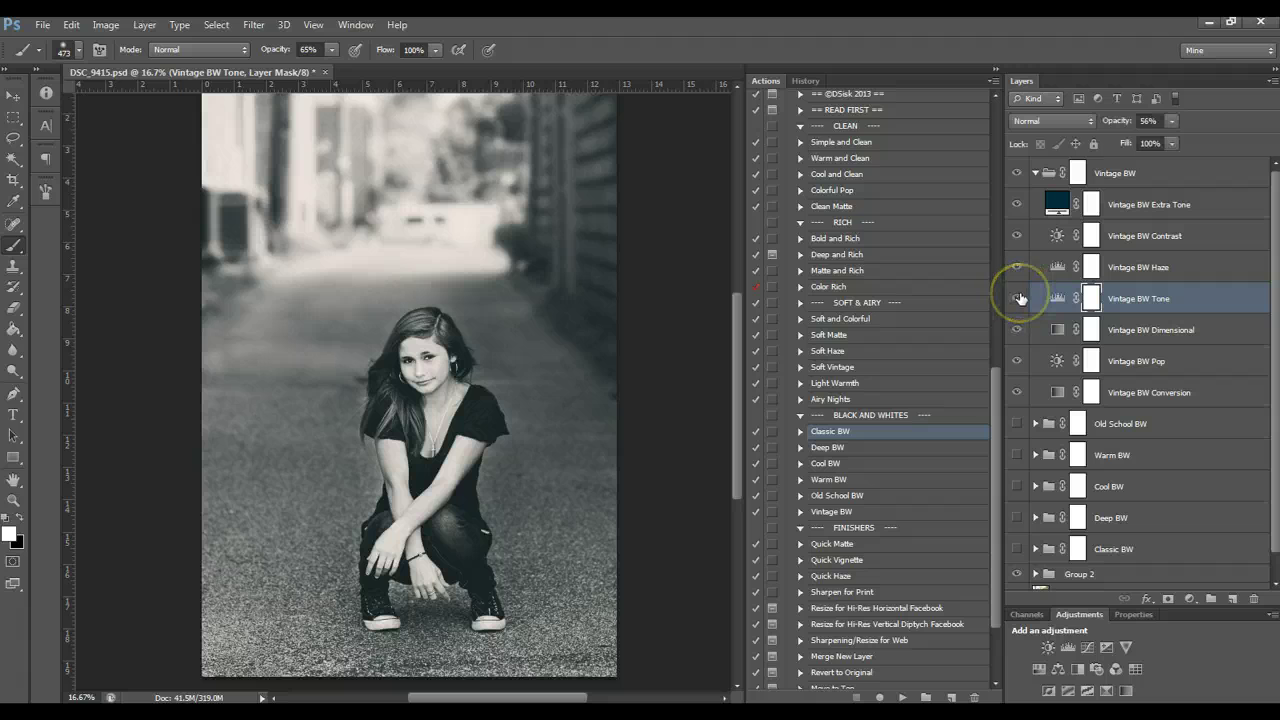
pyautogui.click(1167, 272)
pyautogui.click(1013, 268)
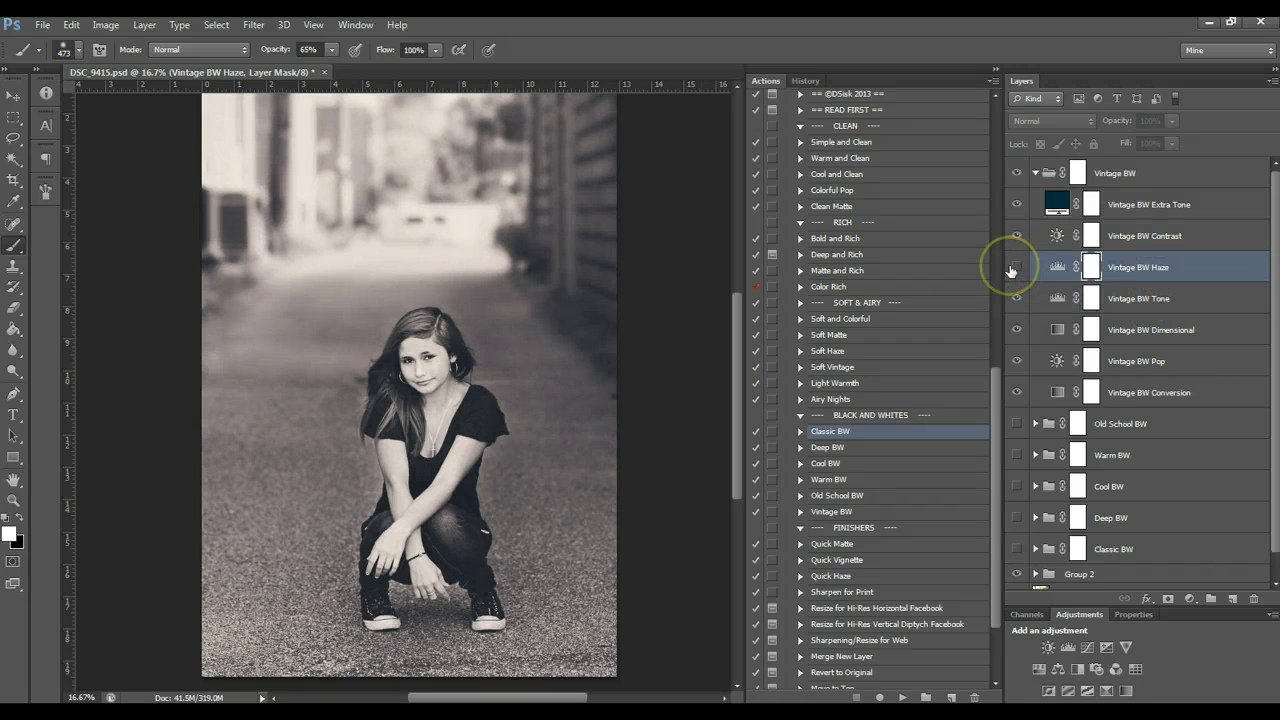
pyautogui.click(1013, 268)
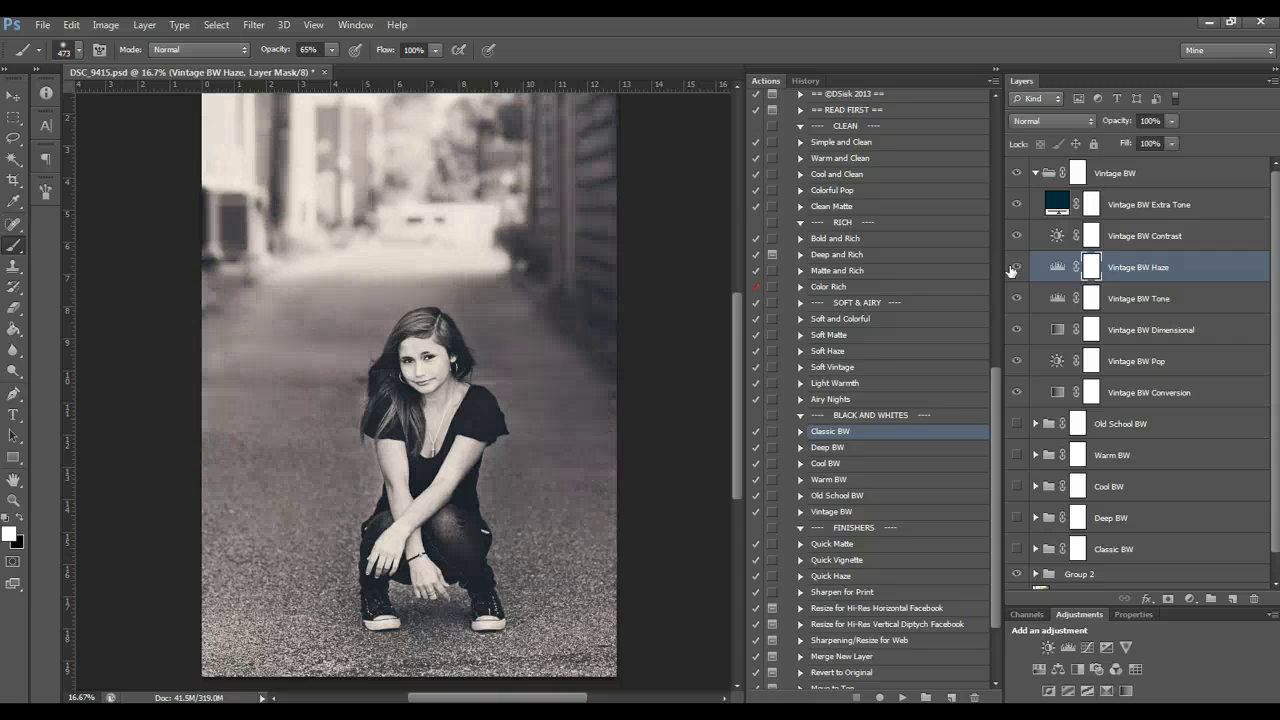
# Compare the photo with the Vintage BW Contrast layer off and on, and set that layer's opacity to 48%
pyautogui.click(1148, 234)
pyautogui.click(1015, 237)
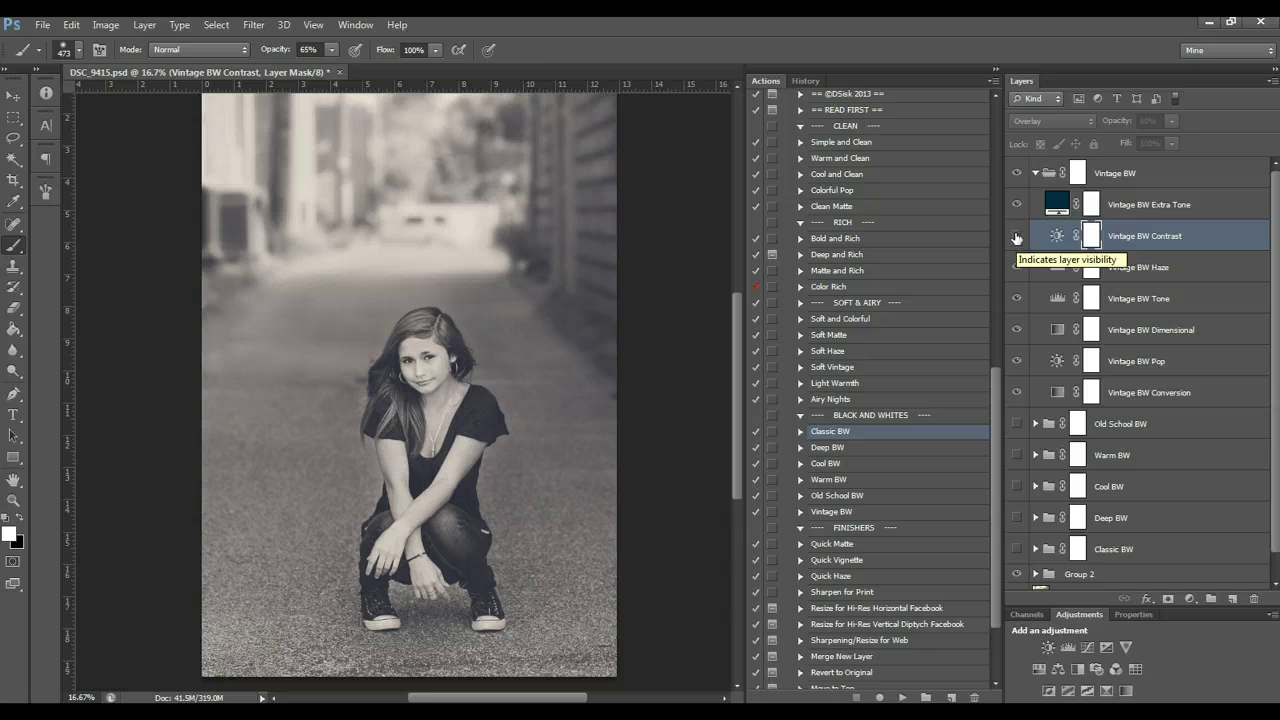
pyautogui.click(1015, 237)
pyautogui.click(1171, 121)
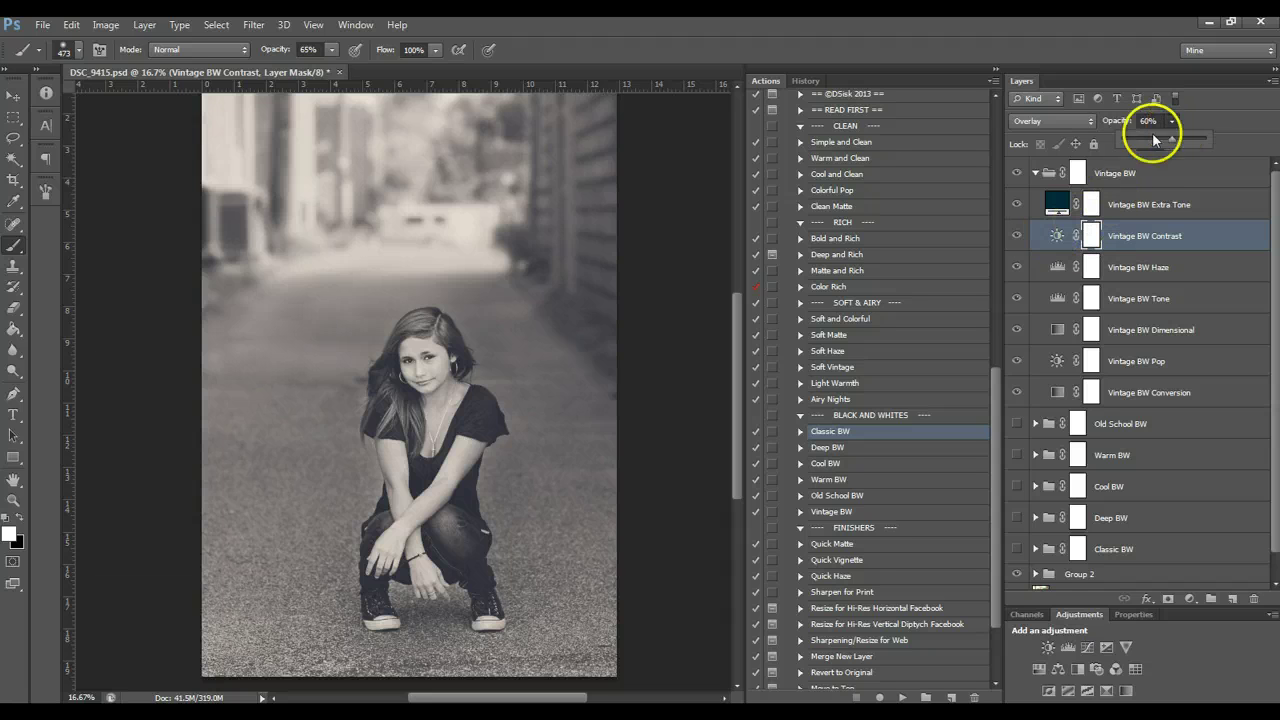
pyautogui.moveTo(1155, 140); pyautogui.dragTo(1125, 143)
pyautogui.click(1152, 137)
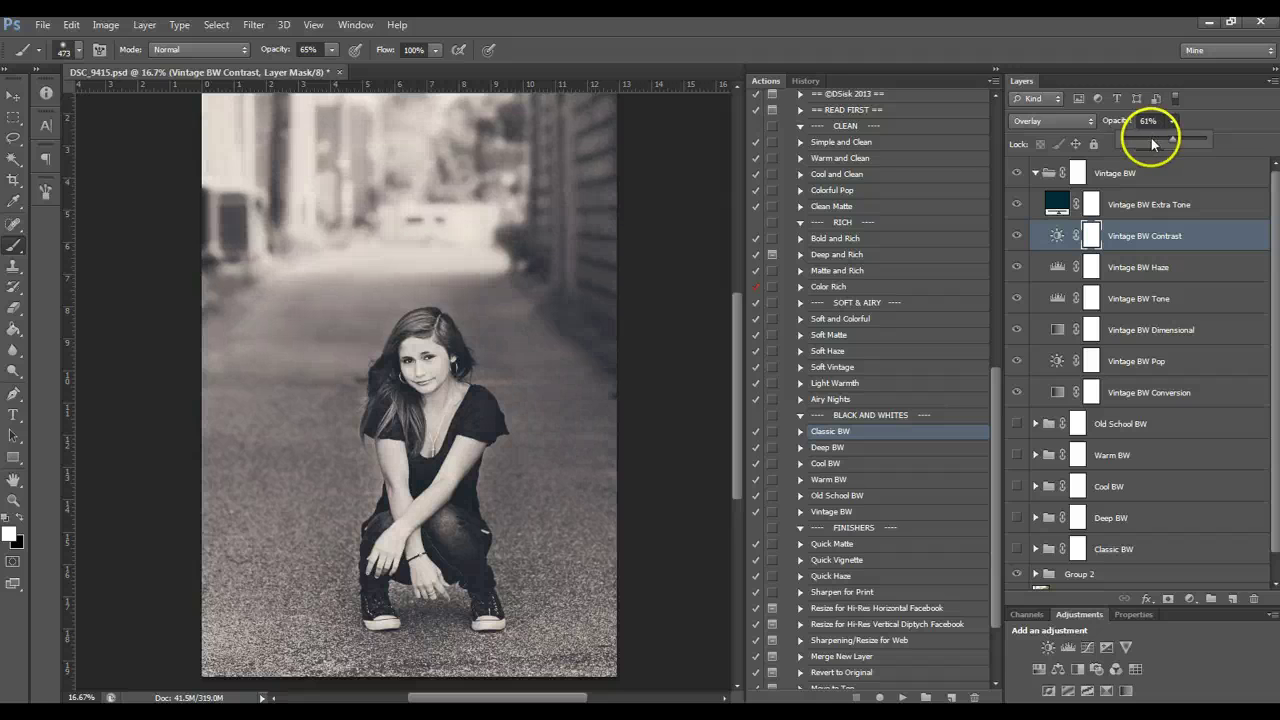
pyautogui.moveTo(1153, 137); pyautogui.dragTo(1217, 147)
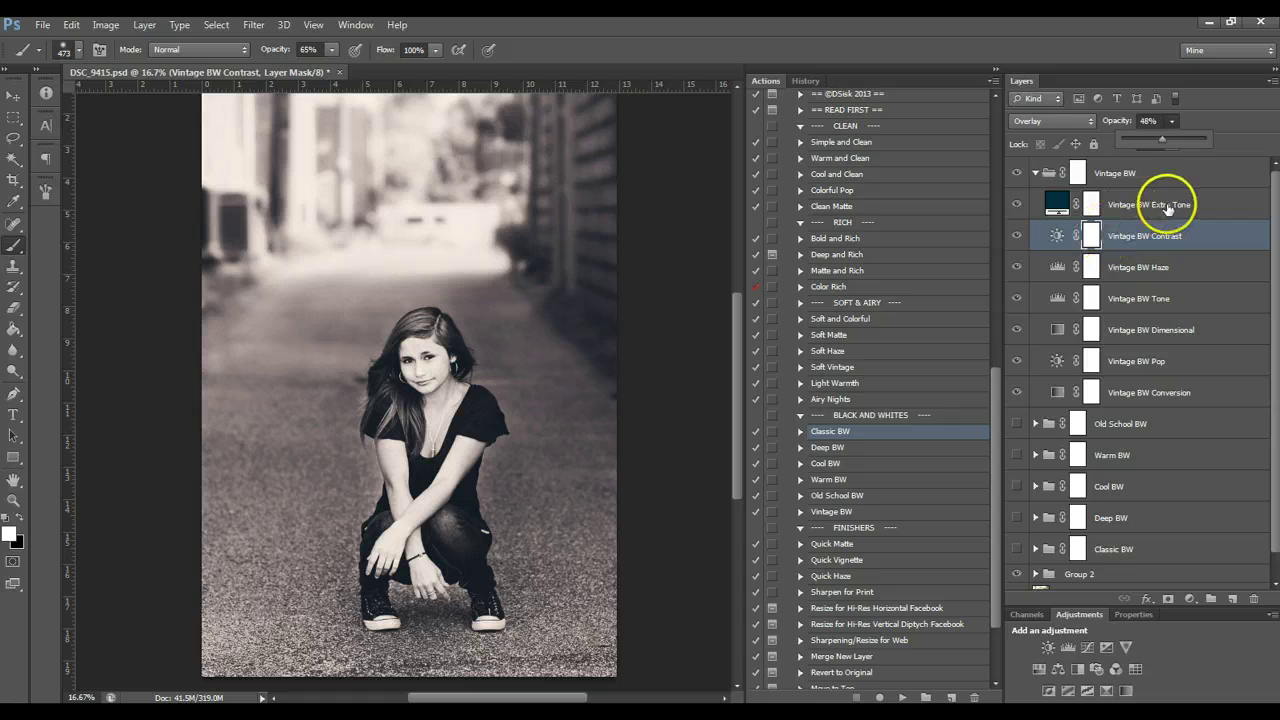
# Compare the photo with the Vintage BW Extra Tone layer off and on, and raise its opacity to 74%
pyautogui.click(1033, 212)
pyautogui.click(1017, 208)
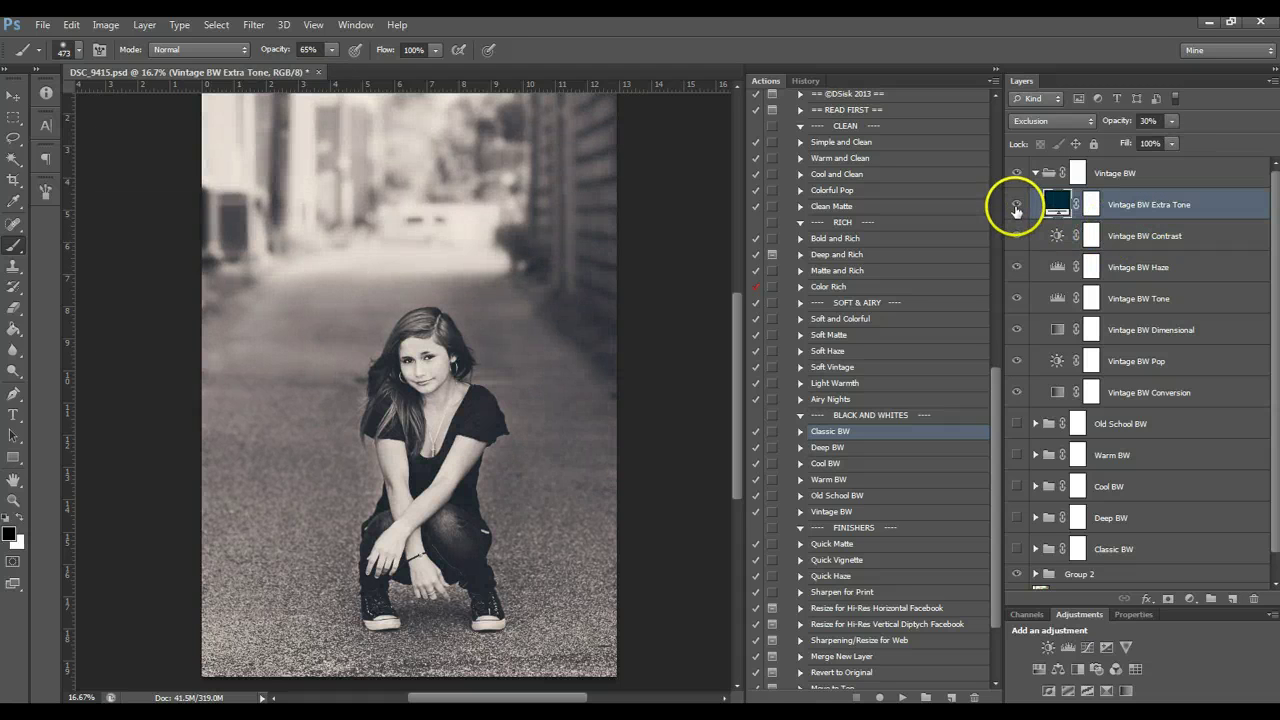
pyautogui.click(1017, 208)
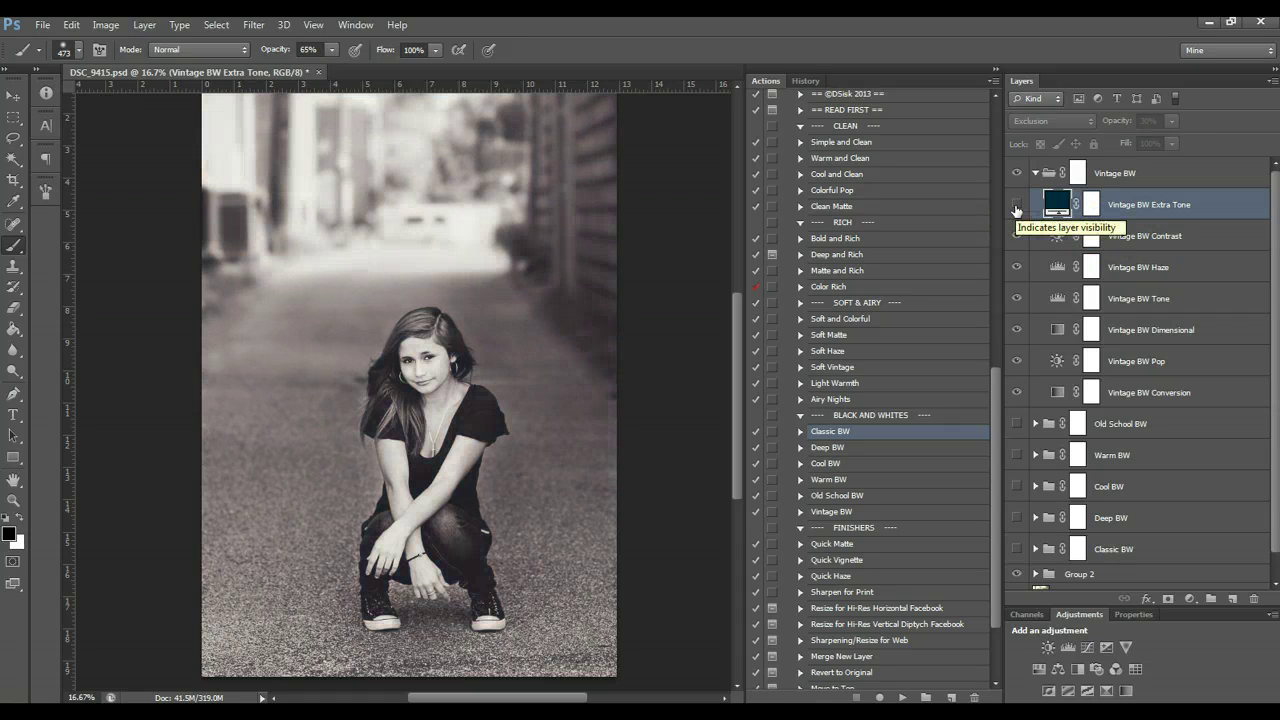
pyautogui.click(1017, 208)
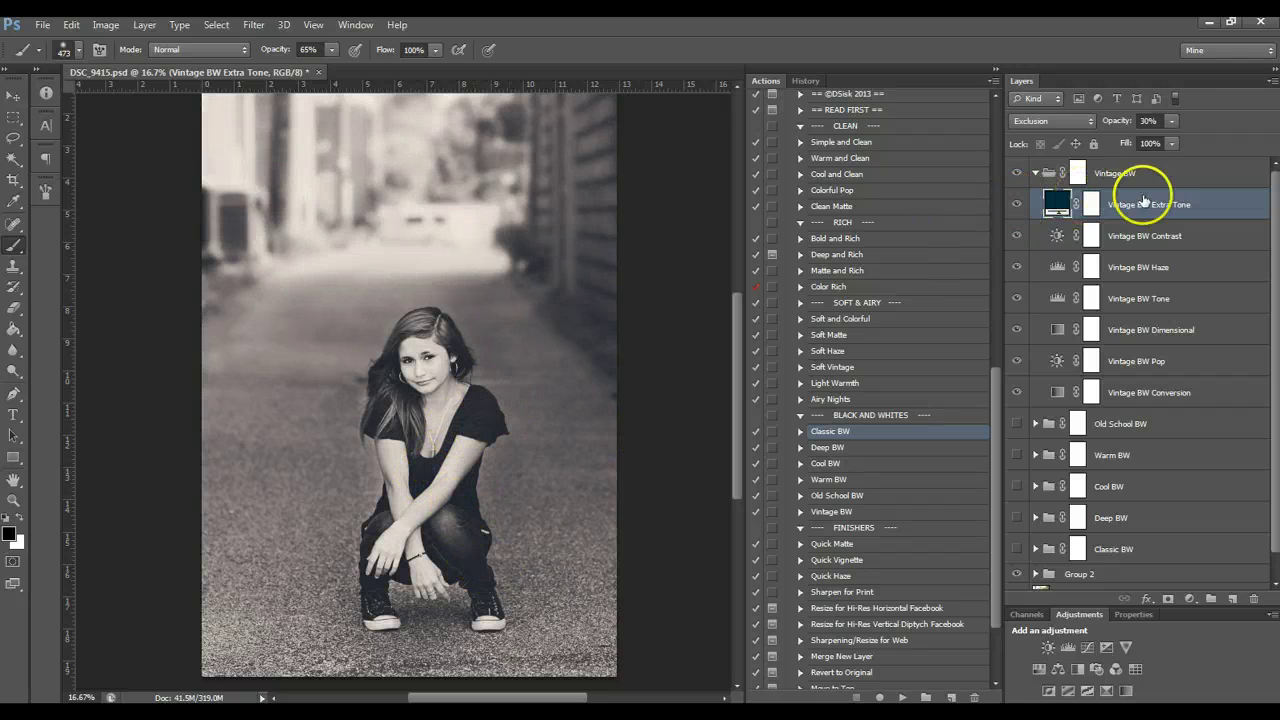
pyautogui.moveTo(1170, 124); pyautogui.dragTo(1251, 146)
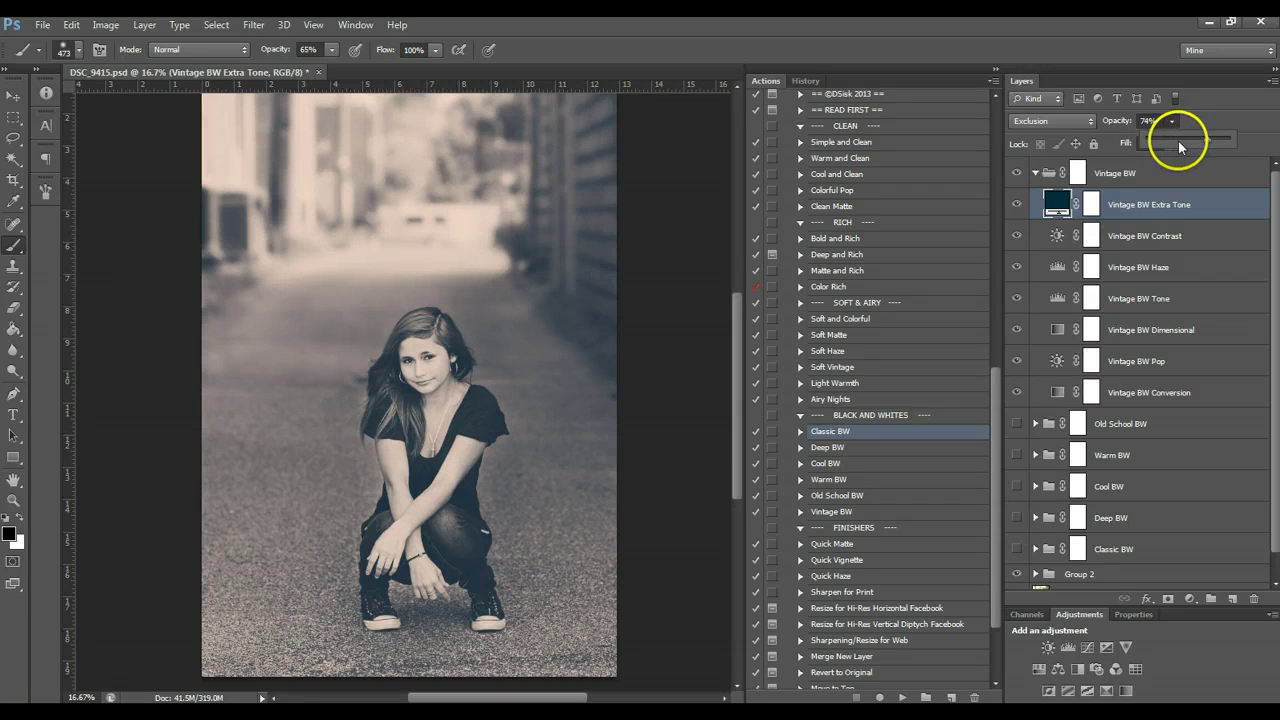
# Preview the color version by hiding the Vintage BW Conversion layer, restore that layer, and collapse the Vintage BW group
pyautogui.click(1018, 392)
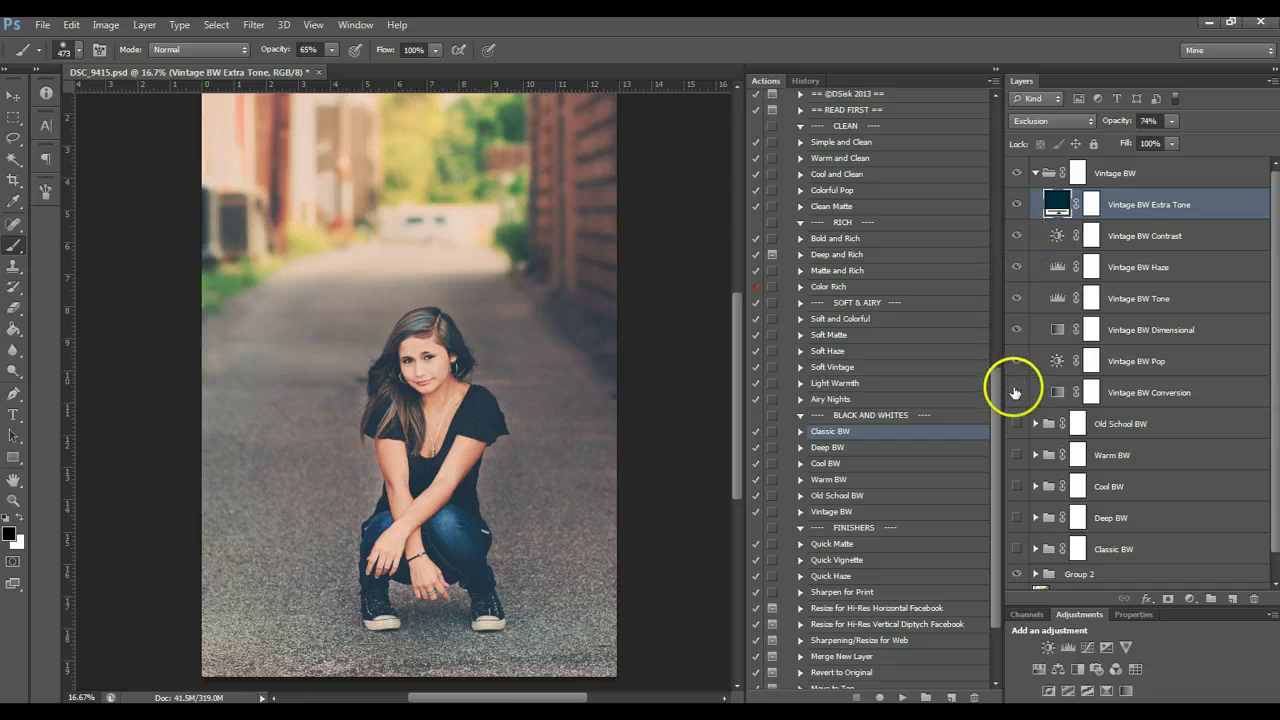
pyautogui.click(1035, 173)
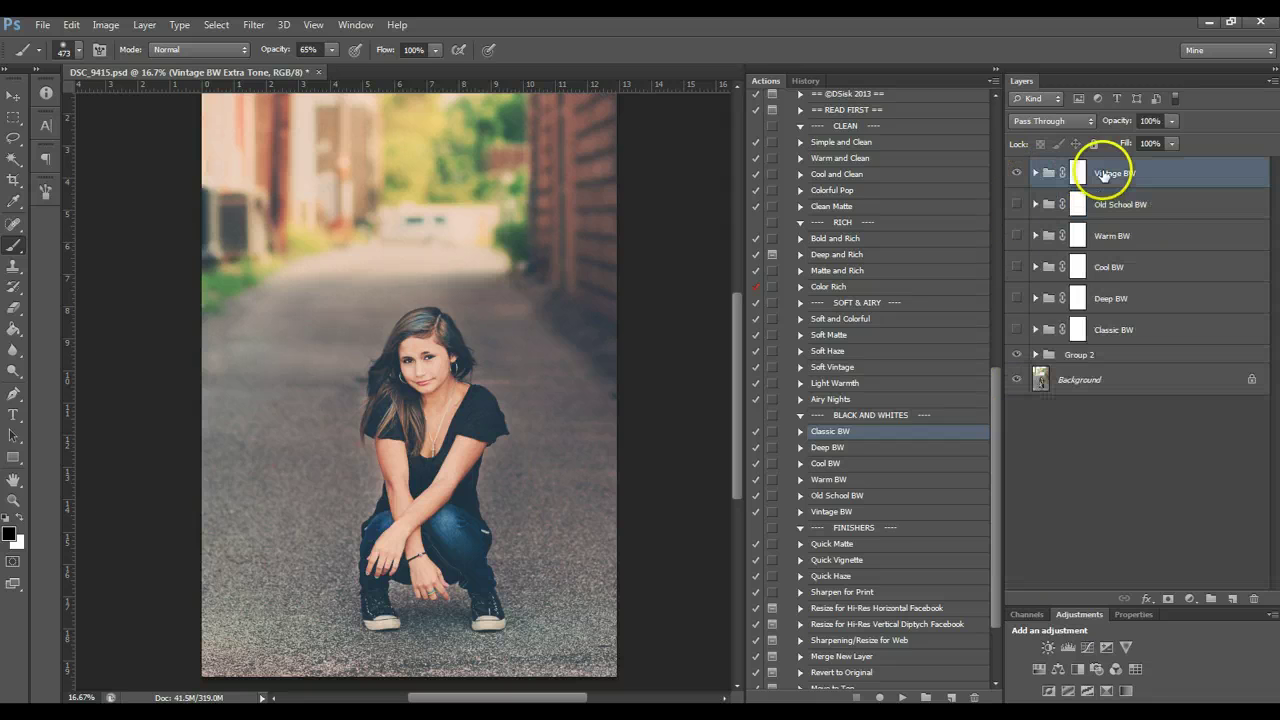
pyautogui.click(1171, 121)
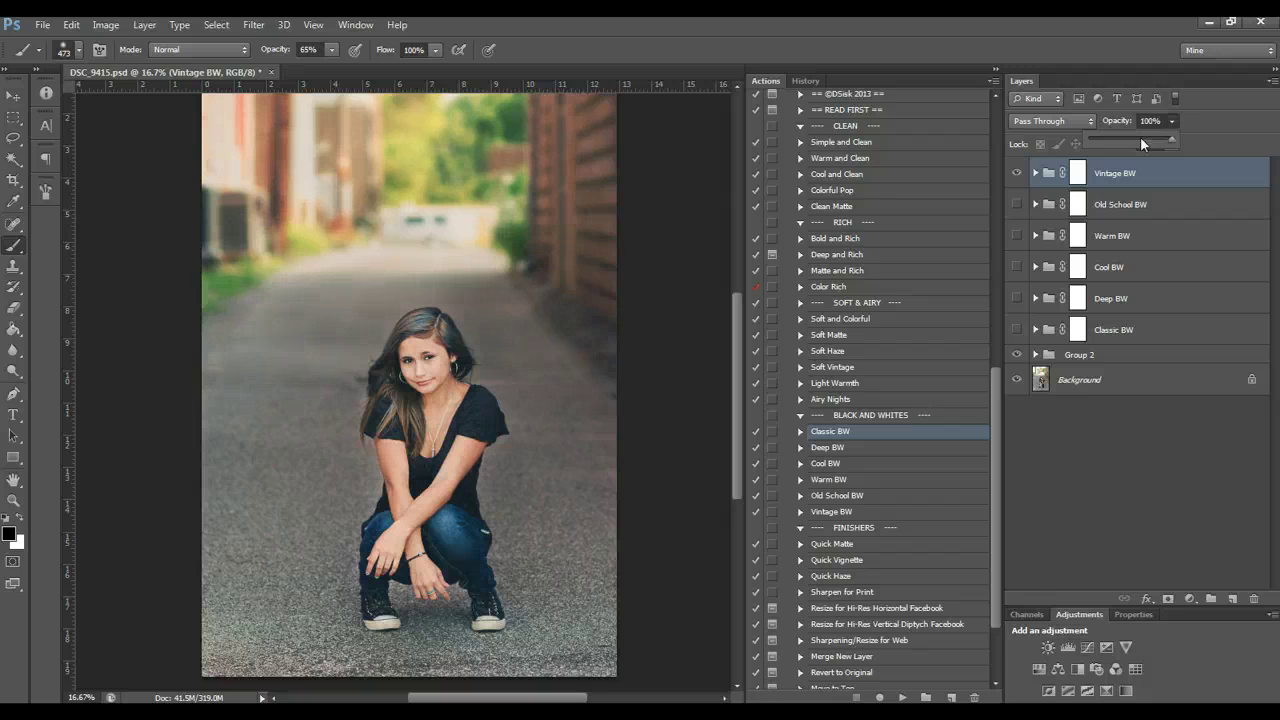
pyautogui.click(1035, 173)
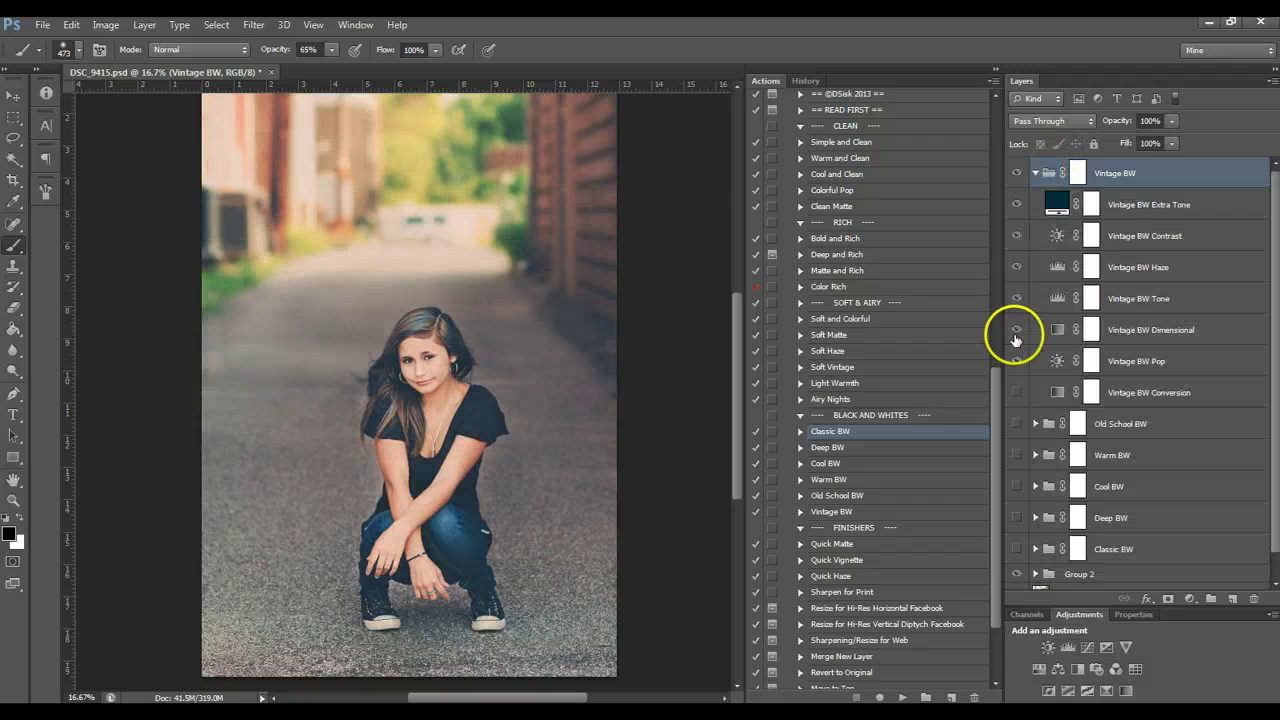
pyautogui.click(1016, 392)
pyautogui.click(1033, 173)
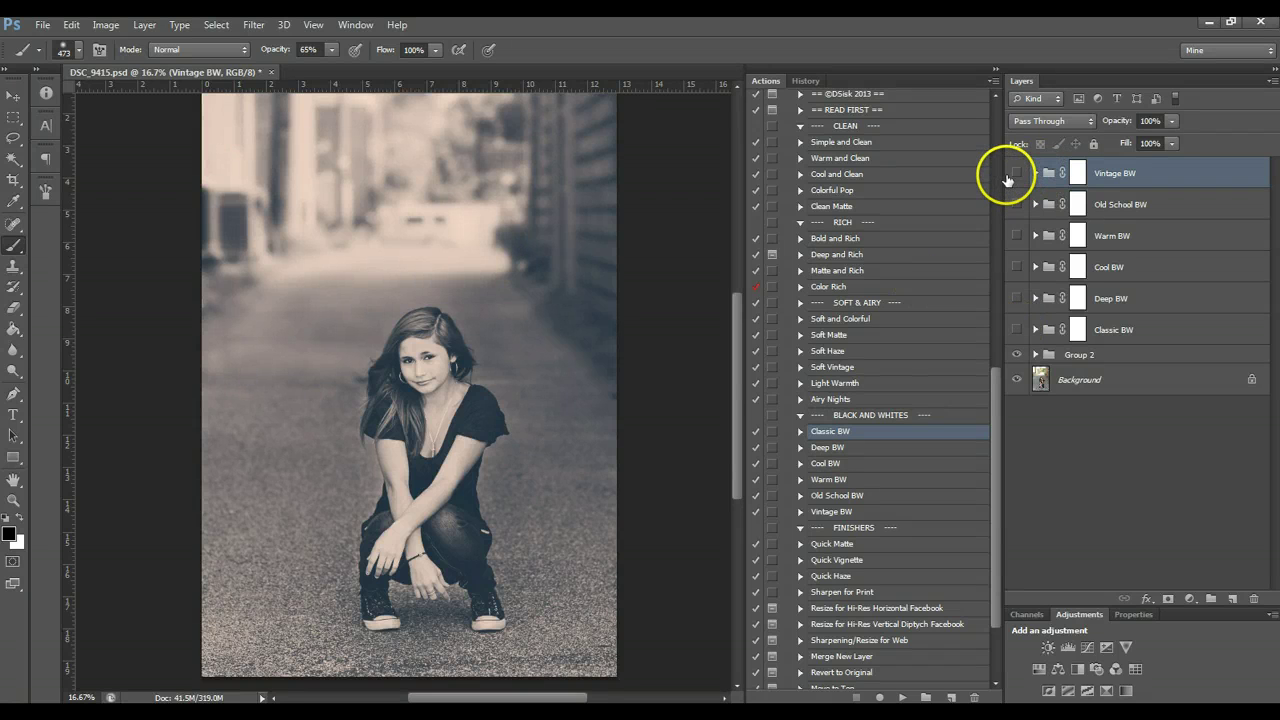
# Hide the Vintage BW group and show the Classic BW group
pyautogui.click(1012, 174)
pyautogui.click(1143, 331)
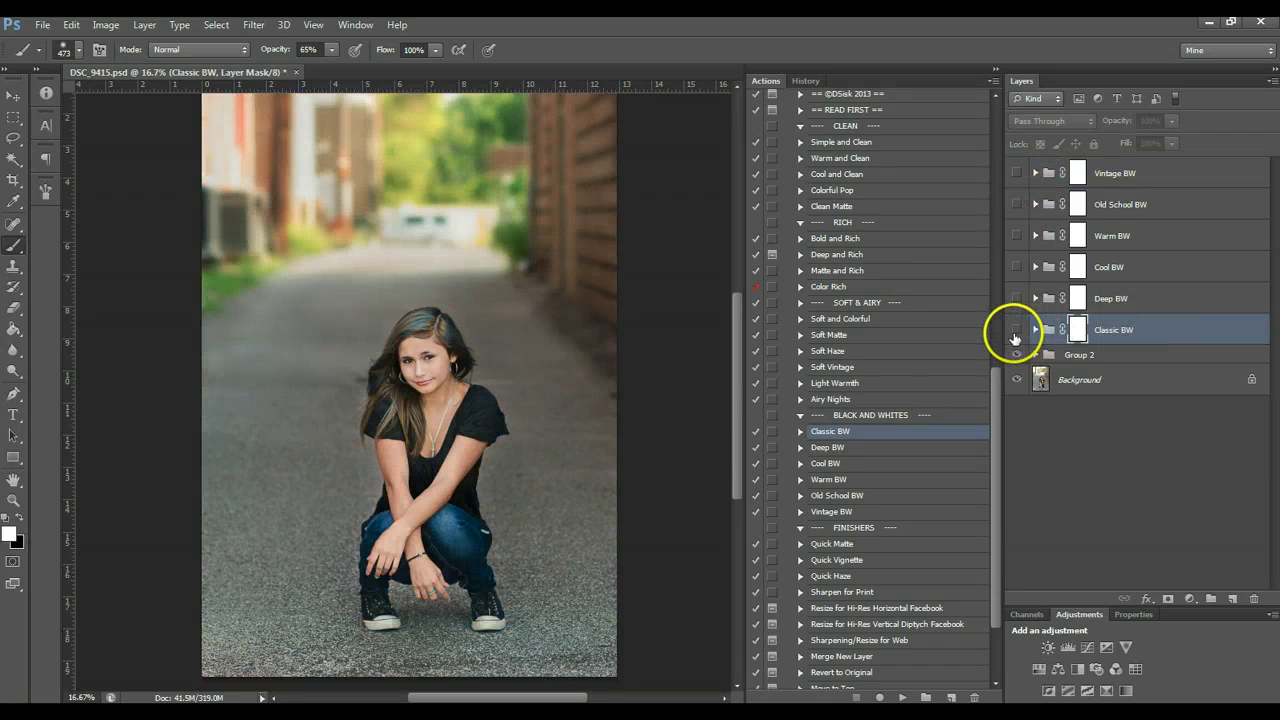
pyautogui.click(1015, 333)
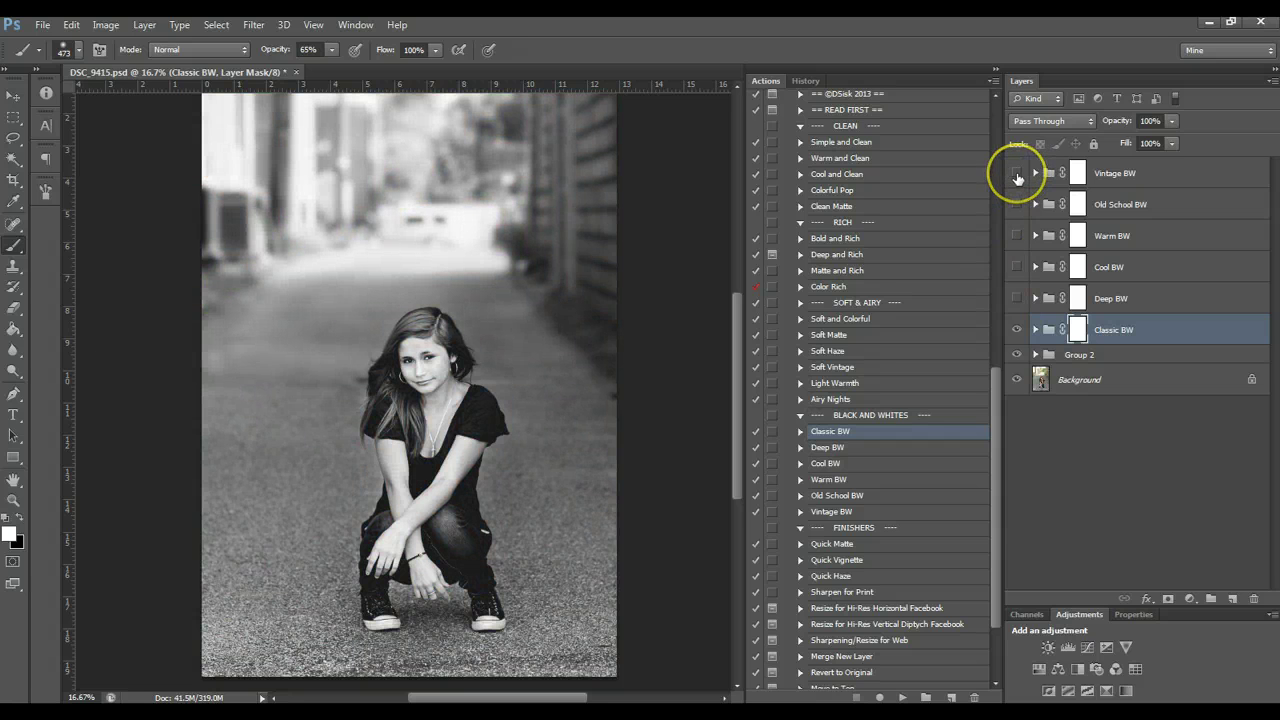
# Show the Vintage BW group over Classic BW at 41% opacity, and compare the photo with it off and on
pyautogui.click(1017, 176)
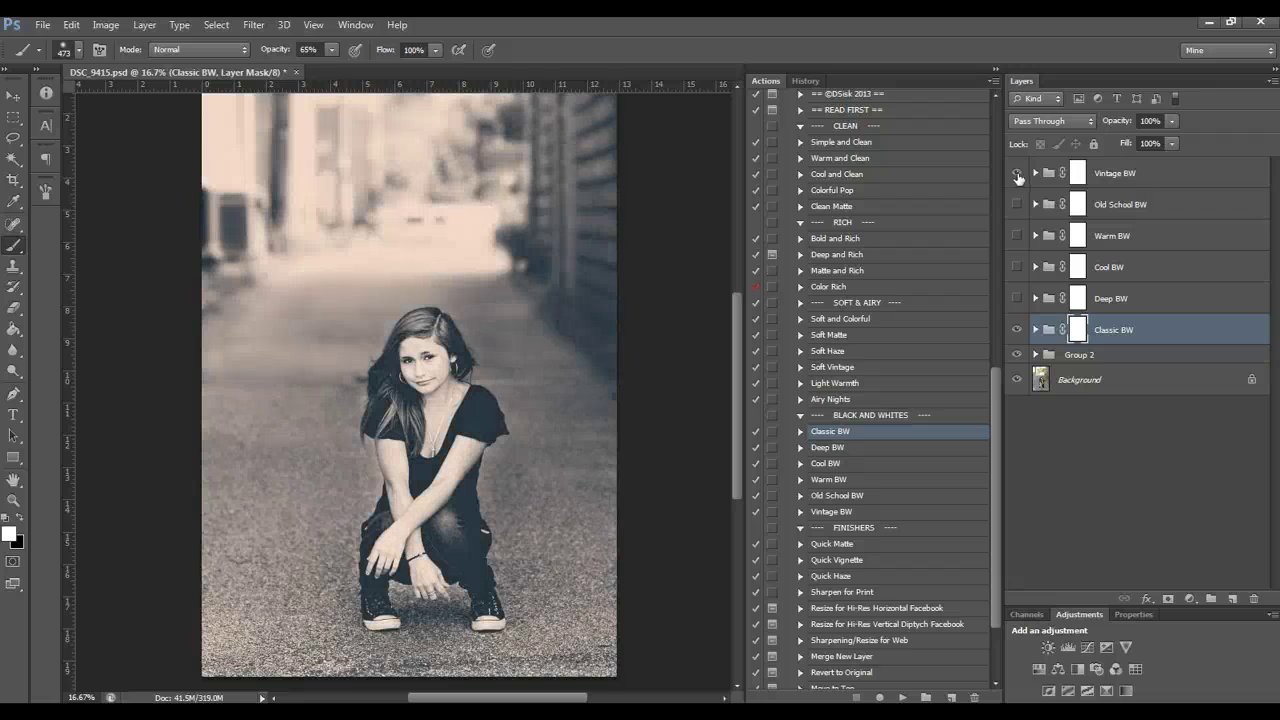
pyautogui.click(1127, 174)
pyautogui.click(1171, 121)
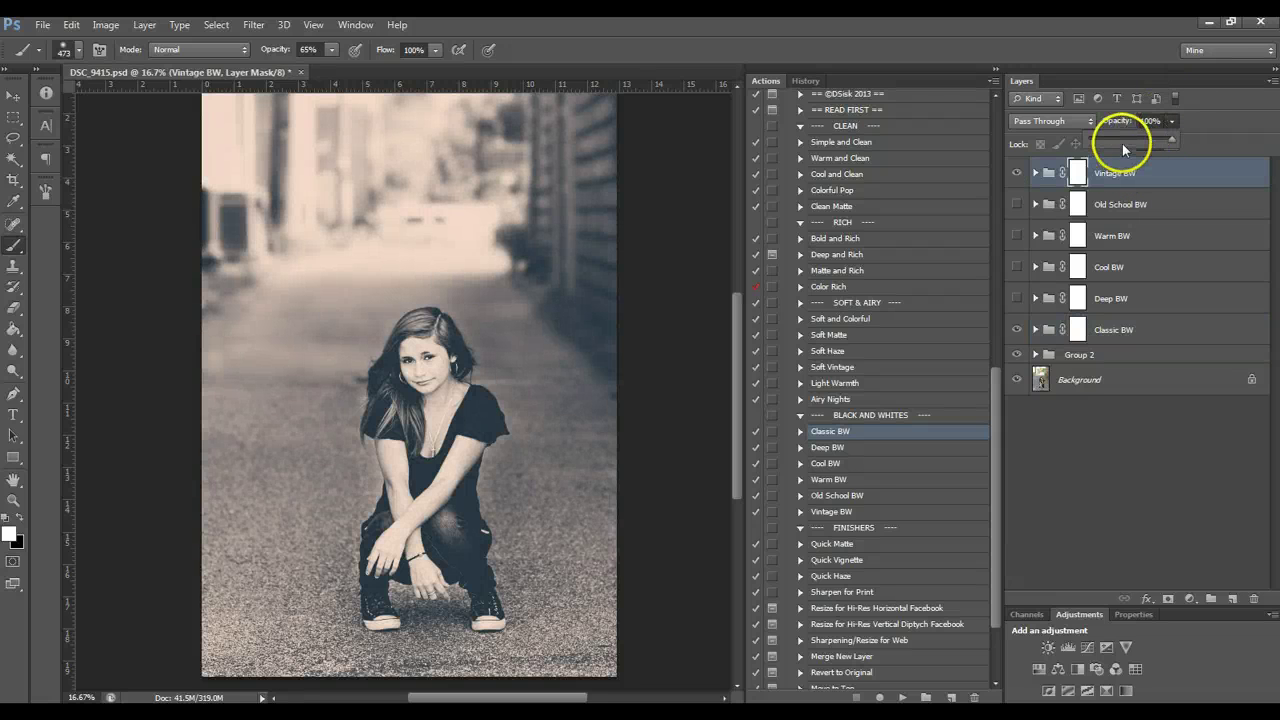
pyautogui.click(1123, 142)
pyautogui.click(1026, 177)
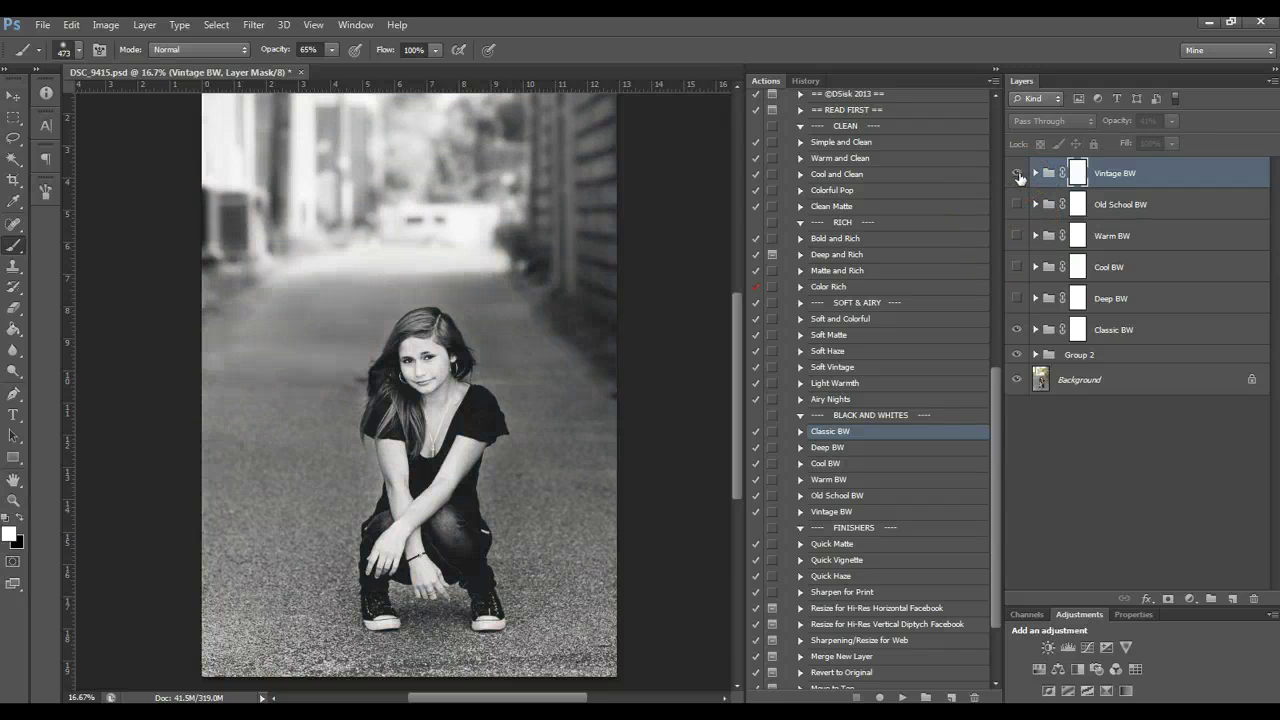
pyautogui.click(1018, 175)
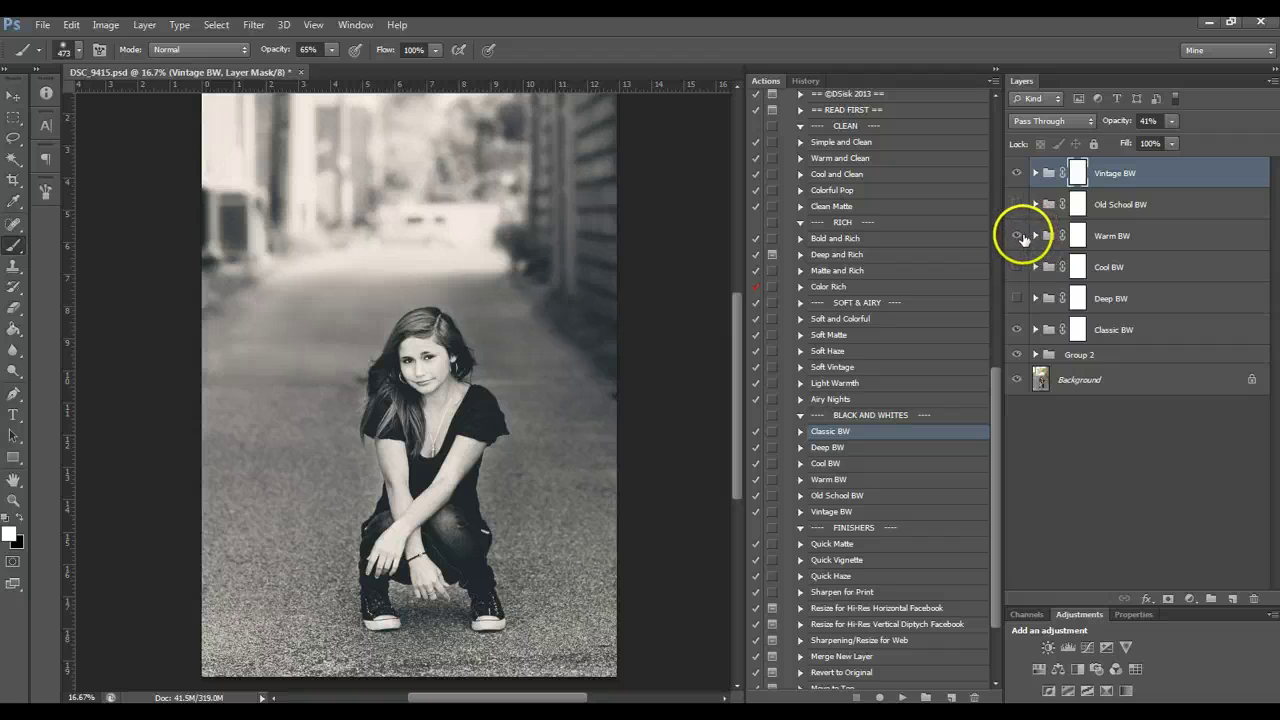
# Replace Vintage BW with the Old School BW group at 50% opacity, and compare the photo with Classic BW off and on
pyautogui.click(1016, 173)
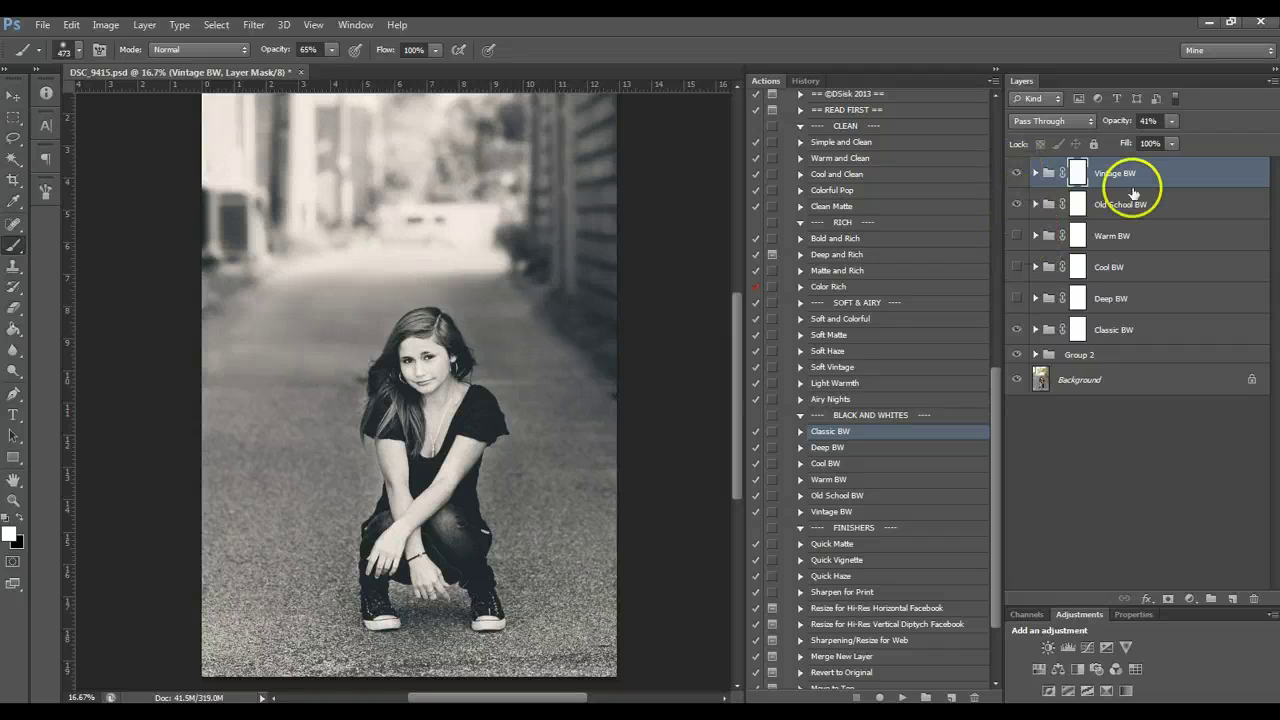
pyautogui.click(1130, 200)
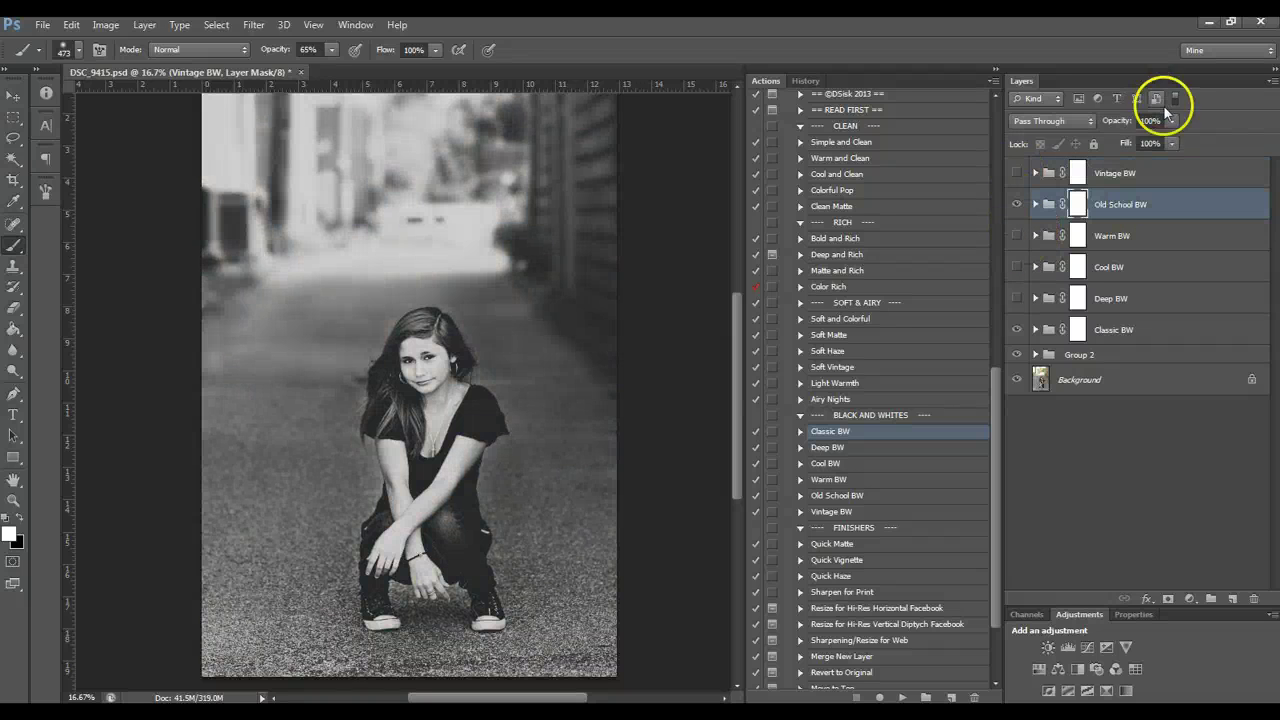
pyautogui.click(1170, 120)
pyautogui.moveTo(1145, 146); pyautogui.dragTo(1133, 146)
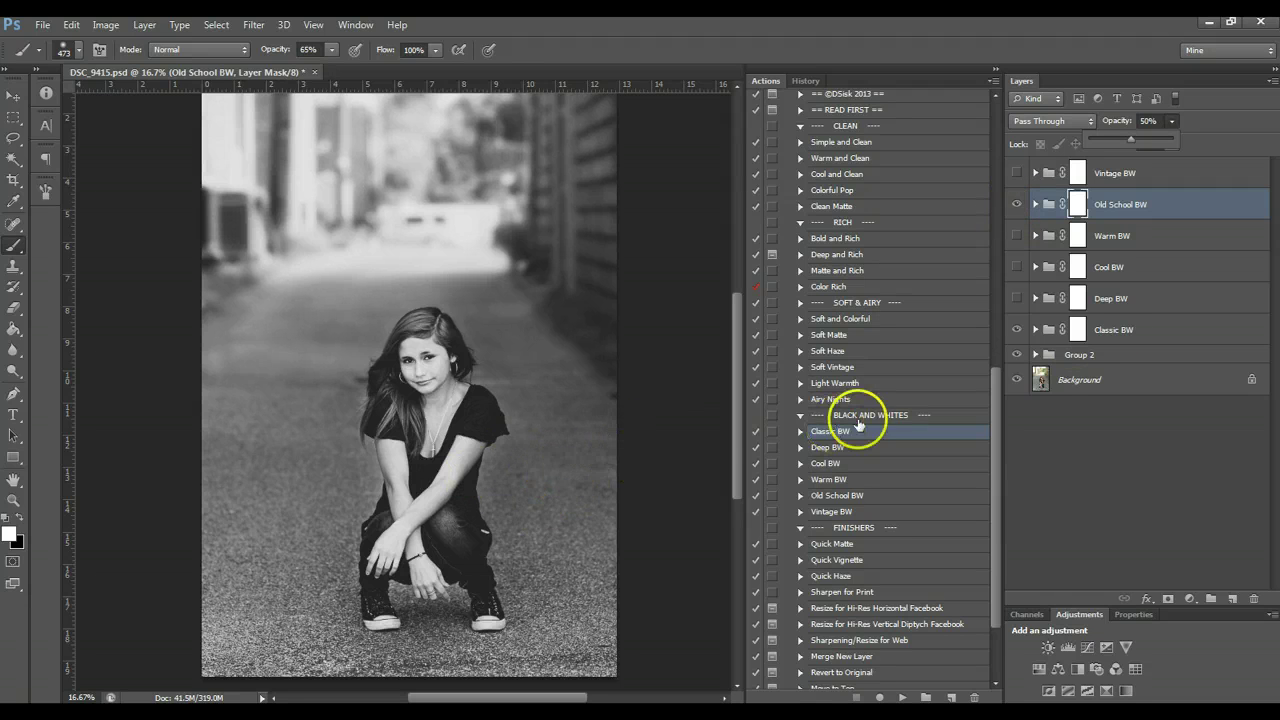
pyautogui.click(1016, 330)
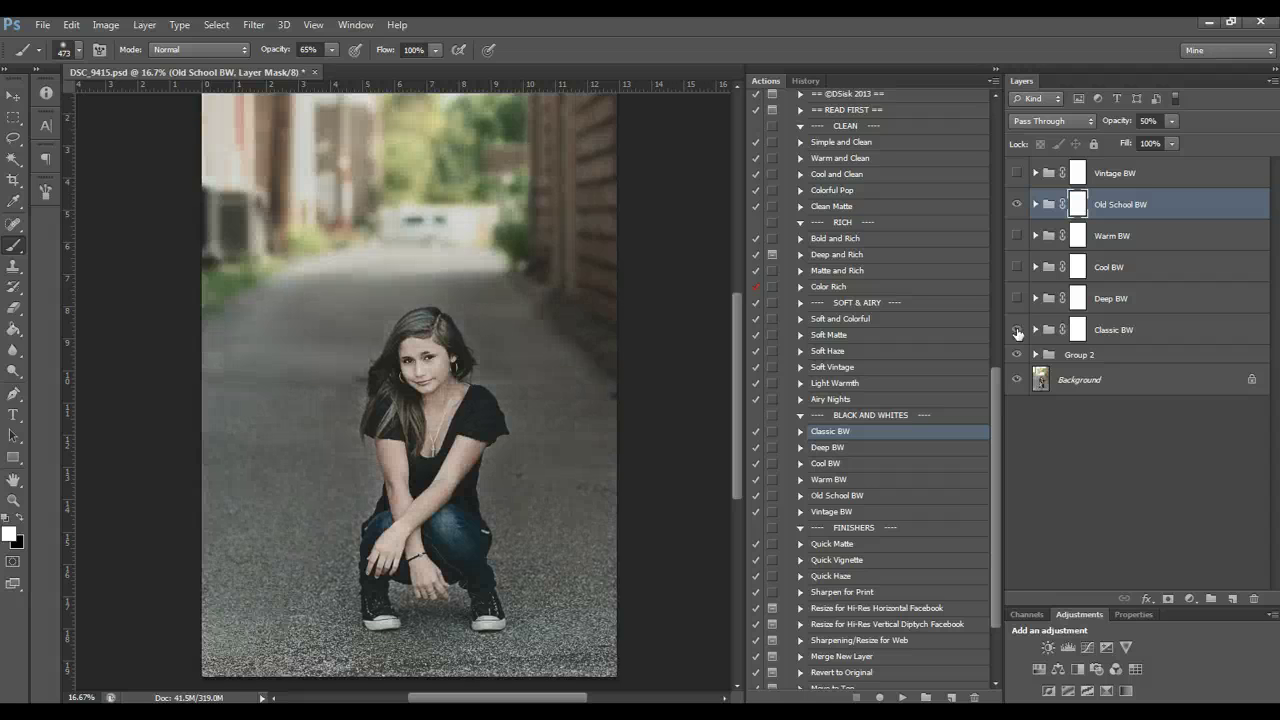
pyautogui.click(1017, 331)
# Run the Quick Matte finisher action above the Vintage BW group
pyautogui.scroll(-2, 993, 372)
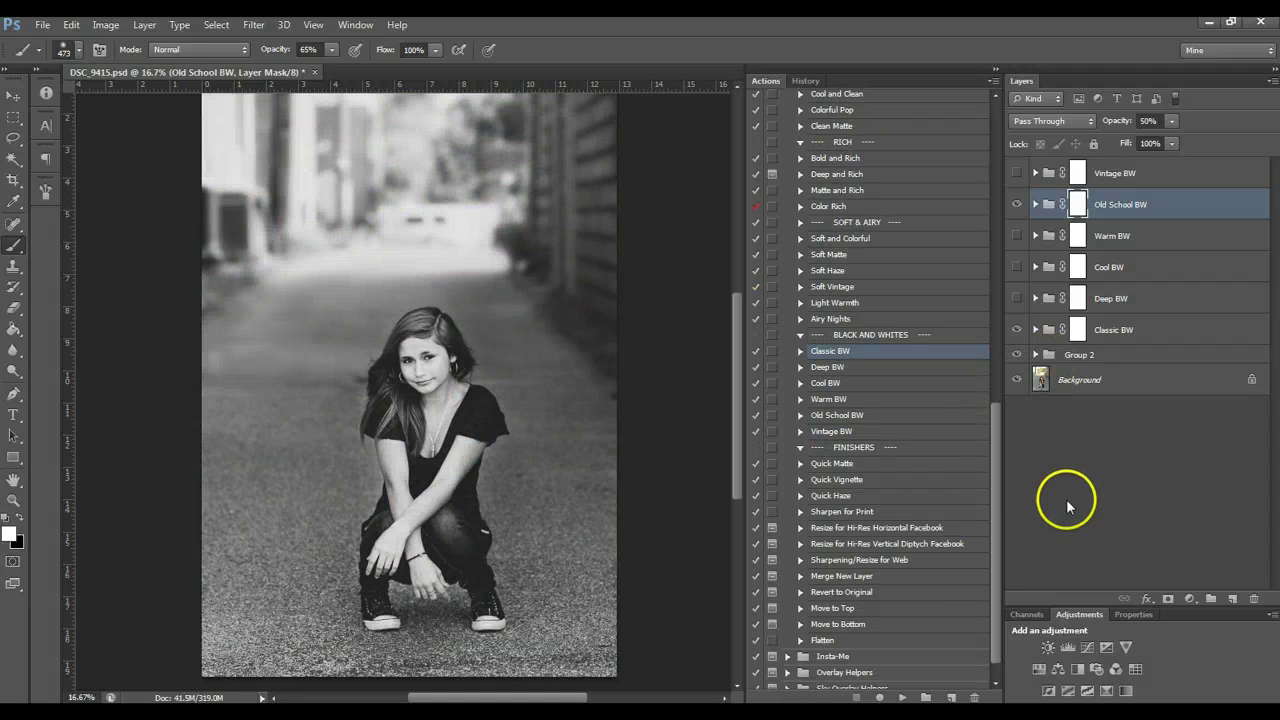
pyautogui.scroll(3, 870, 500)
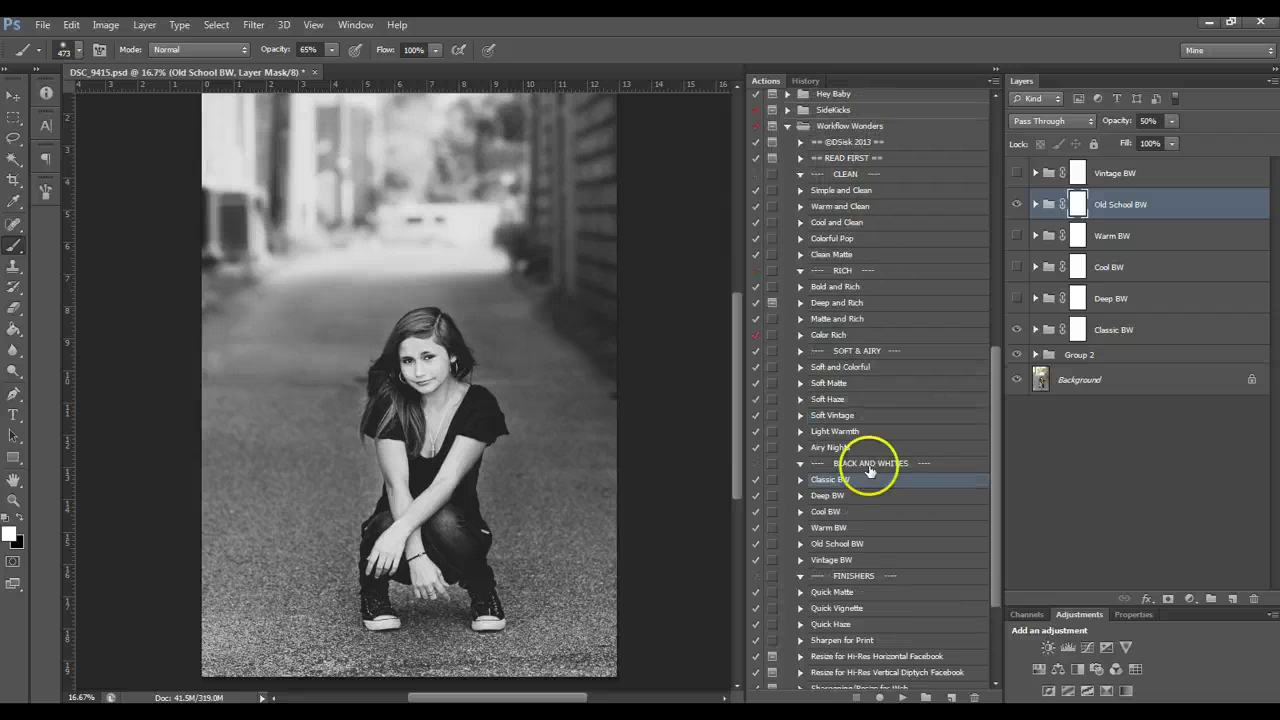
pyautogui.scroll(-3, 885, 478)
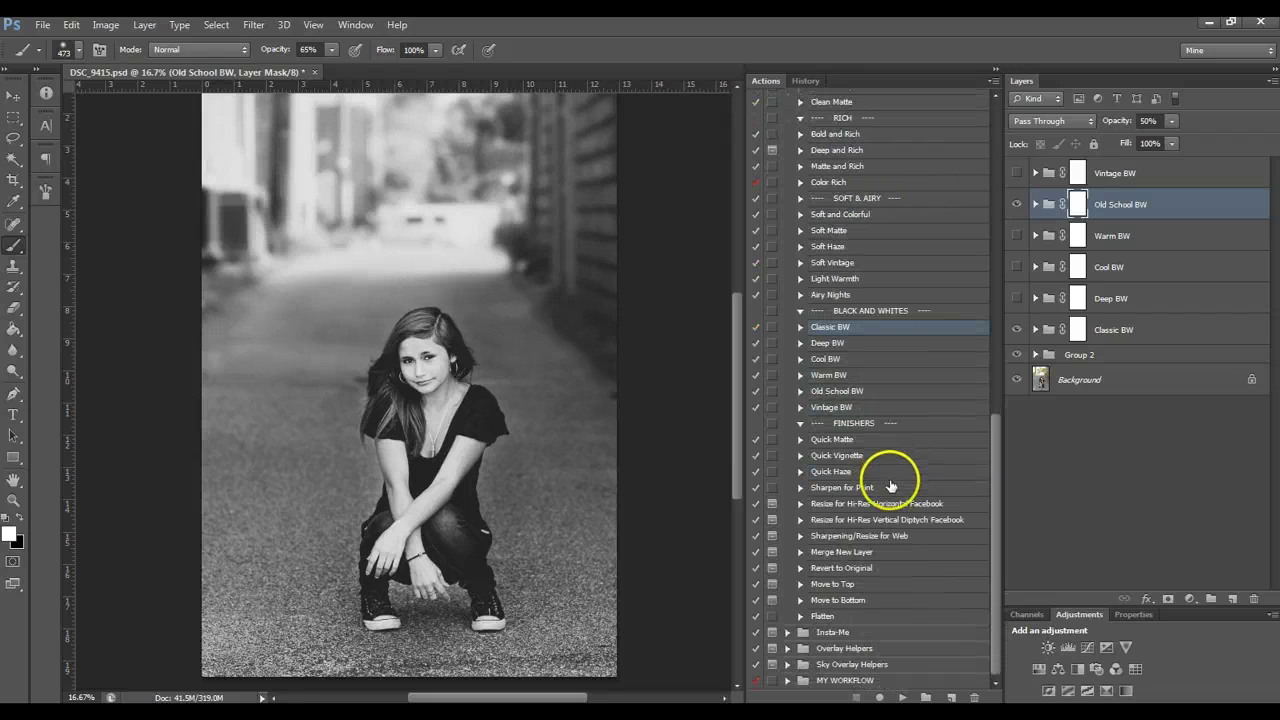
pyautogui.click(838, 439)
pyautogui.click(1190, 173)
pyautogui.scroll(3, 934, 414)
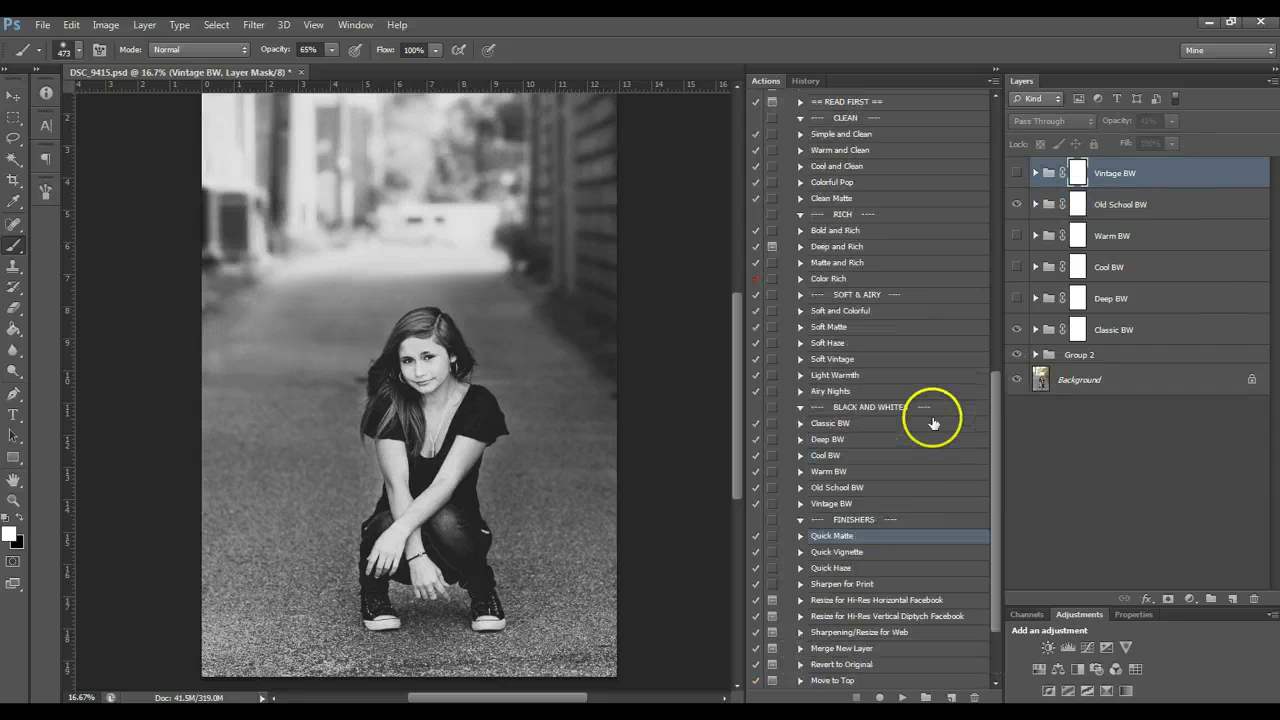
pyautogui.click(903, 700)
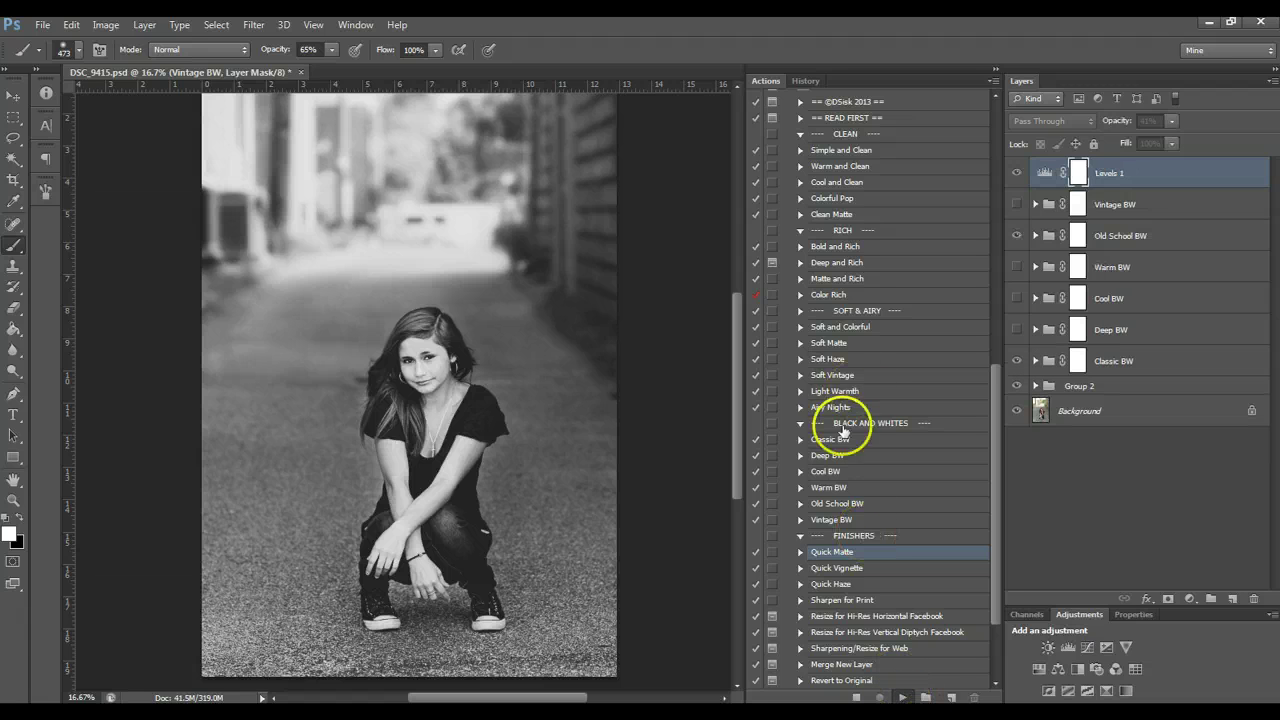
# Hide the Old School BW and Classic BW groups and show the Deep BW group beneath Quick Matte
pyautogui.click(1015, 202)
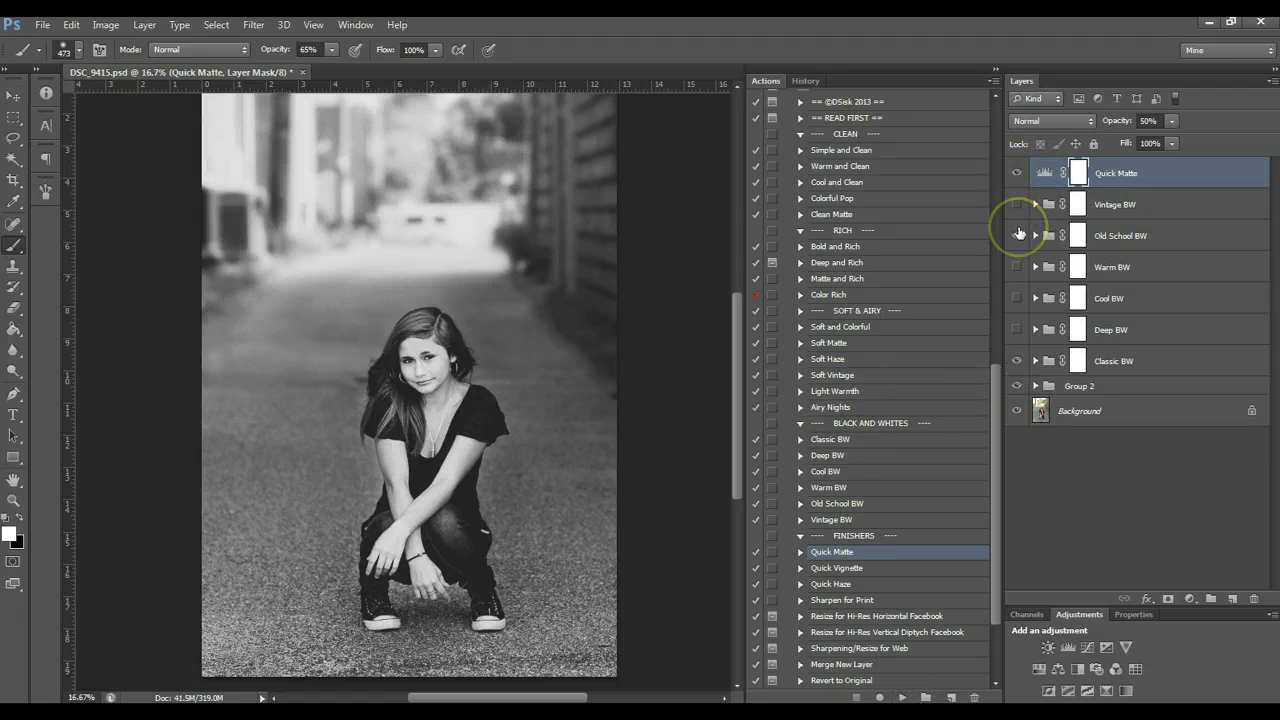
pyautogui.click(1016, 236)
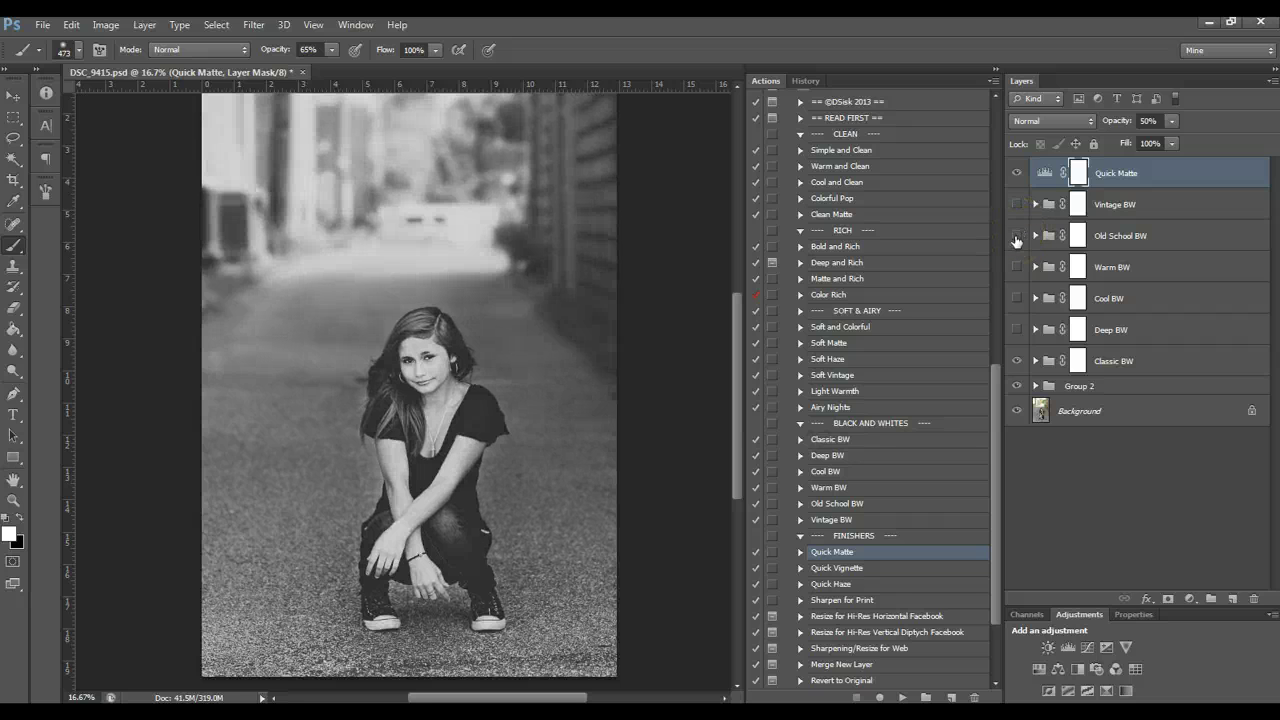
pyautogui.moveTo(1016, 338)
pyautogui.mouseDown()
pyautogui.moveTo(1017, 366)
pyautogui.moveTo(1015, 341)
pyautogui.mouseUp()
pyautogui.click(1017, 361)
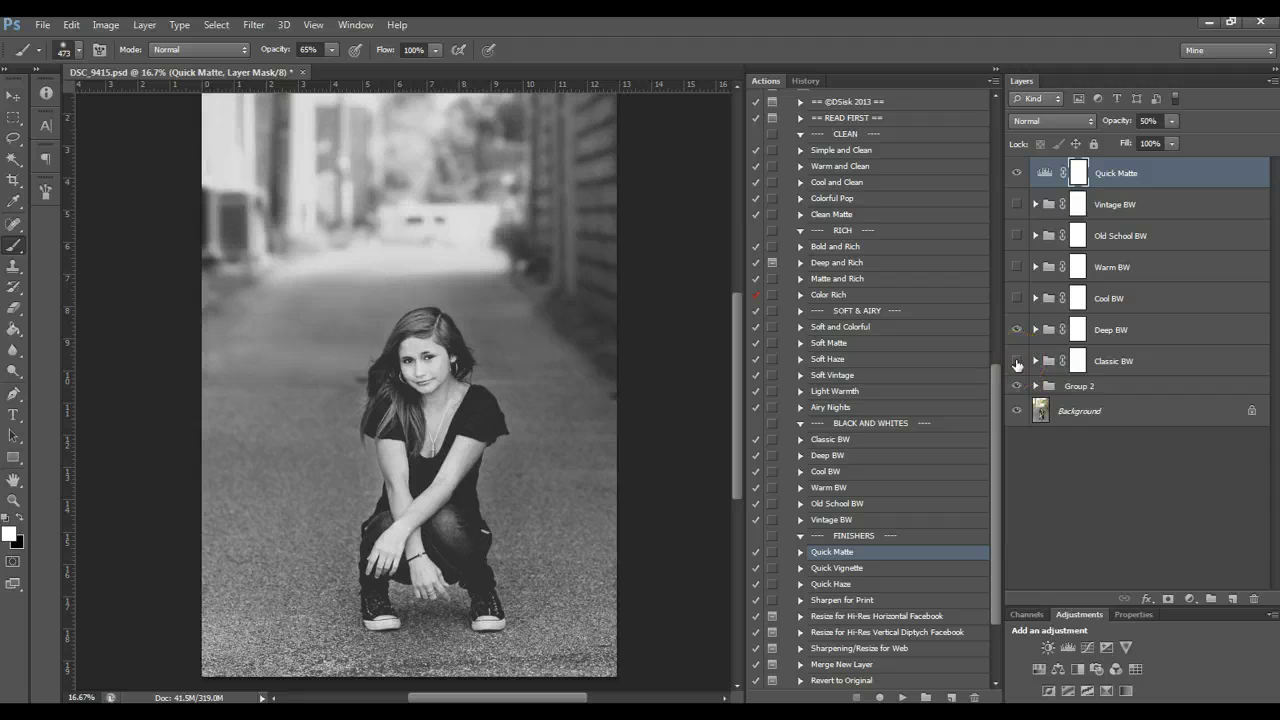
pyautogui.click(1016, 332)
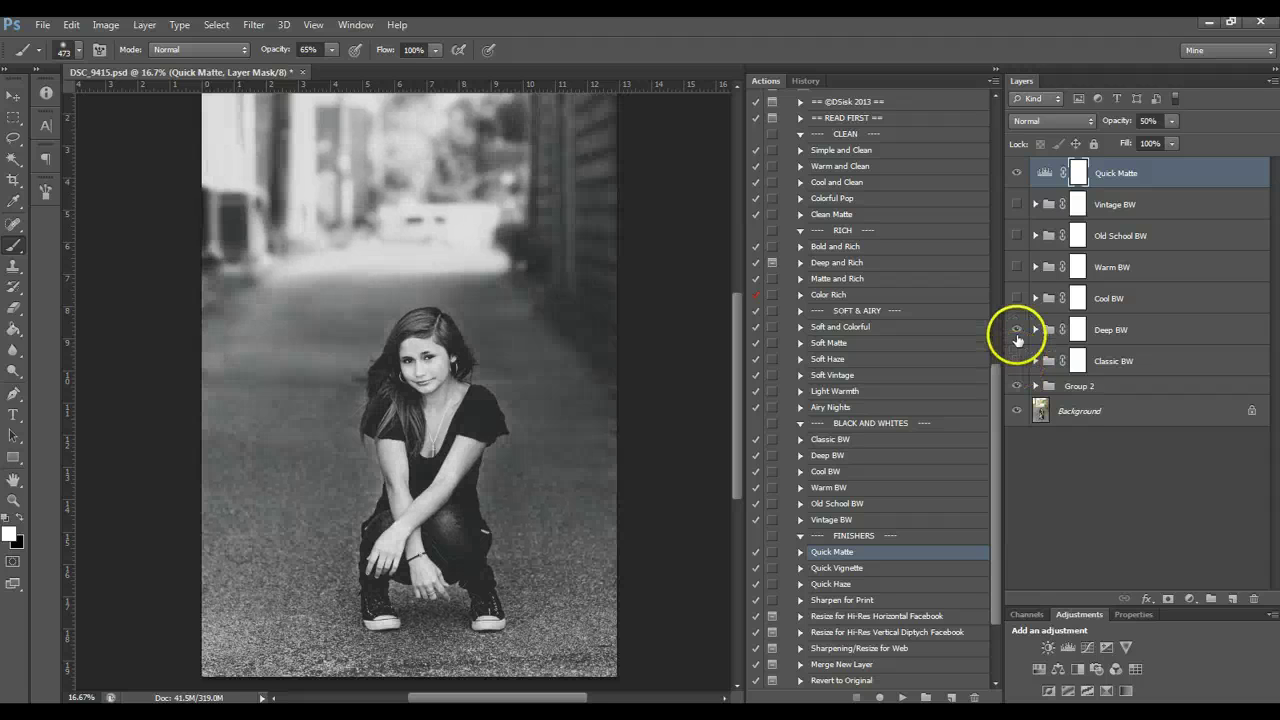
# Compare the photo with the Quick Matte layer off and on, and set the layer's opacity to 30%
pyautogui.click(1017, 173)
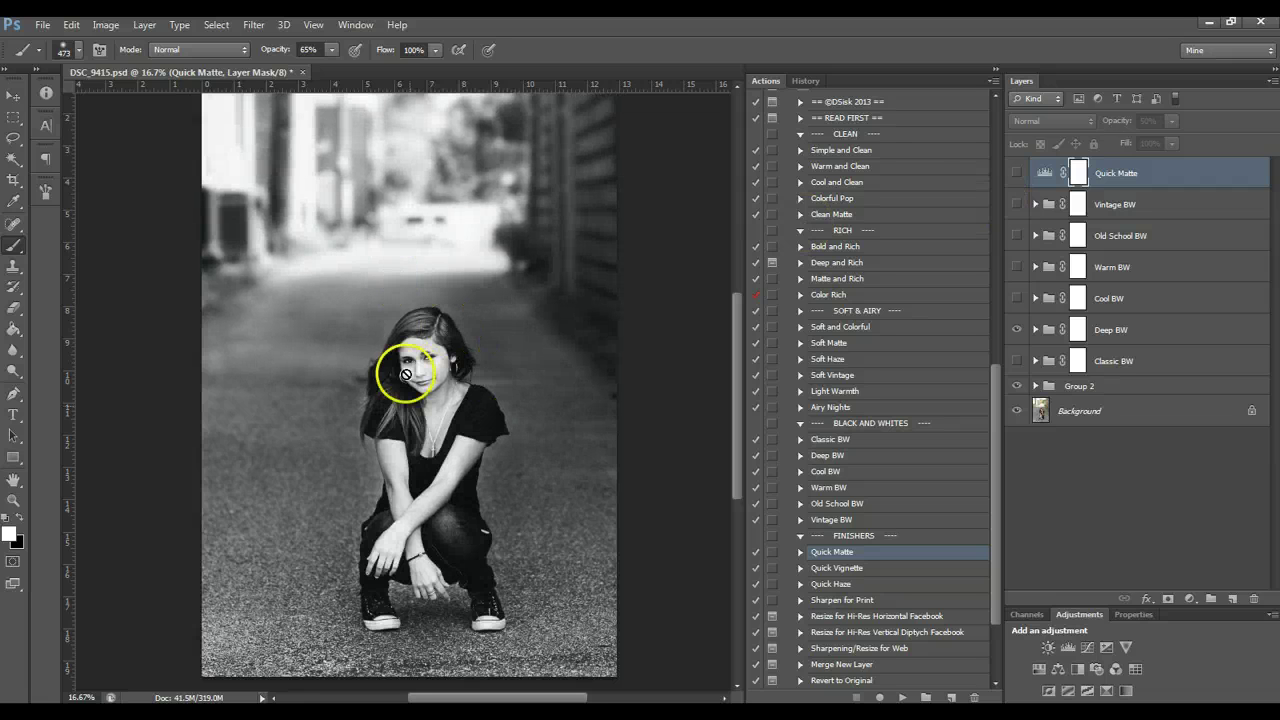
pyautogui.click(1018, 173)
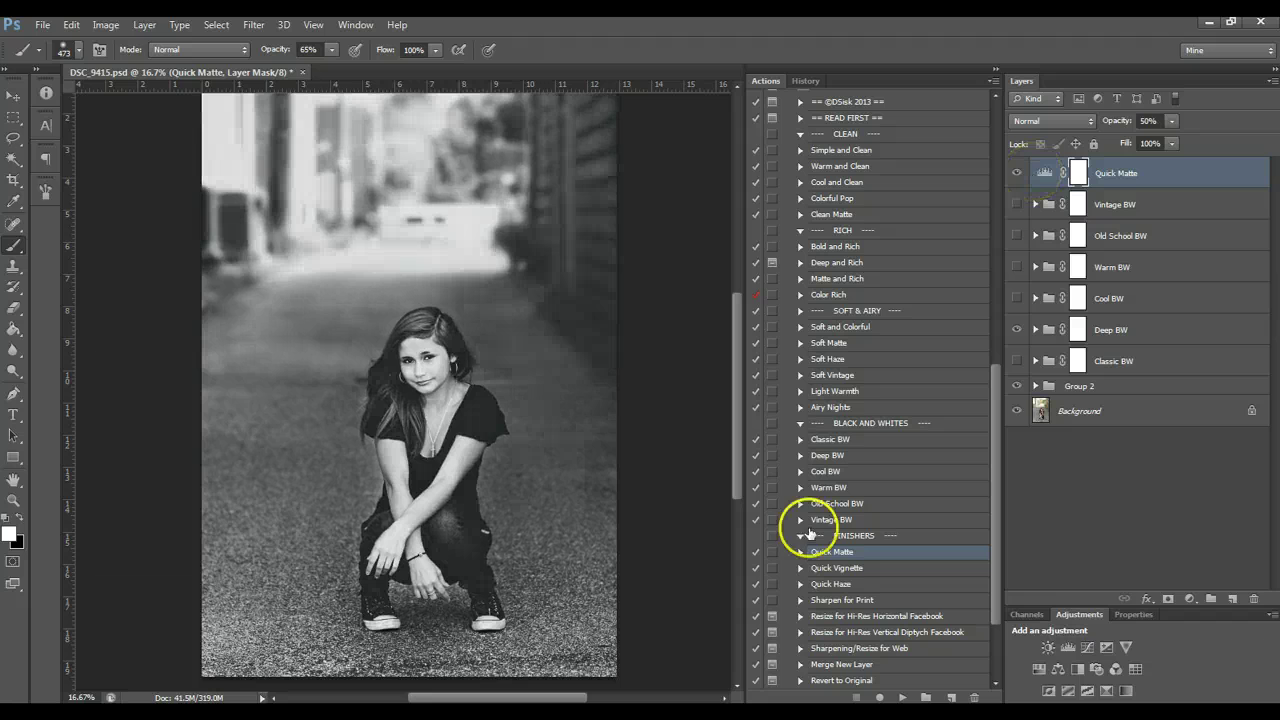
pyautogui.click(1172, 122)
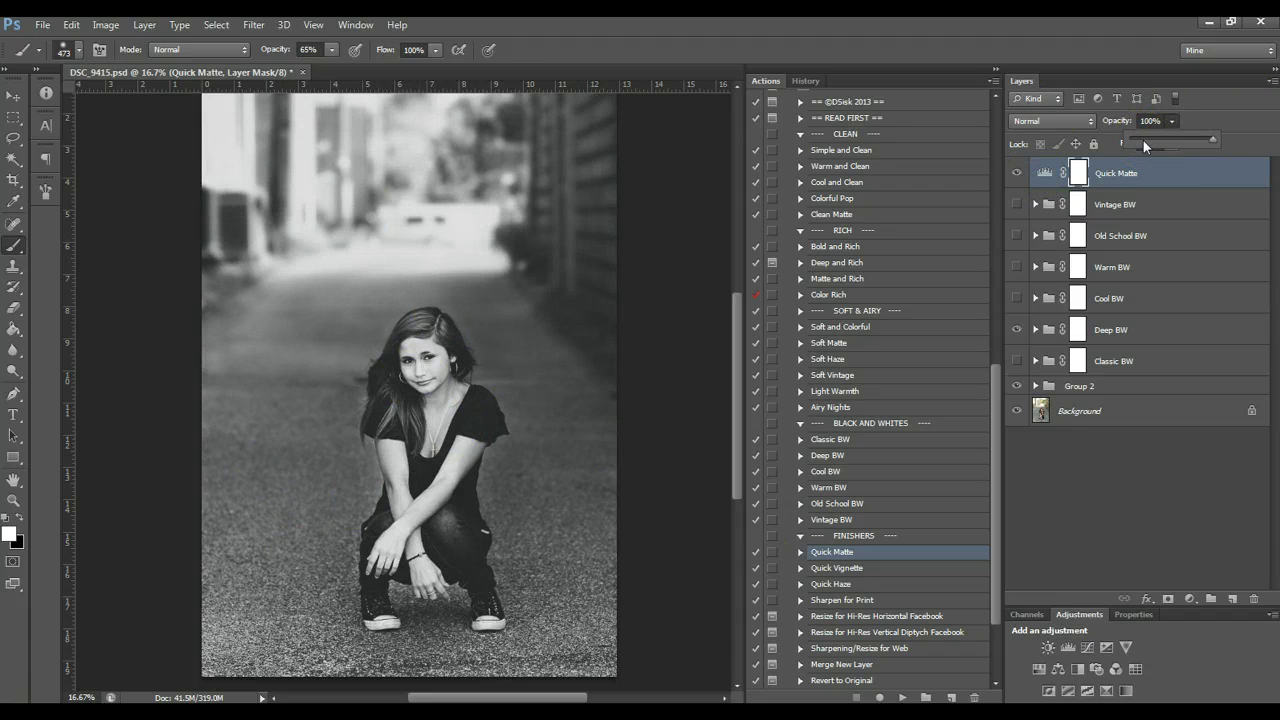
pyautogui.moveTo(1212, 139); pyautogui.dragTo(1159, 139)
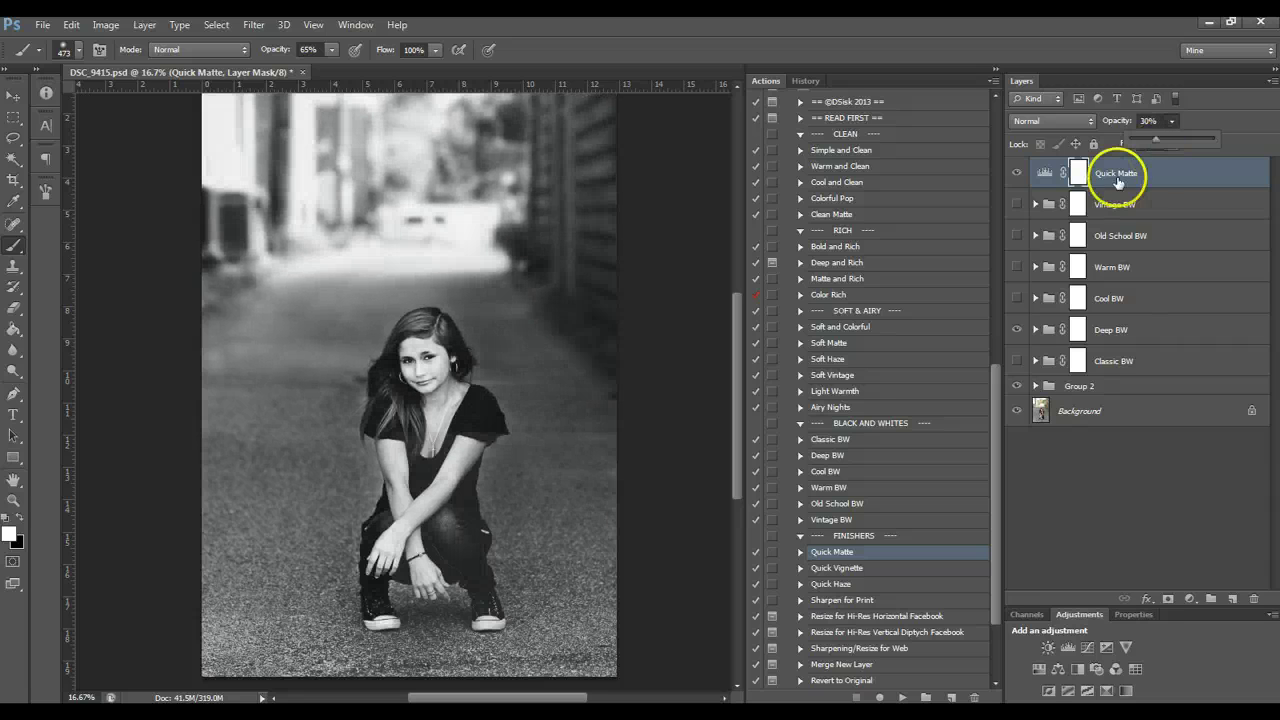
pyautogui.moveTo(1143, 139); pyautogui.dragTo(1156, 139)
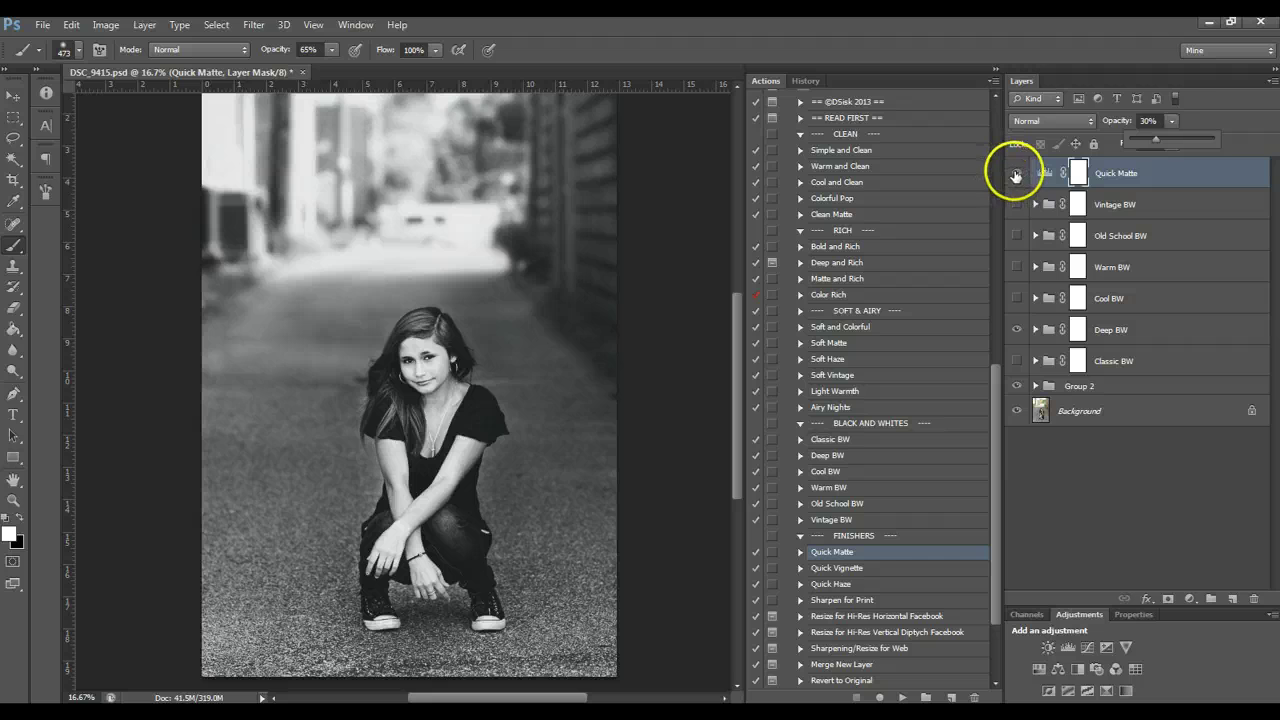
# Hide the Quick Matte layer and run the Quick Vignette finisher action
pyautogui.click(1016, 172)
pyautogui.click(846, 570)
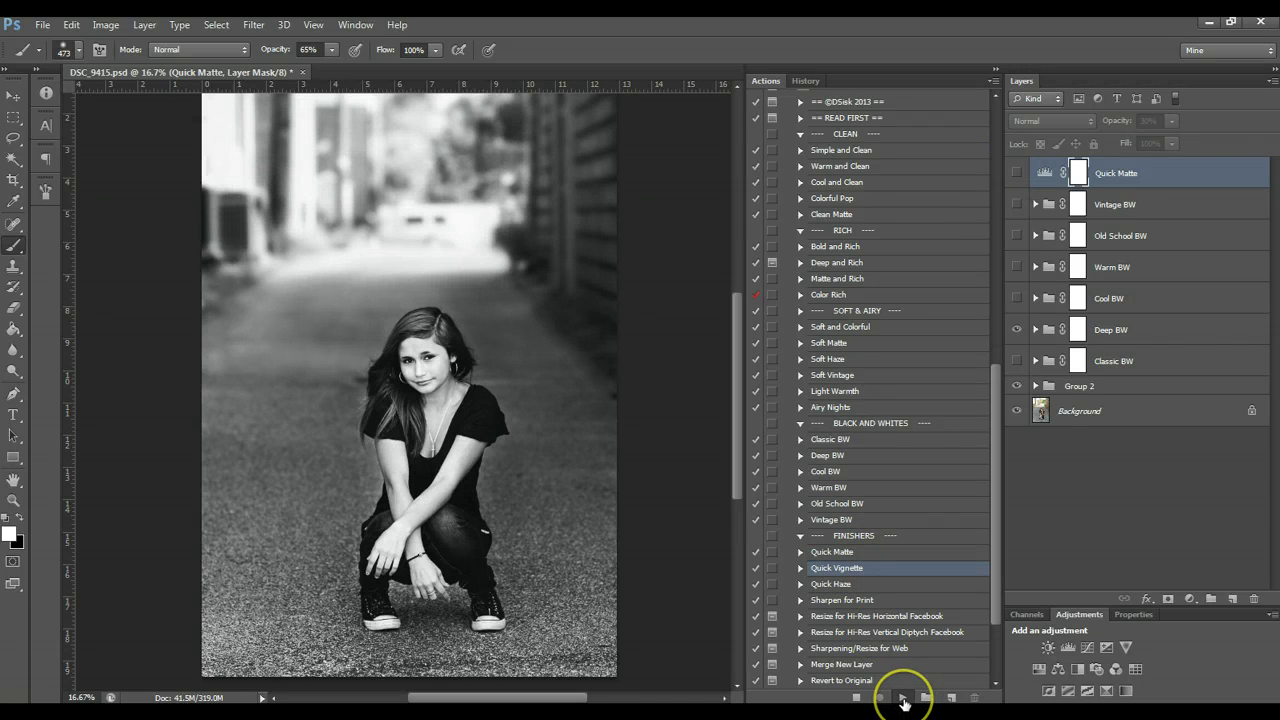
pyautogui.click(903, 700)
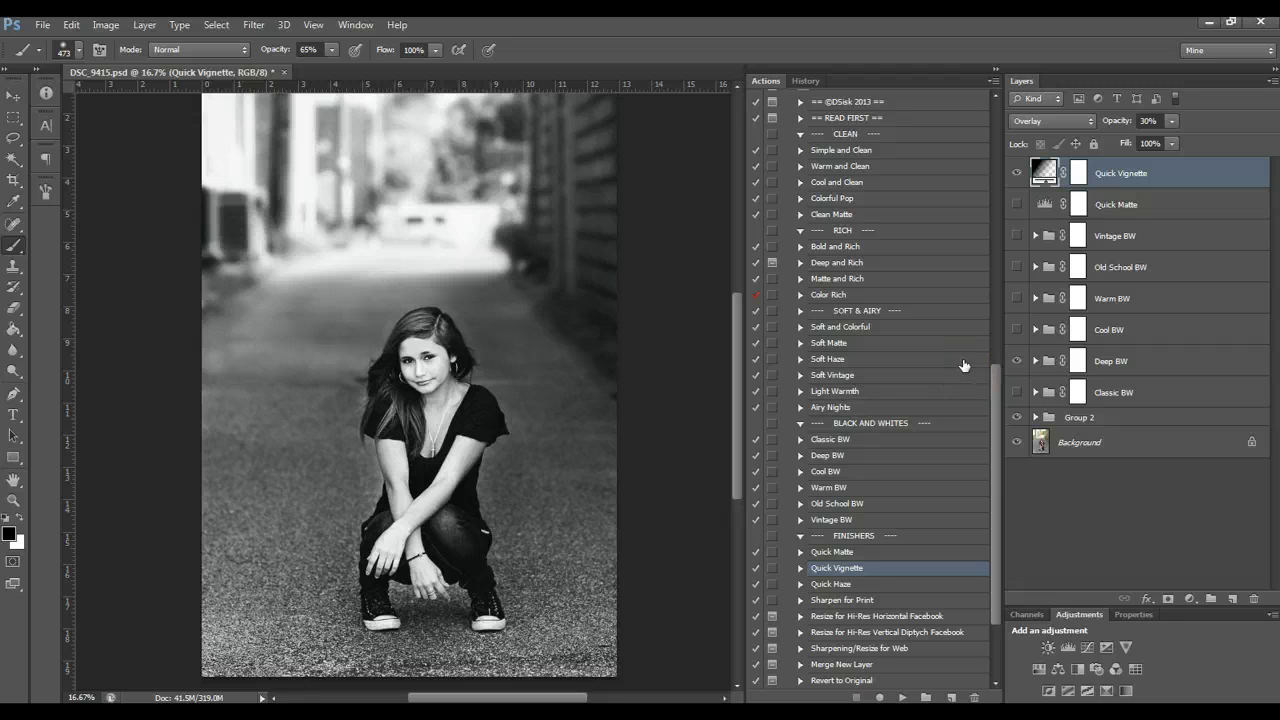
# Set the Quick Vignette layer's opacity to 62% and compare the photo with the vignette off and on
pyautogui.click(1017, 175)
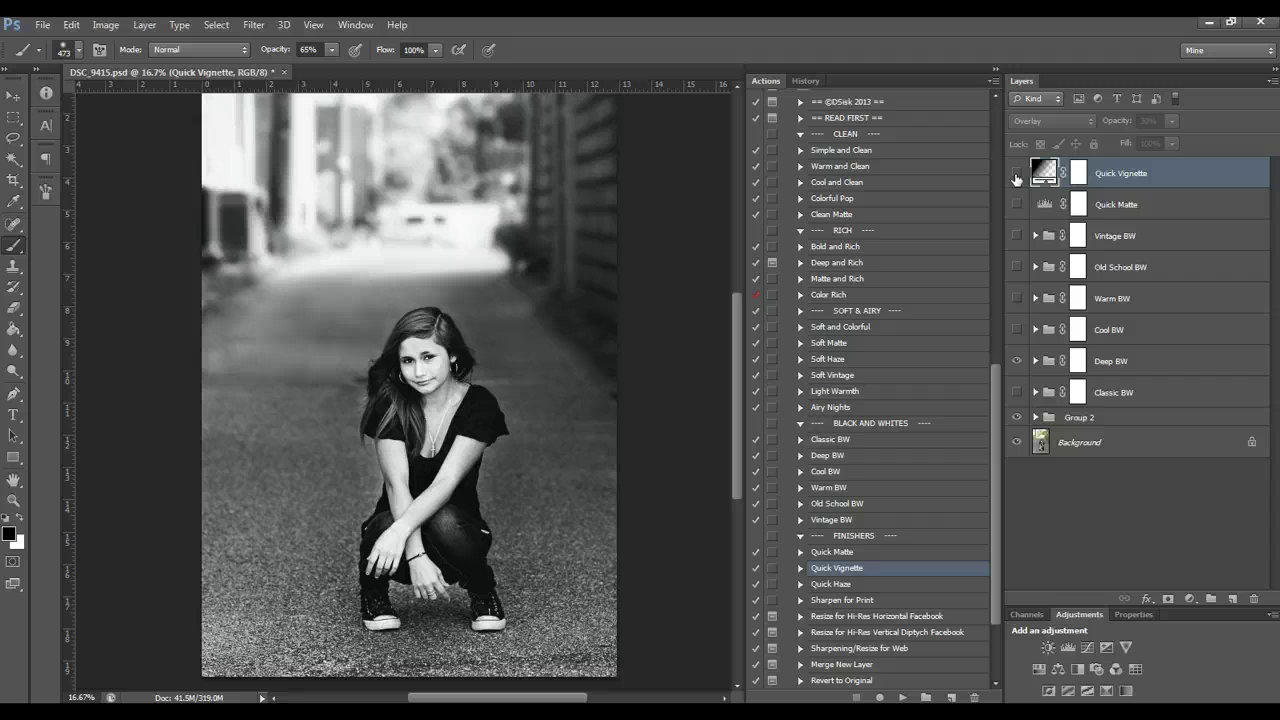
pyautogui.click(1017, 176)
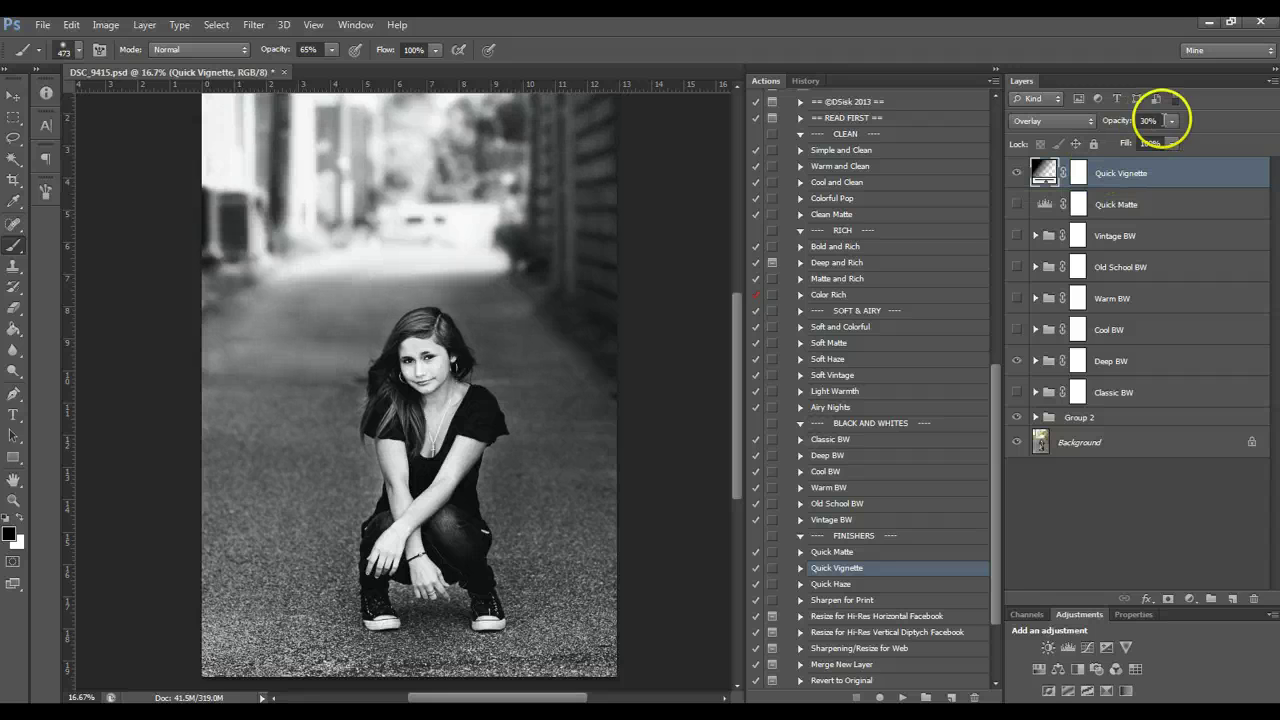
pyautogui.click(1171, 121)
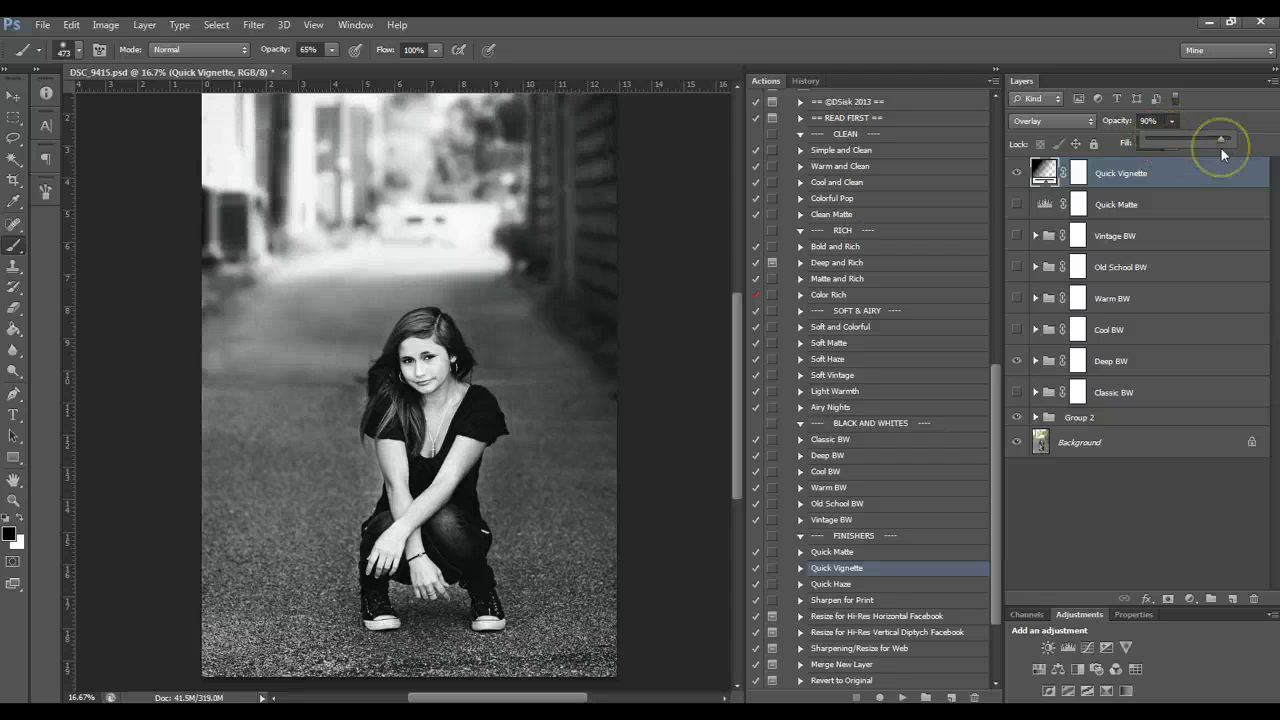
pyautogui.write('0')
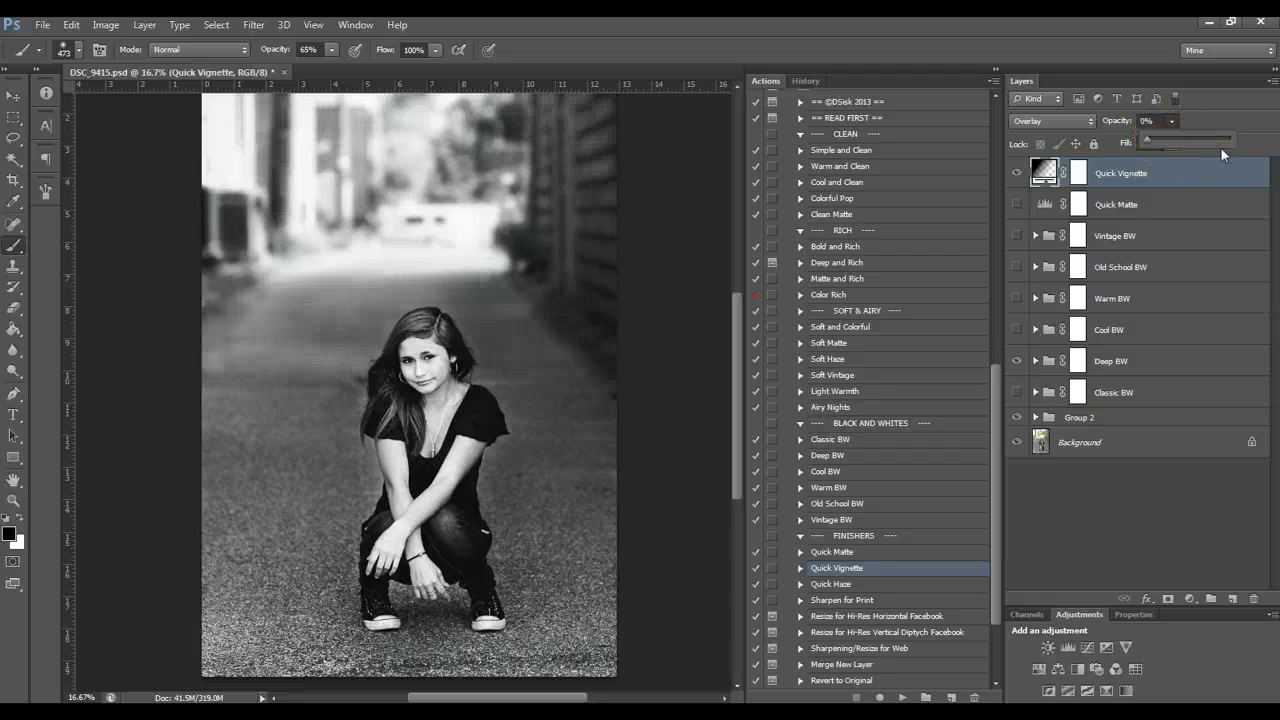
pyautogui.write('62')
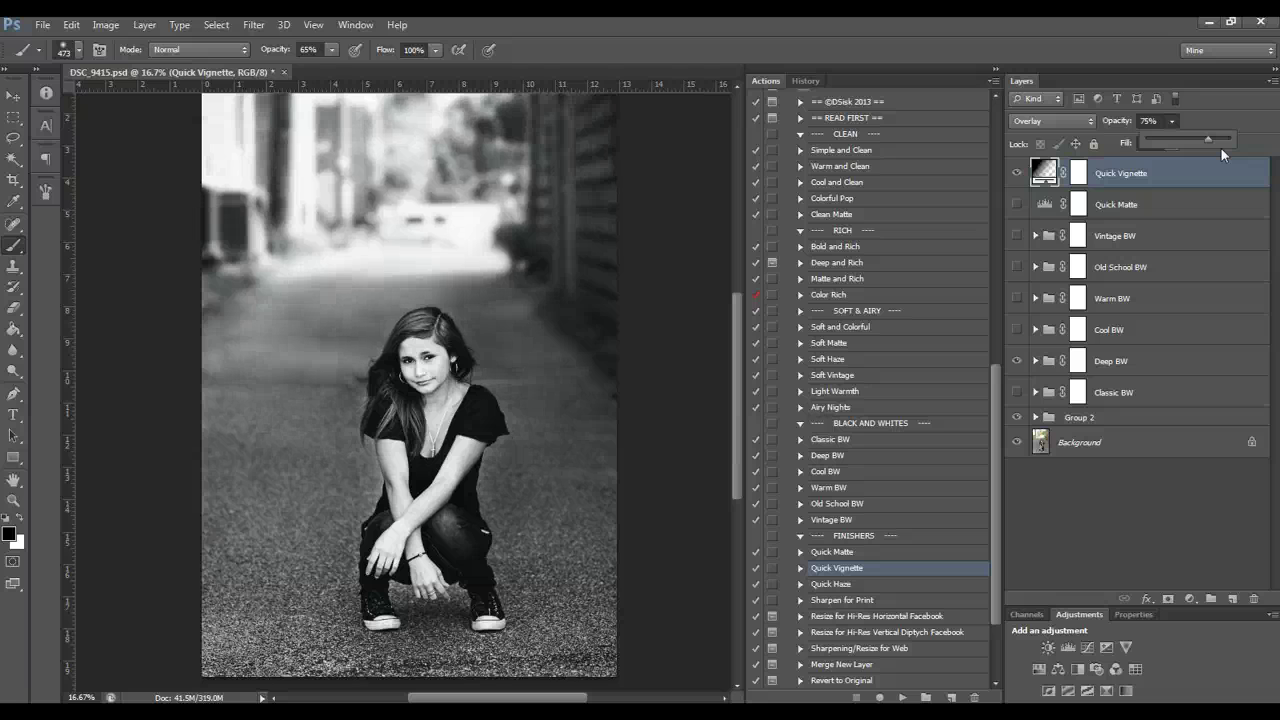
pyautogui.click(1198, 148)
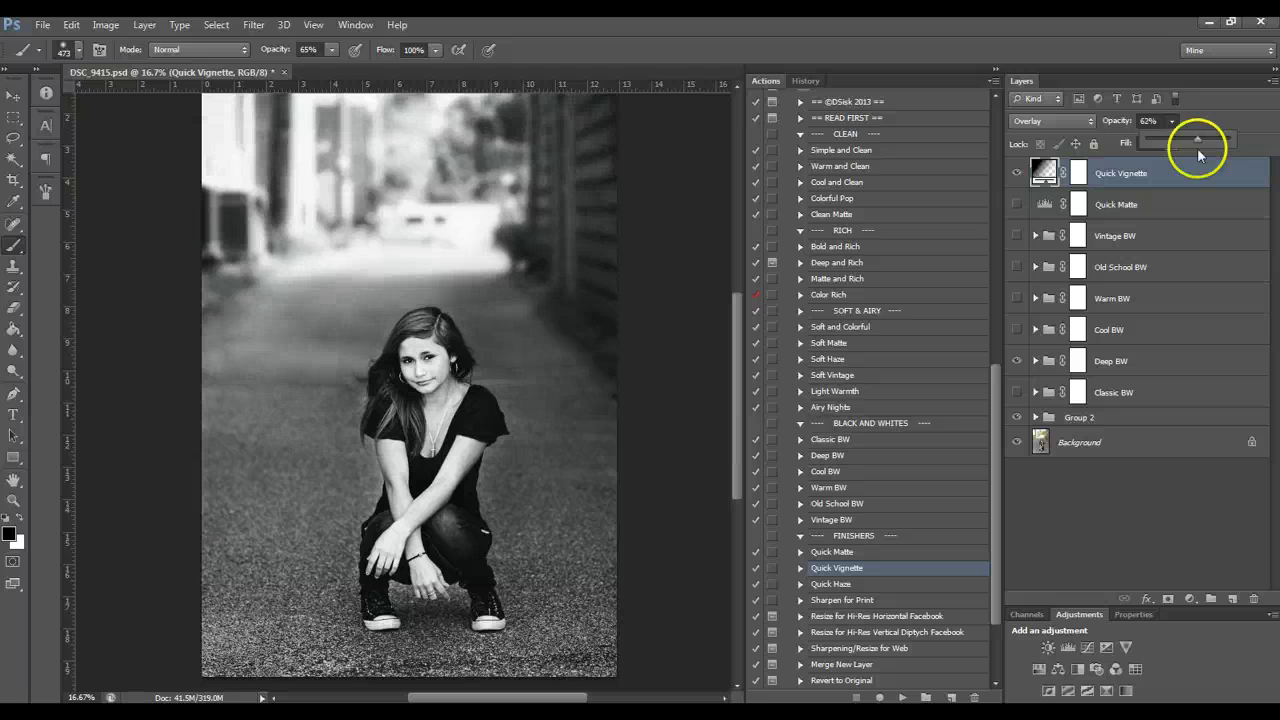
pyautogui.click(1018, 175)
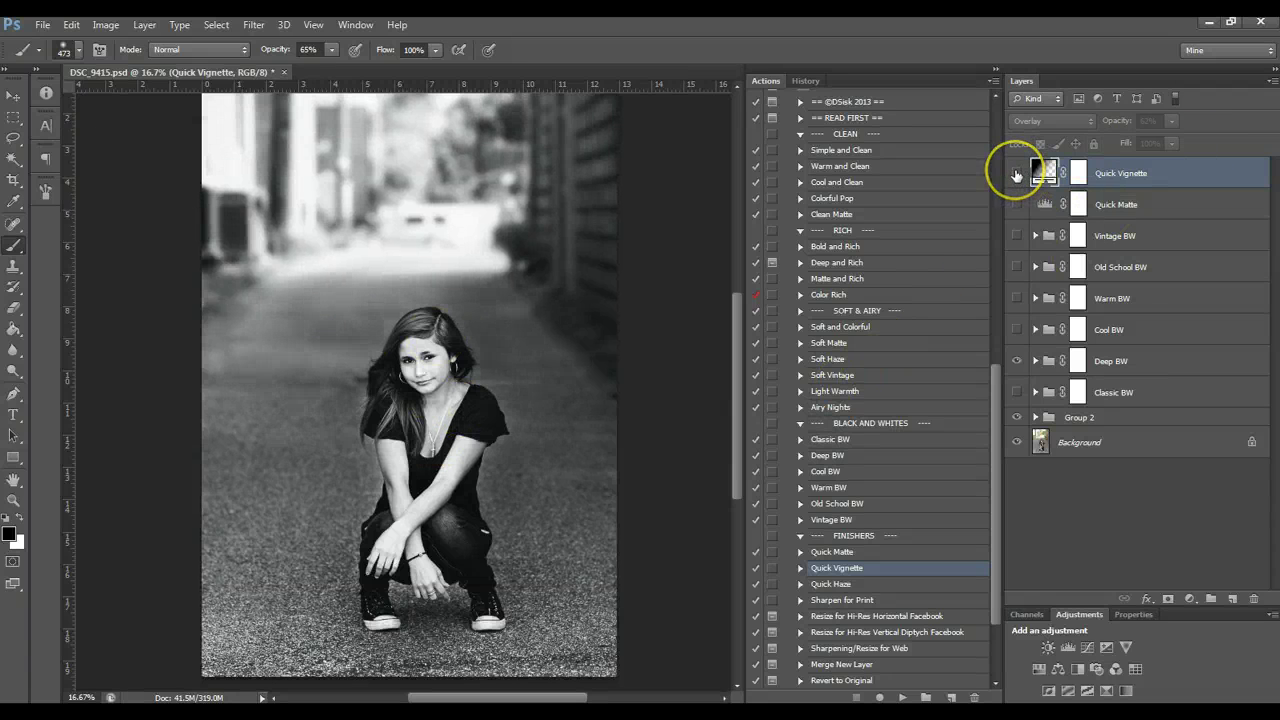
pyautogui.click(1016, 175)
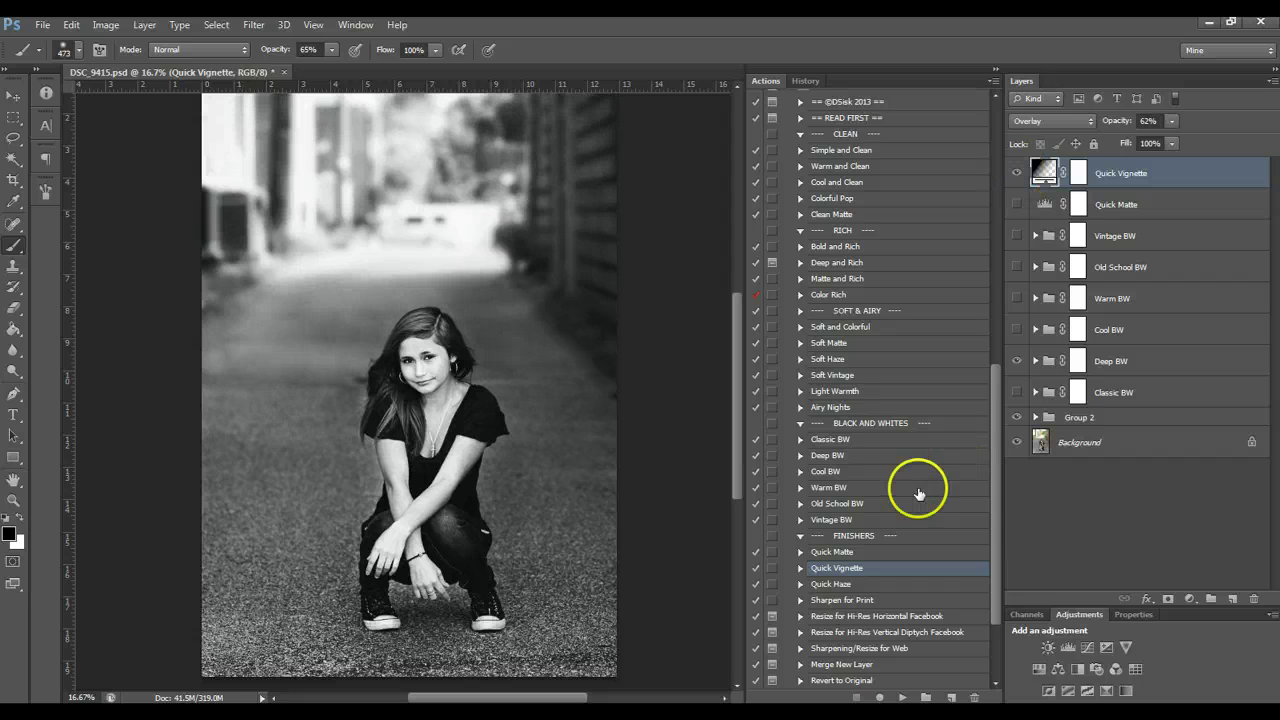
# Run the Quick Haze finisher action and compare the photo with the Quick Haze and Quick Vignette layers off and on
pyautogui.click(857, 584)
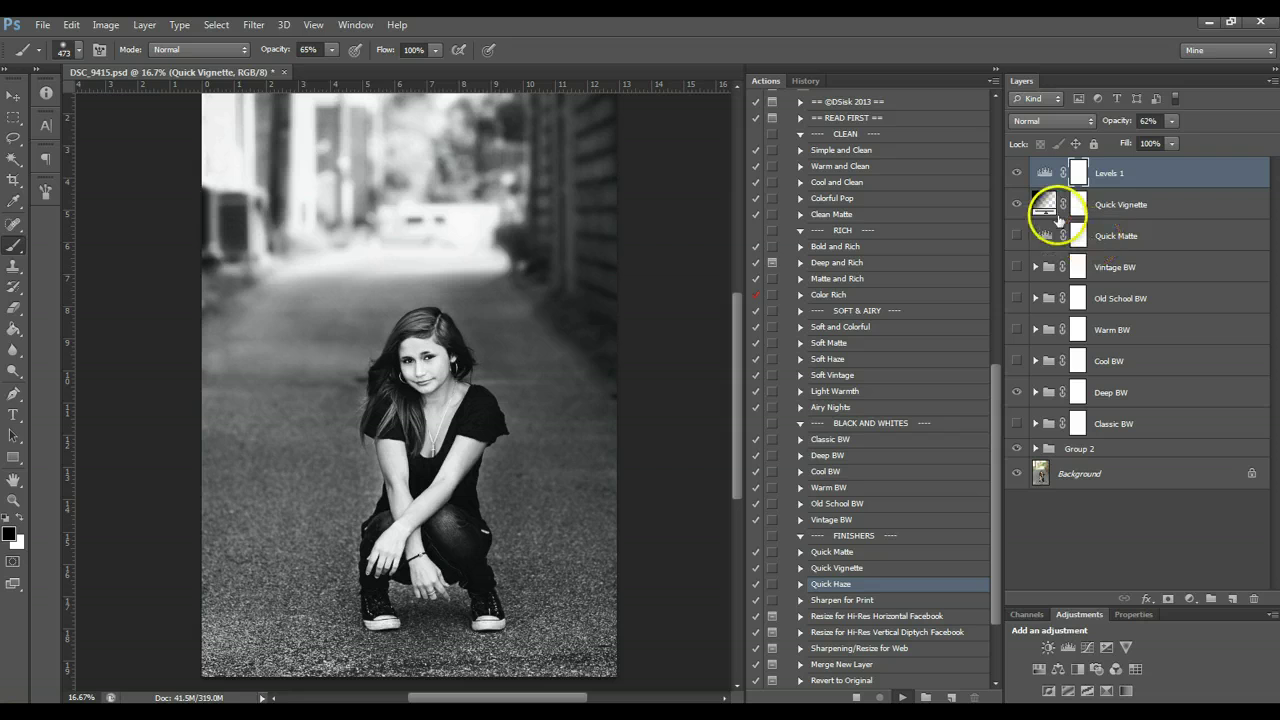
pyautogui.click(1017, 204)
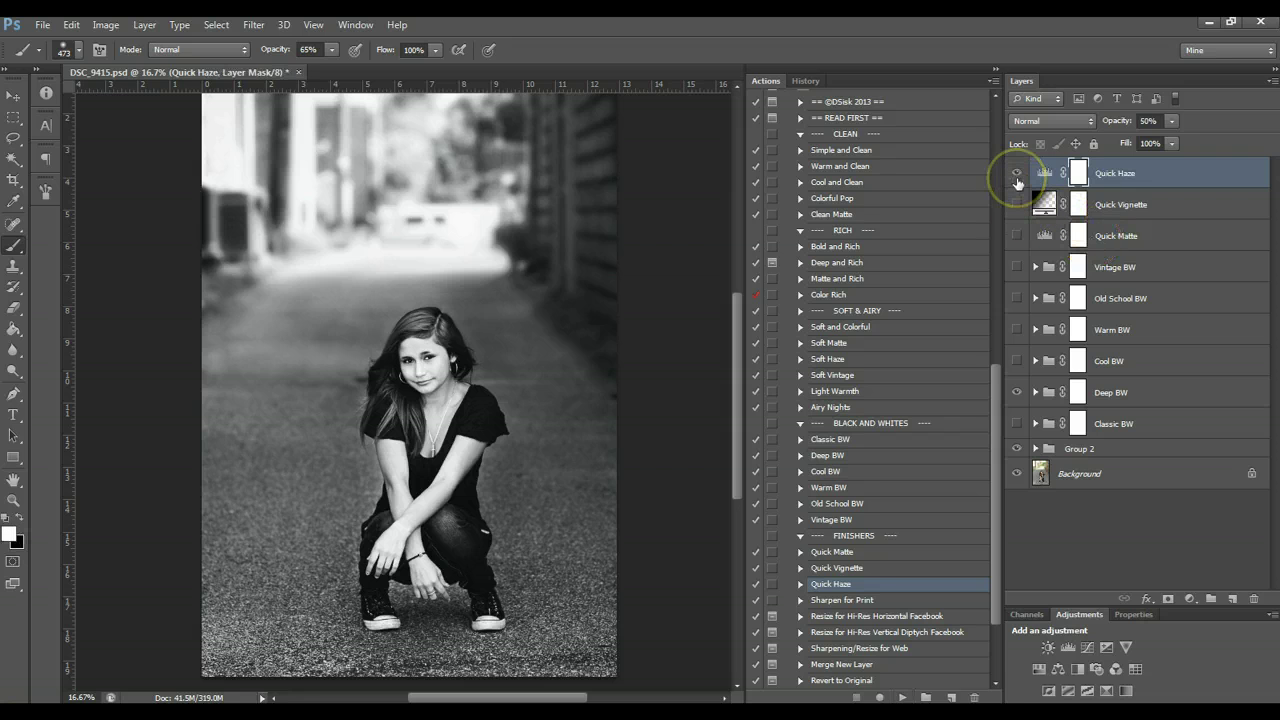
pyautogui.click(1017, 176)
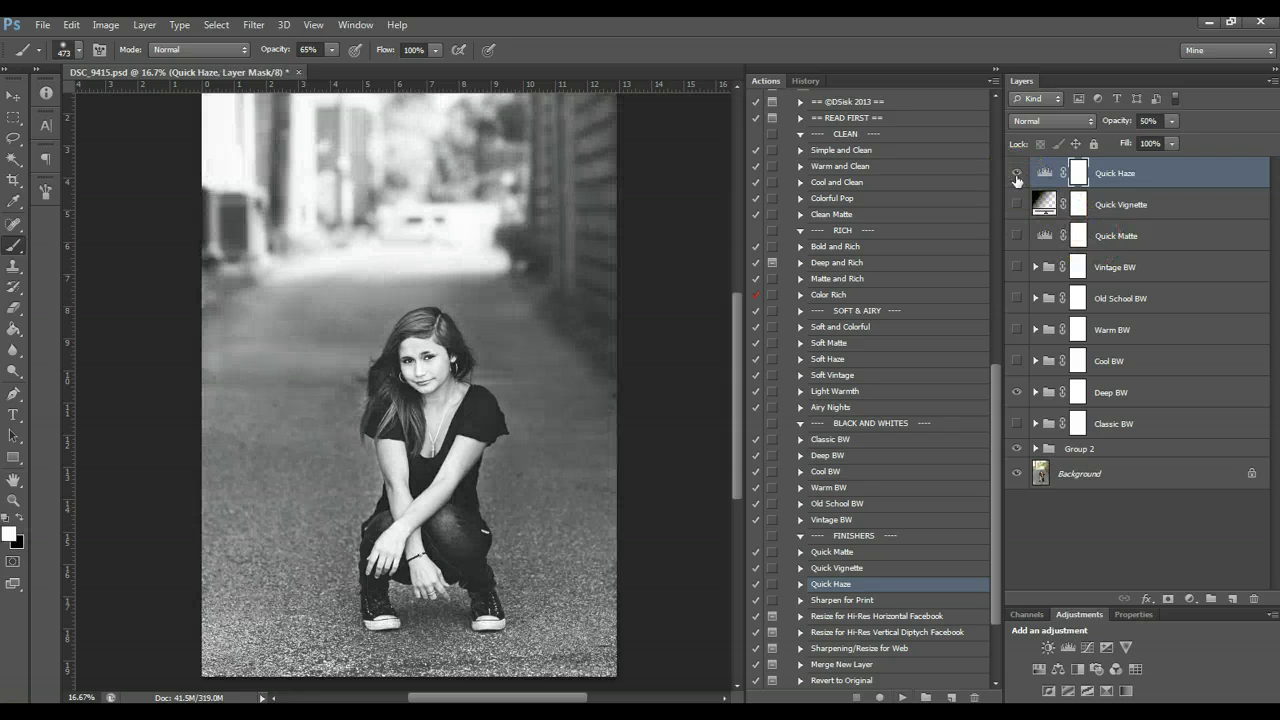
pyautogui.click(1017, 202)
pyautogui.click(1017, 174)
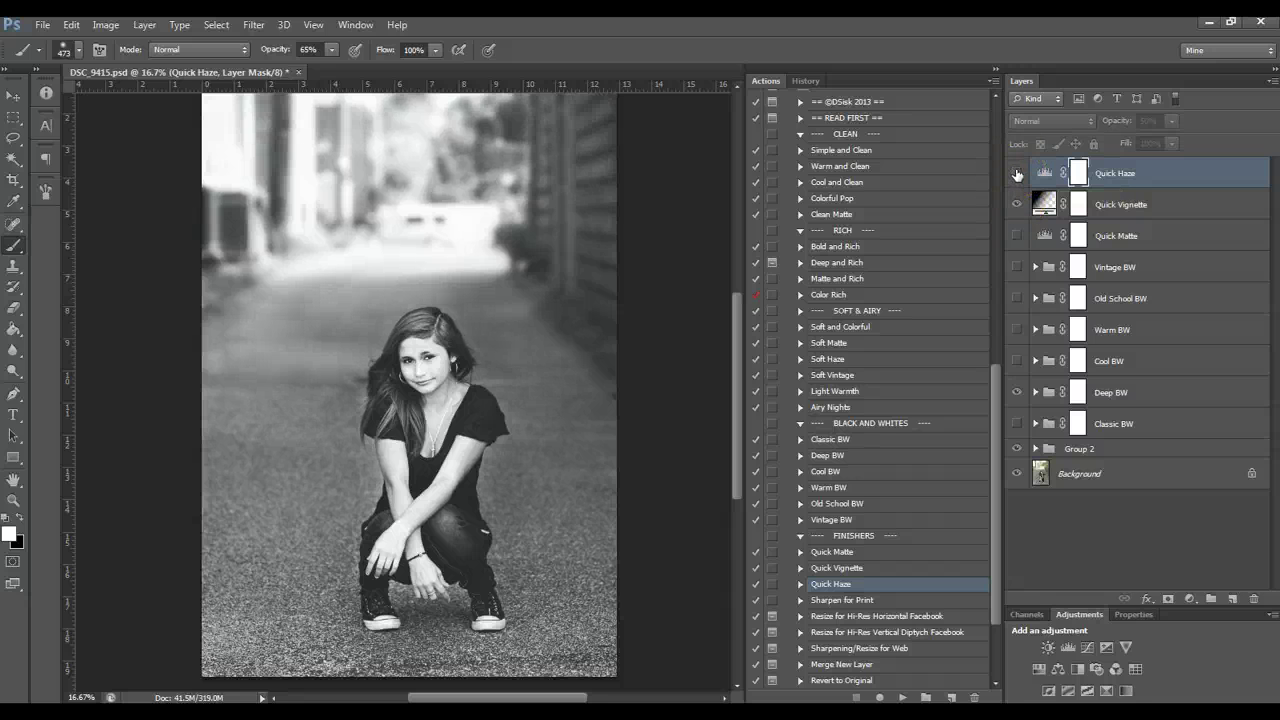
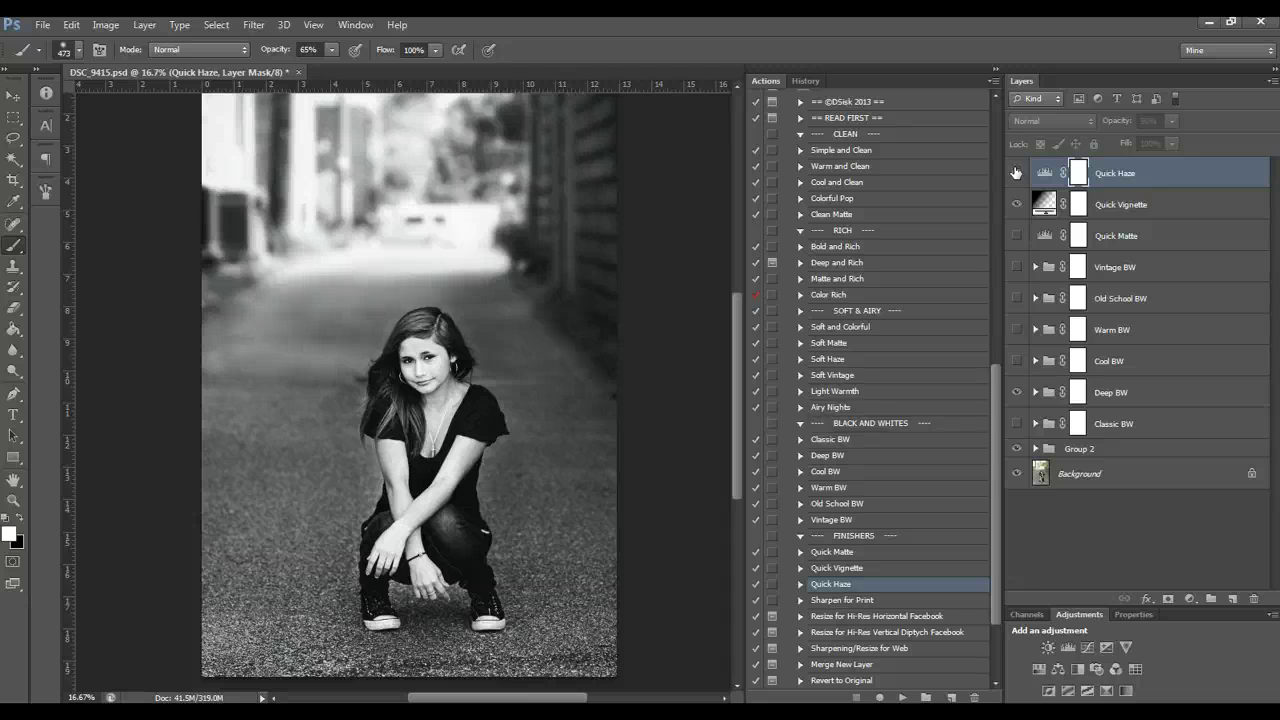
pyautogui.click(1016, 173)
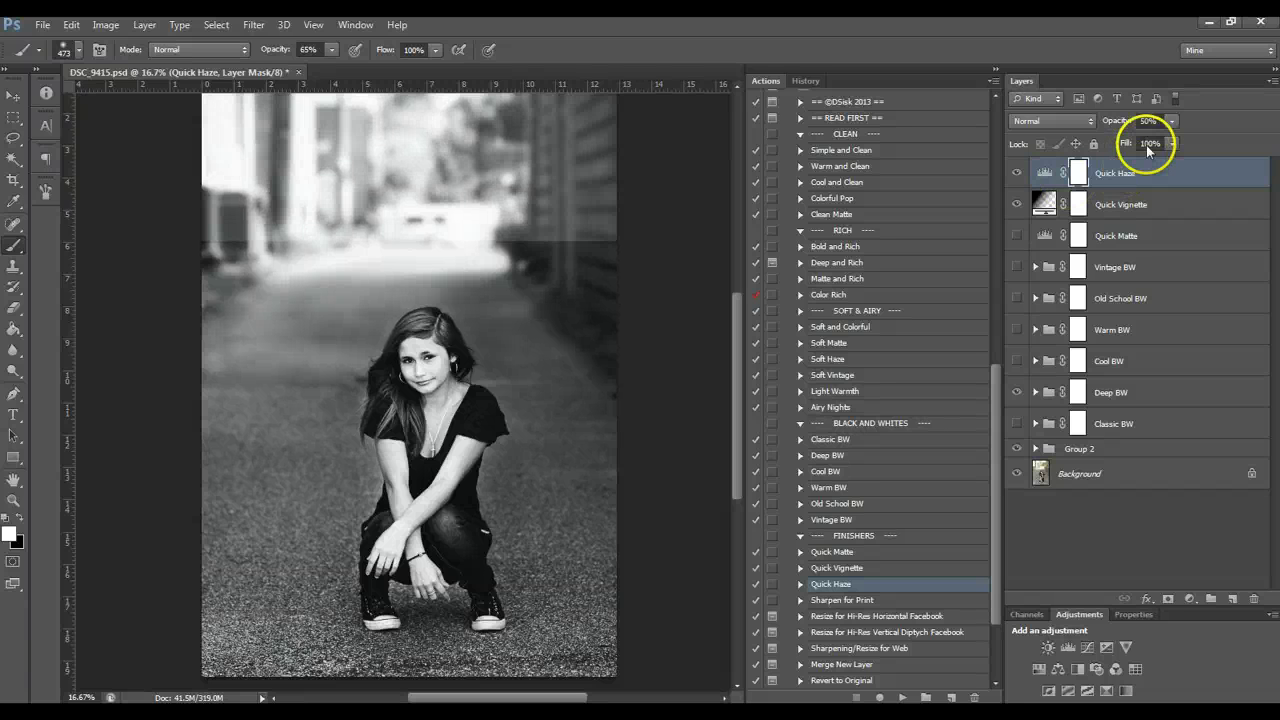
# Set the Quick Haze layer's opacity to 100%, and hide the Quick Haze and Quick Vignette layers
pyautogui.click(1172, 122)
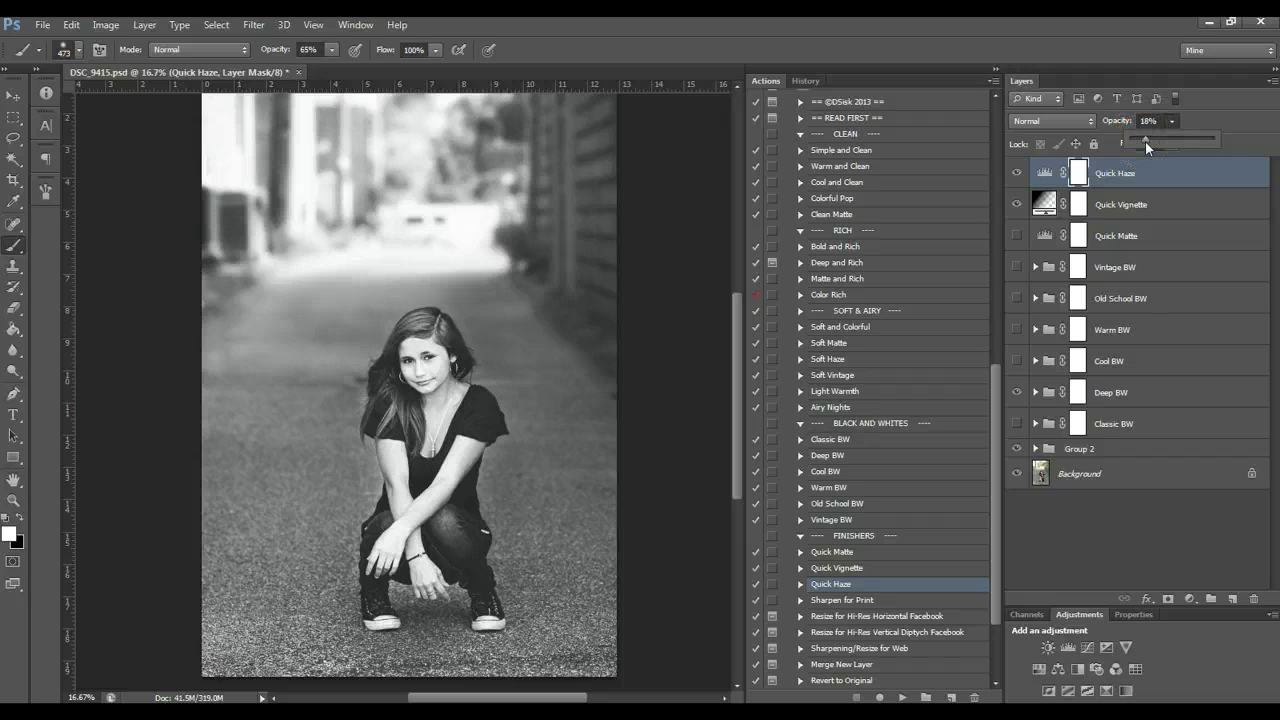
pyautogui.moveTo(1145, 141); pyautogui.dragTo(1258, 149)
pyautogui.click(1119, 148)
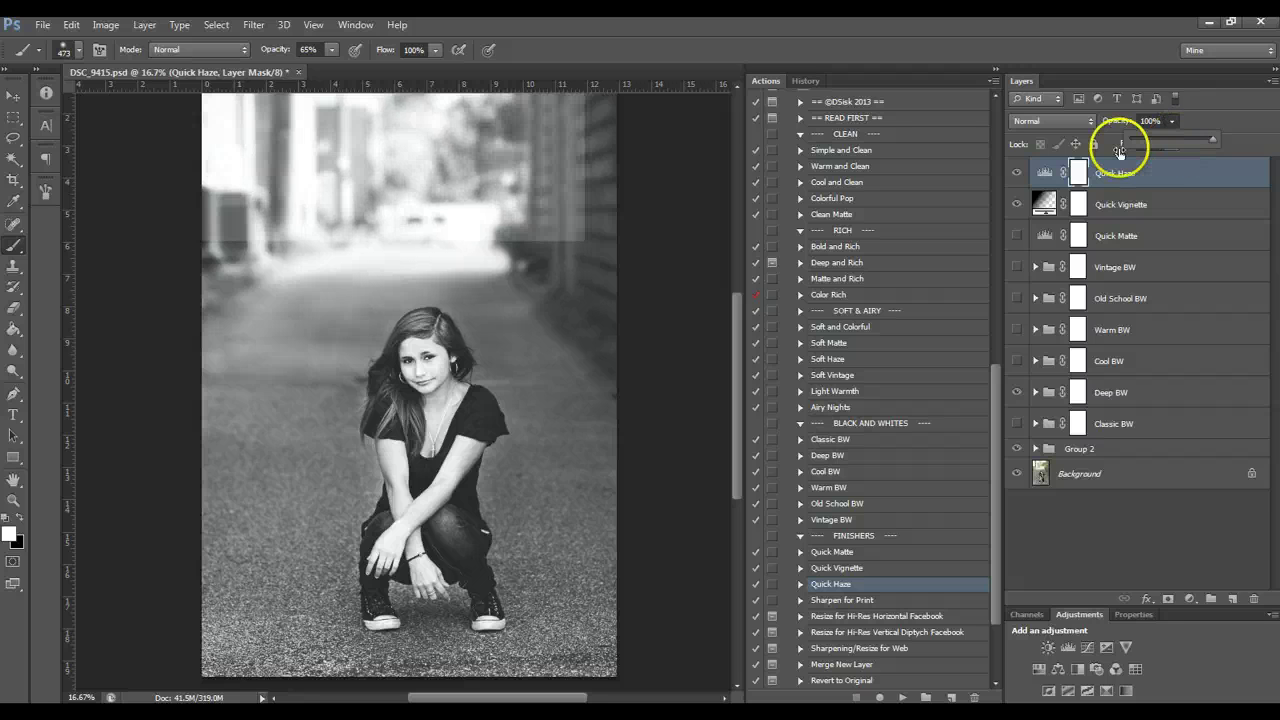
pyautogui.click(1140, 198)
pyautogui.click(1097, 218)
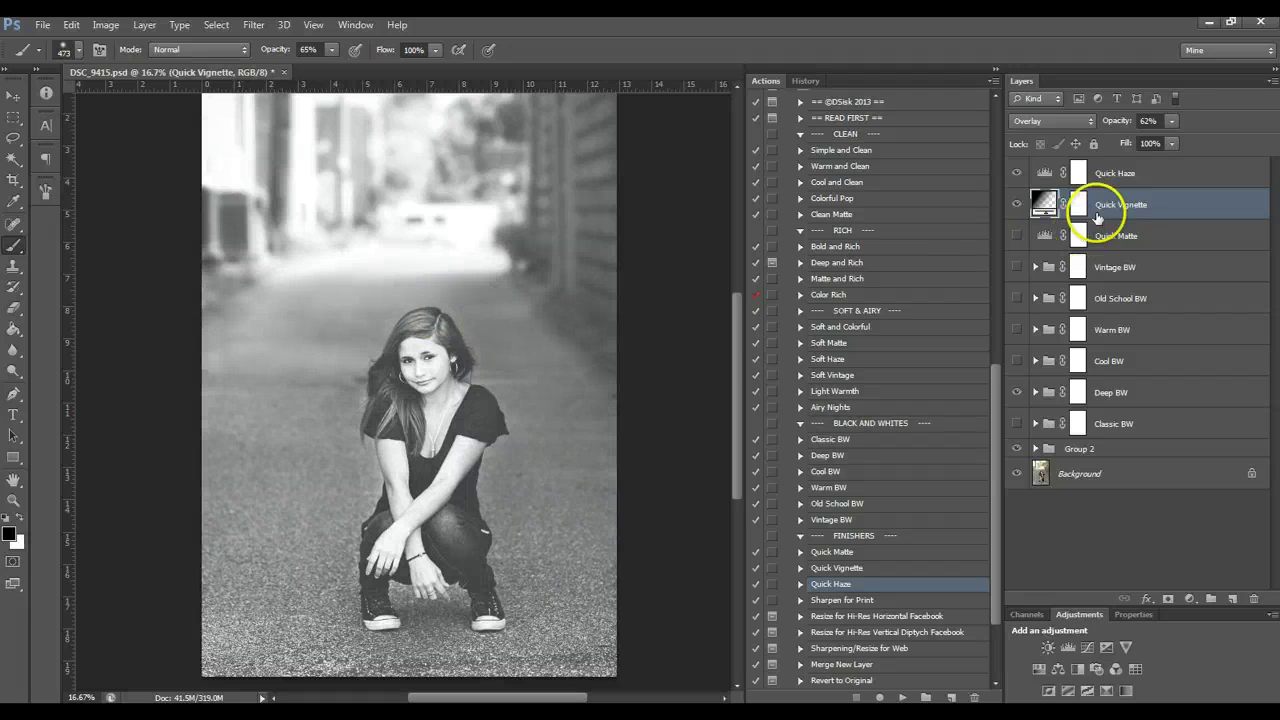
pyautogui.click(1138, 173)
pyautogui.click(1167, 120)
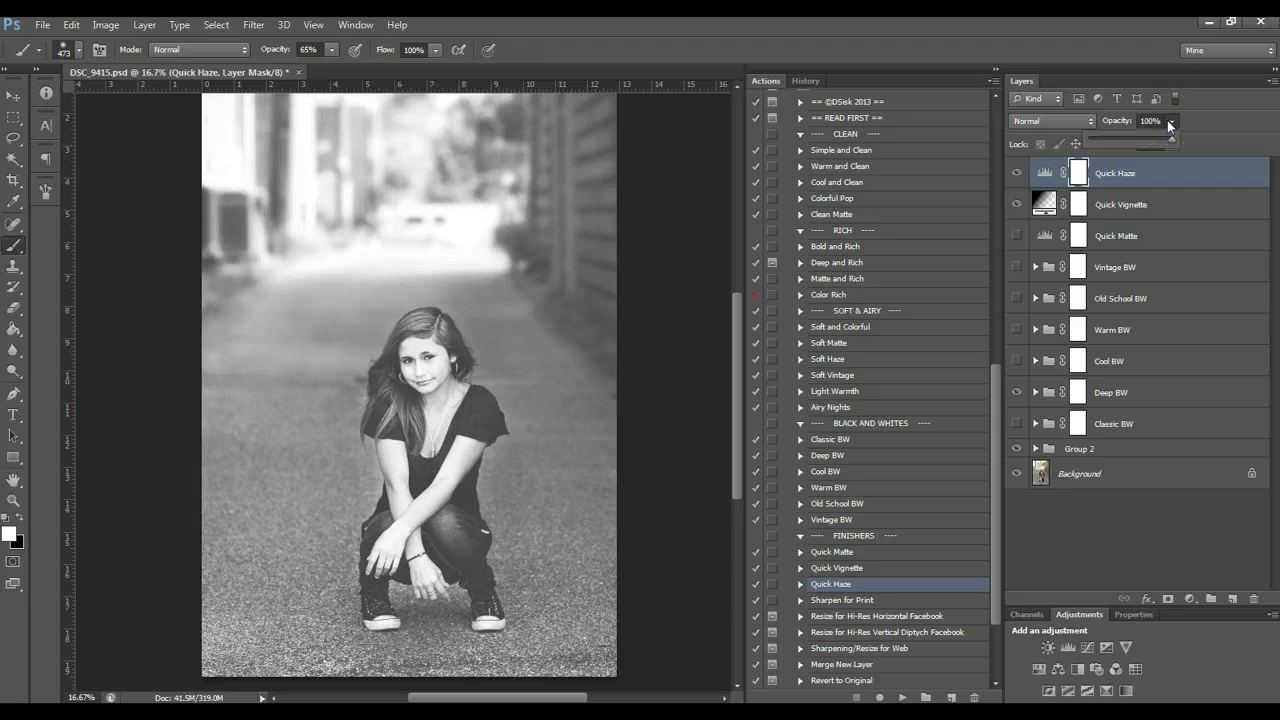
pyautogui.click(1017, 174)
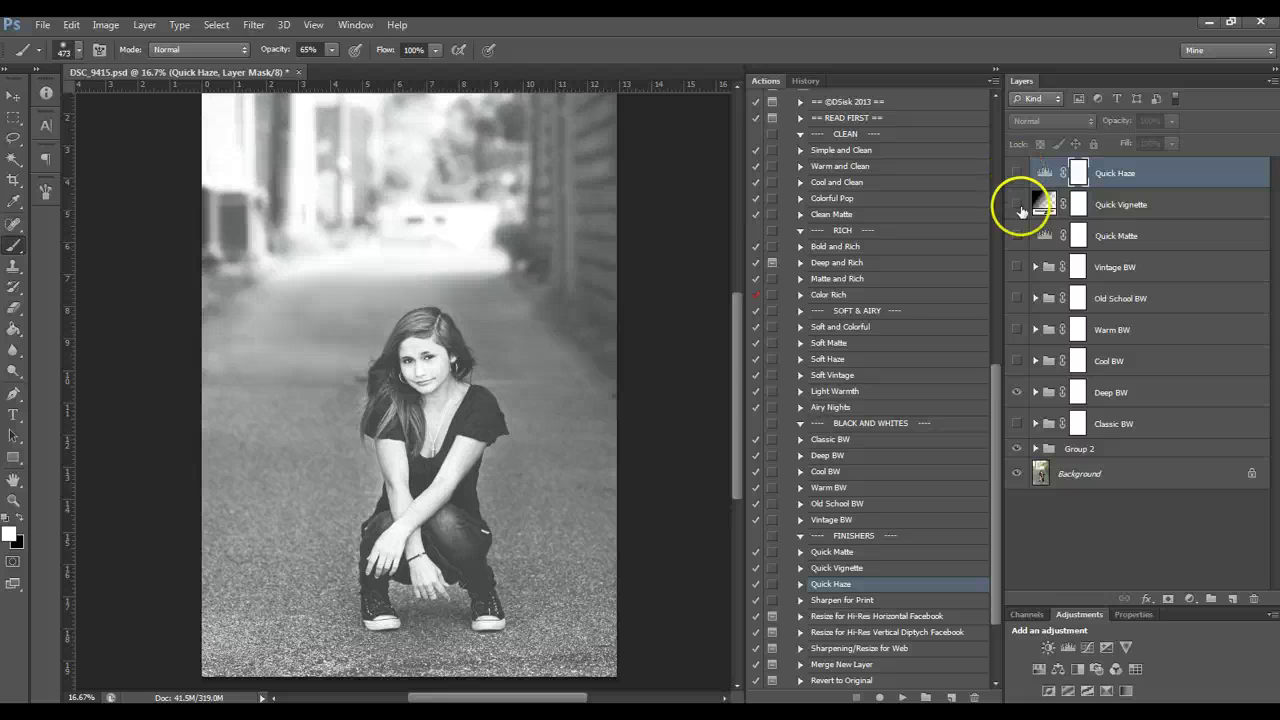
# Expand the Sharpen for Print action and examine its recorded commands down to the Stop command at the end
pyautogui.click(800, 600)
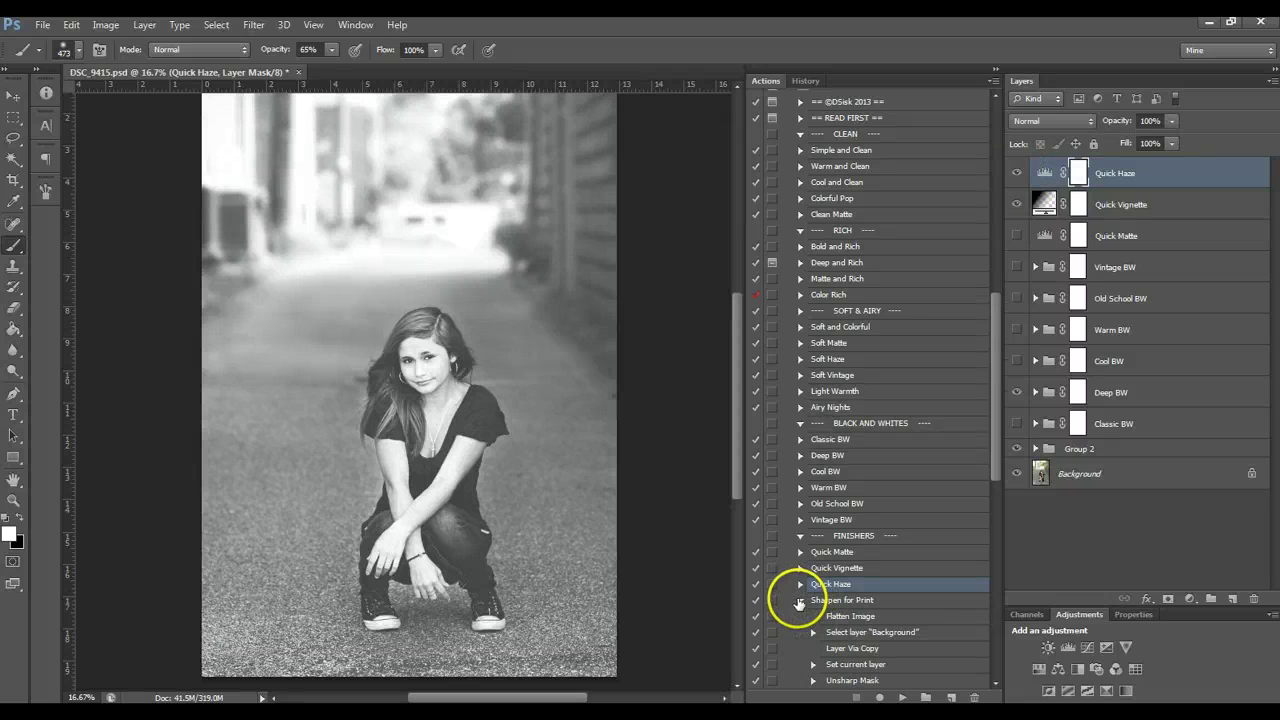
pyautogui.click(800, 600)
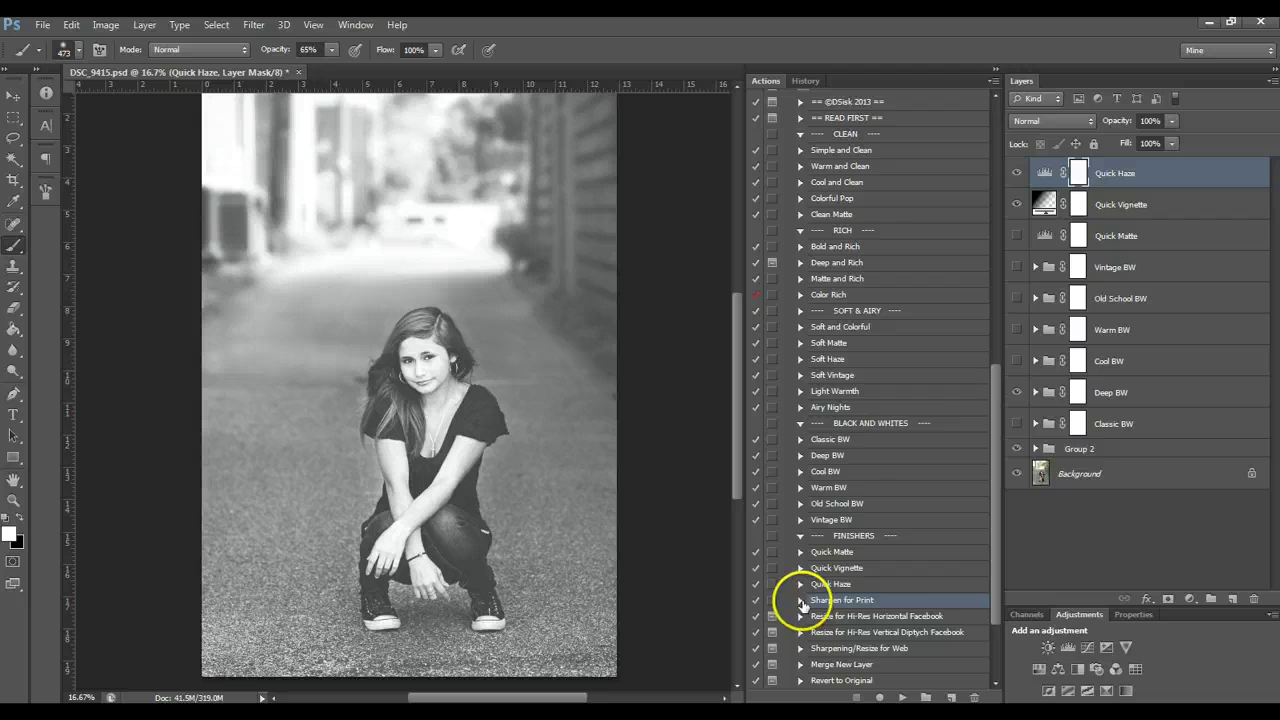
pyautogui.click(800, 600)
pyautogui.scroll(-6, 806, 602)
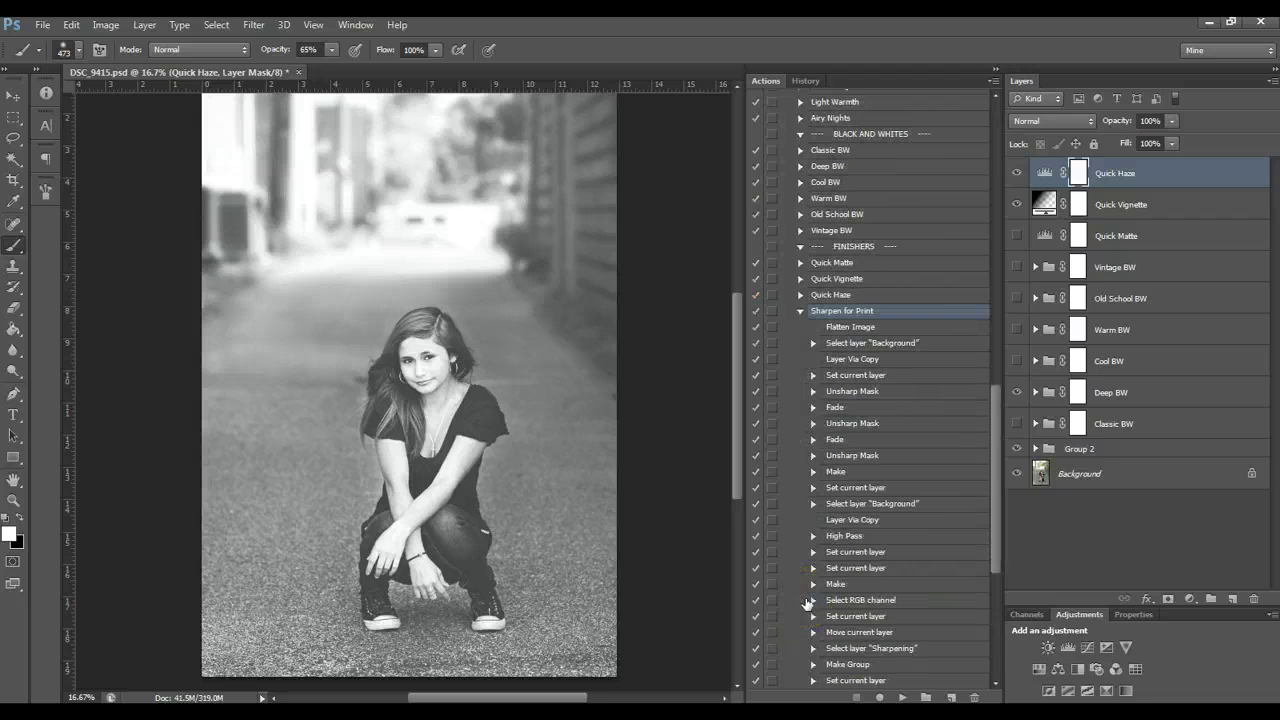
pyautogui.scroll(-4, 806, 602)
pyautogui.click(805, 596)
pyautogui.scroll(2, 800, 560)
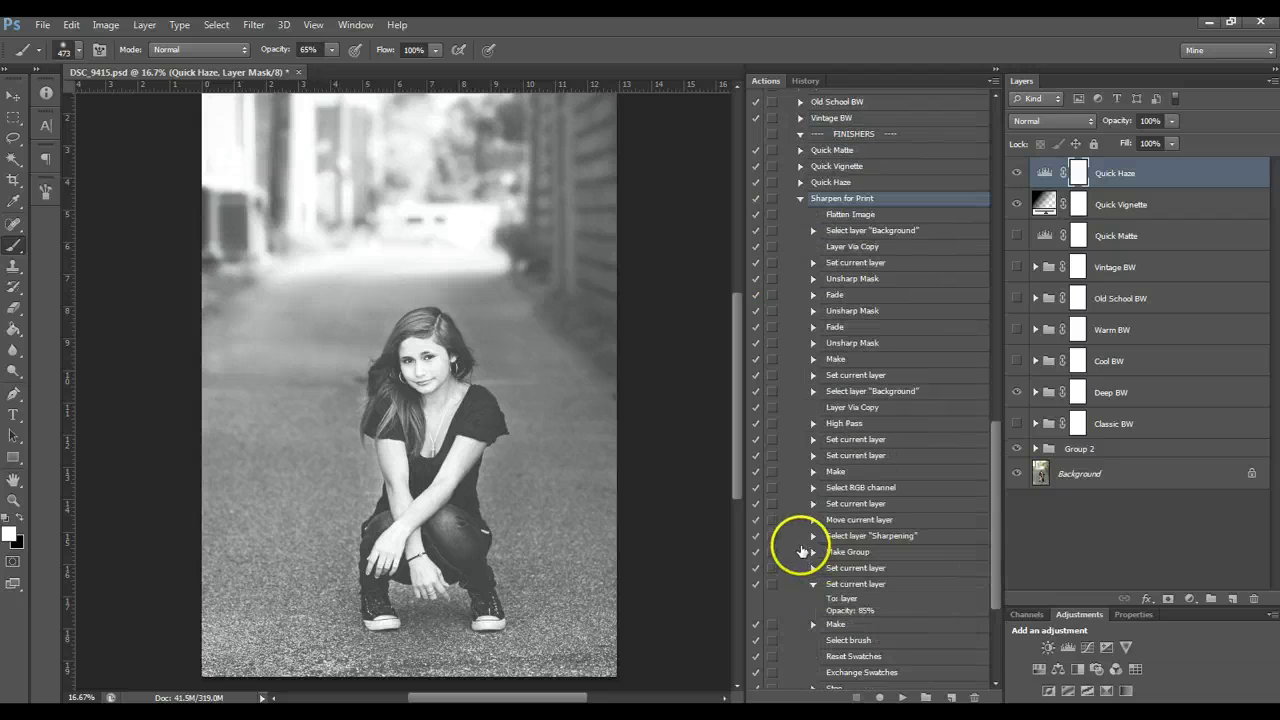
pyautogui.scroll(1, 790, 540)
pyautogui.scroll(-4, 800, 548)
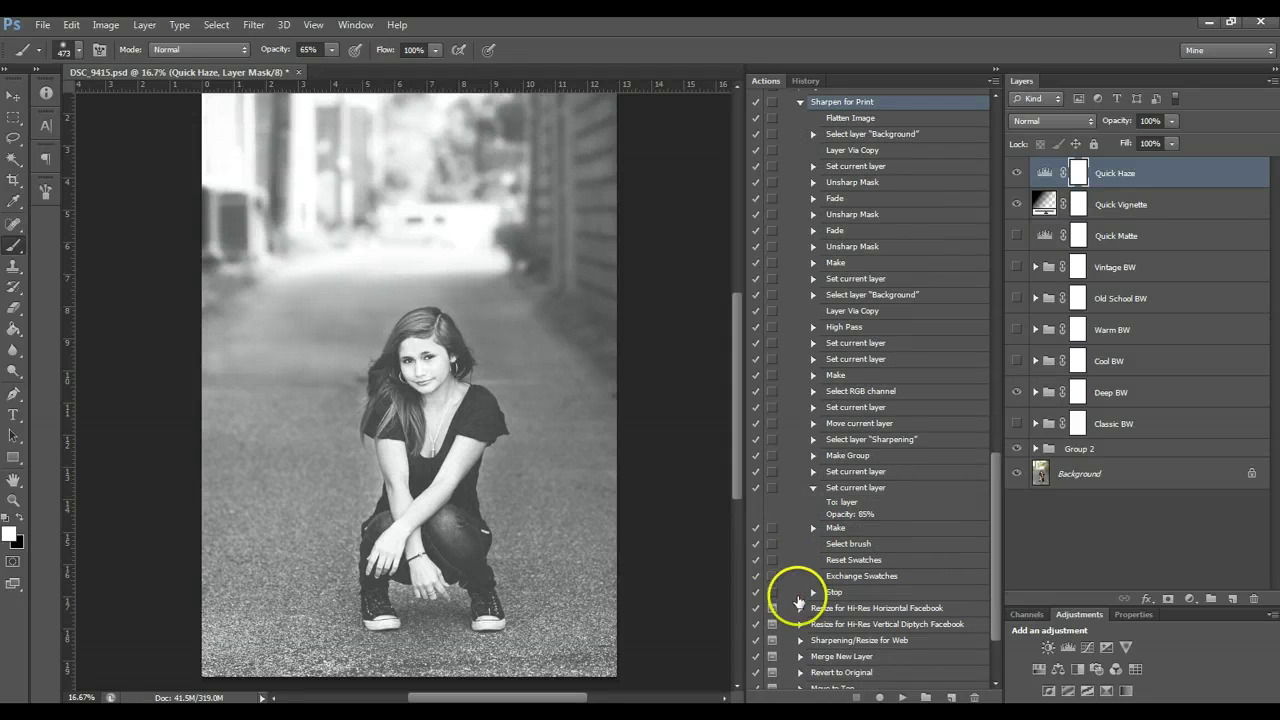
# Enable the dialog toggle of the Stop command and move the command to the start of Sharpen for Print, above Flatten Image
pyautogui.click(813, 593)
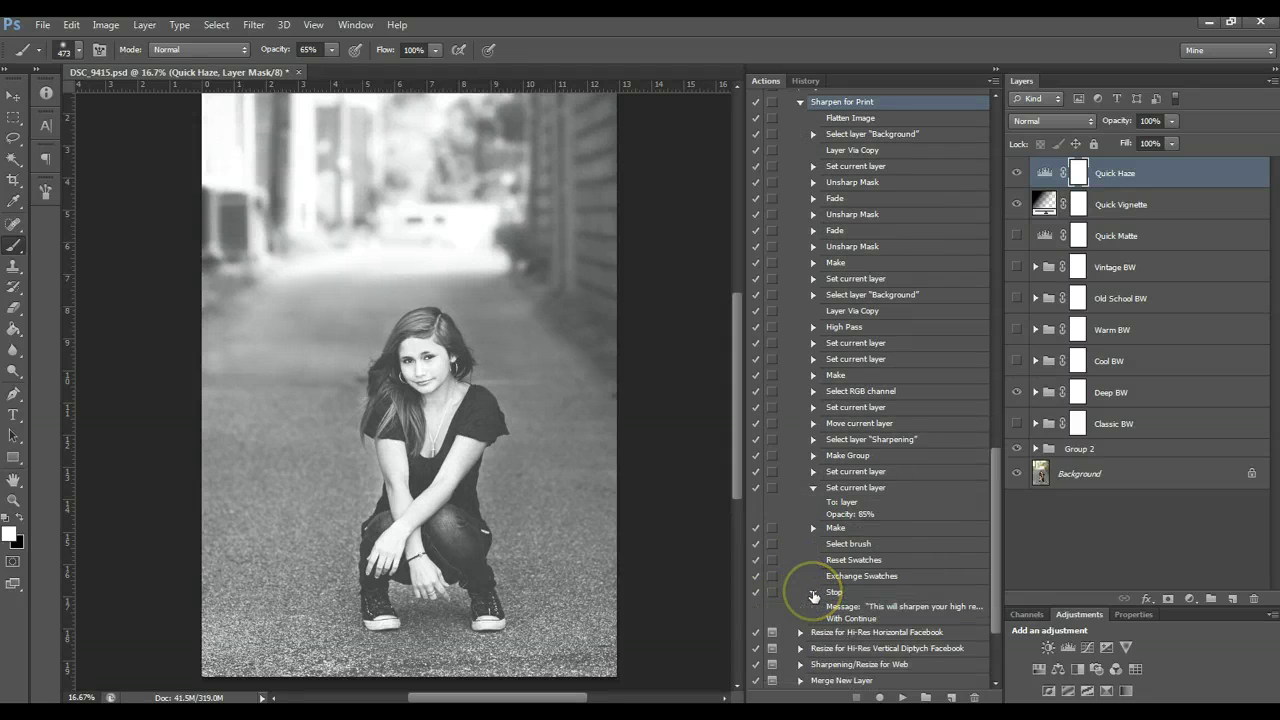
pyautogui.click(813, 593)
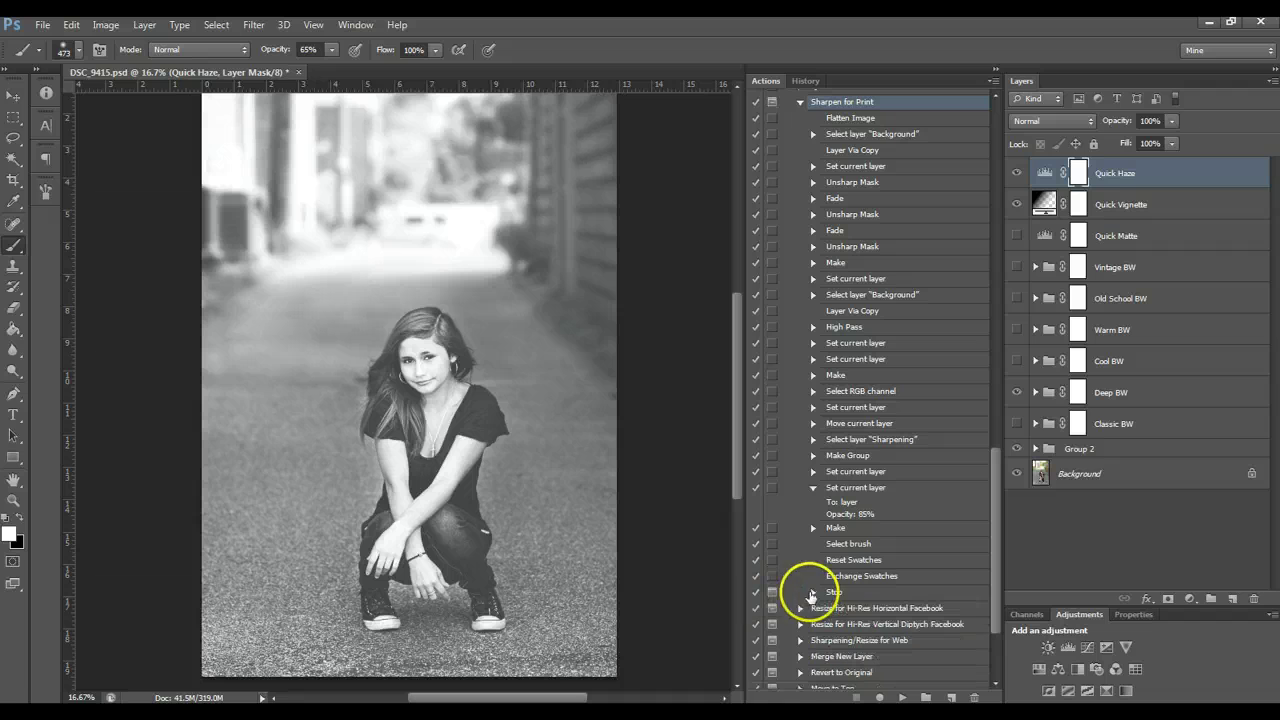
pyautogui.doubleClick(835, 591)
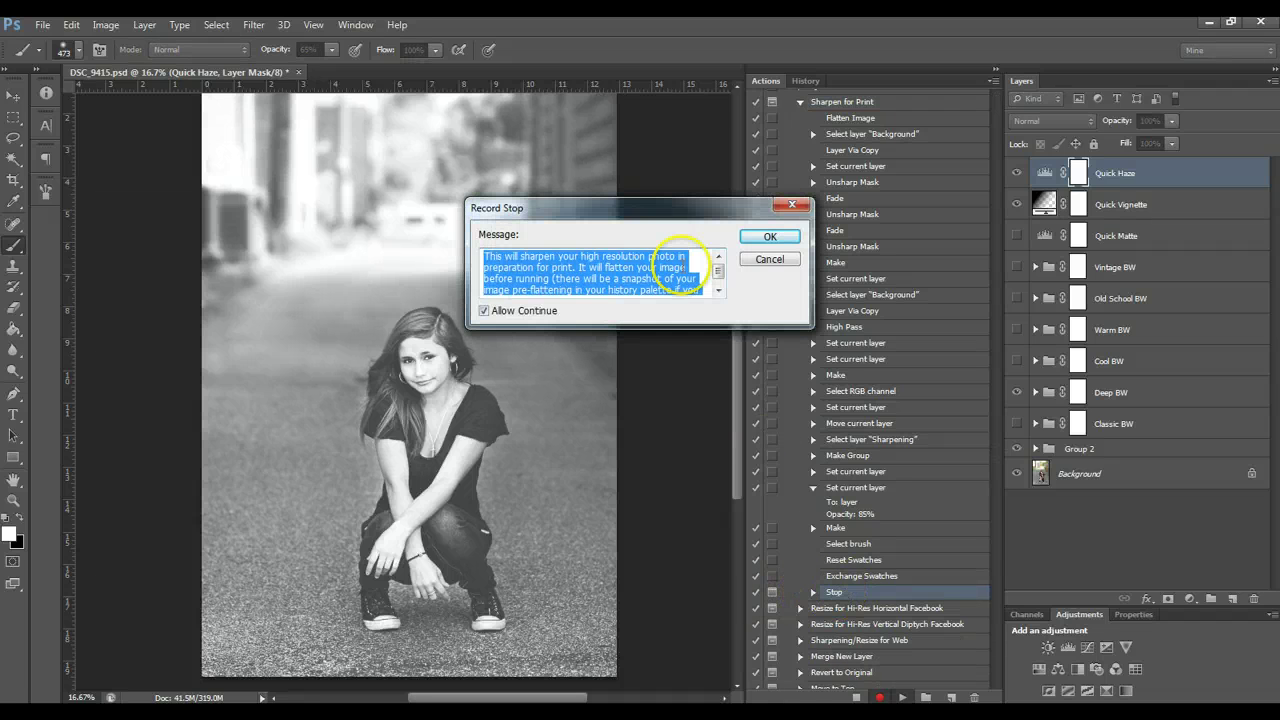
pyautogui.click(770, 237)
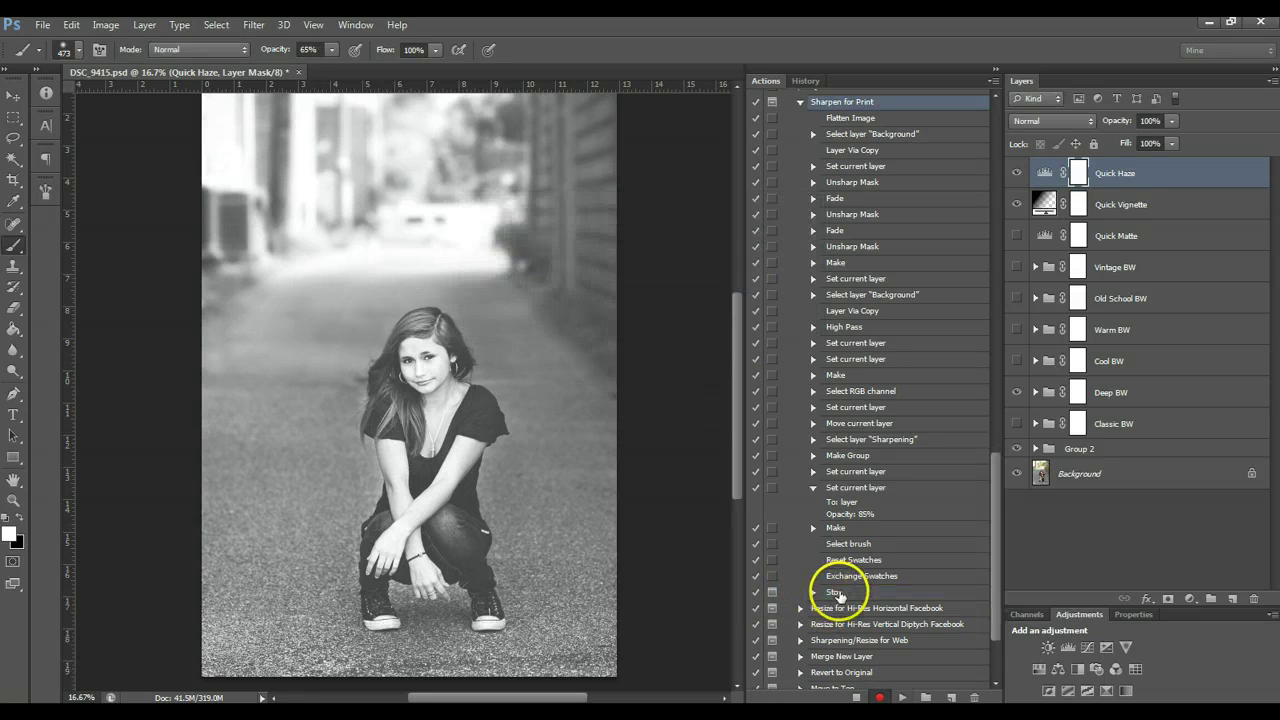
pyautogui.moveTo(838, 596); pyautogui.dragTo(849, 123)
pyautogui.click(842, 102)
pyautogui.scroll(4, 857, 363)
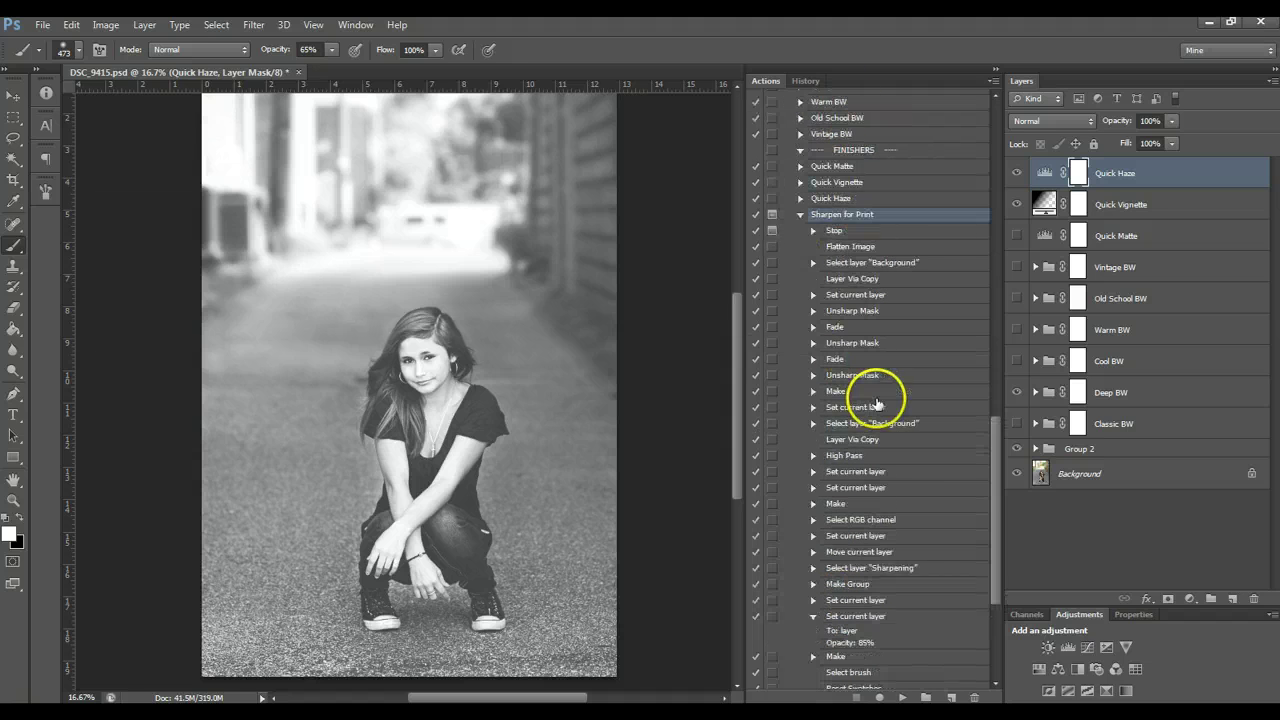
# Open the moved Stop command's message, read it to the end, and collapse the Sharpen for Print action
pyautogui.click(813, 295)
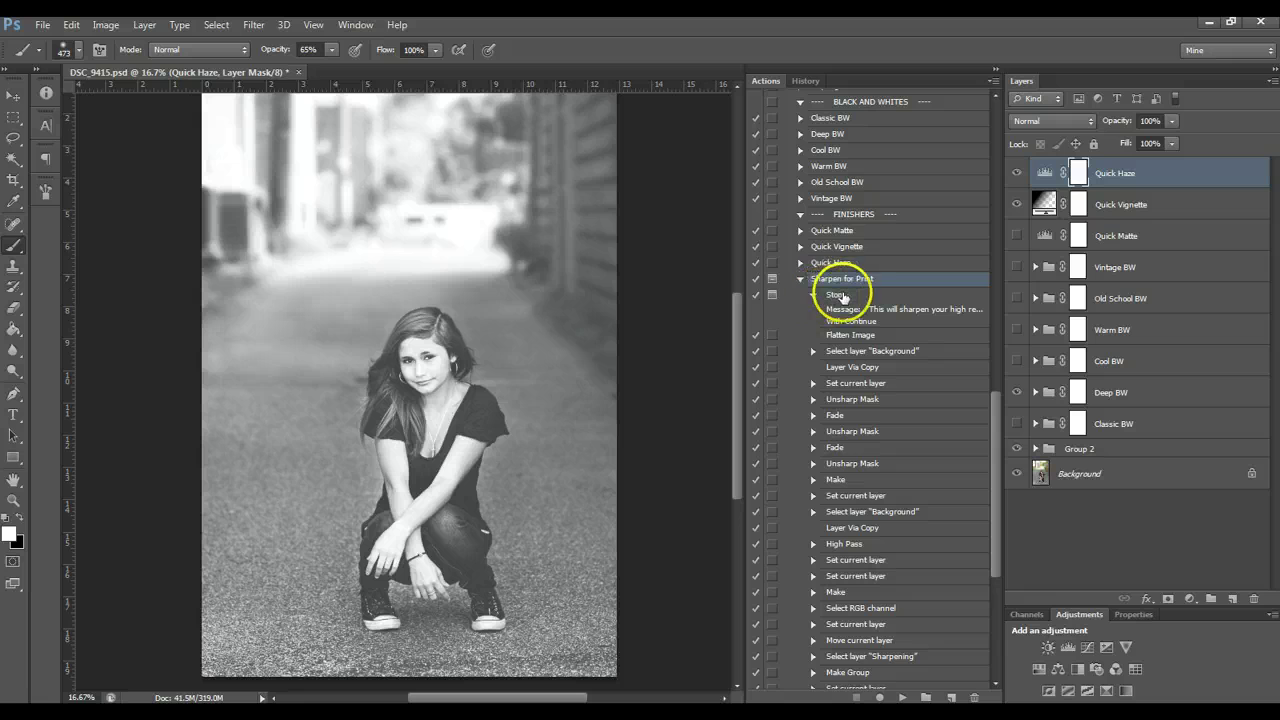
pyautogui.doubleClick(842, 297)
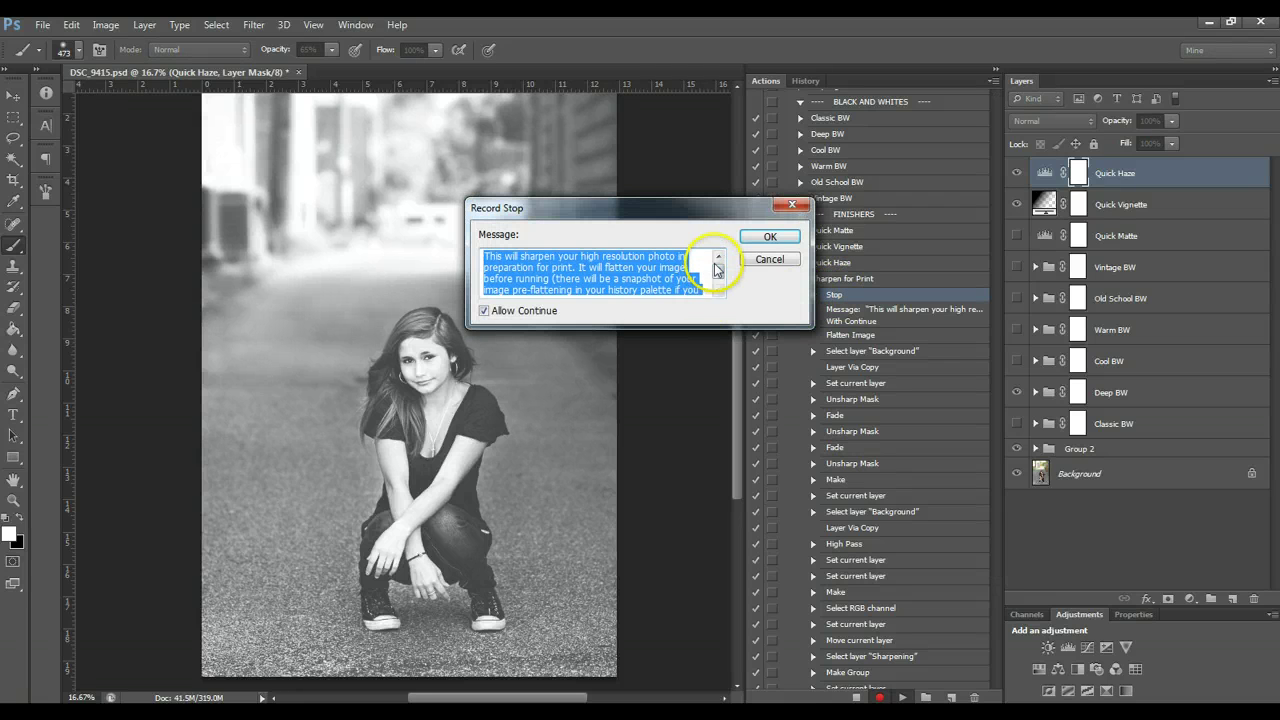
pyautogui.moveTo(718, 262); pyautogui.dragTo(722, 280)
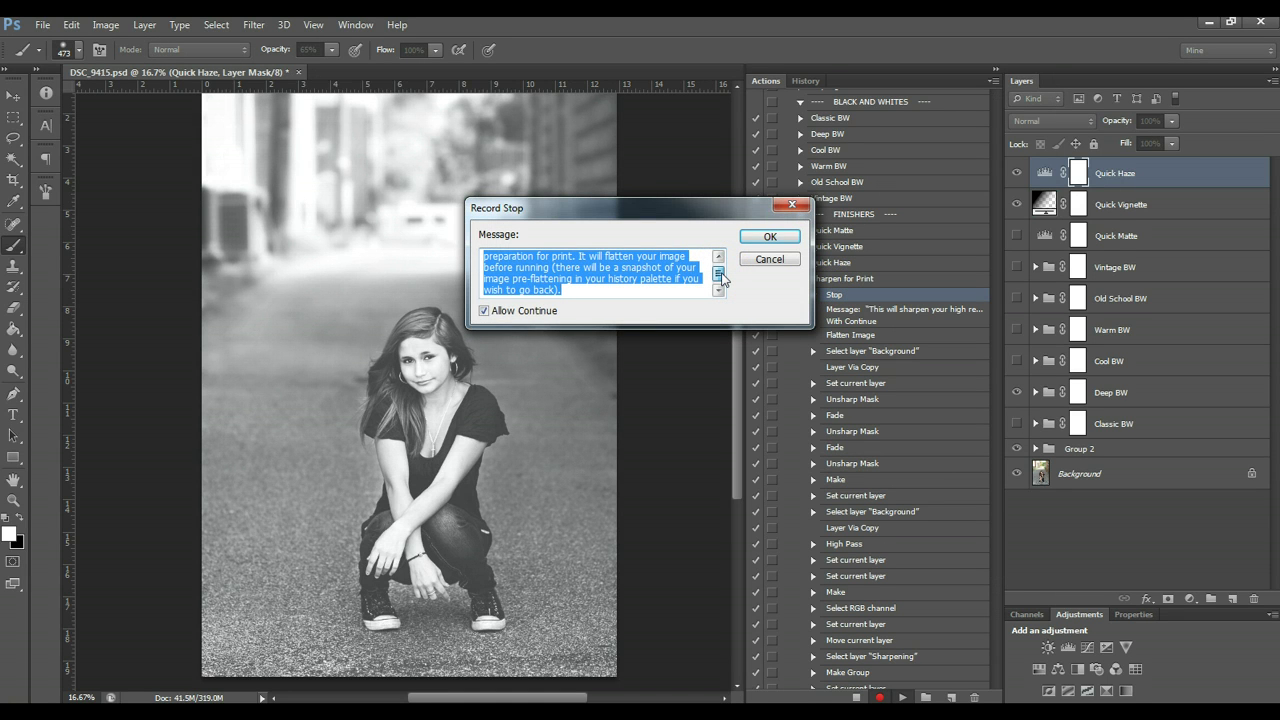
pyautogui.click(768, 238)
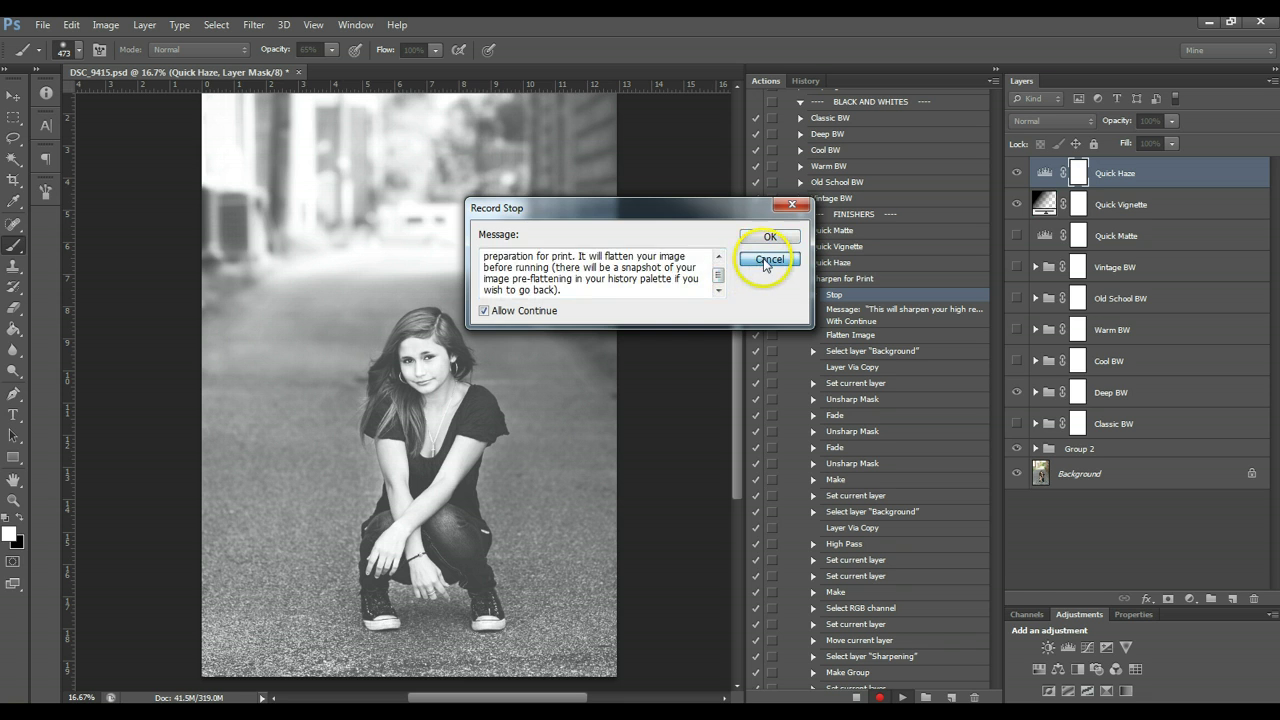
pyautogui.moveTo(806, 336); pyautogui.dragTo(829, 290)
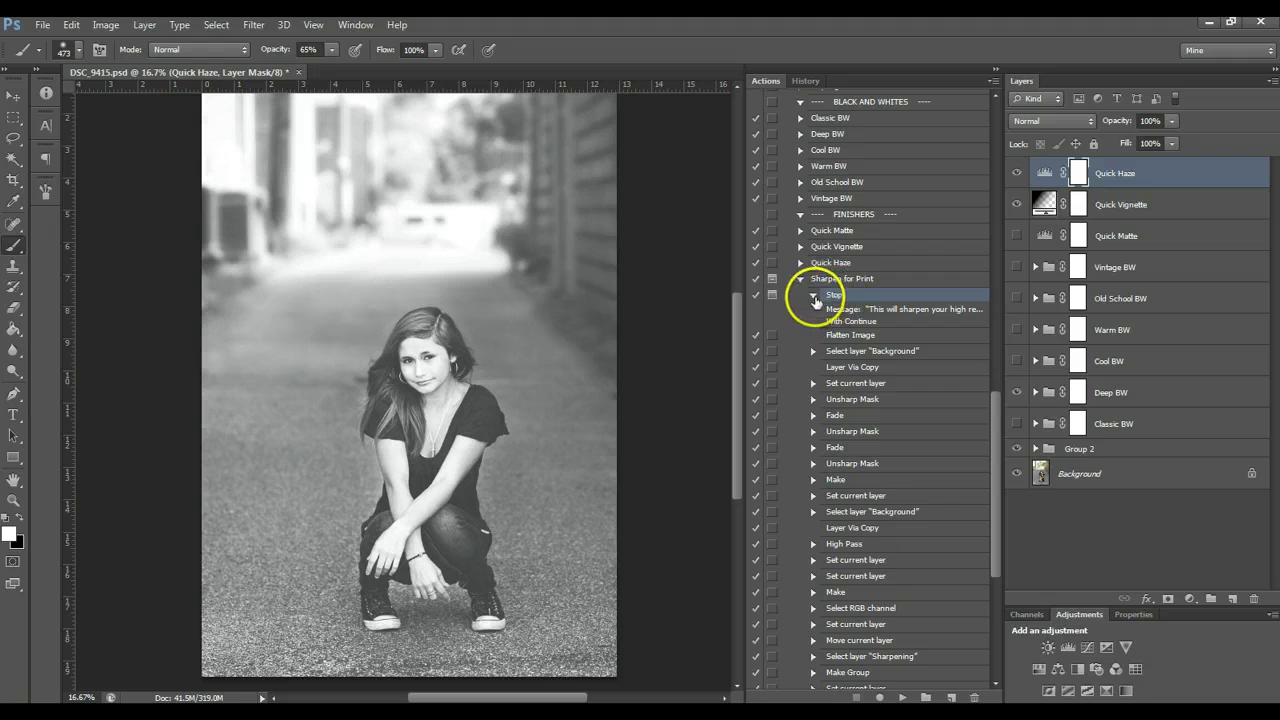
pyautogui.click(812, 294)
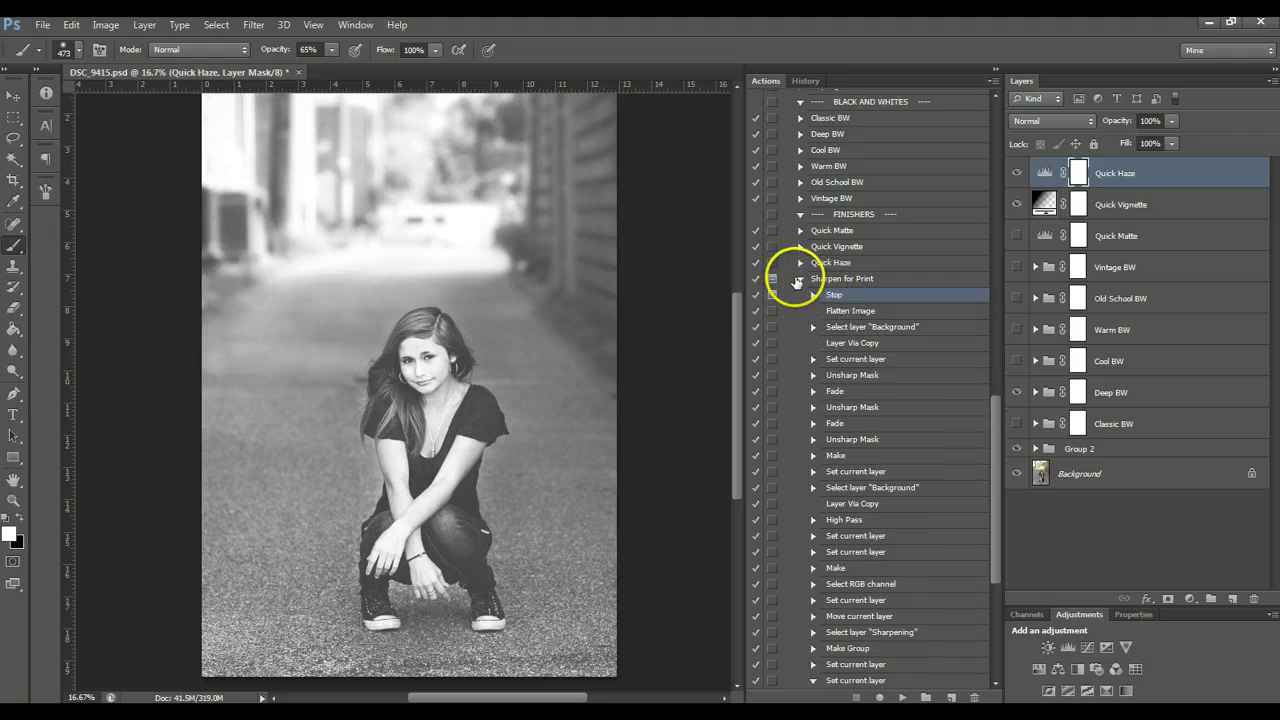
pyautogui.click(800, 278)
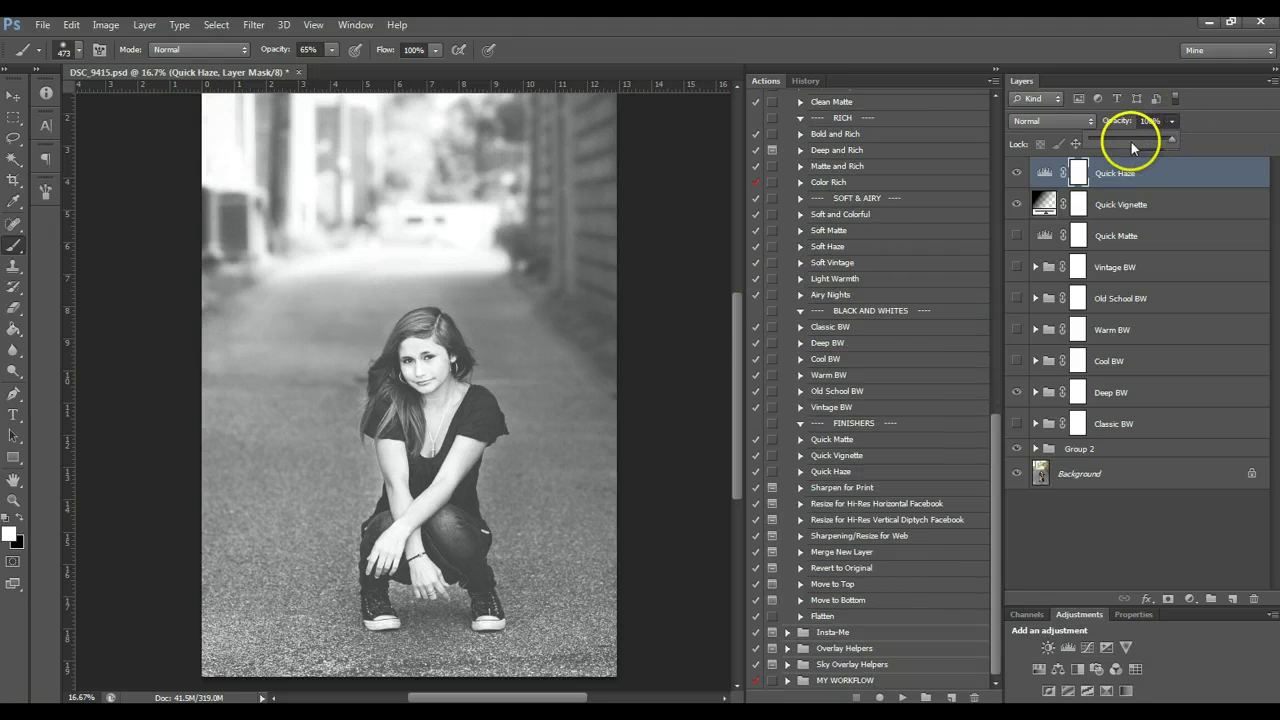
# Set the Quick Haze layer's opacity to 23% and play the Sharpen for Print action
pyautogui.moveTo(1133, 147); pyautogui.dragTo(1110, 139)
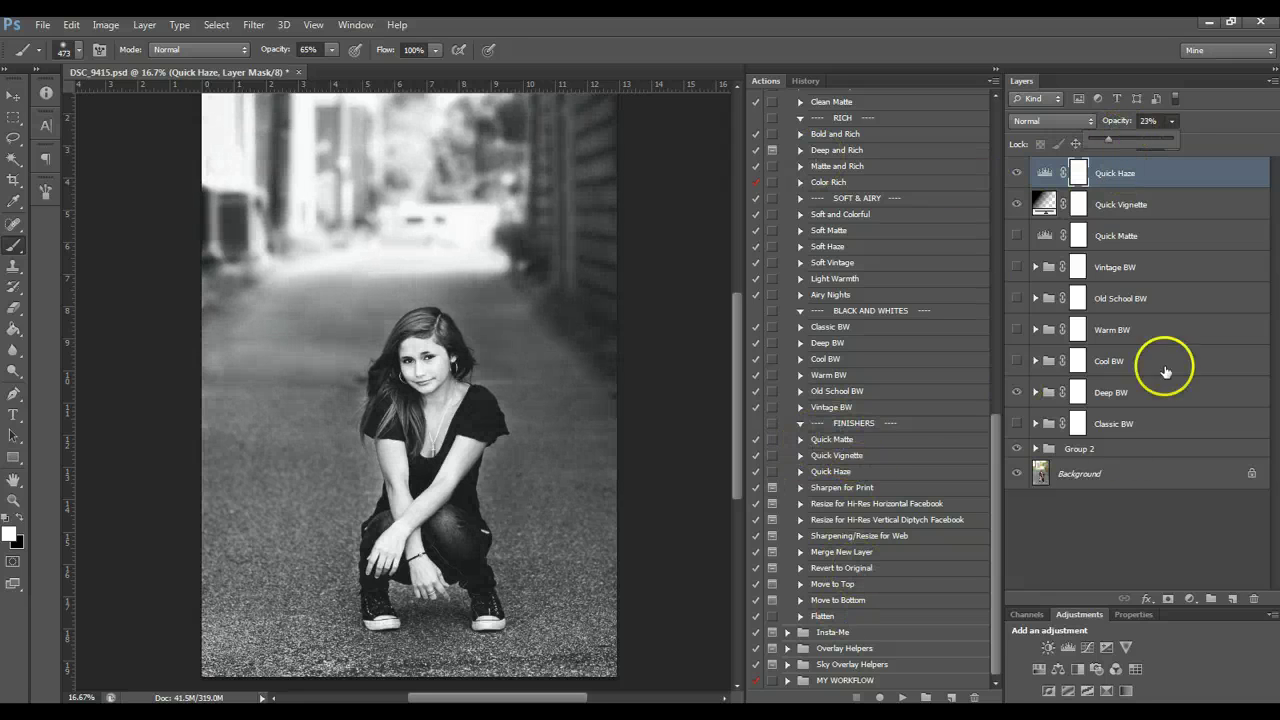
pyautogui.click(831, 487)
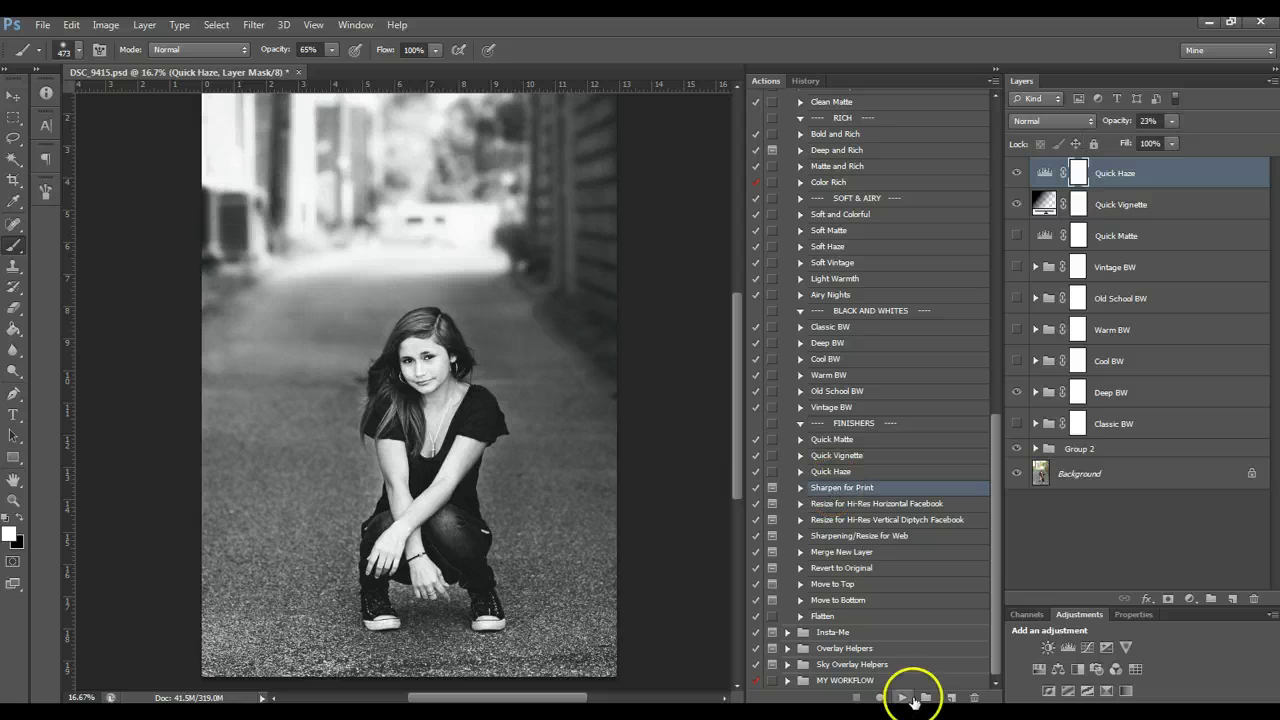
pyautogui.click(905, 697)
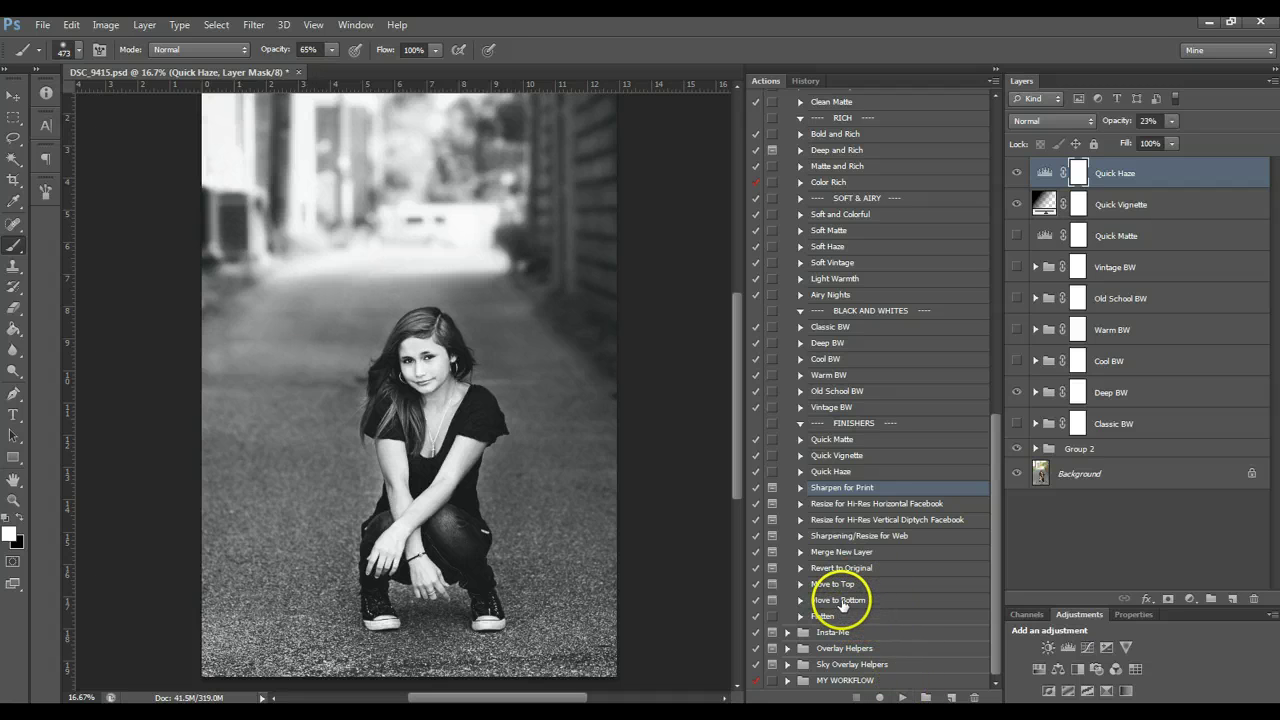
# Run the Merge New Layer action and continue past its message to combine all visible layers into a new merged layer
pyautogui.click(860, 536)
pyautogui.click(862, 551)
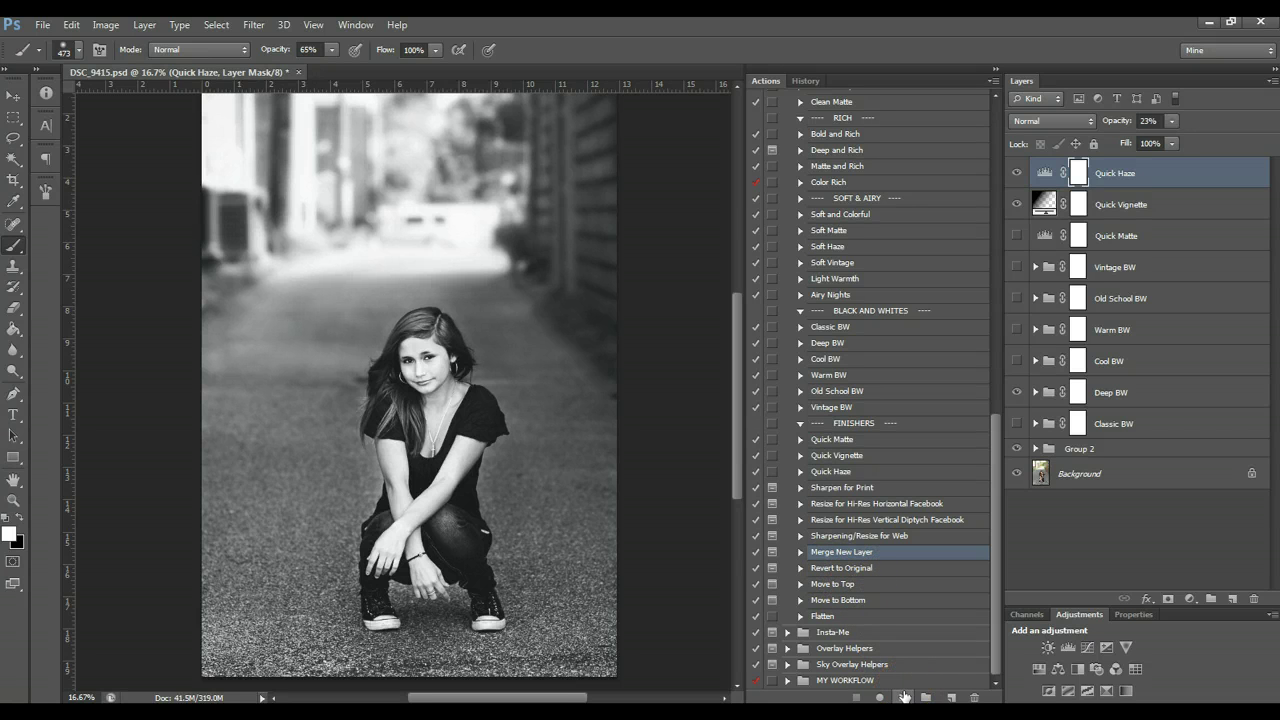
pyautogui.click(901, 697)
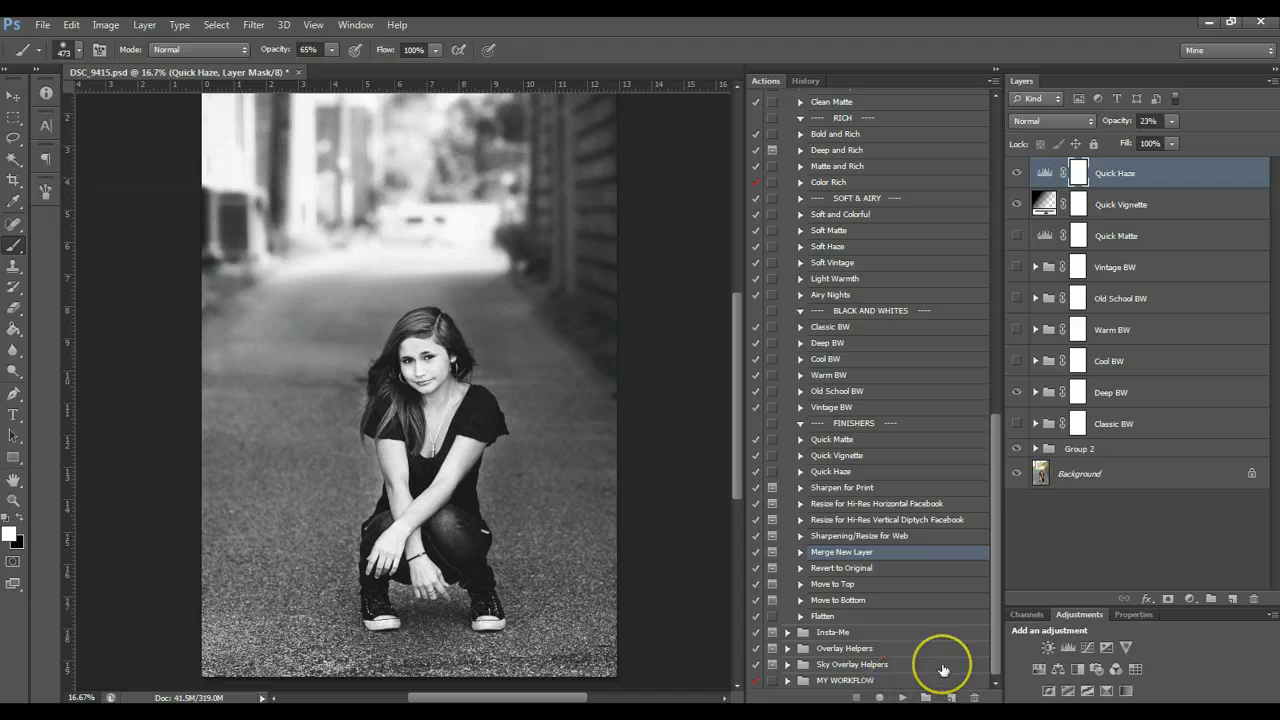
pyautogui.click(907, 678)
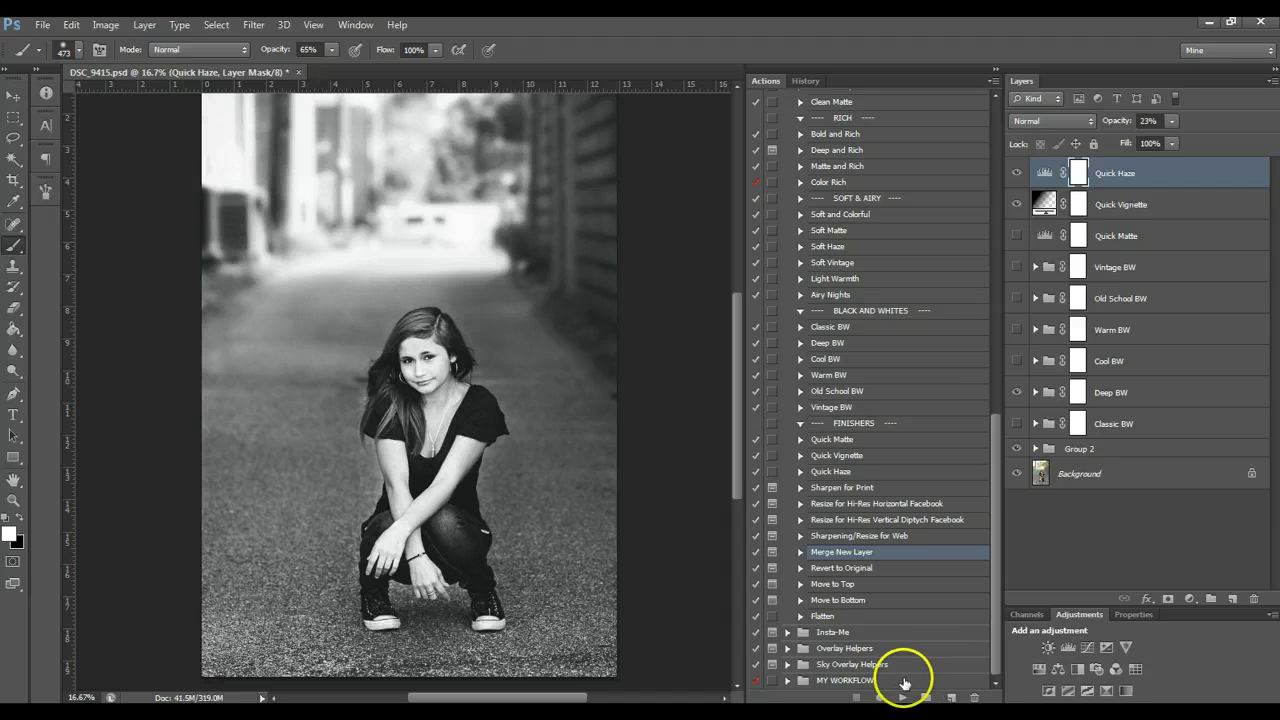
pyautogui.click(899, 697)
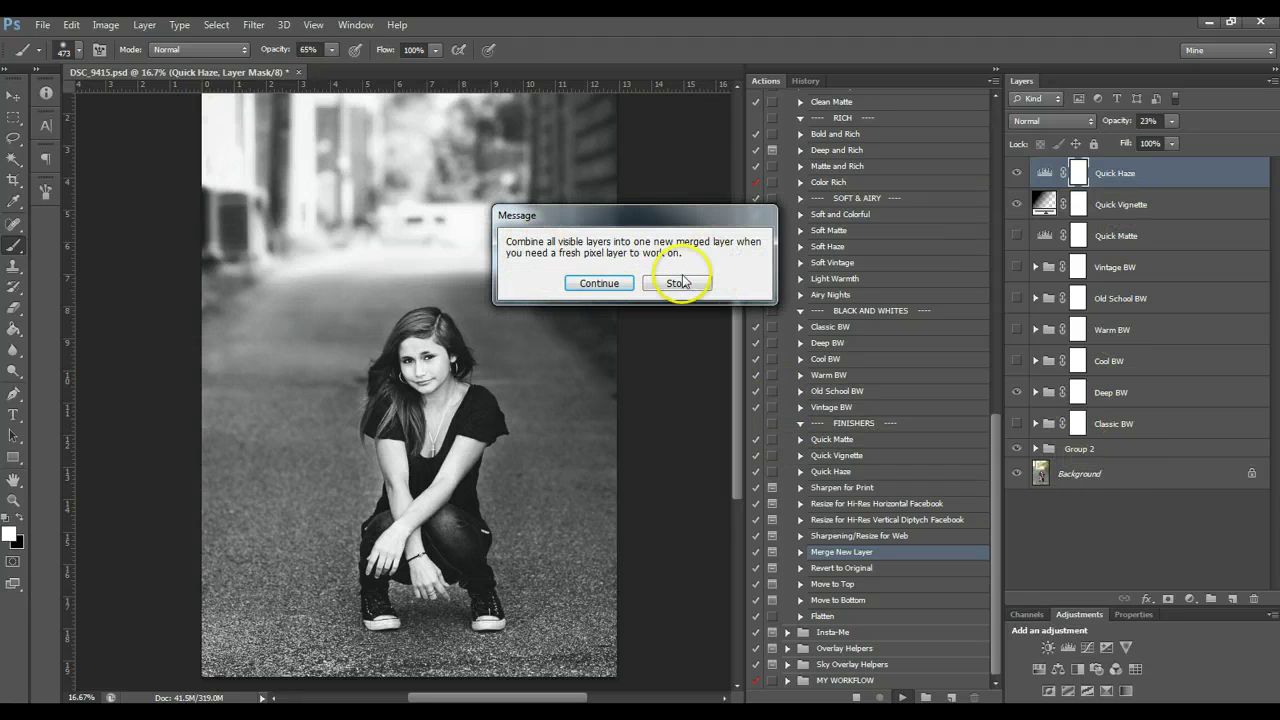
pyautogui.click(599, 283)
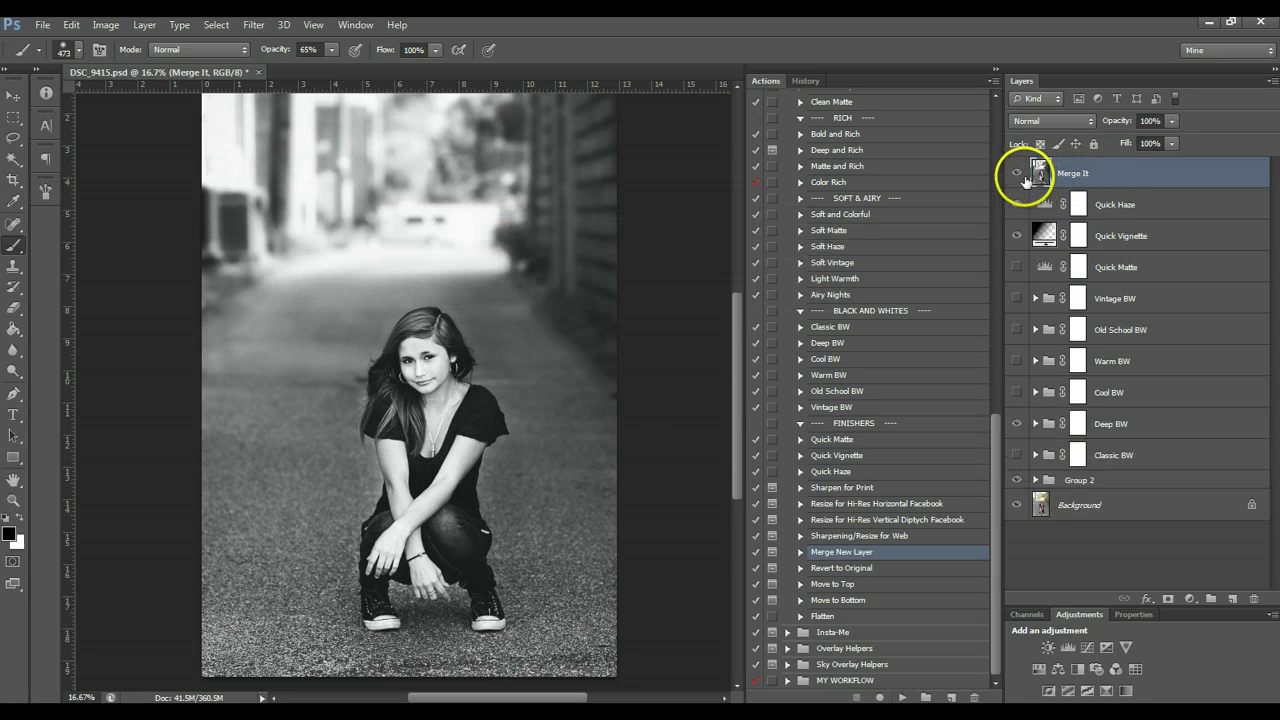
# Hide every layer except Merge It and check the merged layer by switching it off and on
pyautogui.keyDown('alt'); pyautogui.click(1016, 175); pyautogui.keyUp('alt')
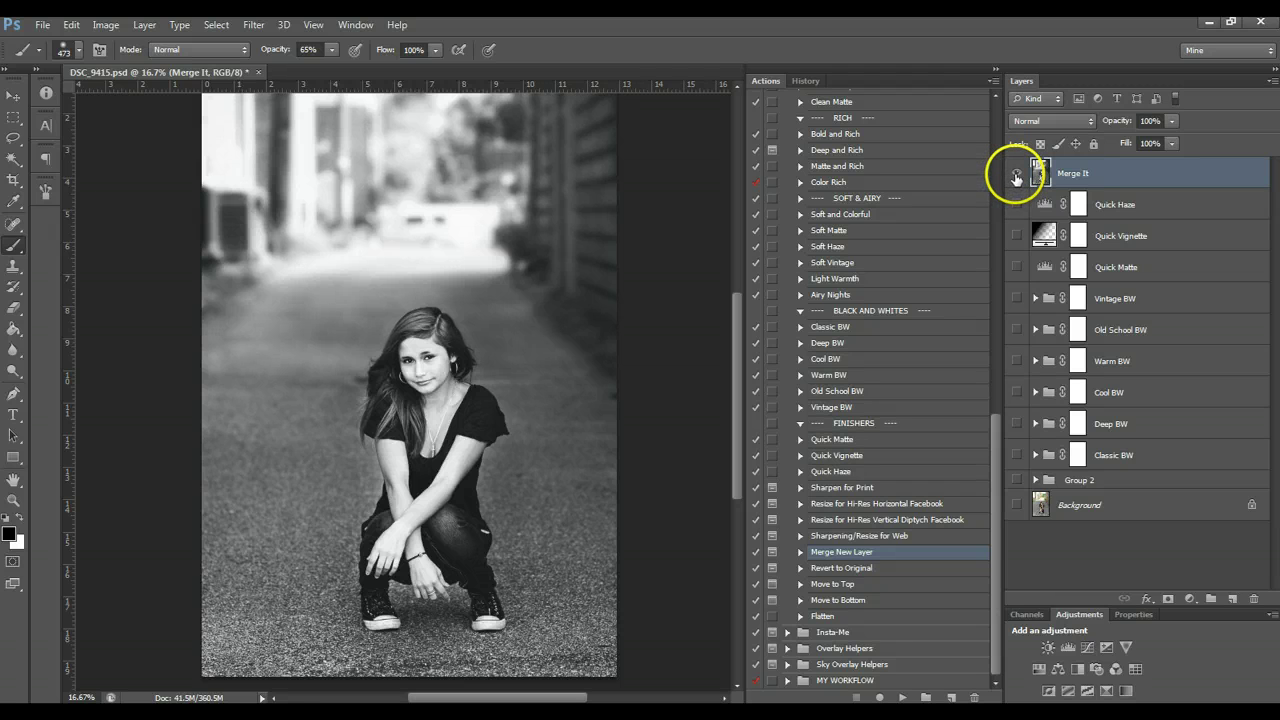
pyautogui.click(1016, 175)
pyautogui.click(1016, 175)
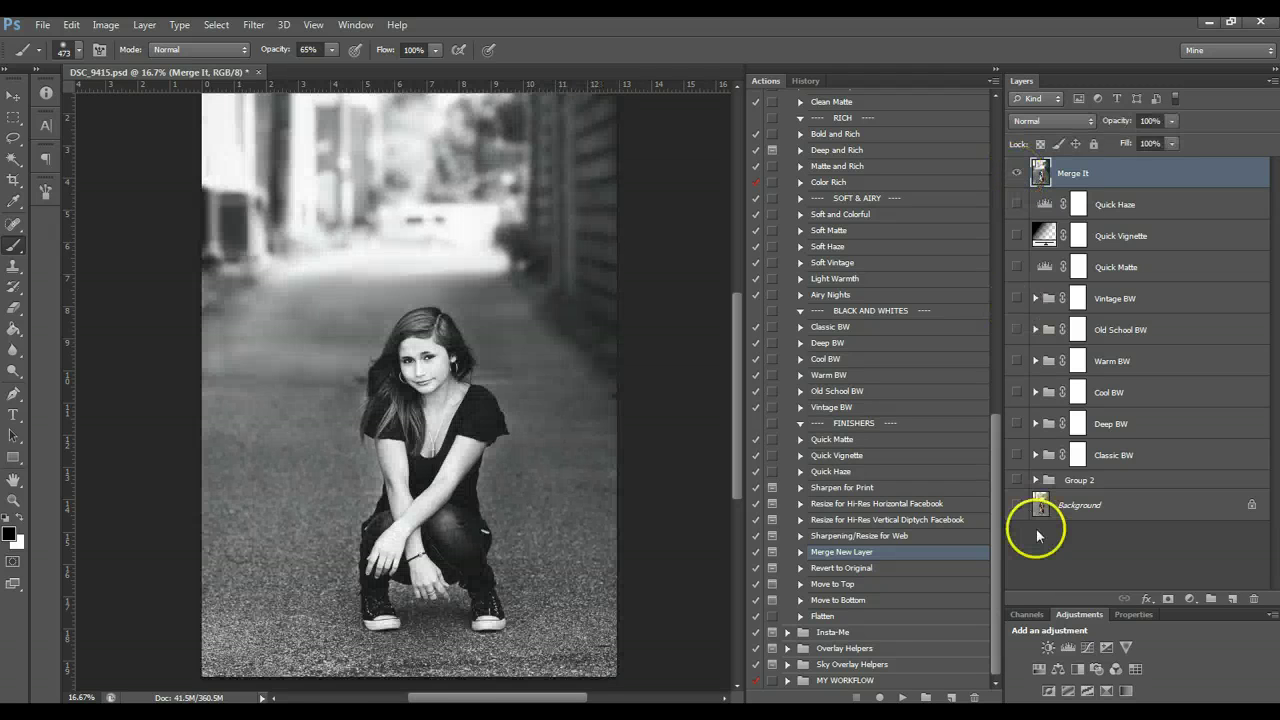
# Hide the Merge It layer and show the Quick Vignette, Old School BW, Background, Group 2 and Classic BW layers
pyautogui.click(1016, 173)
pyautogui.click(1016, 236)
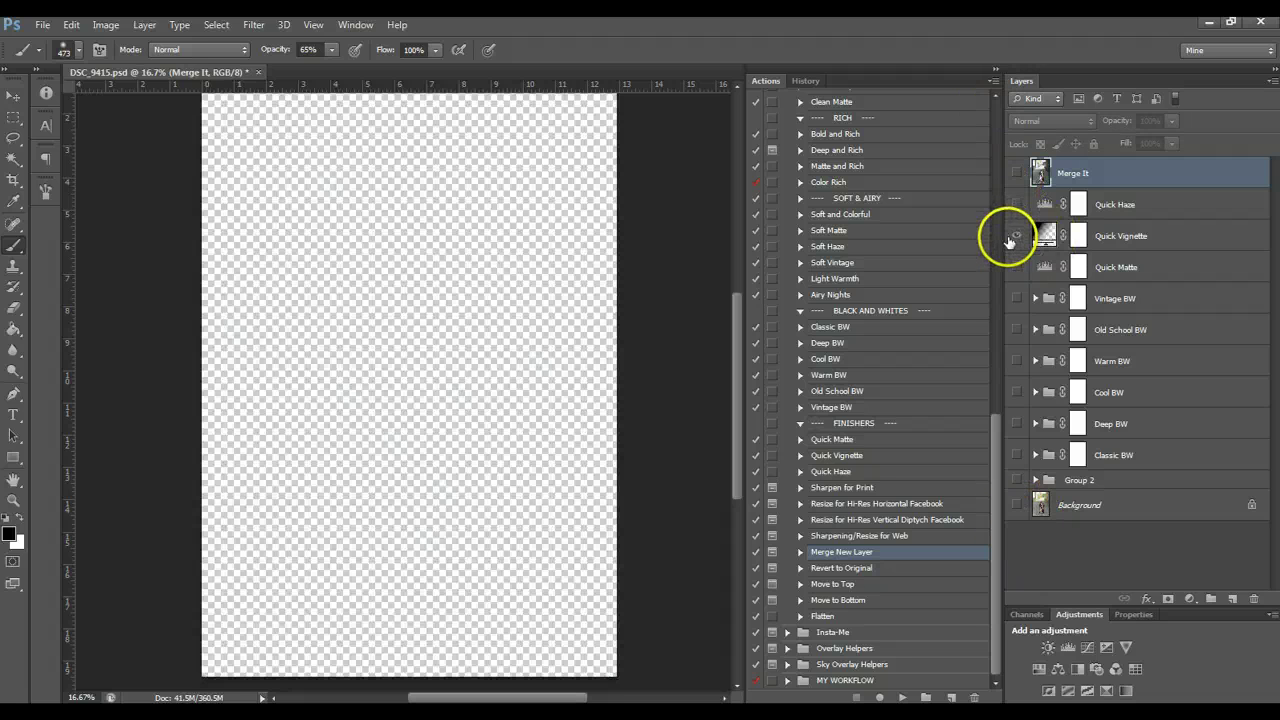
pyautogui.click(1016, 330)
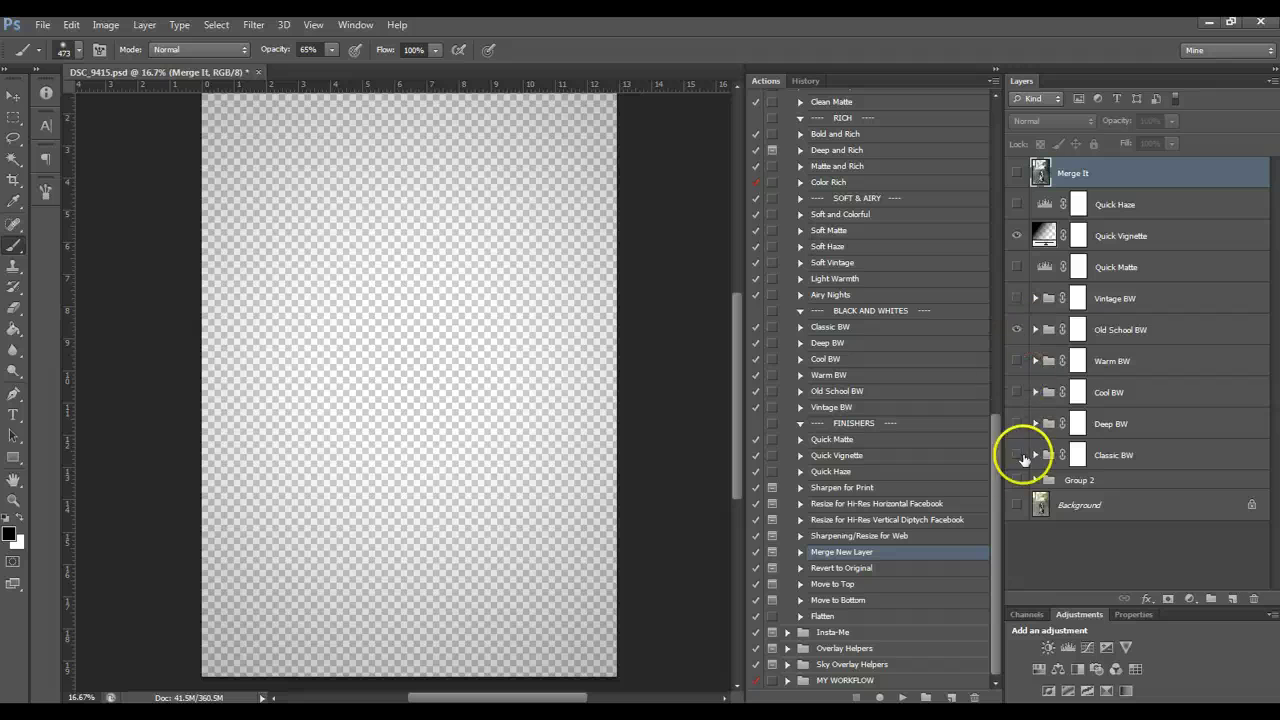
pyautogui.click(1017, 505)
pyautogui.click(1017, 480)
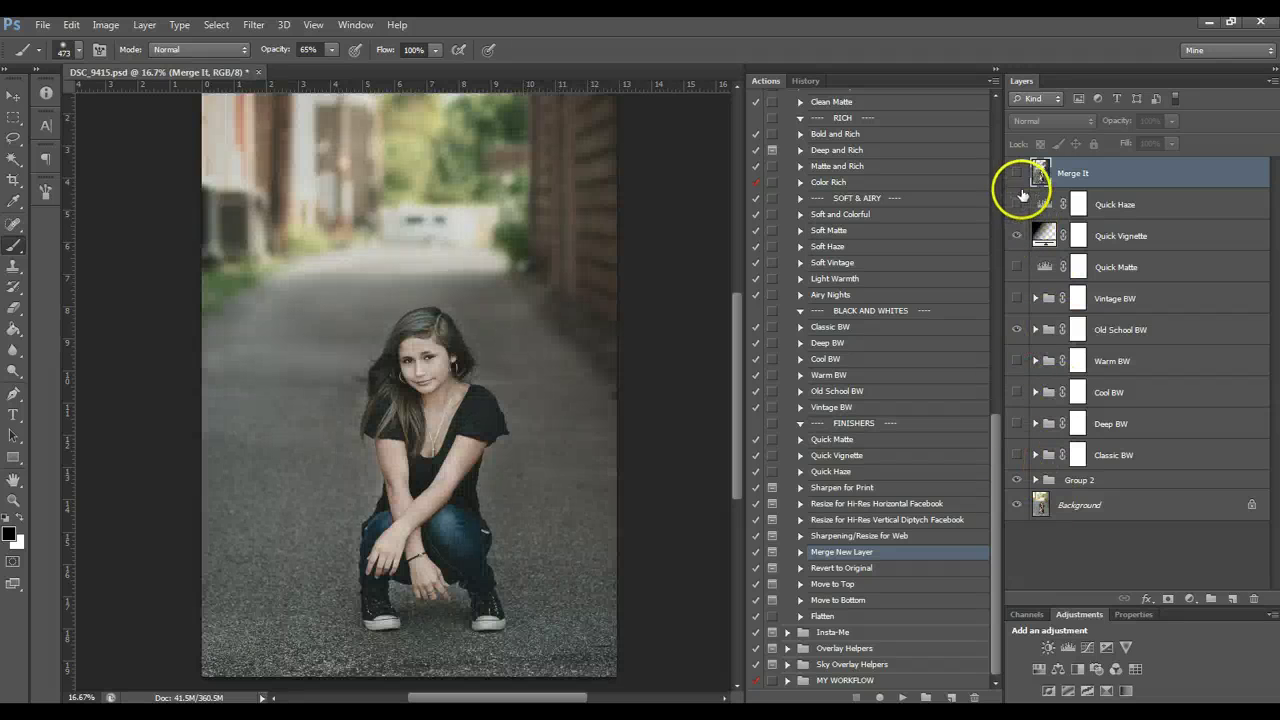
pyautogui.click(1017, 455)
# Compare the photo with the Merge It layer on and off against the visible layers beneath it
pyautogui.click(1015, 175)
pyautogui.click(1015, 175)
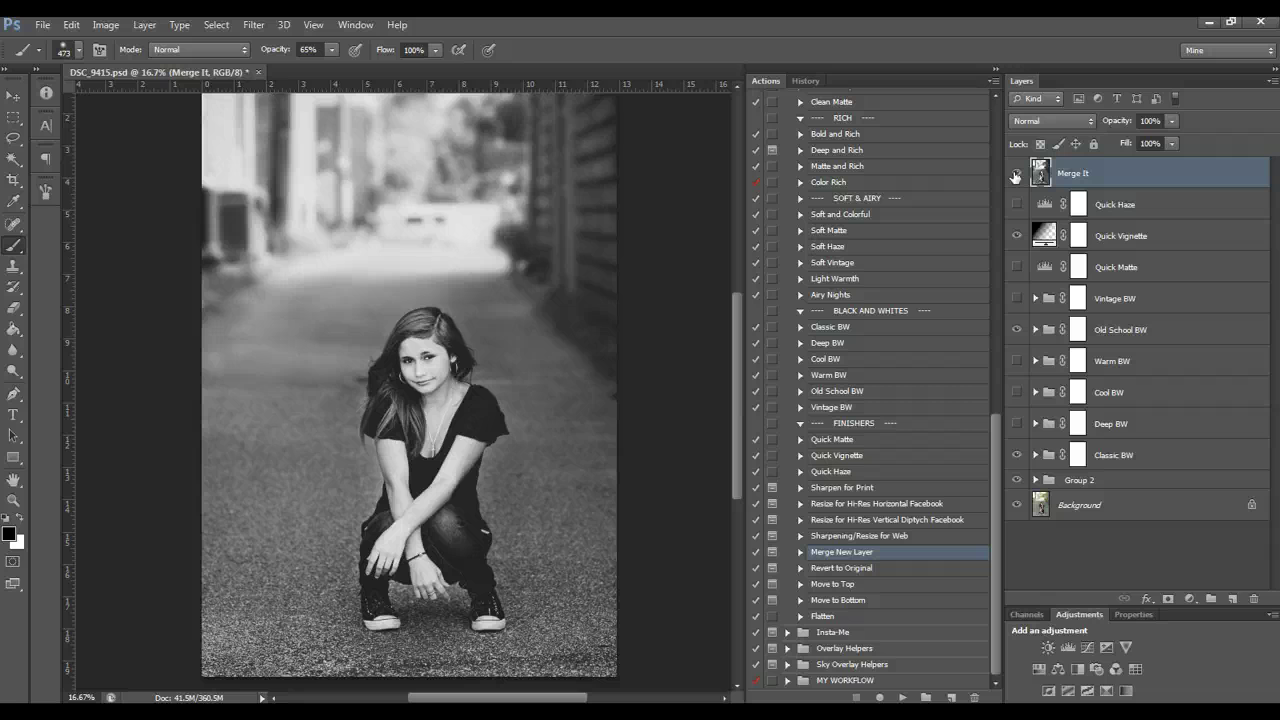
pyautogui.click(1015, 175)
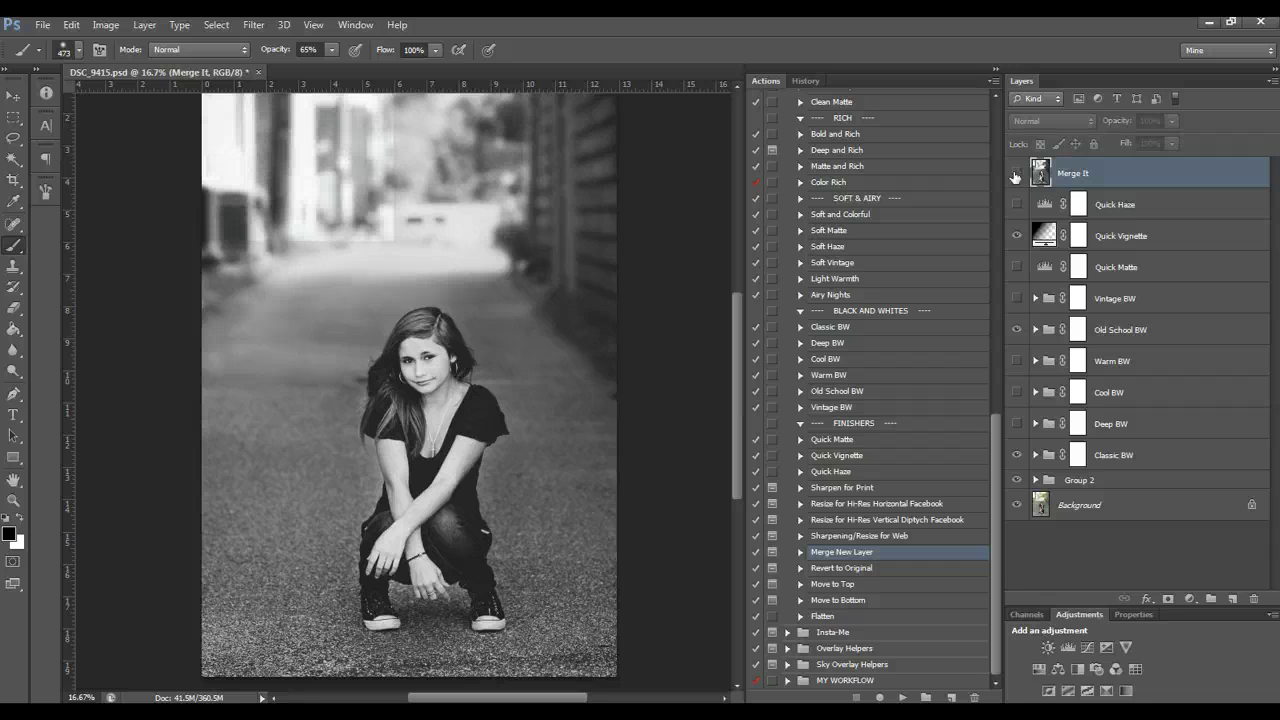
pyautogui.click(1015, 175)
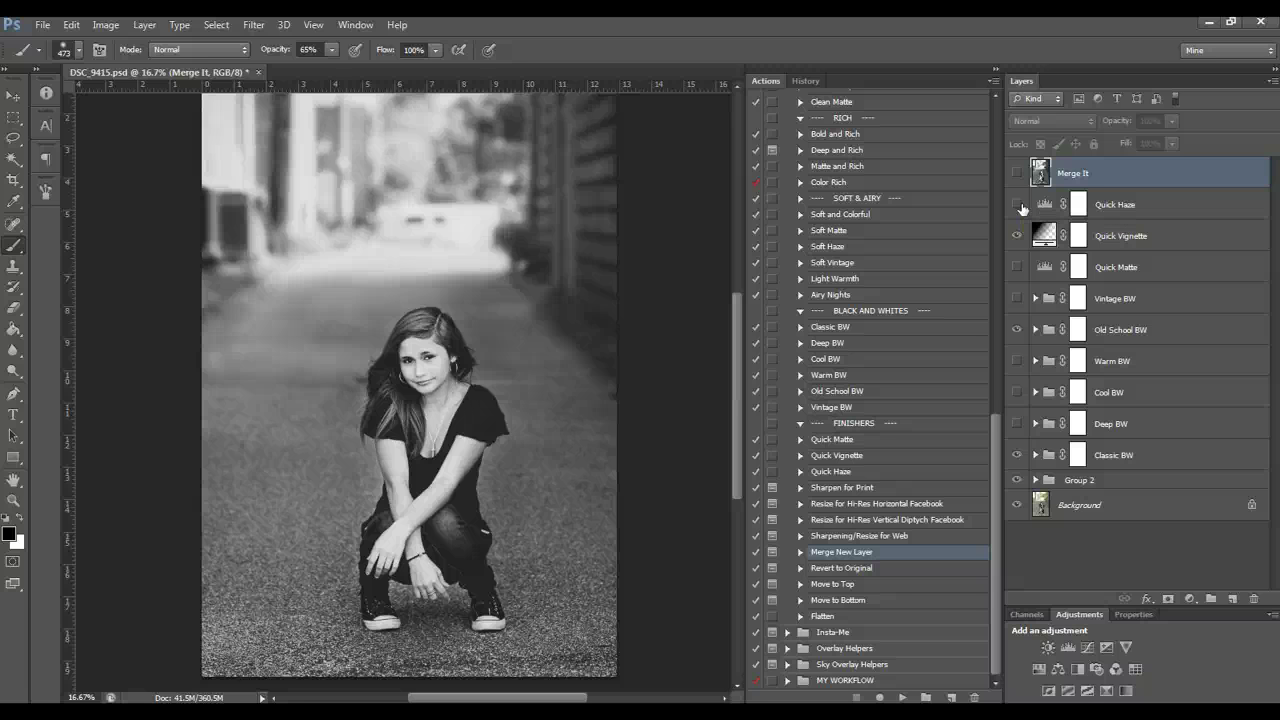
pyautogui.click(1017, 172)
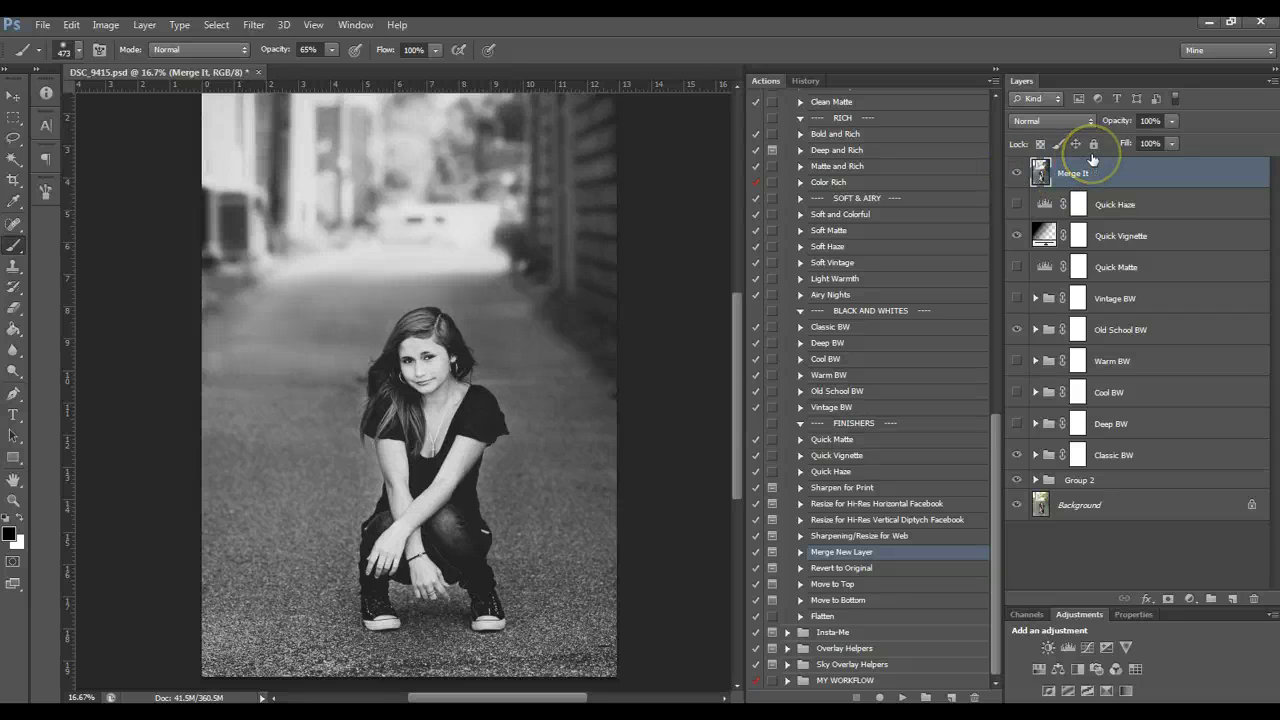
pyautogui.click(1017, 176)
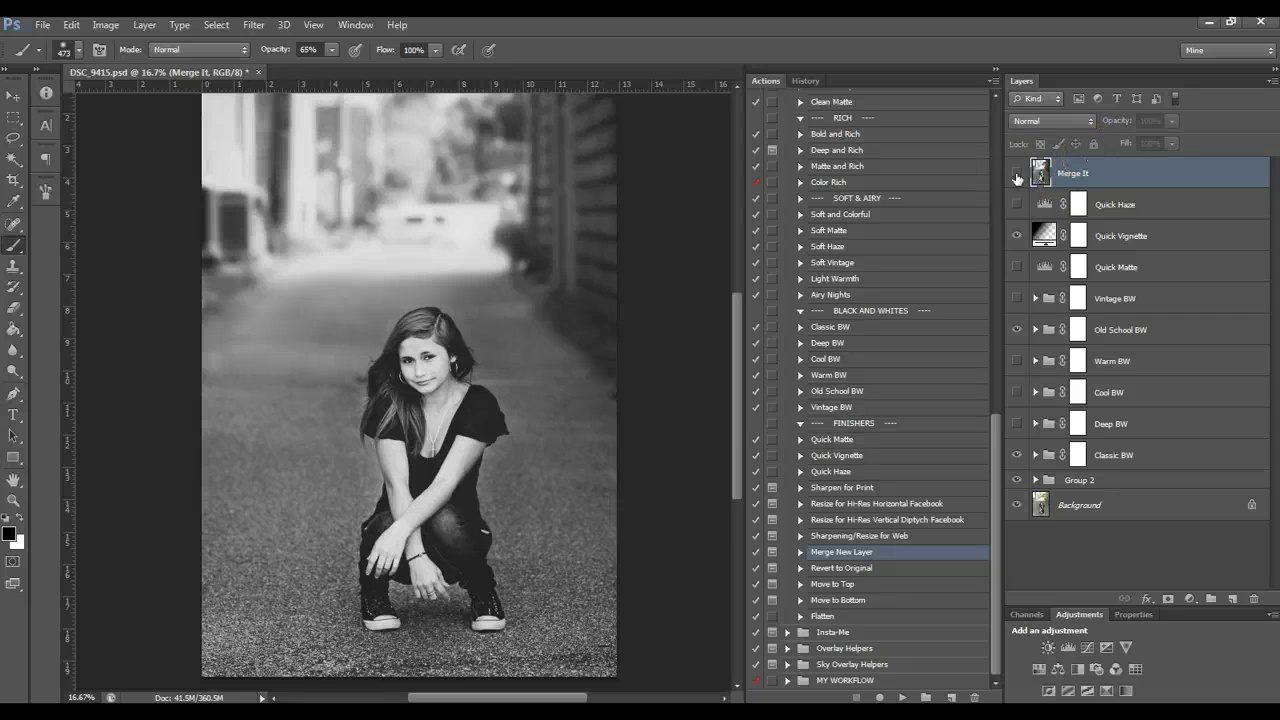
# Switch the Merge It layer on and off again to compare it with the Old School and Classic BW look beneath
pyautogui.click(1020, 176)
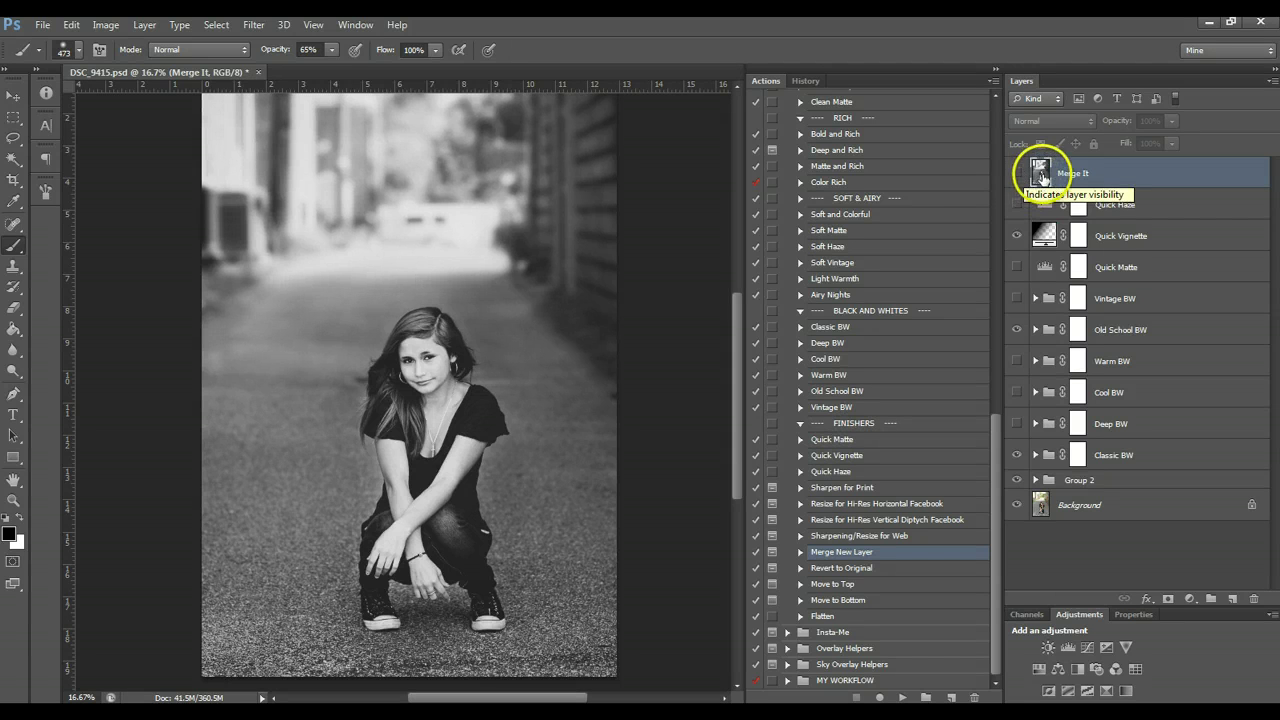
pyautogui.click(1016, 174)
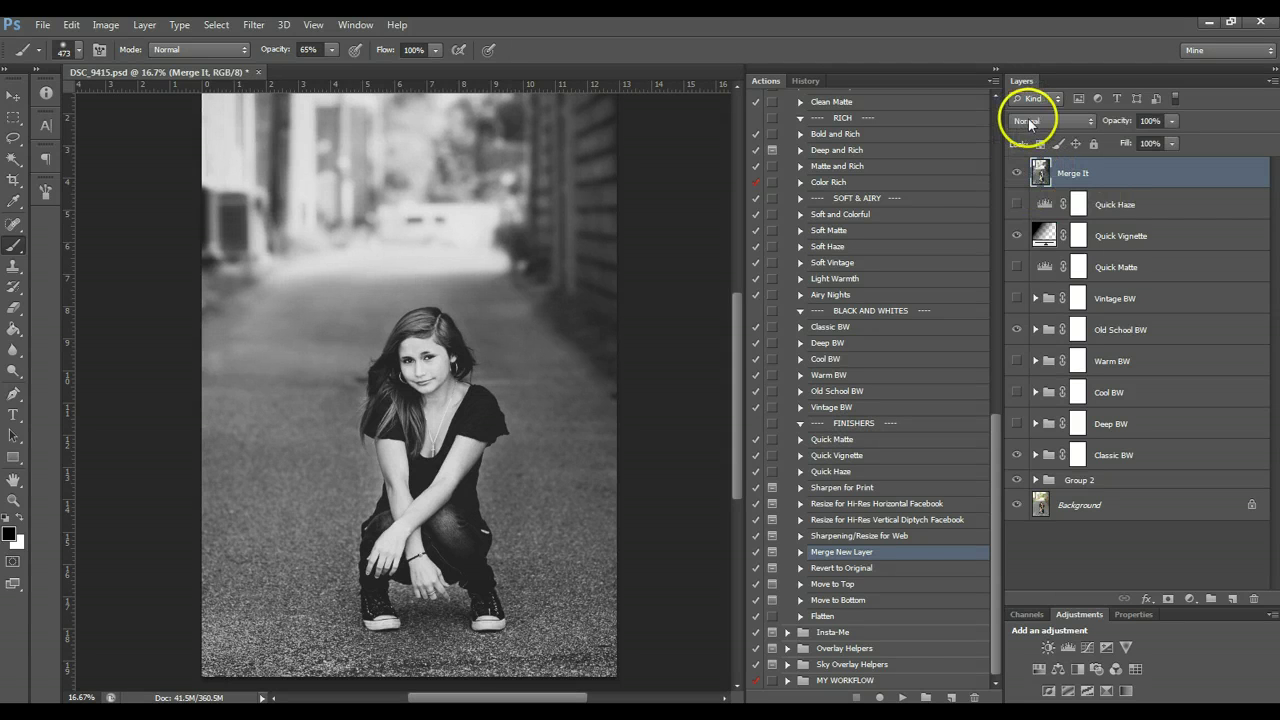
pyautogui.click(1016, 176)
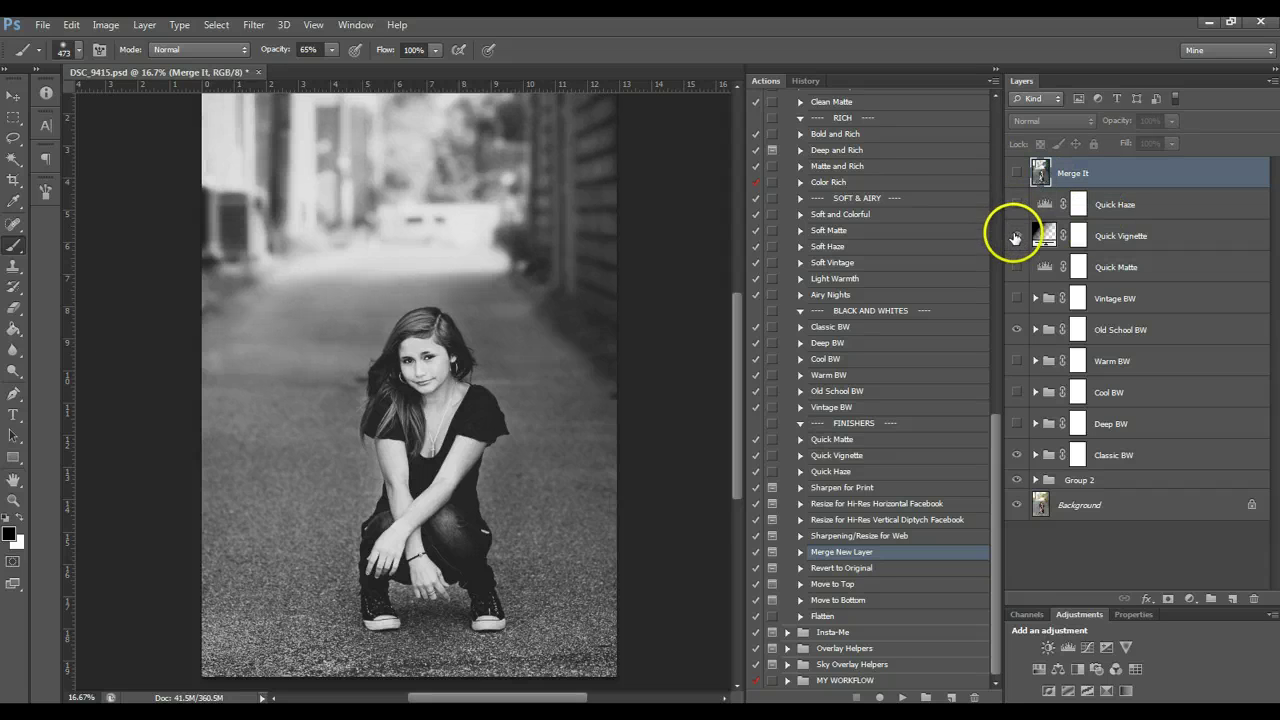
# Hide the Old School BW and Classic BW groups and show the Deep BW group instead
pyautogui.click(1015, 237)
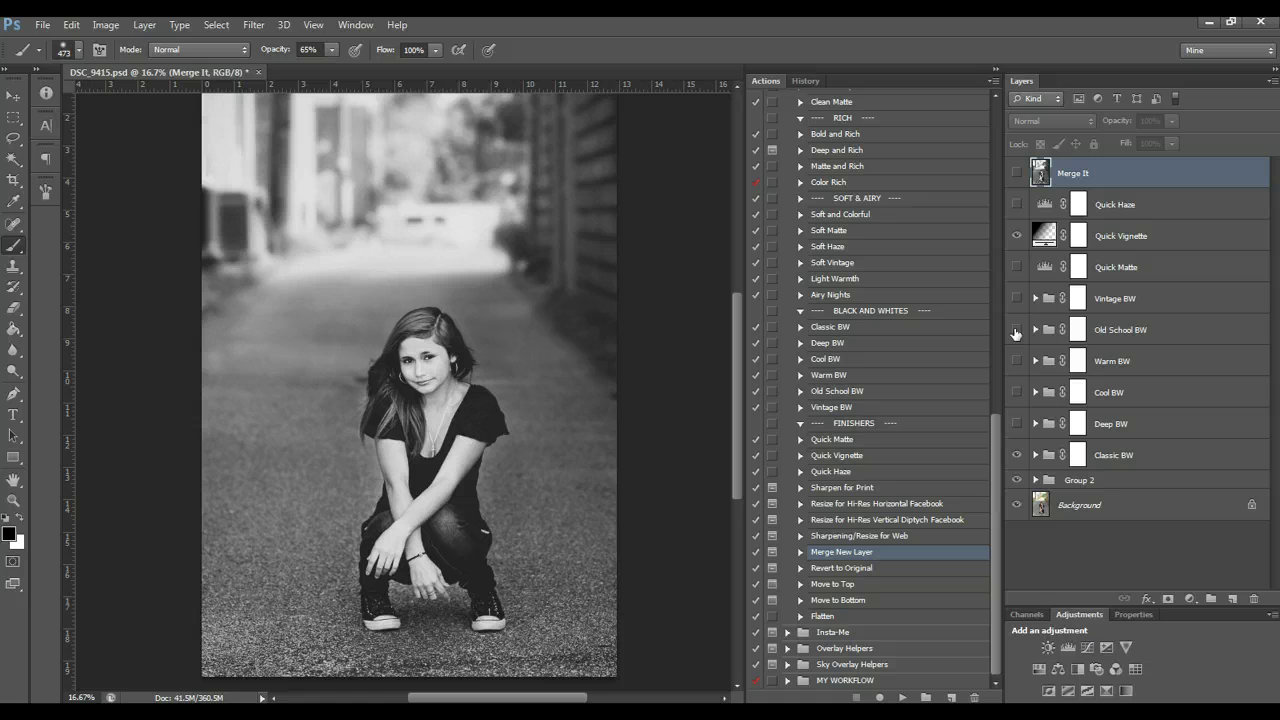
pyautogui.click(1018, 423)
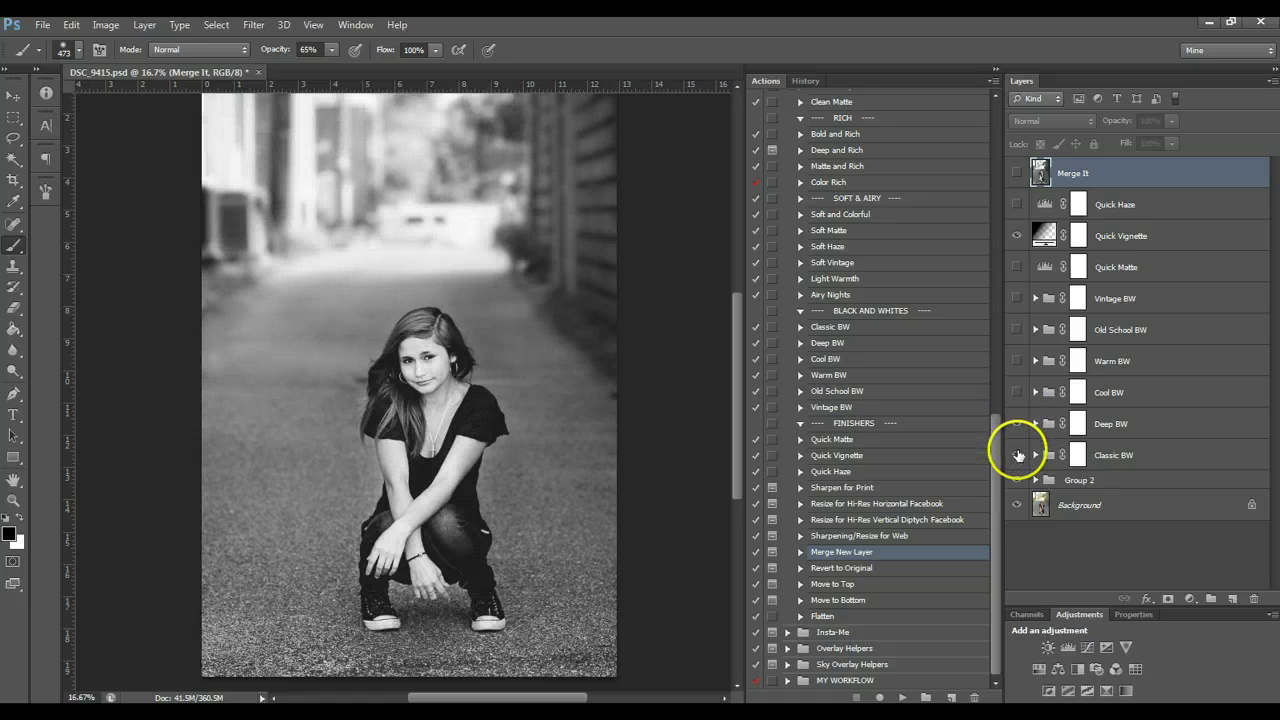
pyautogui.click(1018, 455)
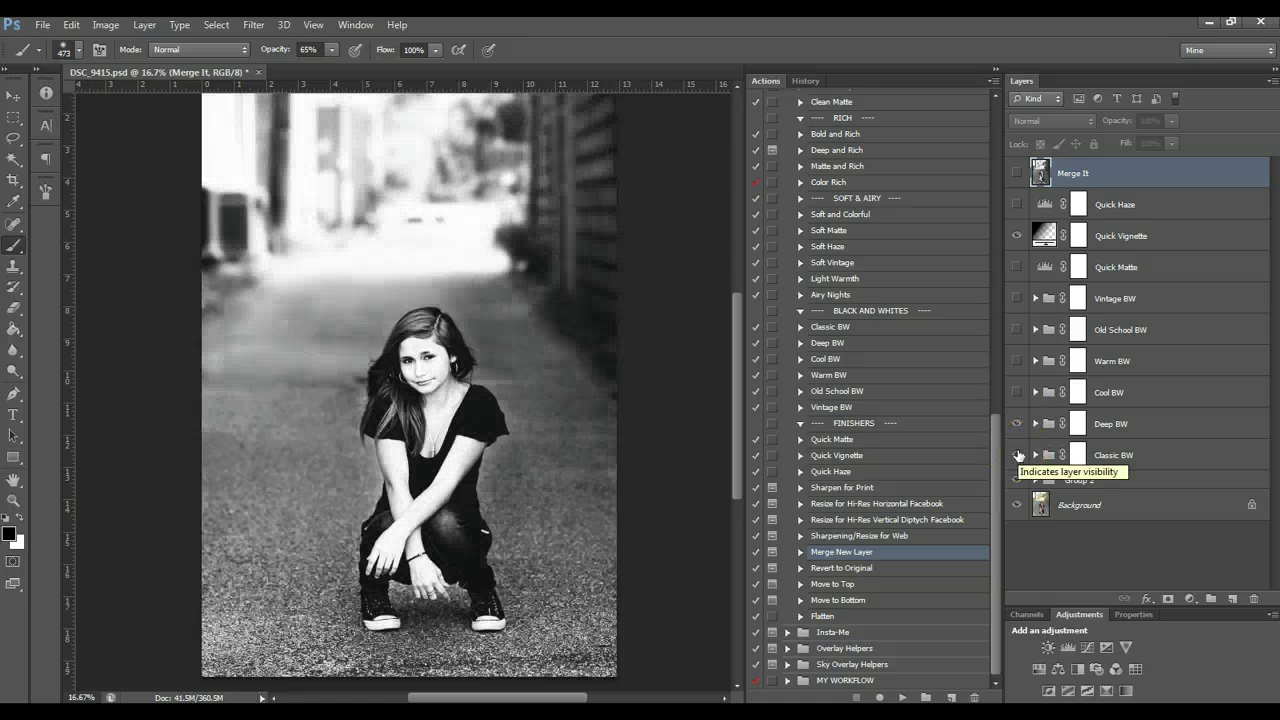
pyautogui.click(1018, 455)
pyautogui.click(1015, 330)
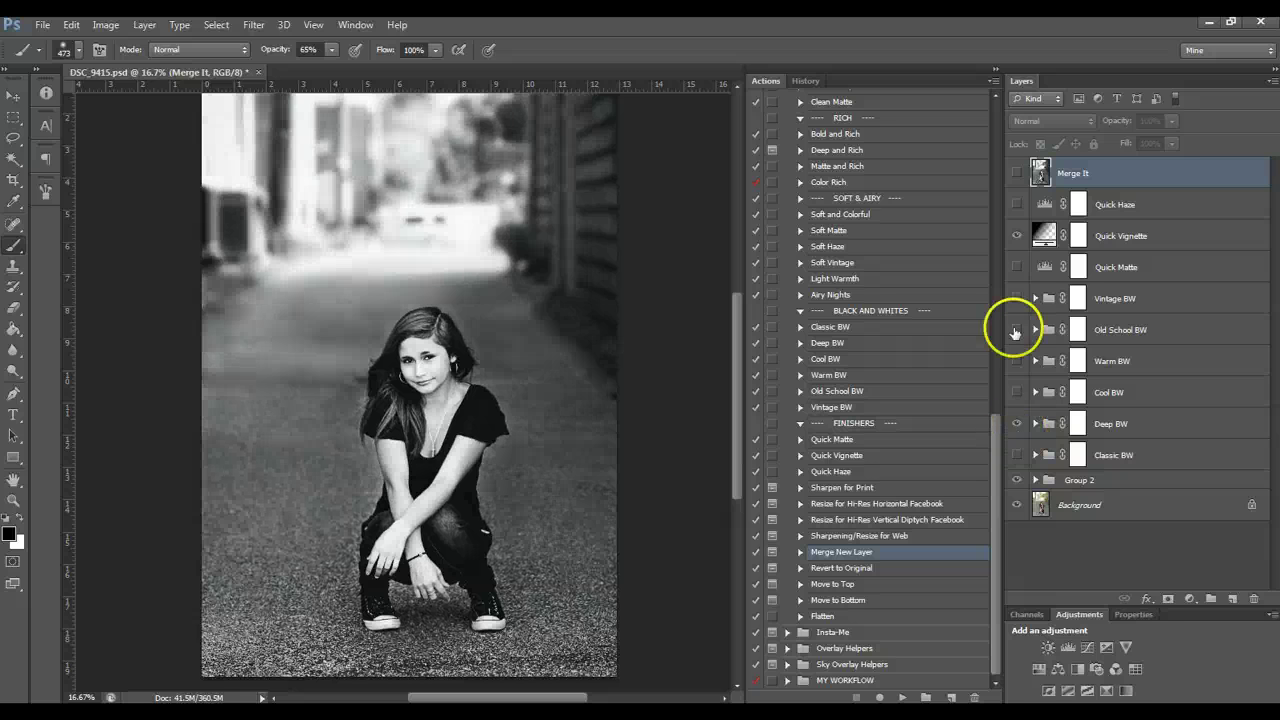
# Compare the Merge It layer with the Deep BW version by toggling the merged layer's visibility
pyautogui.click(1018, 174)
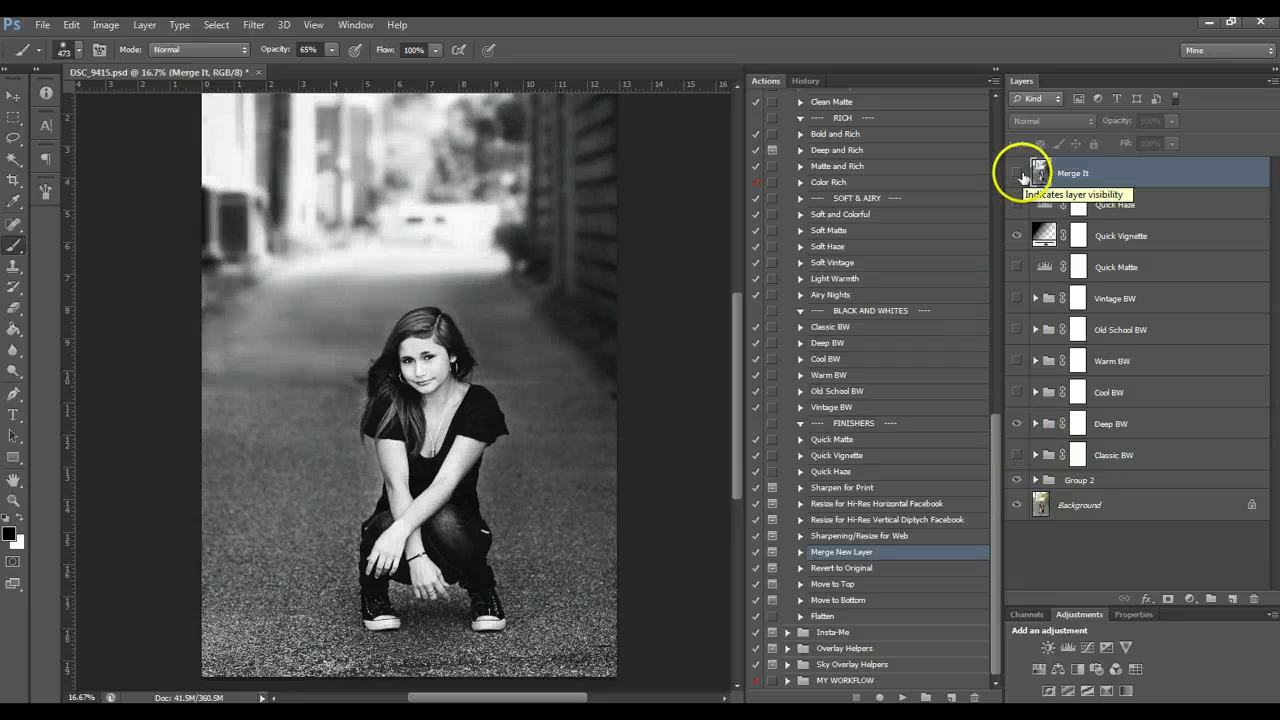
pyautogui.click(1019, 175)
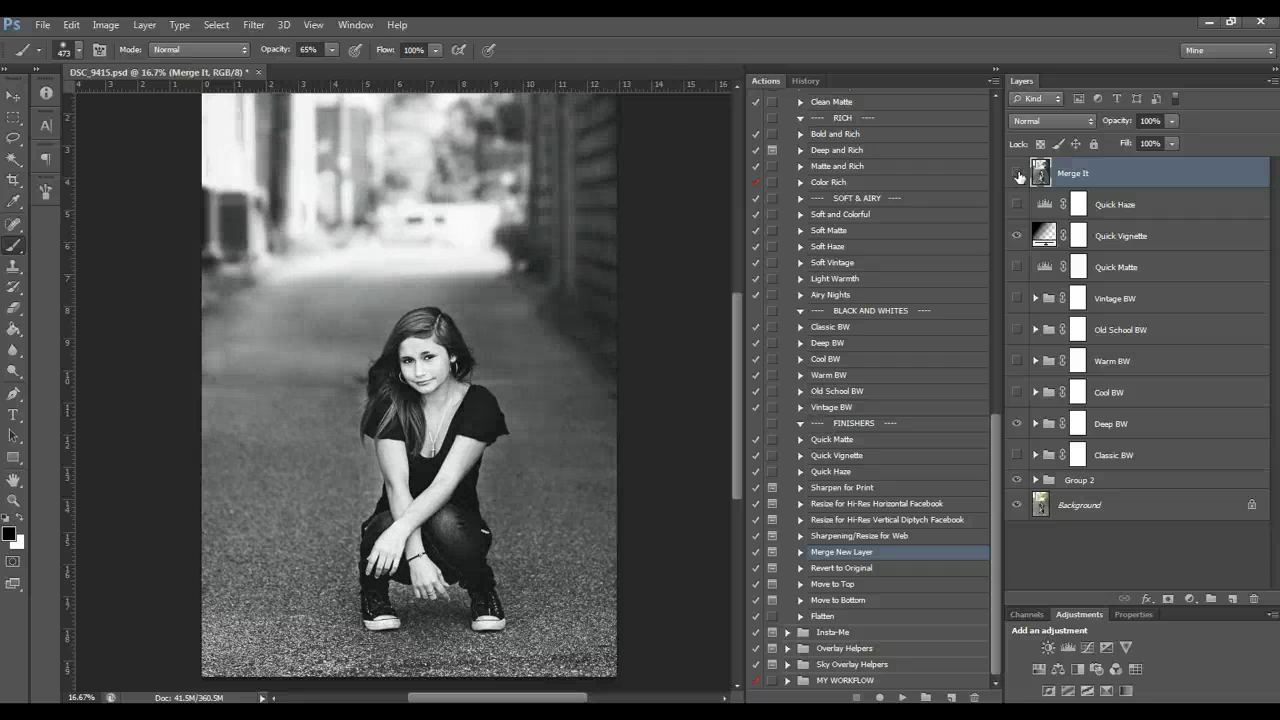
pyautogui.click(1019, 176)
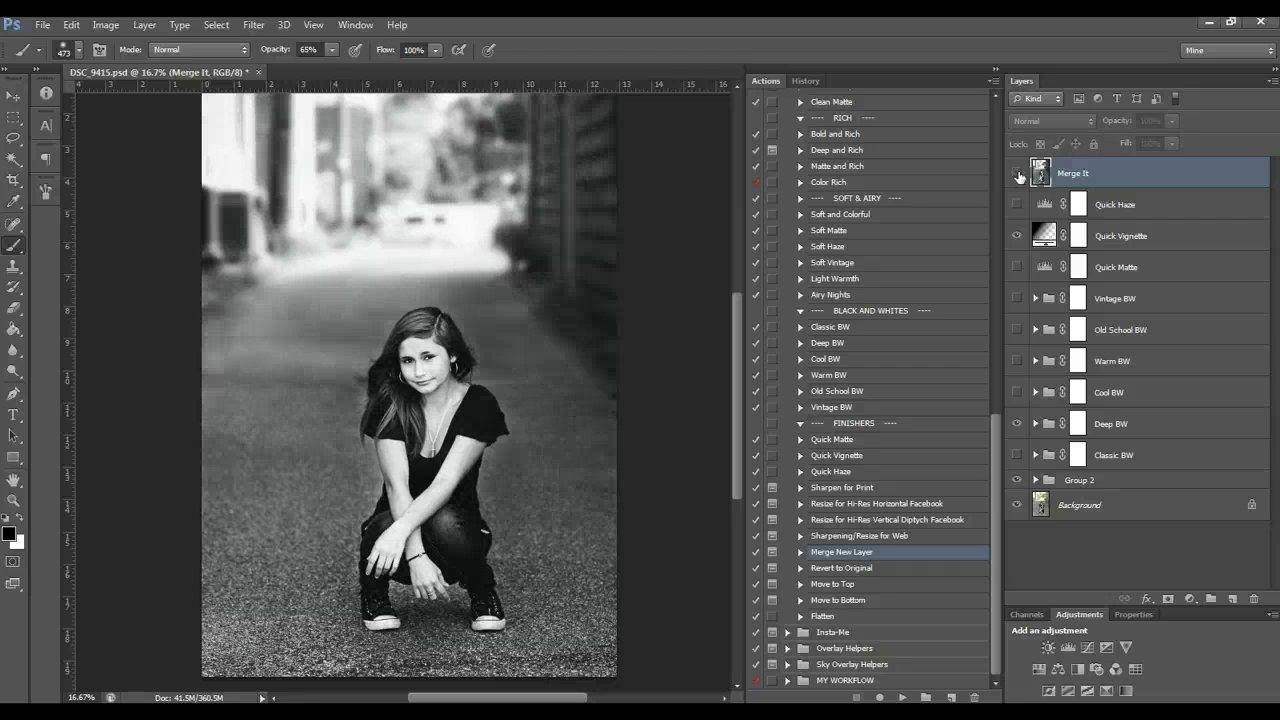
pyautogui.click(1018, 174)
pyautogui.click(1016, 174)
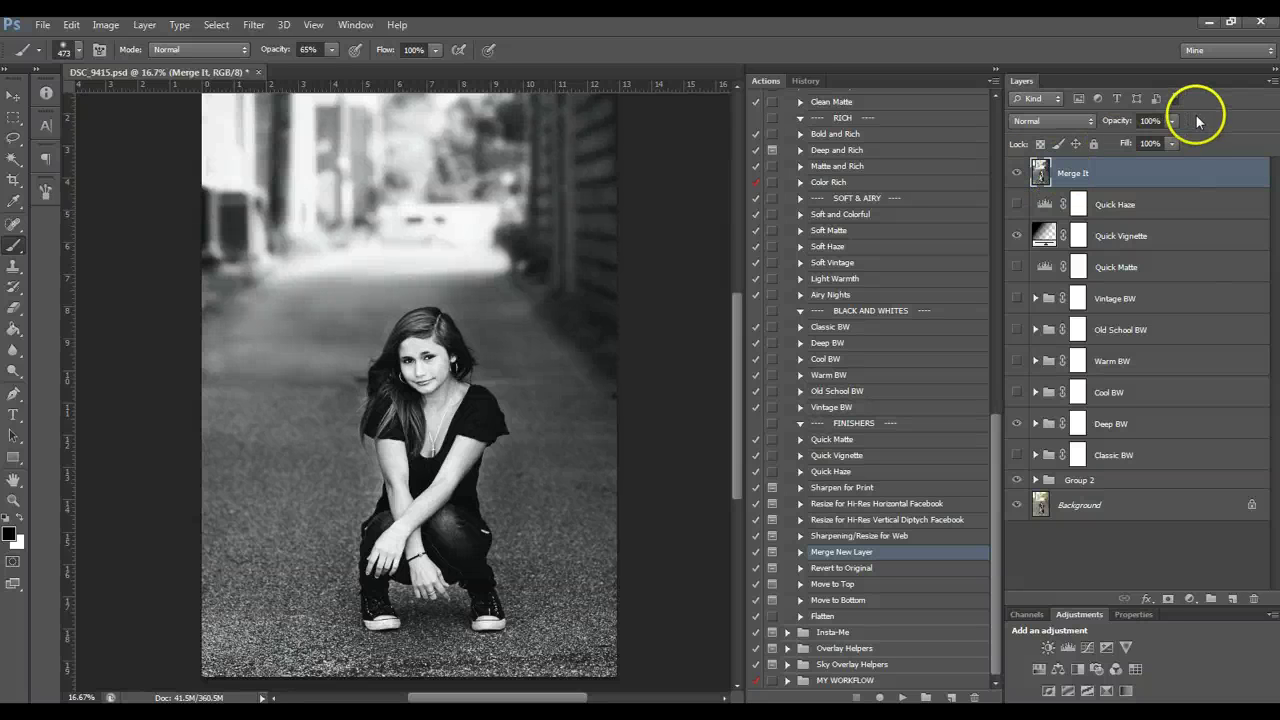
# Try blending the Merge It layer at a reduced opacity of about 53%, and delete that layer
pyautogui.moveTo(1172, 120); pyautogui.dragTo(1133, 143)
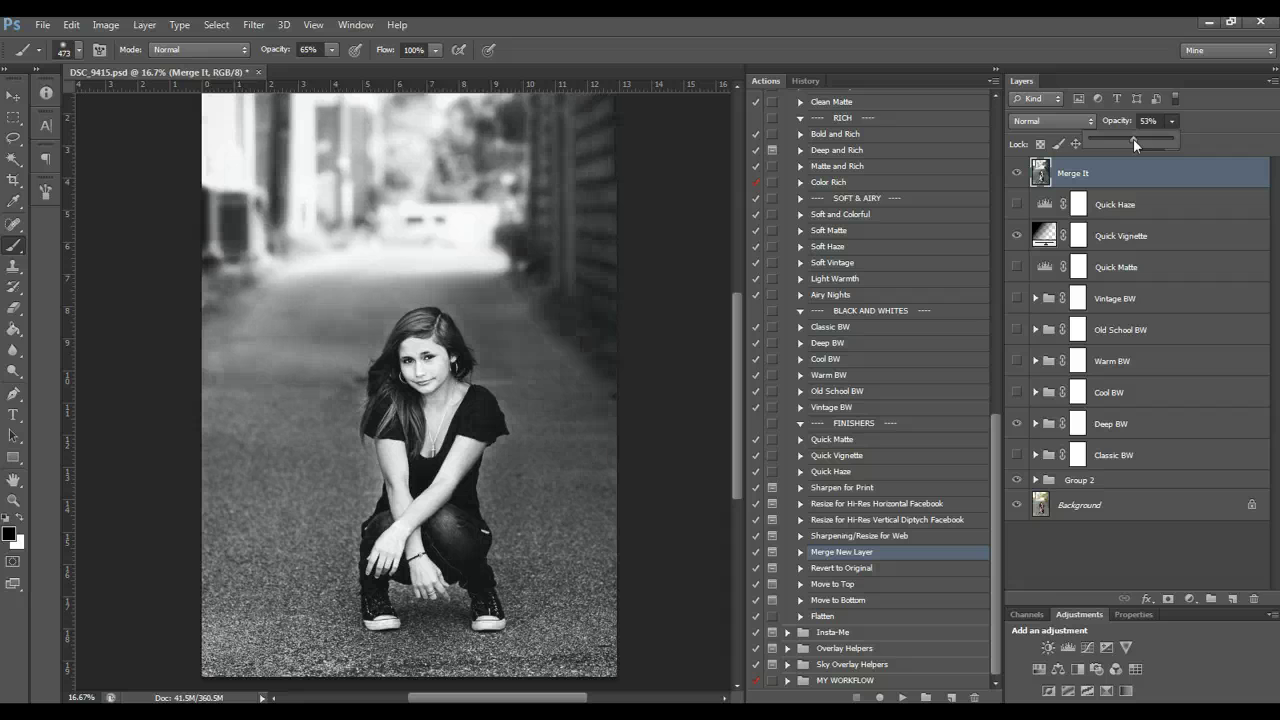
pyautogui.click(1199, 110)
pyautogui.moveTo(1133, 139); pyautogui.dragTo(1252, 598)
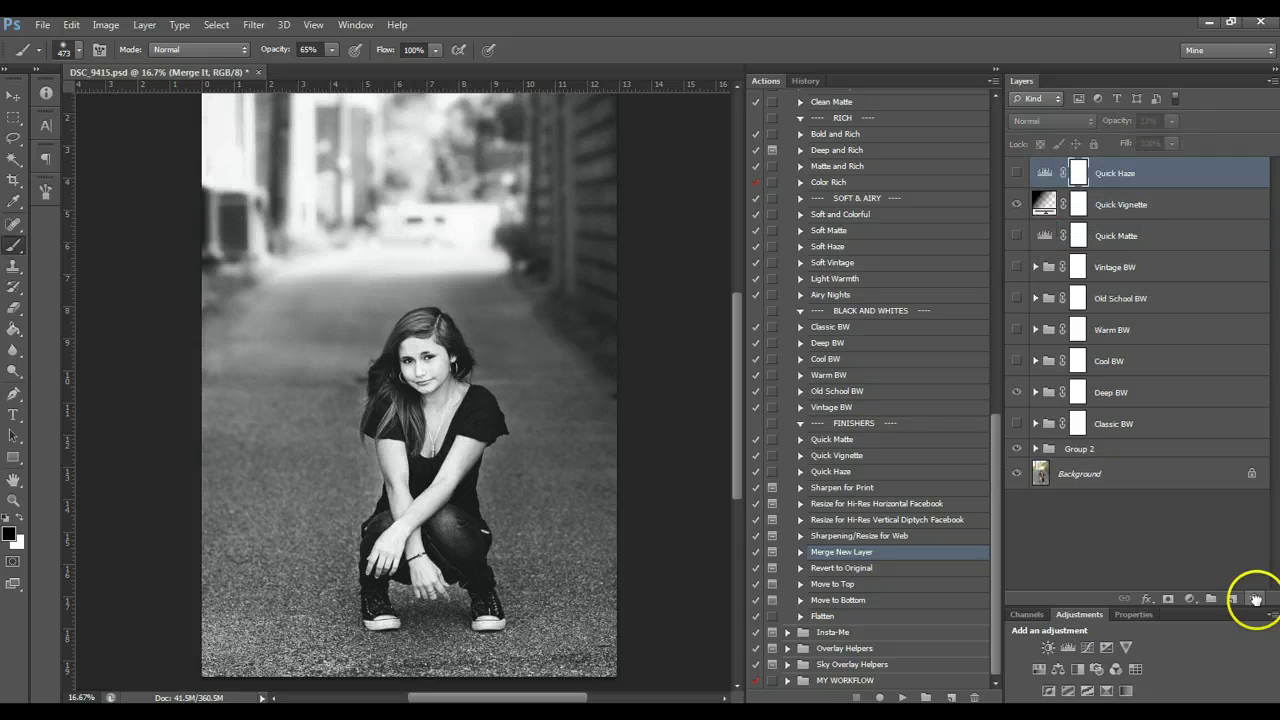
# Examine the Revert to Original action's stop message and Revert command, and look at the document's history states
pyautogui.click(855, 567)
pyautogui.click(800, 569)
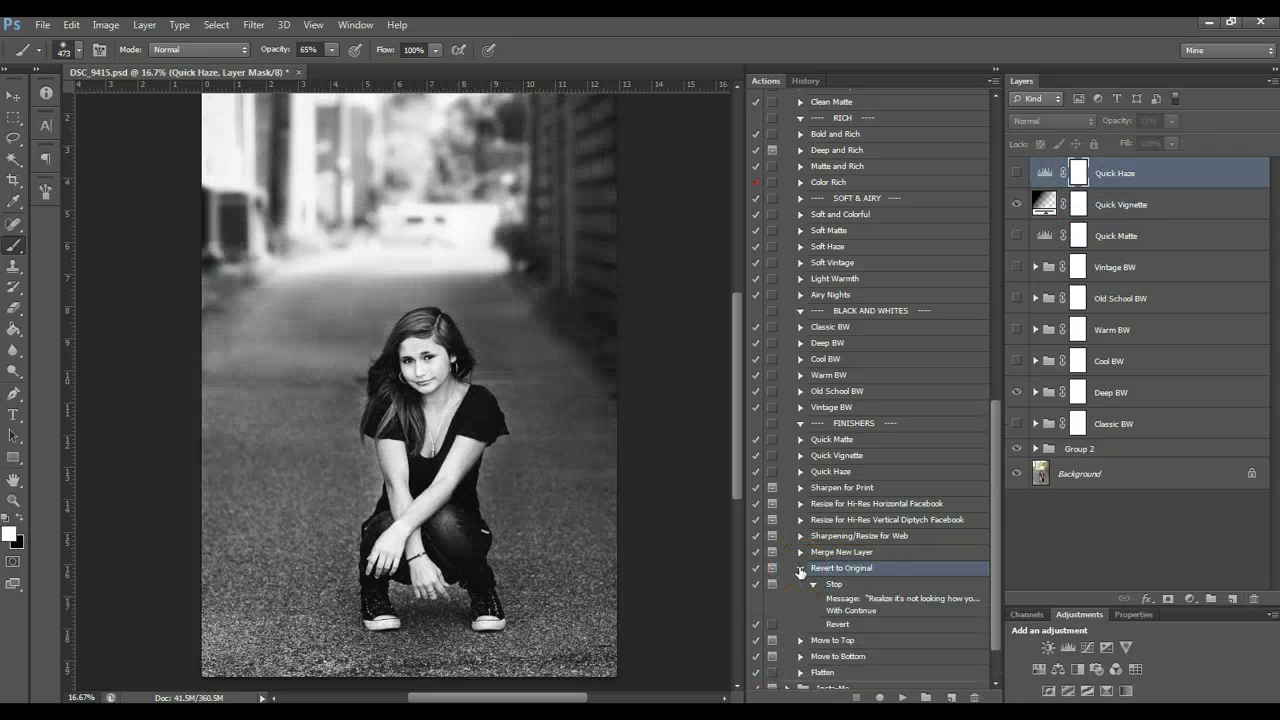
pyautogui.click(835, 585)
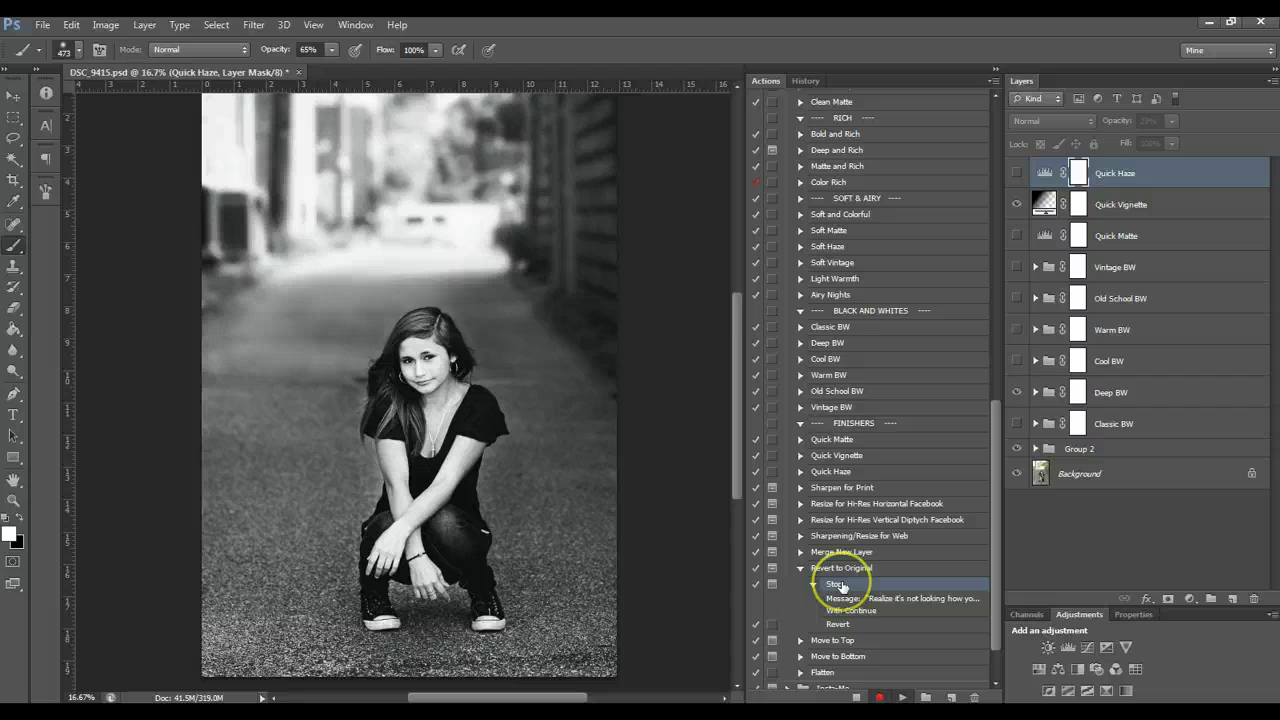
pyautogui.doubleClick(840, 586)
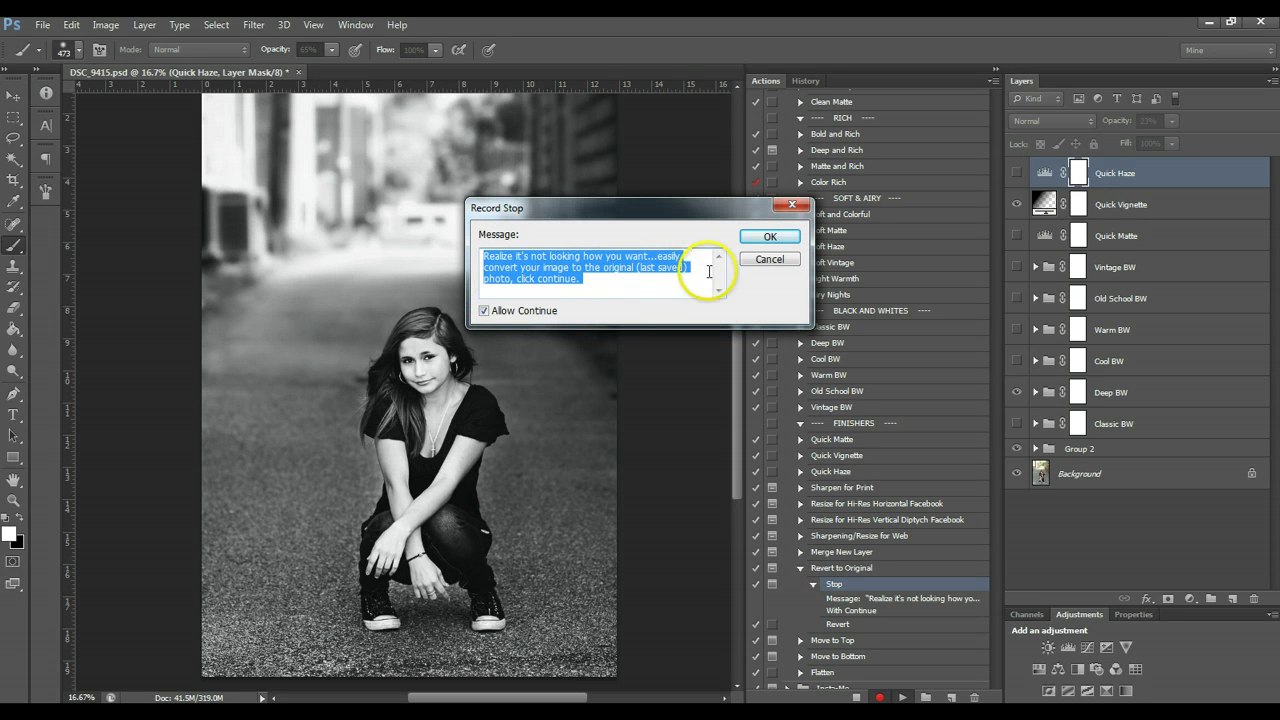
pyautogui.click(770, 259)
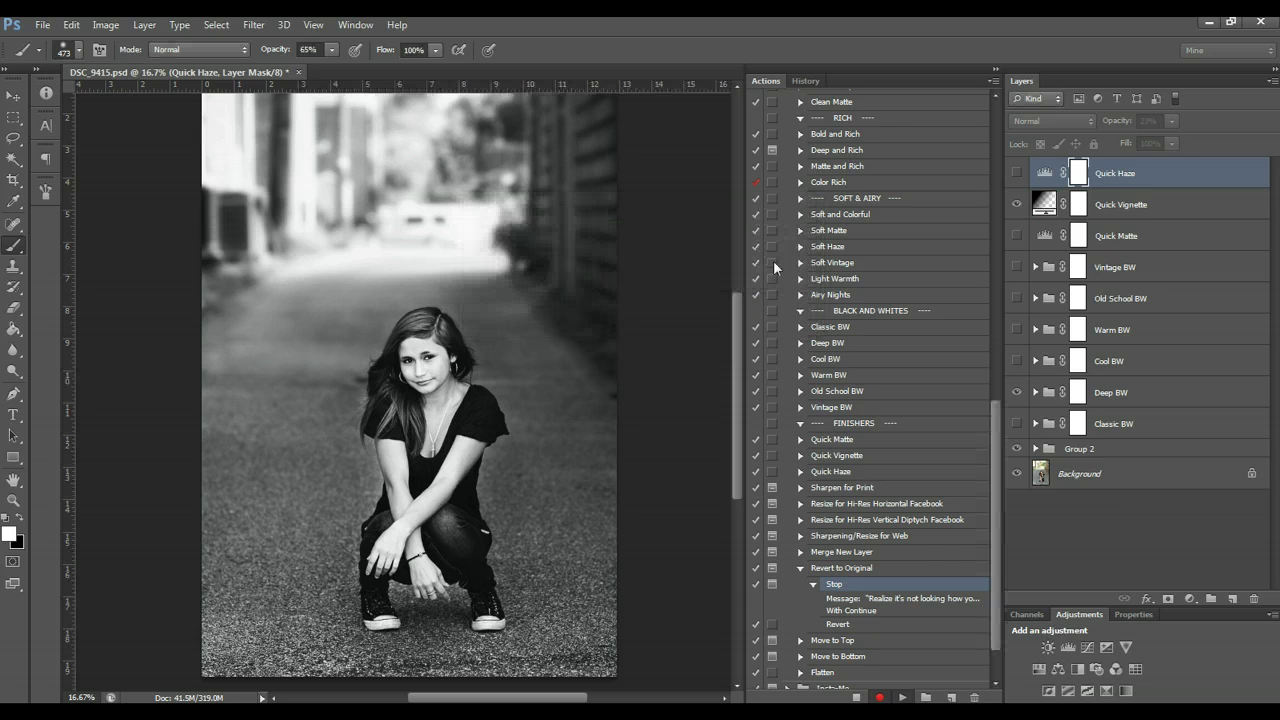
pyautogui.click(952, 622)
pyautogui.click(813, 584)
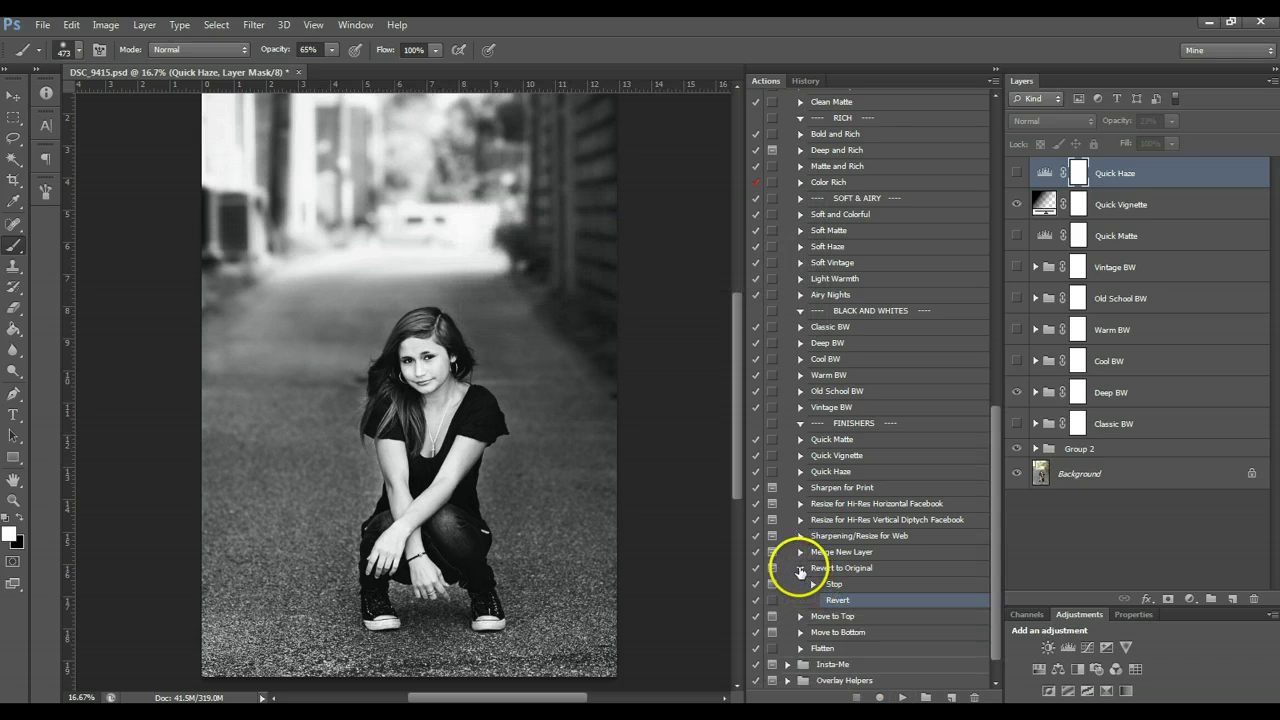
pyautogui.click(800, 568)
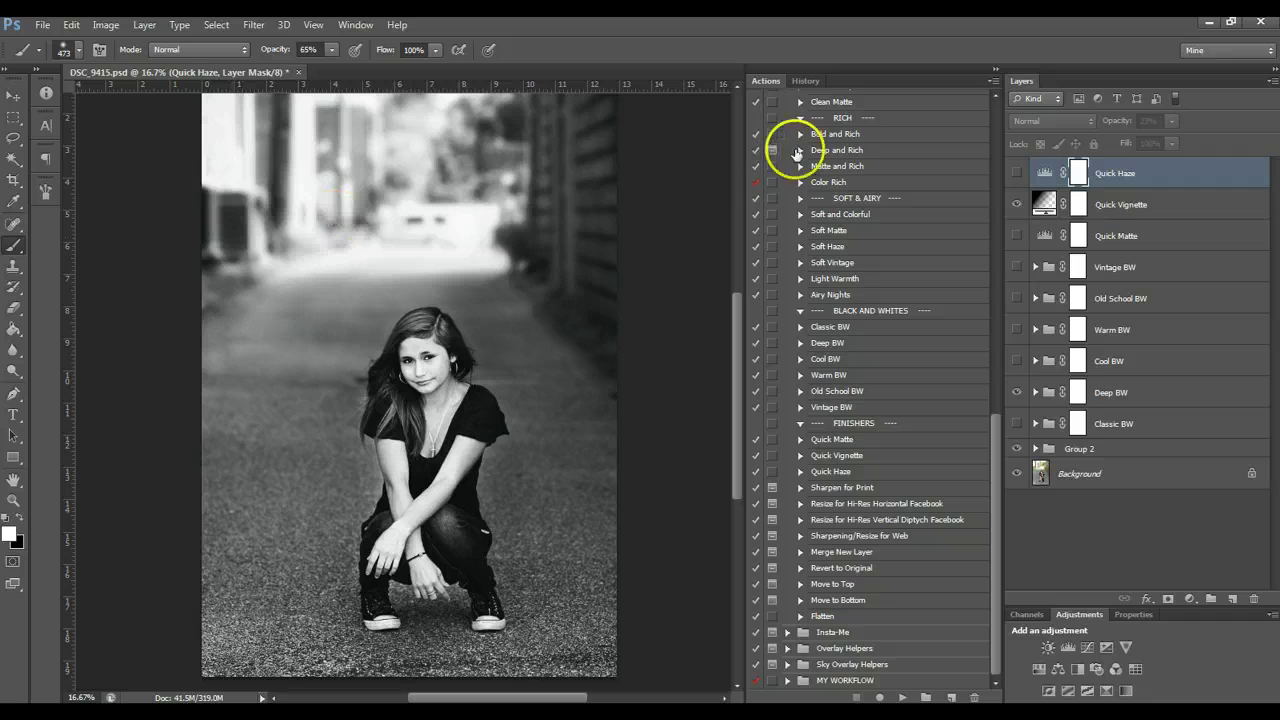
pyautogui.click(806, 80)
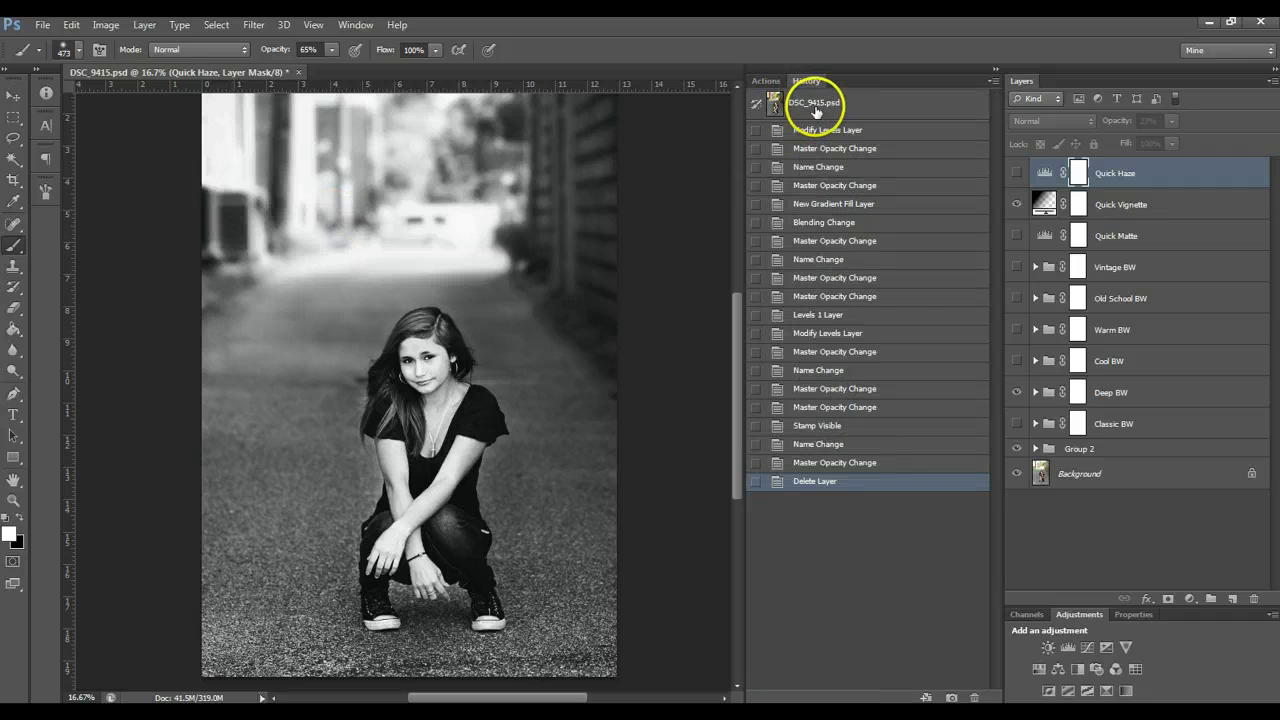
pyautogui.click(769, 82)
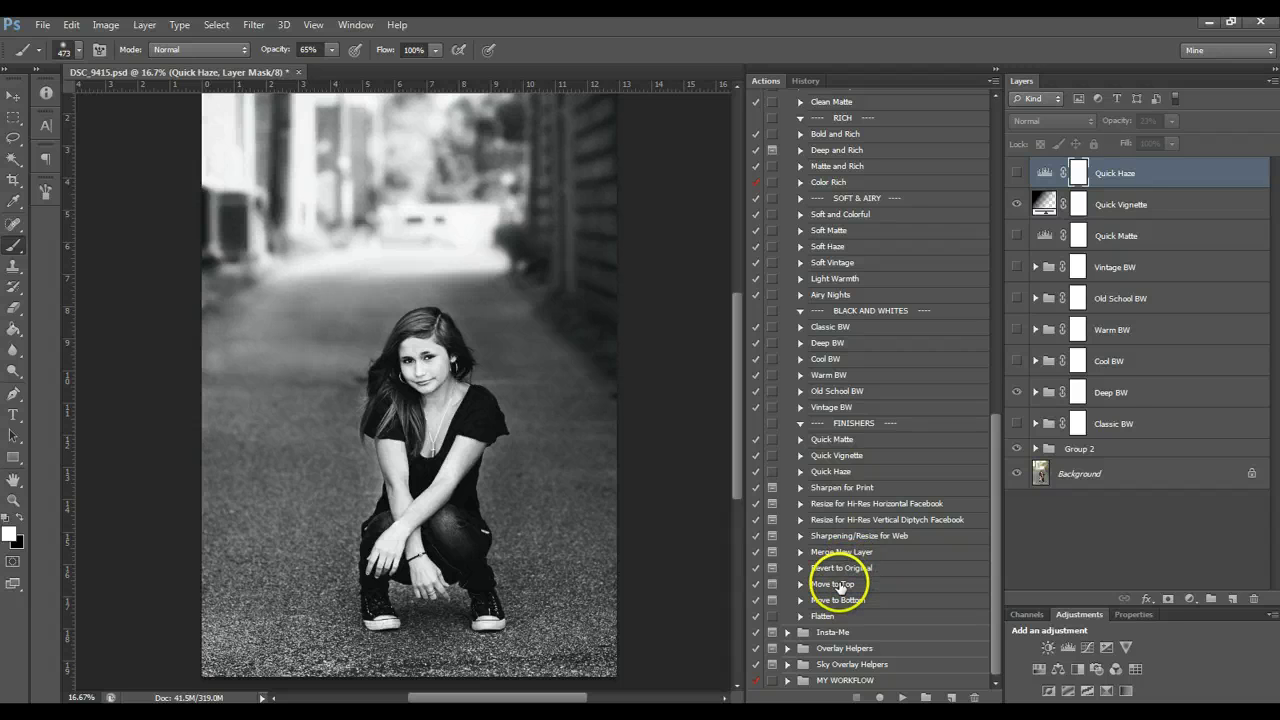
# Run the Move to Top action on the Classic BW group and continue past its message
pyautogui.click(838, 585)
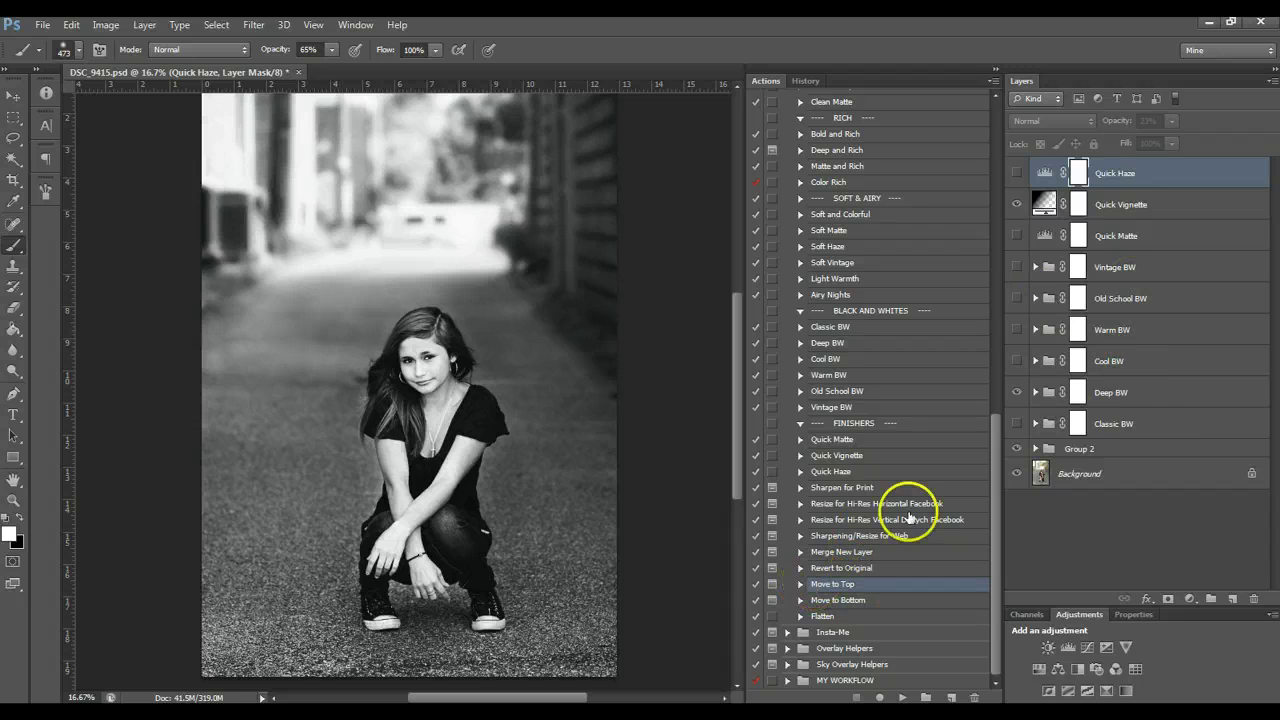
pyautogui.click(1125, 424)
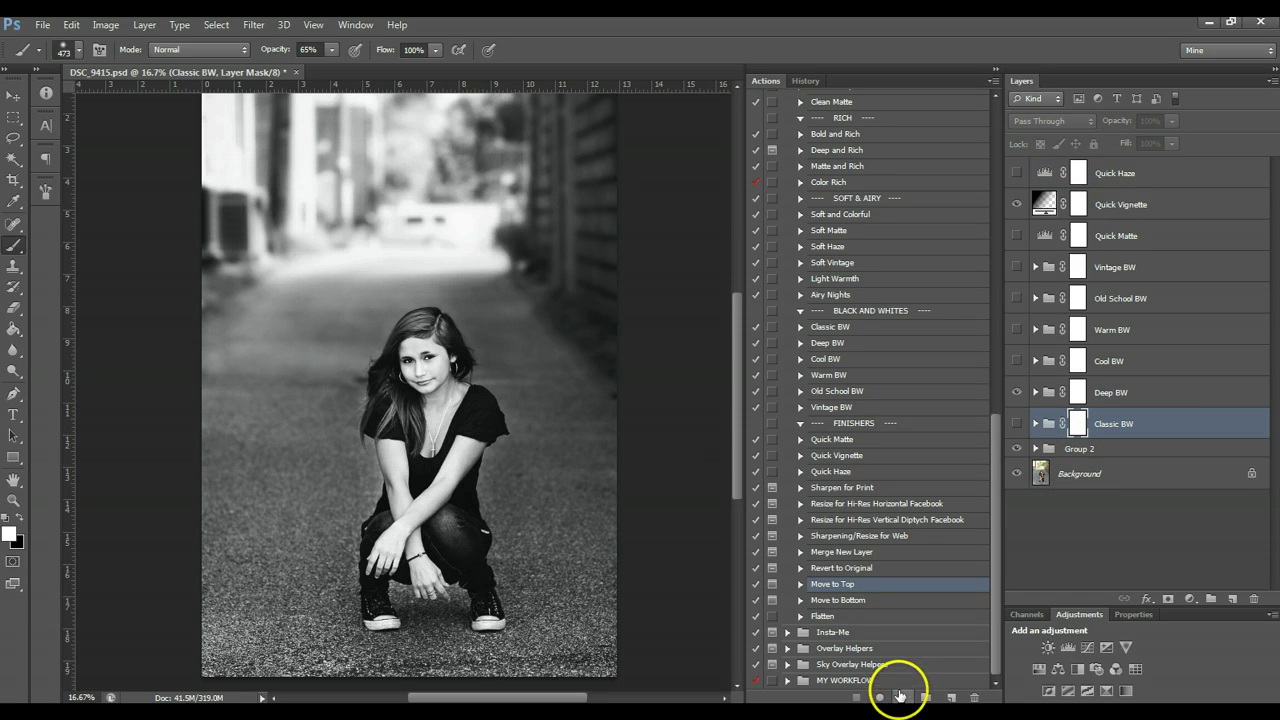
pyautogui.click(901, 698)
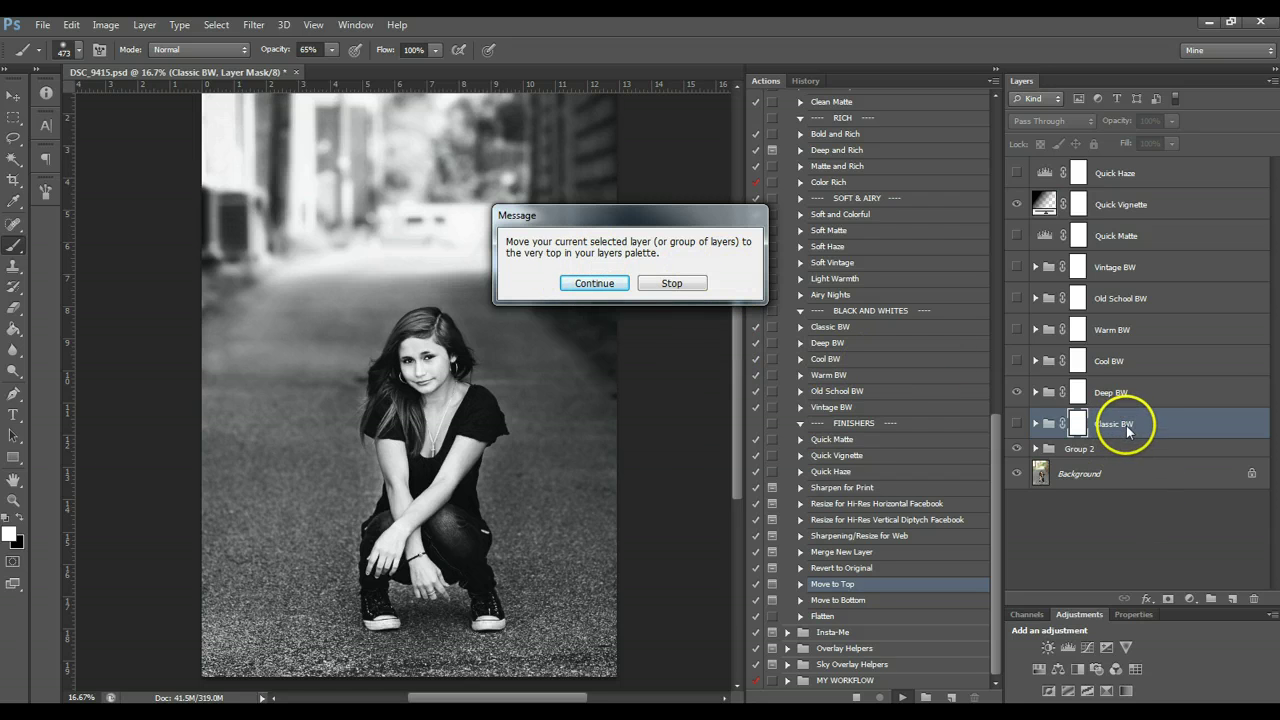
pyautogui.click(581, 288)
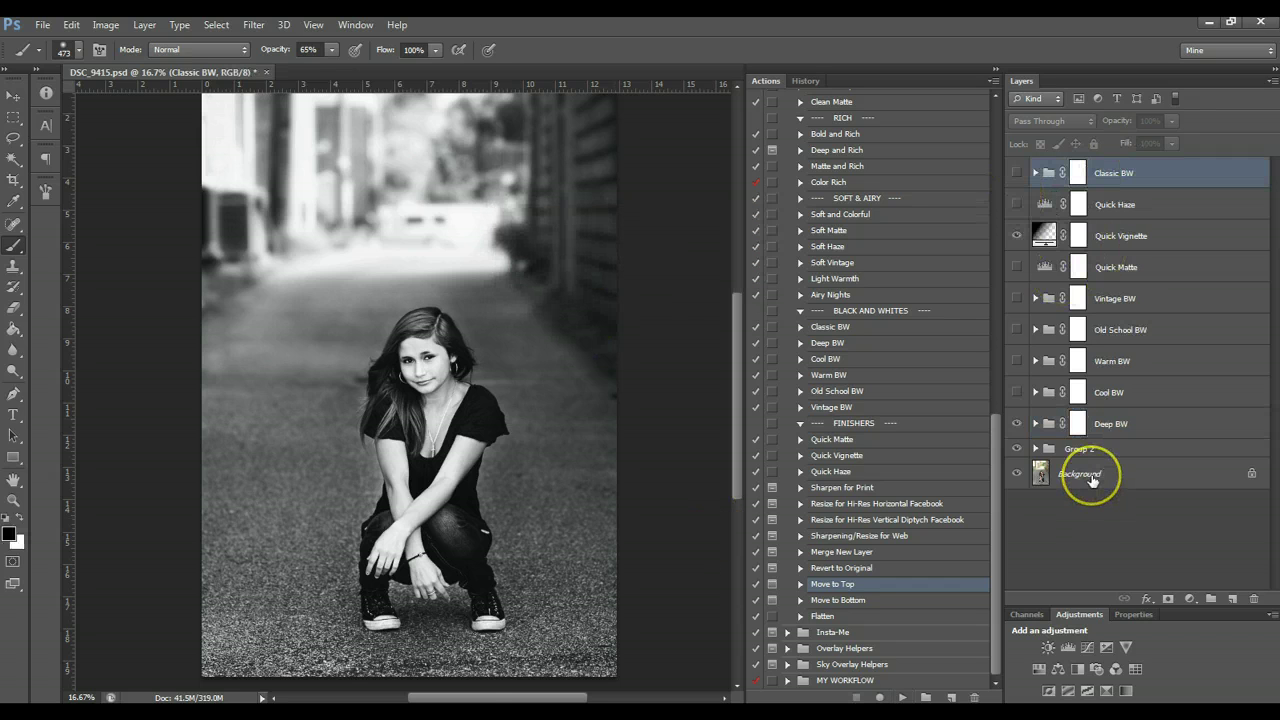
# Run the Move to Top action on the Classic BW Midtone Boost layer and compare the photo with the Classic BW group off and on
pyautogui.click(1135, 335)
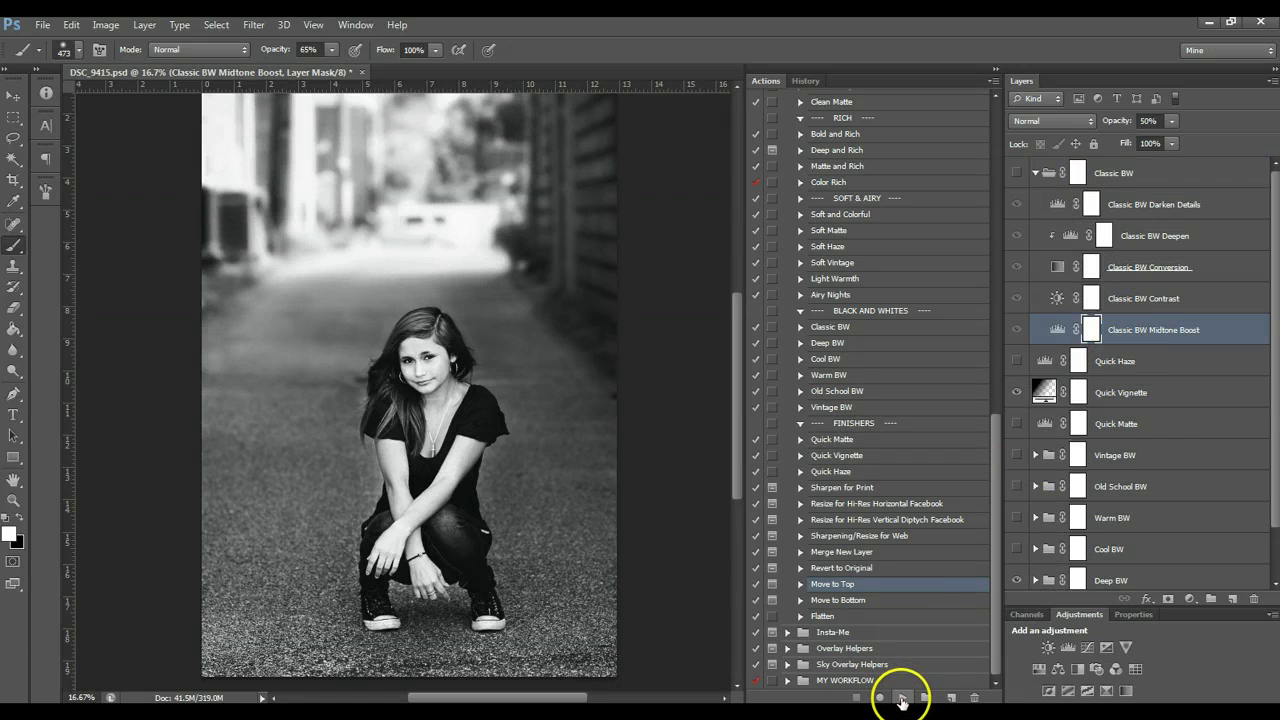
pyautogui.click(901, 700)
pyautogui.click(603, 282)
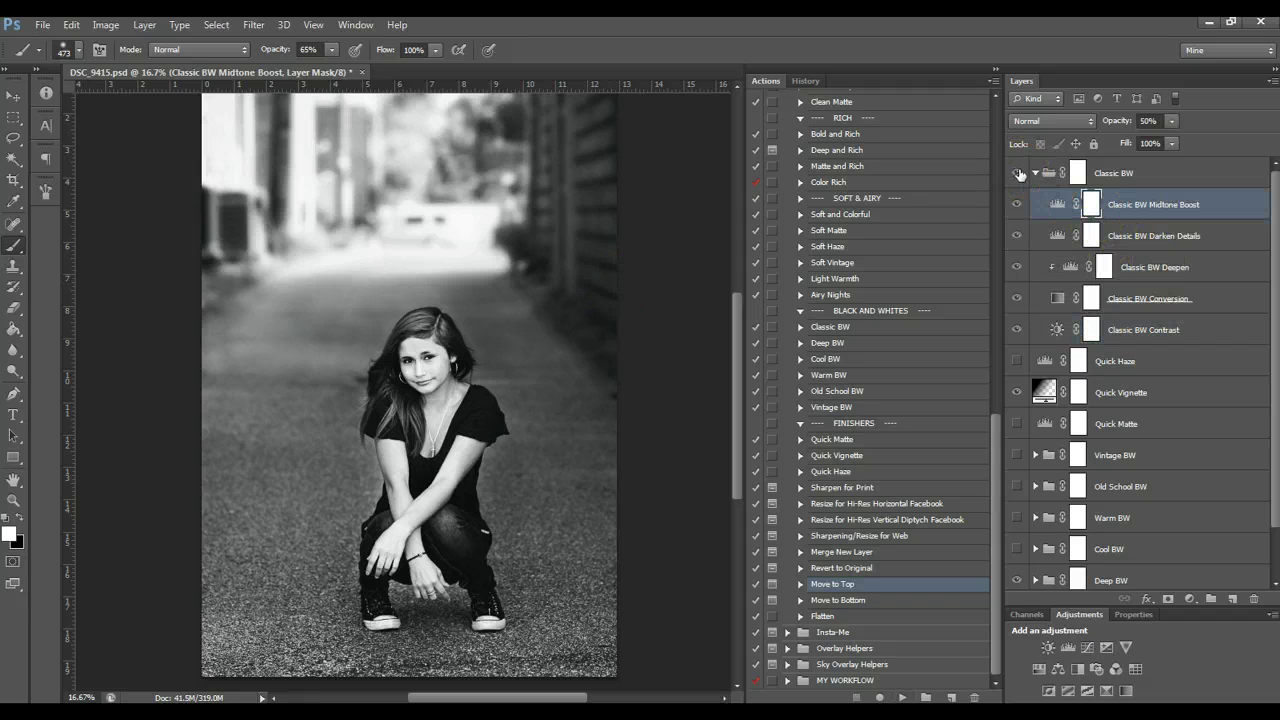
pyautogui.click(1018, 176)
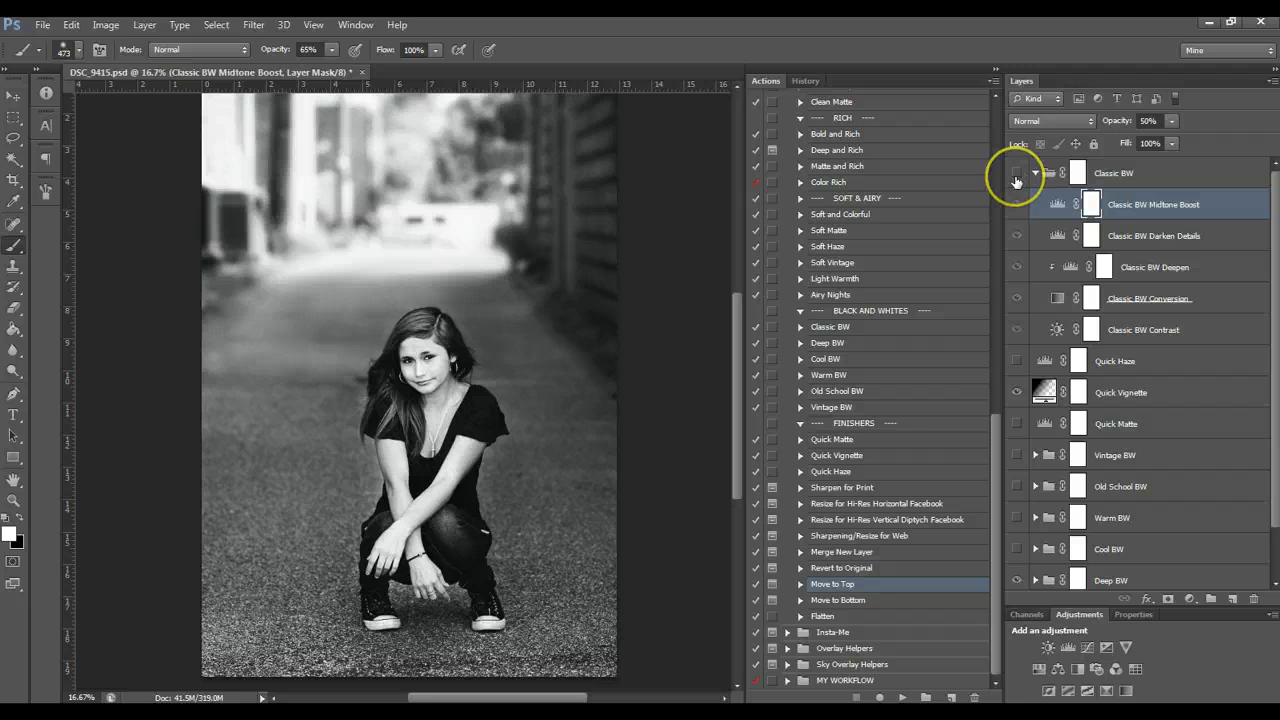
pyautogui.click(1017, 177)
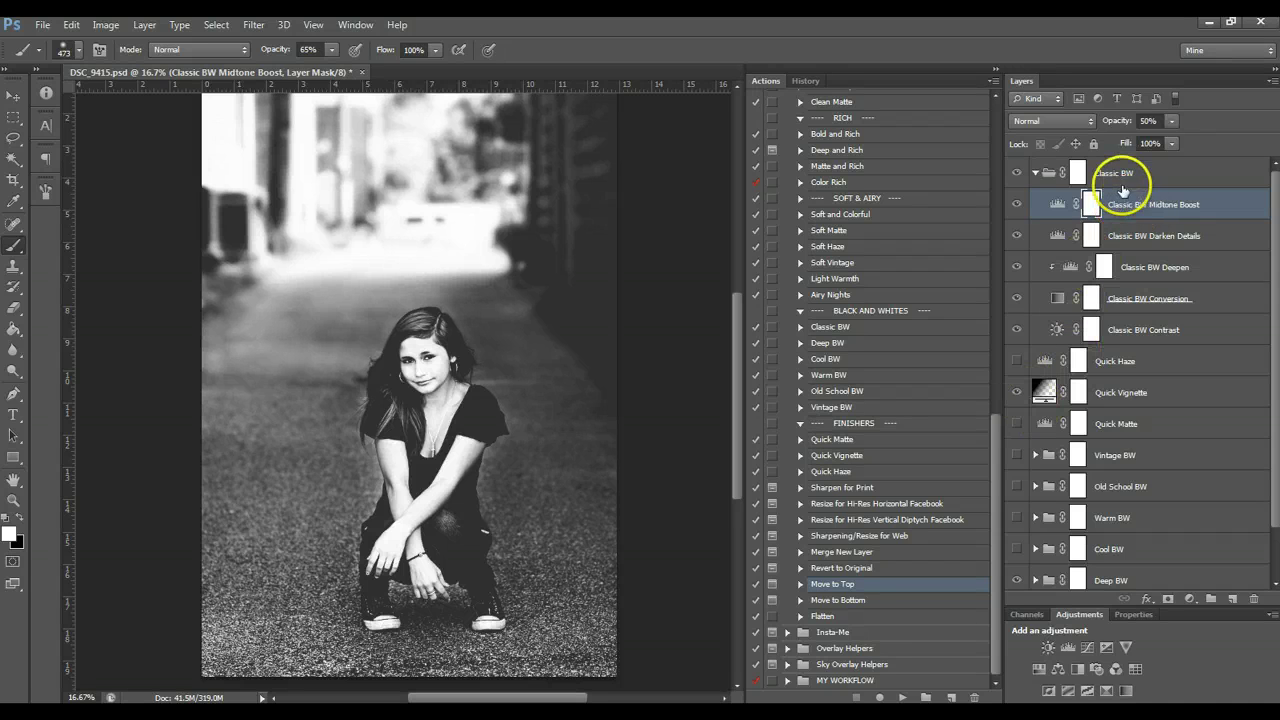
# Move the Classic BW Midtone Boost layer back to the bottom of its group, and collapse and hide the Classic BW group
pyautogui.moveTo(1134, 204); pyautogui.dragTo(1131, 338)
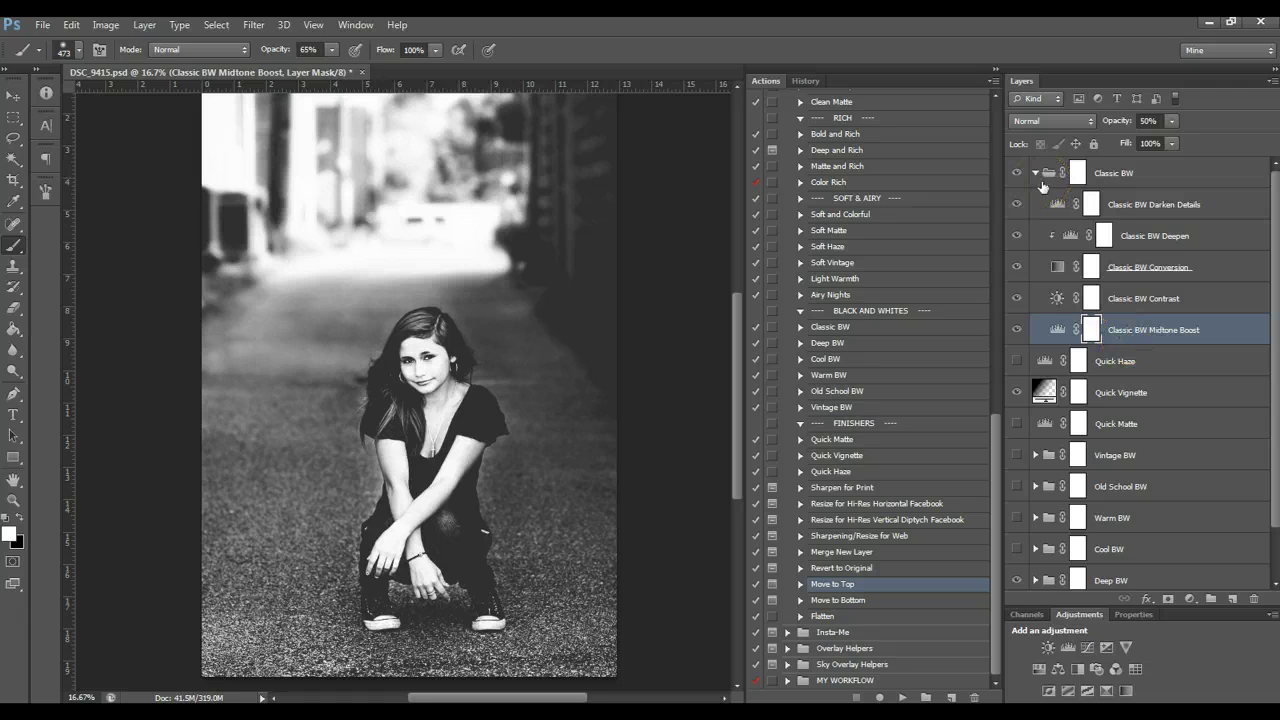
pyautogui.click(1035, 172)
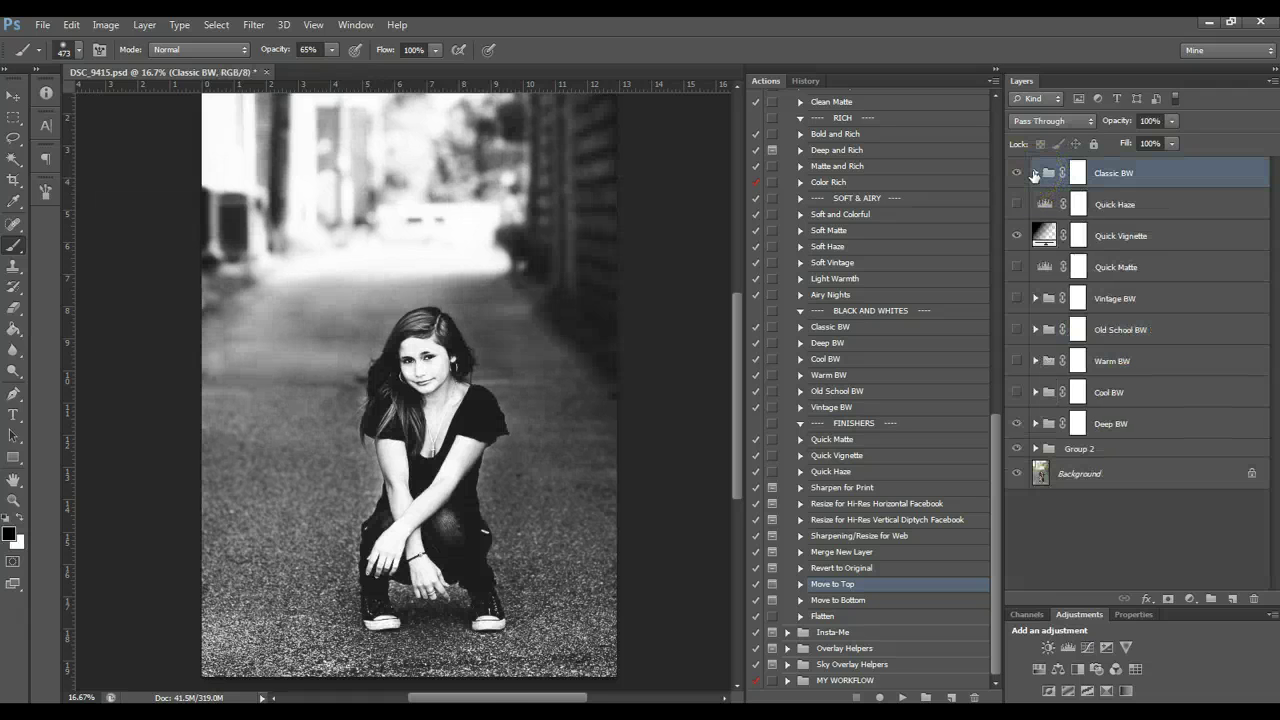
pyautogui.click(1035, 172)
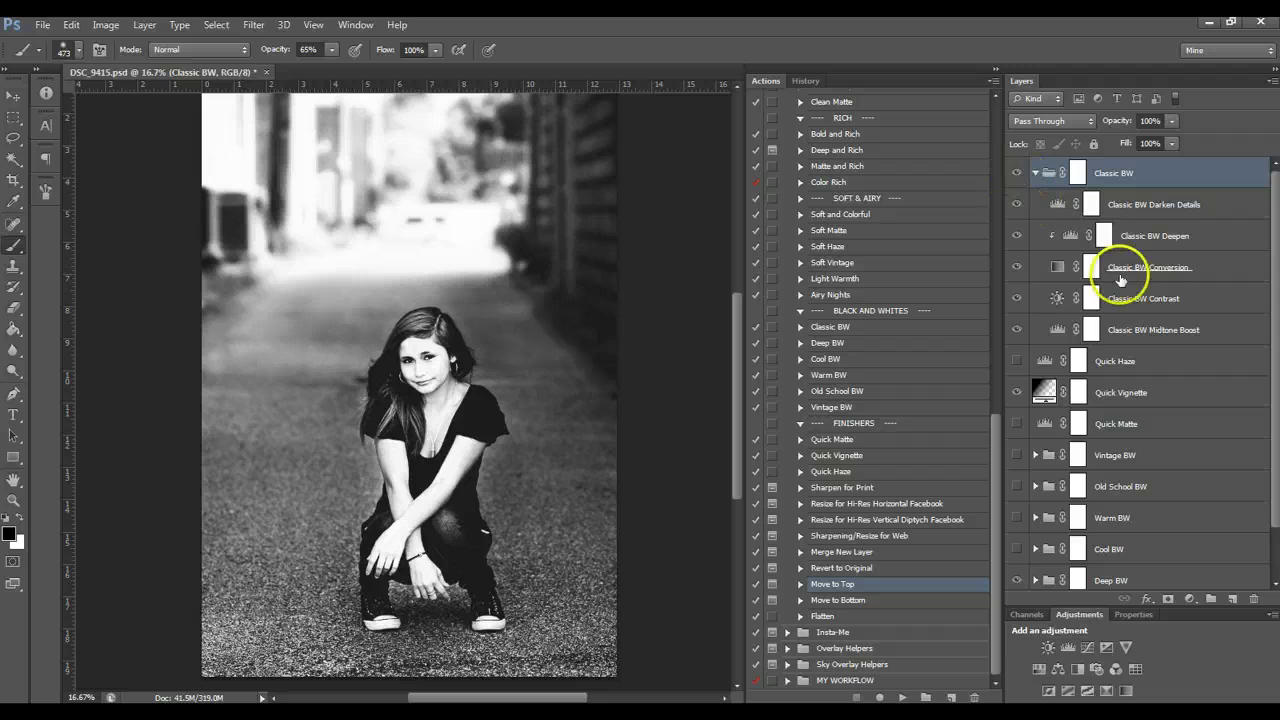
pyautogui.click(1033, 173)
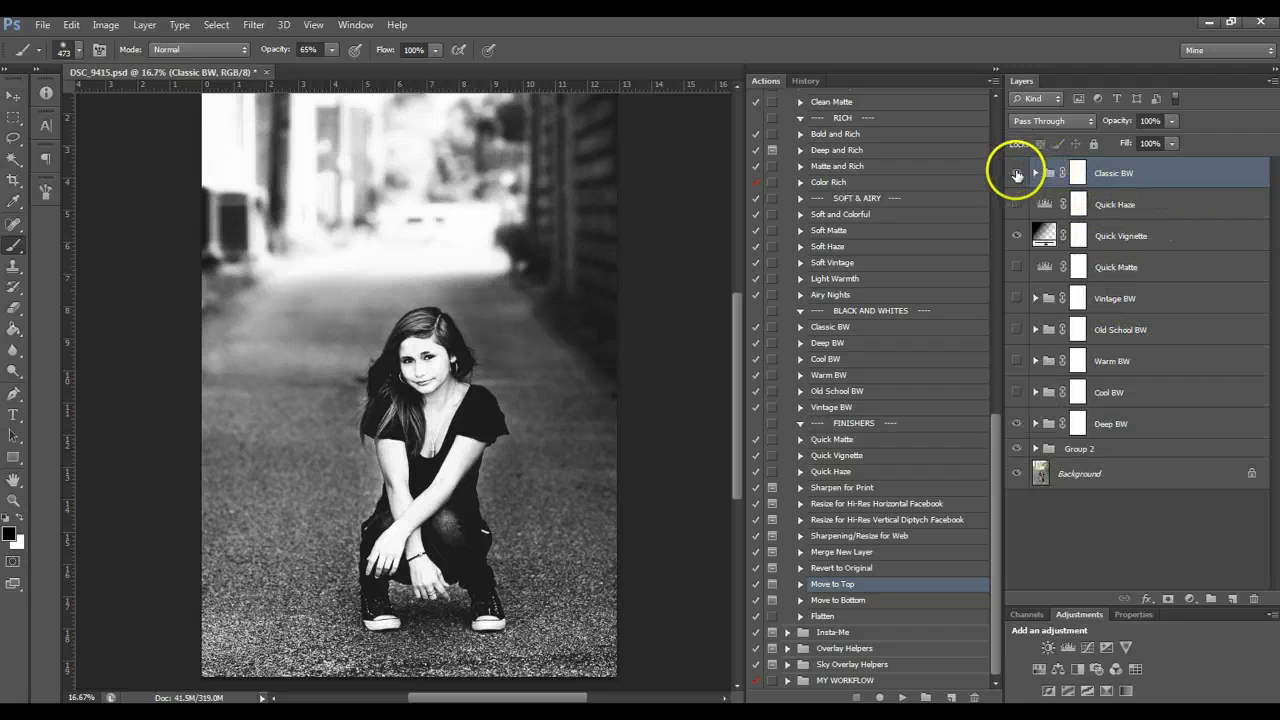
pyautogui.click(1017, 174)
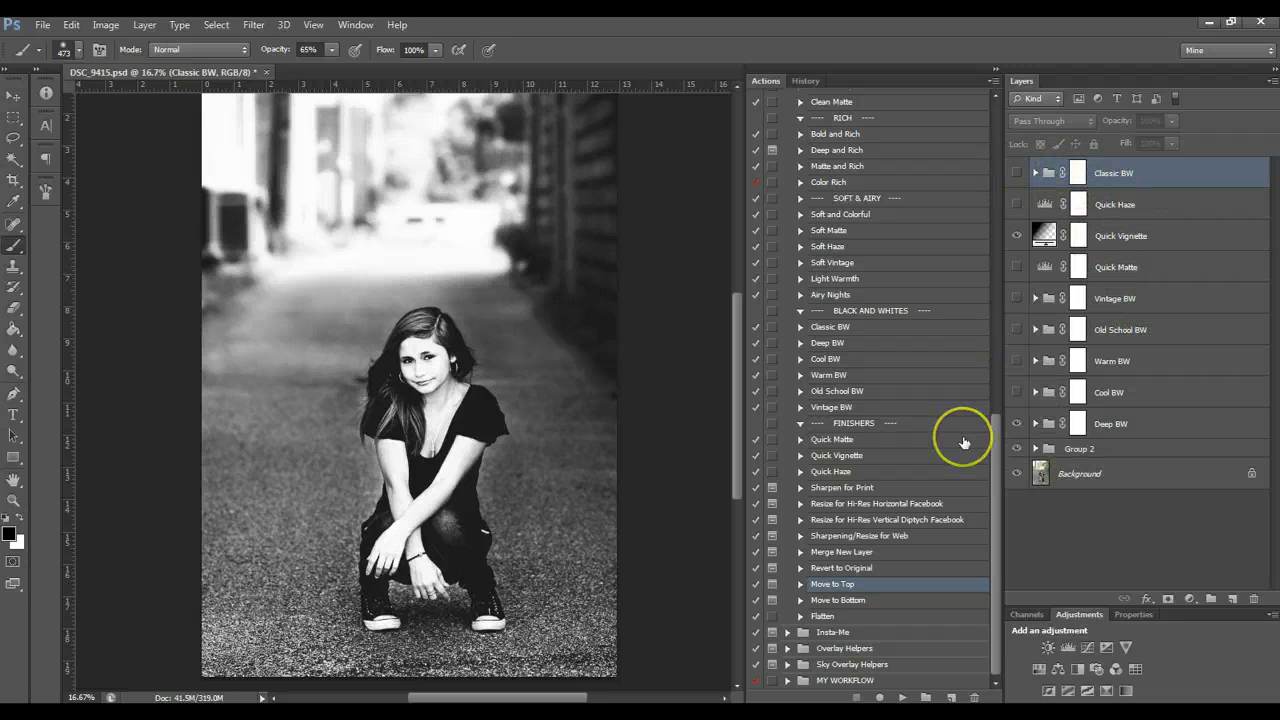
# Run the Move to Bottom action on the Classic BW group, and move the group back up between Deep BW and Group 2
pyautogui.click(837, 599)
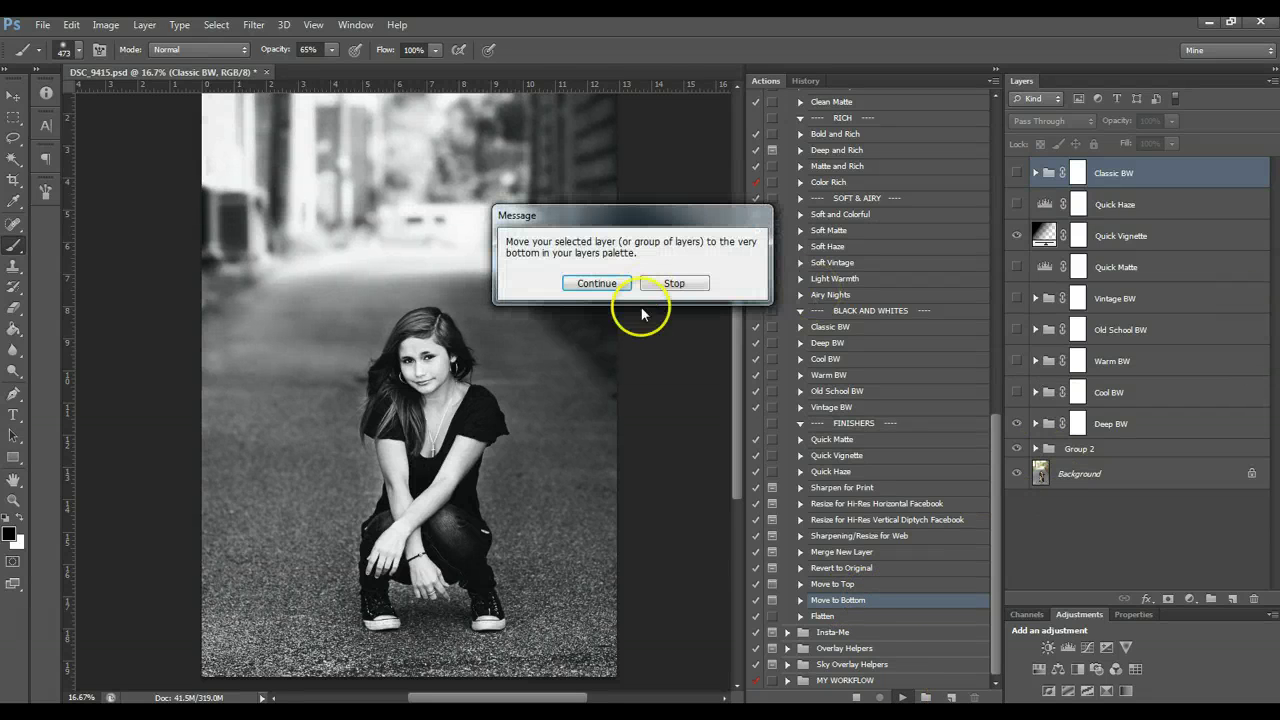
pyautogui.click(601, 292)
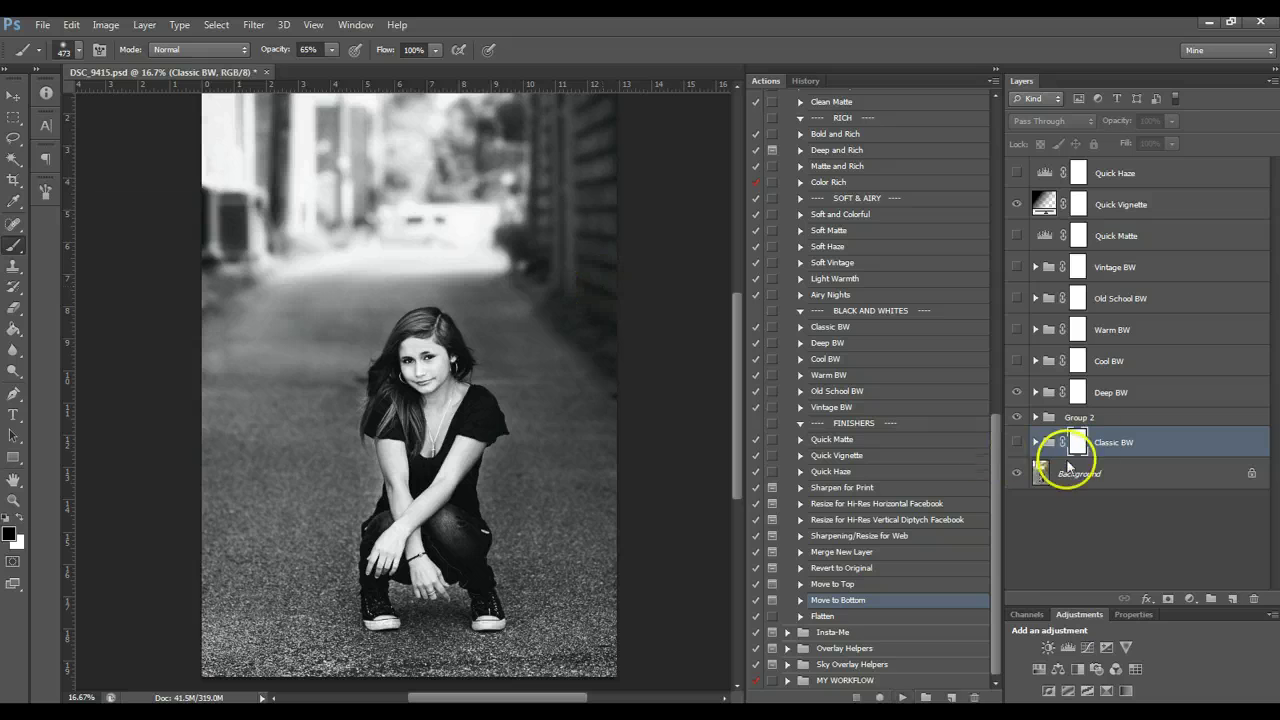
pyautogui.click(1077, 442)
pyautogui.moveTo(1119, 444); pyautogui.dragTo(1106, 402)
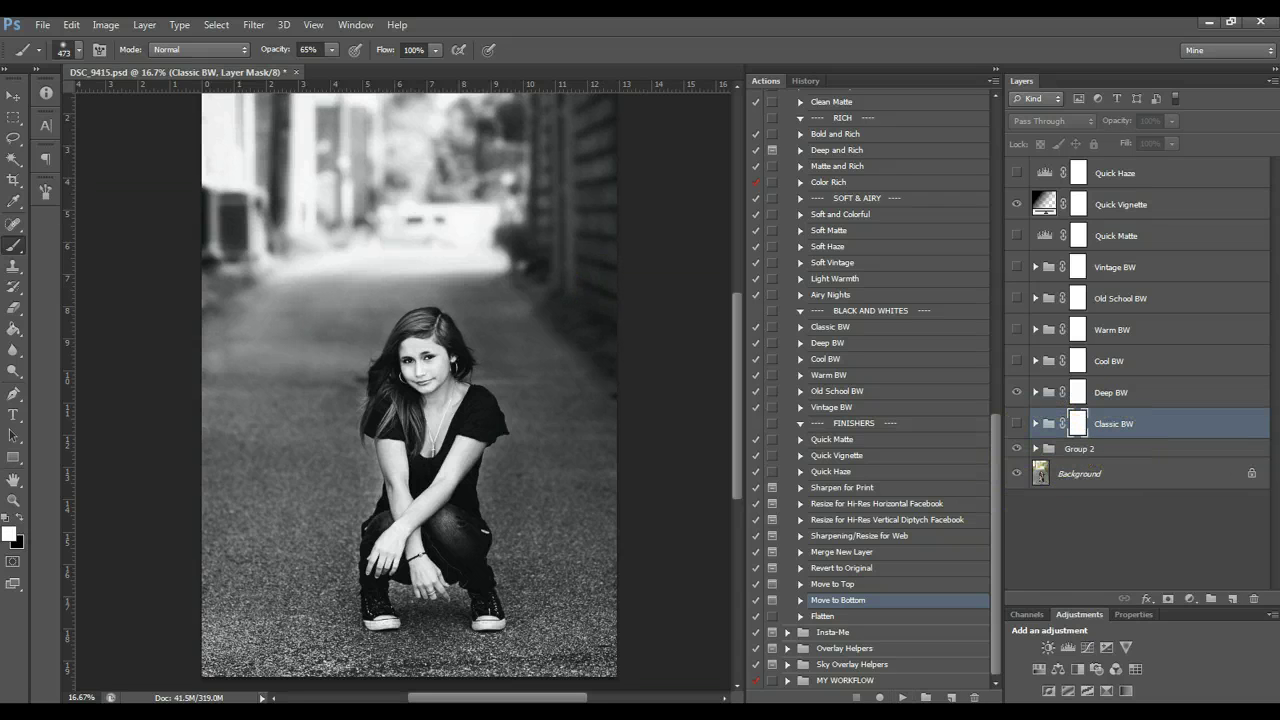
# Select the Flatten action and look over the available batch automation commands
pyautogui.click(815, 617)
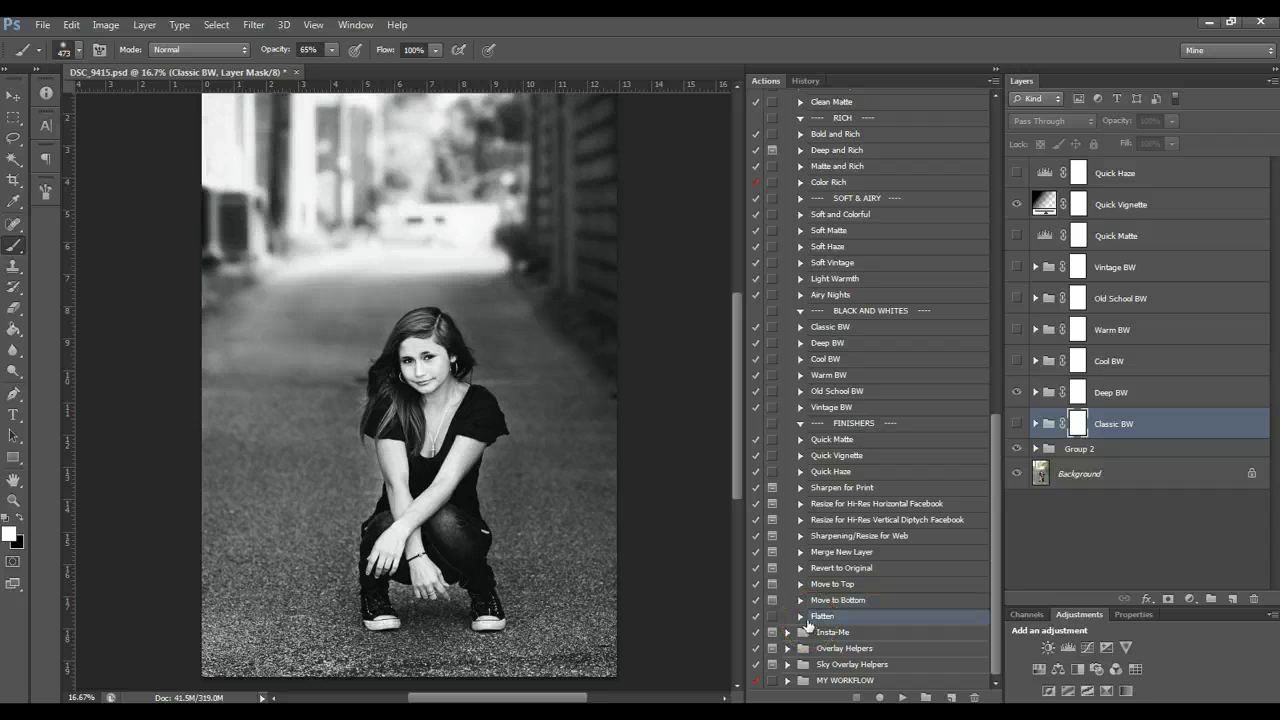
pyautogui.click(44, 25)
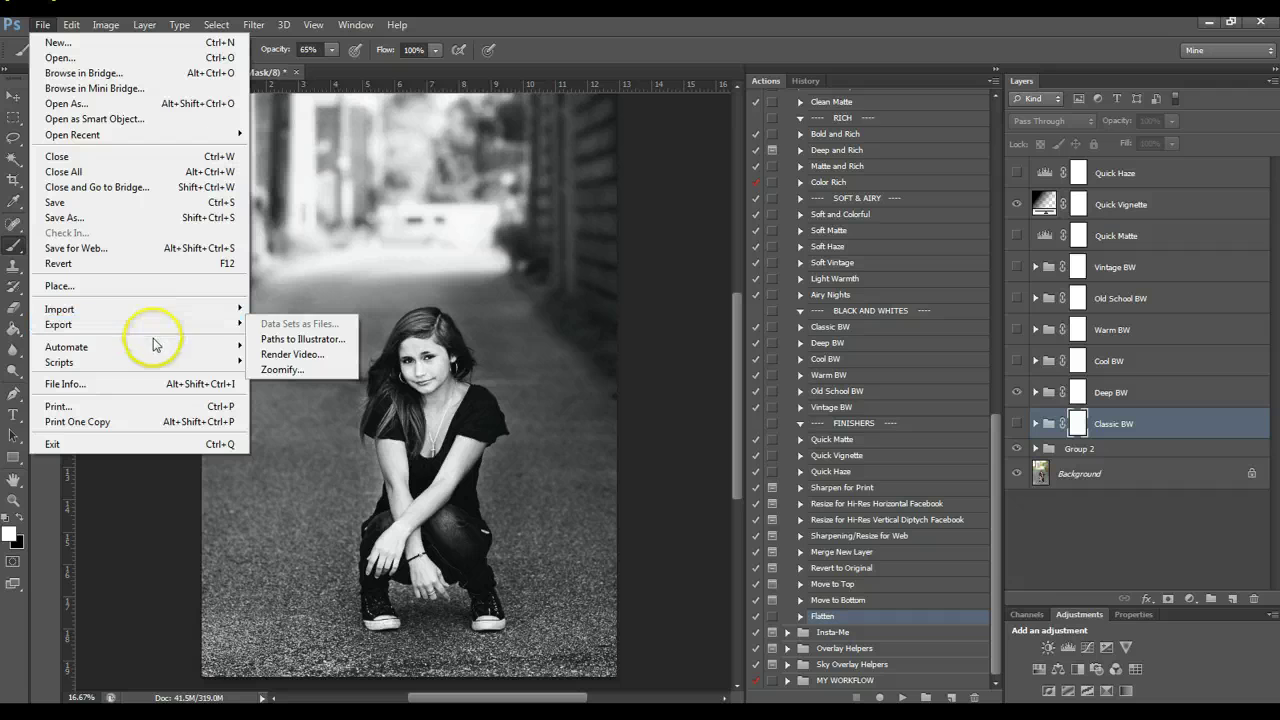
pyautogui.moveTo(160, 346)
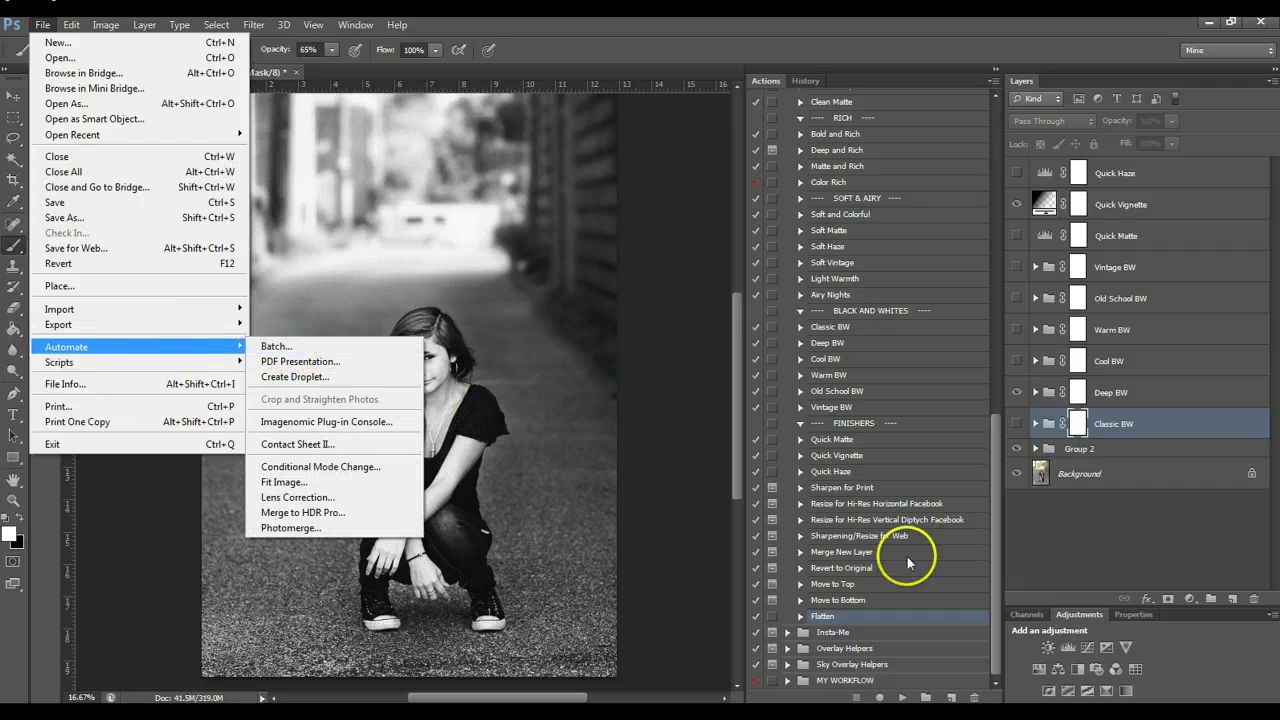
pyautogui.click(1155, 418)
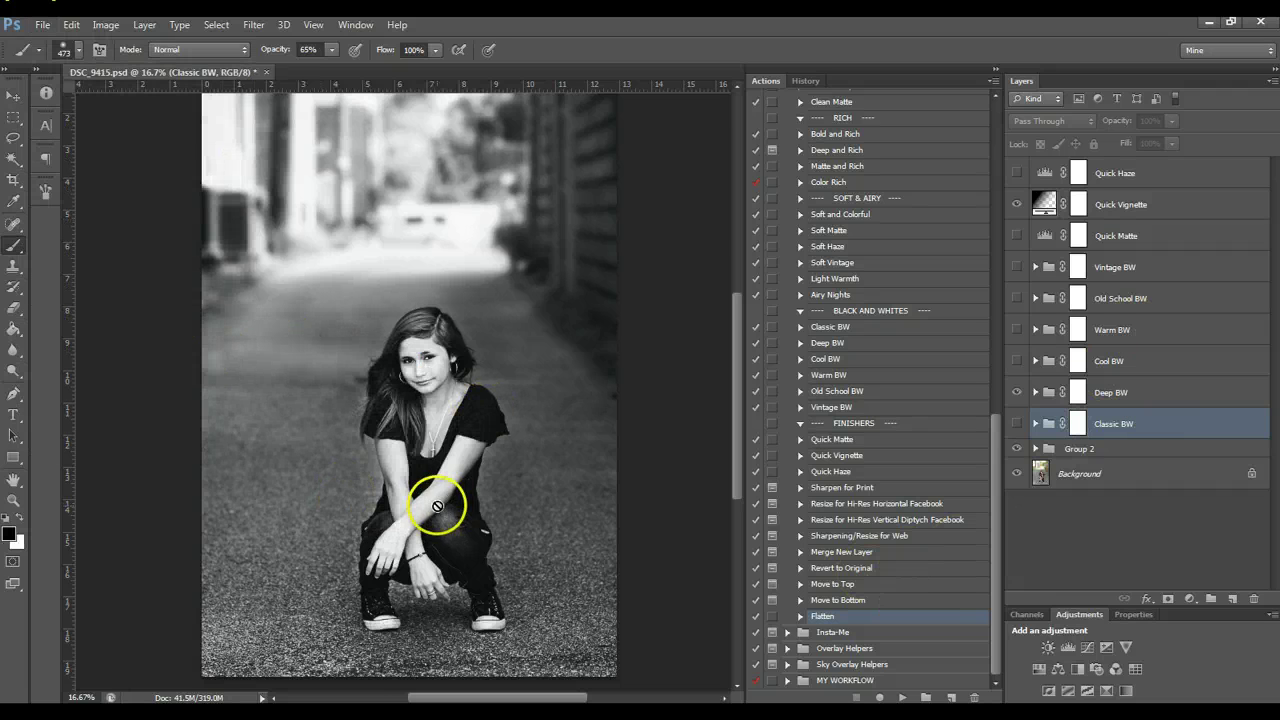
# Turn on the Quick Matte layer after comparing the photo with the Quick Vignette layer off and on
pyautogui.click(879, 489)
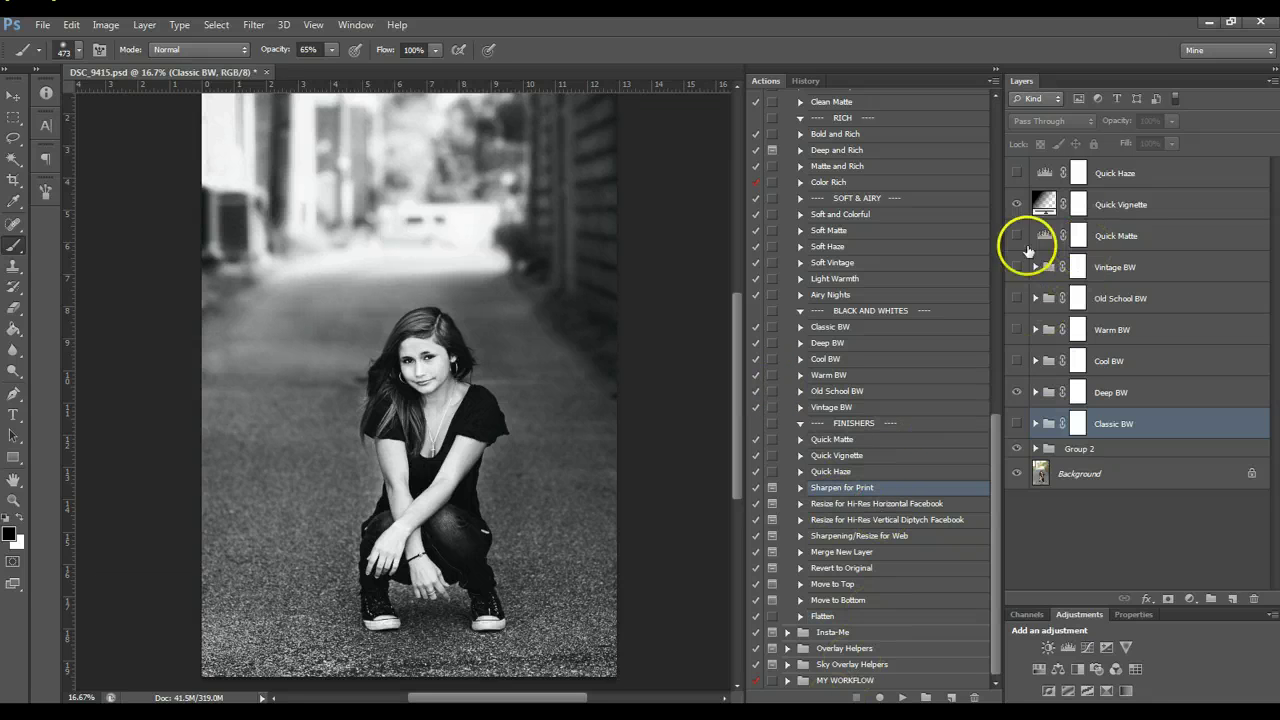
pyautogui.click(1018, 204)
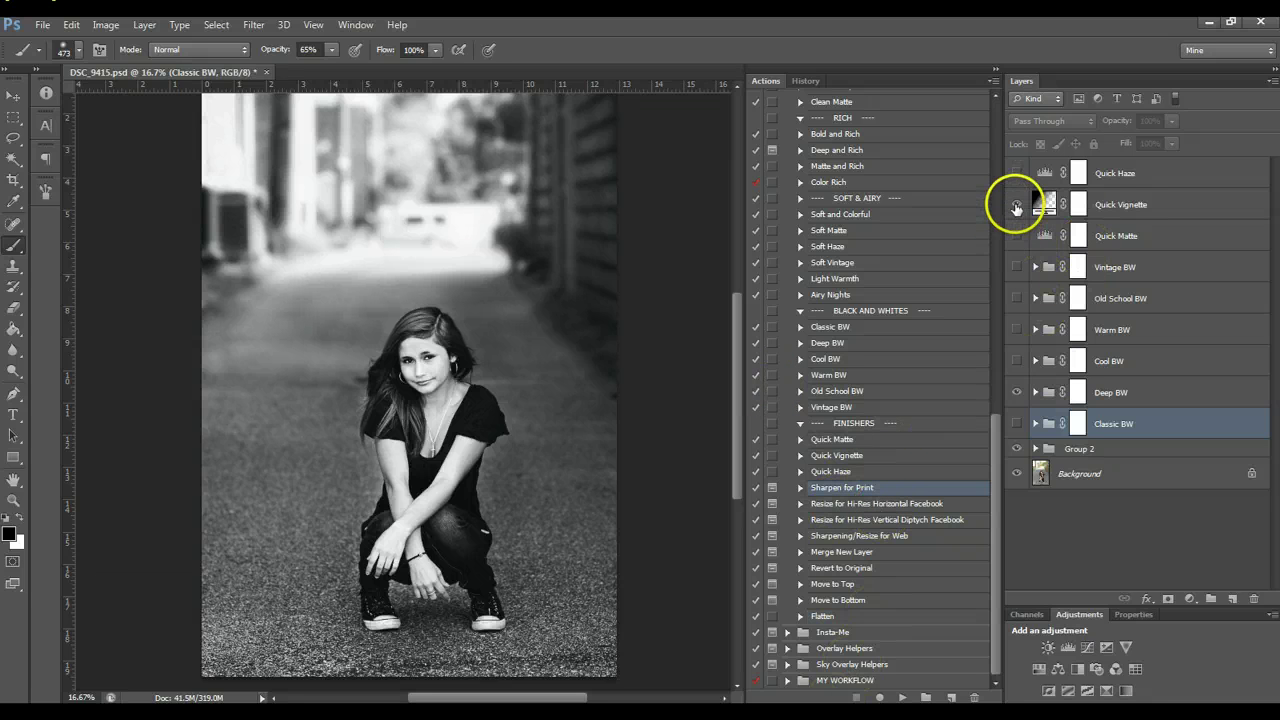
pyautogui.click(1018, 393)
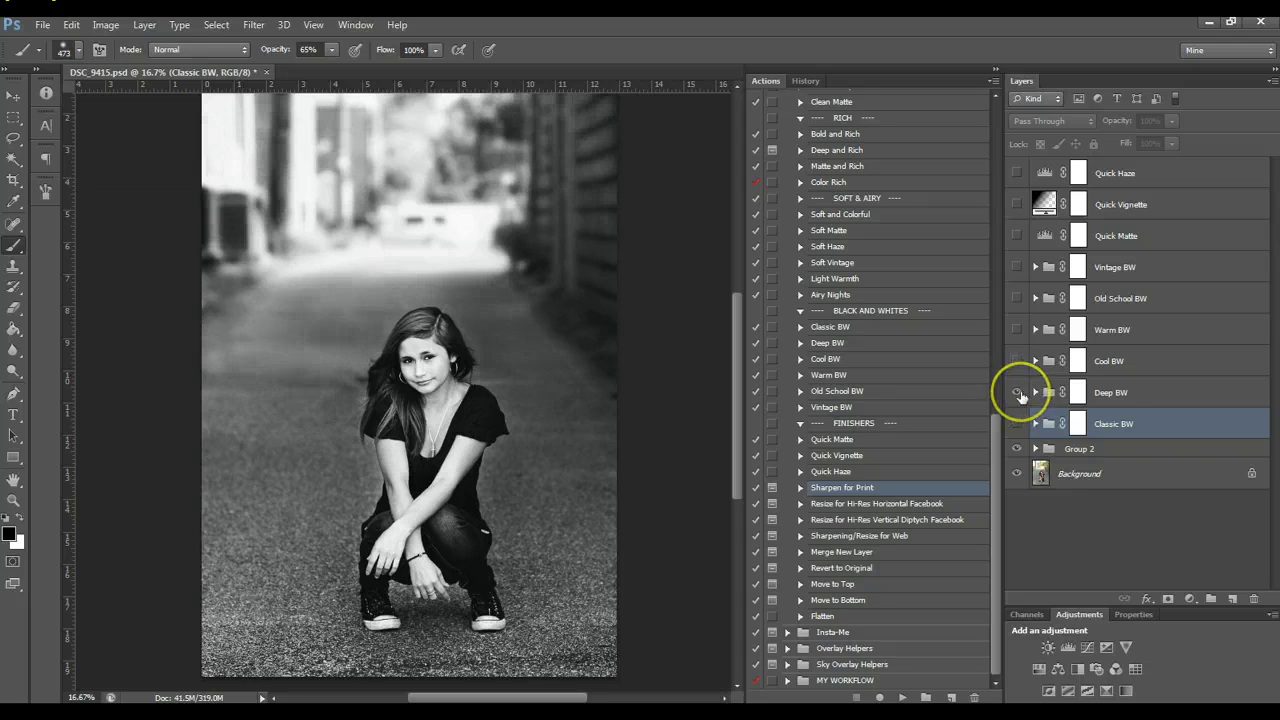
pyautogui.click(1017, 204)
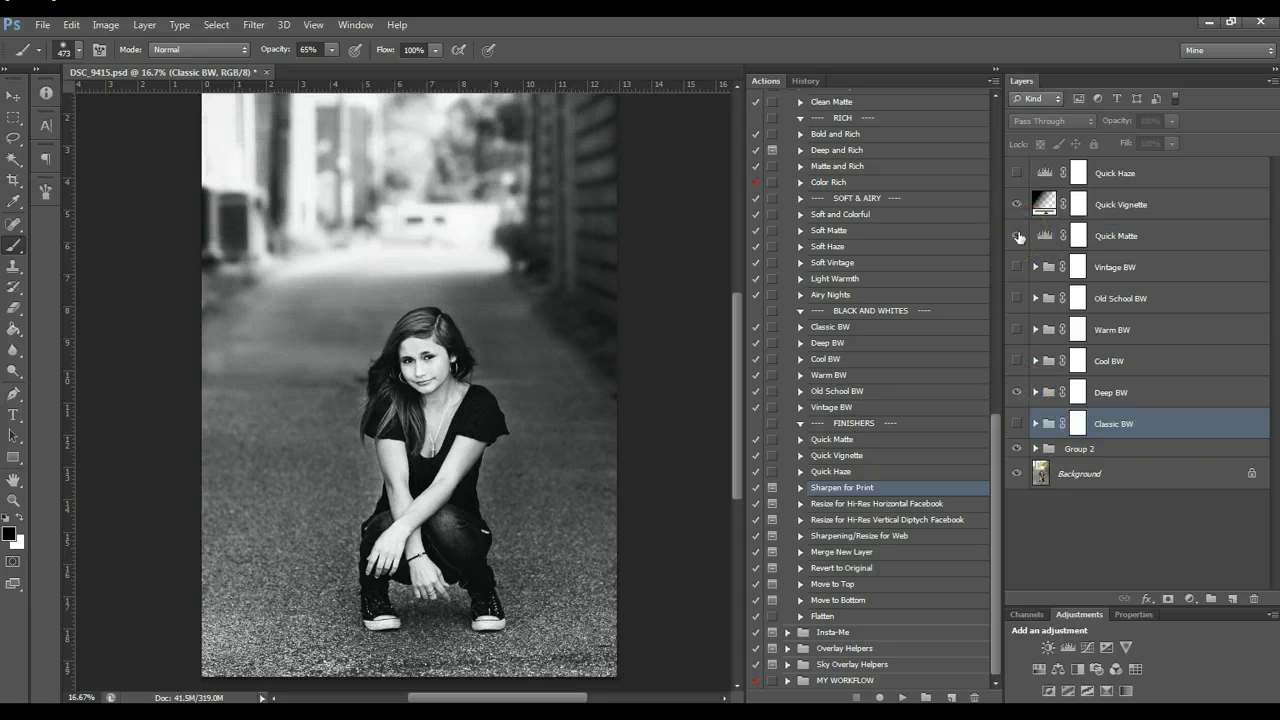
pyautogui.click(1018, 236)
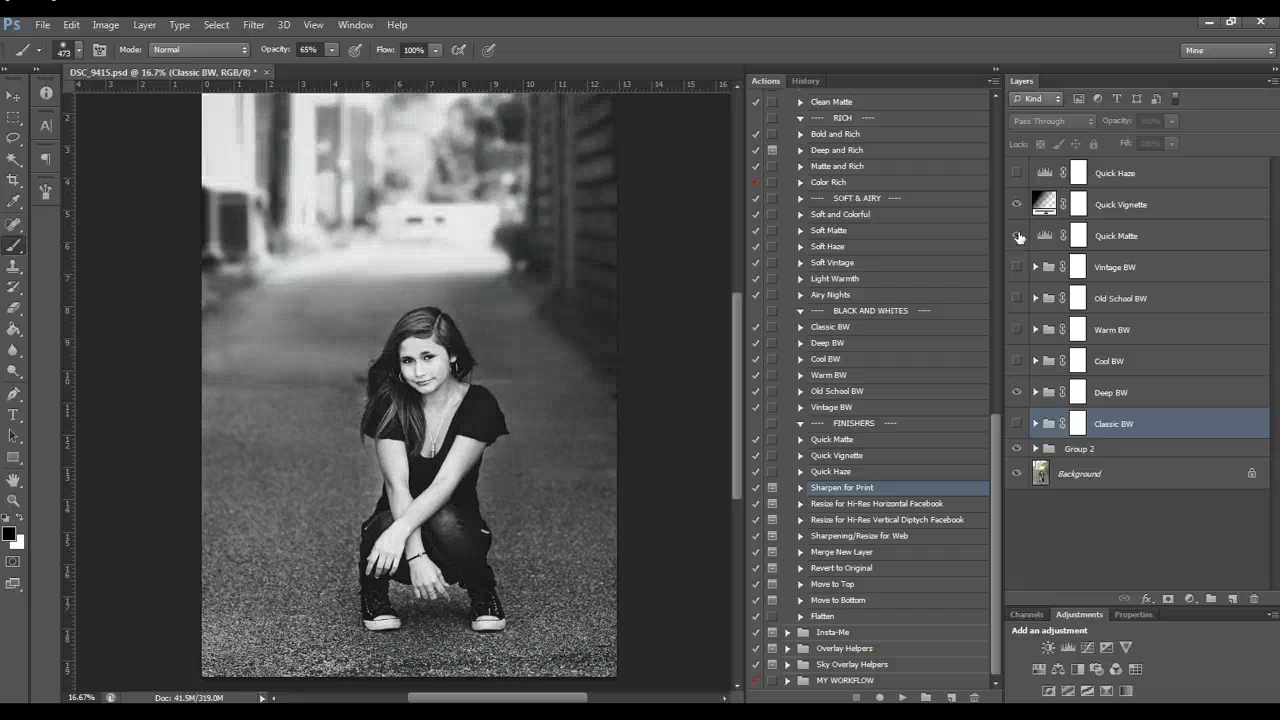
# Run the Sharpen for Print action past its message and compare the photo with the sharpening group off and on
pyautogui.click(903, 699)
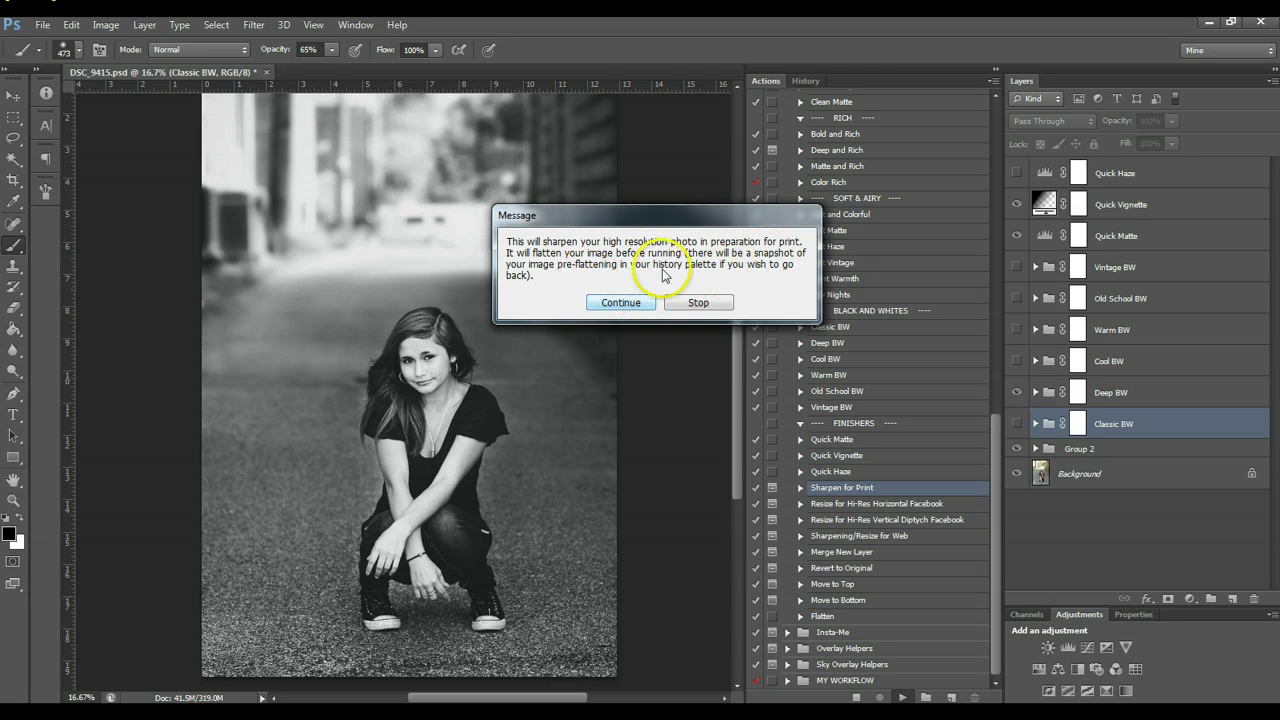
pyautogui.click(621, 303)
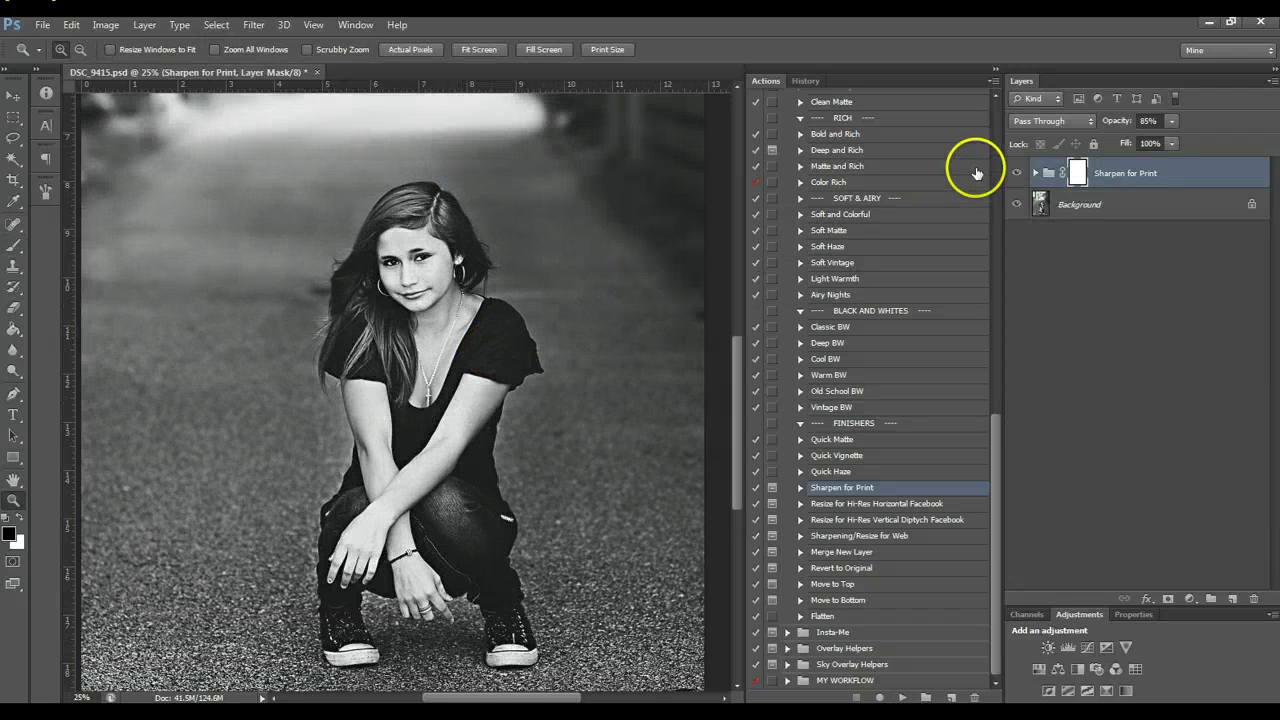
pyautogui.click(1016, 175)
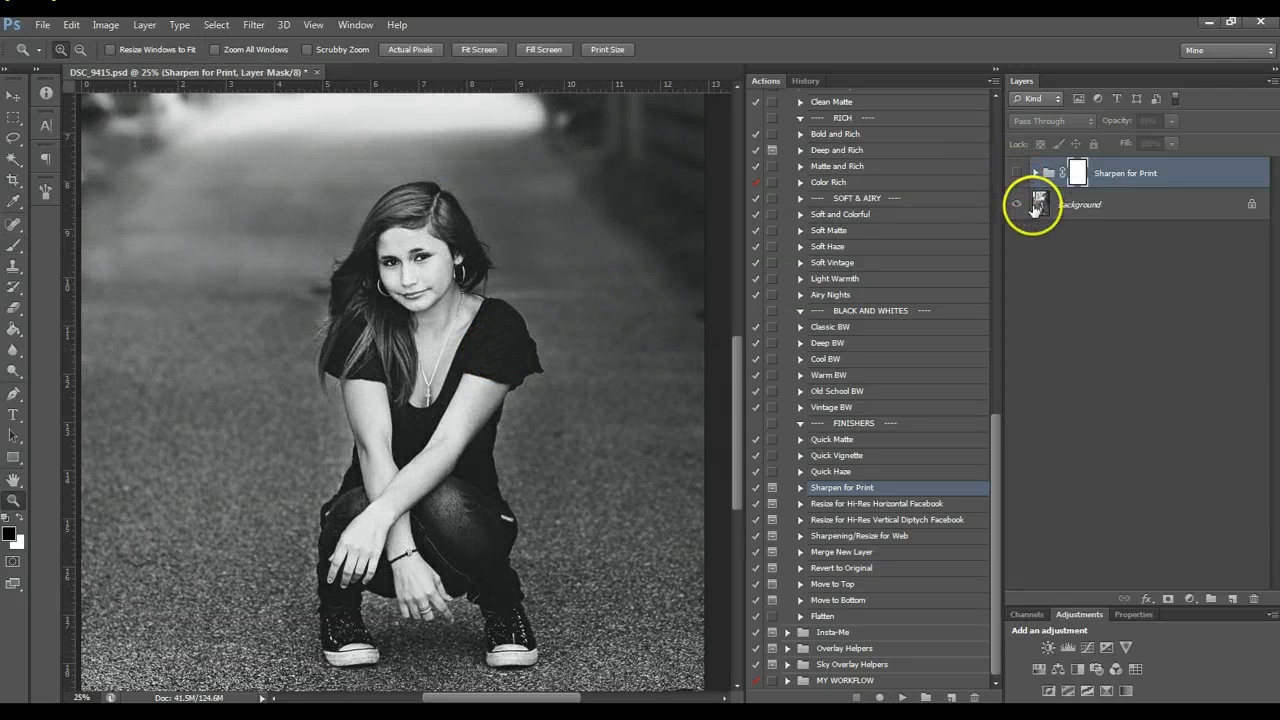
pyautogui.click(1016, 175)
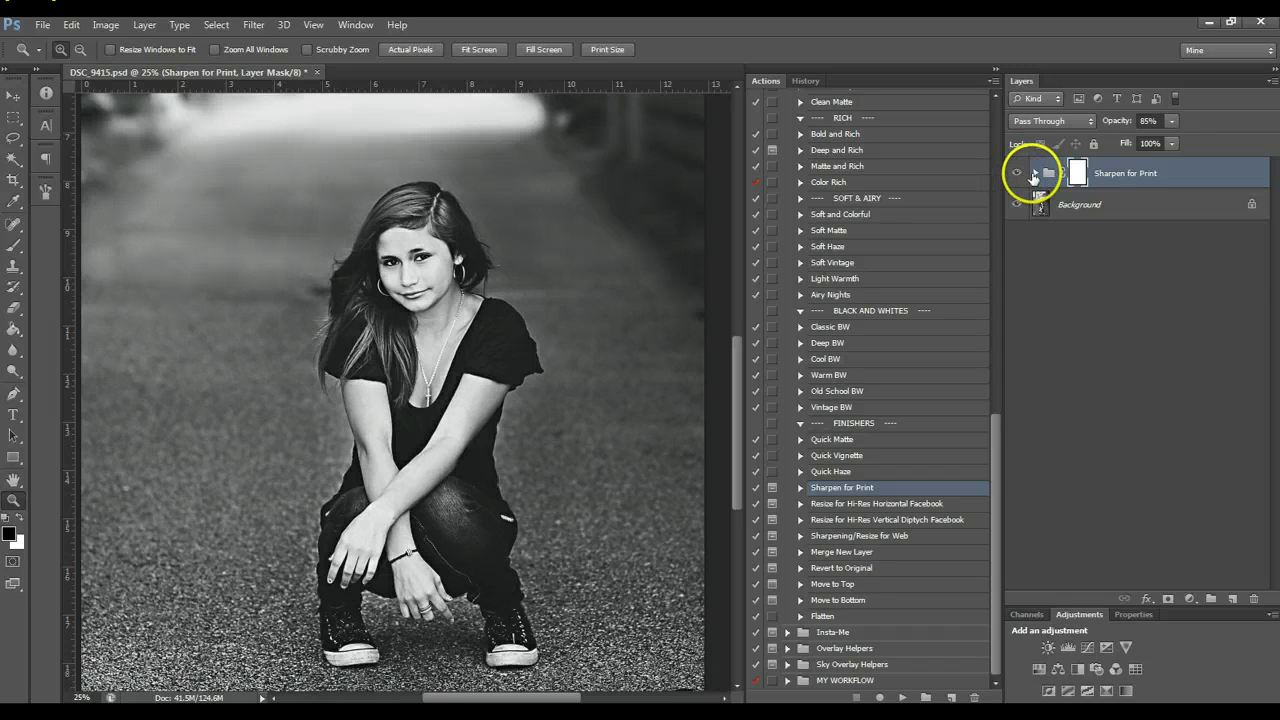
# Expand the Sharpen for Print group and lower the whole group's opacity to 30%, checking the photo with the group off
pyautogui.click(1034, 175)
pyautogui.click(1106, 200)
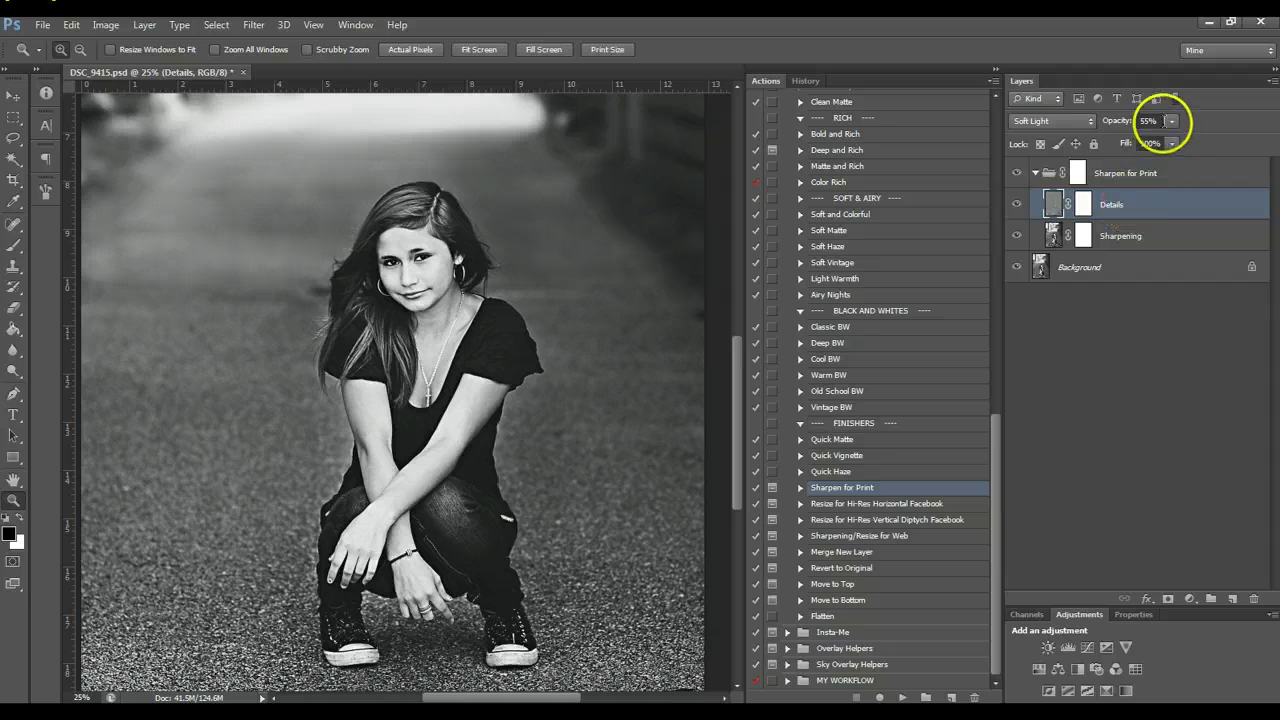
pyautogui.click(1172, 121)
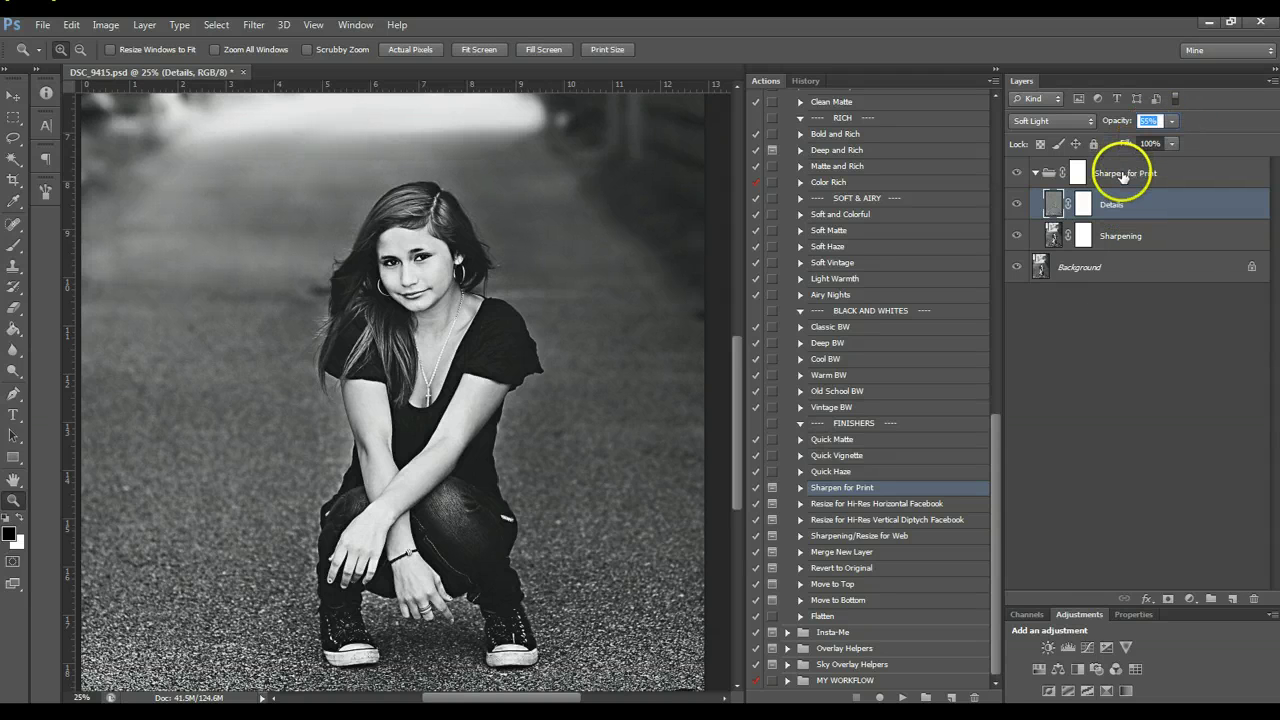
pyautogui.click(1122, 176)
pyautogui.click(1172, 121)
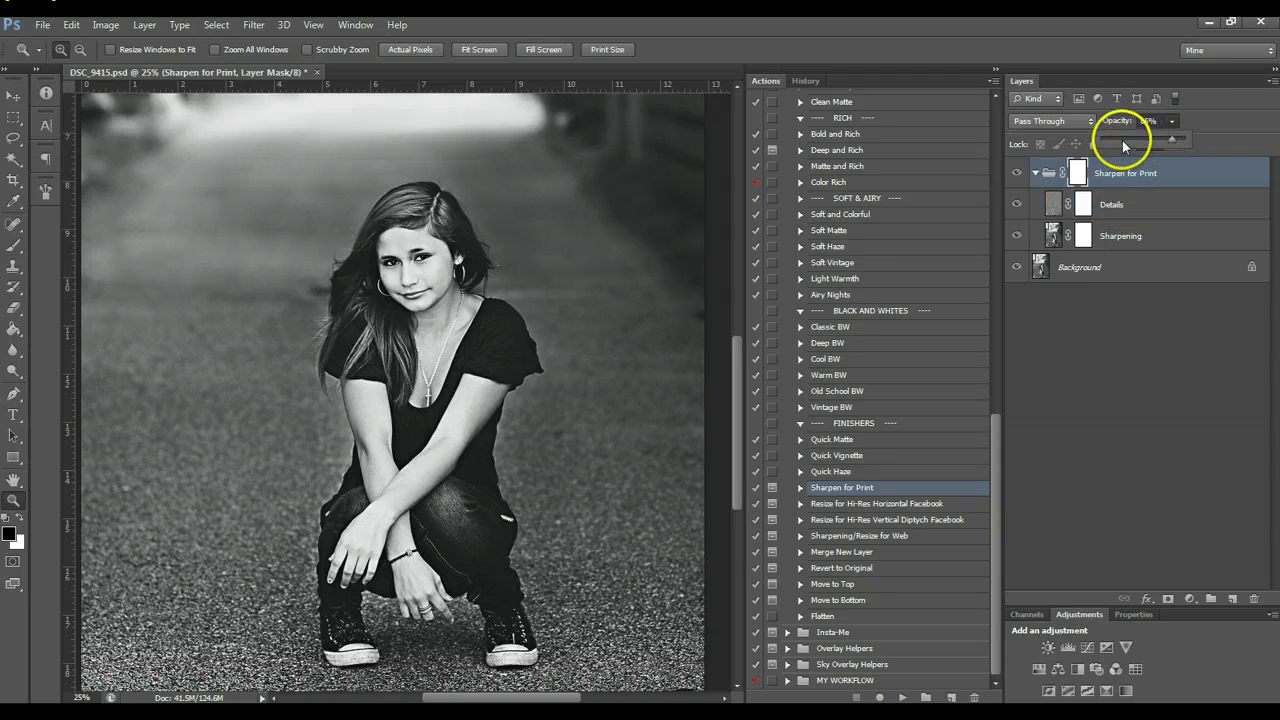
pyautogui.click(1122, 141)
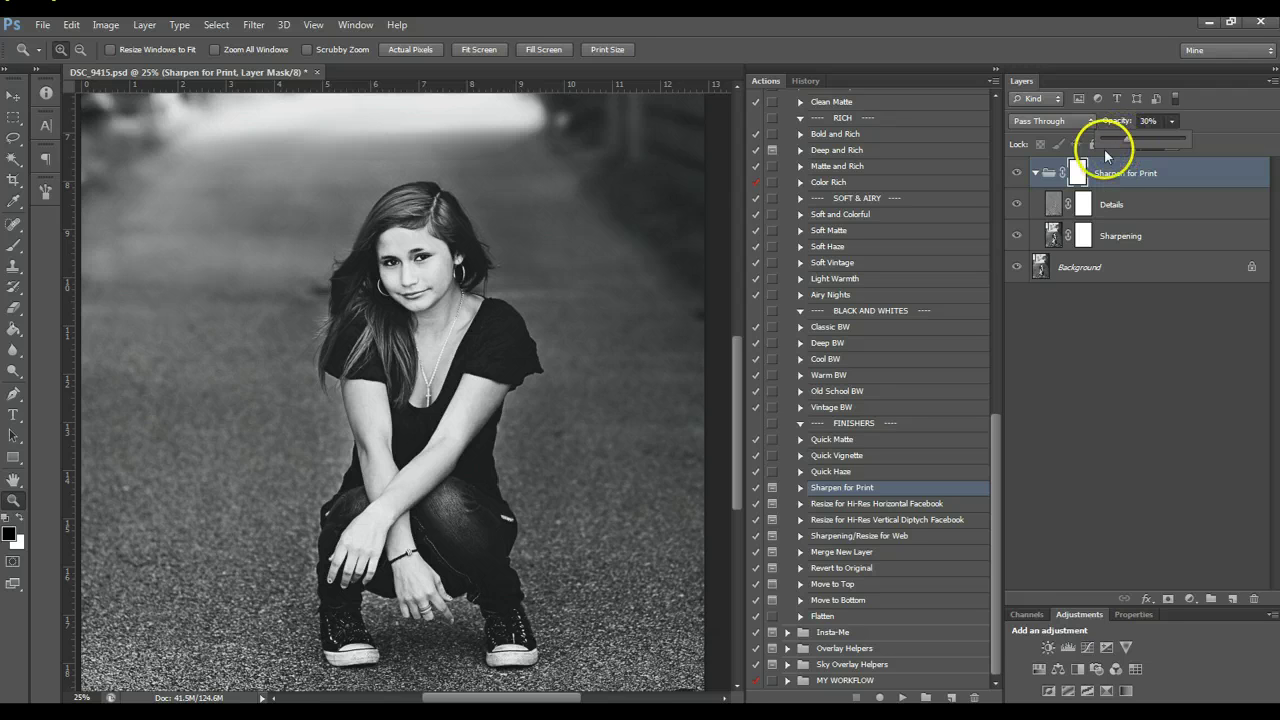
pyautogui.click(1018, 174)
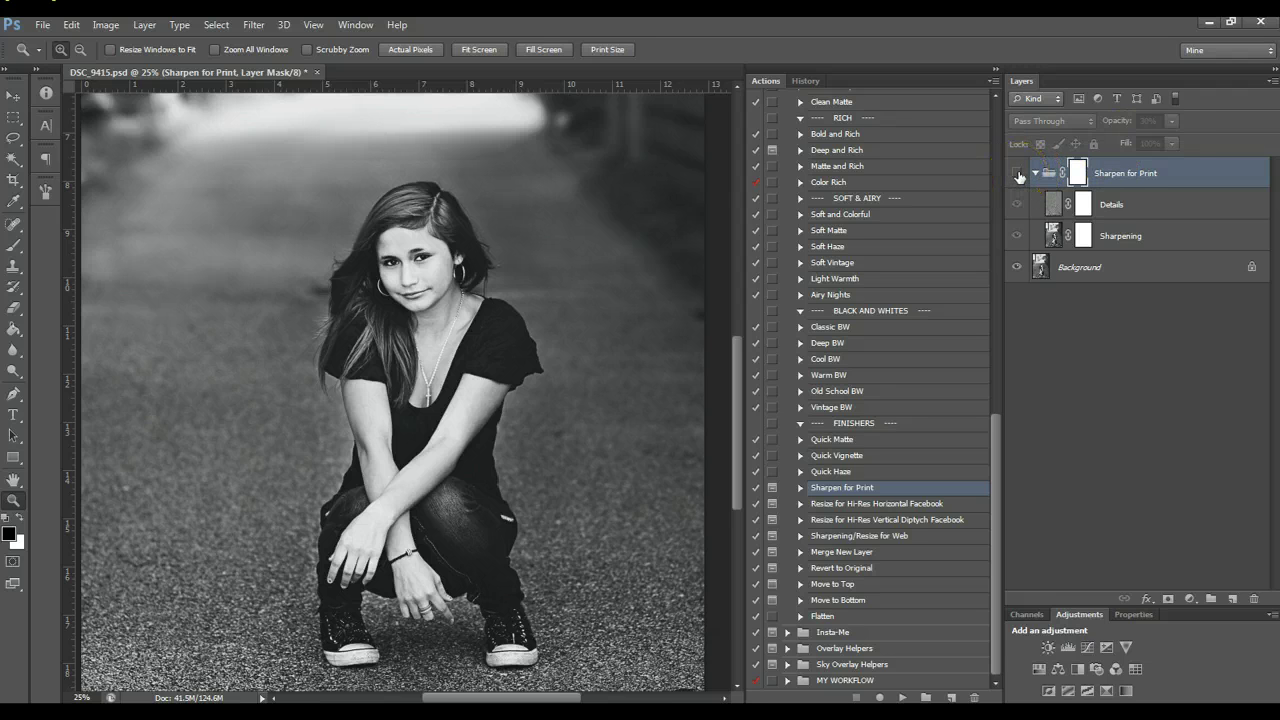
# Raise the Sharpen for Print group's opacity to 84%
pyautogui.click(1112, 205)
pyautogui.click(1122, 175)
pyautogui.click(1172, 121)
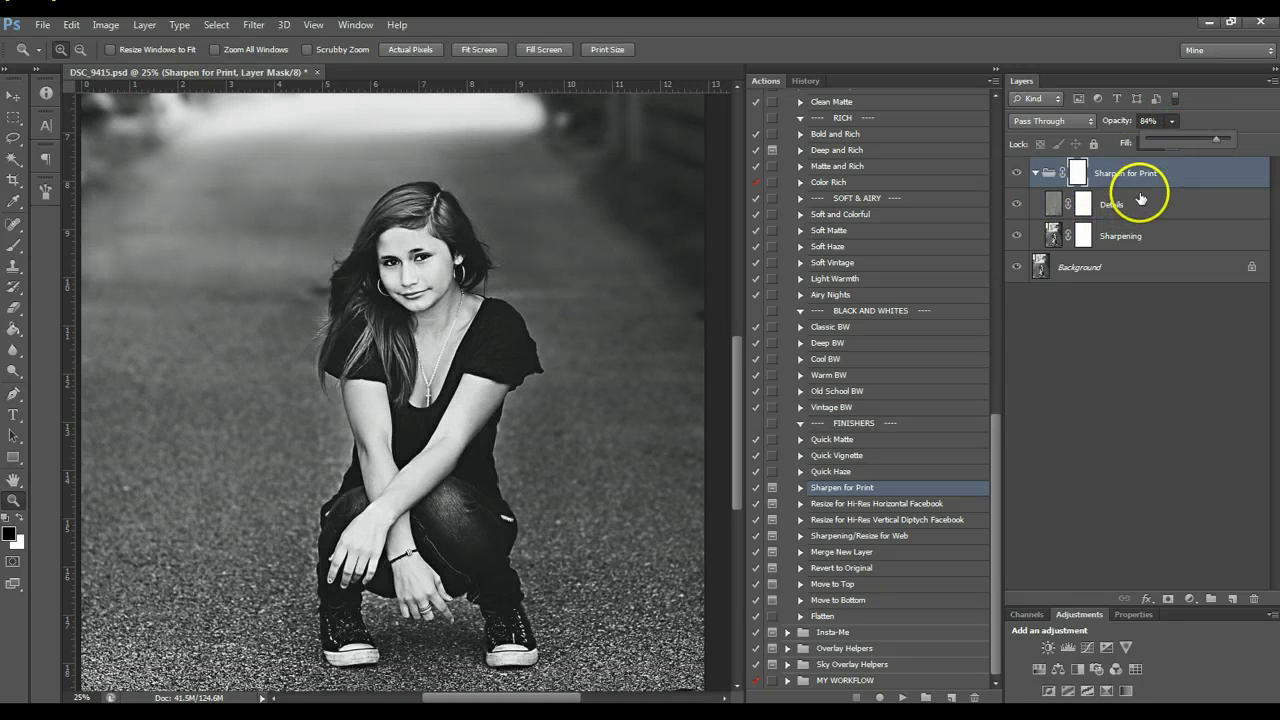
# Try the Details layer inside the Sharpen for Print group at 20% opacity and raise it to 100%
pyautogui.click(1143, 202)
pyautogui.click(1148, 205)
pyautogui.click(1176, 122)
pyautogui.moveTo(1172, 140); pyautogui.dragTo(1151, 146)
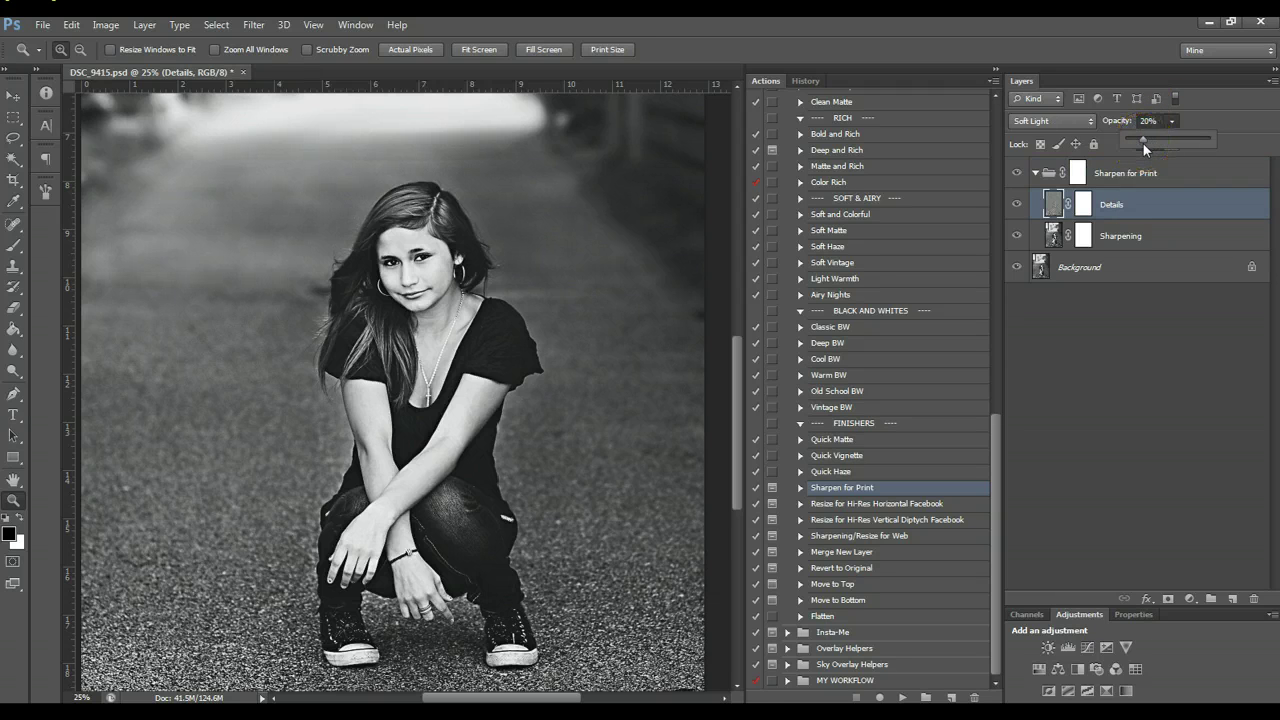
pyautogui.moveTo(1143, 143); pyautogui.dragTo(1219, 150)
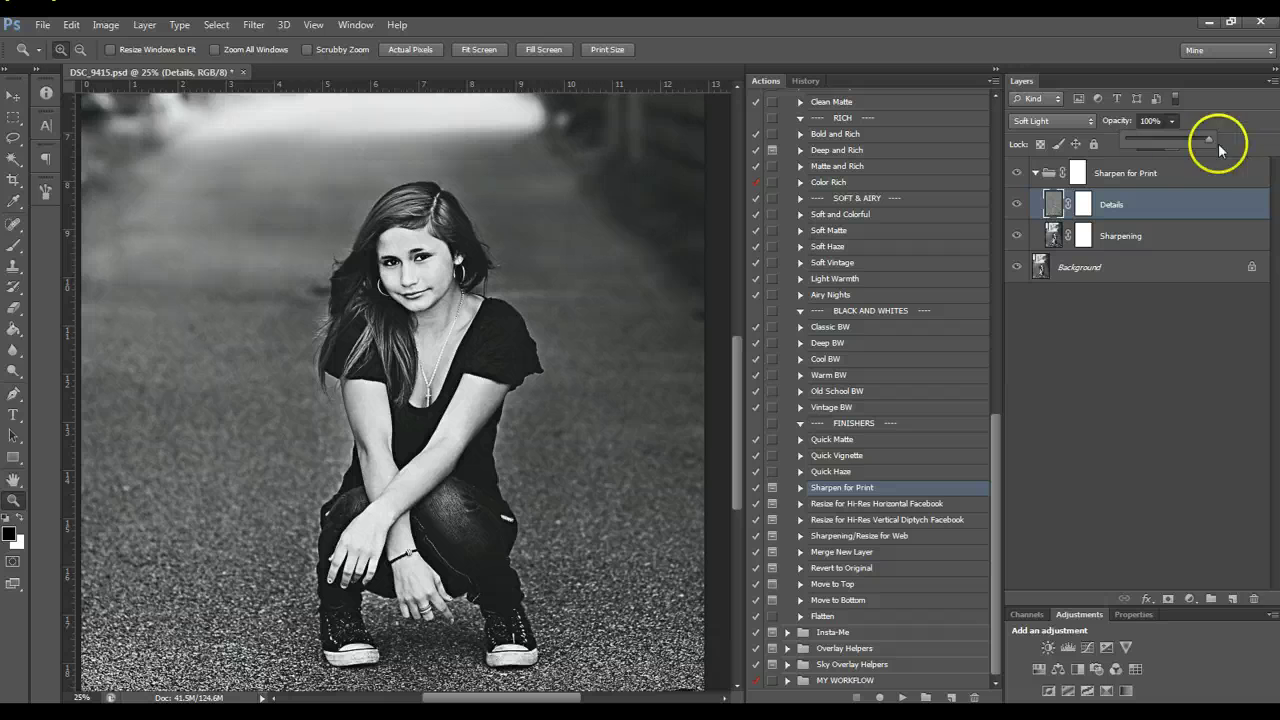
# Set the Sharpening layer's opacity to 100% and collapse the Sharpen for Print group
pyautogui.click(1125, 234)
pyautogui.click(1172, 121)
pyautogui.moveTo(1154, 134); pyautogui.dragTo(1256, 138)
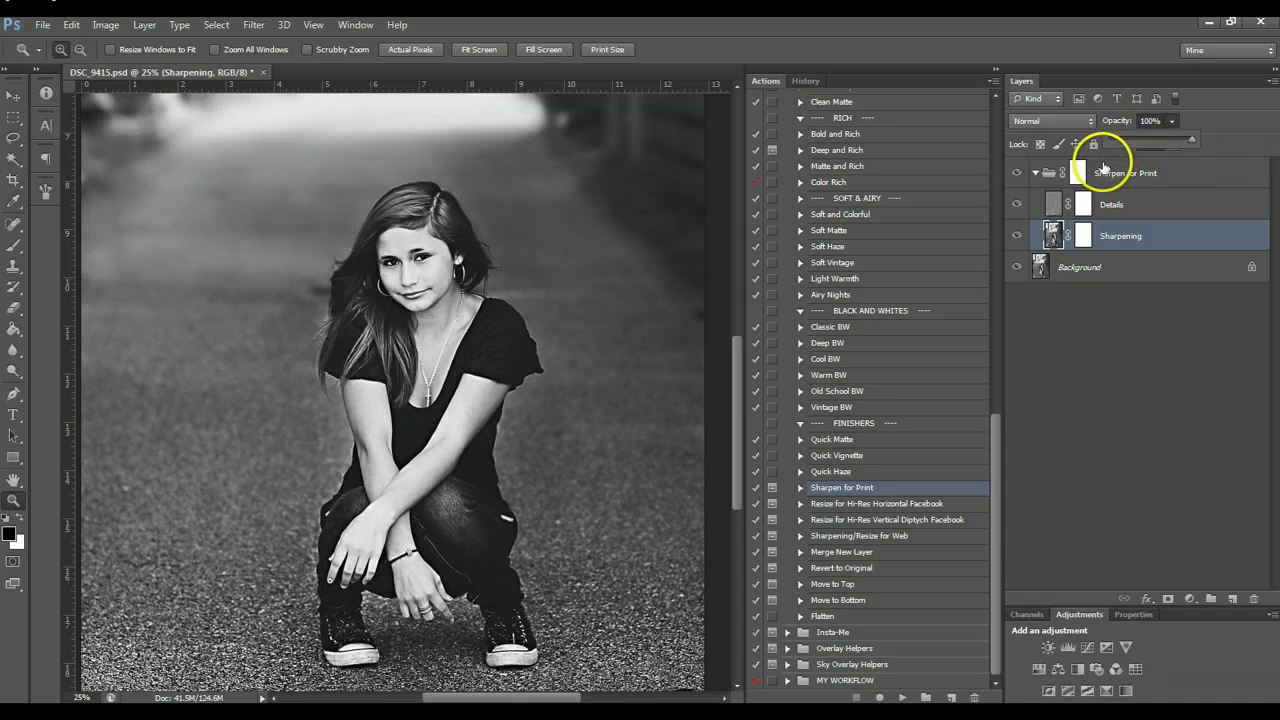
pyautogui.click(1040, 170)
pyautogui.click(1035, 172)
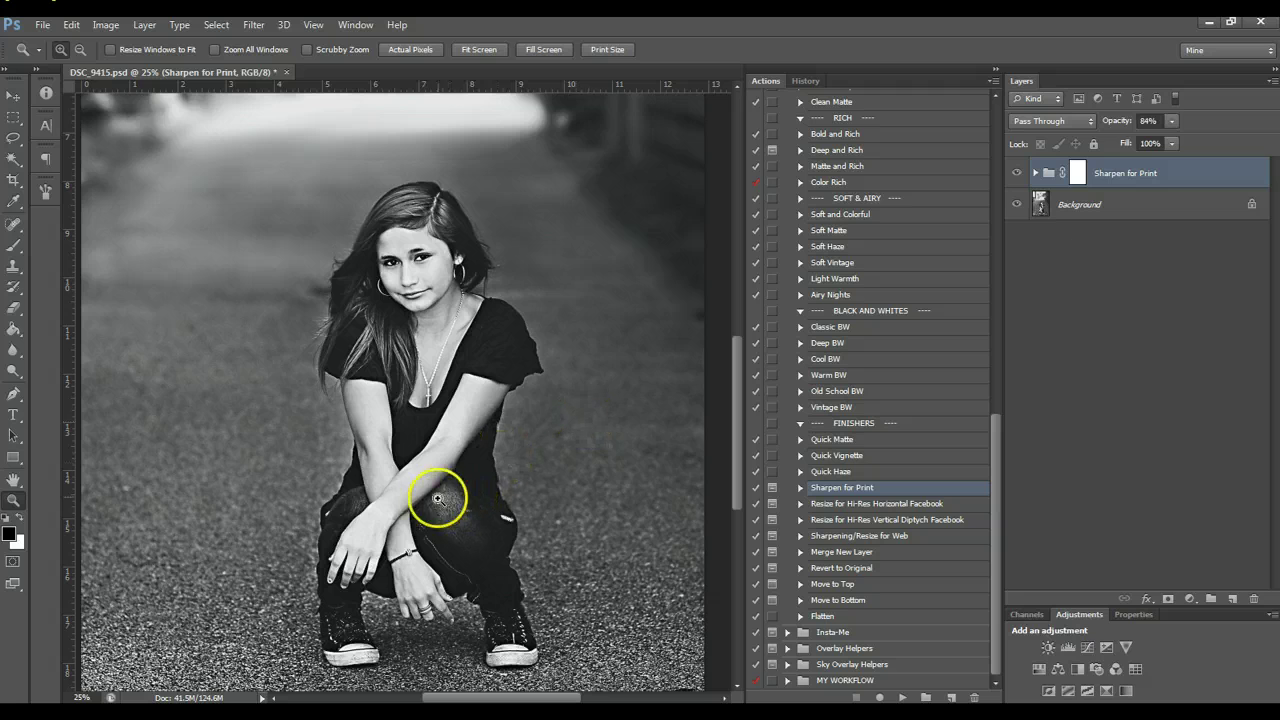
# Hide the Sharpen for Print group and delete it, leaving only the flattened Background layer
pyautogui.click(1017, 172)
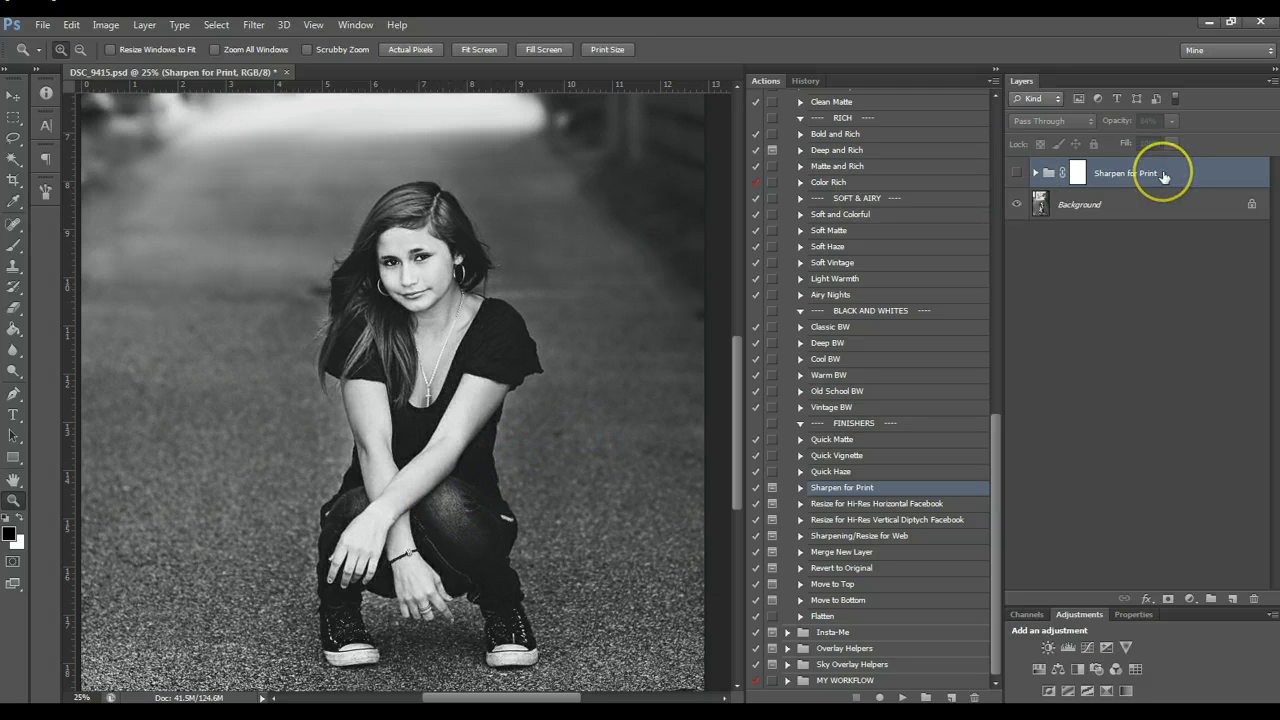
pyautogui.moveTo(1163, 175); pyautogui.dragTo(1150, 588)
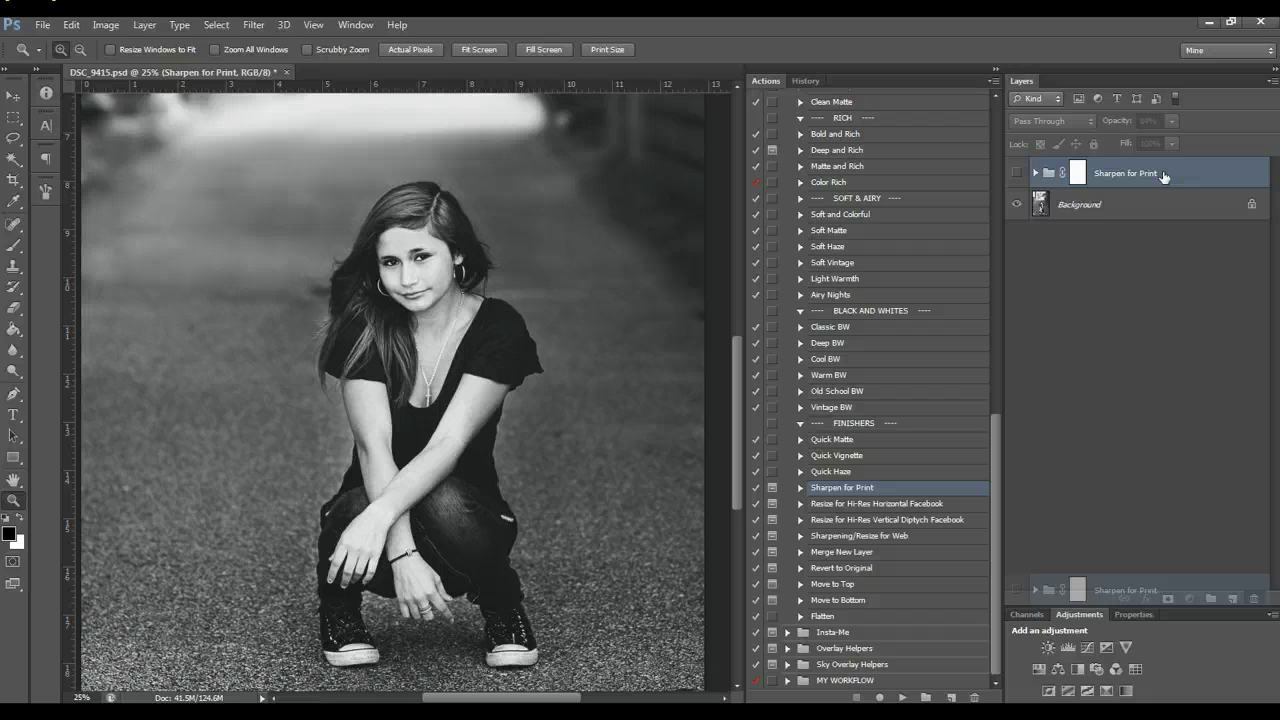
pyautogui.moveTo(1255, 603); pyautogui.dragTo(1254, 598)
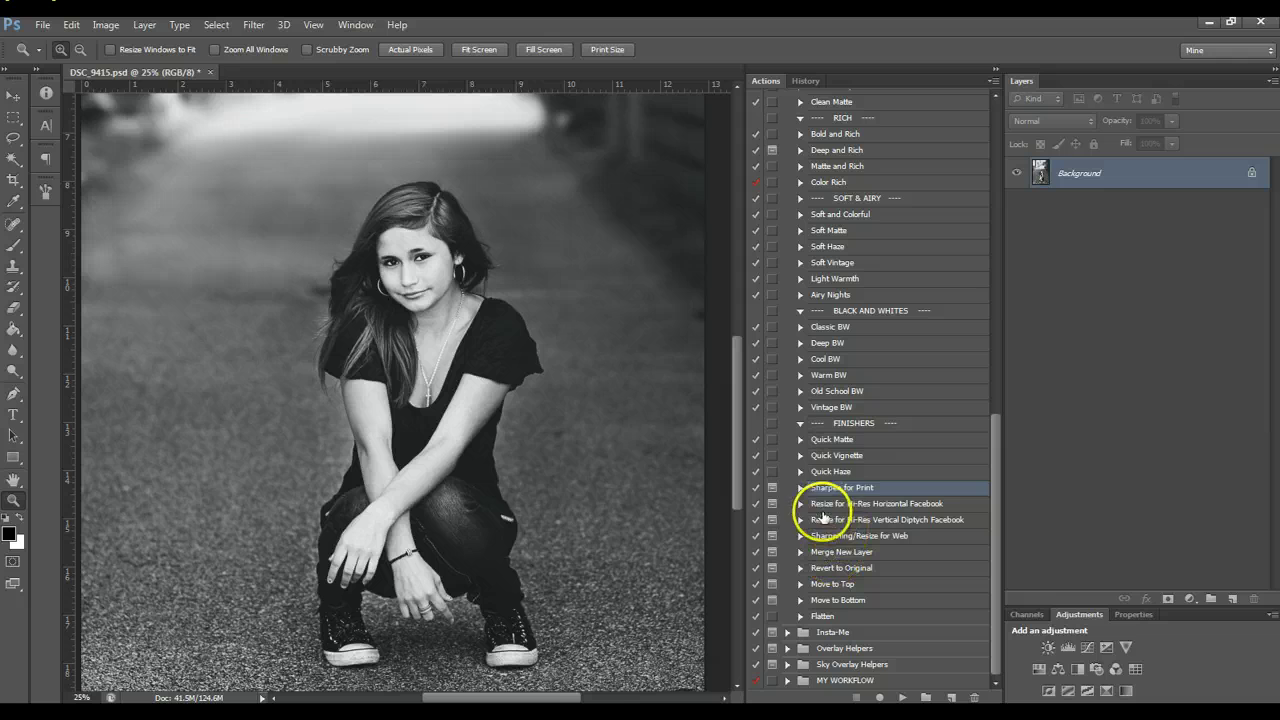
# Run the Sharpening/Resize for Web action as far as its Image Size dialog, cancel the resize, and collapse the action
pyautogui.click(845, 535)
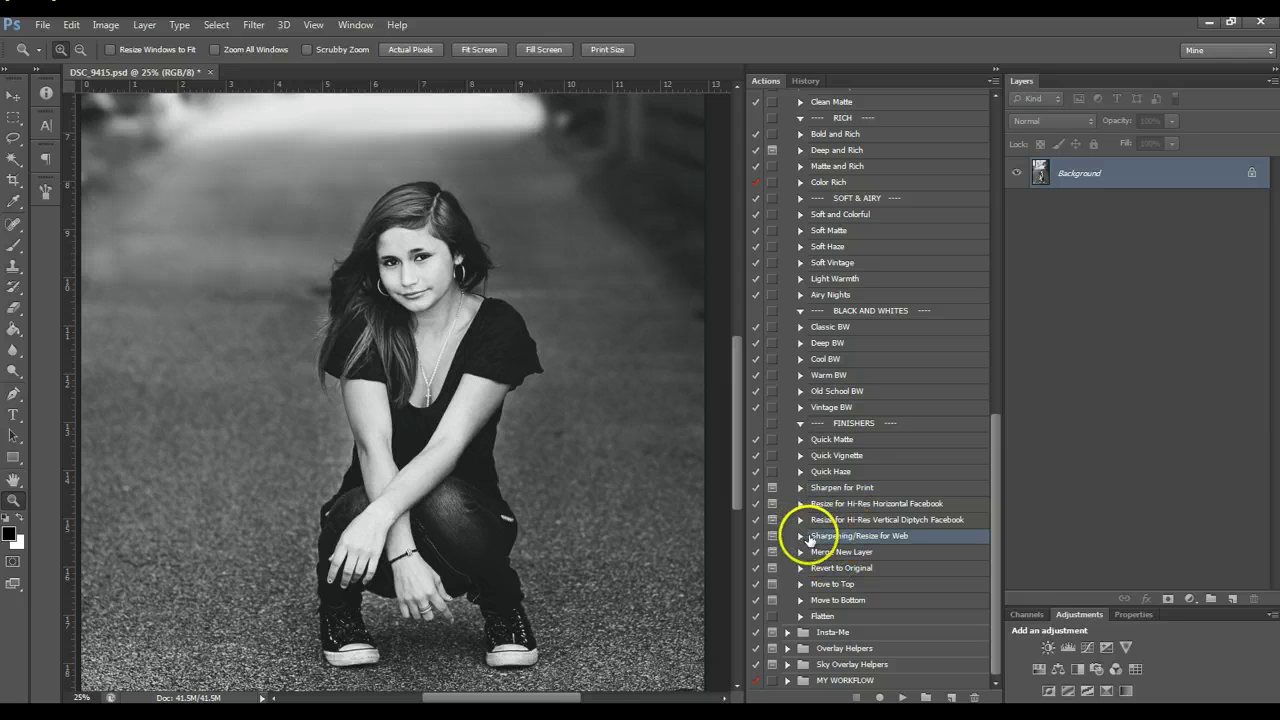
pyautogui.click(902, 697)
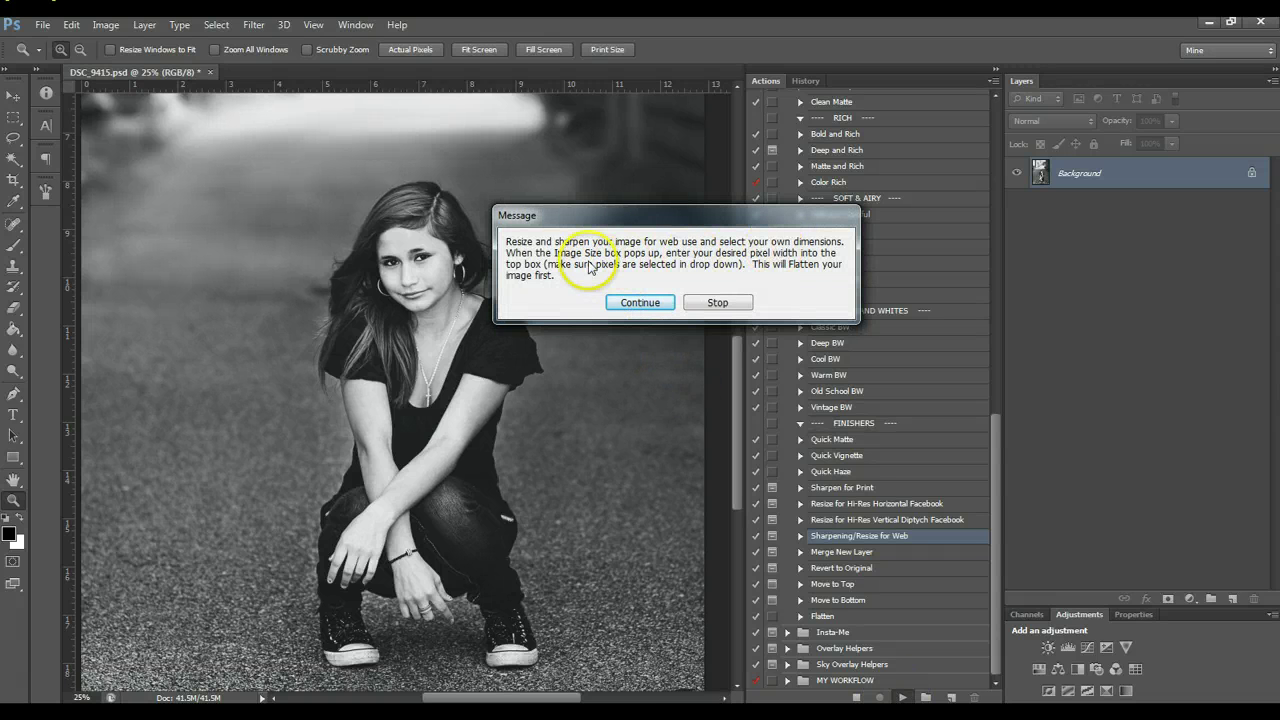
pyautogui.click(640, 303)
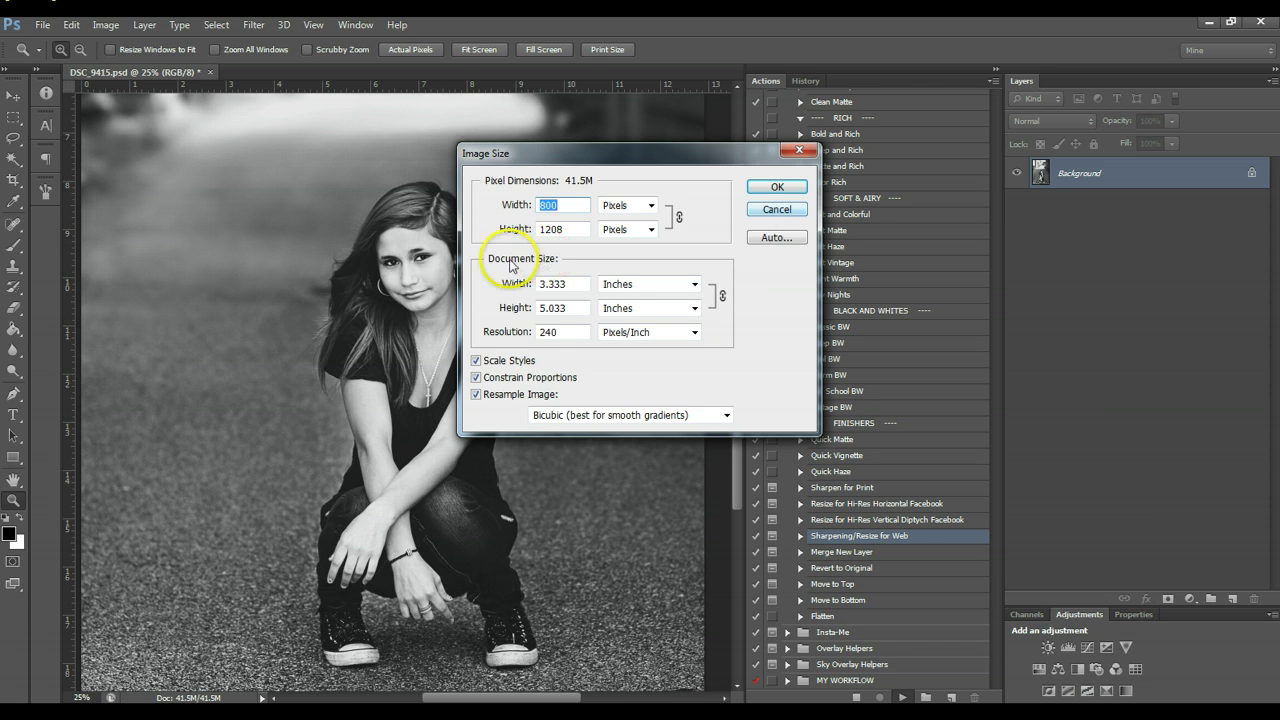
pyautogui.click(768, 212)
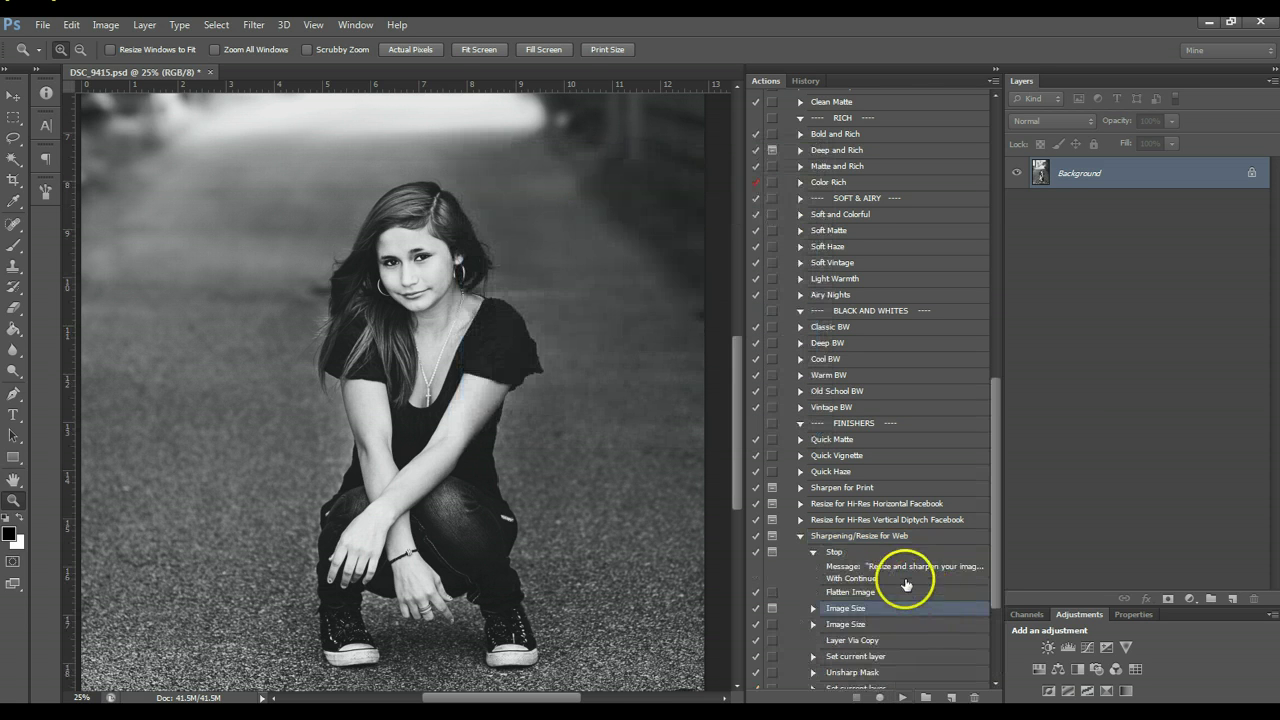
pyautogui.click(800, 537)
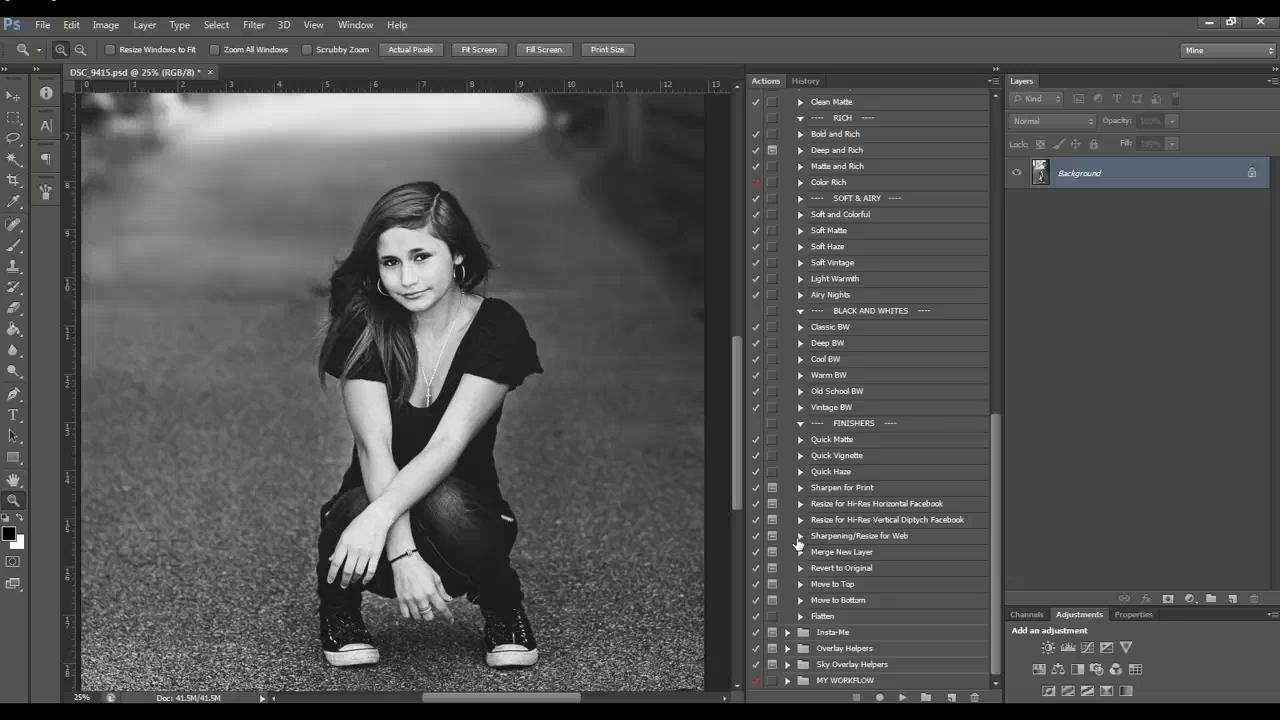
# Run the Resize for Hi-Res Vertical Diptych Facebook action through its messages and fit the new diptych to the window
pyautogui.click(908, 518)
pyautogui.click(806, 503)
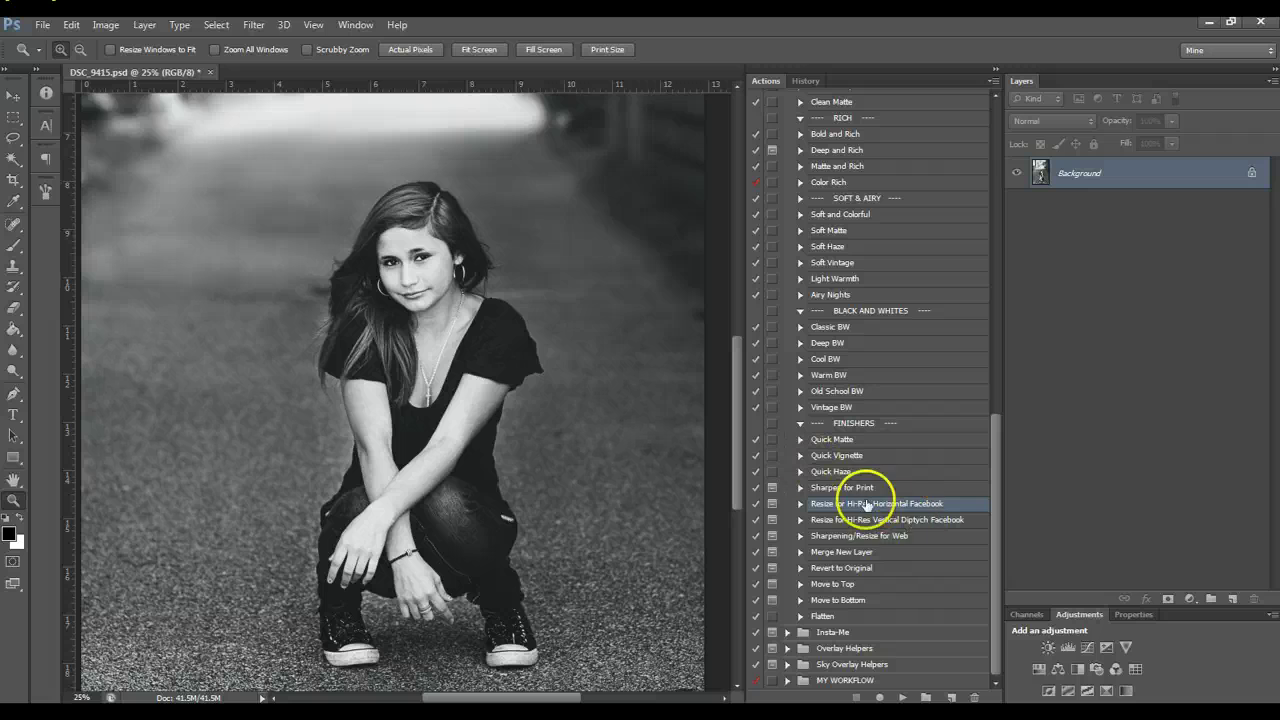
pyautogui.click(886, 520)
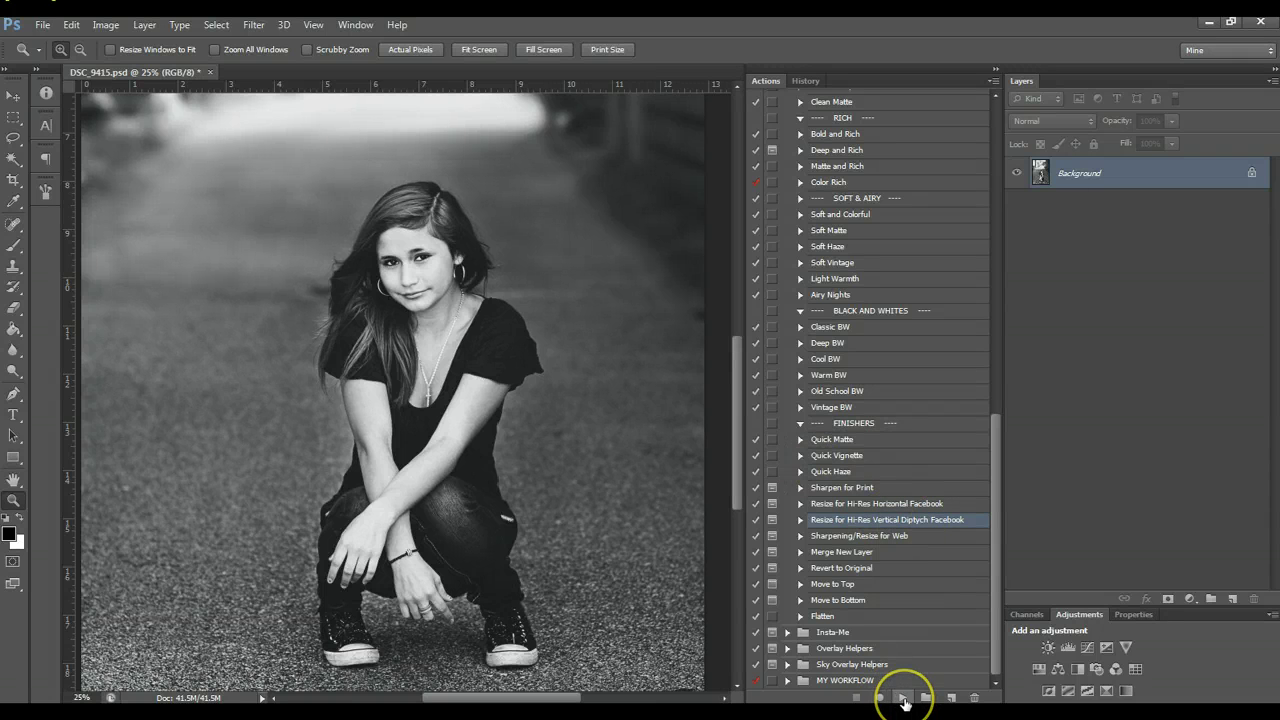
pyautogui.click(903, 698)
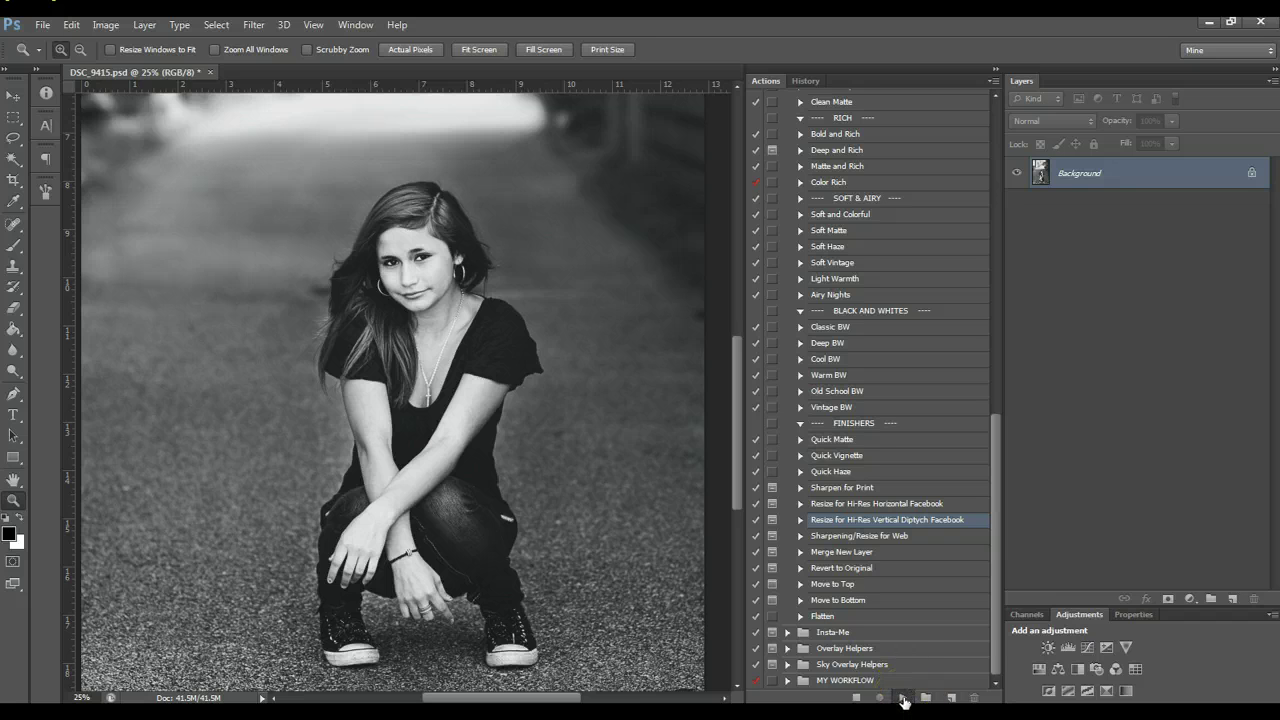
pyautogui.click(903, 700)
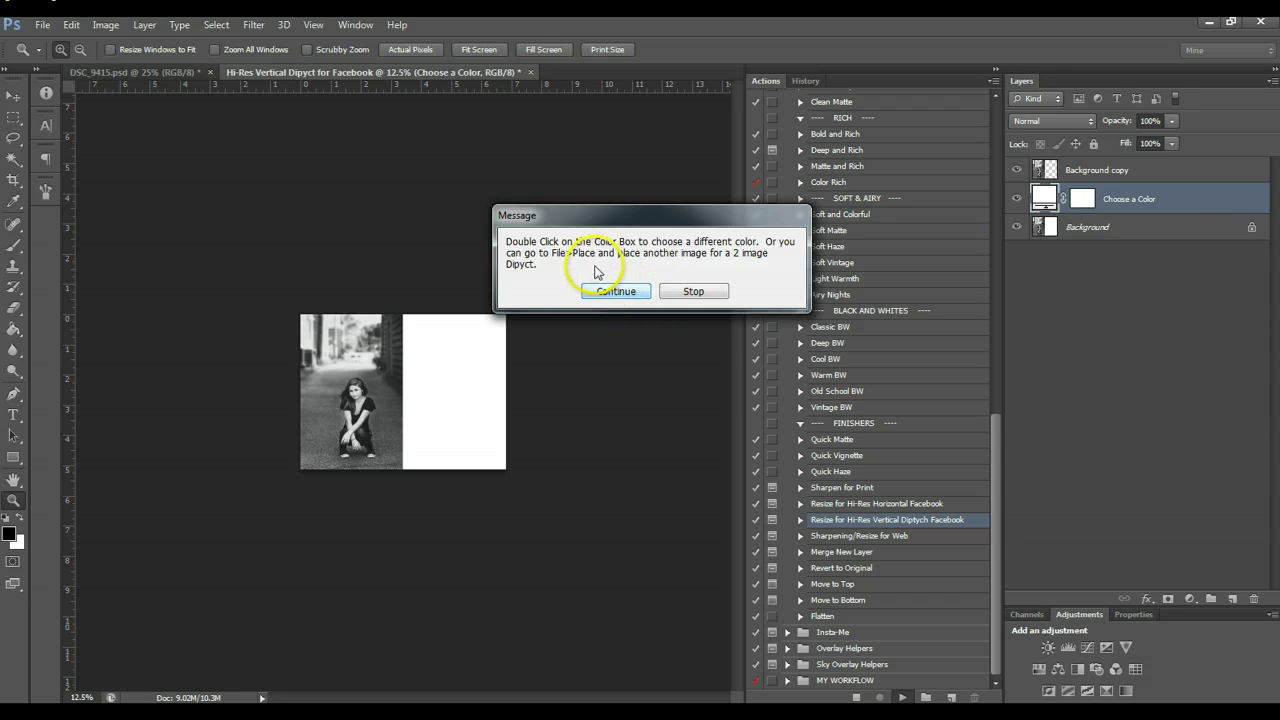
pyautogui.click(614, 292)
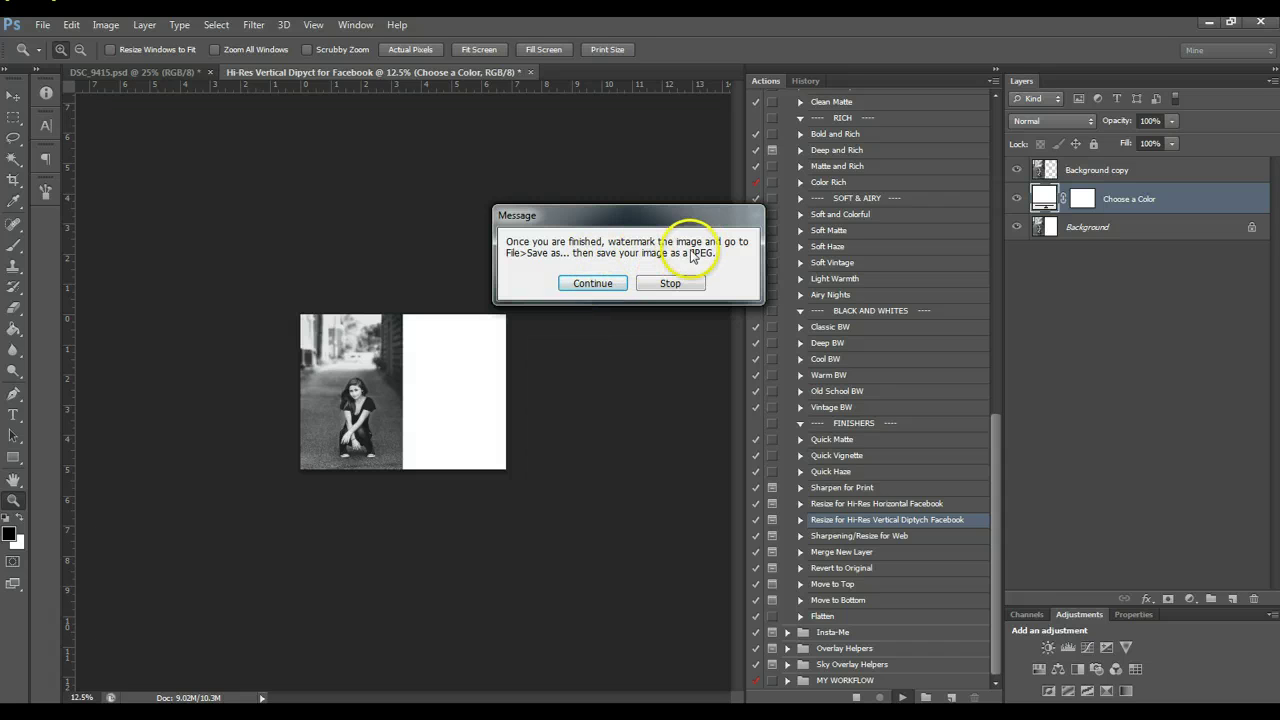
pyautogui.click(600, 285)
pyautogui.click(480, 49)
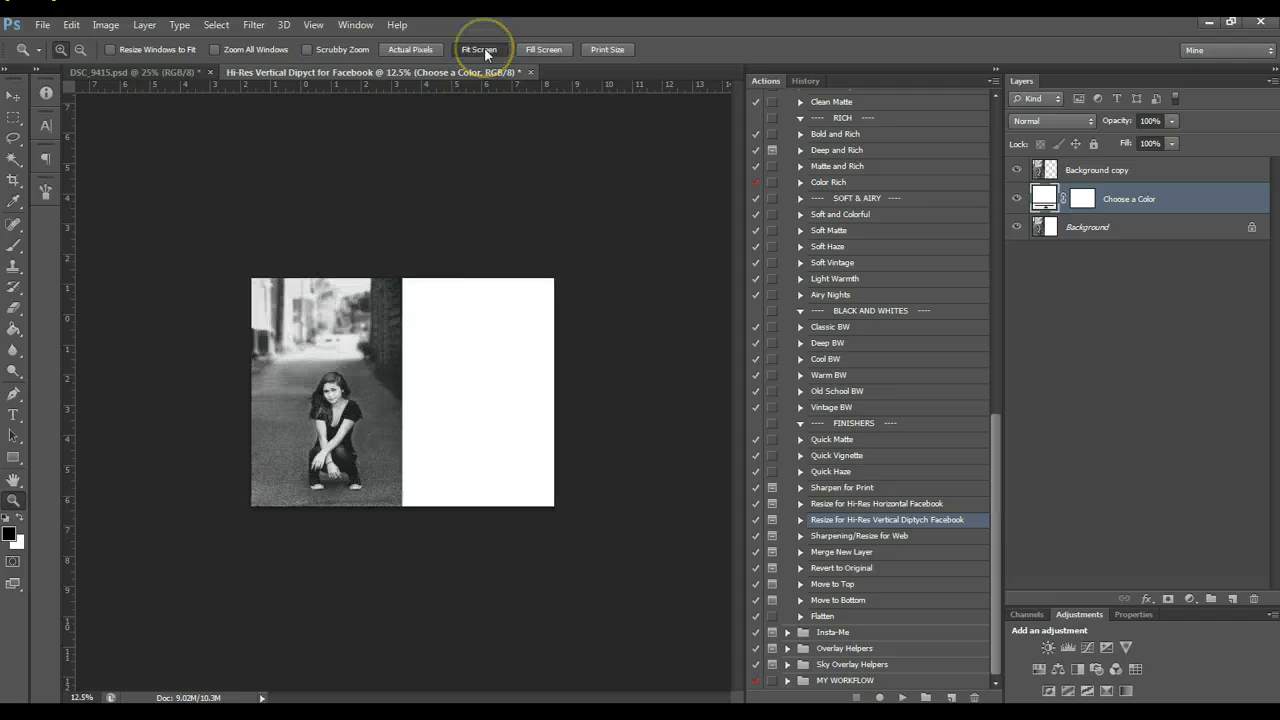
# Examine the diptych's layers by hiding and reshowing Background, Choose a Color and Background copy
pyautogui.click(1020, 200)
pyautogui.click(1018, 171)
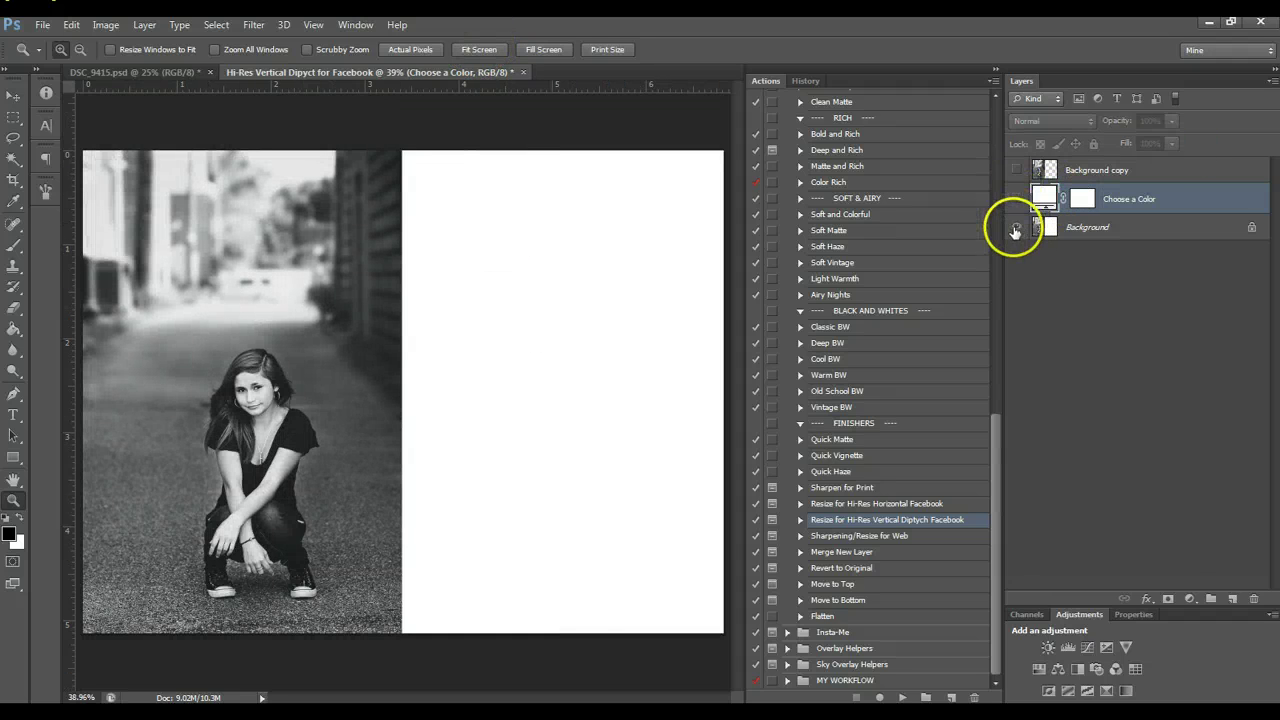
pyautogui.click(1015, 228)
pyautogui.click(1015, 228)
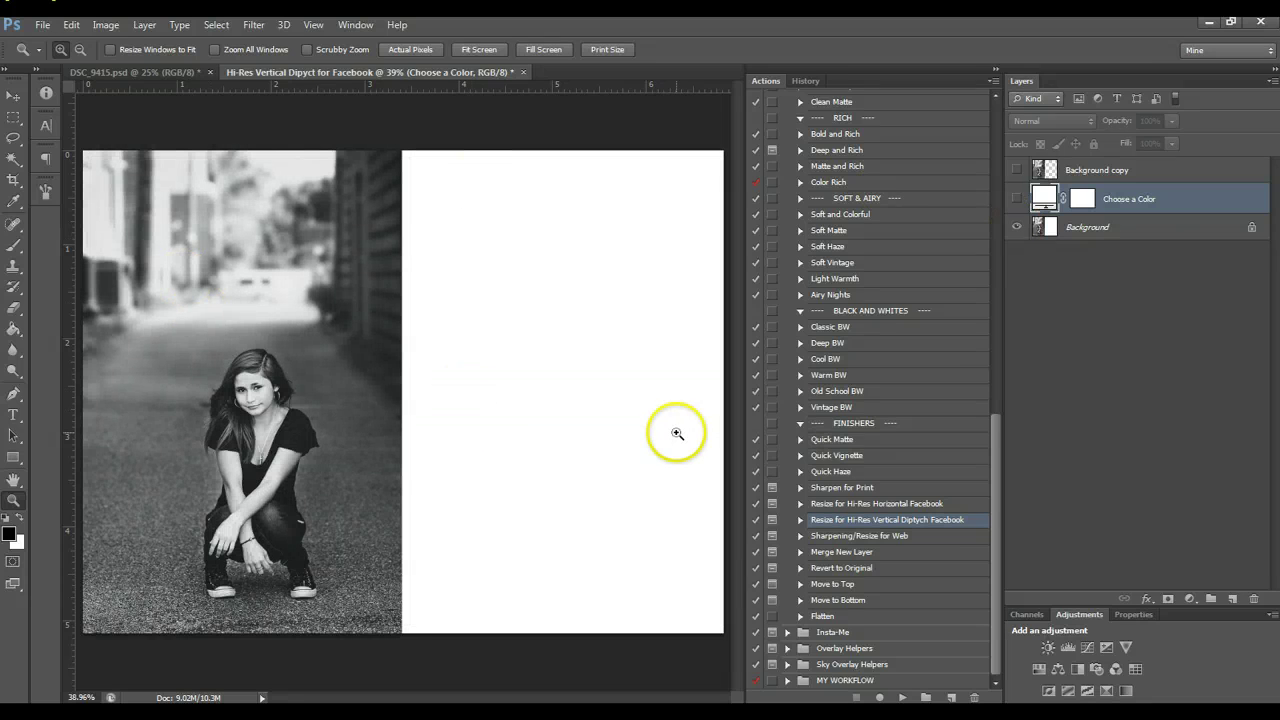
pyautogui.click(1017, 198)
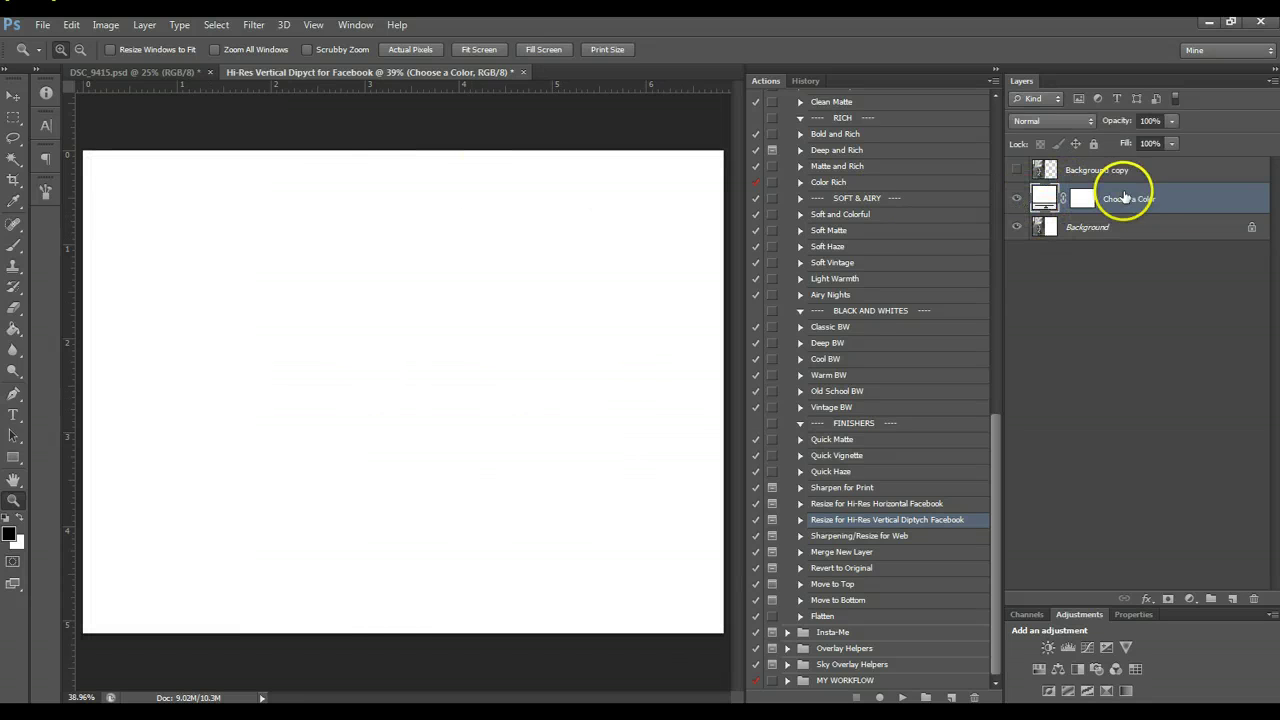
pyautogui.click(1017, 170)
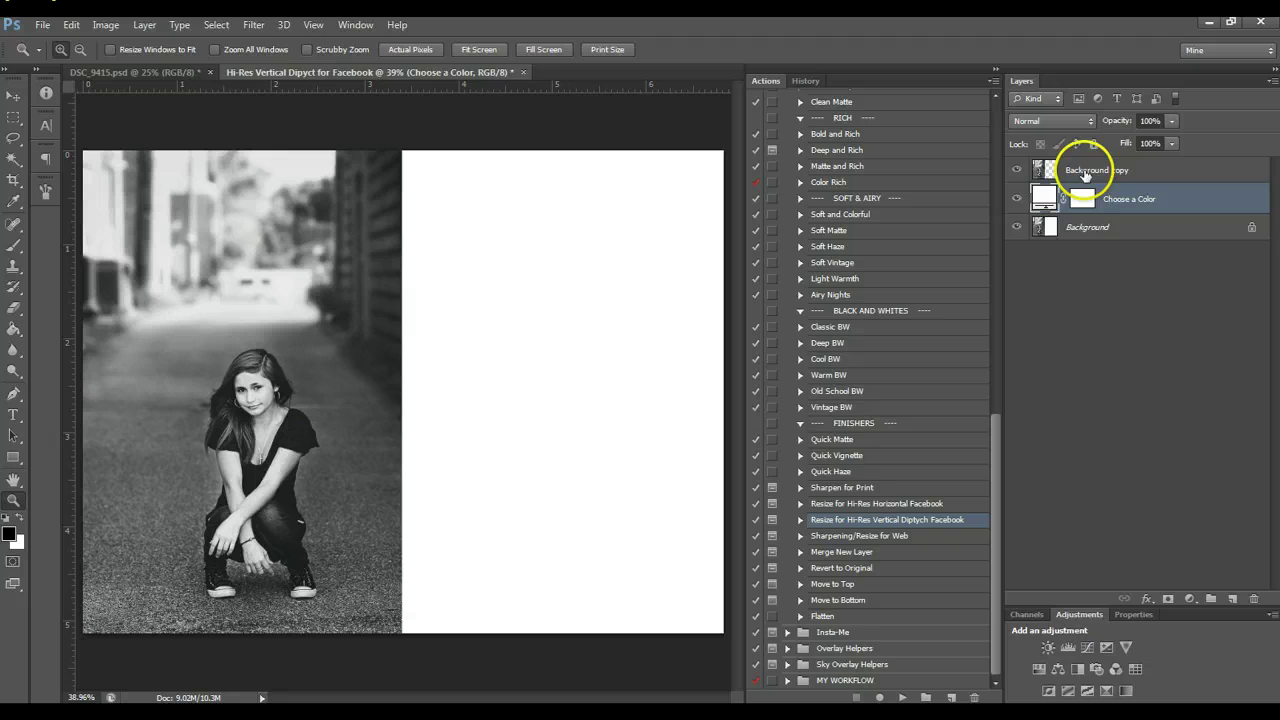
# Try moving the Background copy photo about 2.39 in horizontally to the middle of the canvas, and undo the move
pyautogui.click(1085, 172)
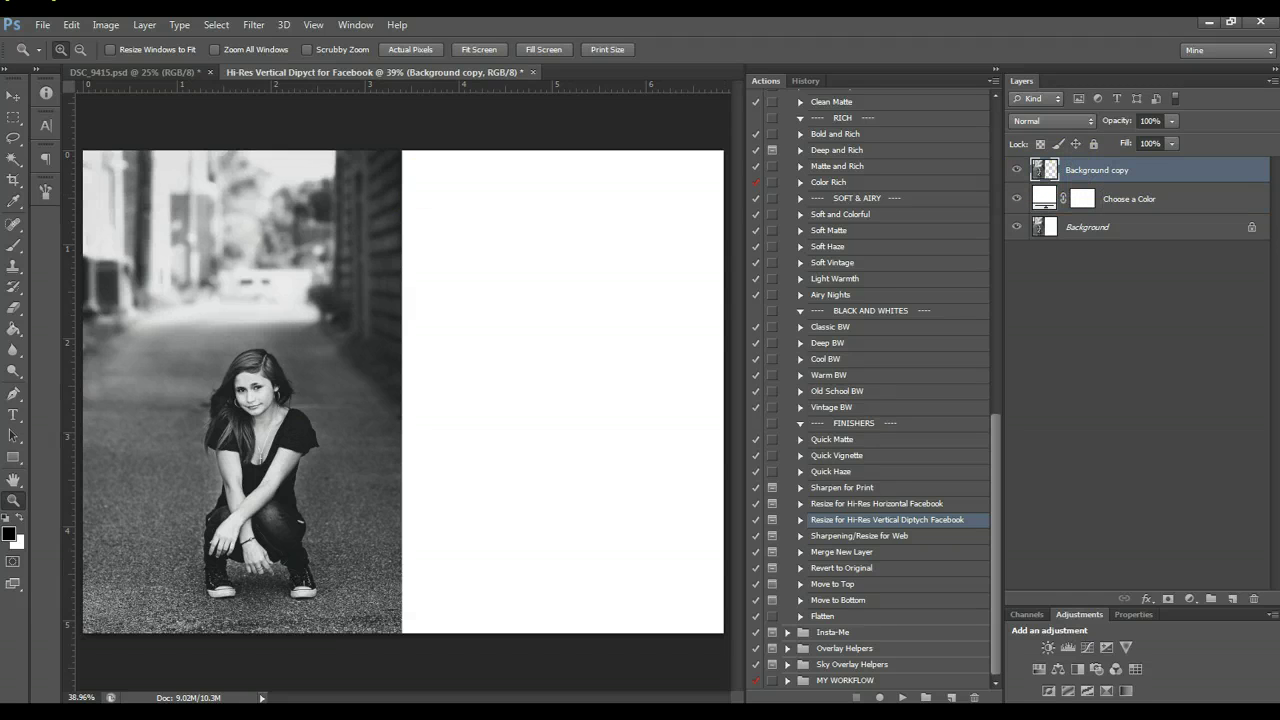
pyautogui.click(13, 95)
pyautogui.moveTo(308, 279); pyautogui.dragTo(532, 279)
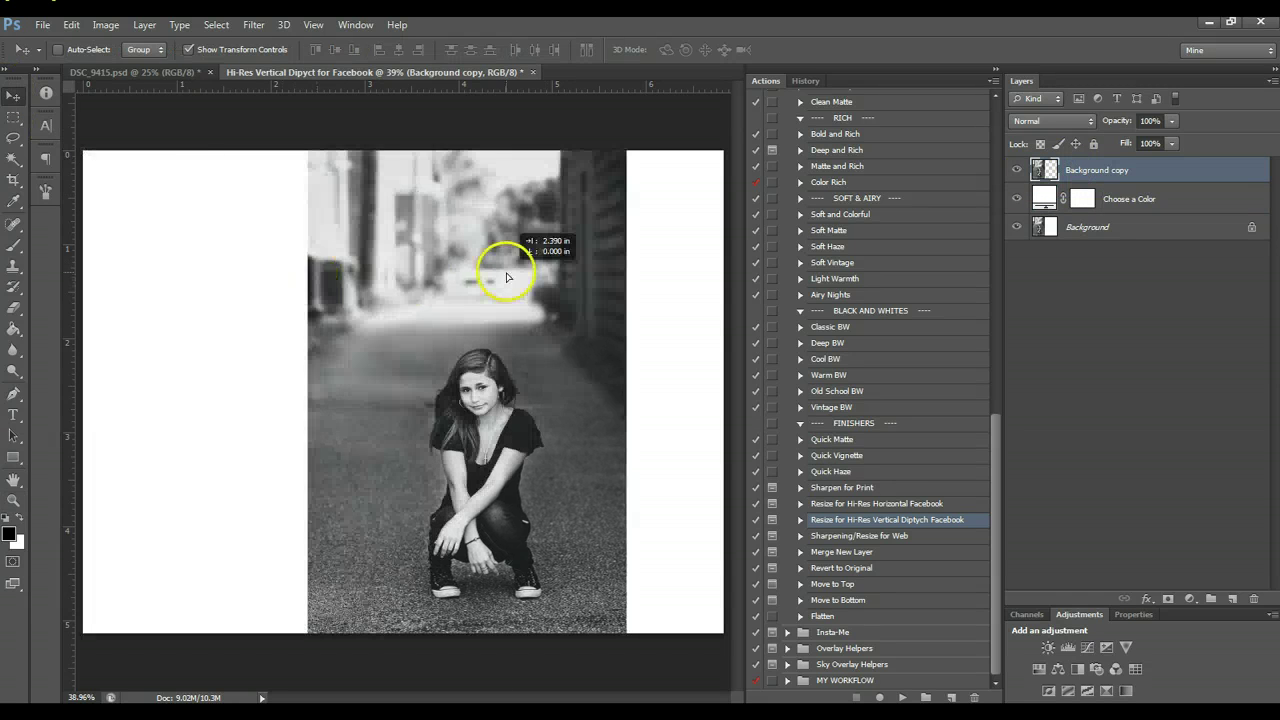
pyautogui.click(71, 24)
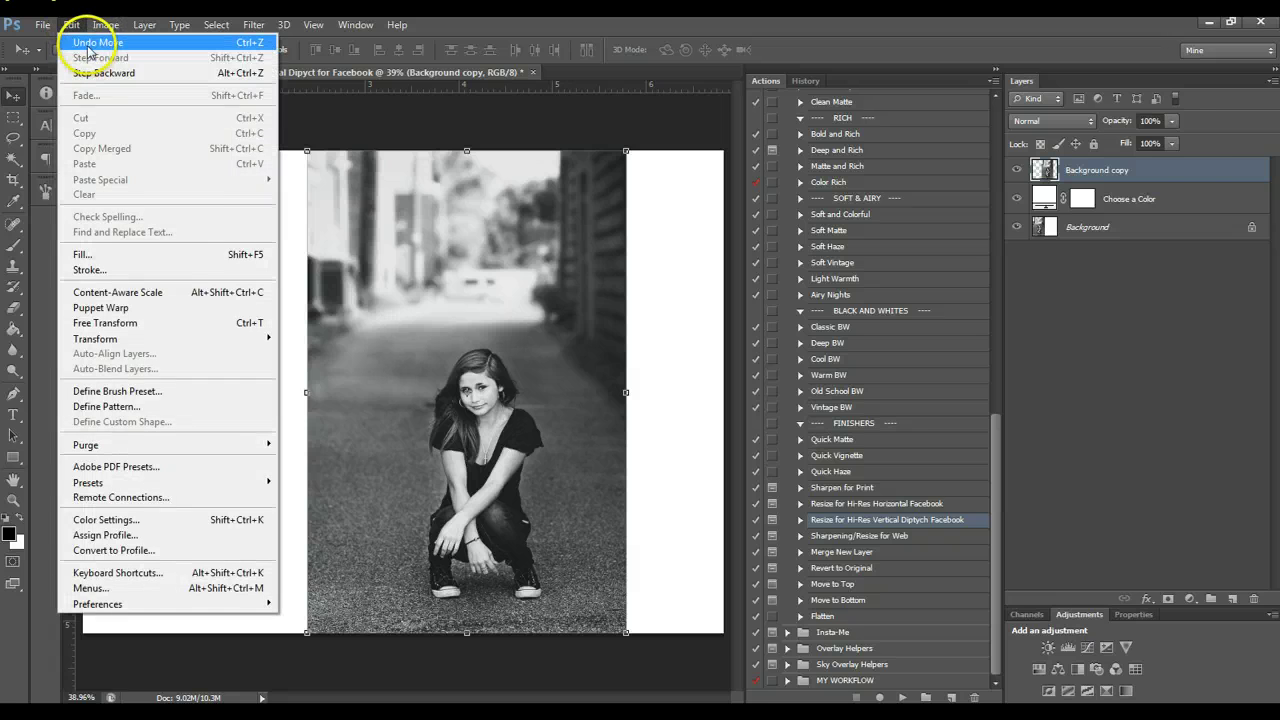
pyautogui.press('Escape')
# Change the Choose a Color fill layer to a medium red
pyautogui.click(1057, 197)
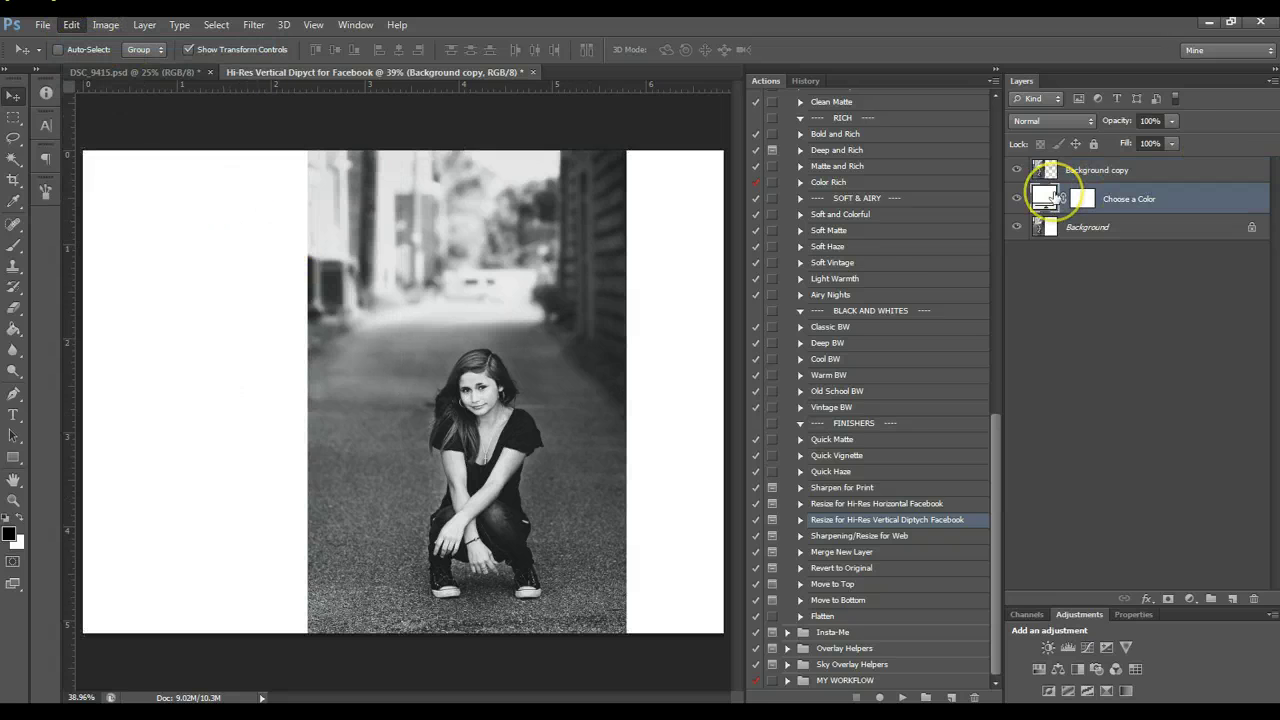
pyautogui.doubleClick(1055, 195)
pyautogui.moveTo(760, 294); pyautogui.dragTo(591, 449)
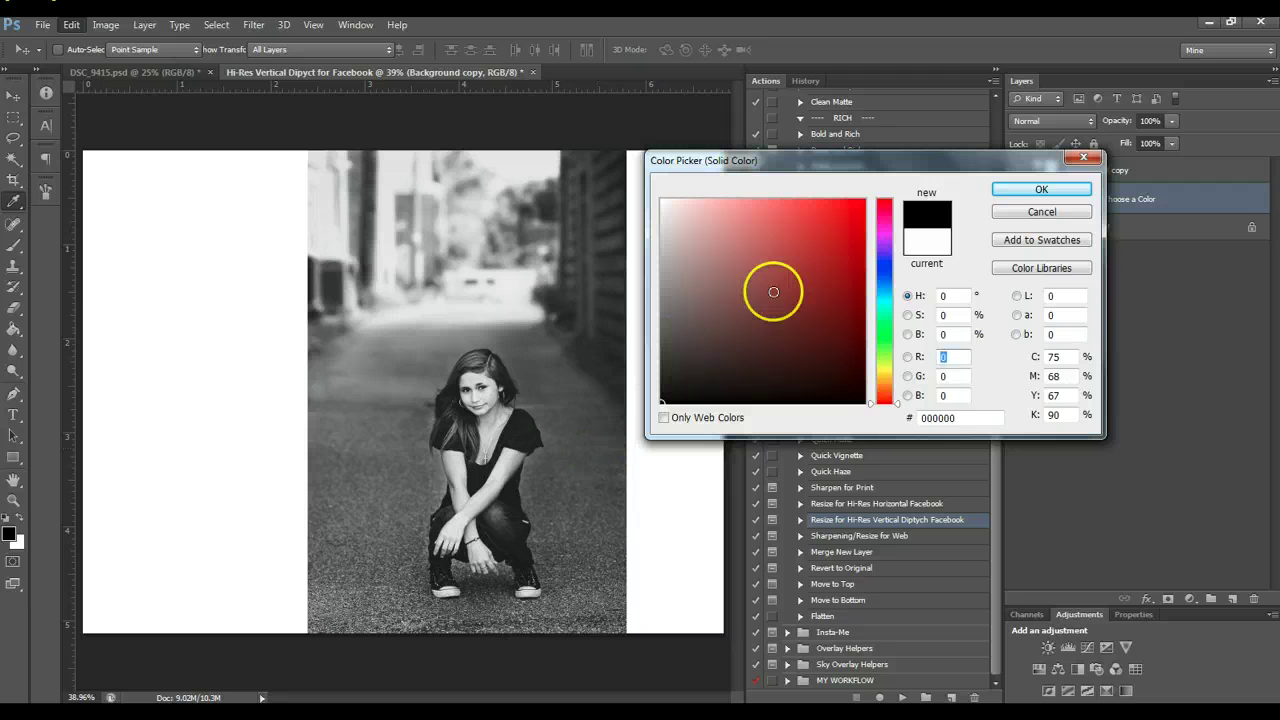
pyautogui.moveTo(773, 291); pyautogui.dragTo(808, 243)
pyautogui.click(1020, 190)
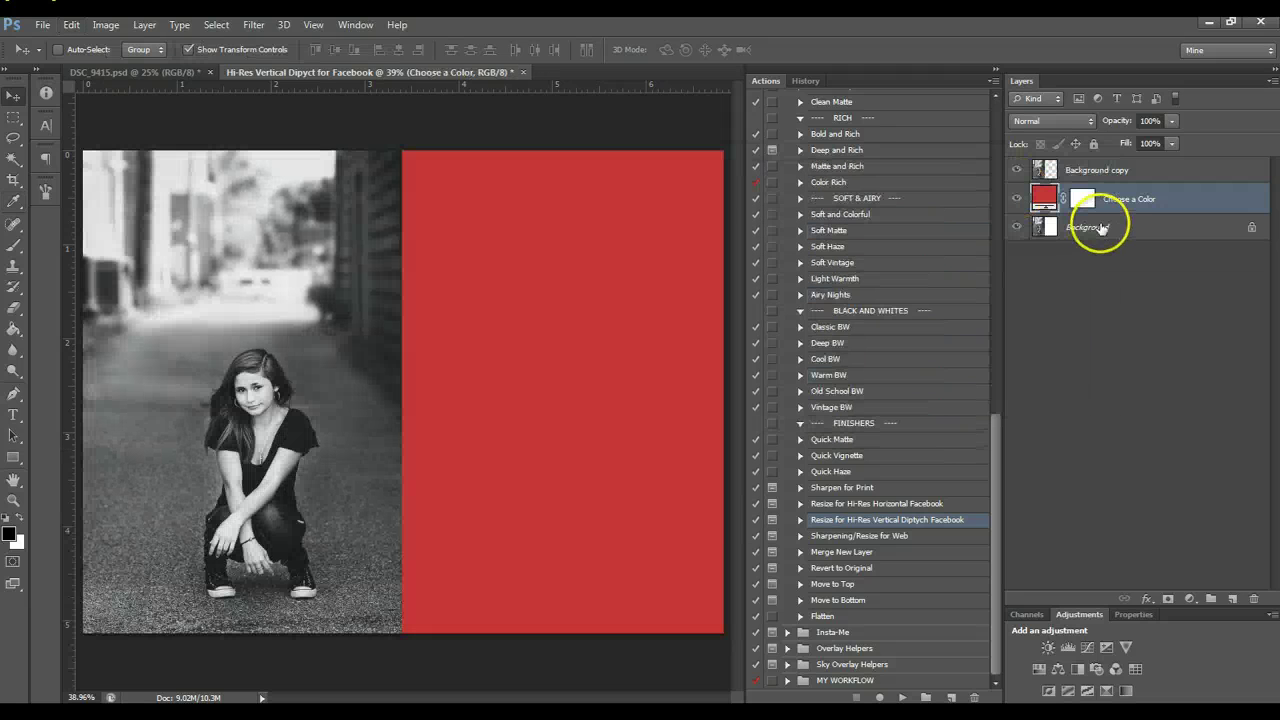
# Recolor the Choose a Color fill layer to a deep, saturated dark red
pyautogui.click(1100, 228)
pyautogui.doubleClick(1040, 199)
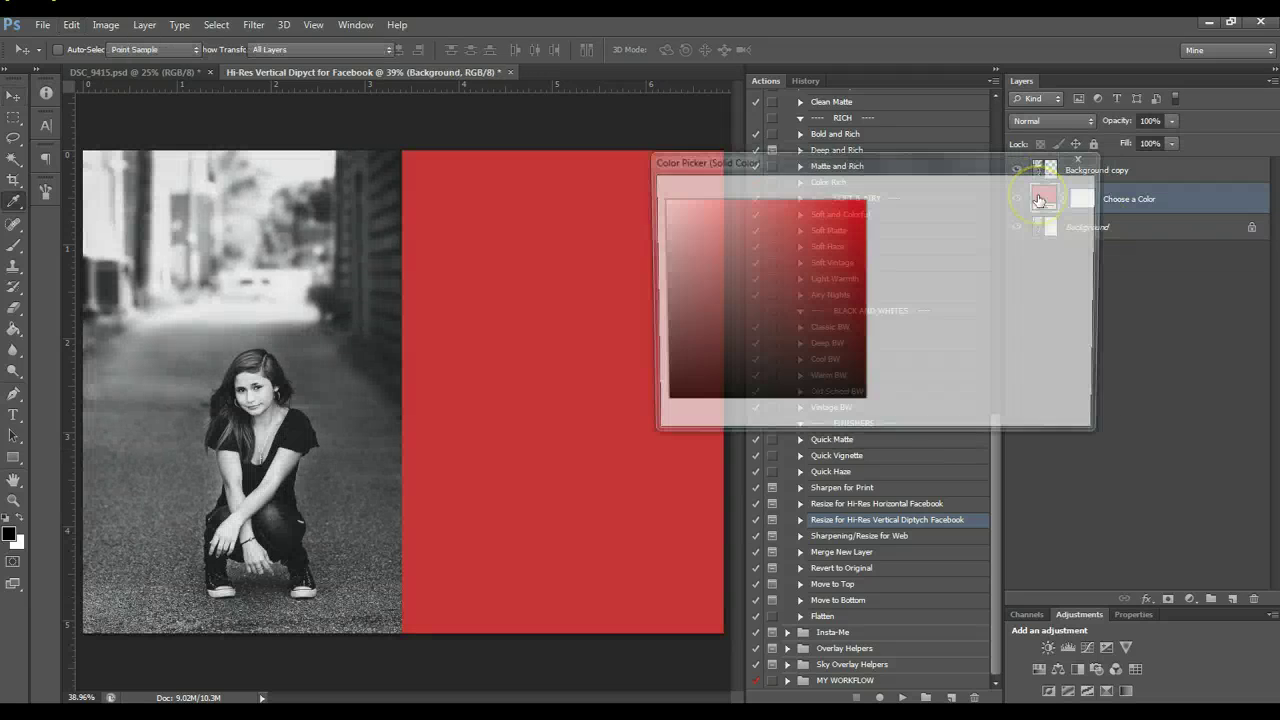
pyautogui.click(811, 231)
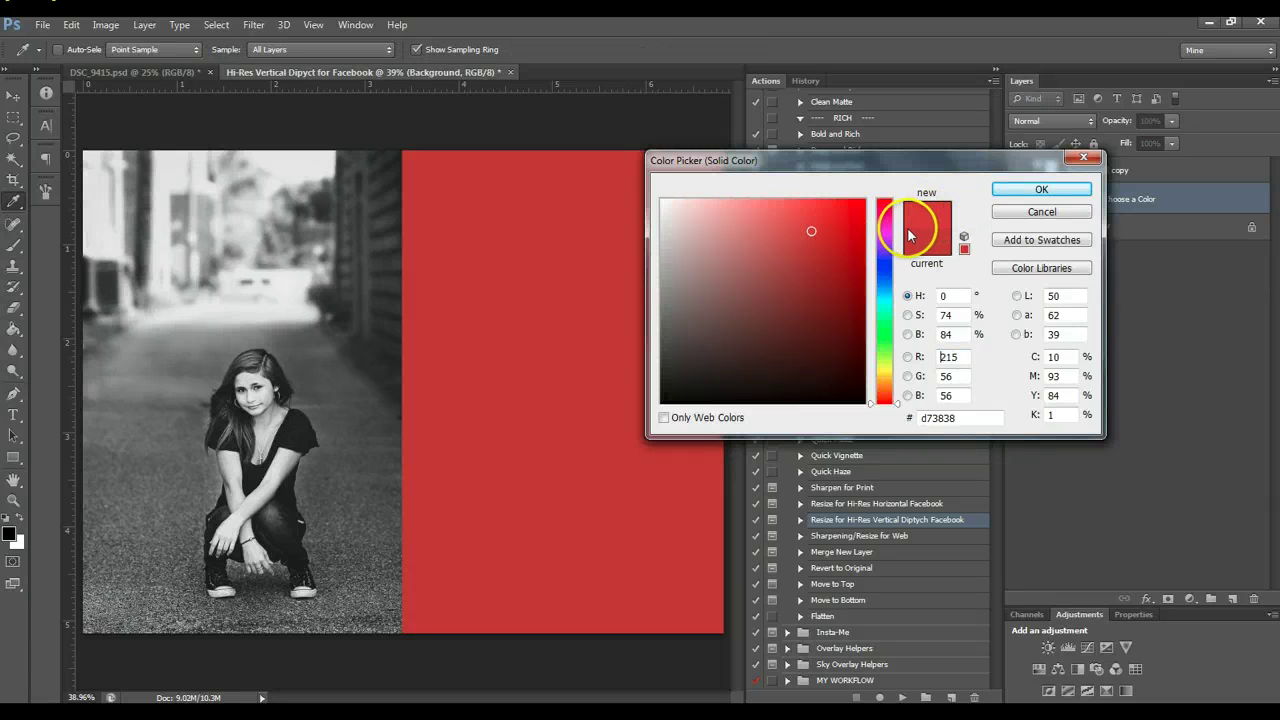
pyautogui.moveTo(846, 229)
pyautogui.mouseDown()
pyautogui.moveTo(851, 220)
pyautogui.moveTo(851, 268)
pyautogui.mouseUp()
pyautogui.click(1012, 190)
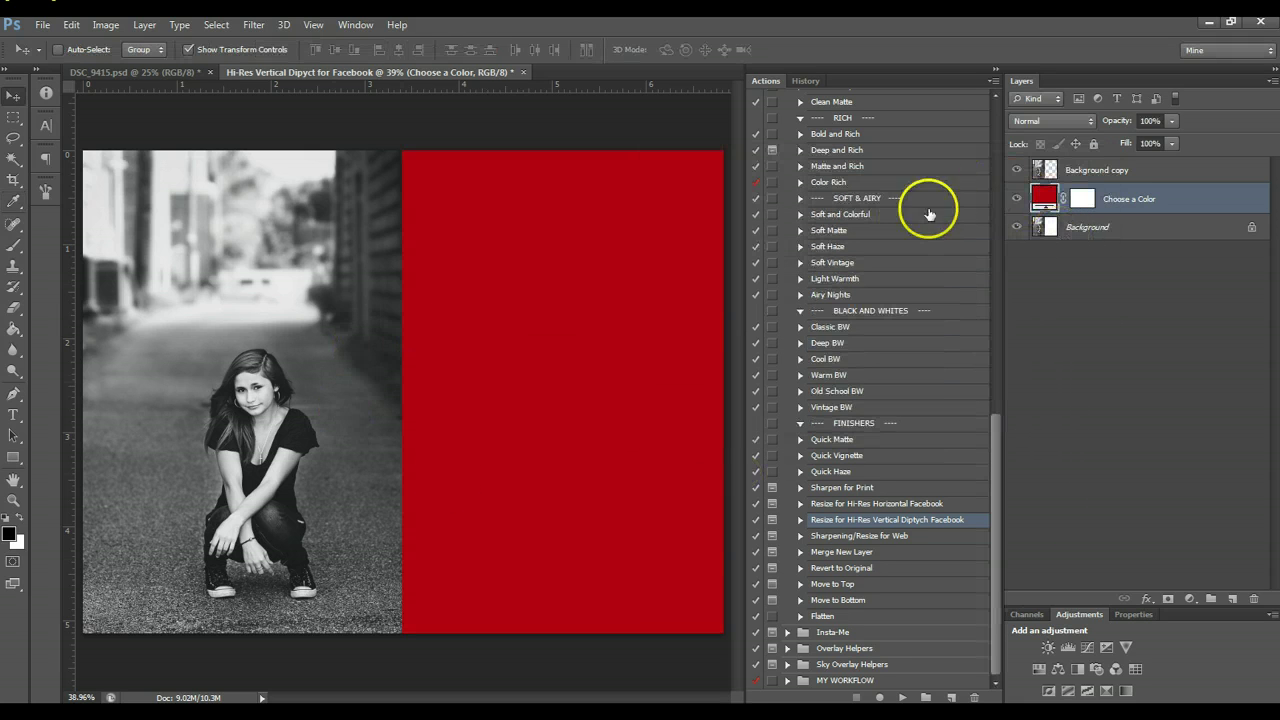
# Hide the Choose a Color fill layer and select the Background layer of the diptych
pyautogui.click(1015, 199)
pyautogui.click(42, 24)
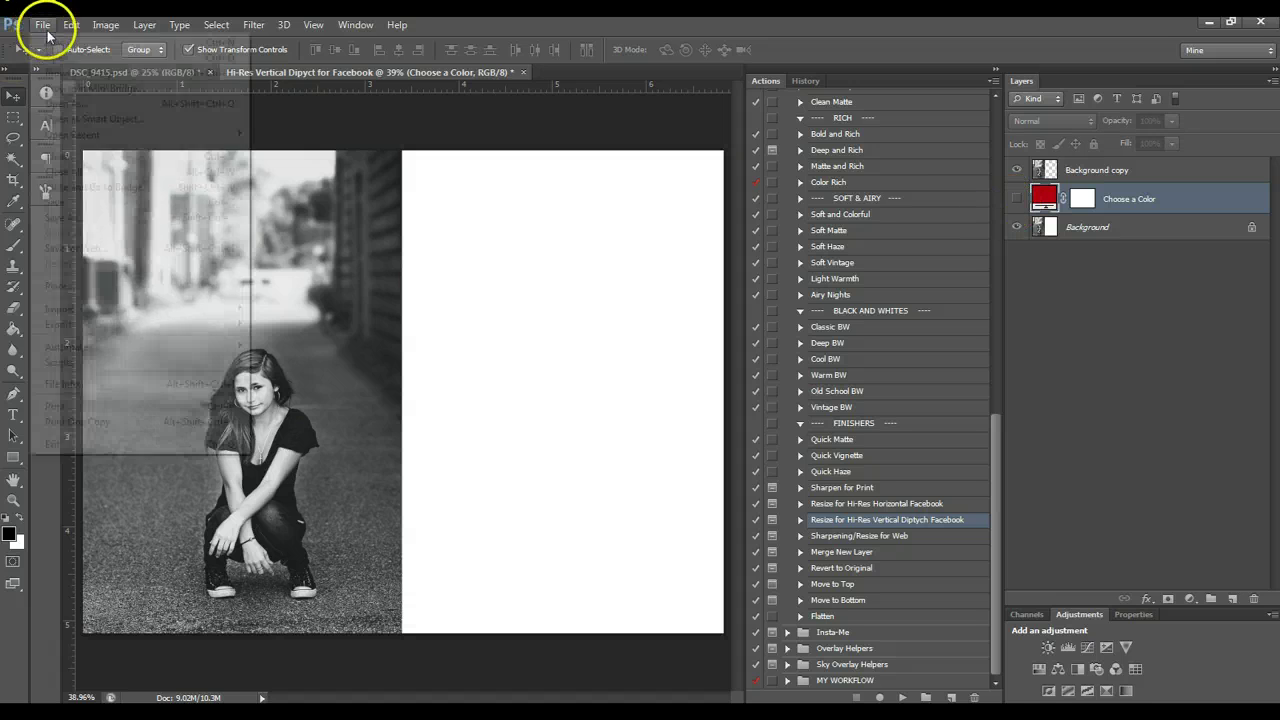
pyautogui.moveTo(42, 24)
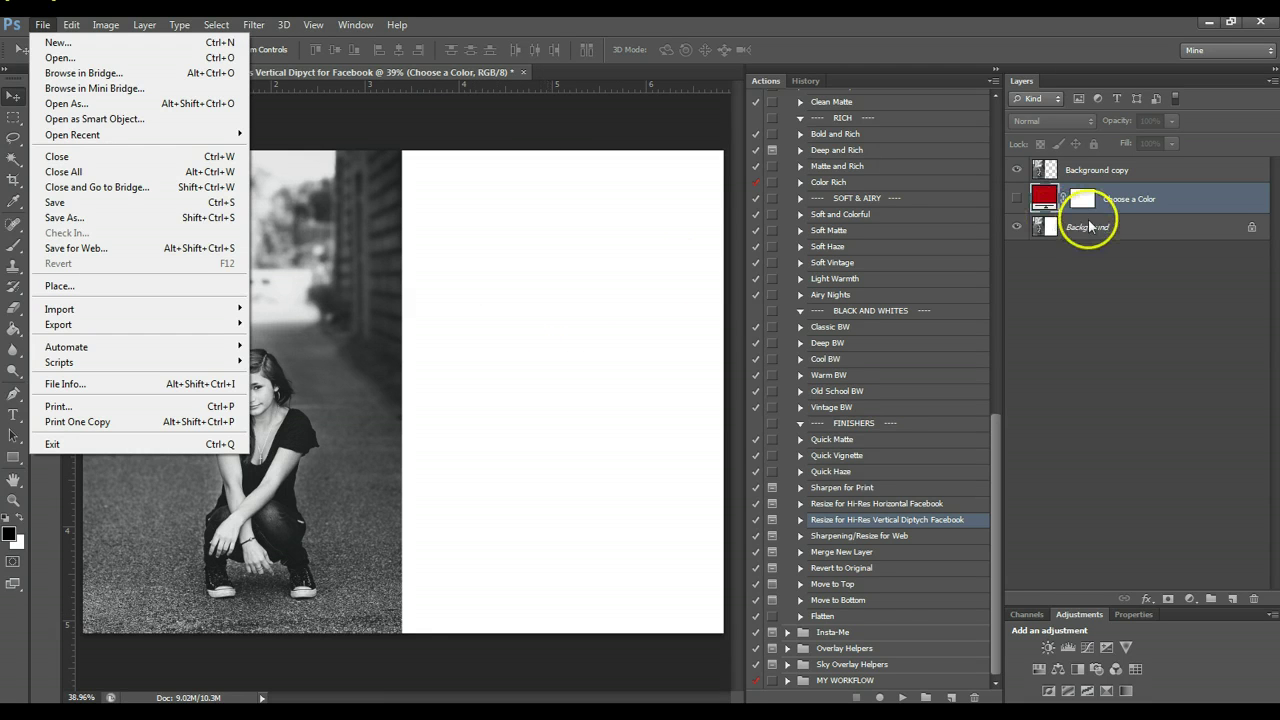
pyautogui.click(1075, 233)
pyautogui.click(1075, 233)
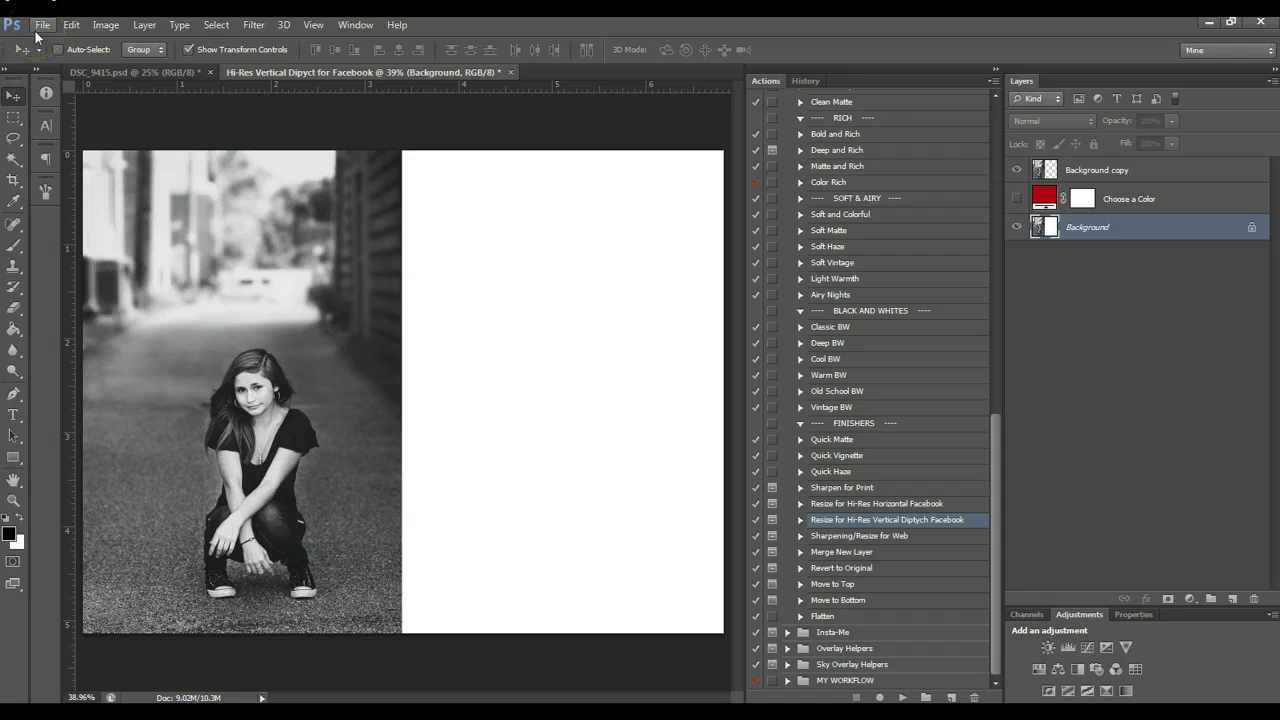
# Close the diptych document without saving and fit the DSC_9415.psd portrait to the window
pyautogui.click(510, 73)
pyautogui.click(636, 279)
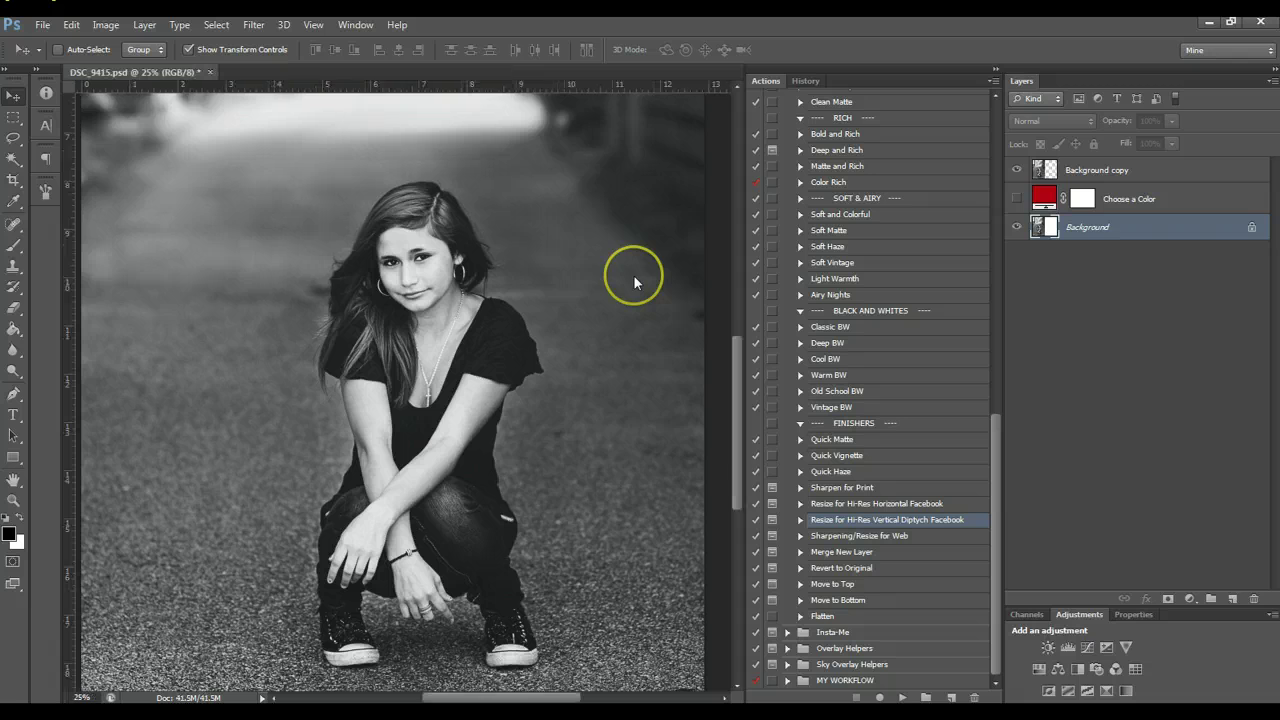
pyautogui.click(14, 500)
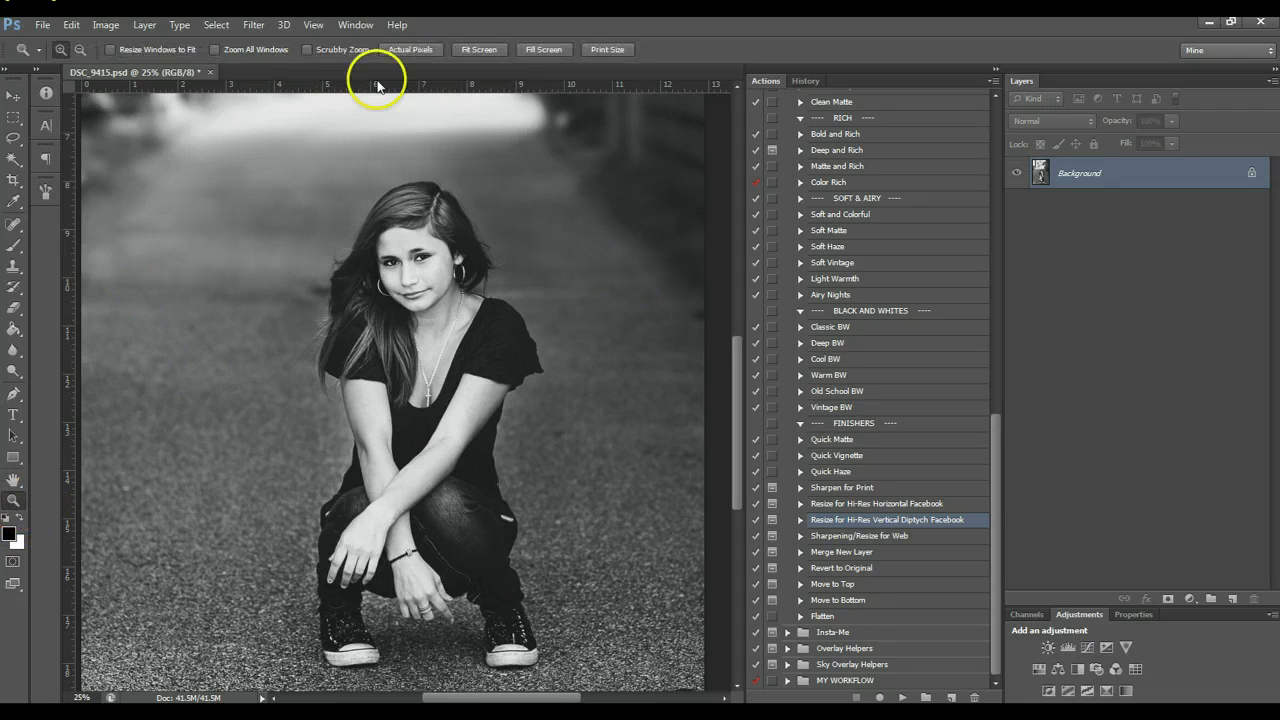
pyautogui.click(480, 50)
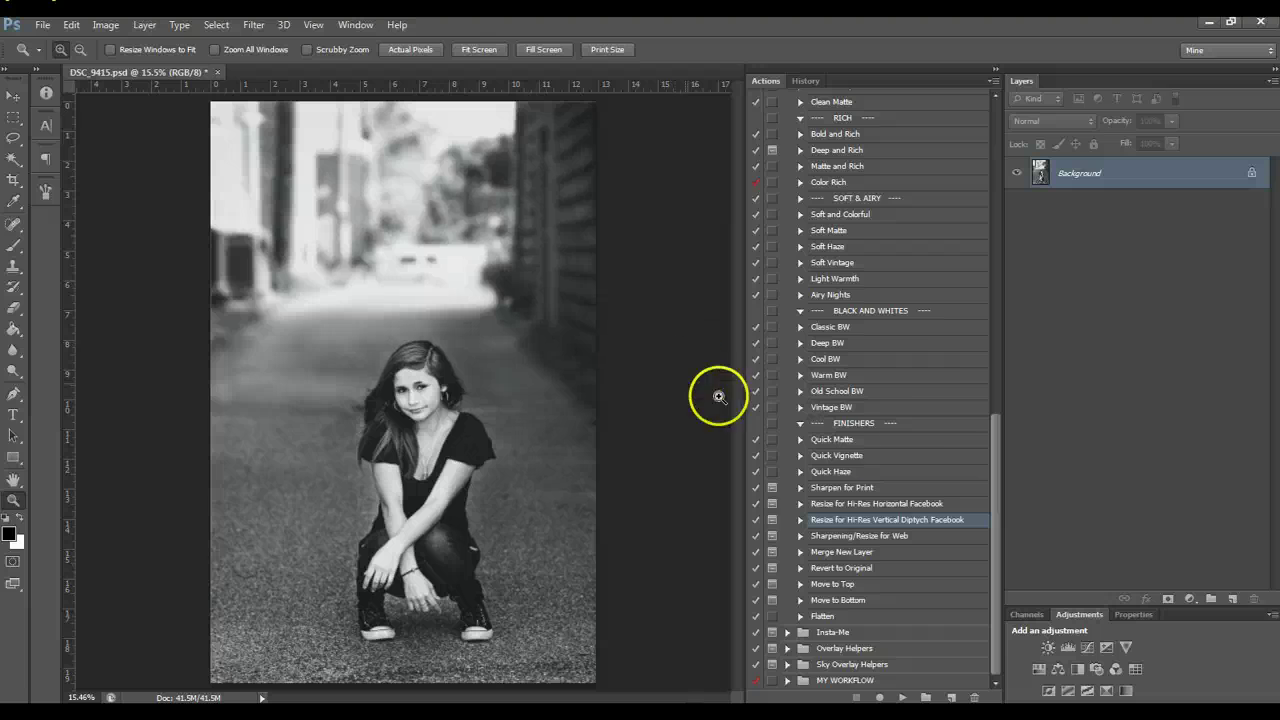
# Restore the portrait to its DSC_9415.psd opening snapshot and return to the list of actions
pyautogui.scroll(4, 863, 468)
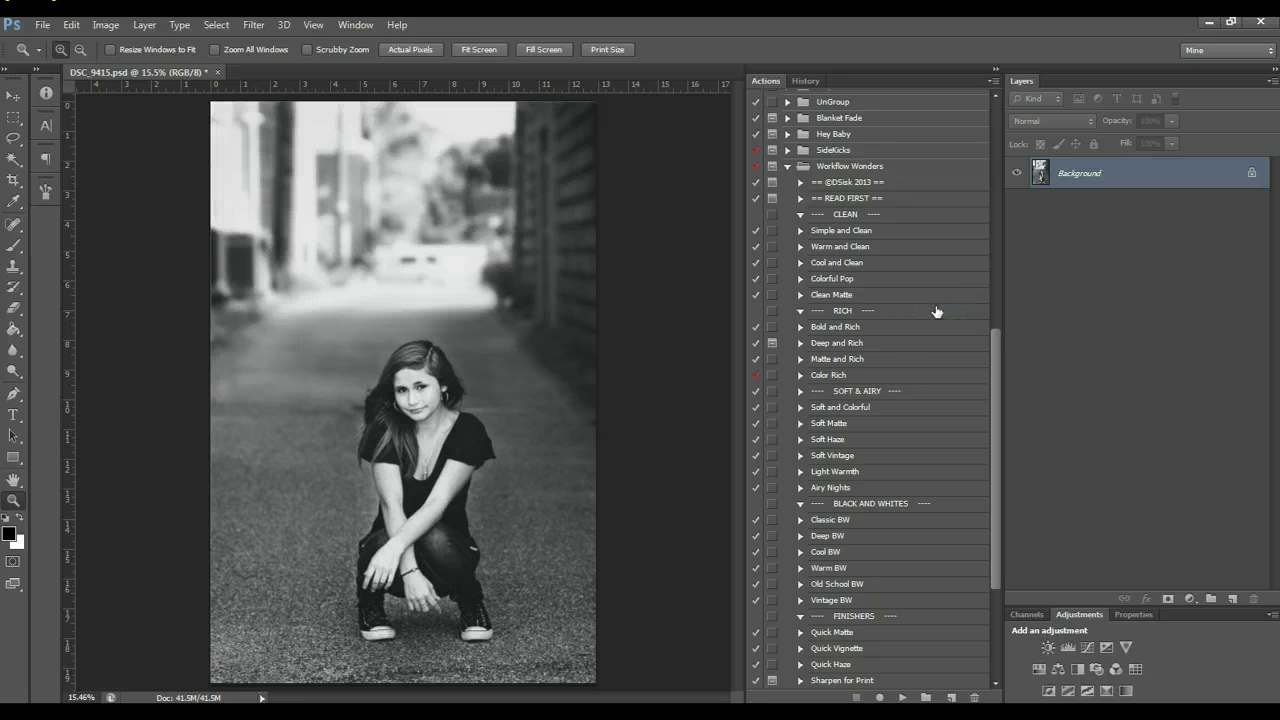
pyautogui.click(806, 80)
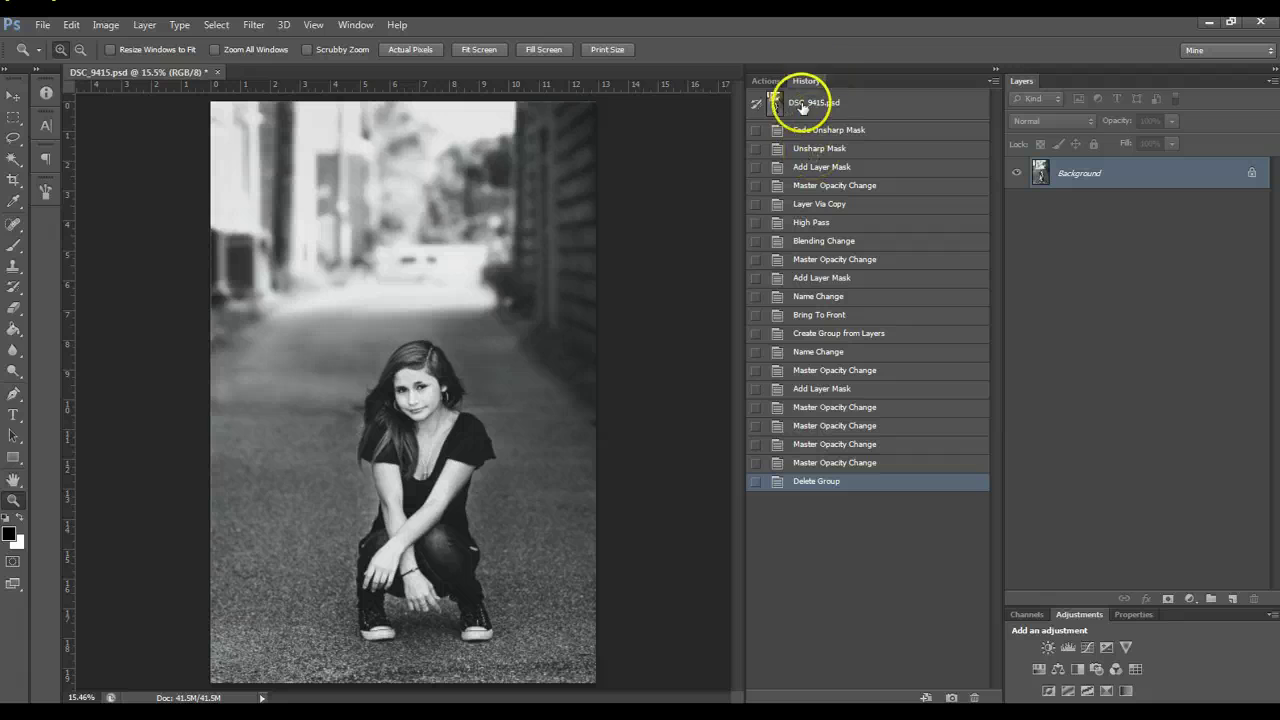
pyautogui.click(806, 105)
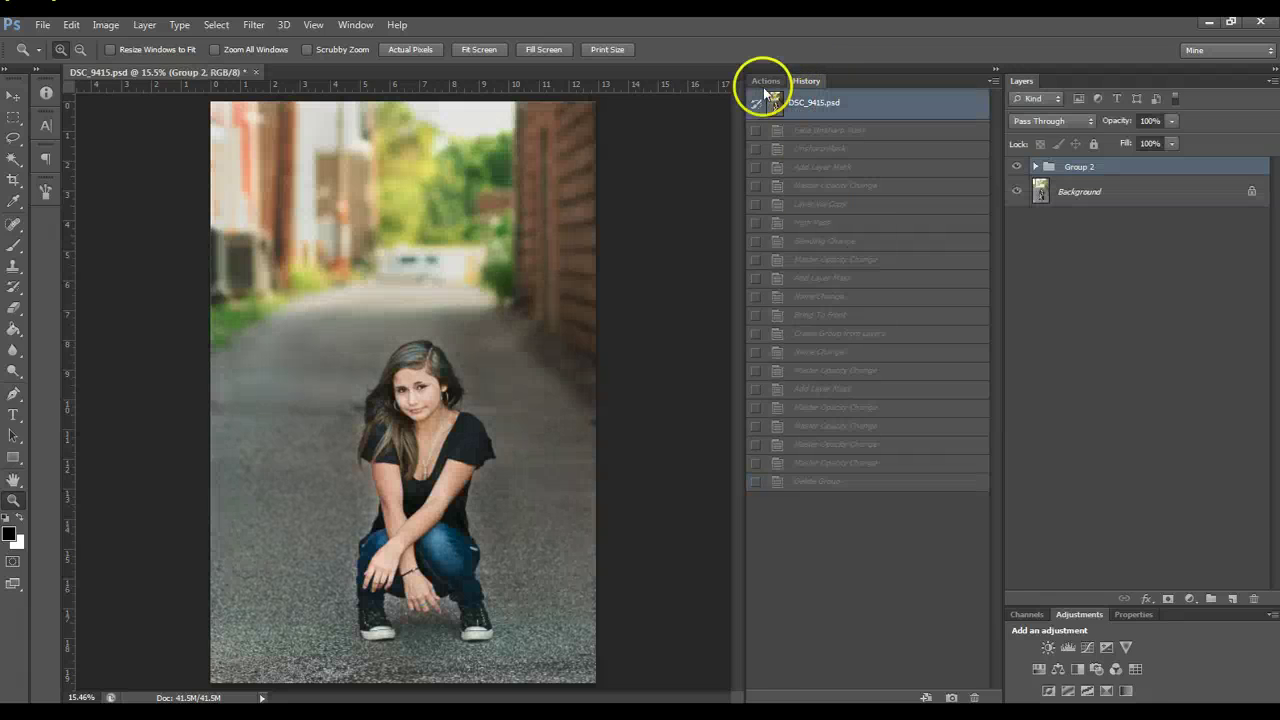
pyautogui.click(766, 80)
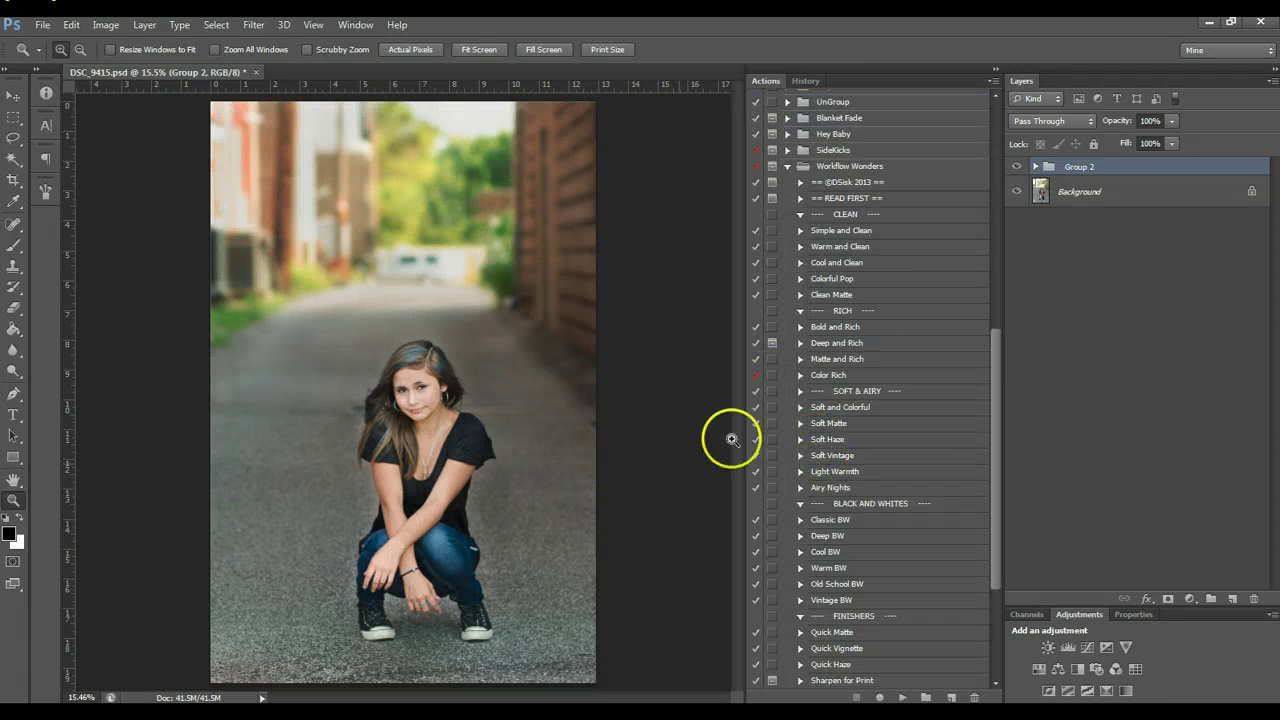
# Apply the Cool and Clean, Matte and Rich, and Quick Vignette actions to the color portrait
pyautogui.click(856, 360)
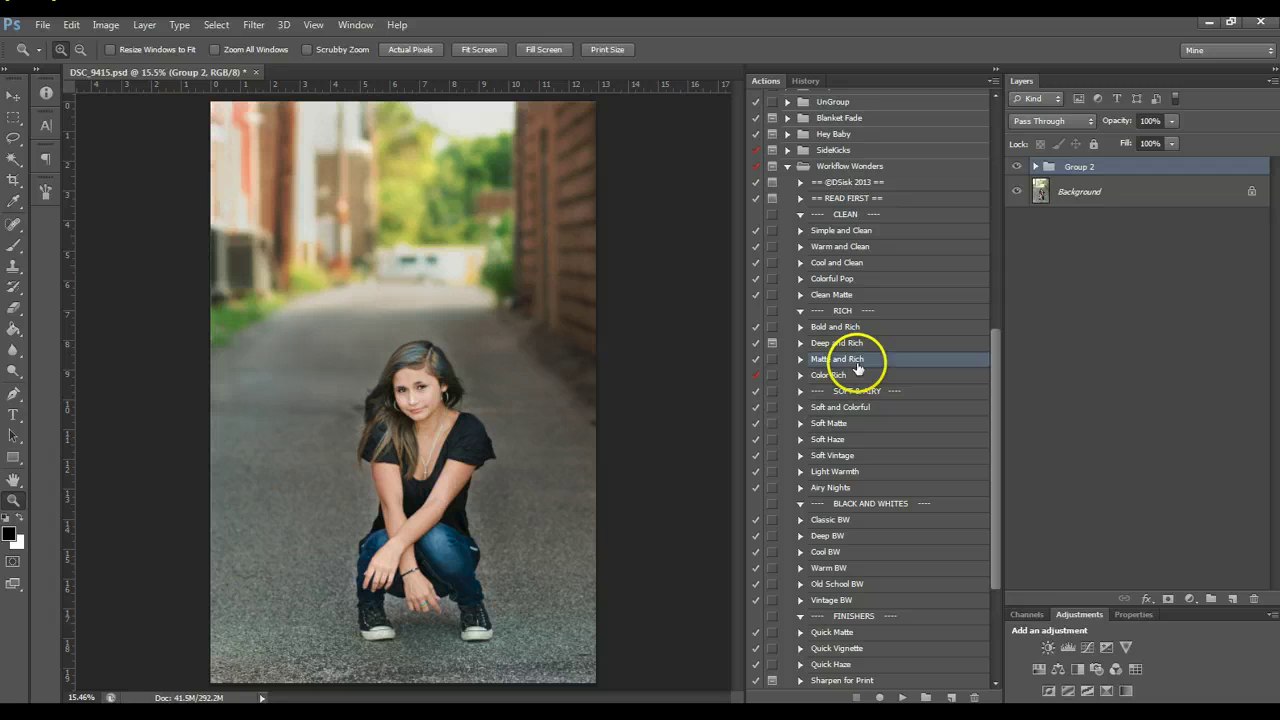
pyautogui.click(839, 264)
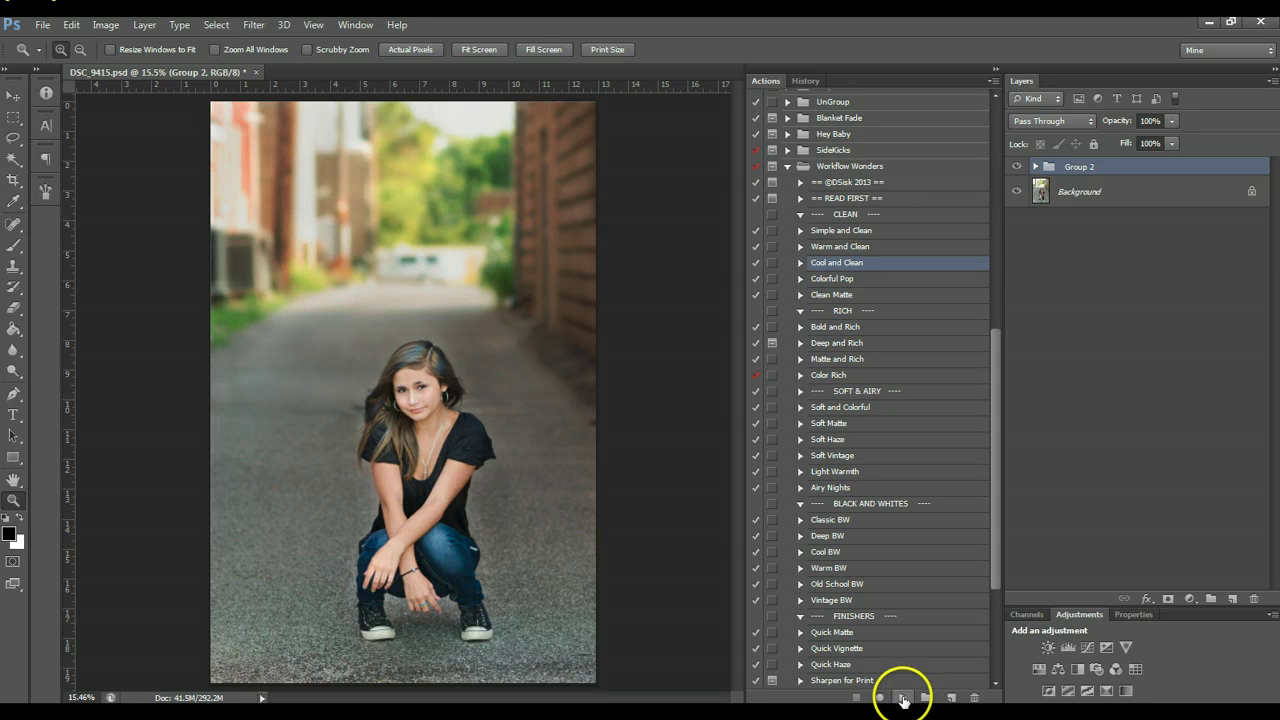
pyautogui.click(903, 698)
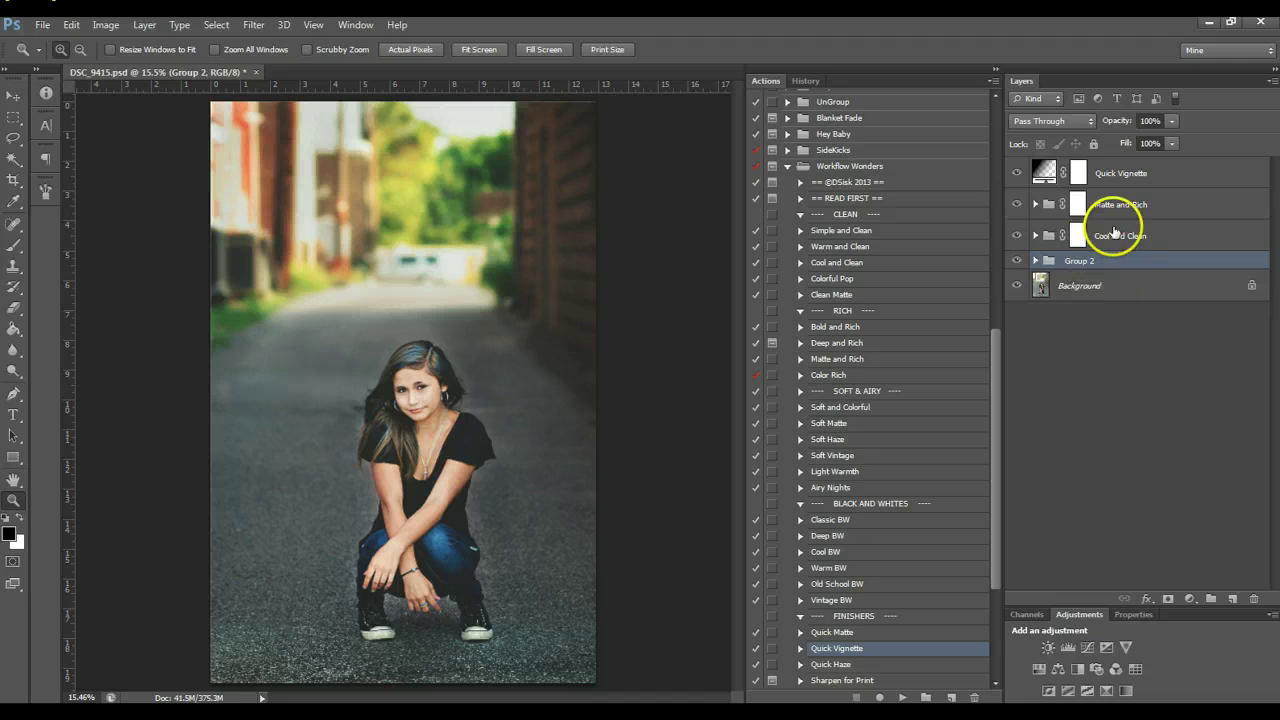
# In the Cool and Clean group, hide the Cool and Clean Sharpen layer and show the Warm Skin layer
pyautogui.click(1128, 170)
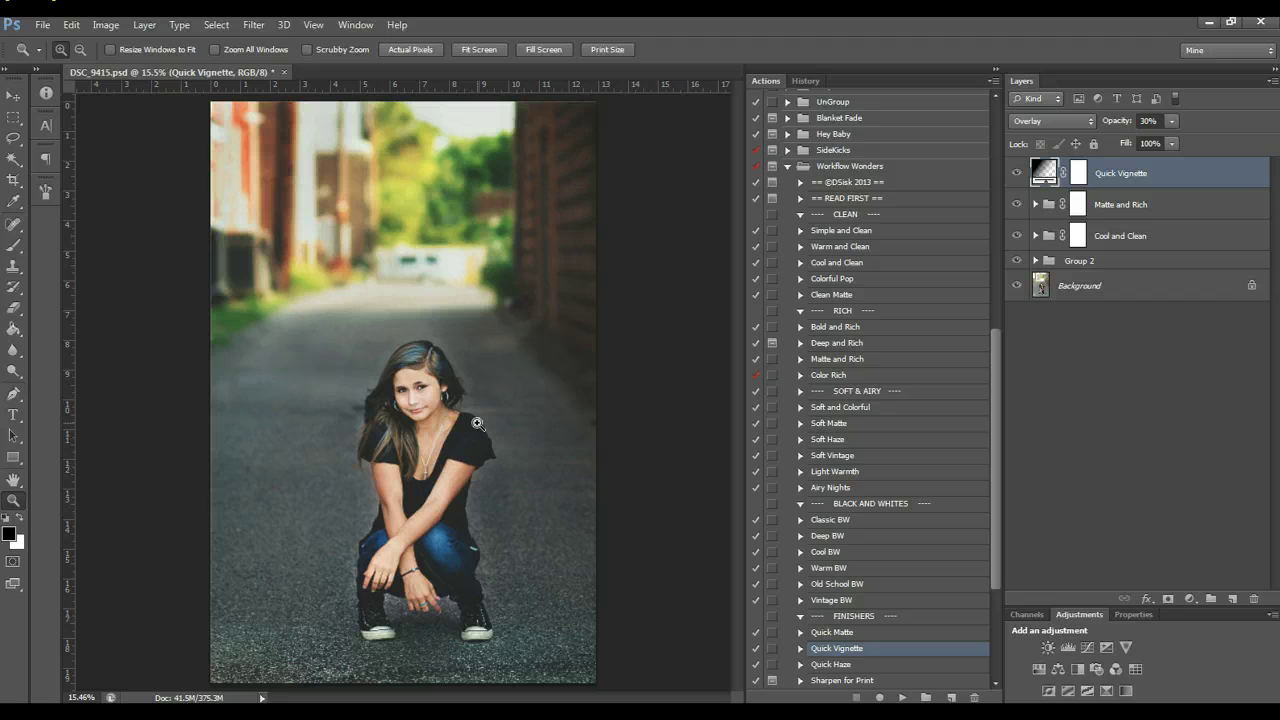
pyautogui.click(388, 402)
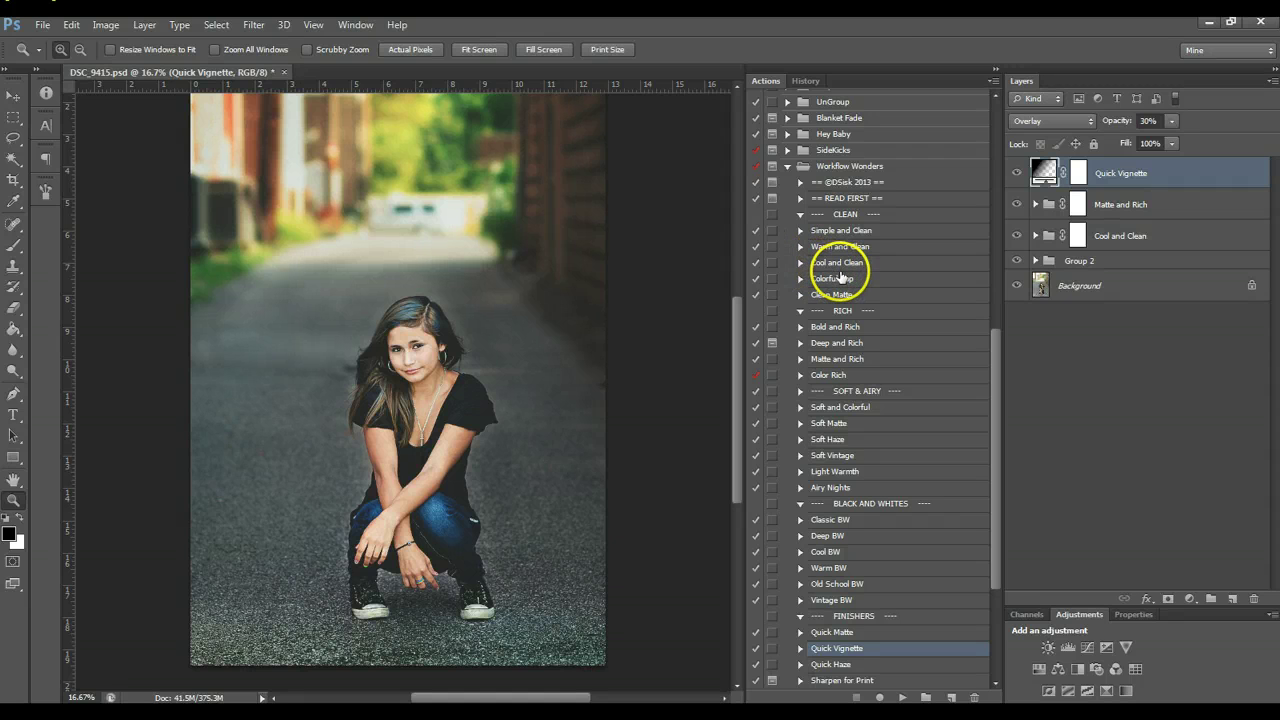
pyautogui.click(1035, 235)
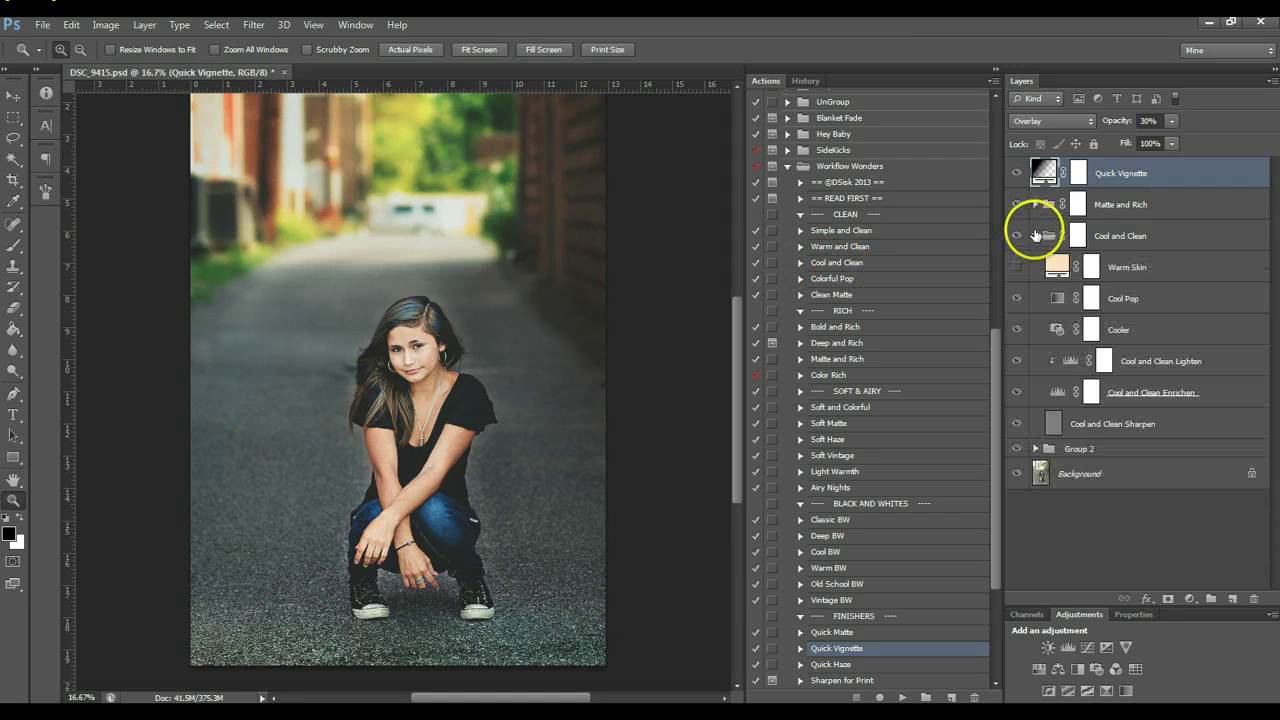
pyautogui.click(1015, 425)
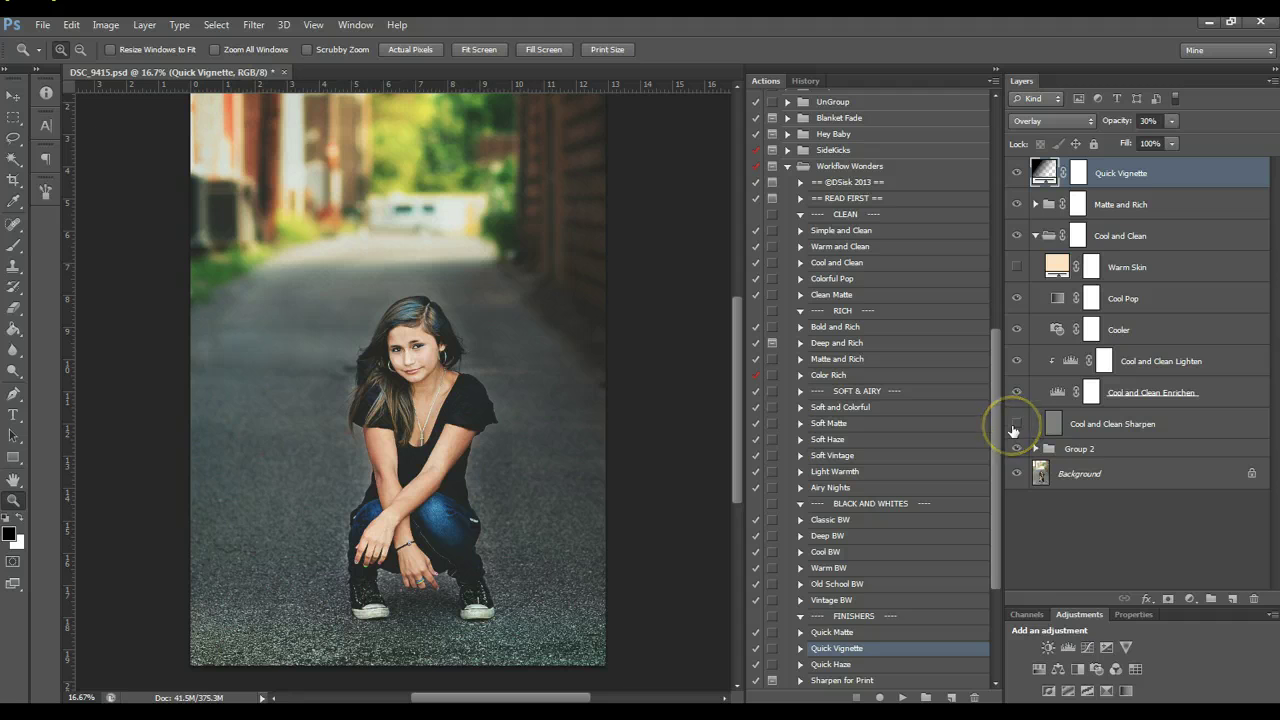
pyautogui.click(1110, 420)
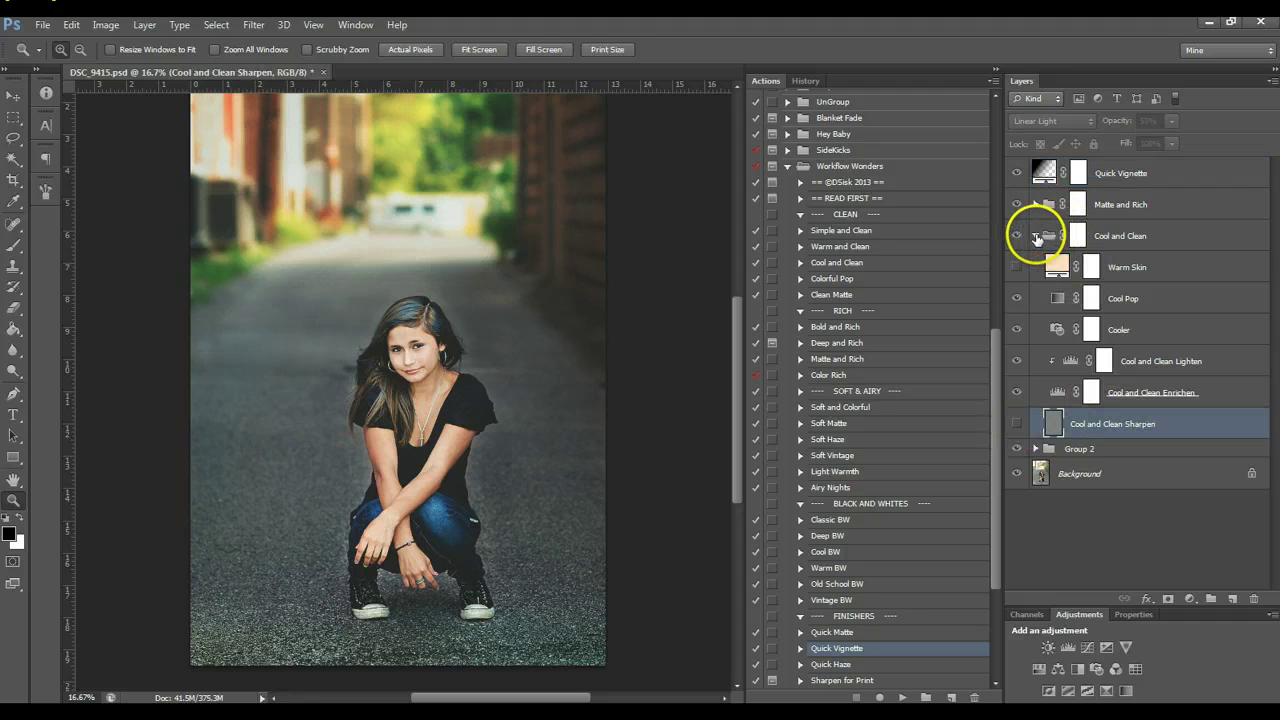
pyautogui.click(1017, 267)
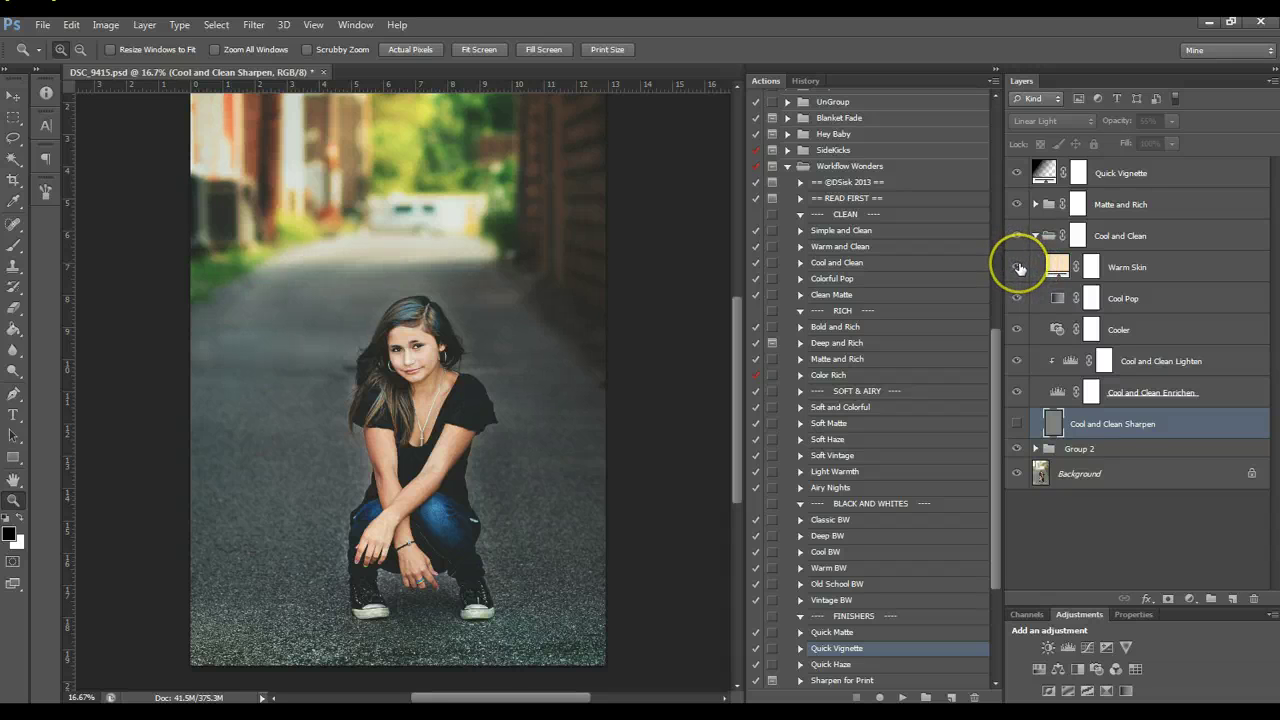
pyautogui.click(1035, 235)
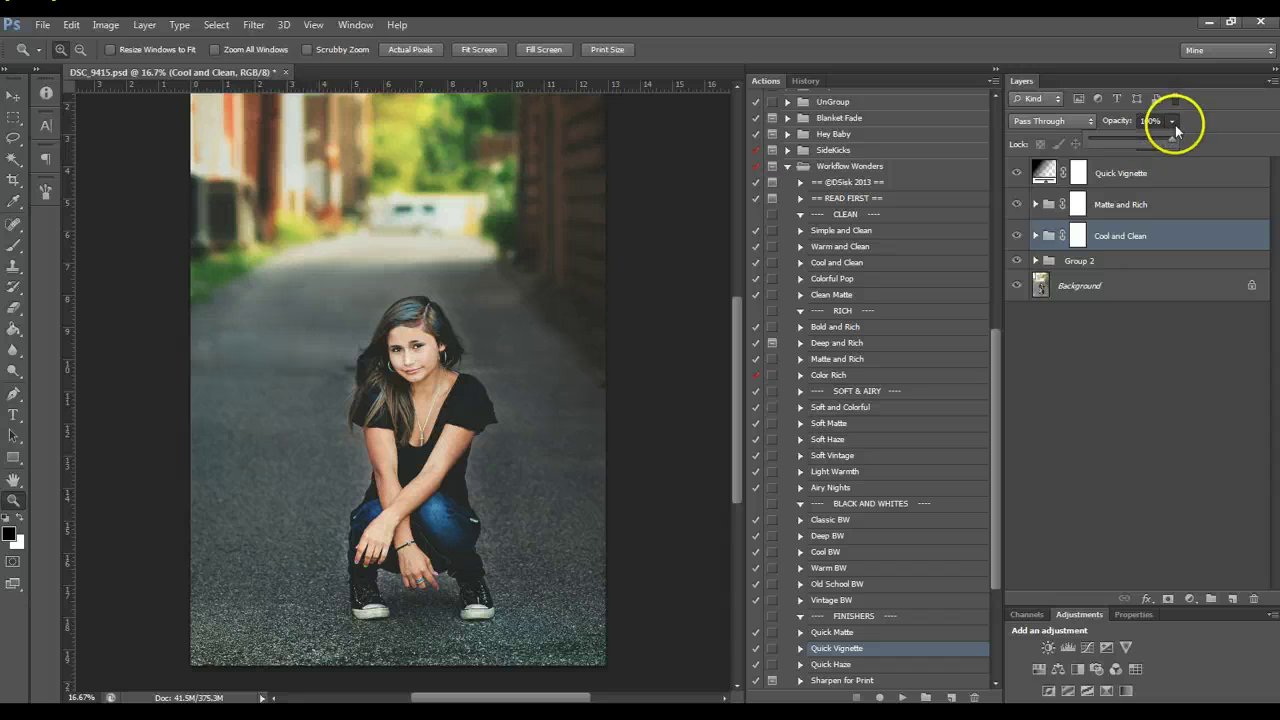
# Lower the opacity of the Matte and Rich group to 69%
pyautogui.moveTo(1172, 121); pyautogui.dragTo(1146, 140)
pyautogui.click(1130, 207)
pyautogui.click(1134, 207)
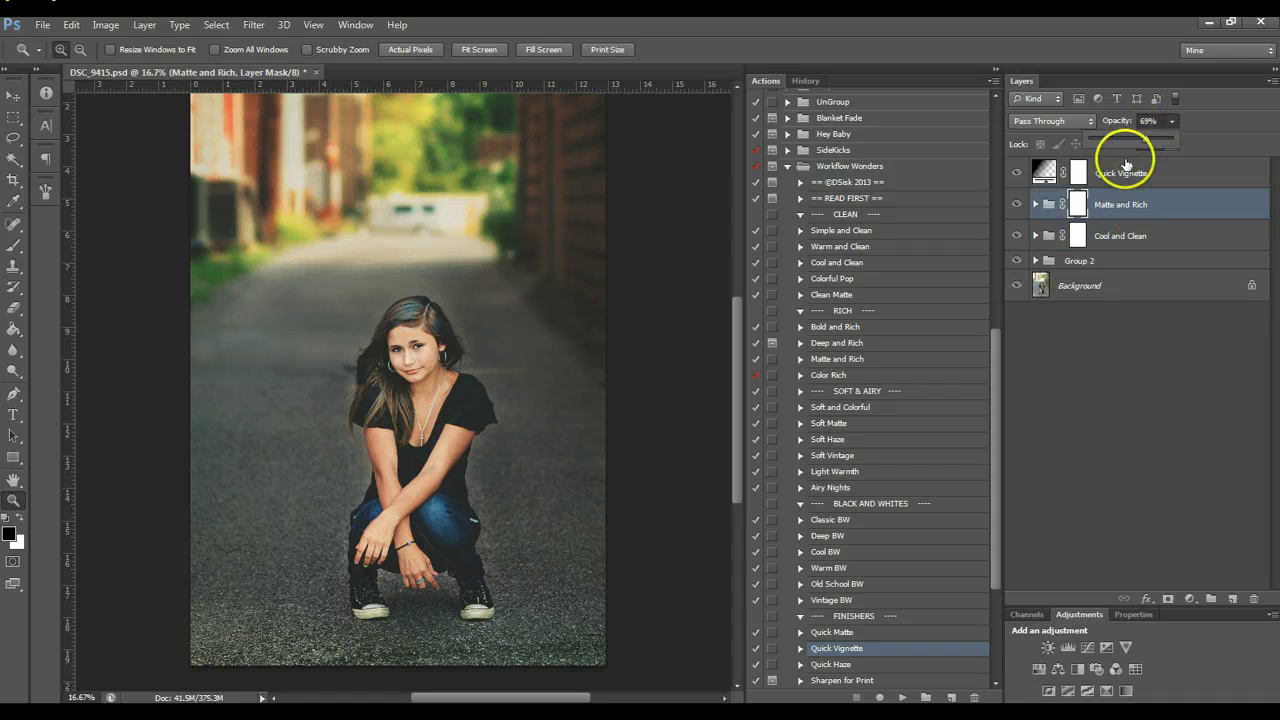
# Check the portrait without the Quick Vignette layer, and set that layer's opacity to 60%
pyautogui.click(484, 52)
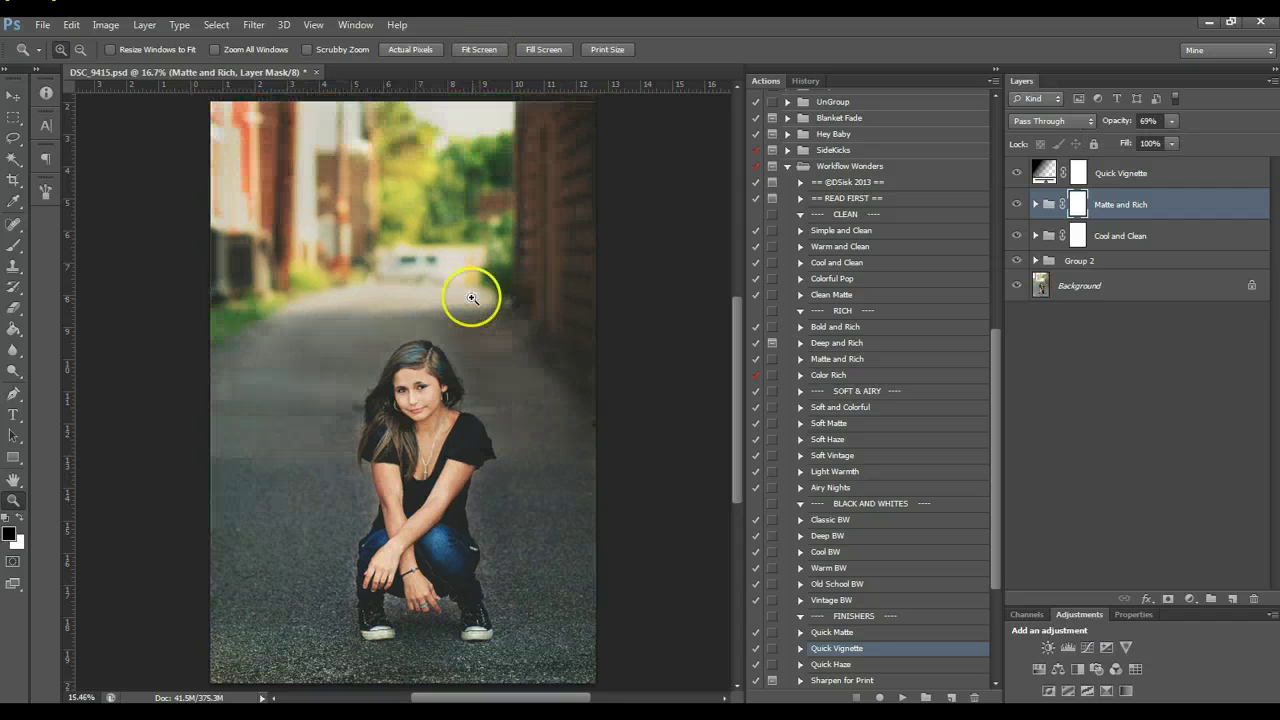
pyautogui.click(371, 322)
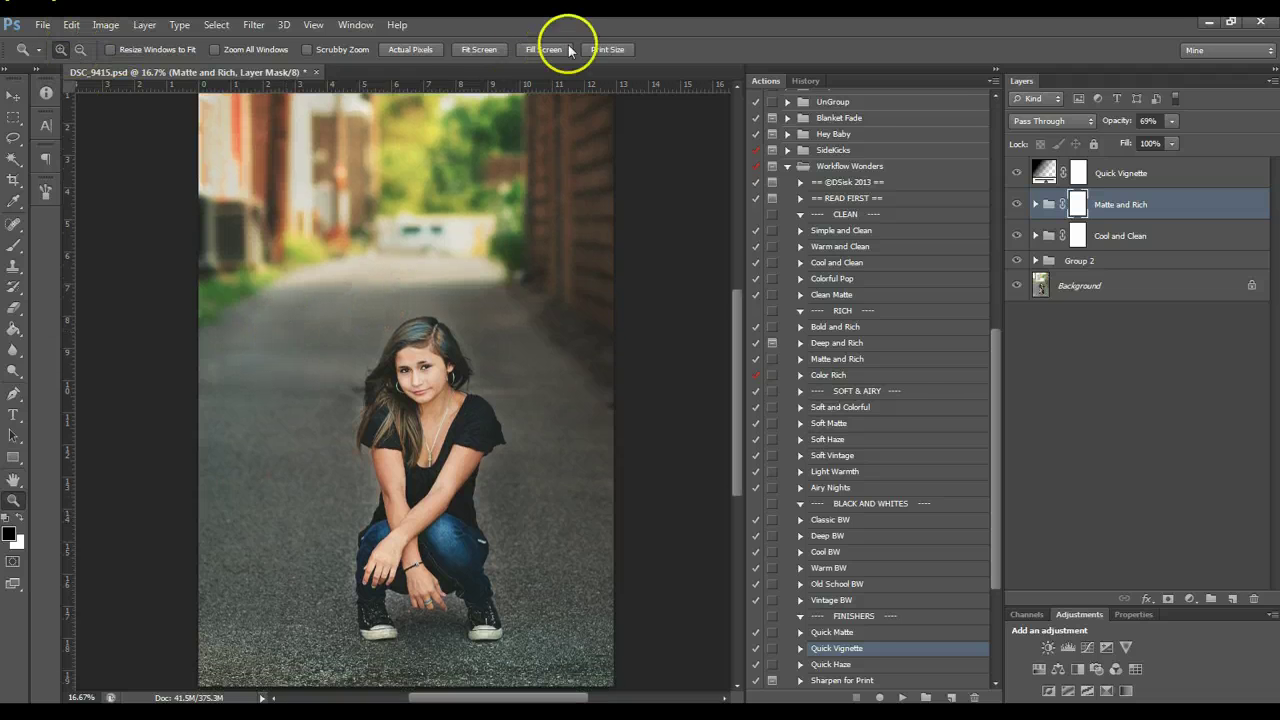
pyautogui.click(487, 49)
pyautogui.click(81, 50)
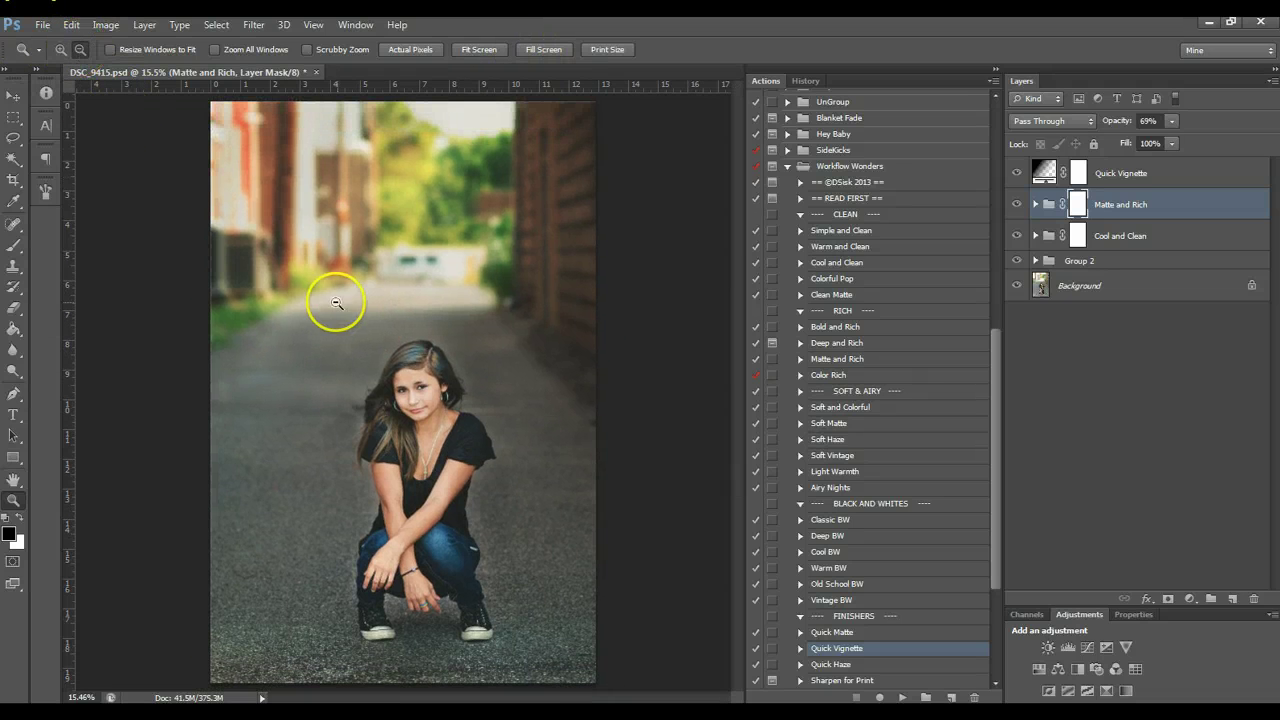
pyautogui.click(337, 296)
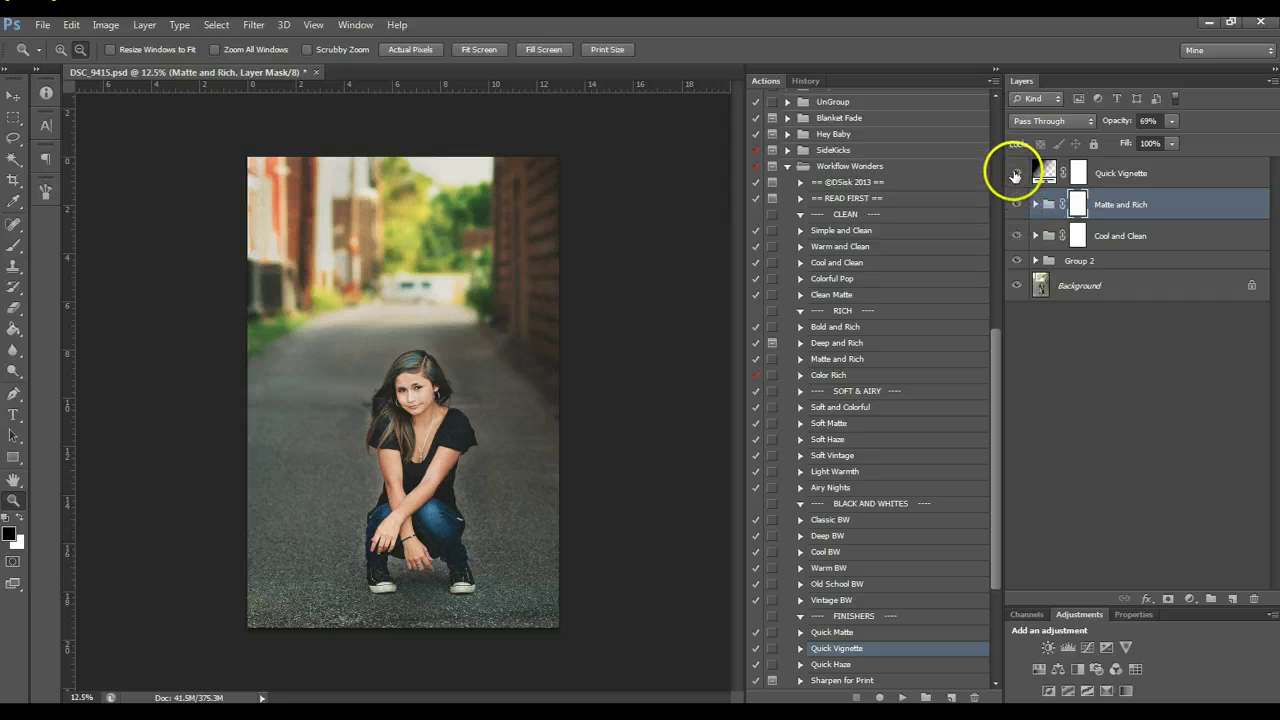
pyautogui.click(1015, 174)
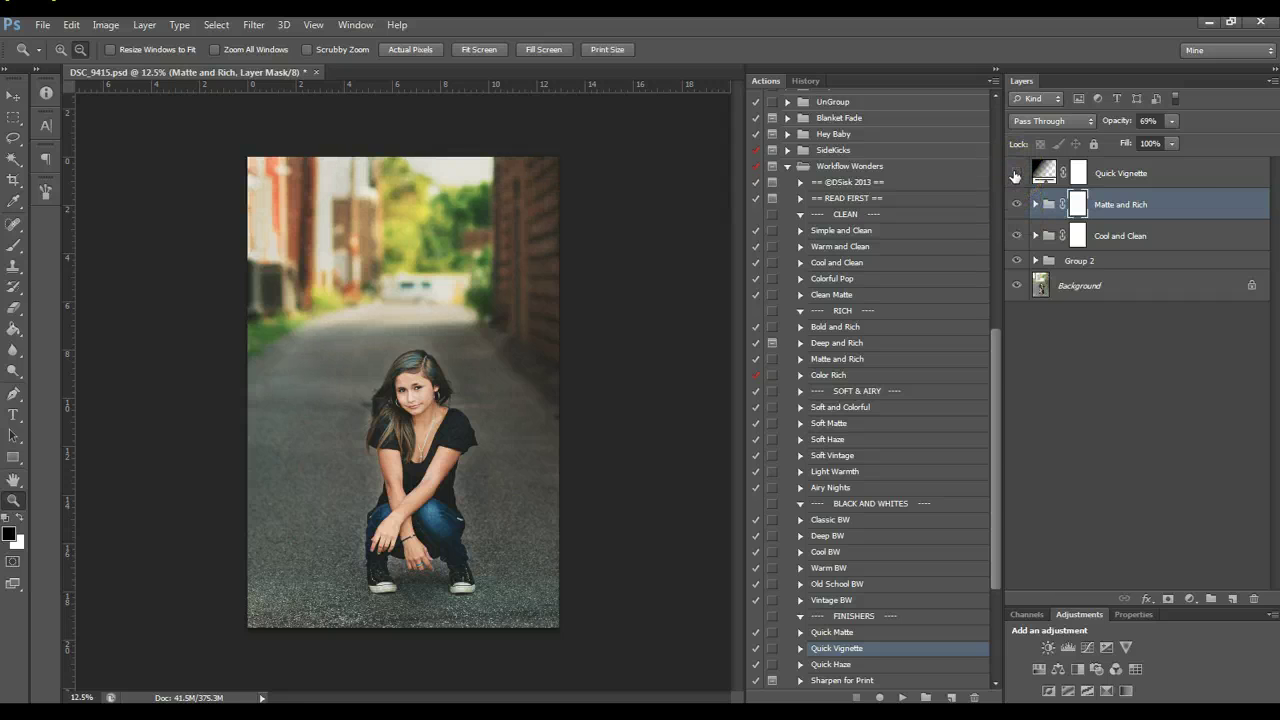
pyautogui.click(1166, 176)
pyautogui.moveTo(1176, 128); pyautogui.dragTo(1188, 168)
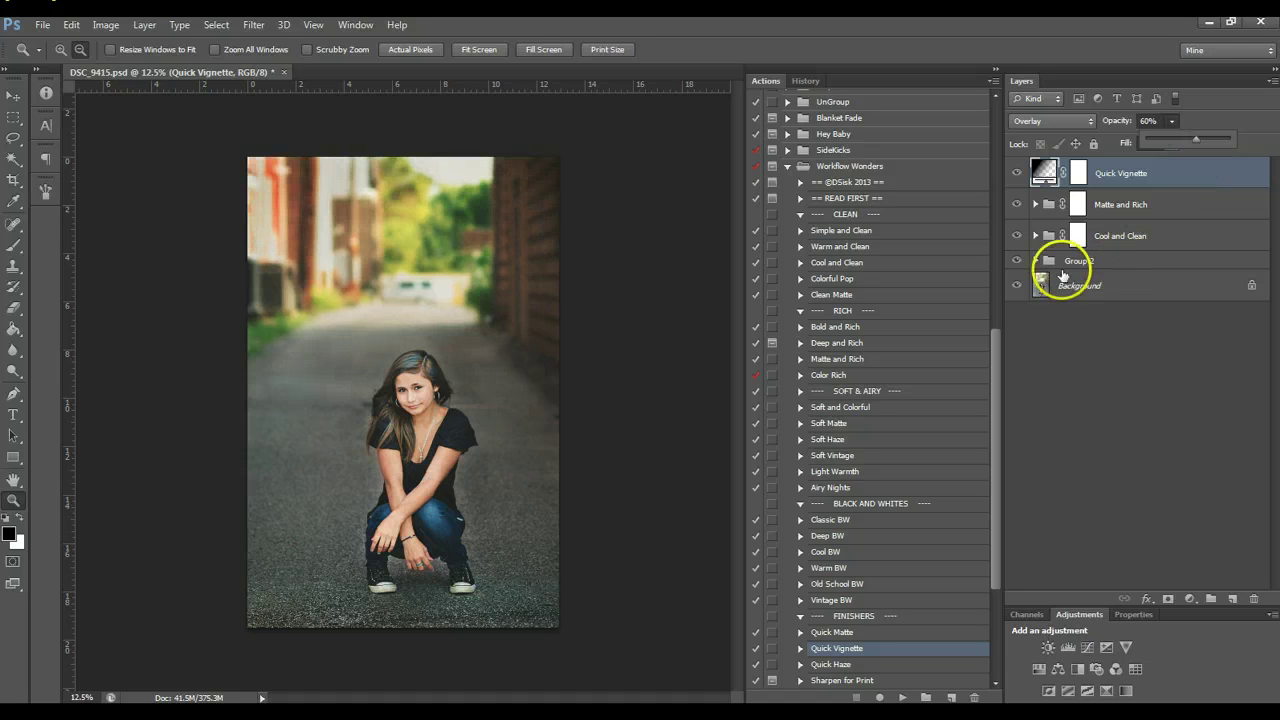
# Group the Quick Vignette, Matte and Rich, and Cool and Clean layers into one new group
pyautogui.click(1125, 238)
pyautogui.keyDown('shift'); pyautogui.click(1160, 236); pyautogui.keyUp('shift')
pyautogui.moveTo(1163, 234); pyautogui.dragTo(1211, 598)
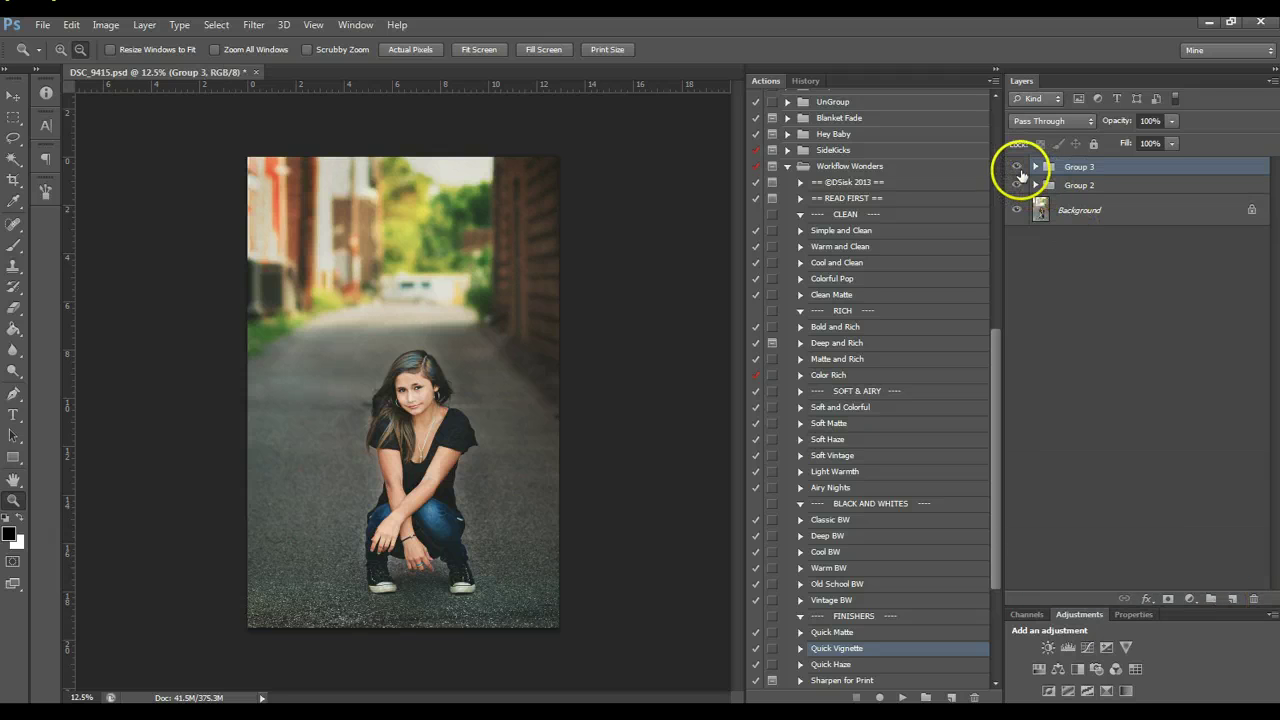
# Compare the edited portrait with the original by toggling the visibility of Group 3 and Group 2 above the Background
pyautogui.click(1017, 167)
pyautogui.click(1017, 185)
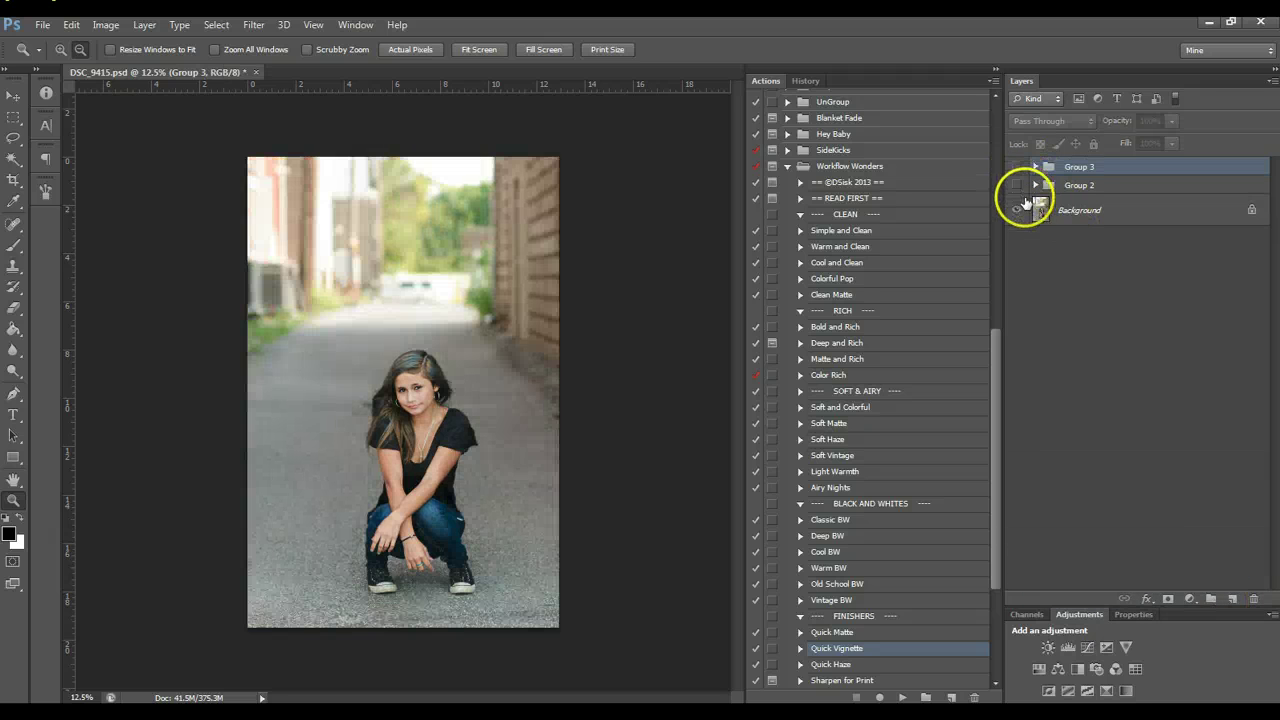
pyautogui.click(1019, 207)
pyautogui.click(1019, 207)
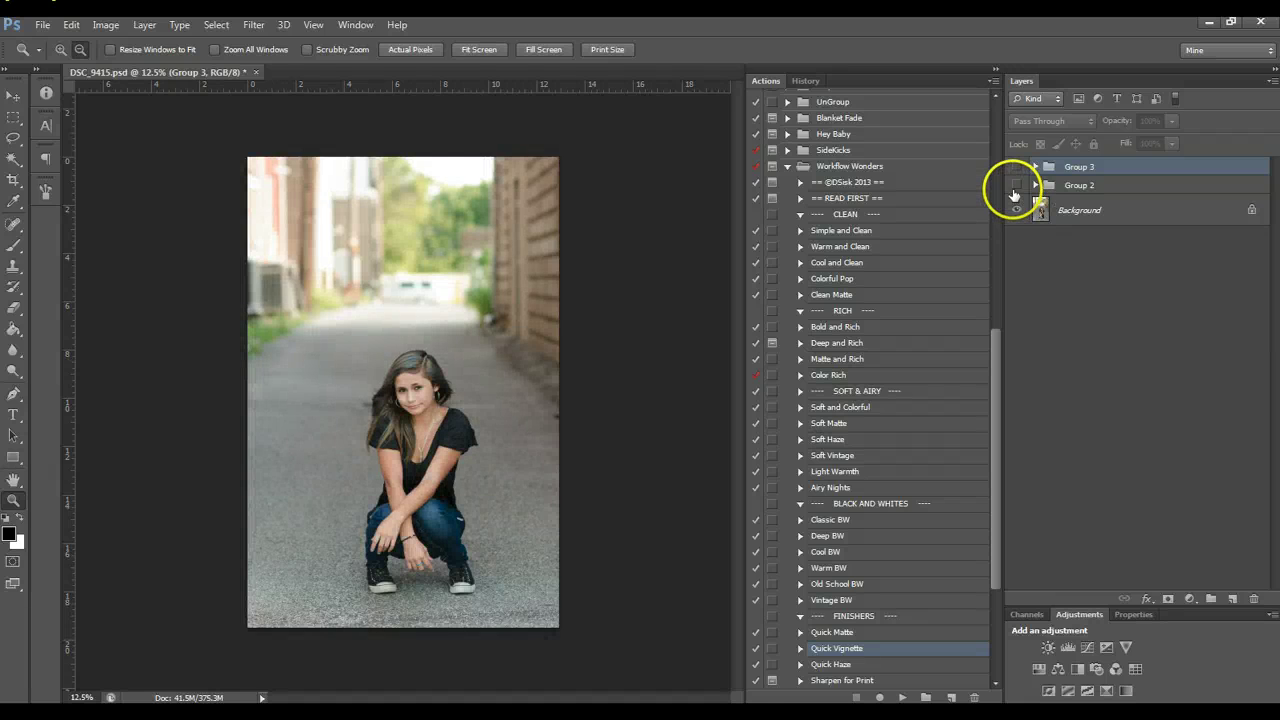
pyautogui.click(1015, 188)
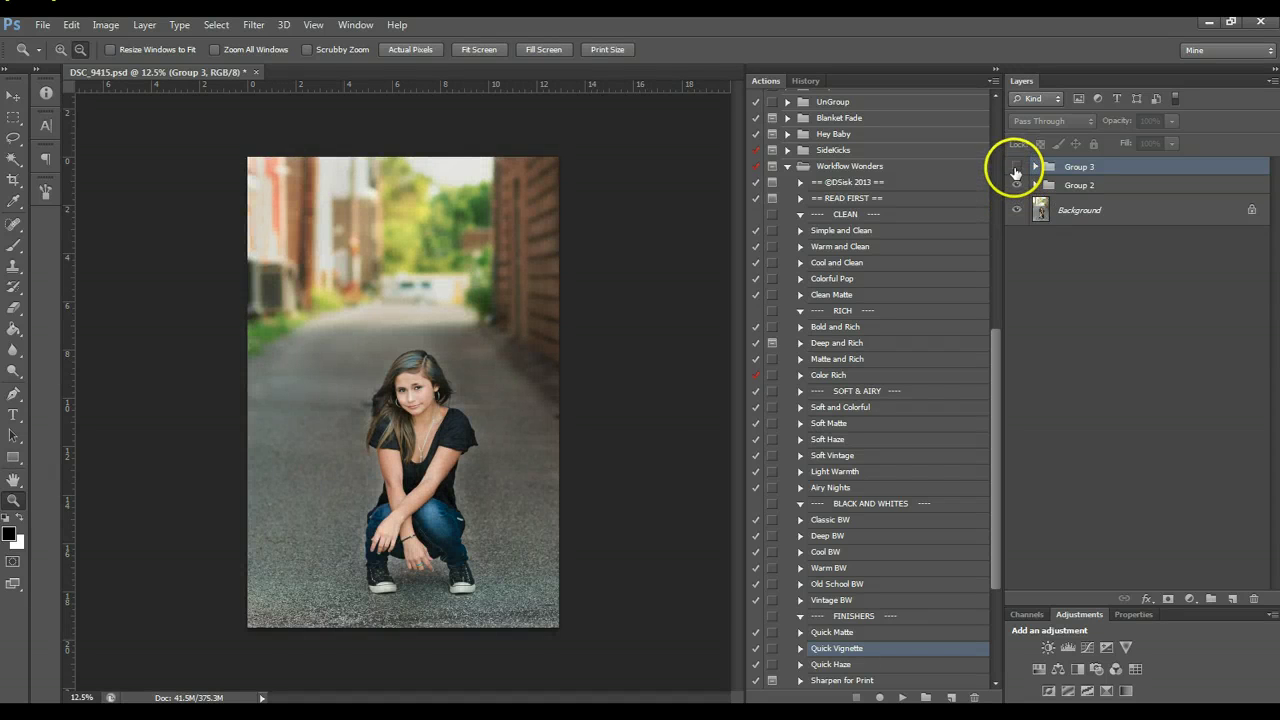
pyautogui.click(1016, 170)
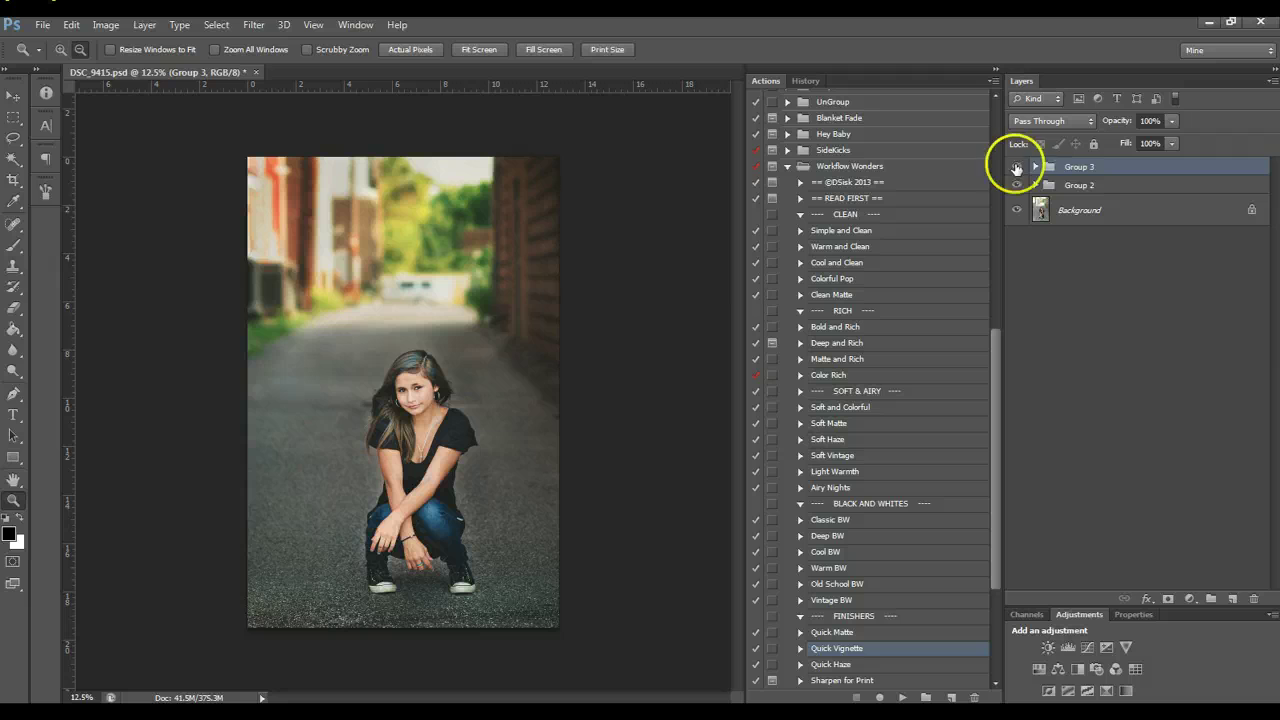
pyautogui.keyDown('alt'); pyautogui.click(1019, 209); pyautogui.keyUp('alt')
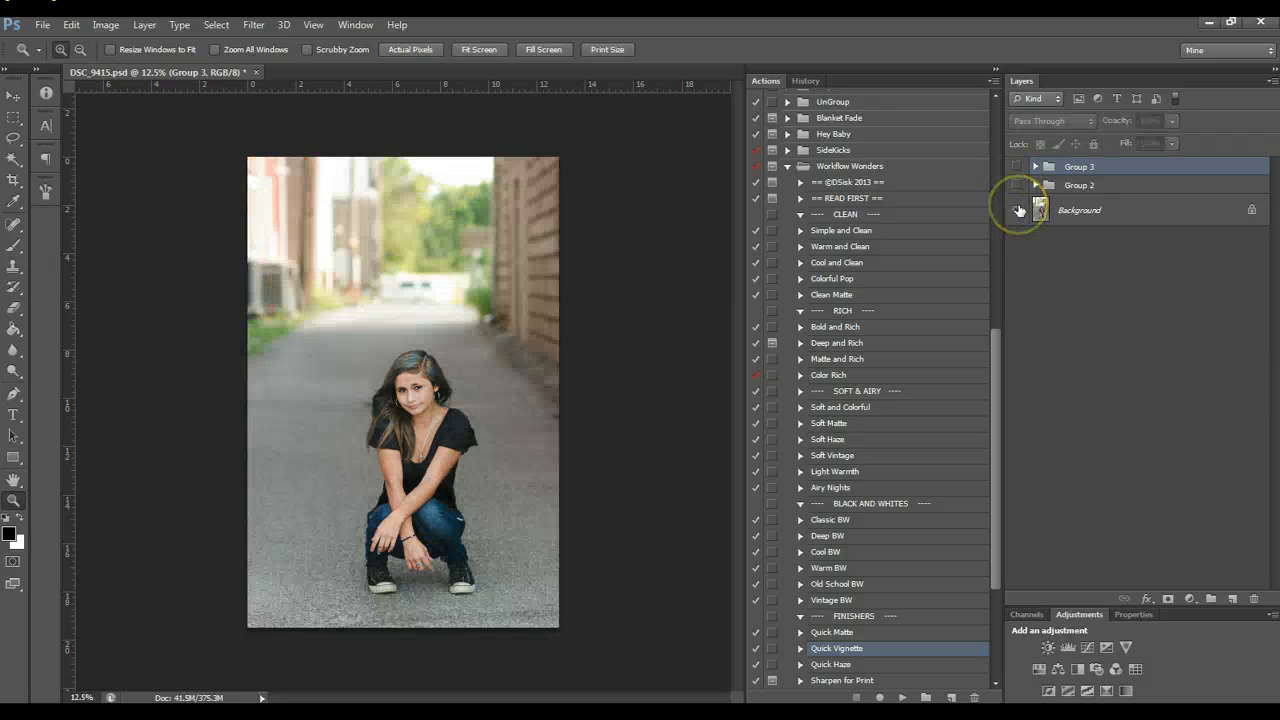
pyautogui.keyDown('alt'); pyautogui.click(1019, 209); pyautogui.keyUp('alt')
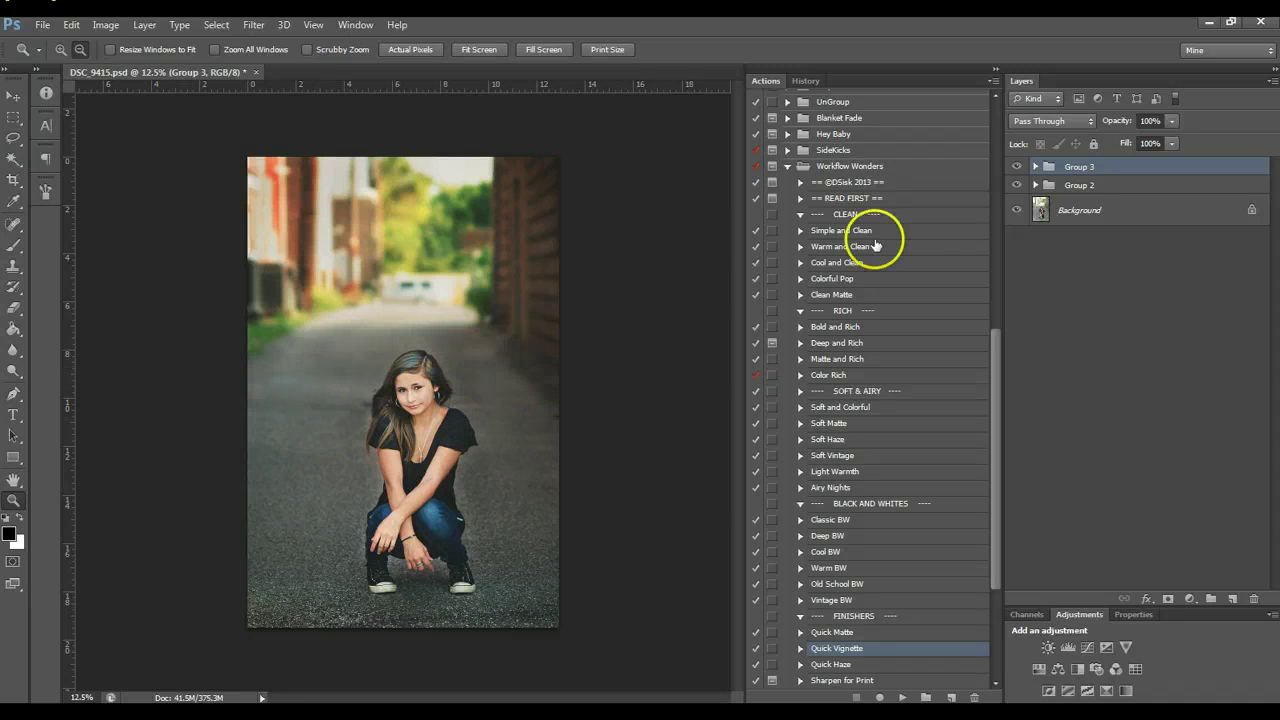
pyautogui.keyDown('alt'); pyautogui.click(1019, 212); pyautogui.keyUp('alt')
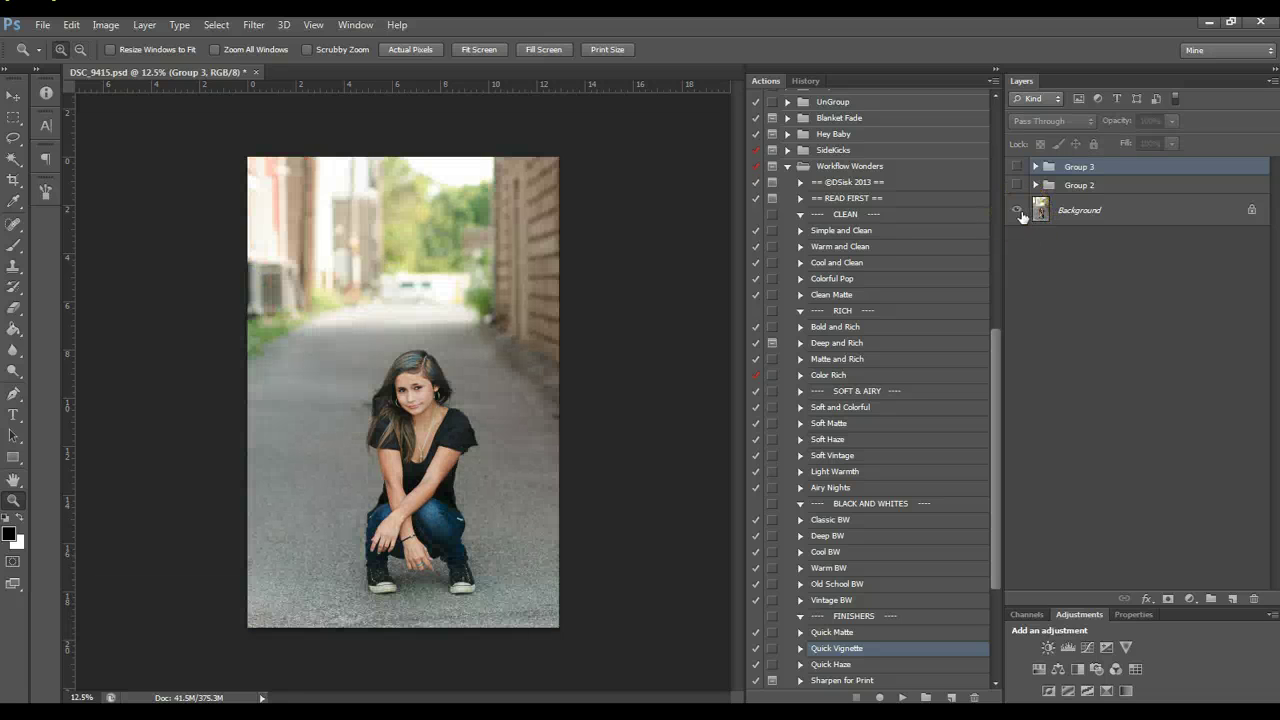
pyautogui.keyDown('alt'); pyautogui.click(1019, 212); pyautogui.keyUp('alt')
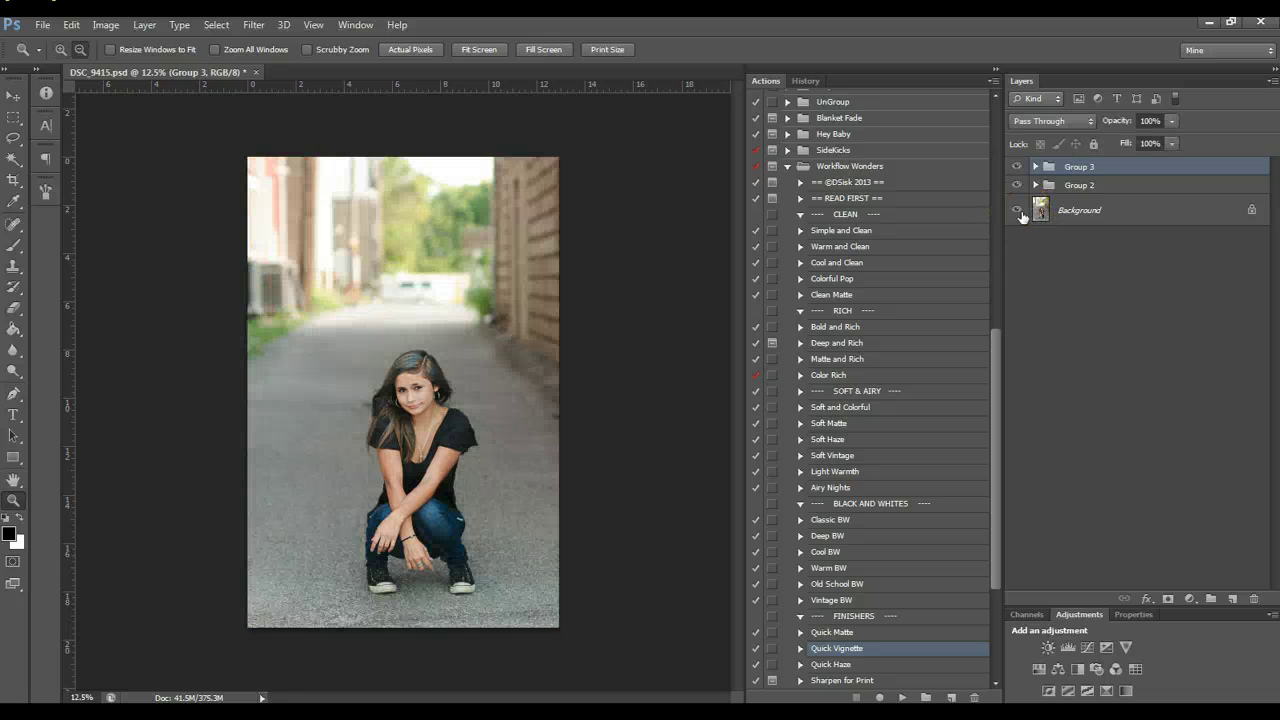
pyautogui.click(1020, 211)
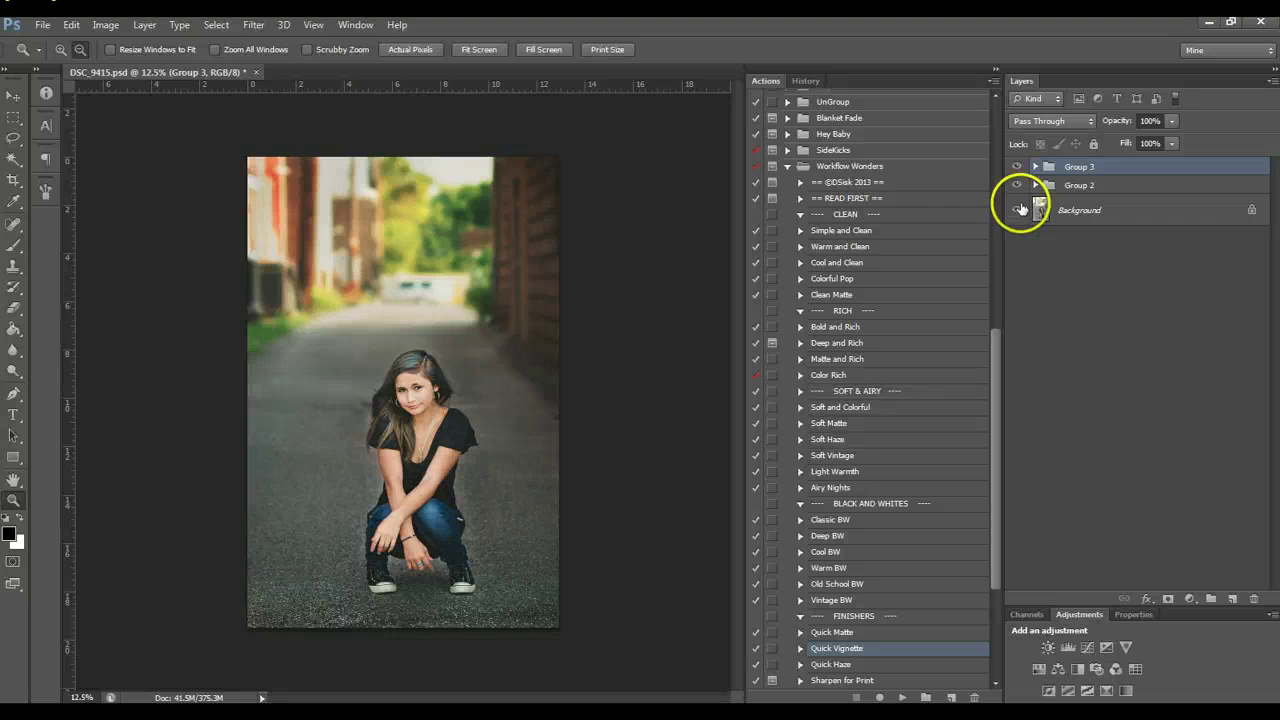